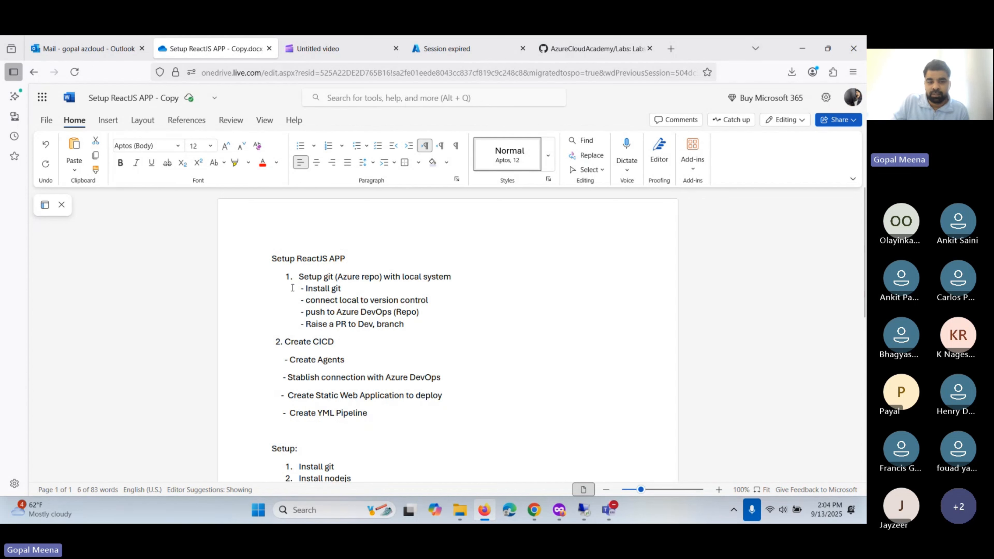
- Review the plan items around Create Agents and the Azure DevOps connection
{"action": "scroll", "coordinate": [313, 282], "scroll_direction": "down", "scroll_amount": 2}
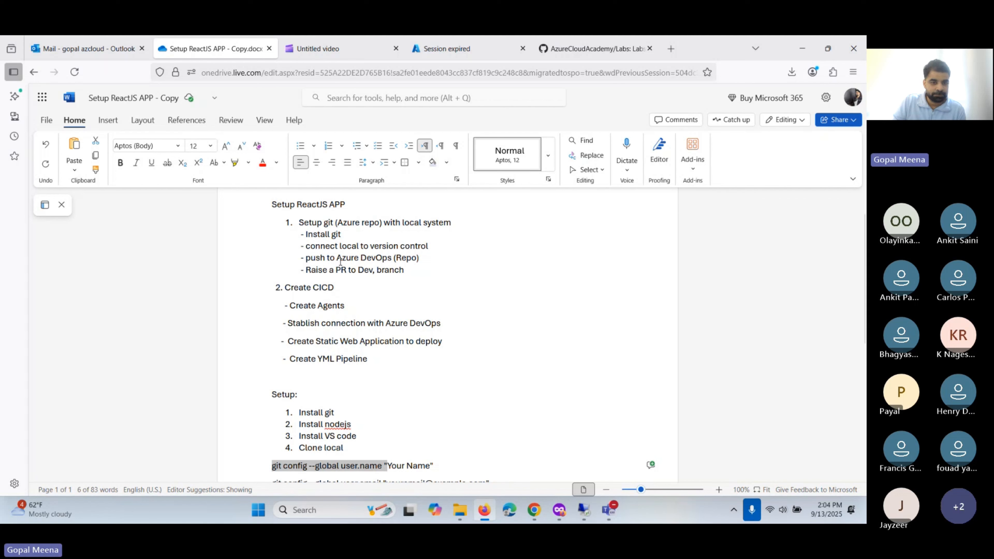
{"action": "scroll", "coordinate": [340, 262], "scroll_direction": "down", "scroll_amount": 3}
{"action": "scroll", "coordinate": [267, 399], "scroll_direction": "up", "scroll_amount": 3}
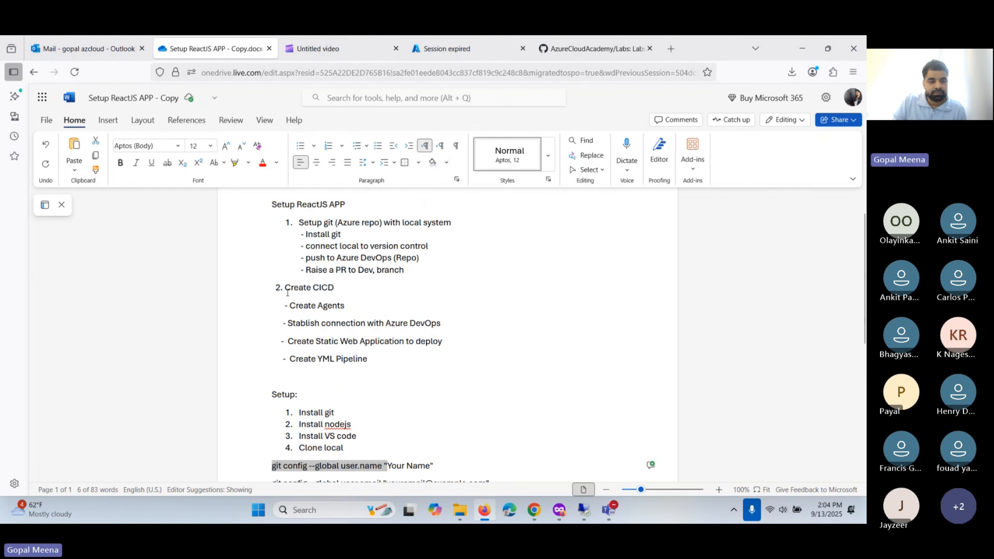
{"action": "left_click_drag", "start_coordinate": [290, 305], "coordinate": [358, 306]}
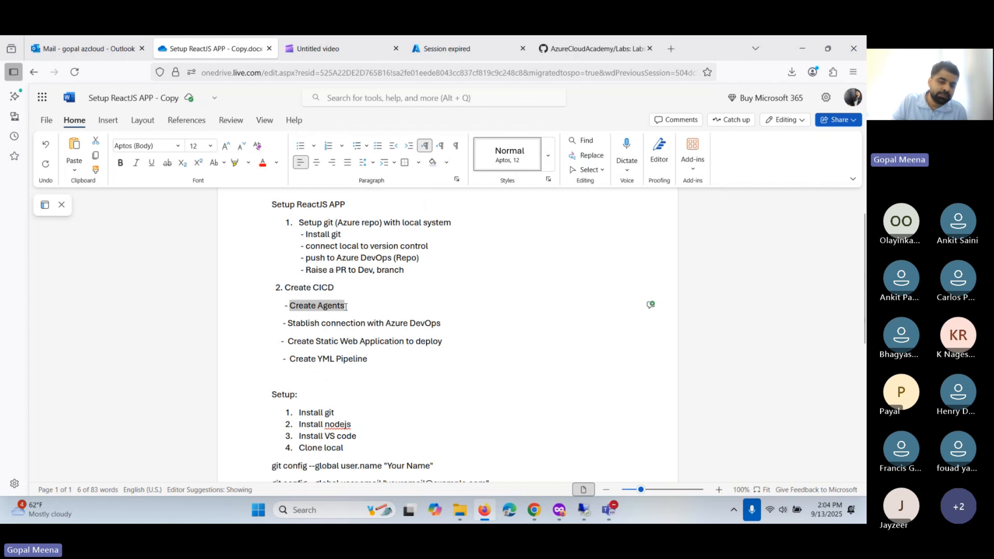
{"action": "left_click", "coordinate": [359, 306]}
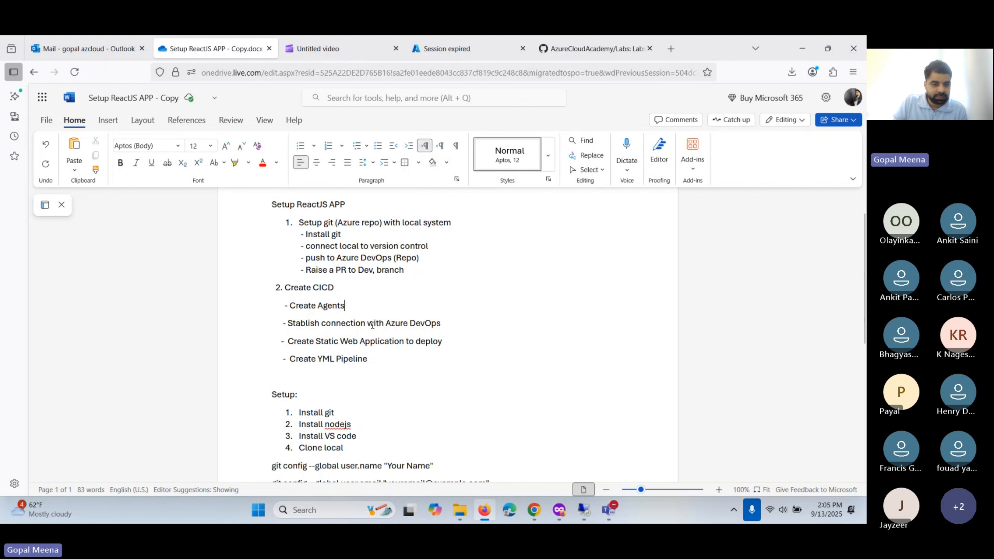
{"action": "left_click", "coordinate": [451, 325]}
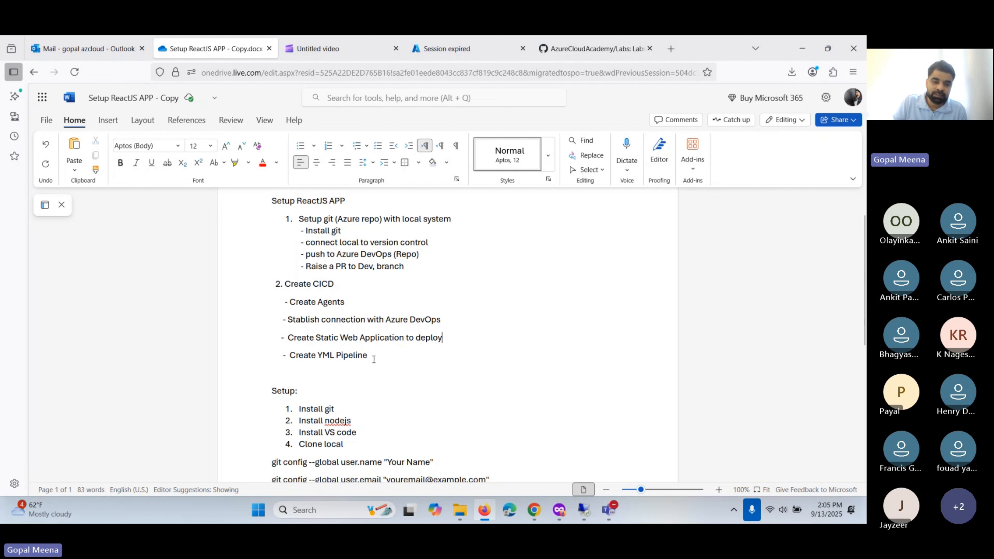
{"action": "scroll", "coordinate": [374, 359], "scroll_direction": "down", "scroll_amount": 2}
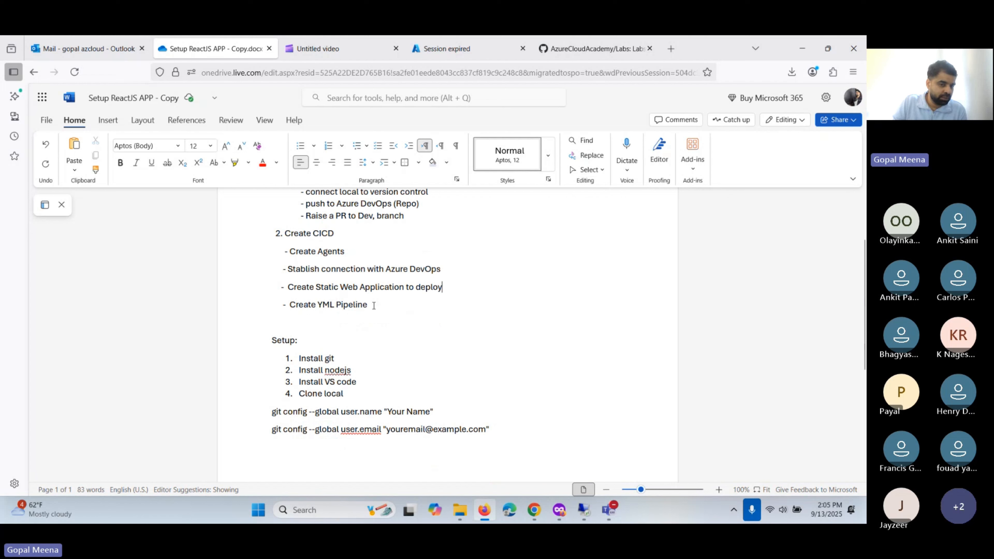
- Add '3. Azure Cloud testing/ Load testing' as plain text below Create YML Pipeline
{"action": "left_click", "coordinate": [373, 305]}
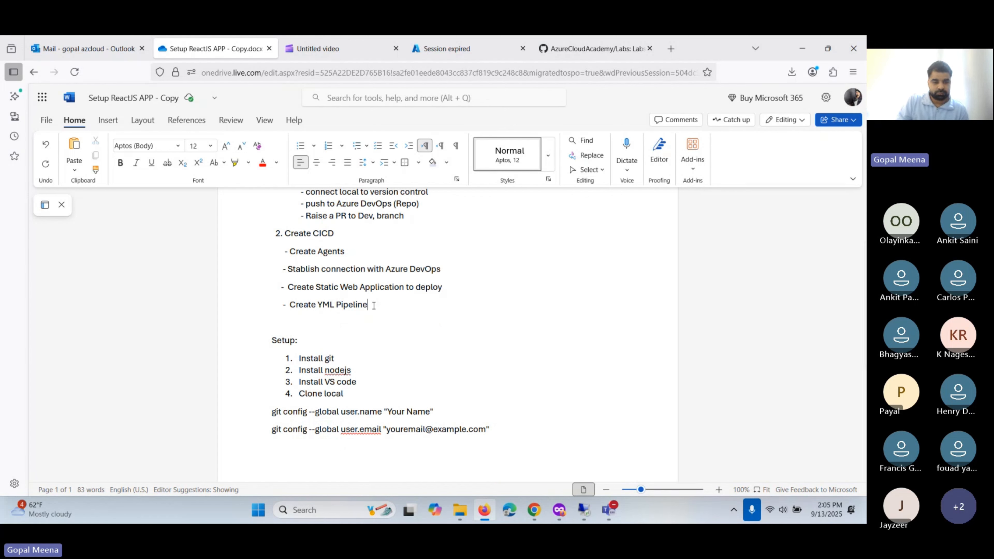
{"action": "key", "text": "Return"}
{"action": "type", "text": "3."}
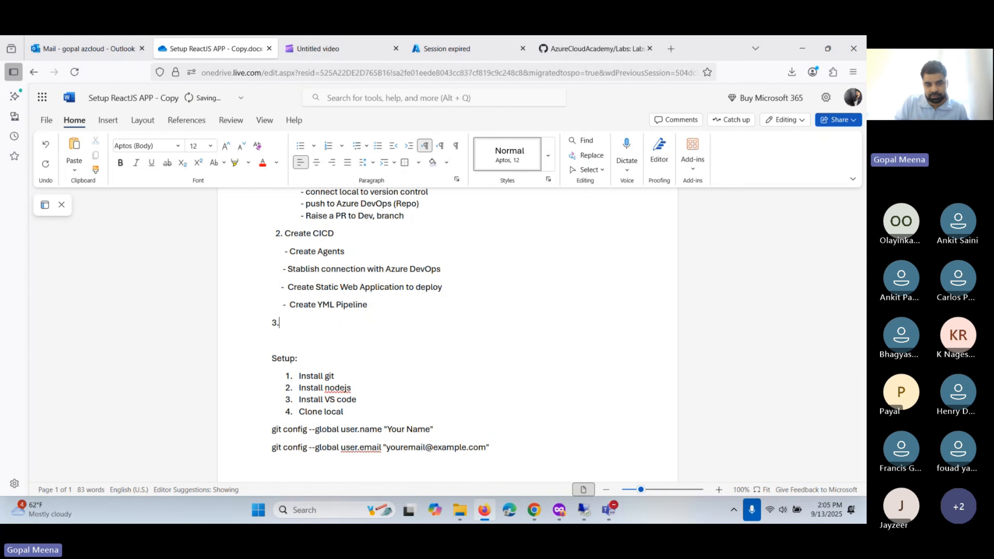
{"action": "key", "text": "ctrl+z"}
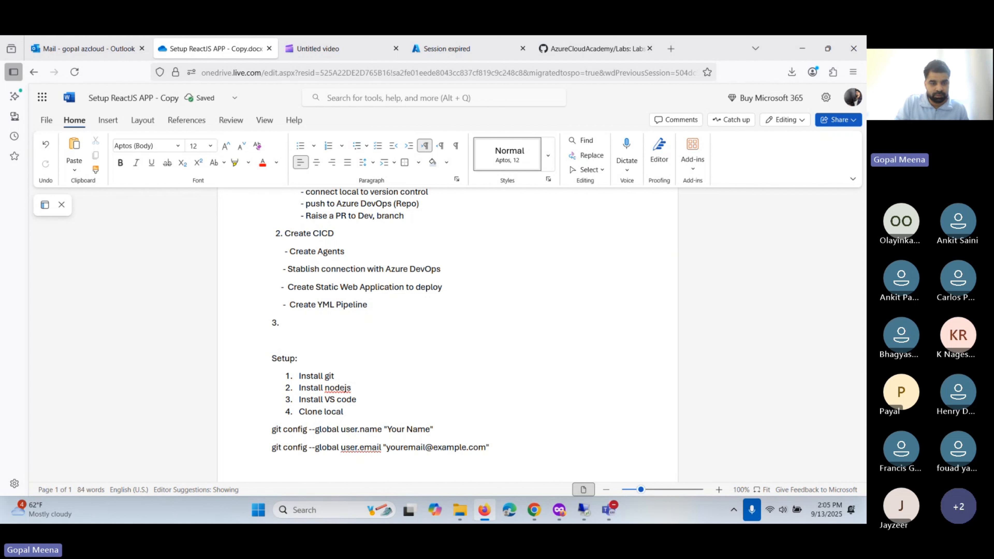
{"action": "type", "text": "Azure "}
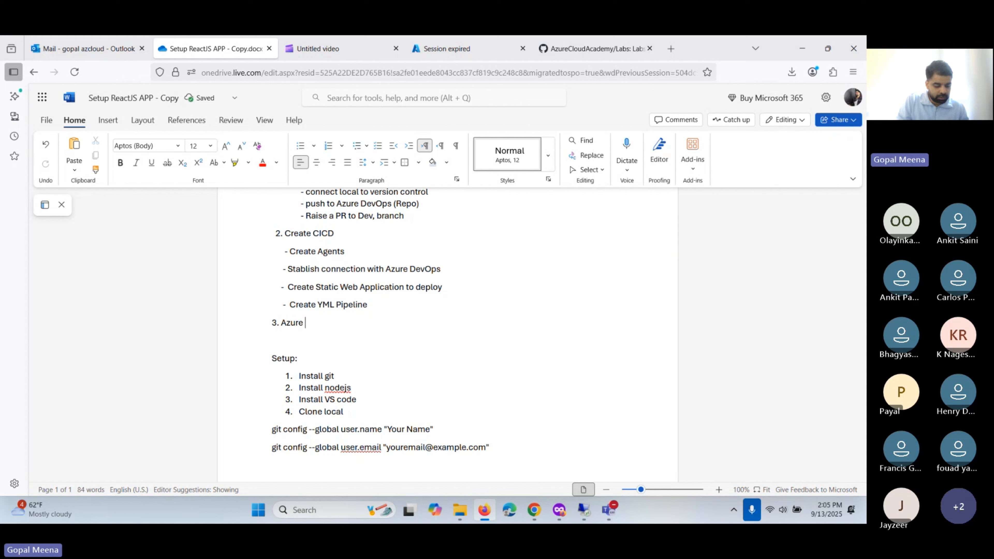
{"action": "type", "text": "Clou"}
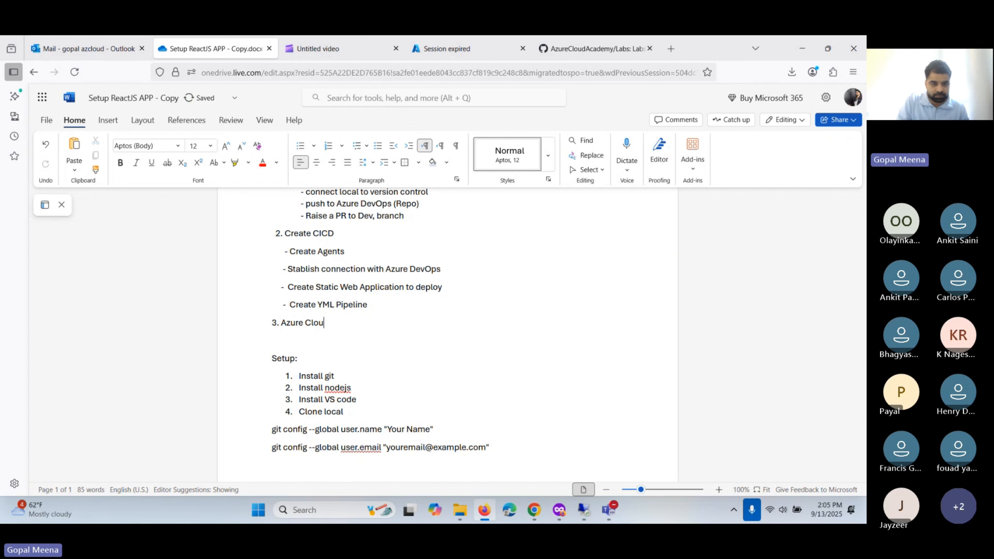
{"action": "type", "text": "d test"}
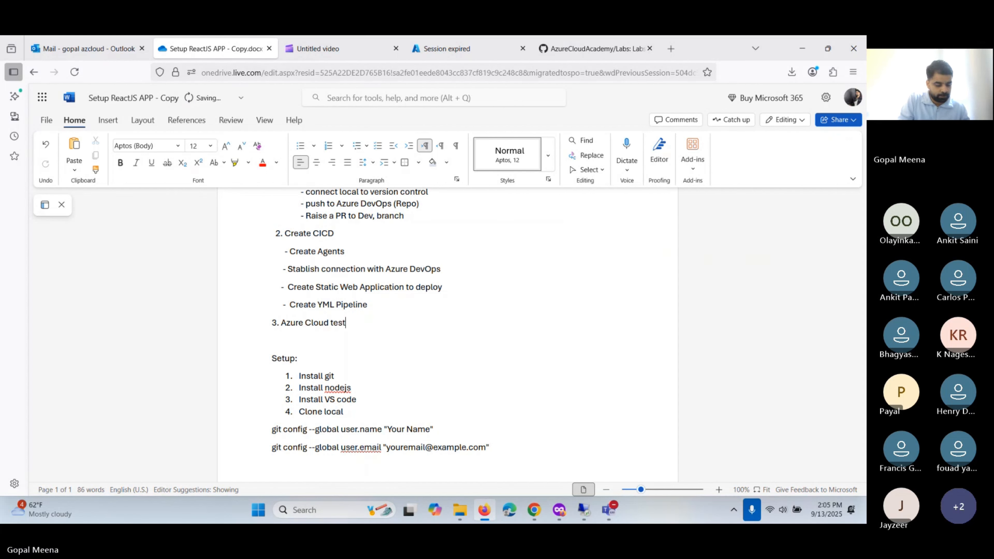
{"action": "type", "text": "ing/ L"}
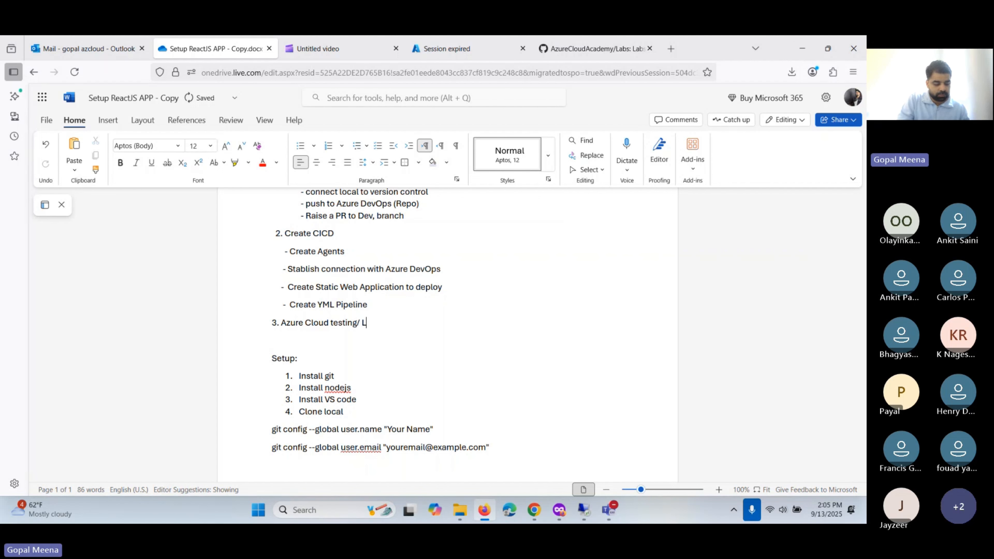
{"action": "type", "text": "oad te"}
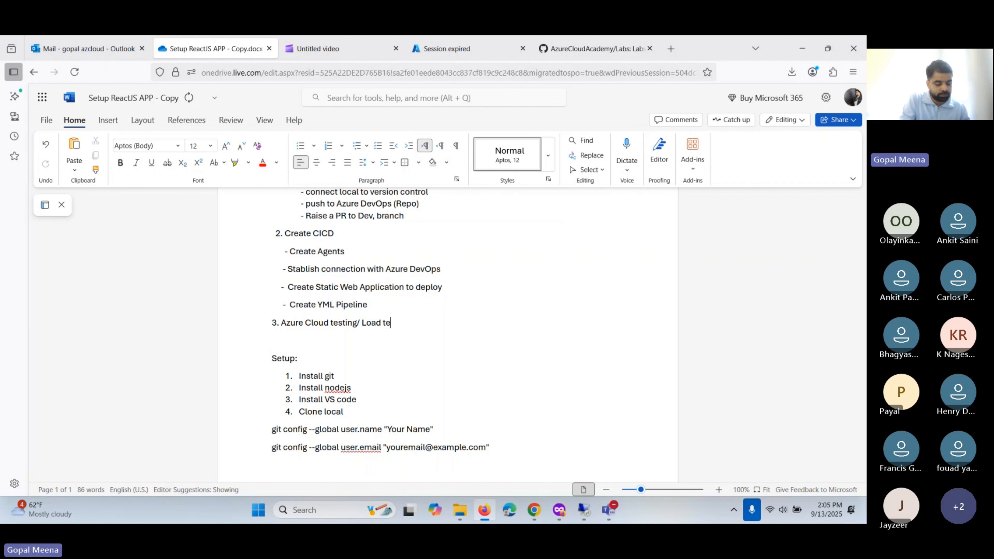
{"action": "type", "text": "sting"}
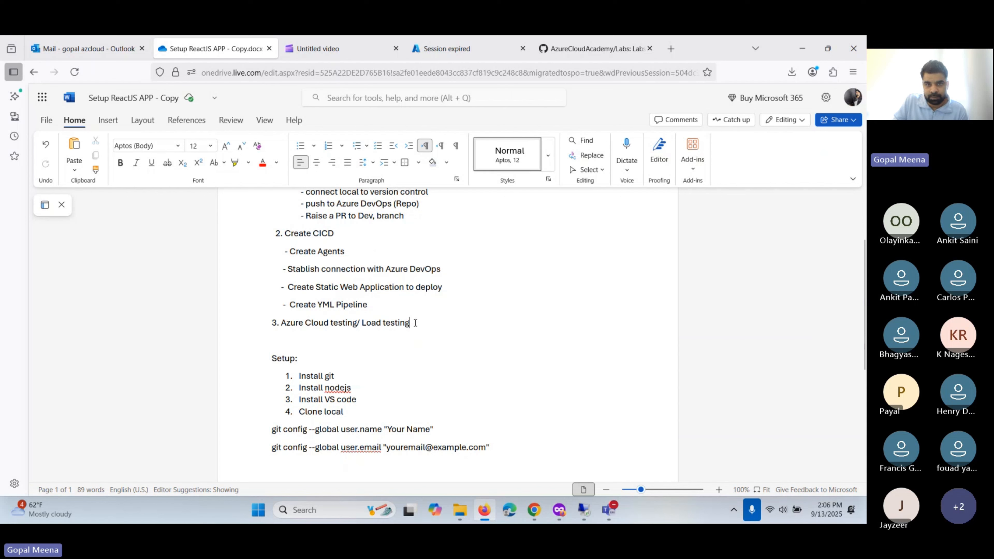
- Move to the Setup list's Install git and Clone local items
{"action": "scroll", "coordinate": [372, 332], "scroll_direction": "down", "scroll_amount": 3}
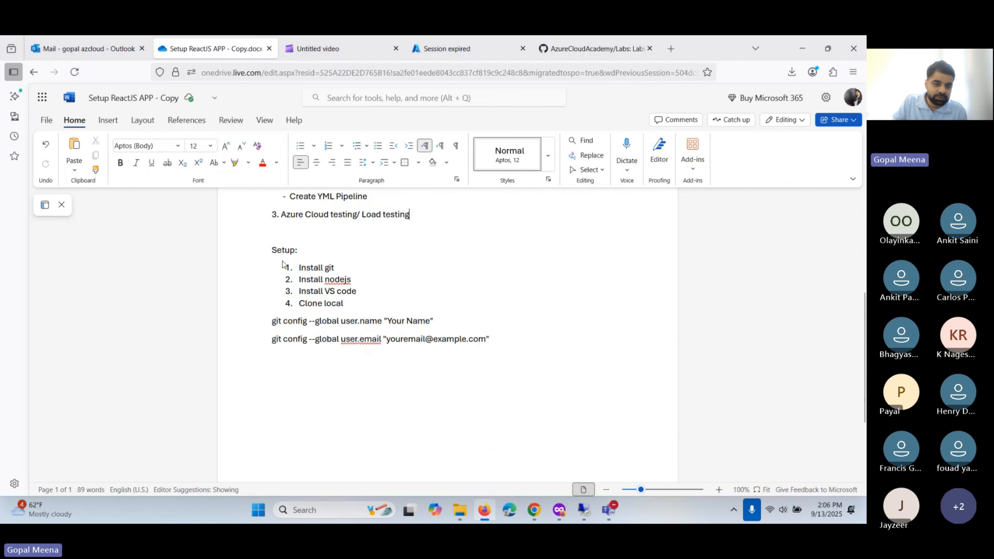
{"action": "left_click", "coordinate": [303, 269]}
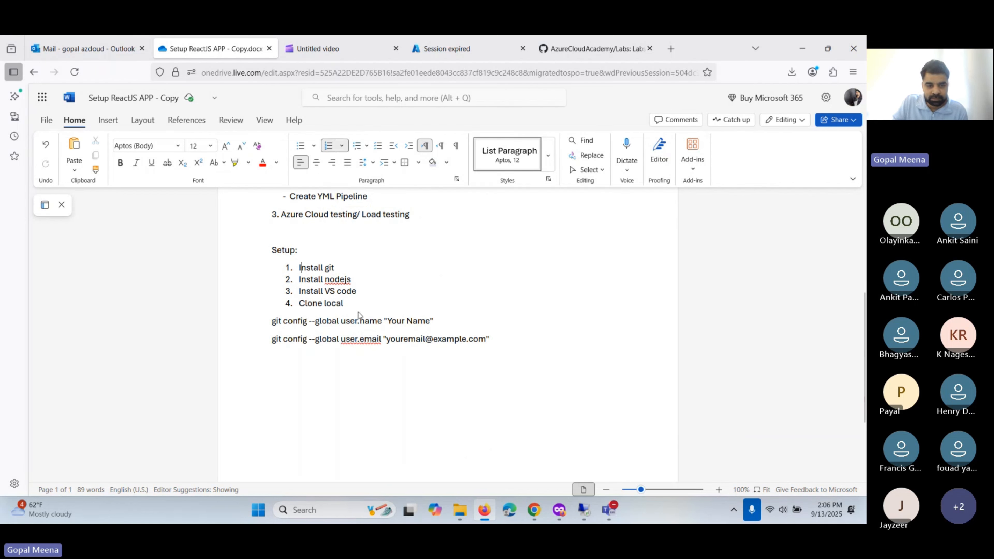
{"action": "scroll", "coordinate": [358, 314], "scroll_direction": "up", "scroll_amount": 1}
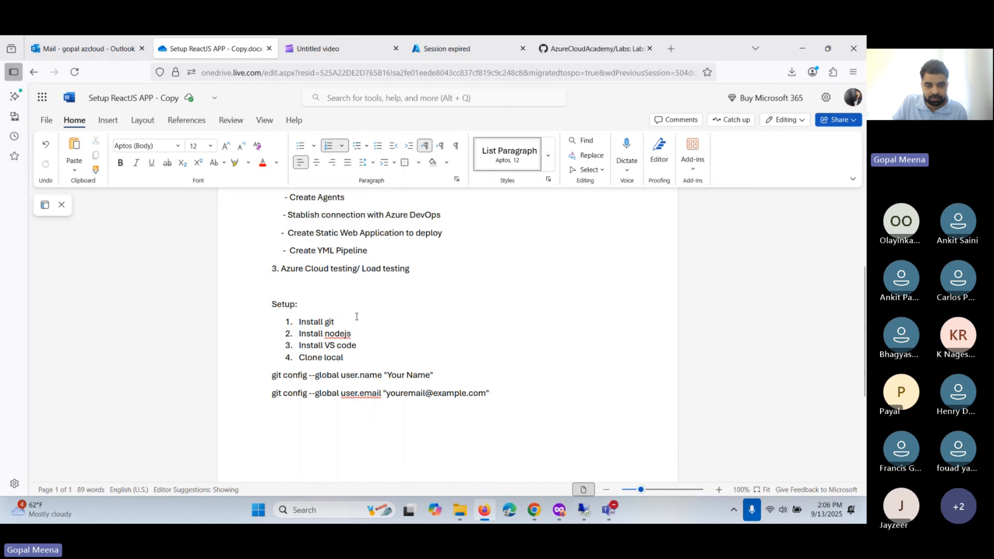
{"action": "left_click", "coordinate": [354, 357]}
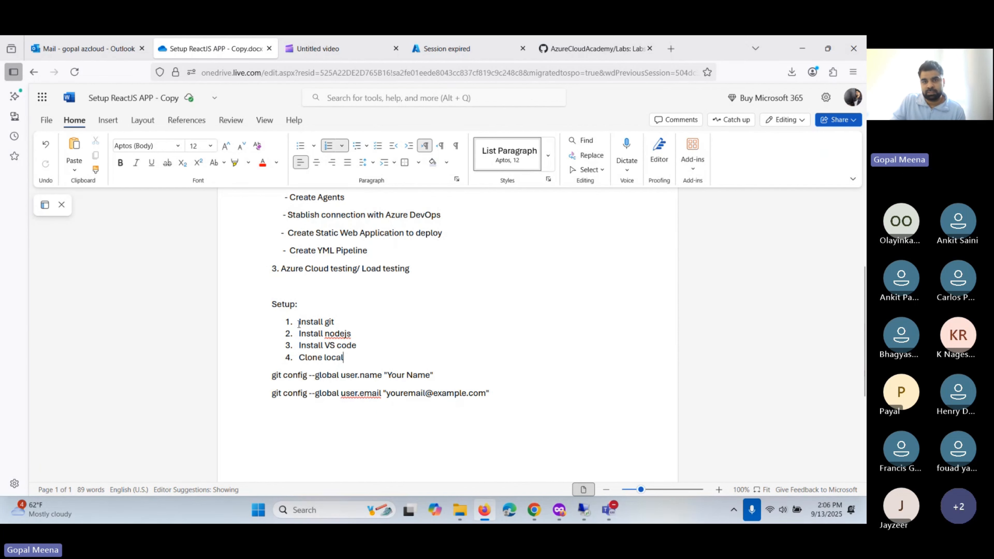
- Bring up the remote session and shift Programs and Features left to show .NET 6.0.39 and Edge
{"action": "left_click", "coordinate": [582, 514]}
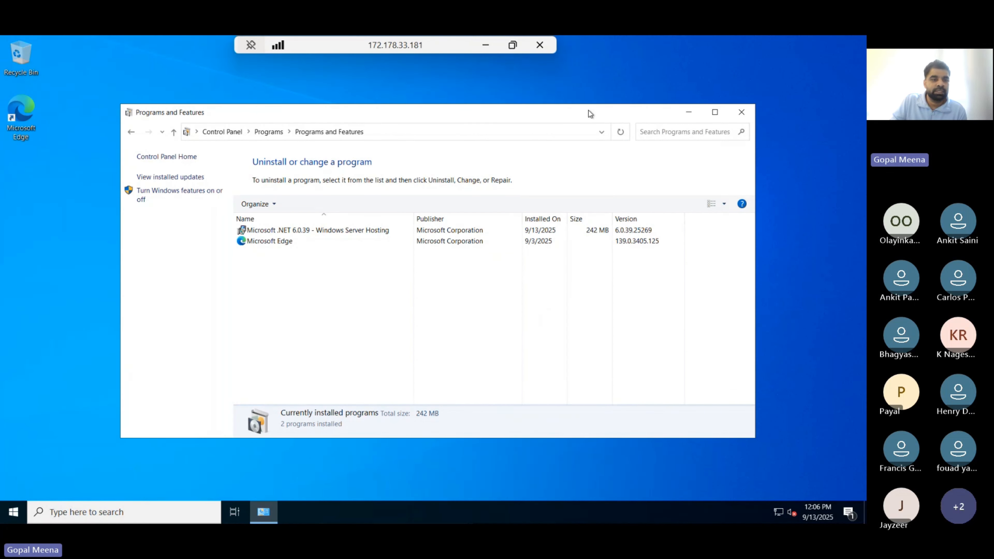
{"action": "left_click_drag", "start_coordinate": [590, 112], "coordinate": [547, 94]}
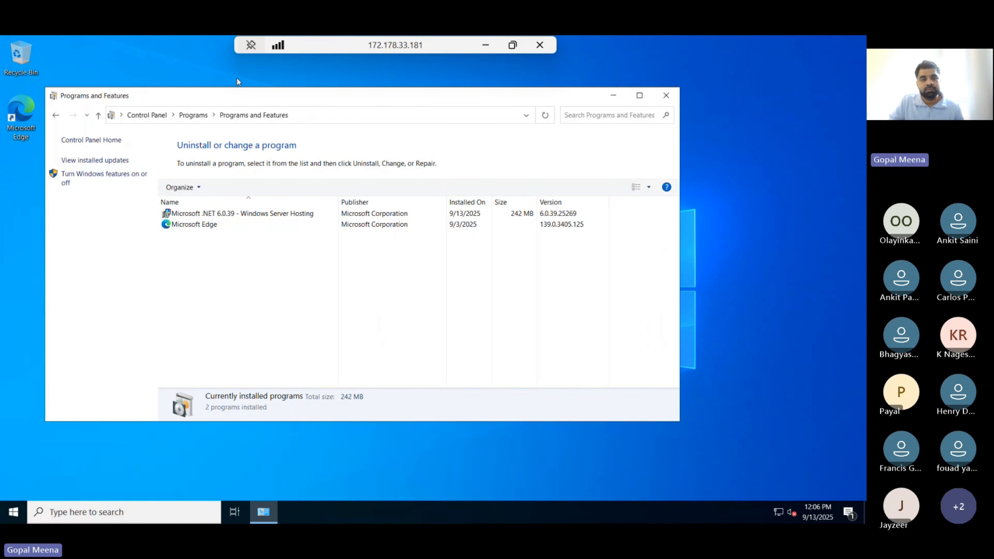
- Back in the document, highlight Install git and check spelling suggestions for nodejs
{"action": "left_click", "coordinate": [485, 46]}
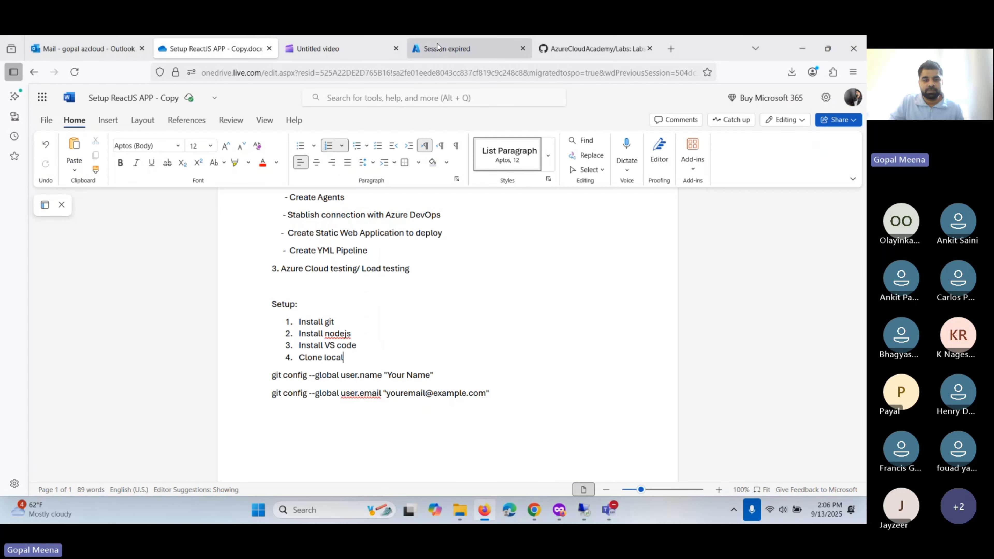
{"action": "scroll", "coordinate": [307, 333], "scroll_direction": "up", "scroll_amount": 2}
{"action": "scroll", "coordinate": [307, 334], "scroll_direction": "down", "scroll_amount": 2}
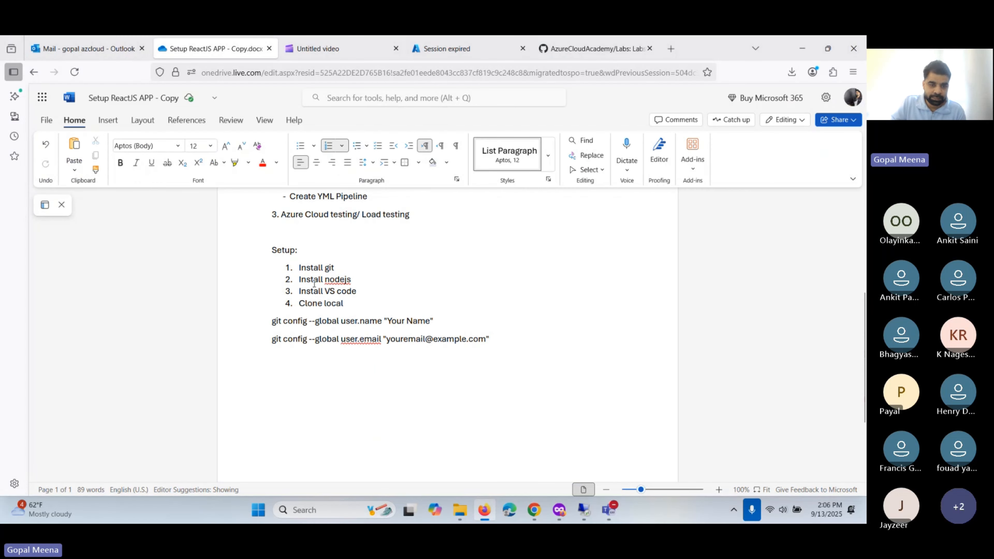
{"action": "left_click", "coordinate": [337, 267]}
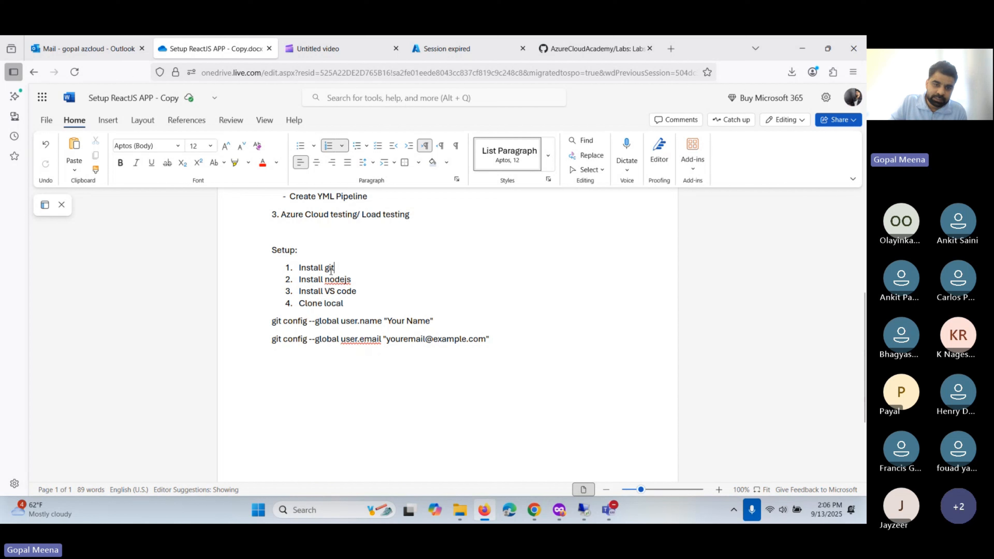
{"action": "key", "text": "ctrl+shift+Left"}
{"action": "key", "text": "ctrl+shift+Left"}
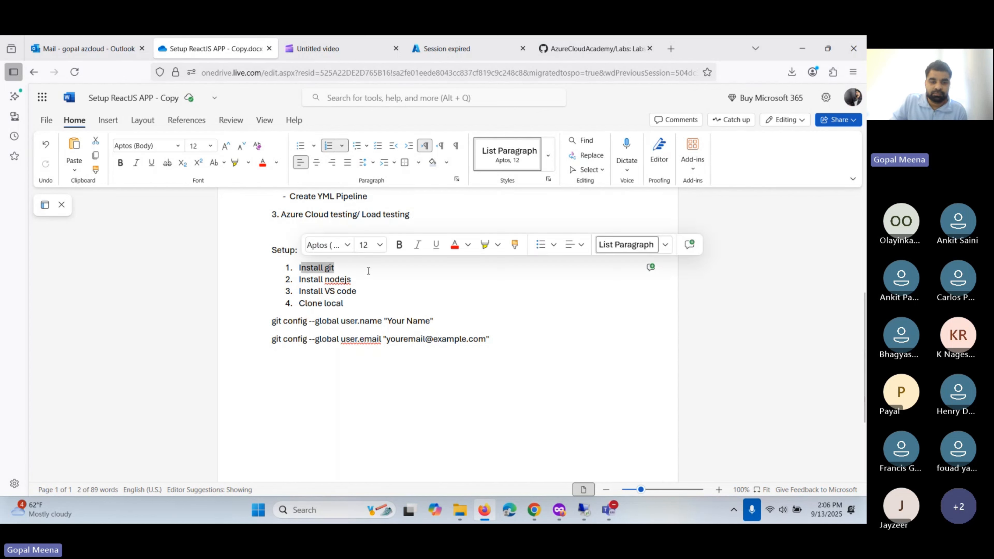
{"action": "left_click", "coordinate": [365, 267]}
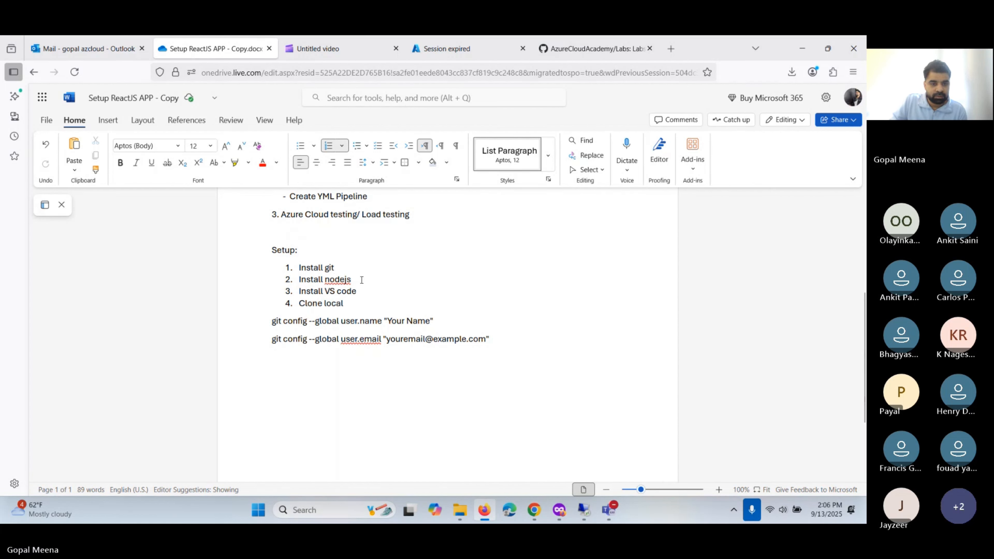
{"action": "left_click", "coordinate": [361, 280]}
{"action": "left_click", "coordinate": [364, 269]}
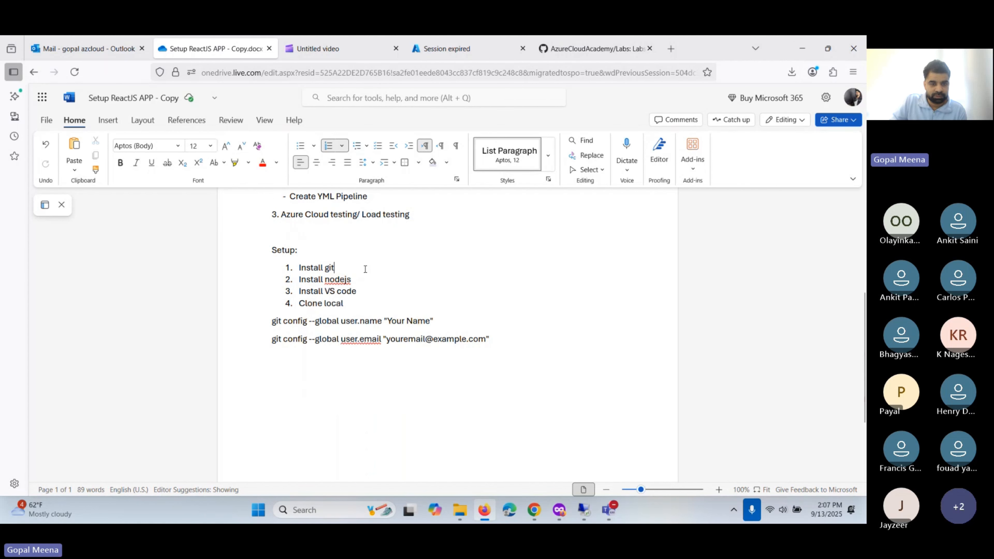
{"action": "left_click", "coordinate": [368, 276]}
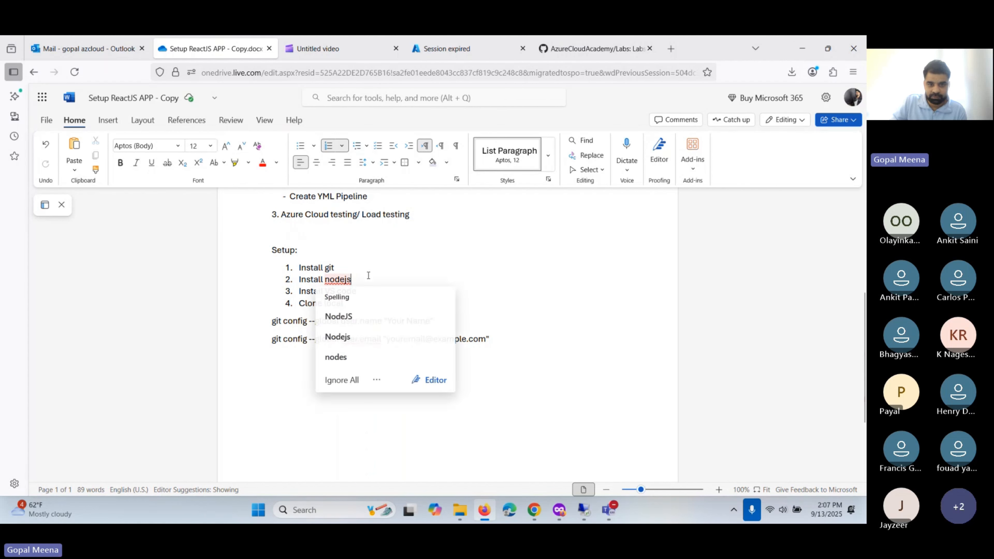
{"action": "left_click", "coordinate": [391, 266]}
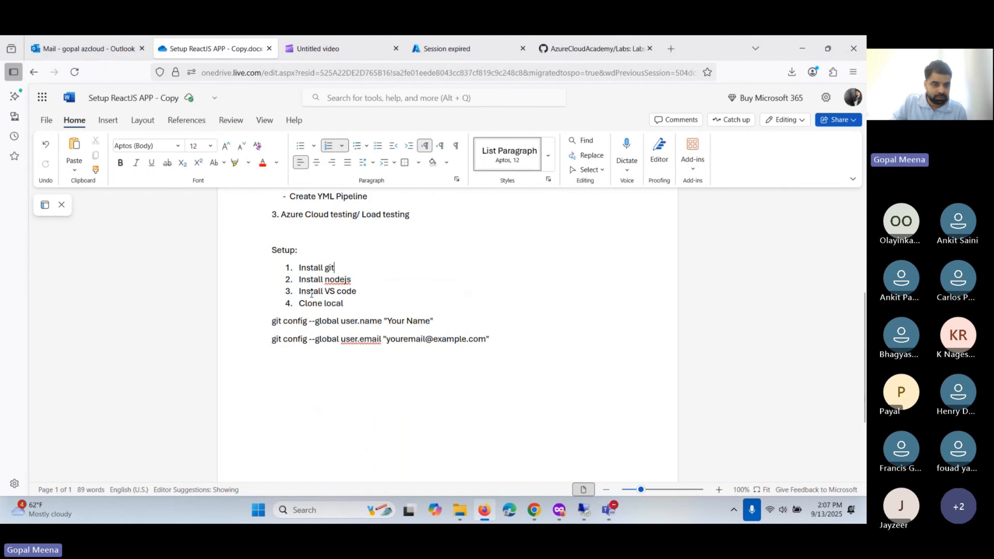
- Highlight the Install VS code and Install git steps, then switch to the remote desktop
{"action": "left_click_drag", "start_coordinate": [300, 291], "coordinate": [369, 293]}
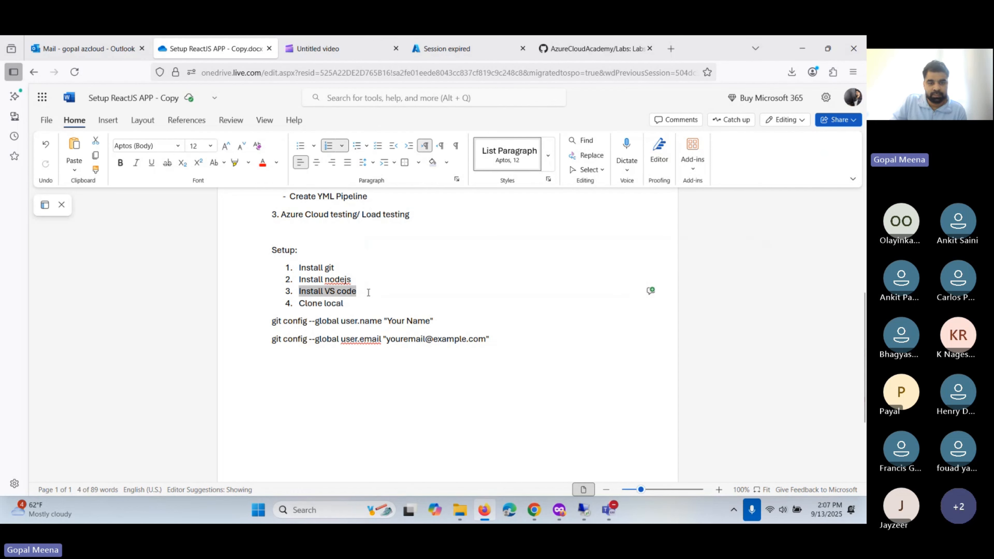
{"action": "left_click", "coordinate": [369, 293]}
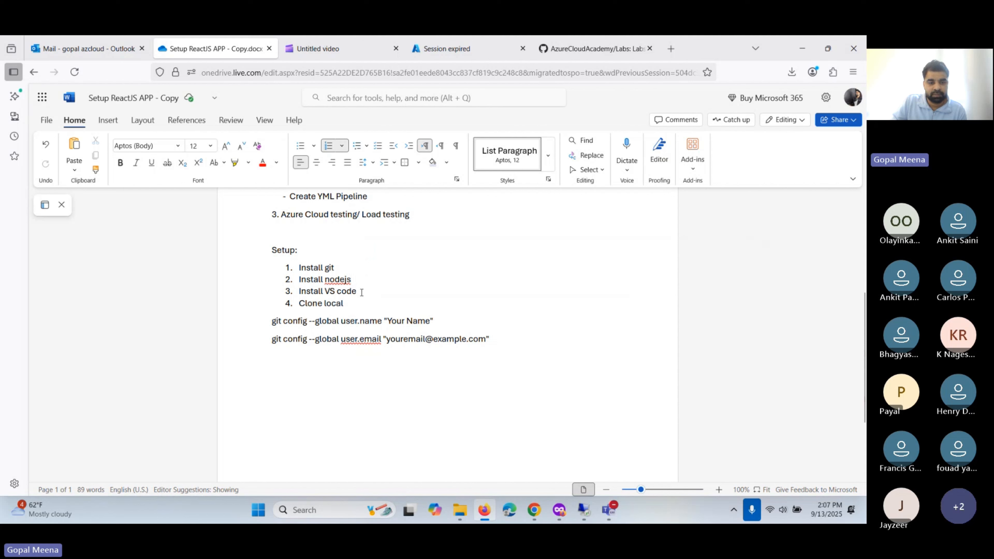
{"action": "left_click_drag", "start_coordinate": [362, 293], "coordinate": [298, 302]}
{"action": "left_click", "coordinate": [358, 305]}
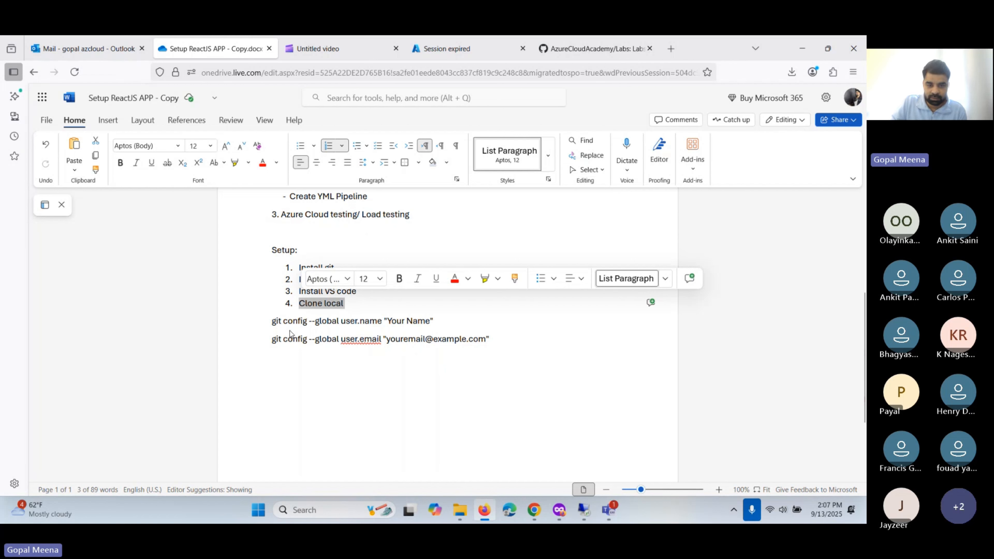
{"action": "left_click", "coordinate": [503, 351]}
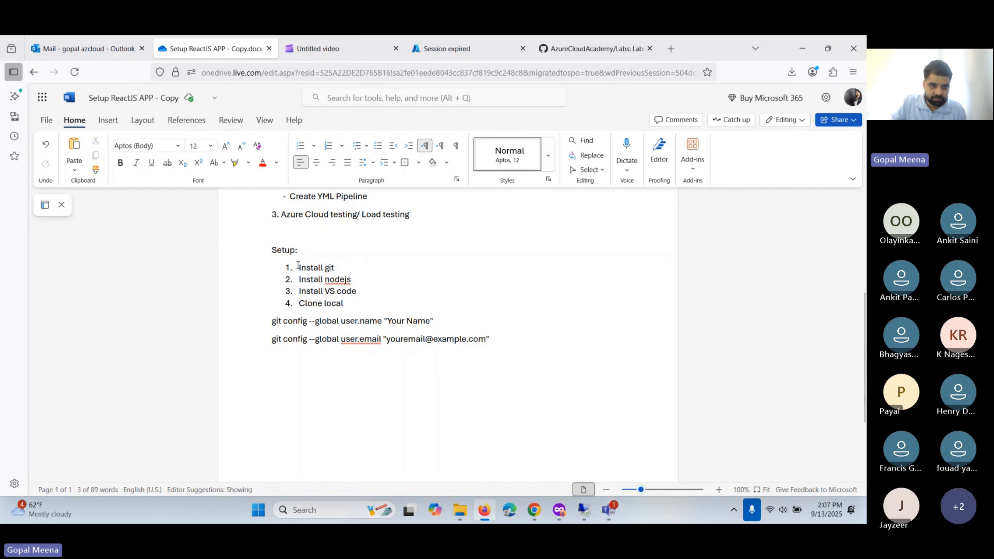
{"action": "left_click_drag", "start_coordinate": [299, 268], "coordinate": [339, 269]}
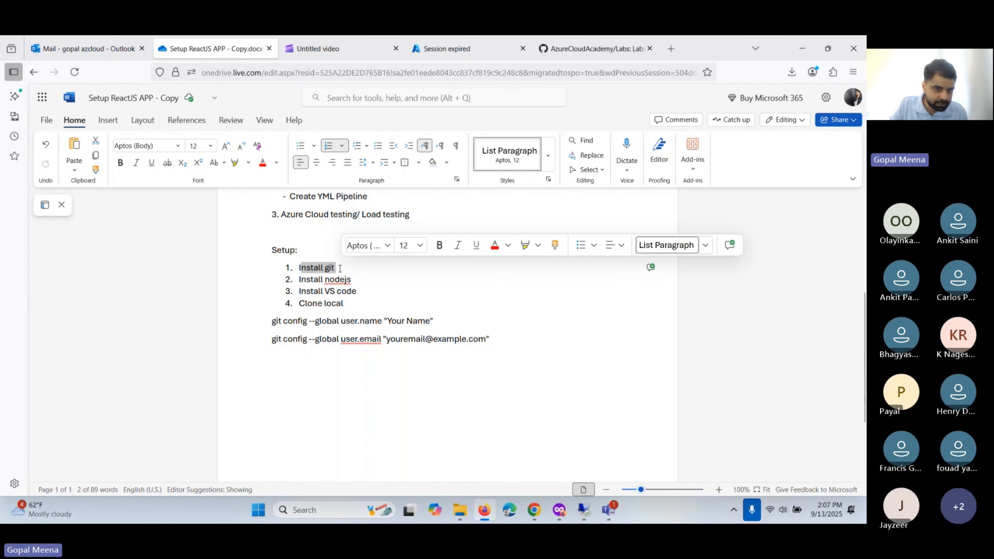
{"action": "left_click", "coordinate": [339, 268]}
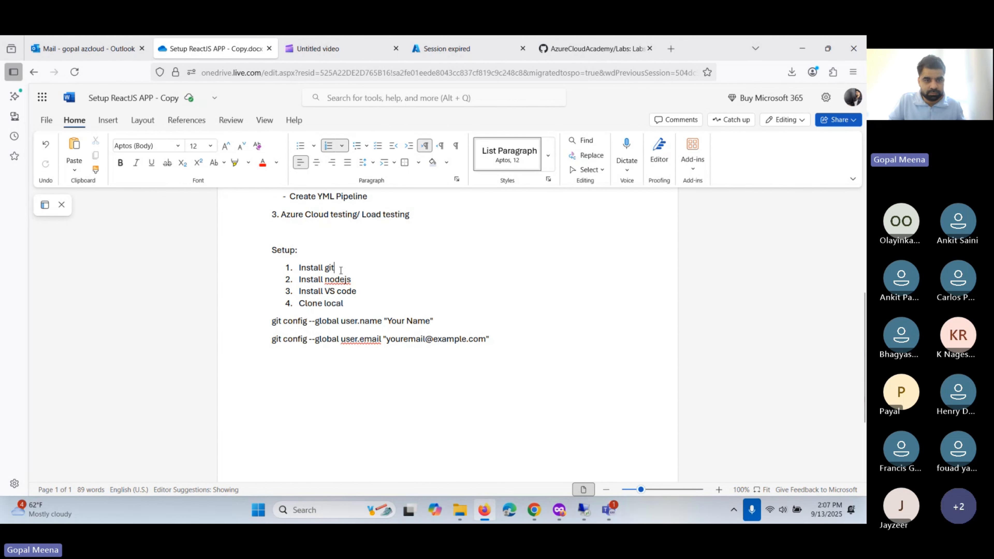
{"action": "key", "text": "alt+Tab"}
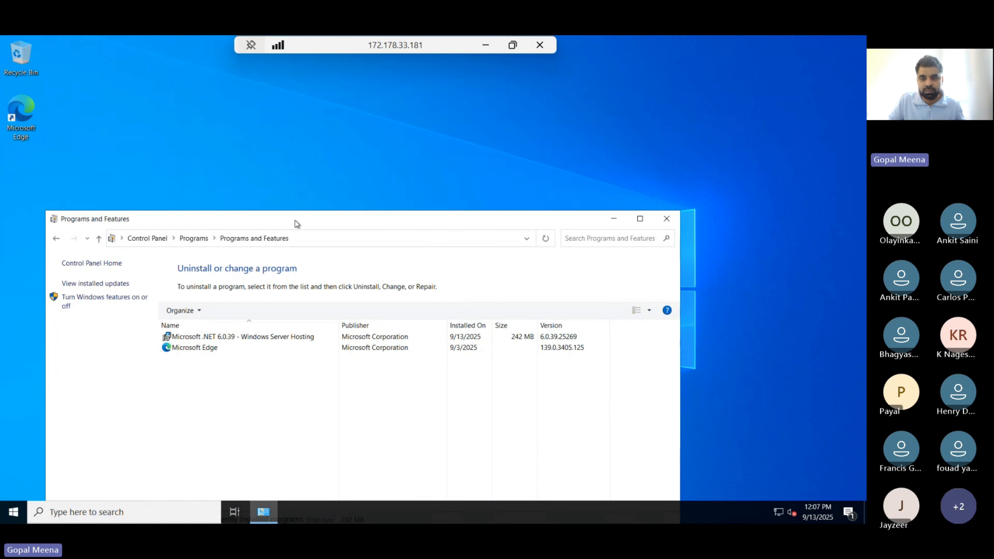
- Close Programs and Features, launch Edge, and skip sign-in, Google data import and customization
{"action": "left_click", "coordinate": [670, 219]}
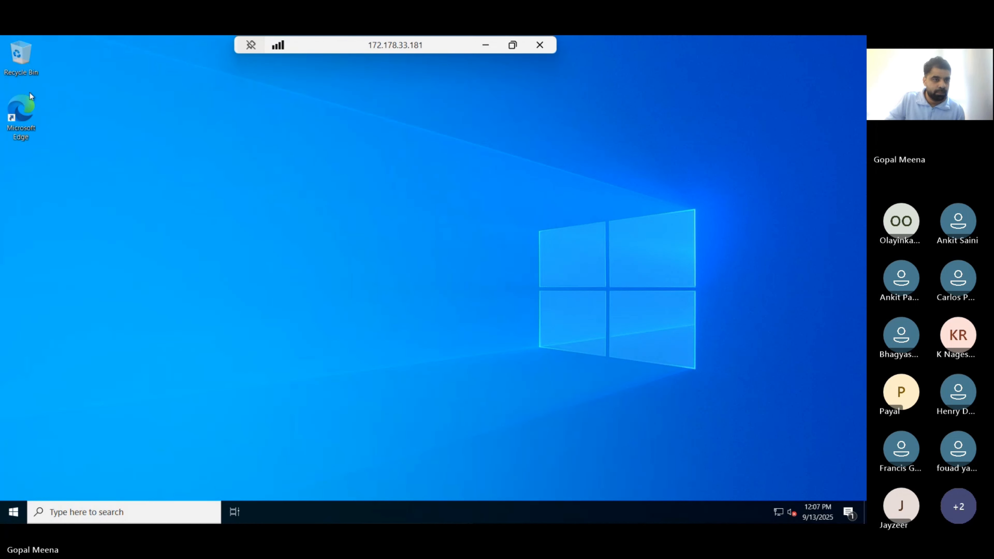
{"action": "double_click", "coordinate": [24, 114]}
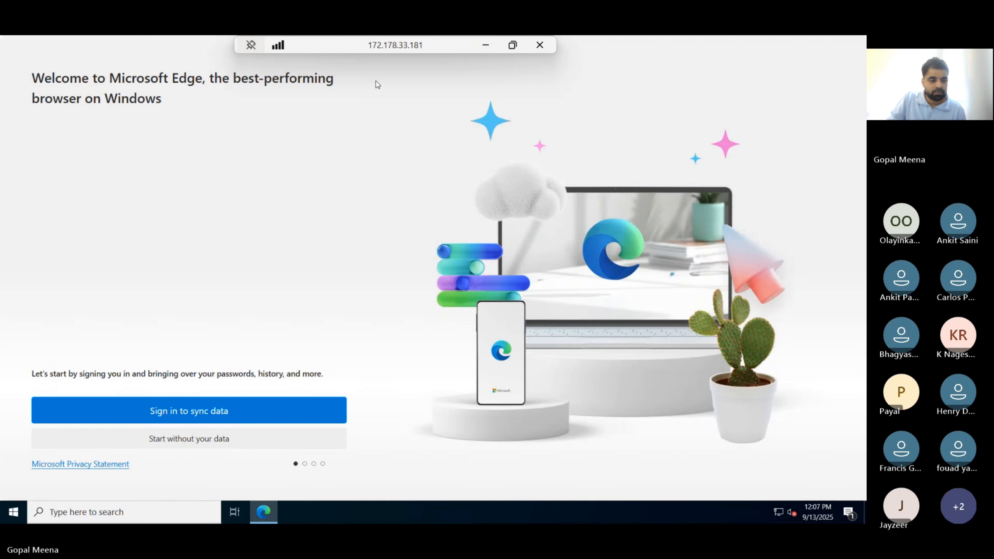
{"action": "left_click", "coordinate": [150, 440]}
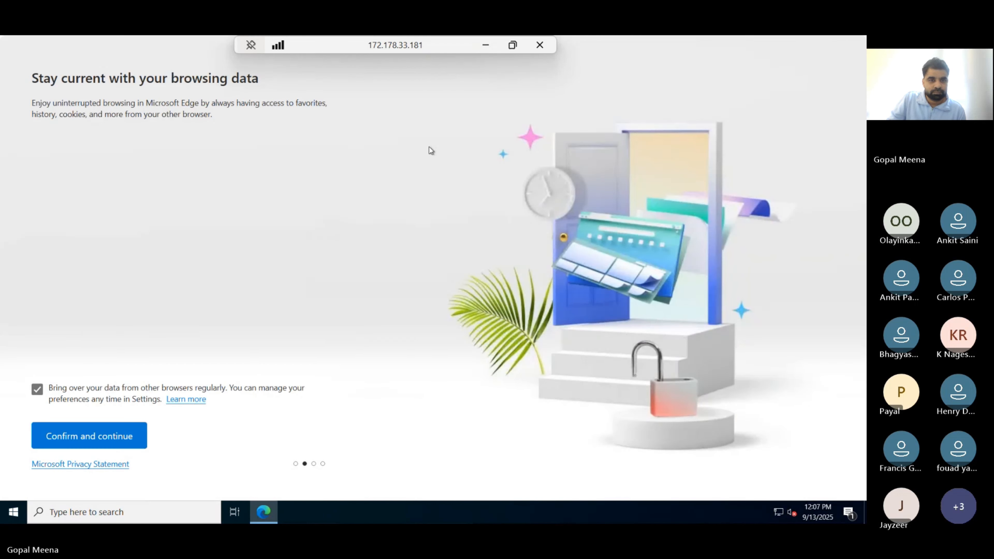
{"action": "left_click", "coordinate": [100, 443]}
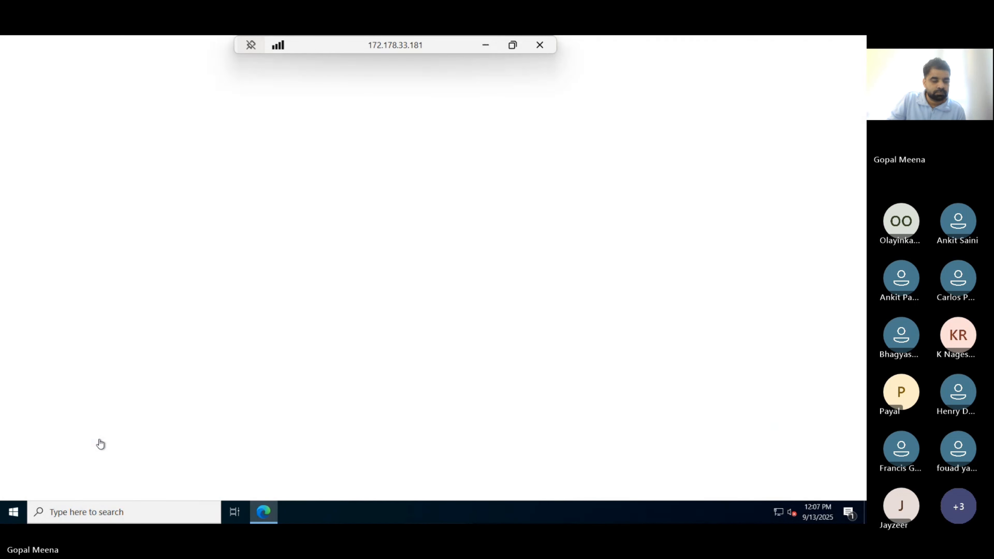
{"action": "left_click", "coordinate": [190, 435]}
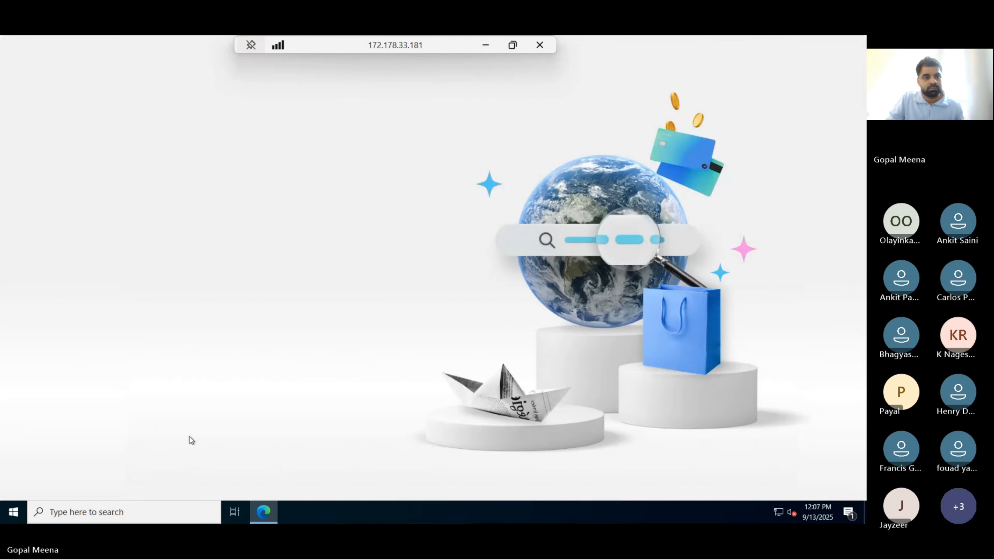
{"action": "left_click", "coordinate": [91, 439]}
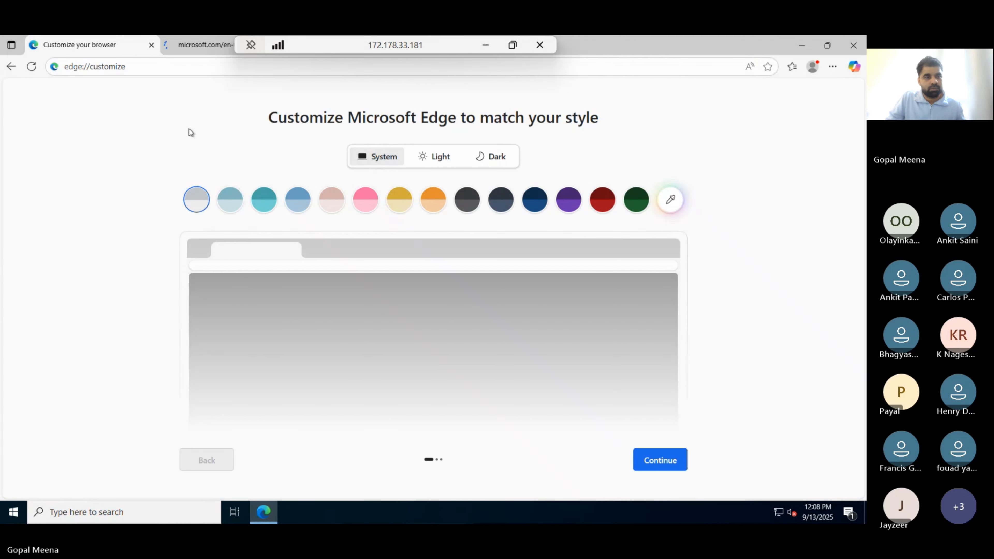
{"action": "left_click", "coordinate": [151, 44]}
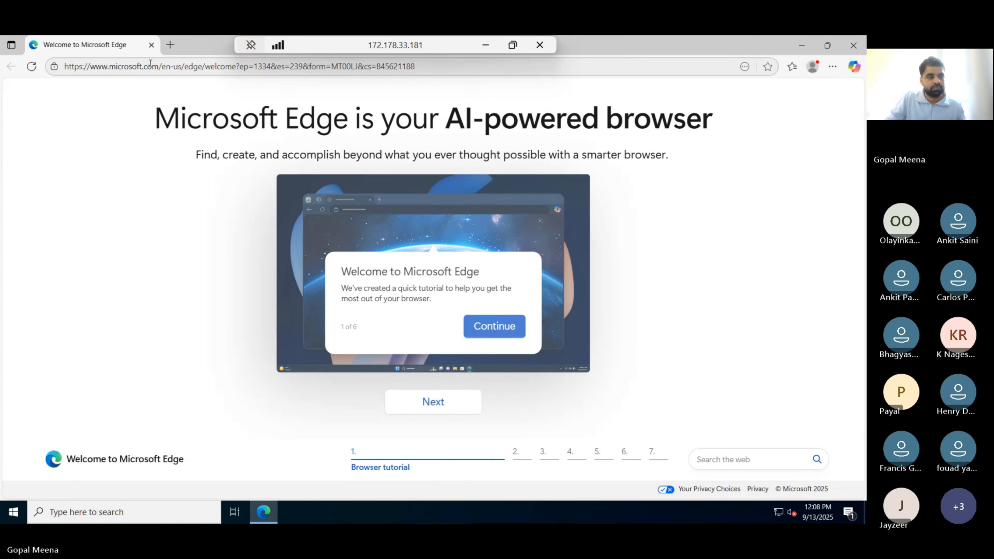
- Search the web for 'download git' and open the Git - Downloads result
{"action": "left_click", "coordinate": [150, 65]}
{"action": "type", "text": "download "}
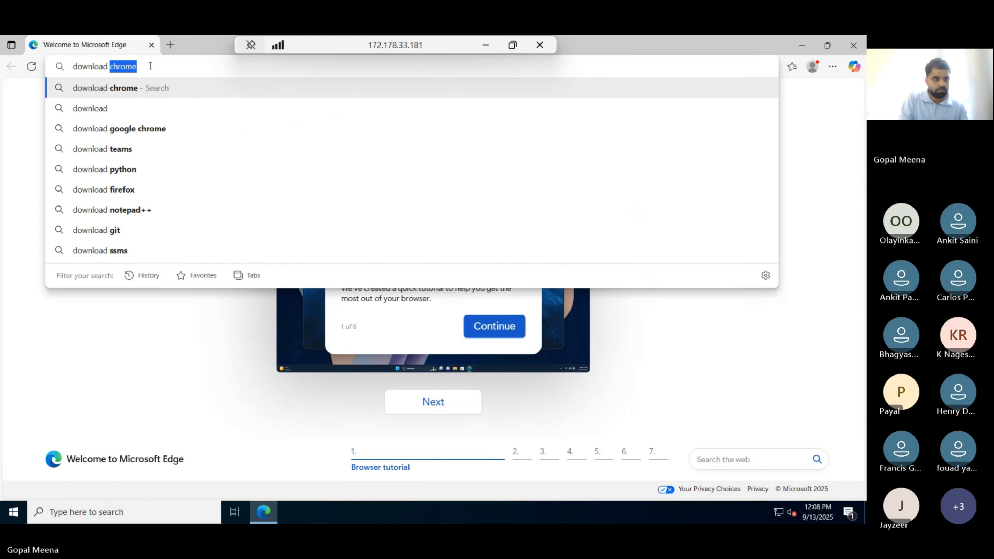
{"action": "type", "text": "git"}
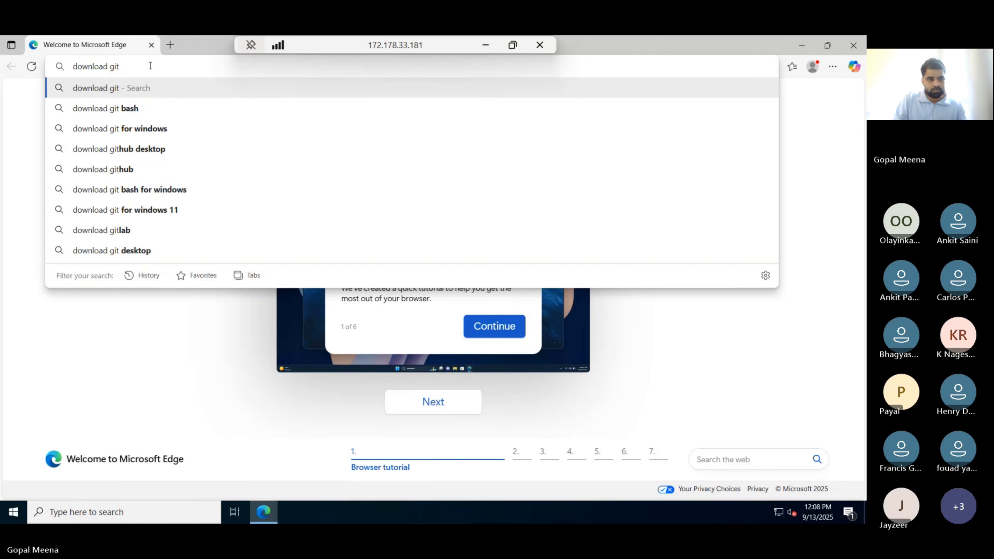
{"action": "key", "text": "Return"}
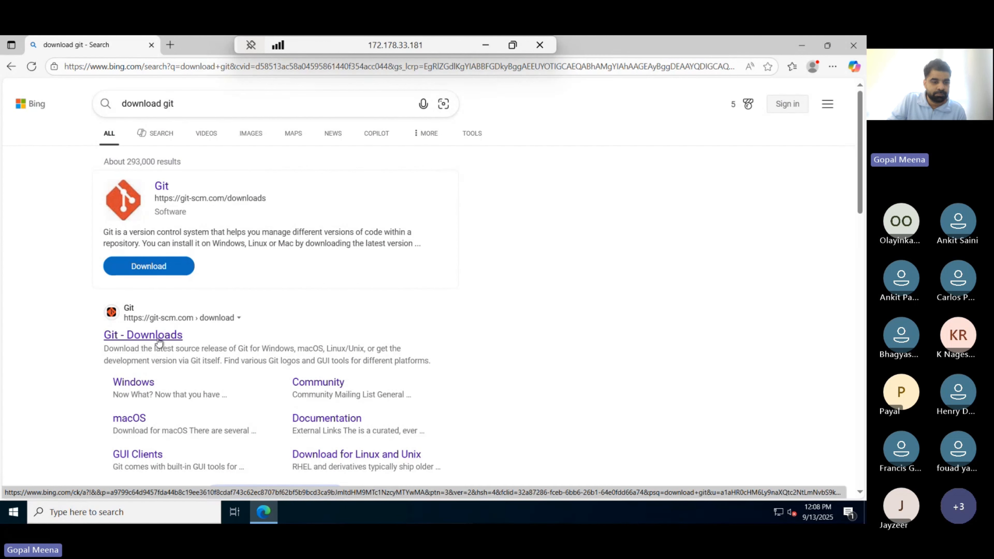
{"action": "left_click", "coordinate": [171, 333]}
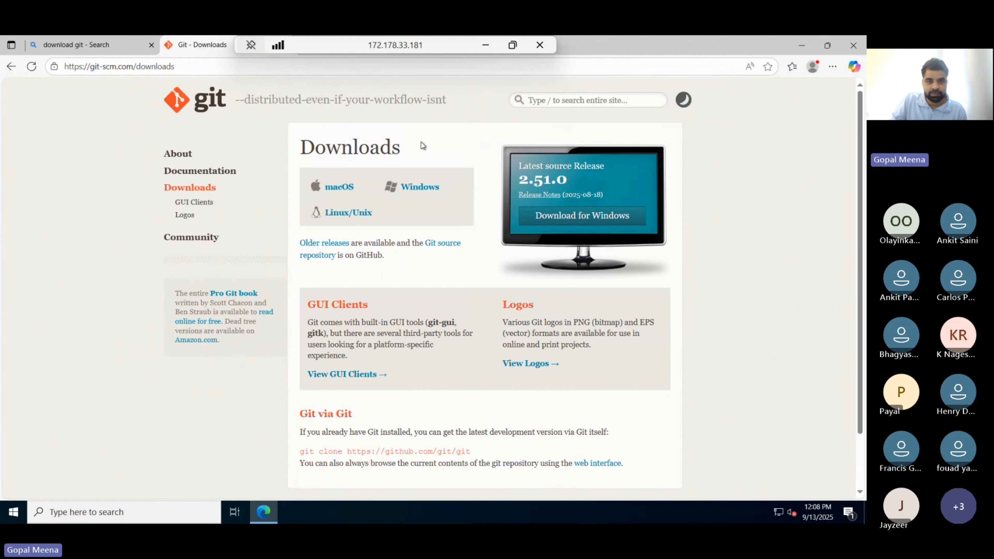
- Download the 64-bit Git for Windows 2.51.0 installer and run it
{"action": "left_click", "coordinate": [417, 187]}
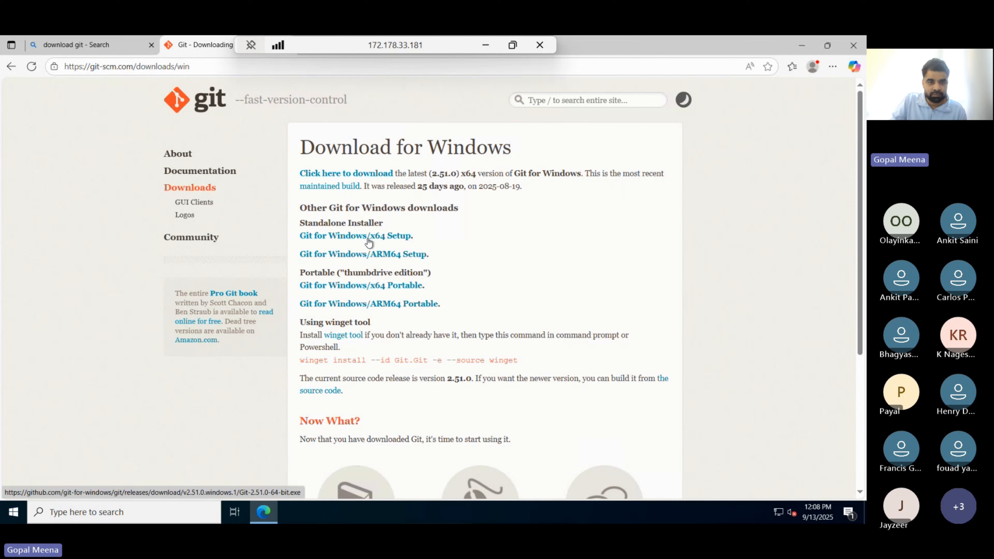
{"action": "left_click", "coordinate": [382, 237]}
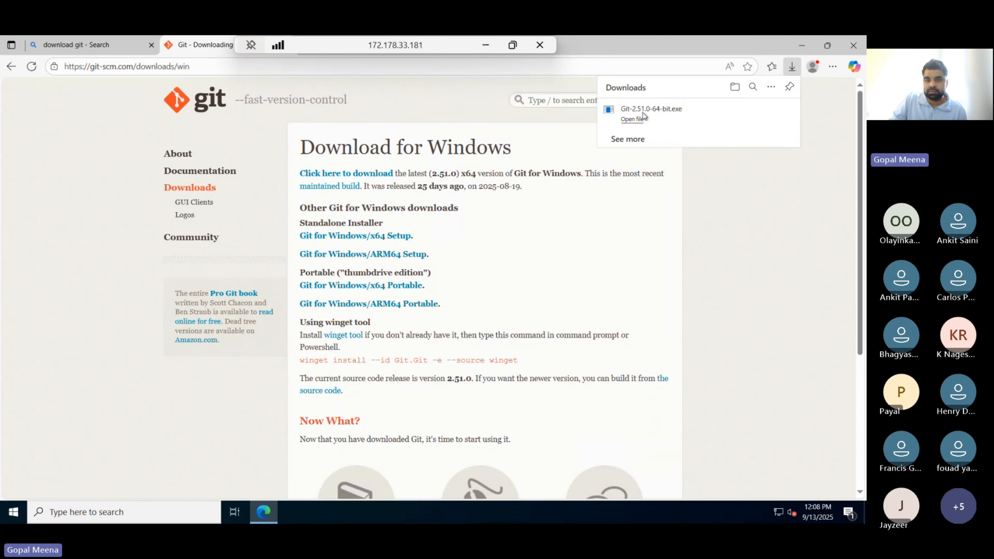
{"action": "left_click", "coordinate": [639, 118]}
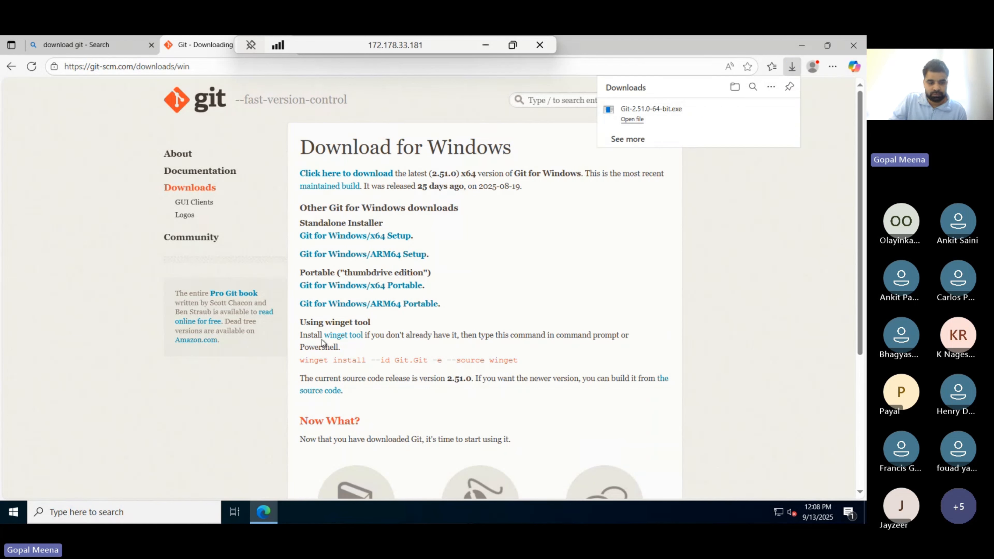
{"action": "left_click", "coordinate": [717, 118]}
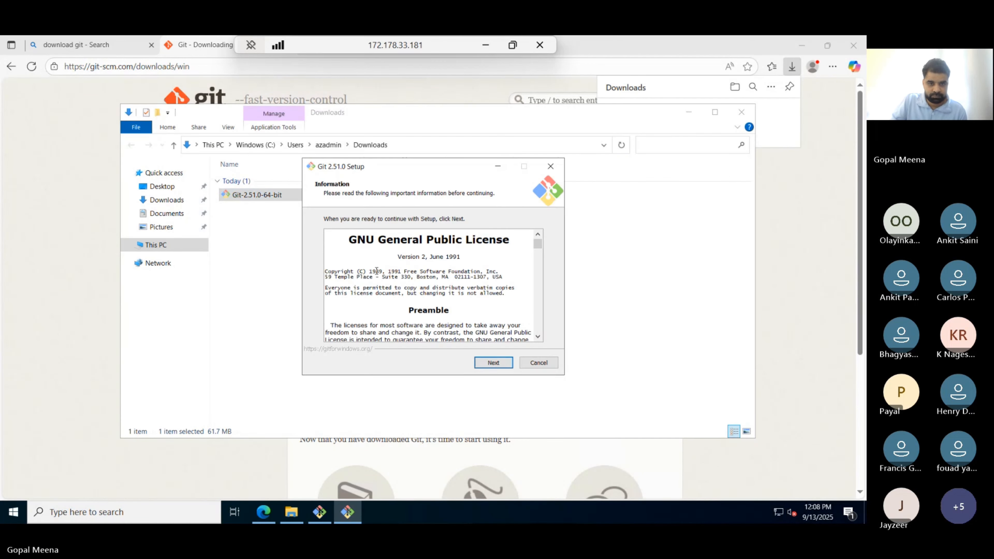
- Accept the GNU license, keeping default location, components, Start Menu folder, Vim editor and branch naming
{"action": "left_click", "coordinate": [493, 363]}
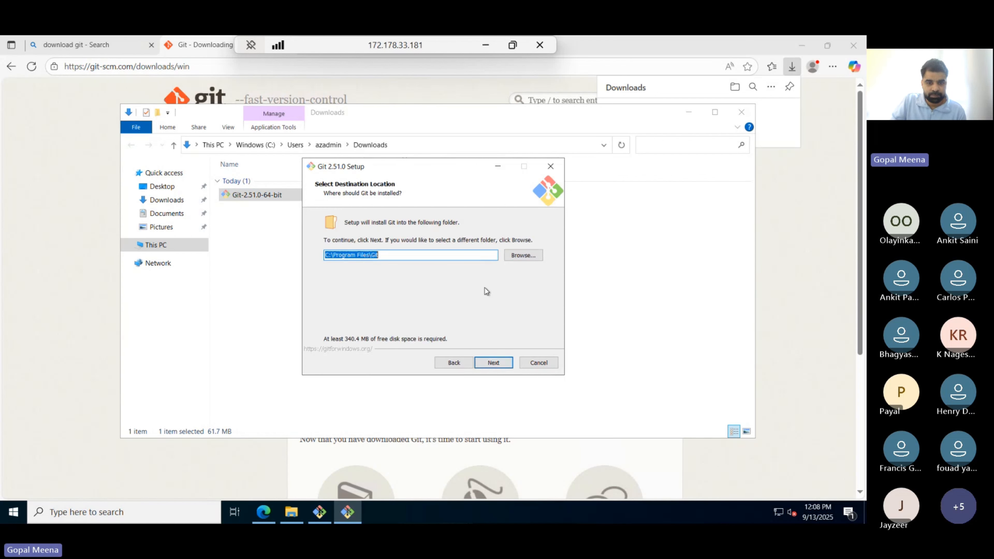
{"action": "left_click", "coordinate": [488, 363]}
{"action": "left_click", "coordinate": [493, 363]}
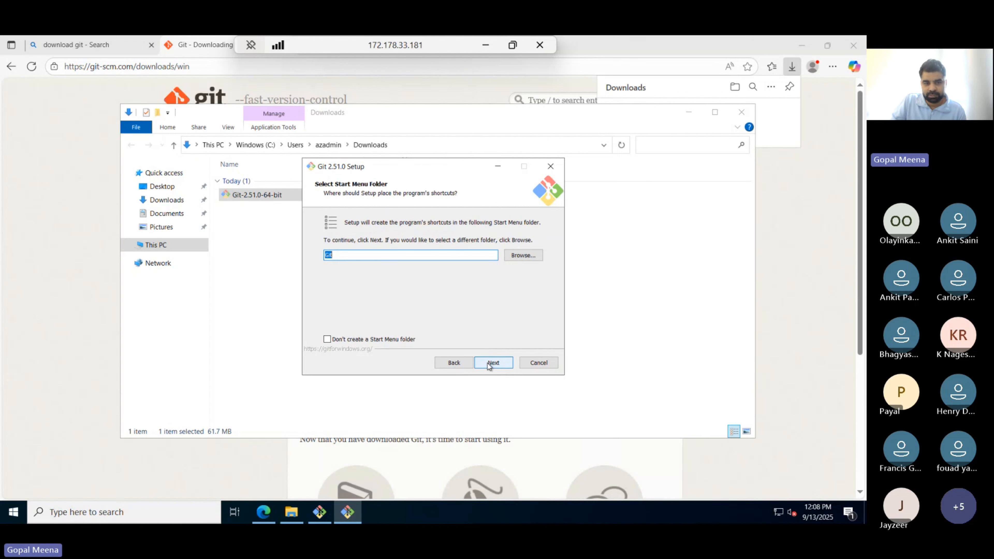
{"action": "left_click", "coordinate": [489, 364]}
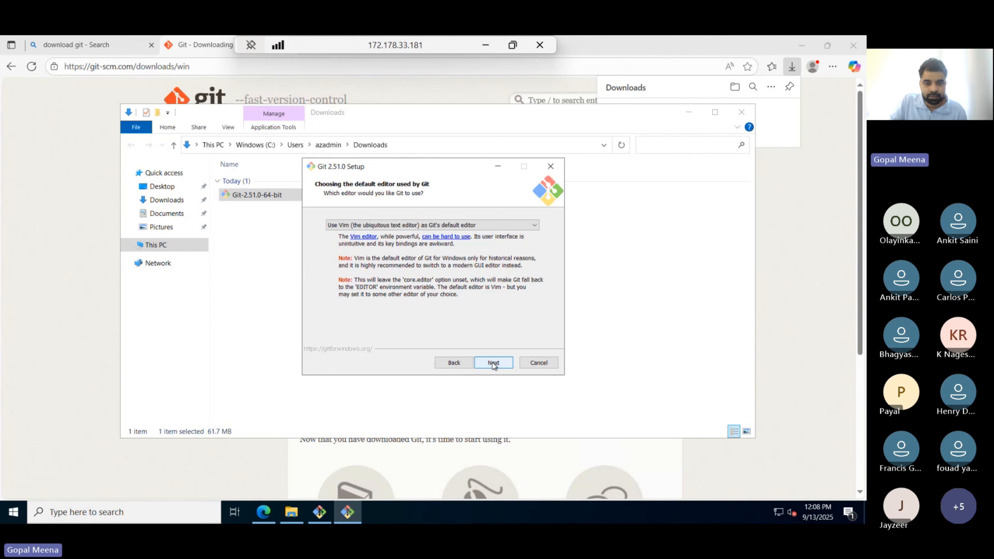
{"action": "left_click", "coordinate": [493, 364]}
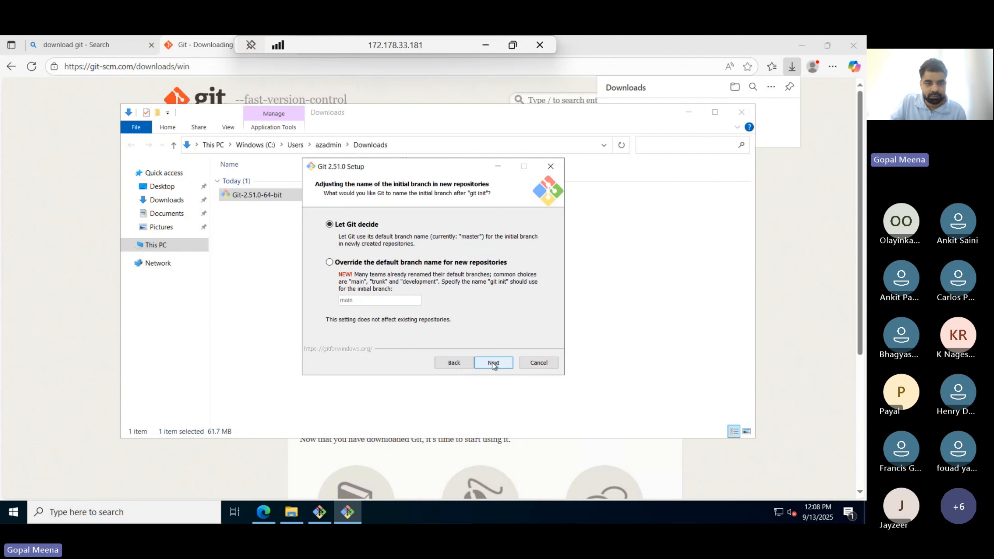
{"action": "left_click", "coordinate": [492, 363]}
- Keep default PATH, SSH, Secure Channel, line endings, terminal, pull and Credential Manager, then install
{"action": "left_click", "coordinate": [493, 362]}
{"action": "left_click", "coordinate": [493, 363]}
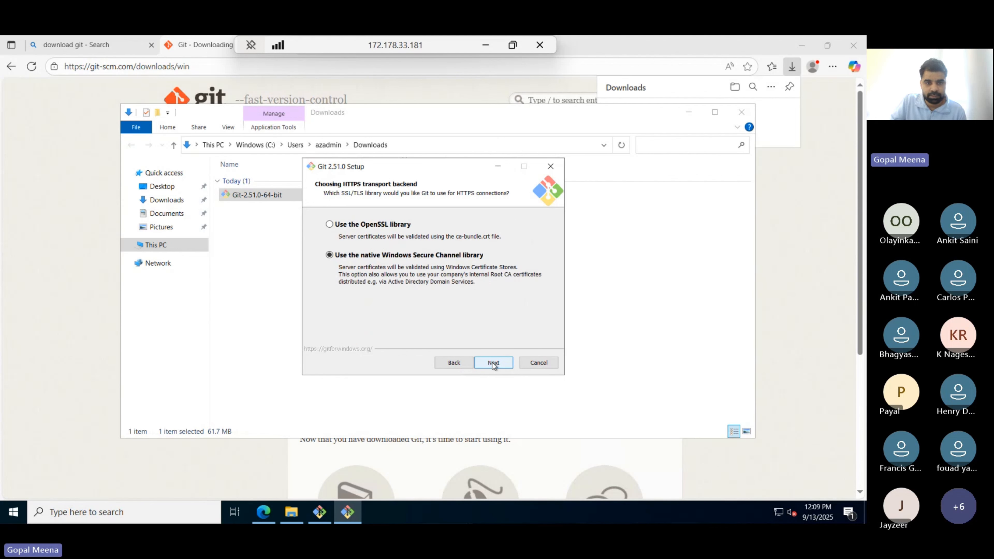
{"action": "left_click", "coordinate": [492, 363]}
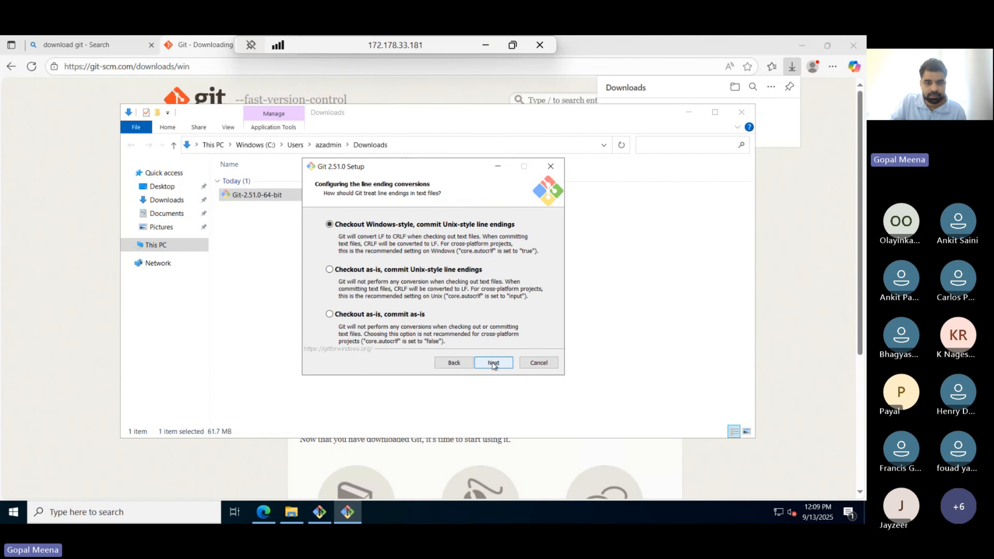
{"action": "left_click", "coordinate": [492, 362]}
{"action": "left_click", "coordinate": [493, 363]}
{"action": "left_click", "coordinate": [493, 363]}
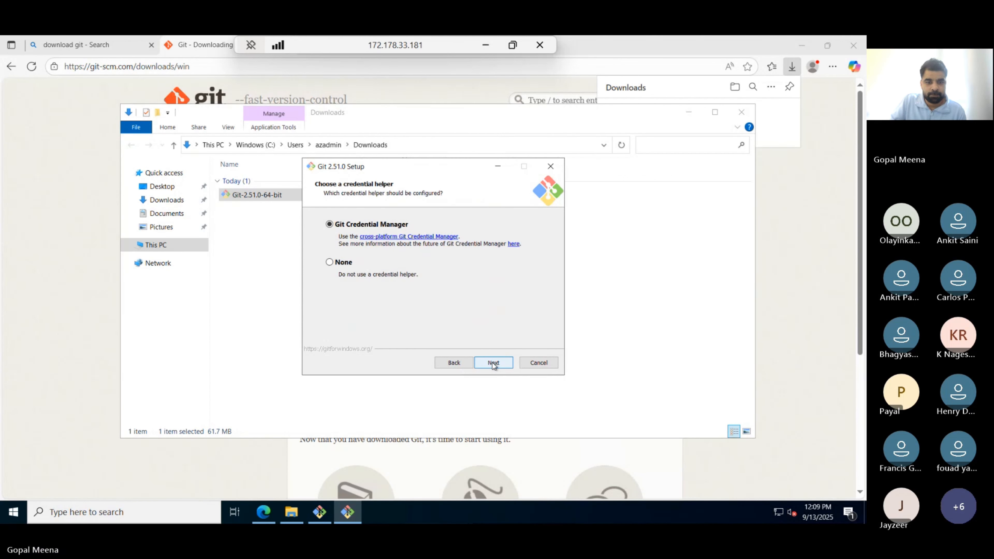
{"action": "left_click", "coordinate": [493, 363]}
{"action": "left_click", "coordinate": [493, 363]}
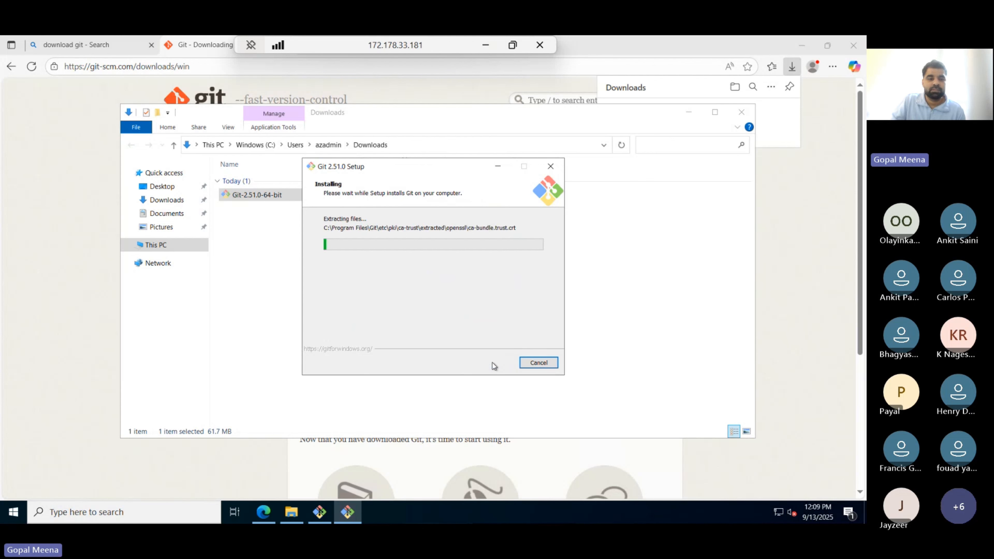
{"action": "left_click_drag", "start_coordinate": [353, 39], "coordinate": [421, 42]}
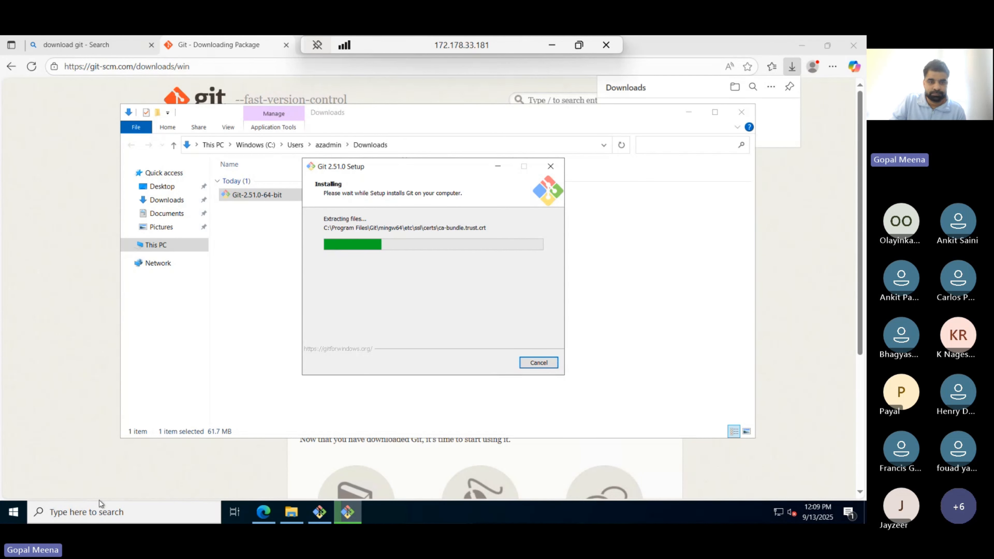
- Change the Bing query to 'download vs code for windows' and scroll through the results
{"action": "left_click", "coordinate": [81, 46]}
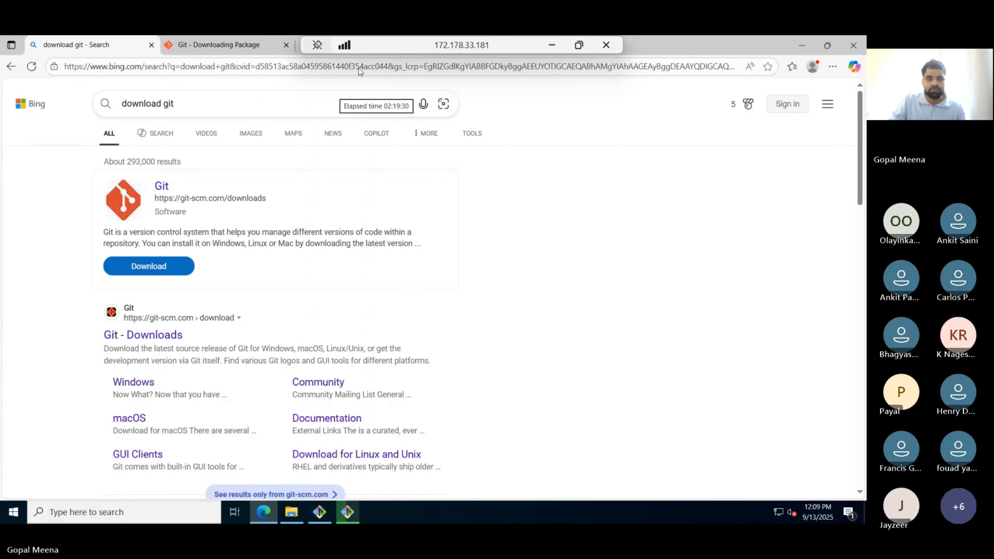
{"action": "left_click", "coordinate": [179, 104]}
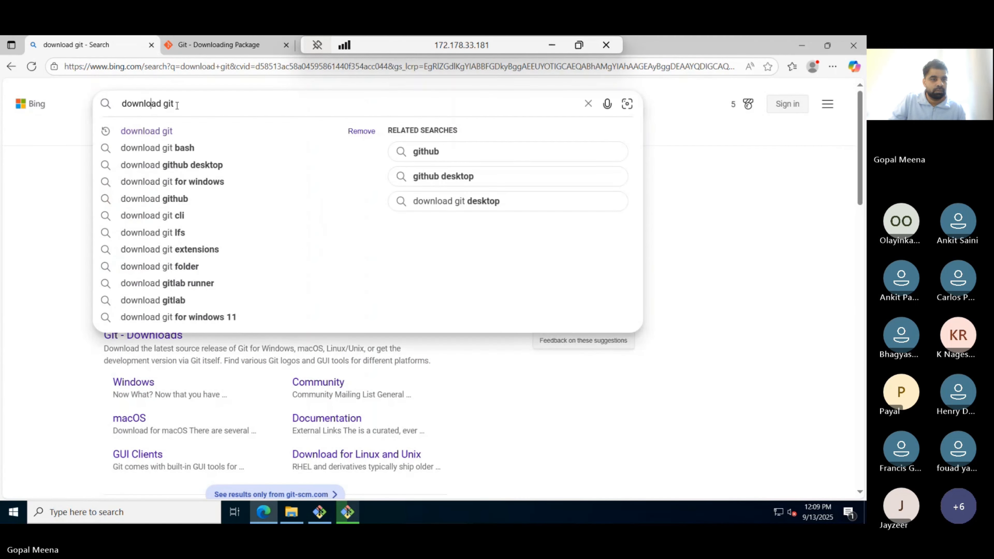
{"action": "key", "text": "BackSpace"}
{"action": "key", "text": "BackSpace"}
{"action": "key", "text": "BackSpace"}
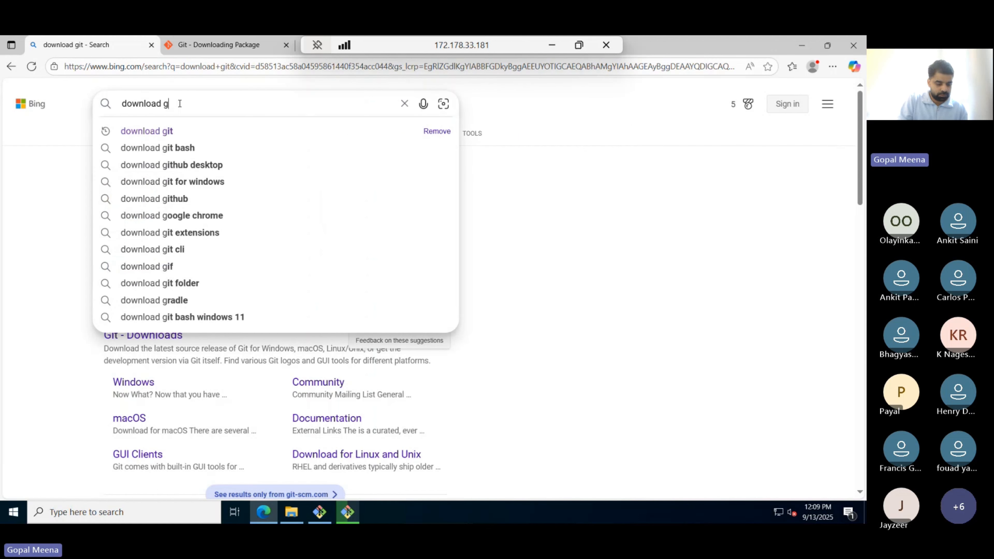
{"action": "type", "text": "vs code"}
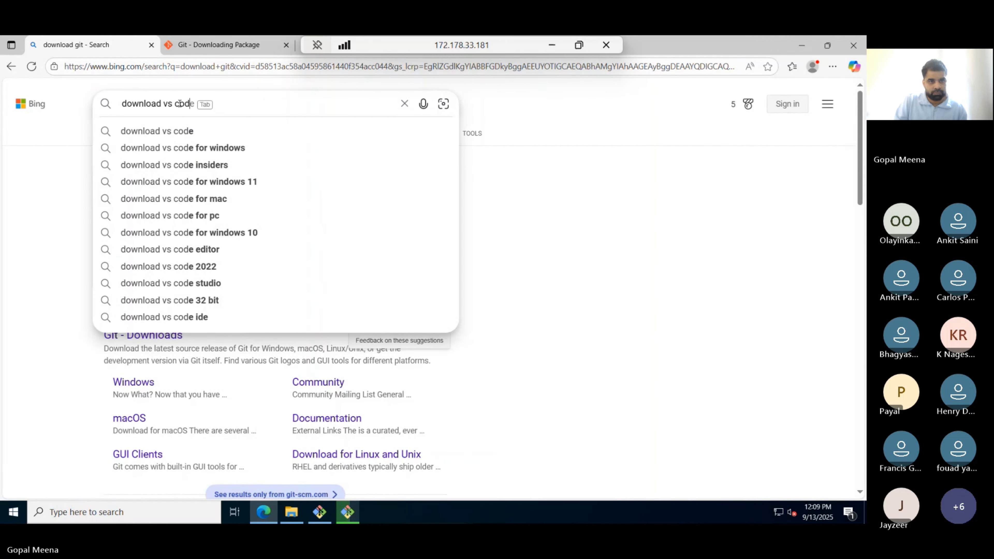
{"action": "key", "text": "Down"}
{"action": "key", "text": "Down"}
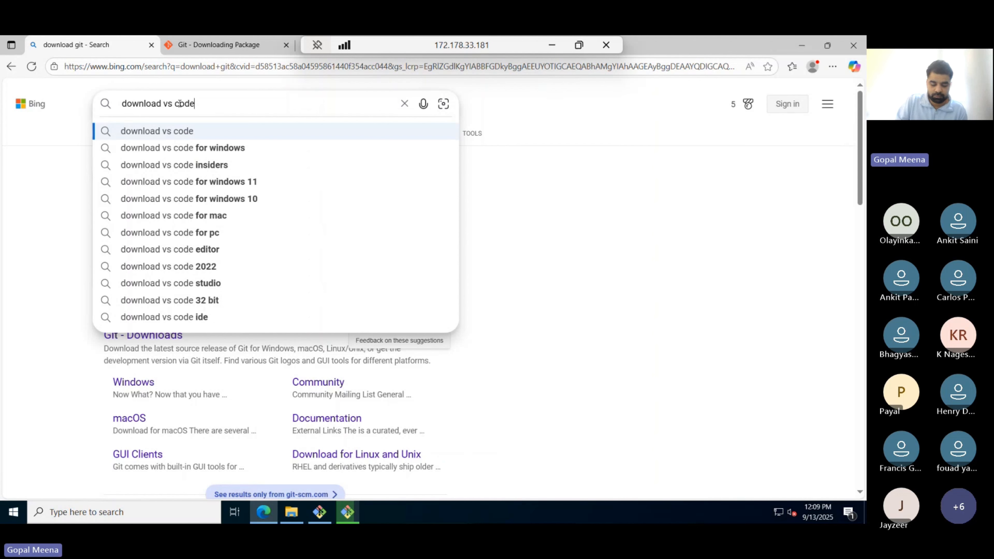
{"action": "key", "text": "Return"}
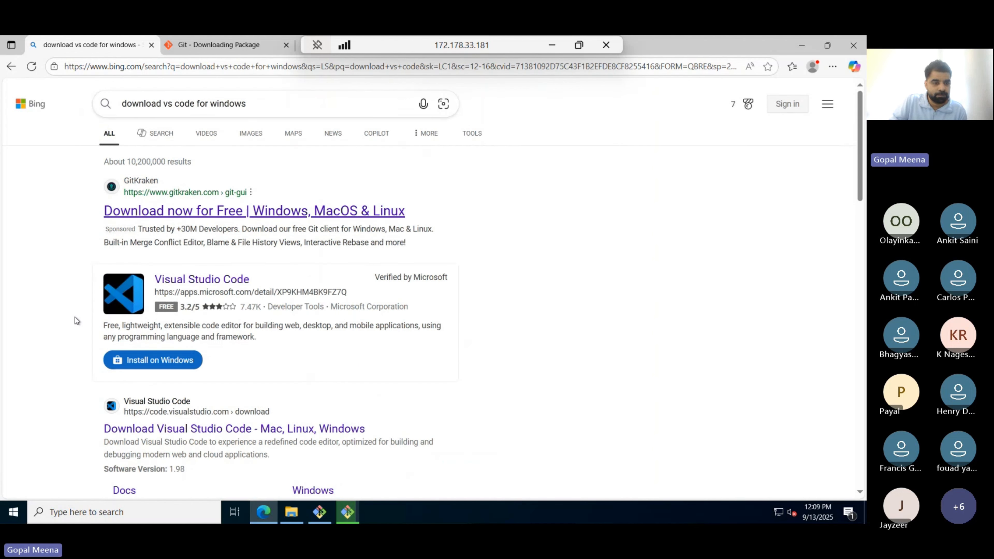
{"action": "scroll", "coordinate": [78, 334], "scroll_direction": "down", "scroll_amount": 1}
{"action": "scroll", "coordinate": [78, 333], "scroll_direction": "down", "scroll_amount": 1}
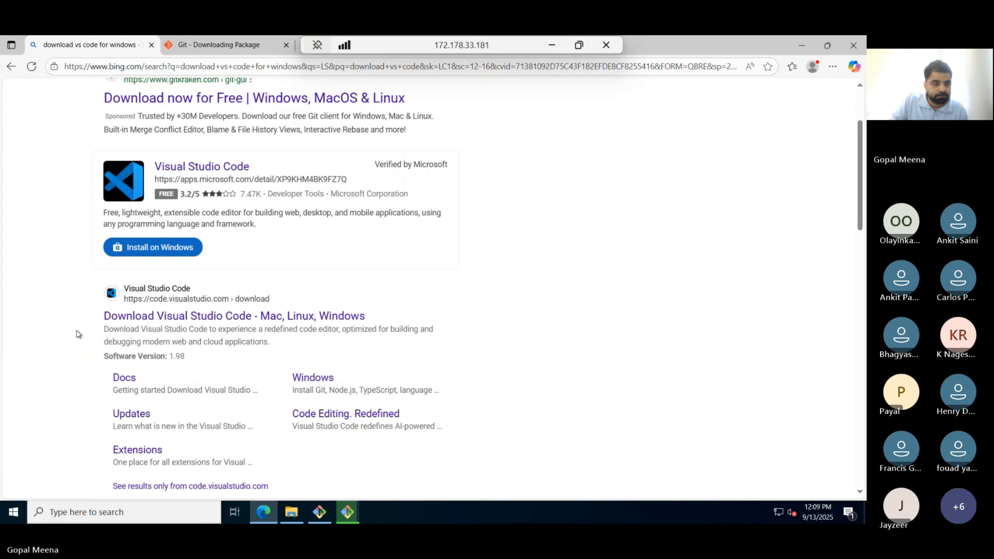
{"action": "scroll", "coordinate": [78, 334], "scroll_direction": "down", "scroll_amount": 1}
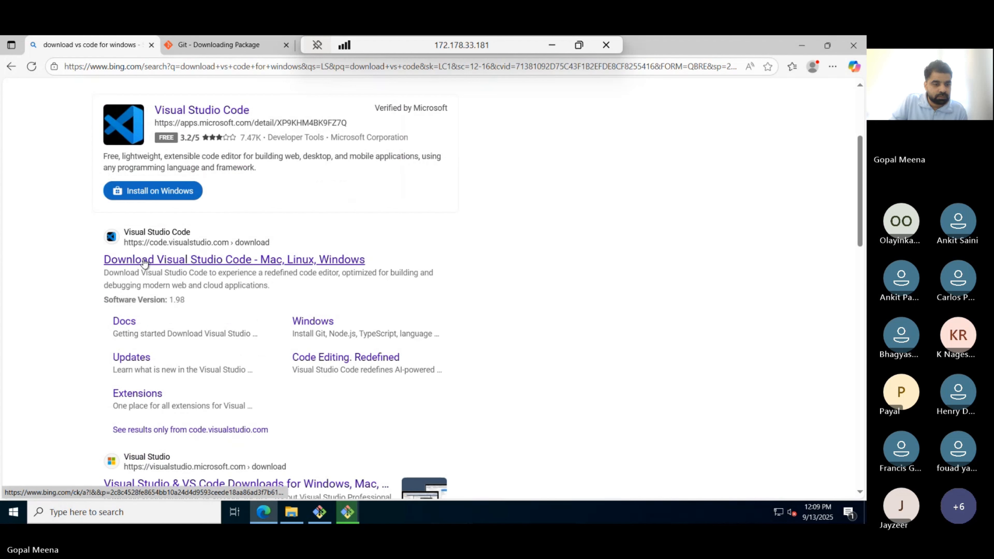
{"action": "scroll", "coordinate": [144, 262], "scroll_direction": "down", "scroll_amount": 2}
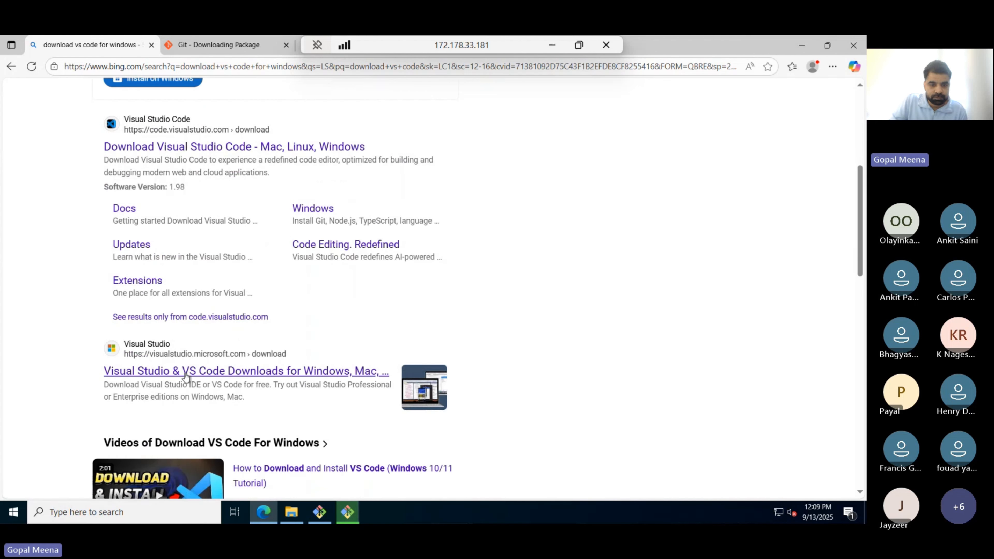
{"action": "scroll", "coordinate": [186, 374], "scroll_direction": "up", "scroll_amount": 1}
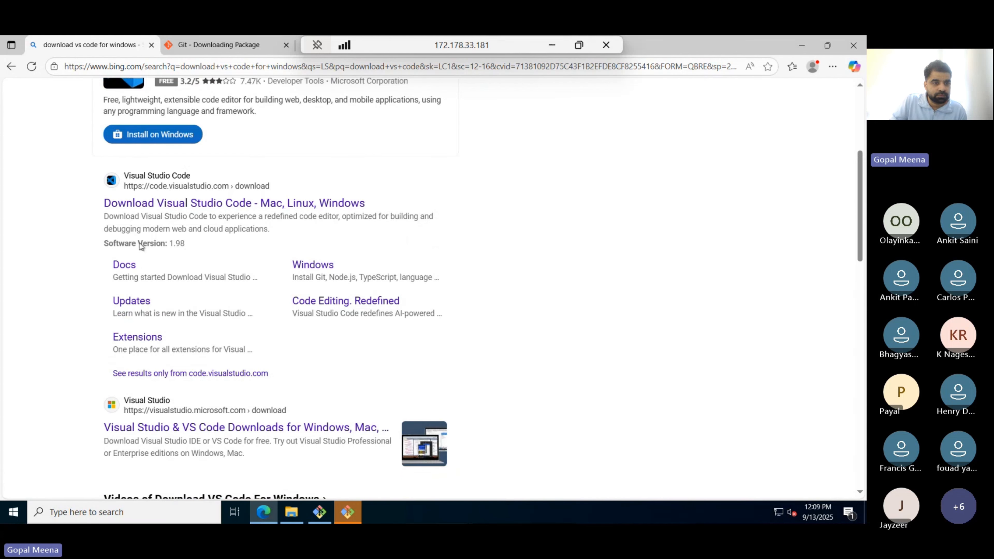
{"action": "scroll", "coordinate": [136, 212], "scroll_direction": "down", "scroll_amount": 1}
- Finish the Git 2.51.0 setup, then look over and close its release notes
{"action": "left_click", "coordinate": [345, 514]}
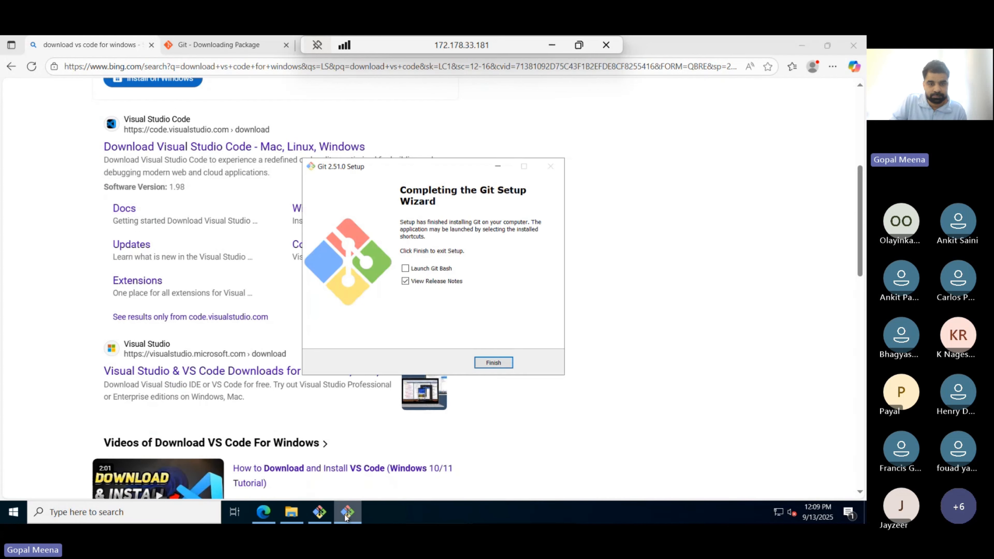
{"action": "left_click", "coordinate": [480, 365]}
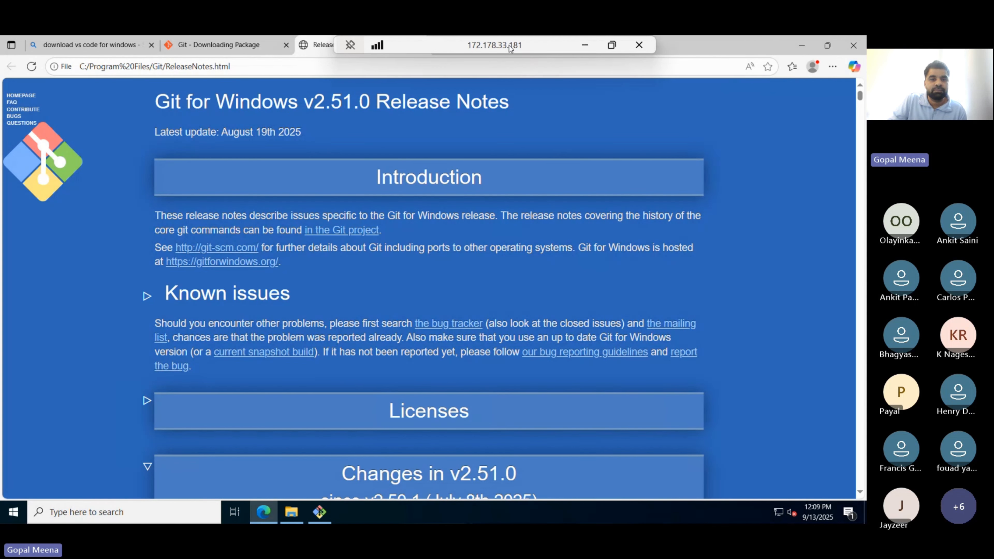
{"action": "scroll", "coordinate": [318, 240], "scroll_direction": "down", "scroll_amount": 15}
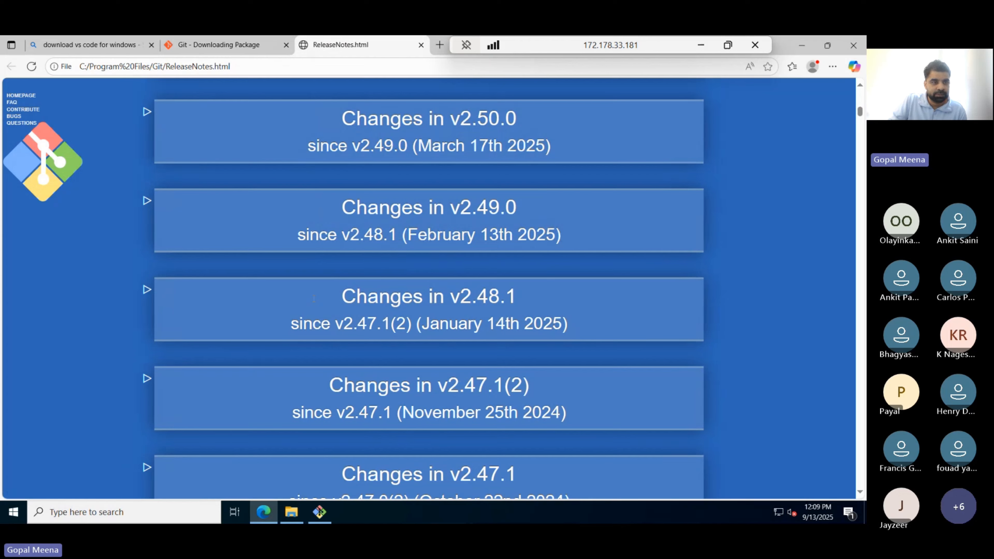
{"action": "scroll", "coordinate": [312, 293], "scroll_direction": "up", "scroll_amount": 20}
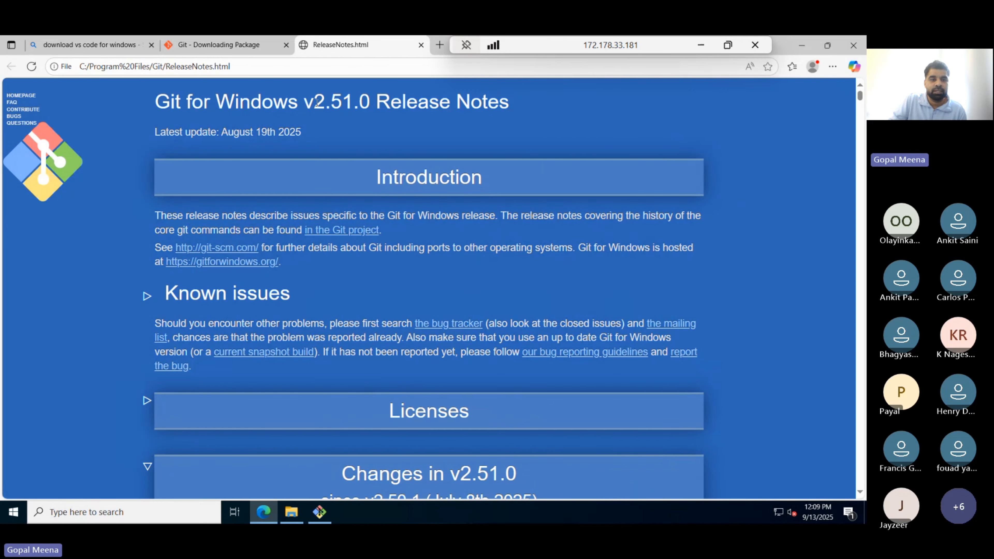
{"action": "left_click_drag", "start_coordinate": [316, 103], "coordinate": [371, 106]}
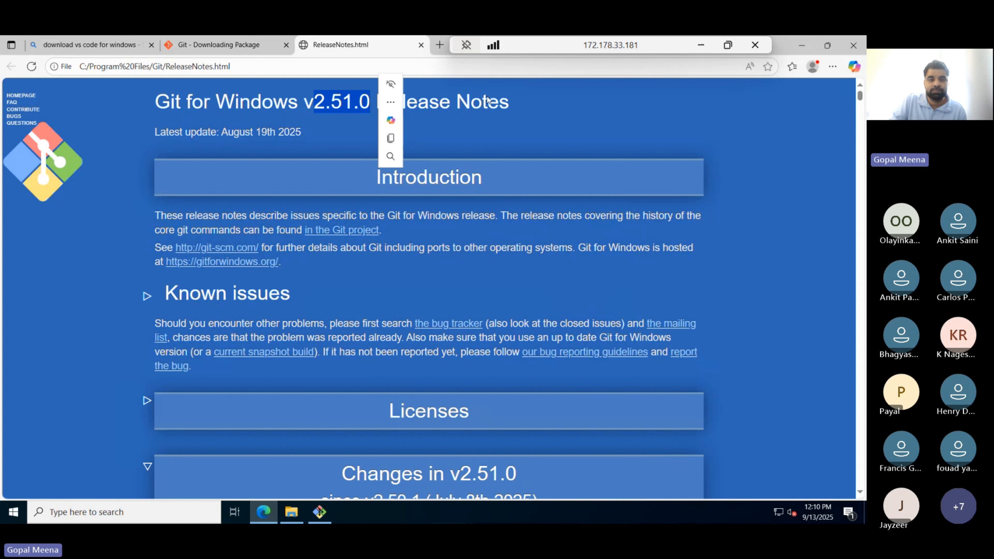
{"action": "left_click", "coordinate": [293, 88]}
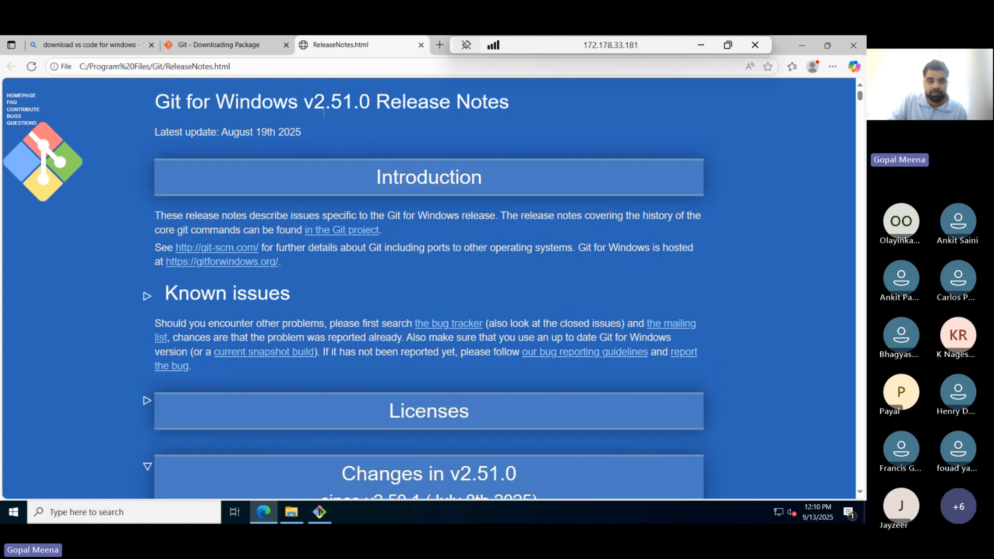
{"action": "left_click", "coordinate": [421, 45]}
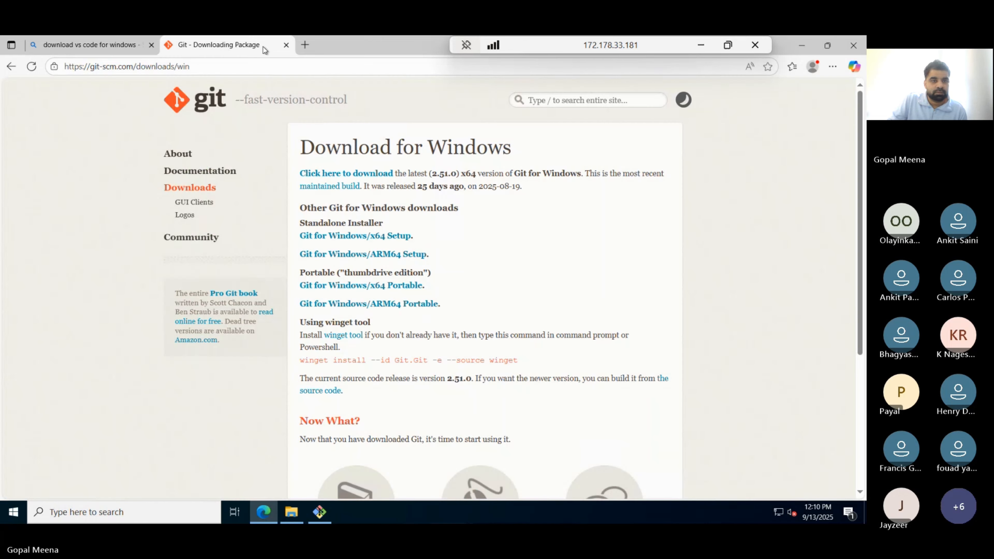
- Open the code.visualstudio.com result and download VSCodeUserSetup-x64-1.104.0.exe for Windows
{"action": "left_click", "coordinate": [111, 42]}
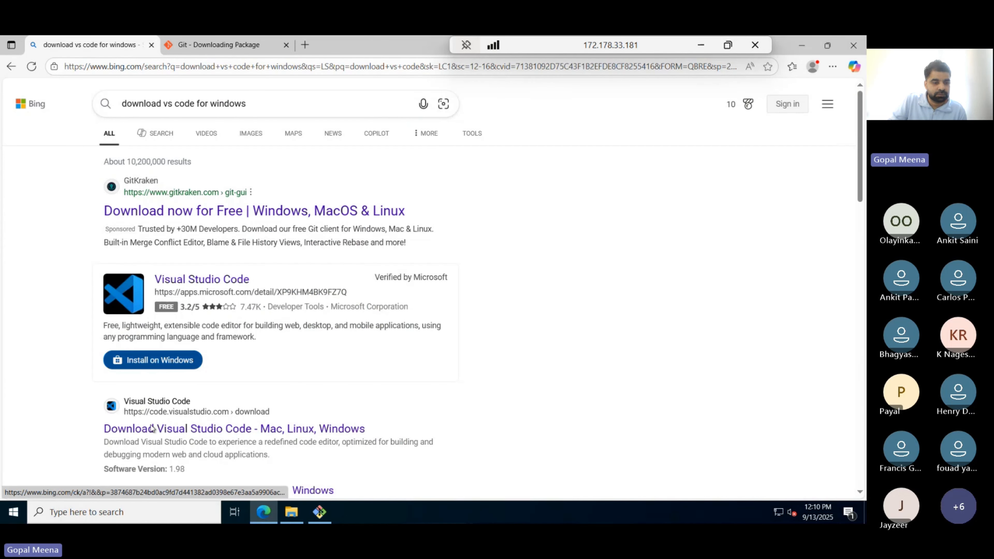
{"action": "left_click", "coordinate": [137, 428]}
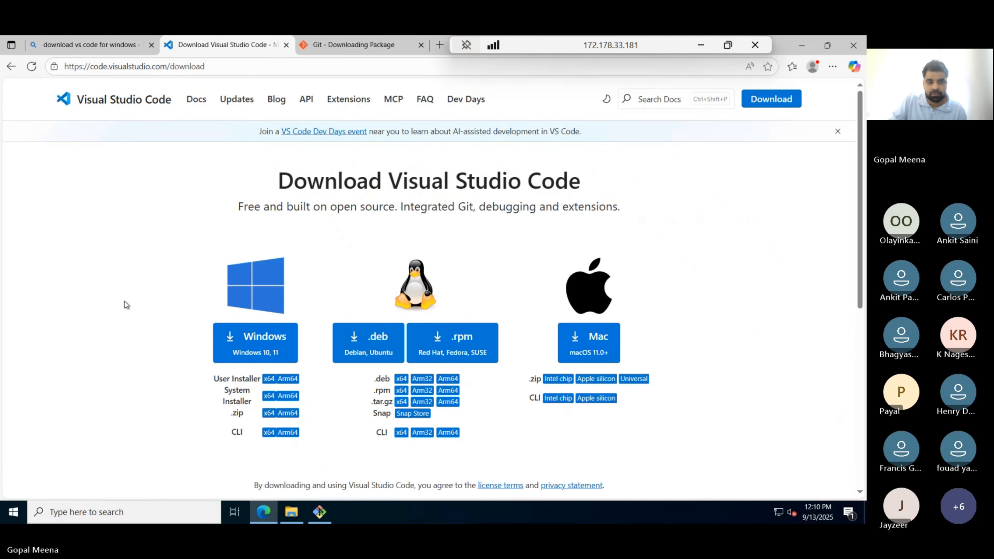
{"action": "scroll", "coordinate": [124, 305], "scroll_direction": "down", "scroll_amount": 1}
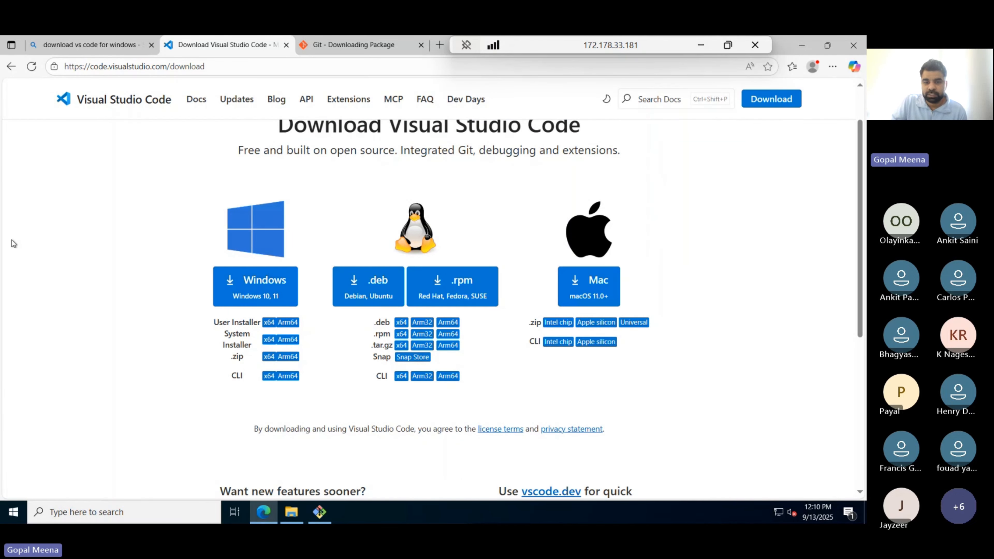
{"action": "left_click", "coordinate": [243, 290]}
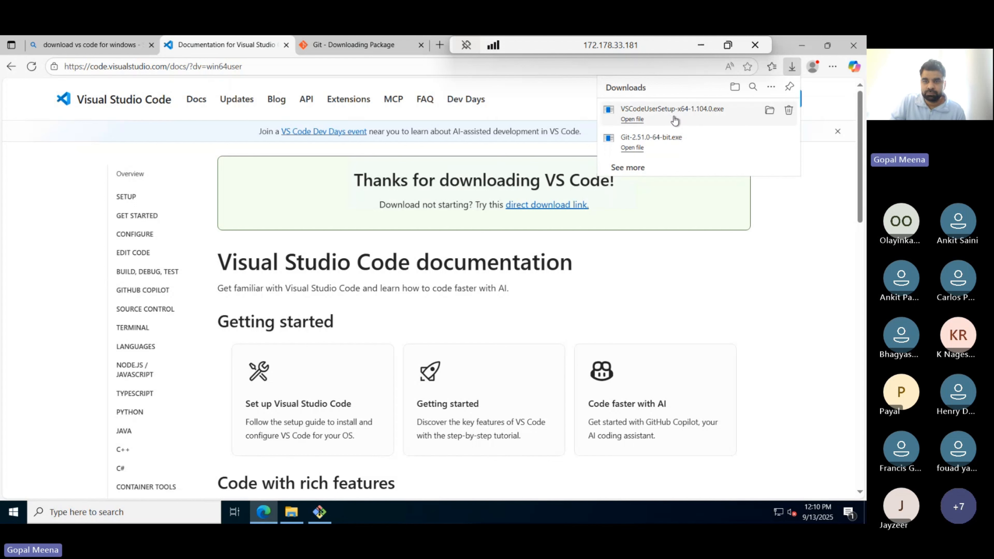
- Run the VS Code installer past the admin warning, accept the license, keep default folders
{"action": "left_click", "coordinate": [724, 119]}
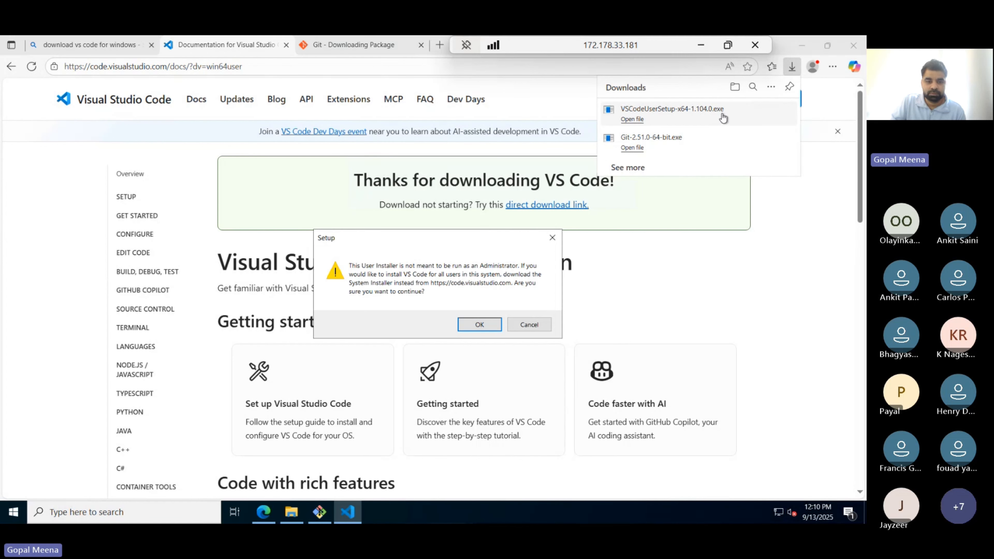
{"action": "left_click", "coordinate": [471, 323]}
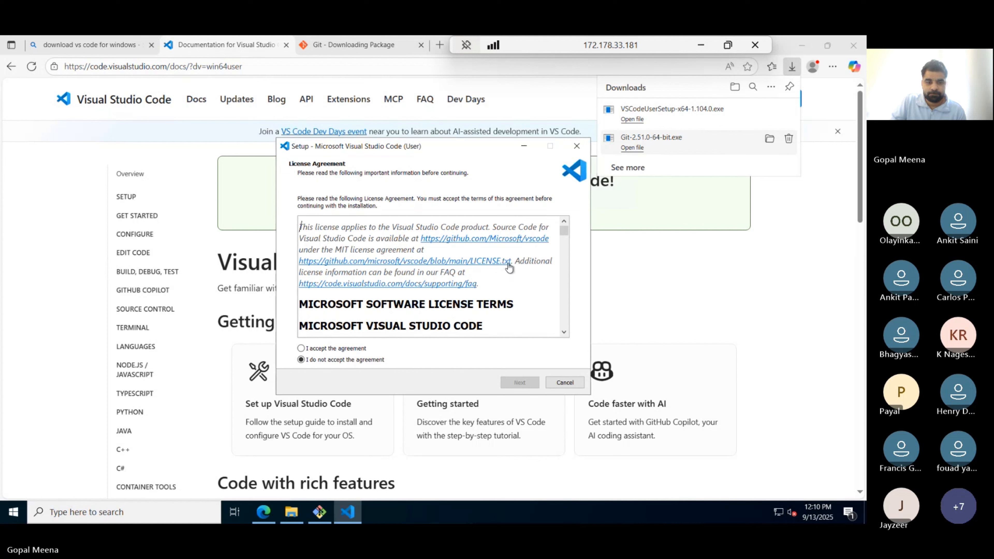
{"action": "left_click", "coordinate": [301, 349]}
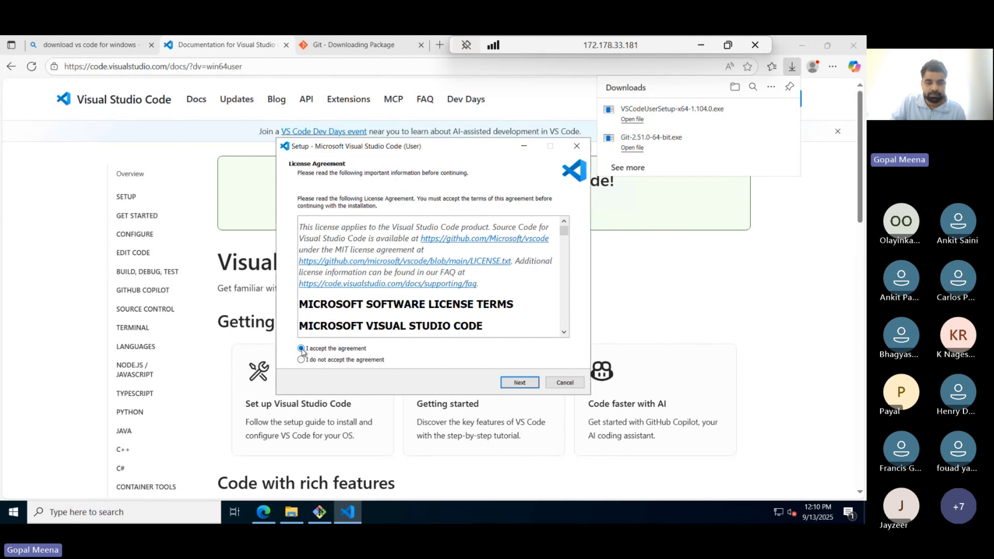
{"action": "left_click", "coordinate": [523, 383]}
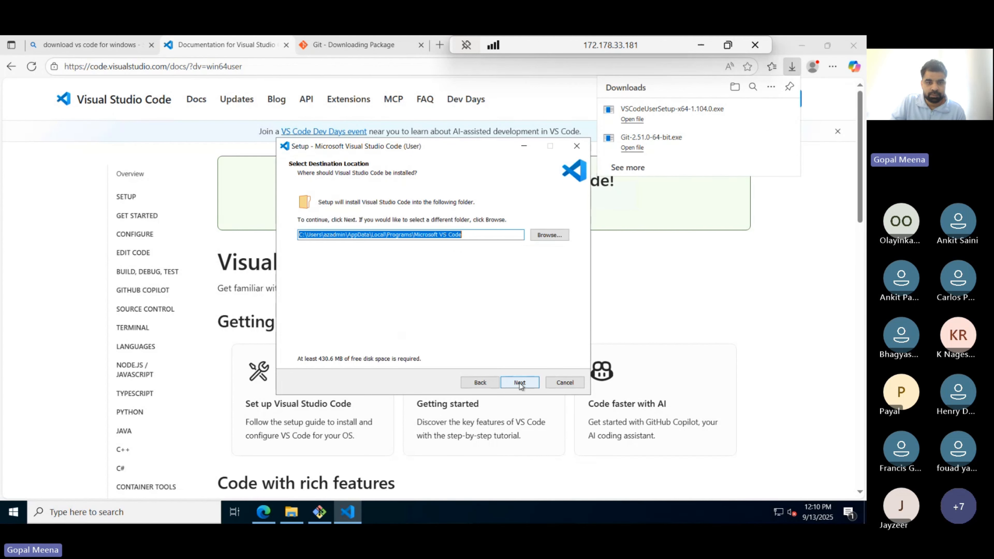
{"action": "left_click", "coordinate": [518, 383]}
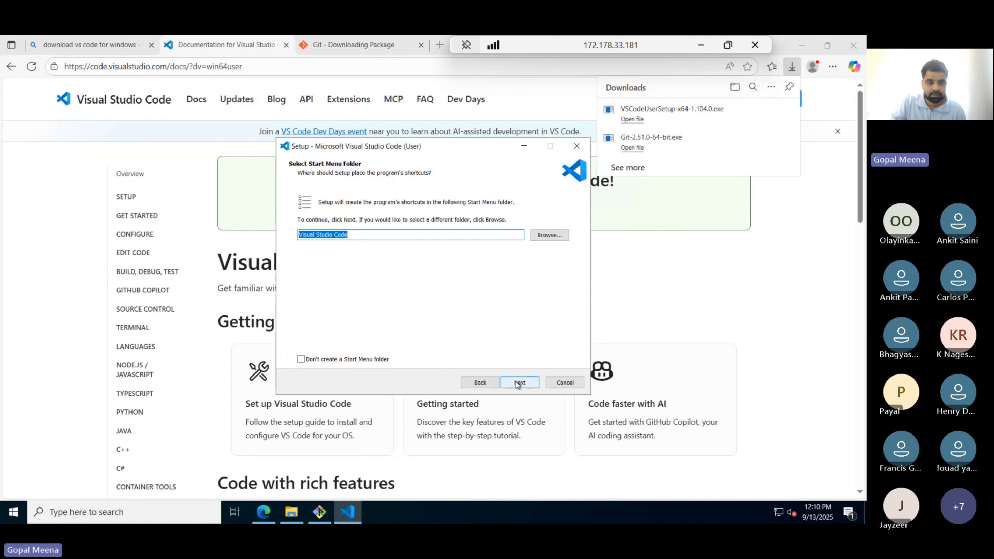
{"action": "left_click", "coordinate": [519, 383]}
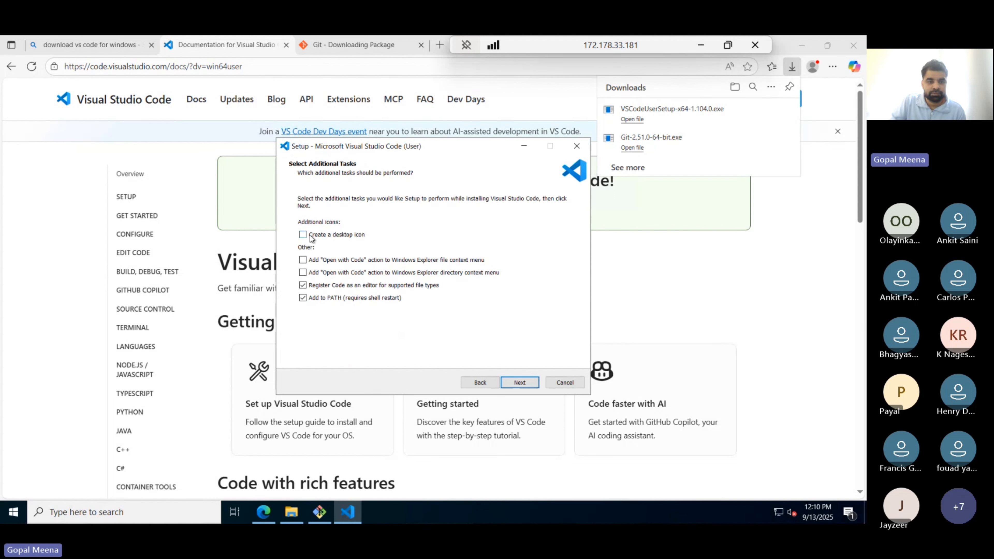
- Add a desktop shortcut, start the installation, and return to the Bing VS Code results
{"action": "left_click", "coordinate": [312, 237]}
{"action": "left_click", "coordinate": [513, 384]}
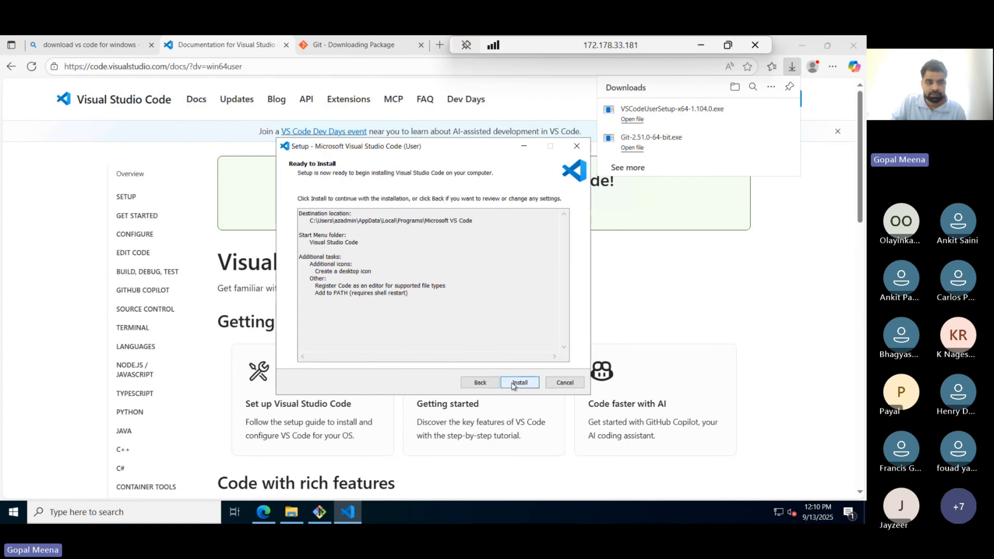
{"action": "left_click", "coordinate": [513, 383]}
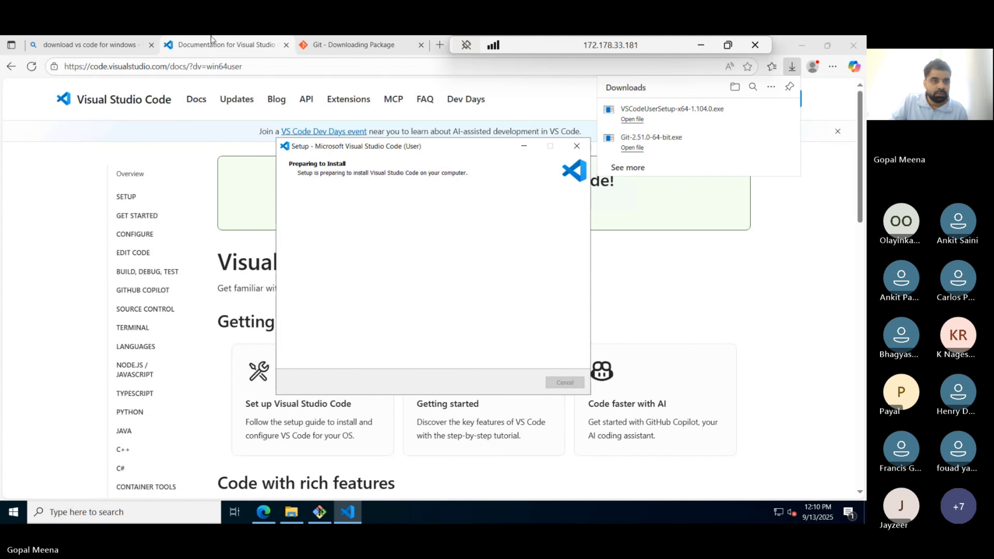
{"action": "left_click", "coordinate": [100, 47]}
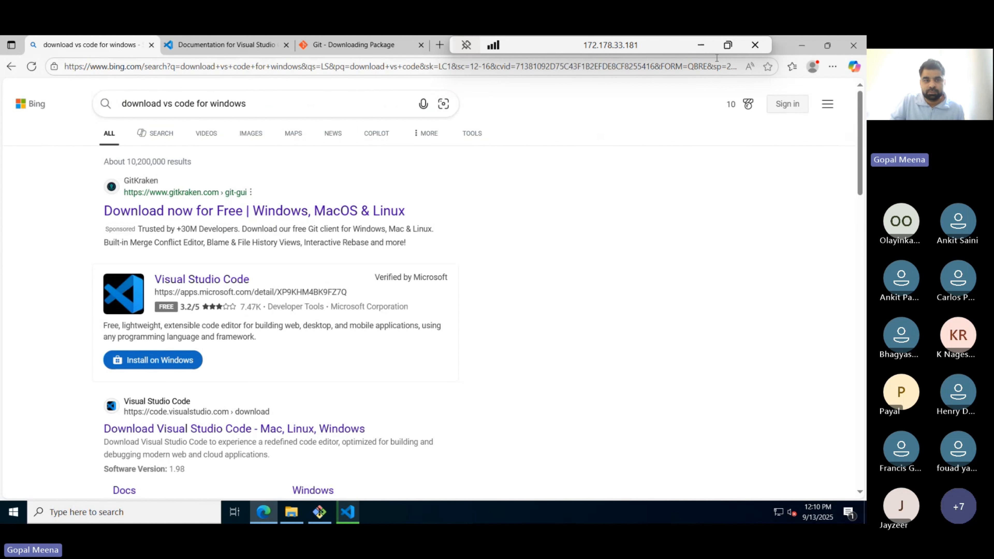
{"action": "left_click", "coordinate": [700, 46]}
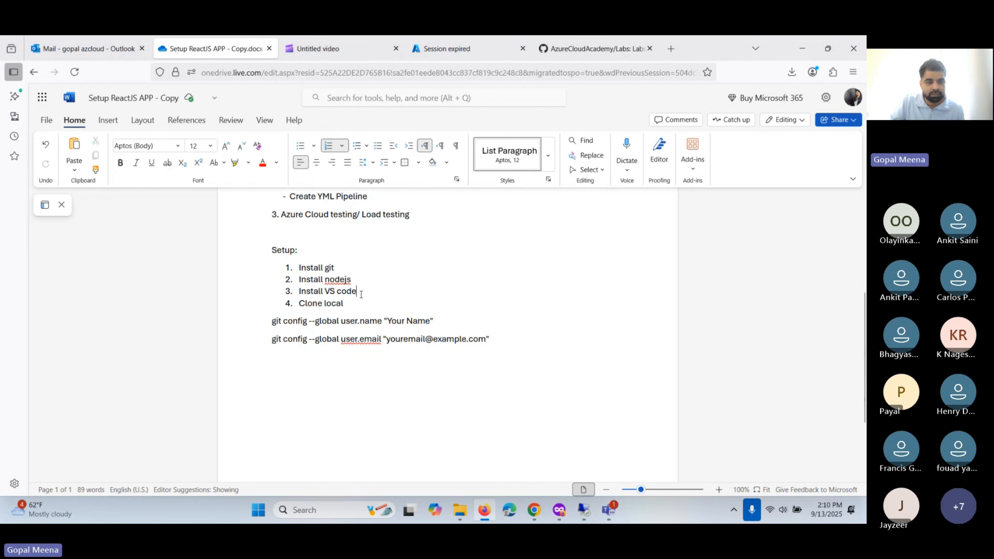
{"action": "left_click", "coordinate": [355, 278]}
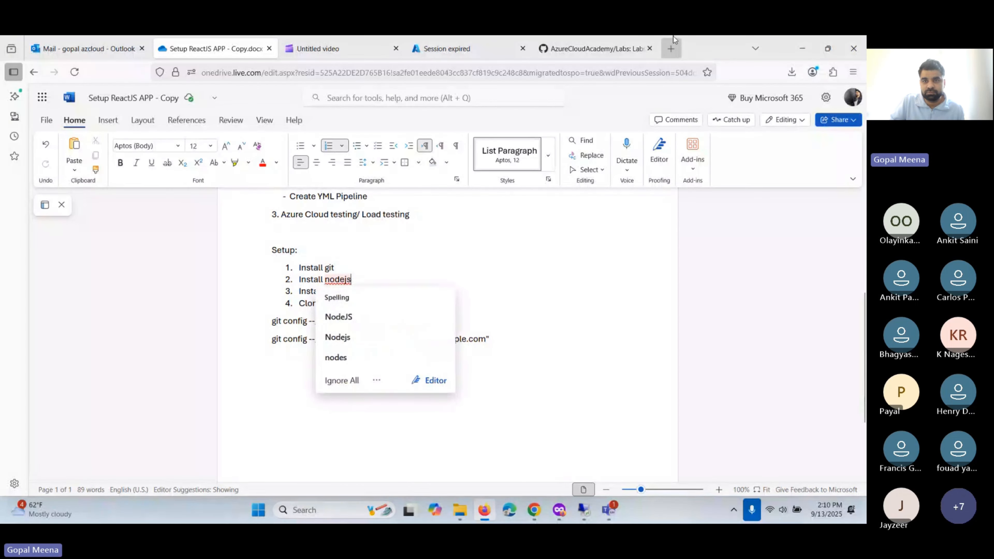
{"action": "key", "text": "alt+Tab"}
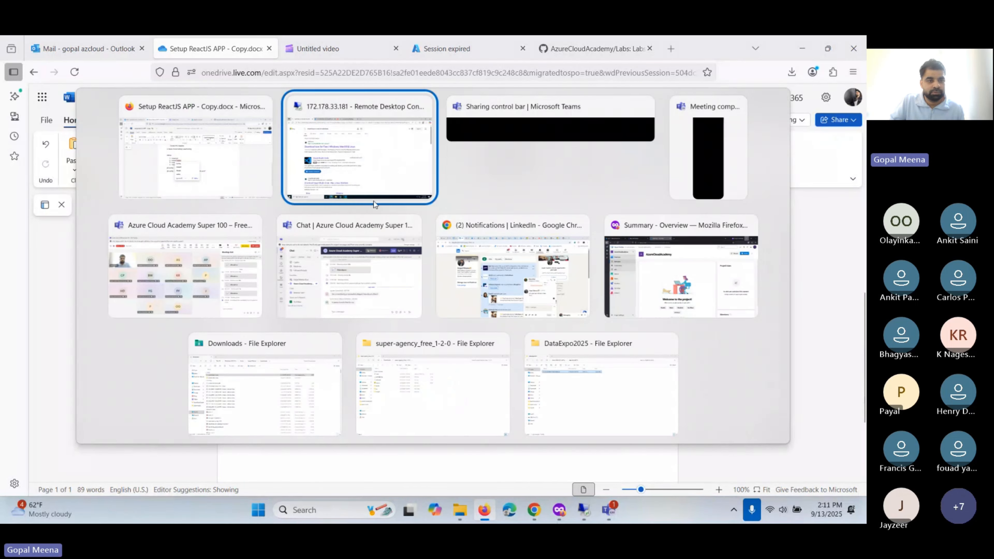
{"action": "left_click", "coordinate": [373, 201]}
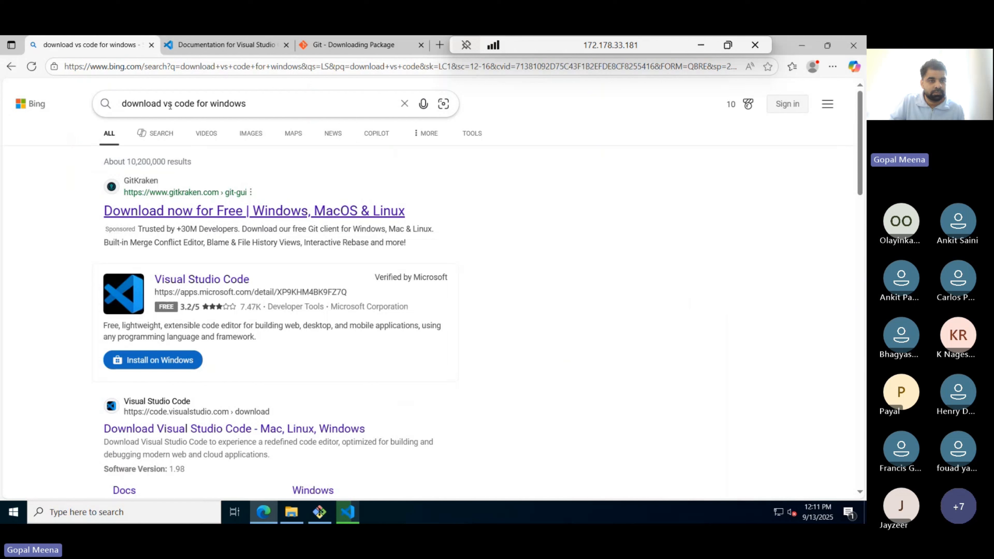
- Search Bing for 'download nodejs' and scroll down to the nodejs.org Download Node.js result
{"action": "left_click_drag", "start_coordinate": [170, 106], "coordinate": [267, 105]}
{"action": "type", "text": "nodejs"}
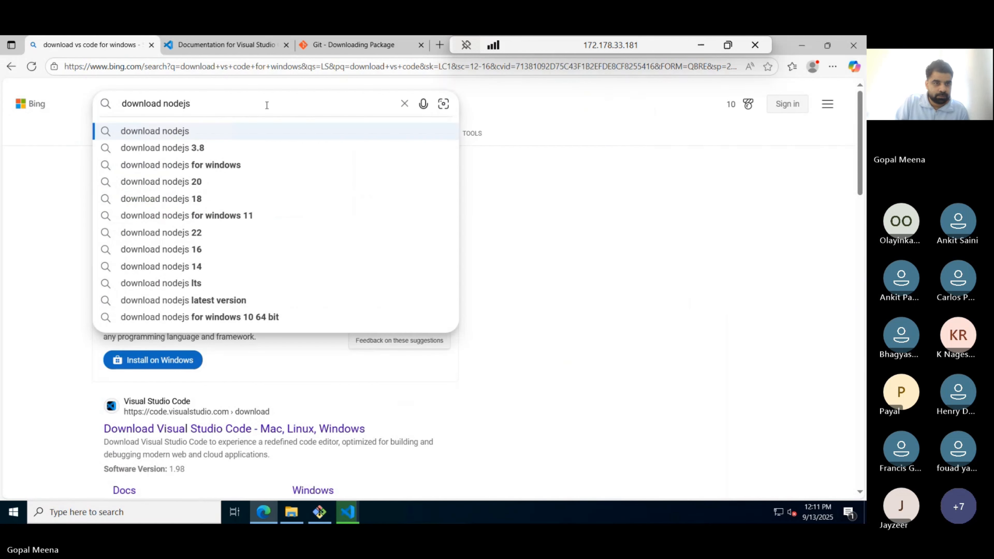
{"action": "key", "text": "Return"}
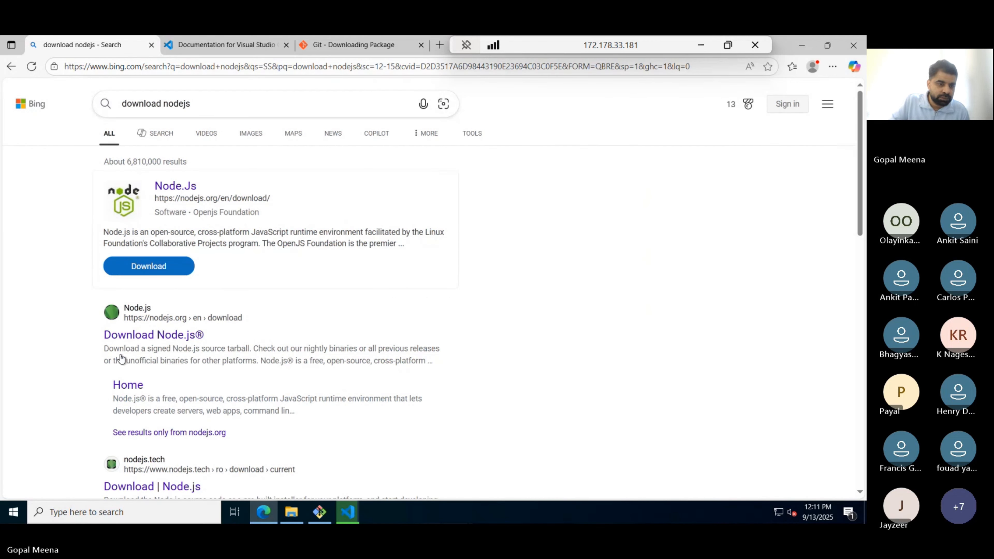
{"action": "scroll", "coordinate": [122, 354], "scroll_direction": "down", "scroll_amount": 1}
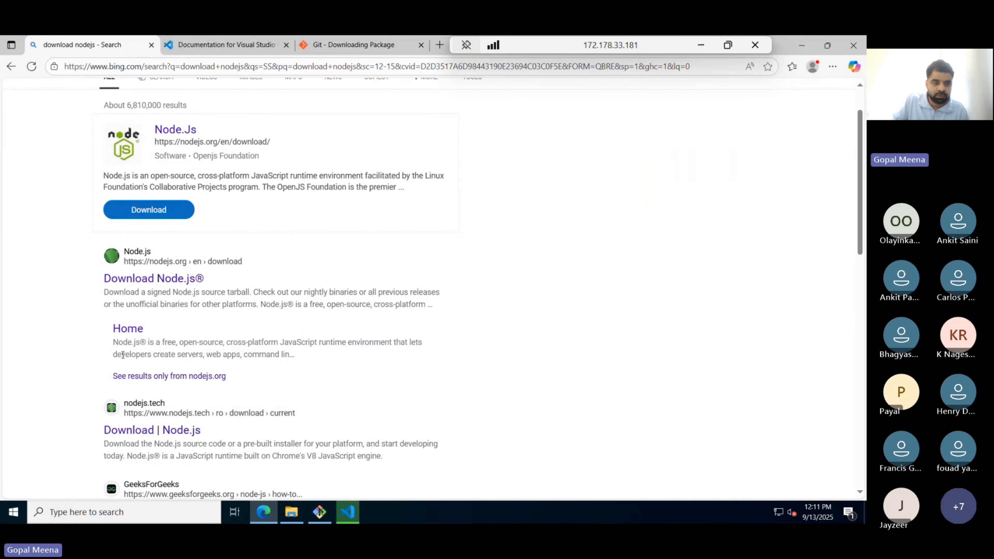
- Open the official nodejs.org Download Node.js page from the search results
{"action": "left_click", "coordinate": [138, 279]}
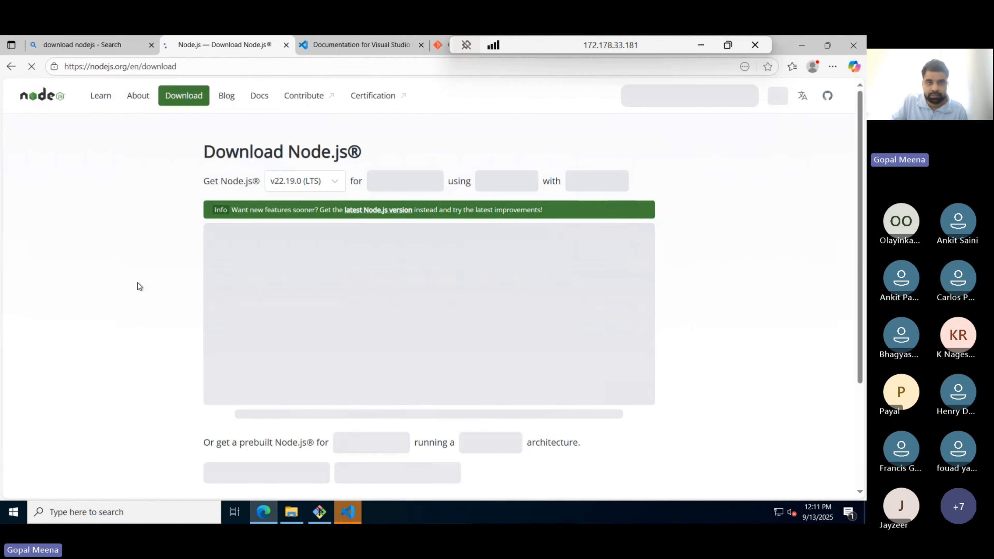
{"action": "scroll", "coordinate": [139, 286], "scroll_direction": "down", "scroll_amount": 3}
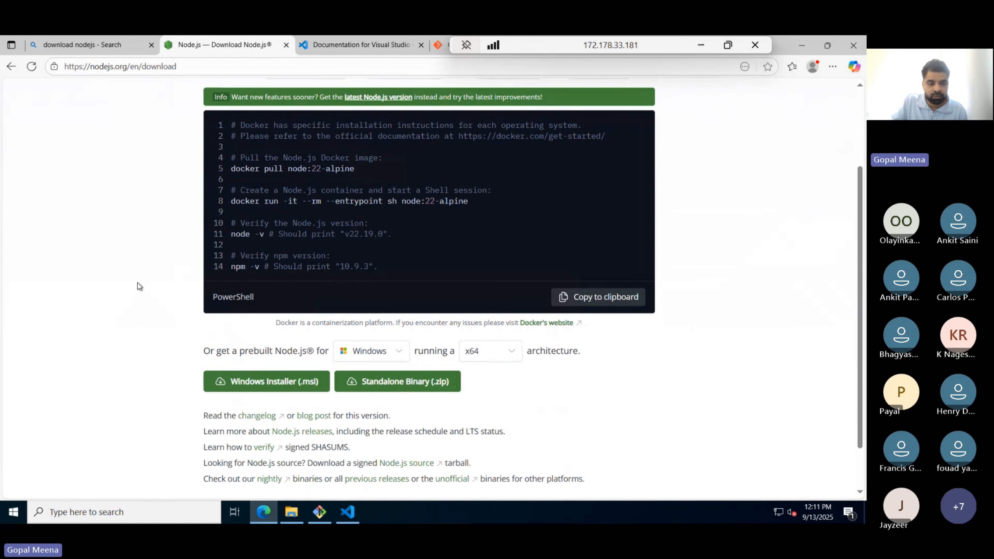
{"action": "scroll", "coordinate": [138, 286], "scroll_direction": "down", "scroll_amount": 2}
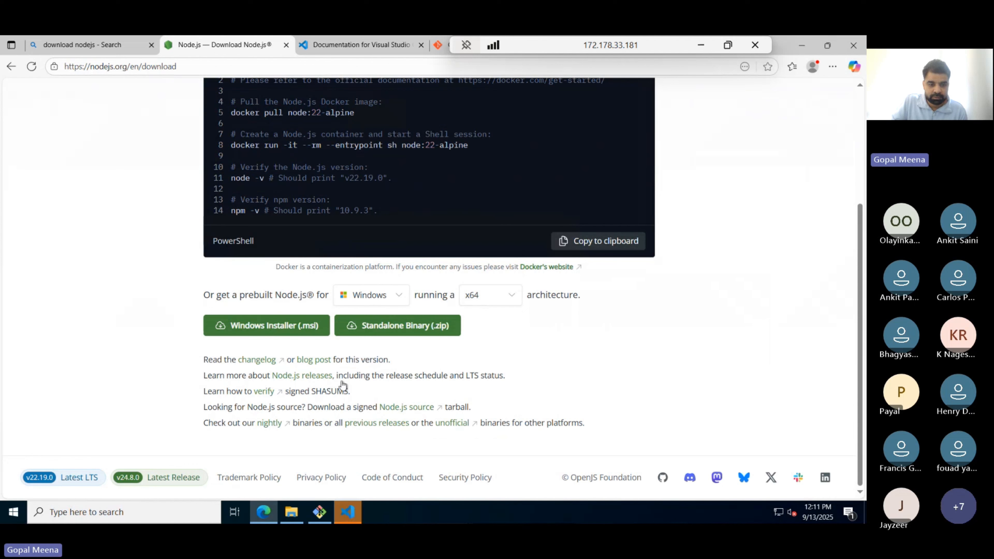
- Finish the Visual Studio Code installation and close the VS Code window it launches
{"action": "mouse_move", "coordinate": [346, 520]}
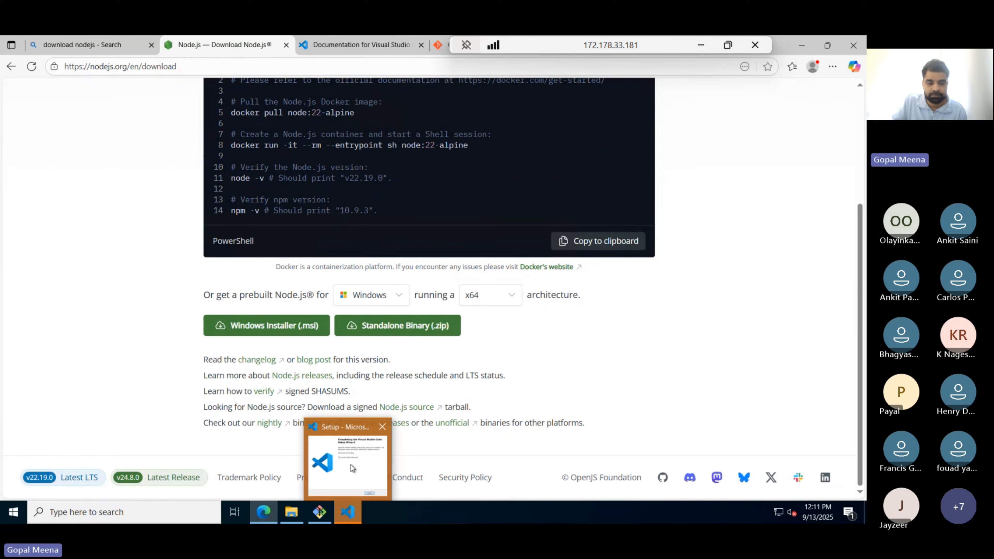
{"action": "left_click", "coordinate": [329, 466]}
{"action": "left_click", "coordinate": [523, 382]}
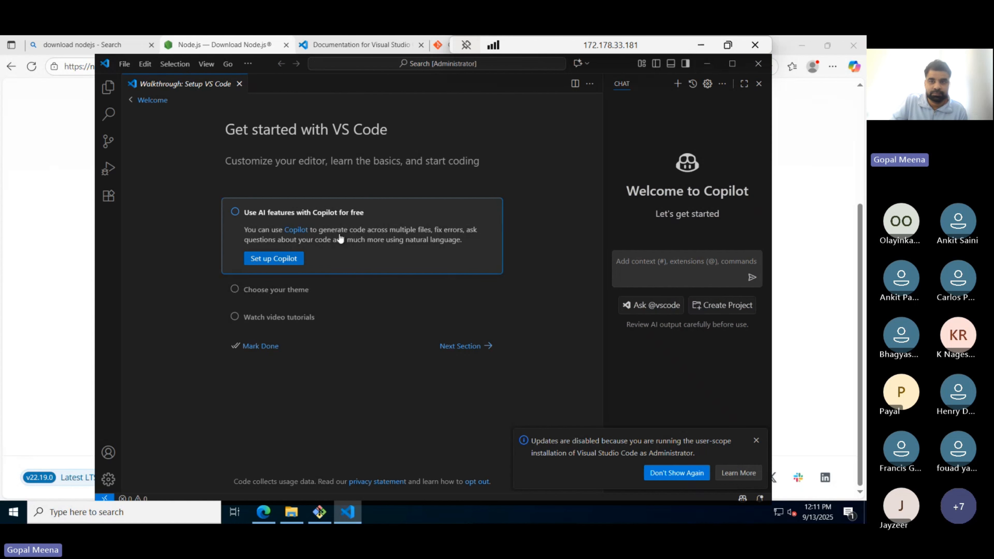
{"action": "left_click", "coordinate": [756, 64]}
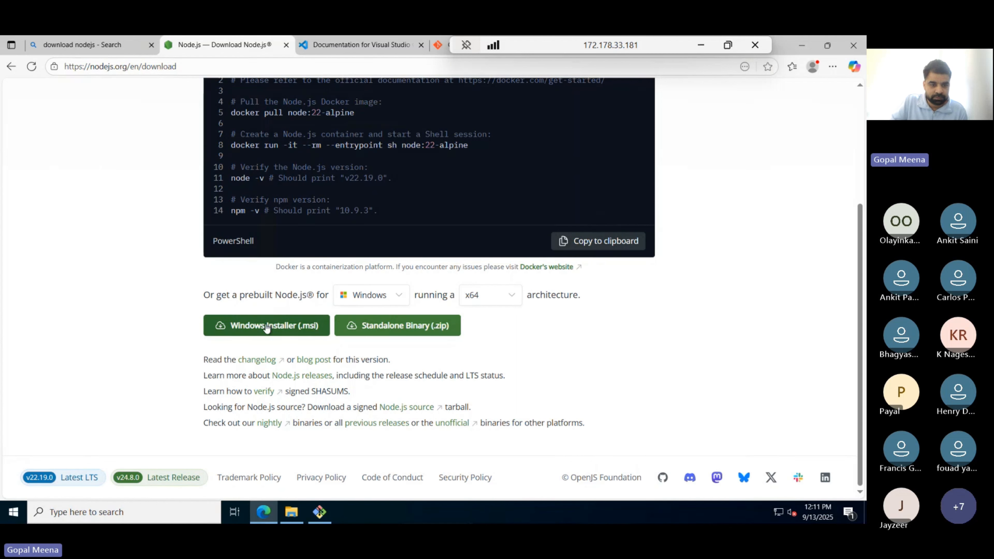
- Keep v22.19.0 (LTS) for Windows and download the Windows Installer (.msi)
{"action": "scroll", "coordinate": [247, 311], "scroll_direction": "up", "scroll_amount": 2}
{"action": "scroll", "coordinate": [248, 314], "scroll_direction": "up", "scroll_amount": 2}
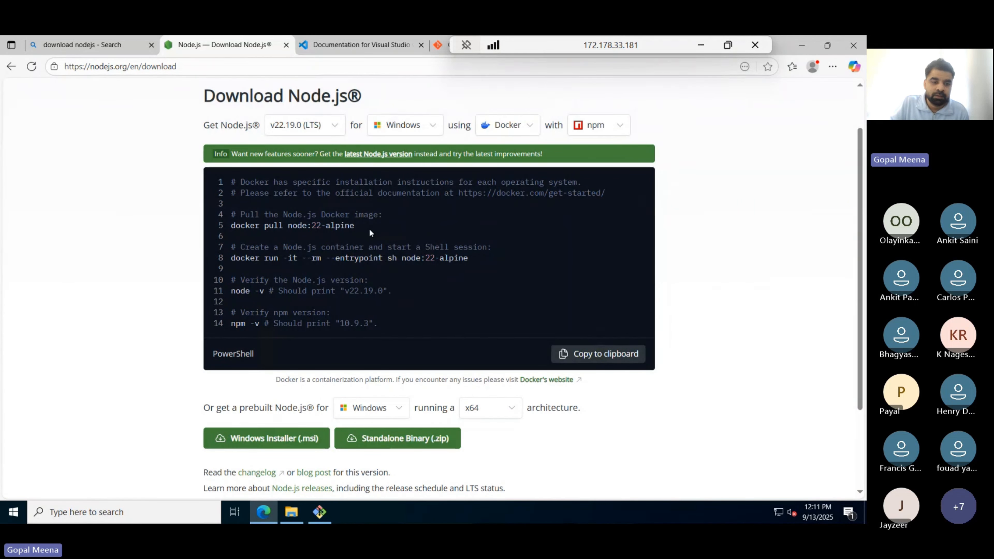
{"action": "scroll", "coordinate": [335, 253], "scroll_direction": "down", "scroll_amount": 4}
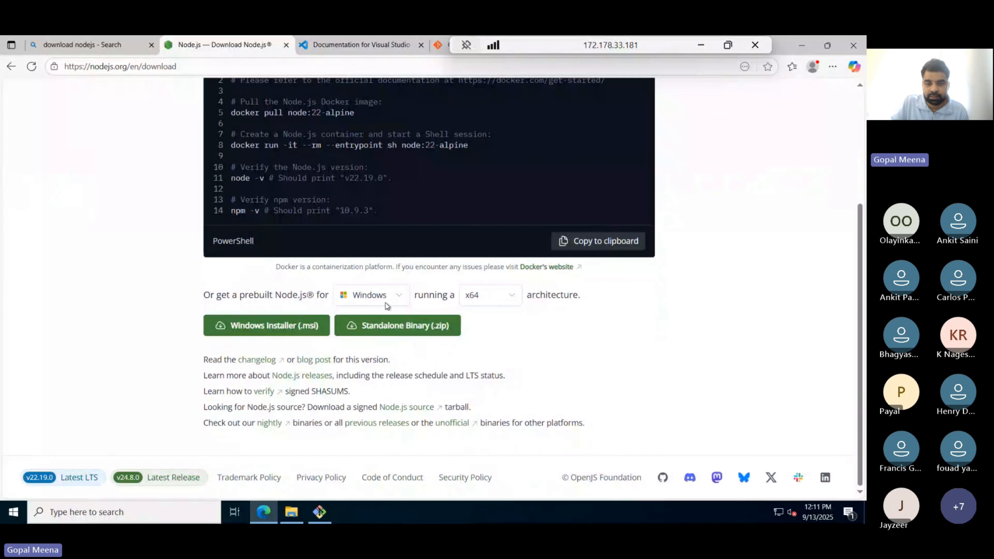
{"action": "scroll", "coordinate": [506, 263], "scroll_direction": "up", "scroll_amount": 4}
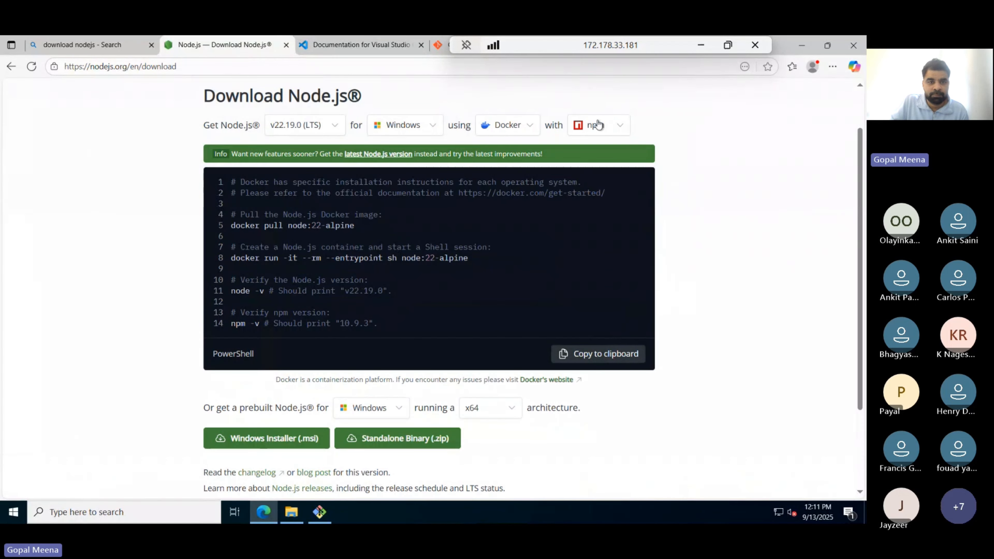
{"action": "left_click", "coordinate": [381, 131]}
{"action": "left_click", "coordinate": [382, 131]}
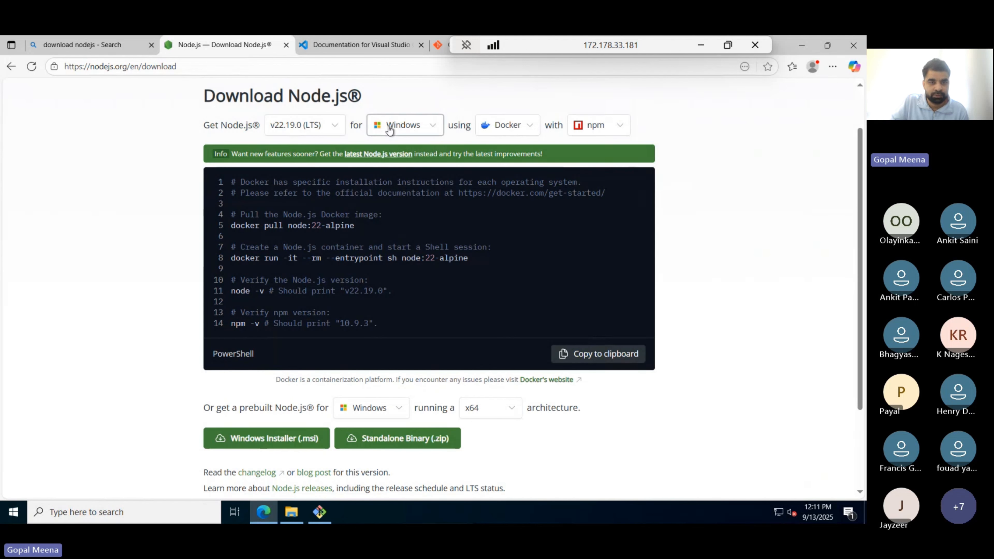
{"action": "left_click", "coordinate": [275, 129]}
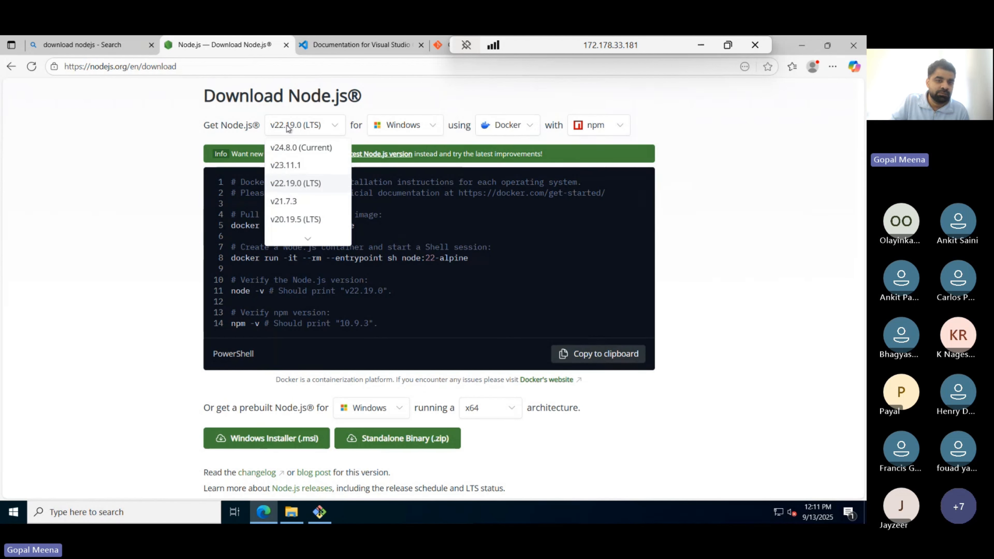
{"action": "left_click", "coordinate": [287, 126]}
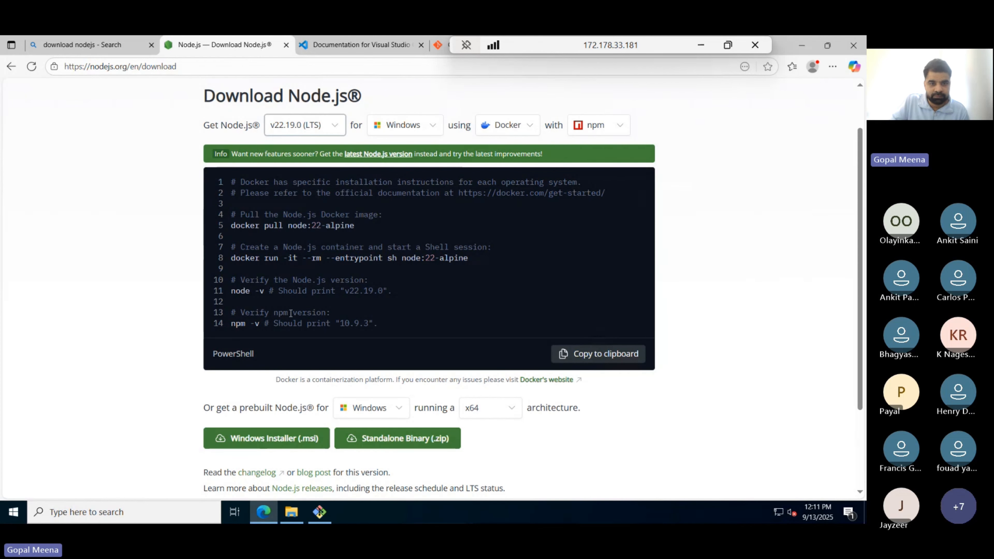
{"action": "scroll", "coordinate": [287, 239], "scroll_direction": "down", "scroll_amount": 3}
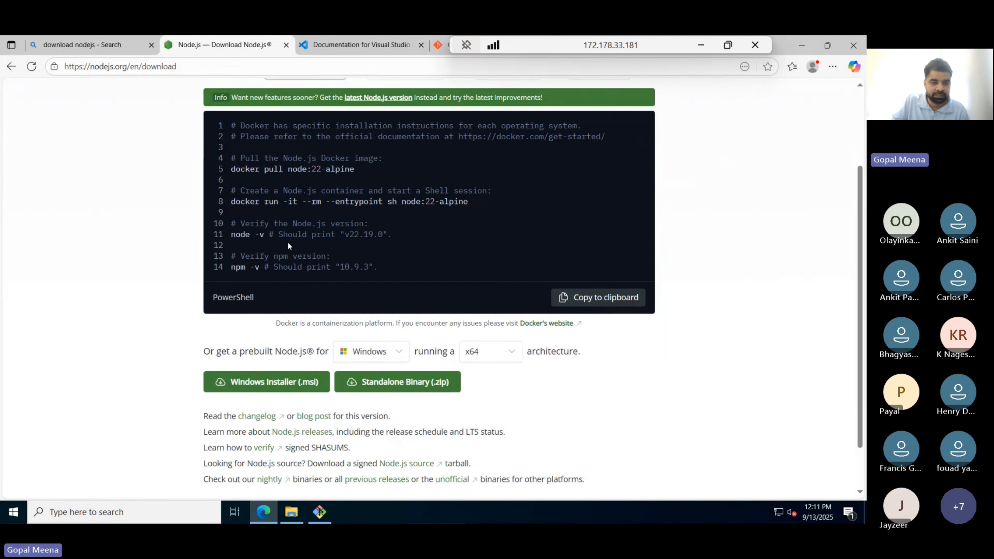
{"action": "left_click", "coordinate": [262, 326]}
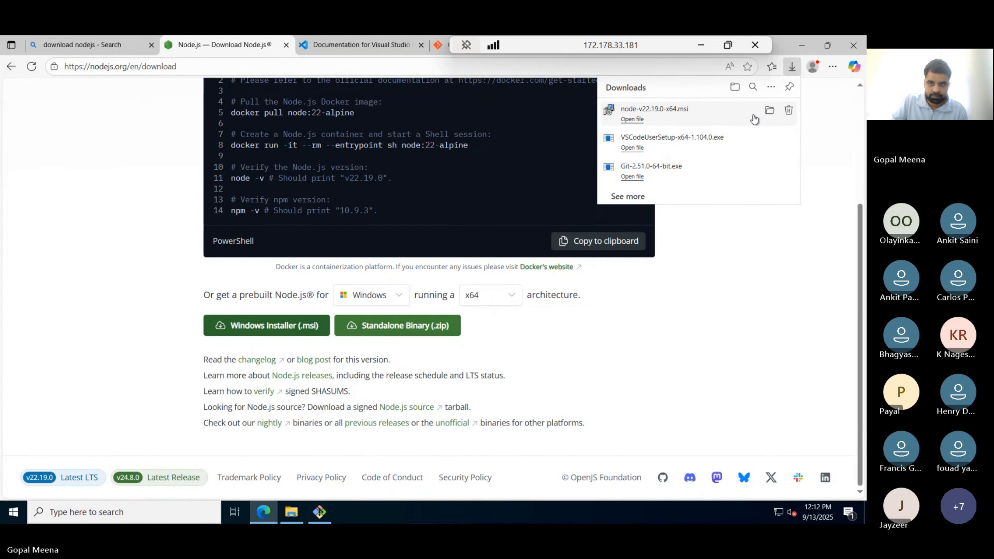
- Install Node.js v22.19.0 from node-v22.19.0-x64.msi into C:\Program Files\nodejs\ with default features
{"action": "left_click", "coordinate": [693, 114]}
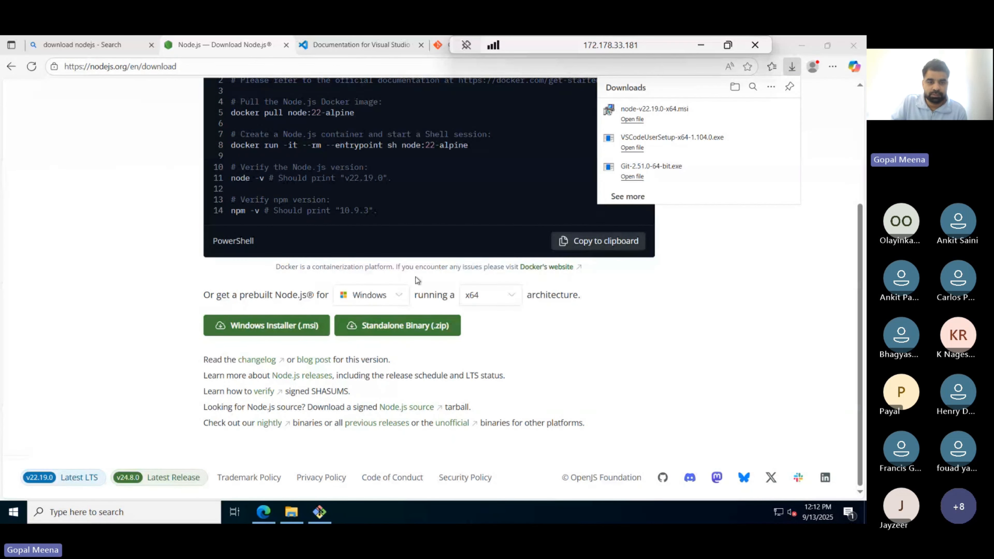
{"action": "left_click", "coordinate": [488, 361]}
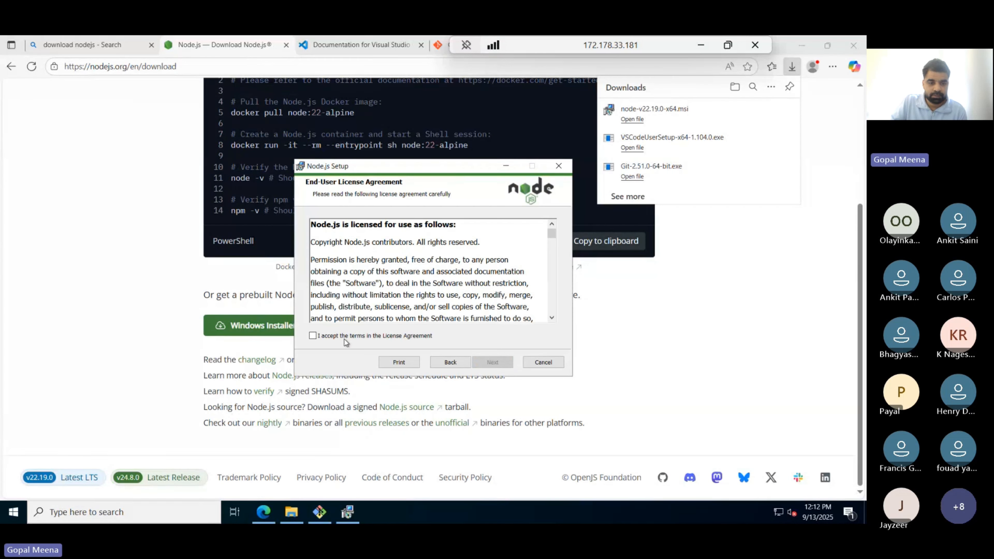
{"action": "left_click", "coordinate": [315, 335]}
{"action": "left_click", "coordinate": [493, 362]}
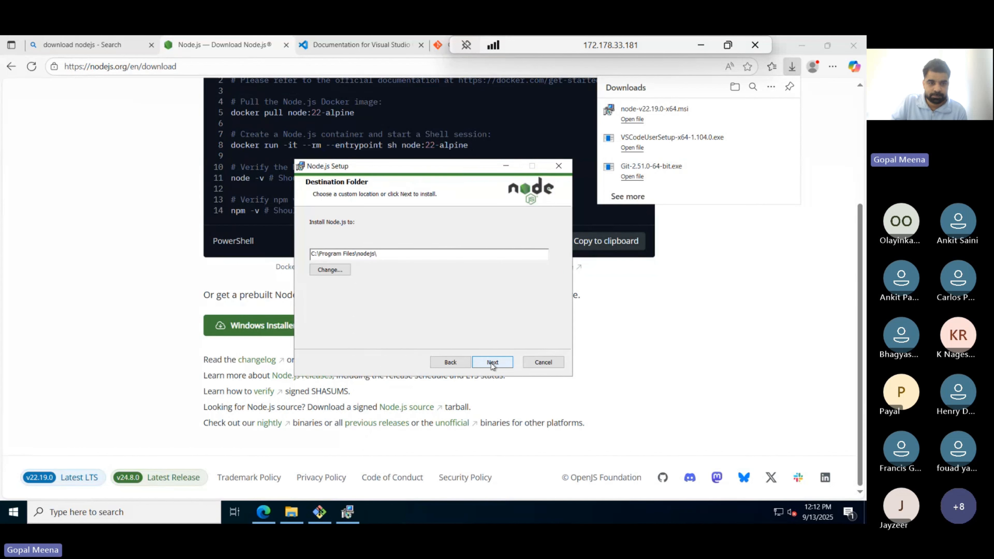
{"action": "left_click", "coordinate": [492, 362]}
{"action": "left_click", "coordinate": [496, 363]}
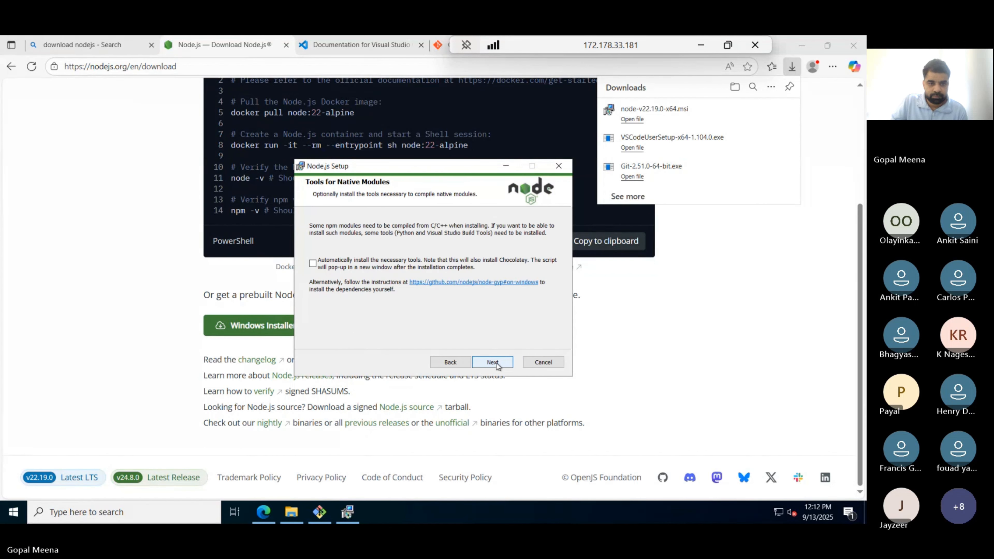
{"action": "left_click", "coordinate": [494, 362]}
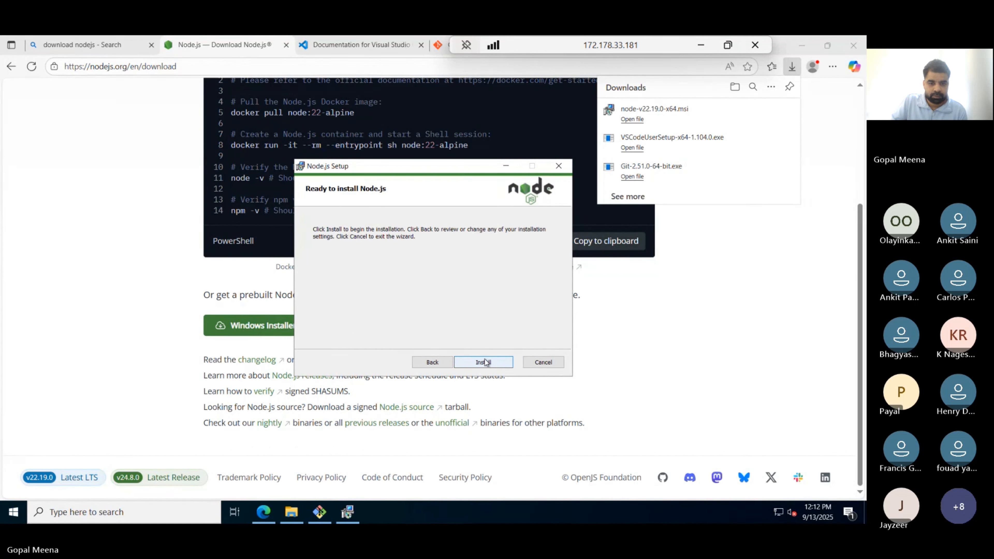
{"action": "left_click", "coordinate": [485, 361]}
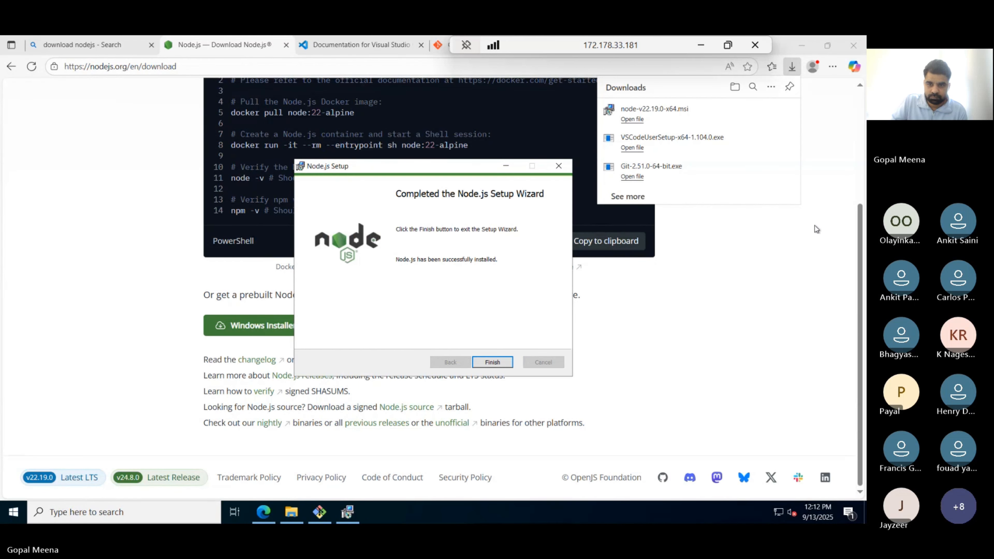
{"action": "left_click", "coordinate": [494, 362]}
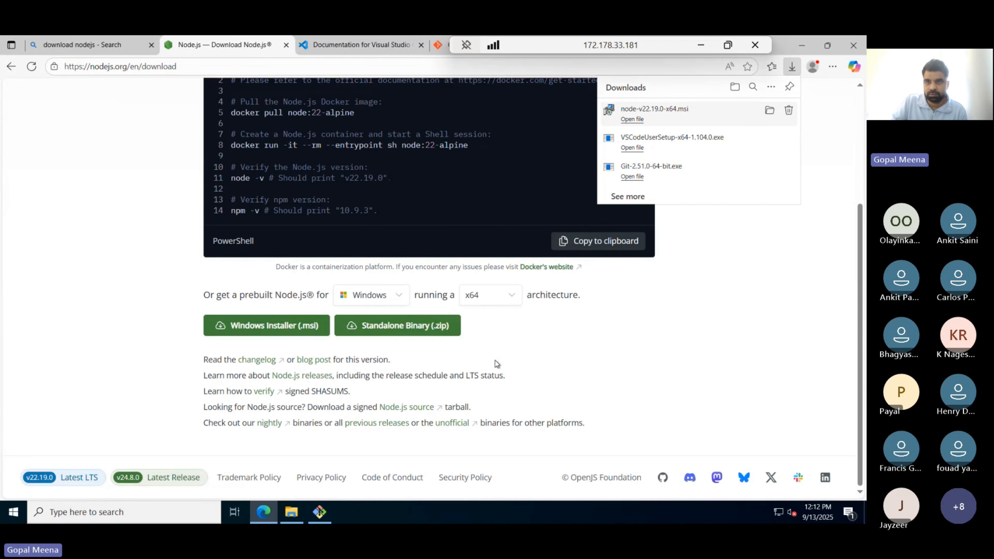
- Dismiss the downloads list and launch Visual Studio Code via a Windows search for 'vis'
{"action": "left_click", "coordinate": [792, 67]}
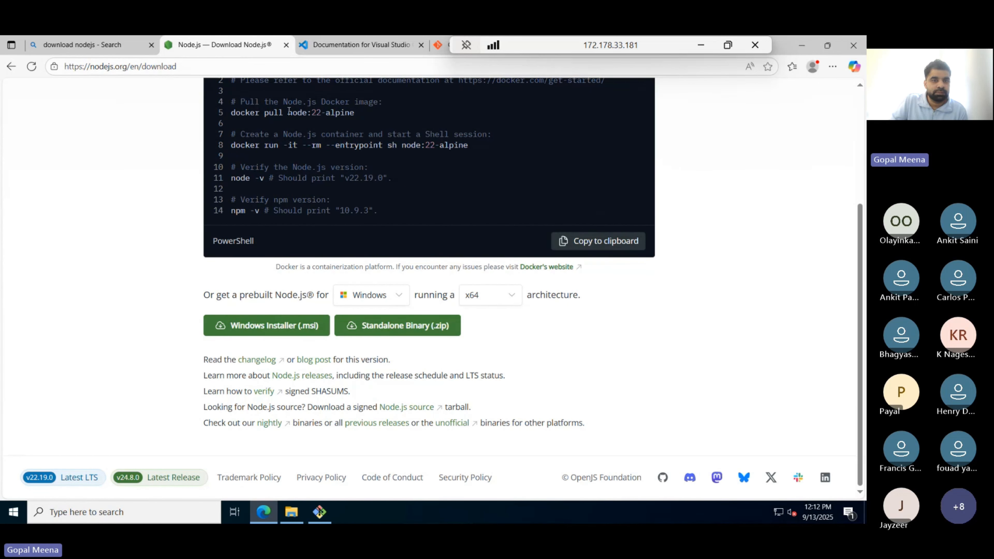
{"action": "scroll", "coordinate": [297, 119], "scroll_direction": "up", "scroll_amount": 4}
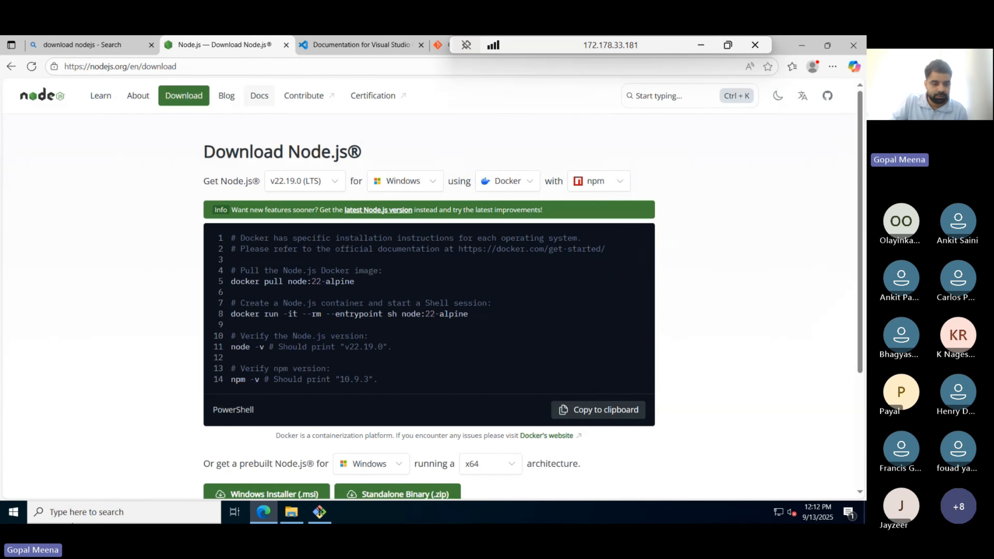
{"action": "left_click", "coordinate": [102, 514]}
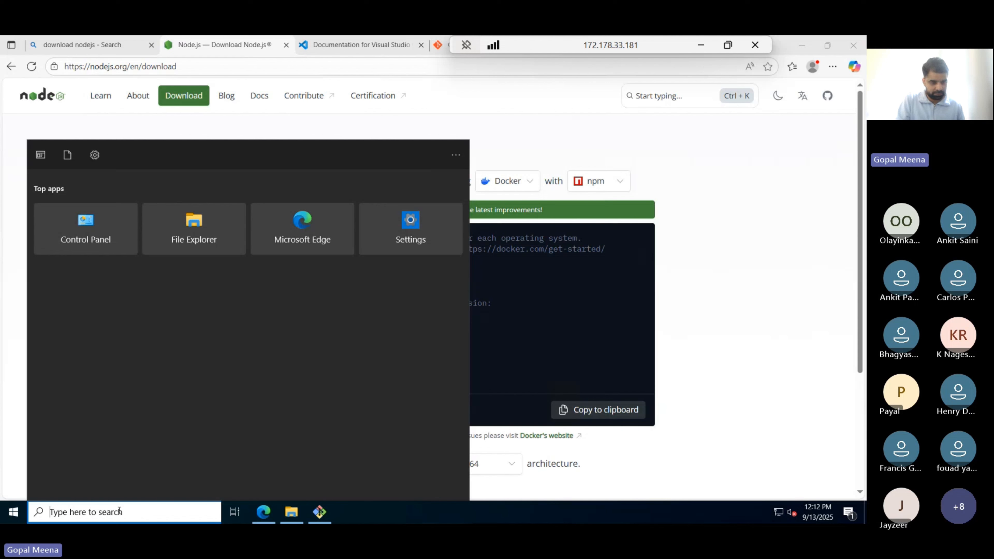
{"action": "type", "text": "vis"}
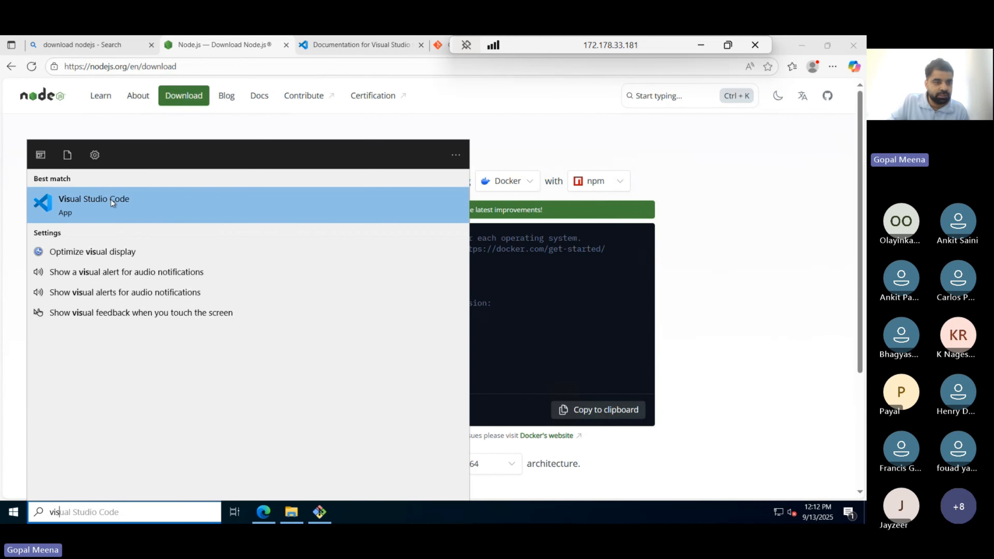
{"action": "left_click", "coordinate": [110, 199]}
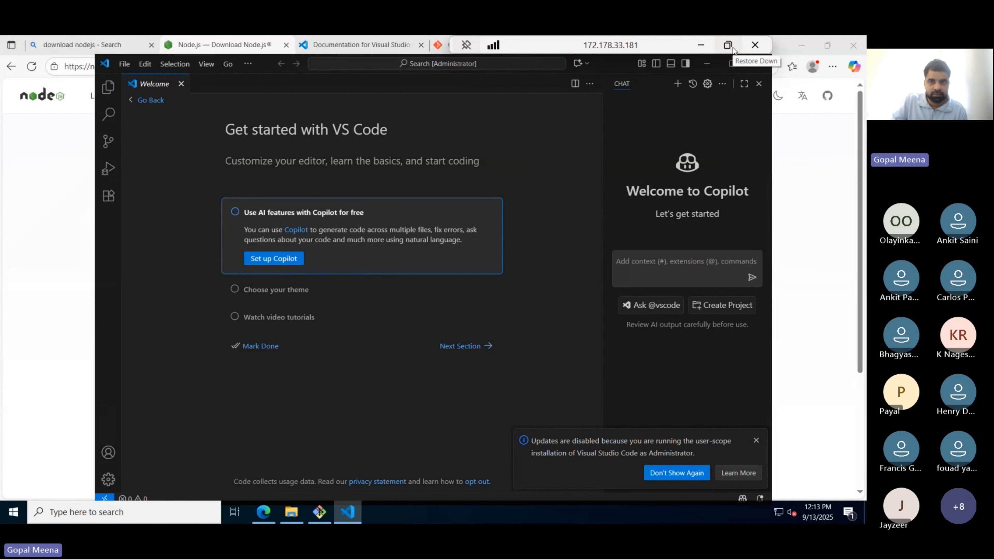
- Toggle the Remote Desktop window between restored and full-screen
{"action": "left_click", "coordinate": [728, 45]}
{"action": "left_click", "coordinate": [809, 78]}
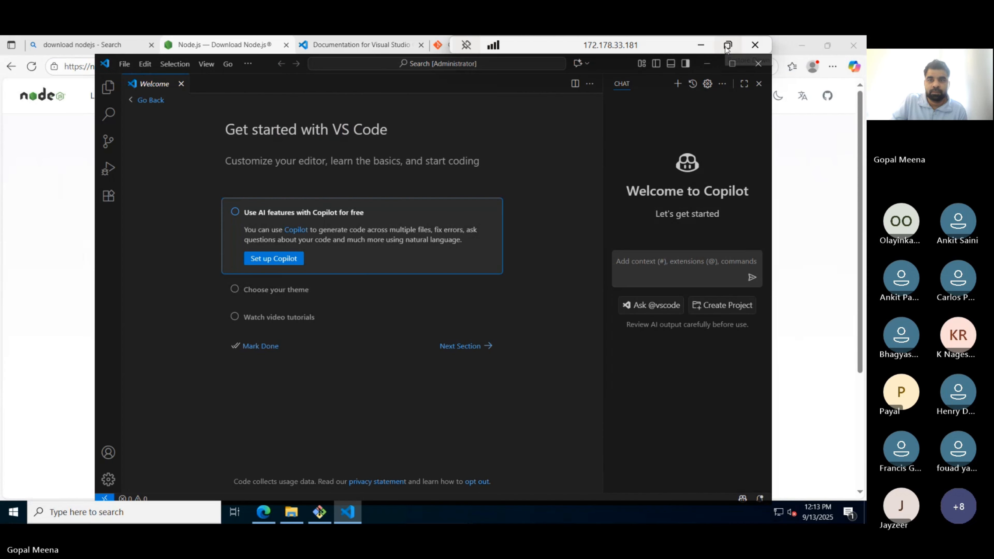
{"action": "left_click", "coordinate": [727, 46]}
{"action": "left_click", "coordinate": [809, 75]}
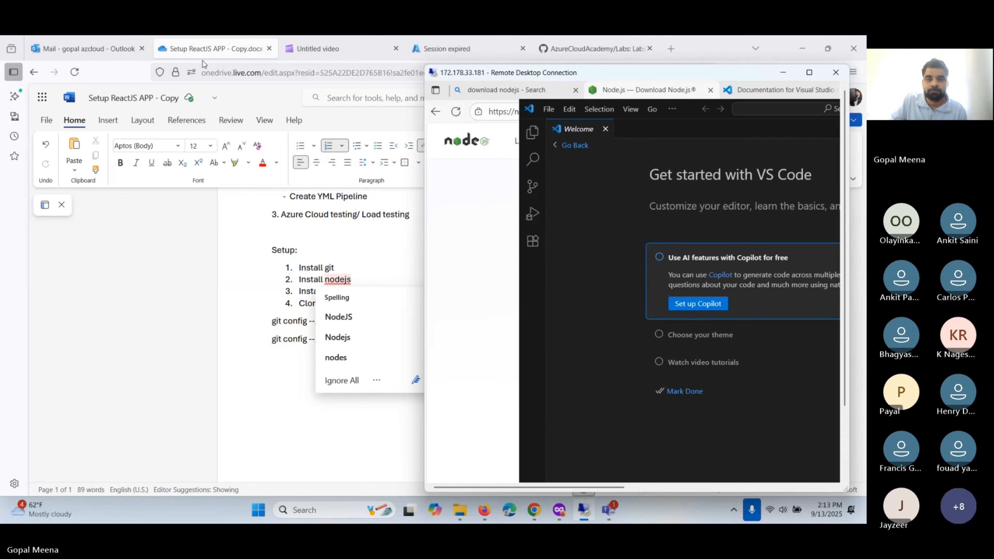
{"action": "left_click", "coordinate": [809, 73]}
- Maximize VS Code to fill the remote screen, keeping the session full-screen
{"action": "left_click", "coordinate": [732, 66]}
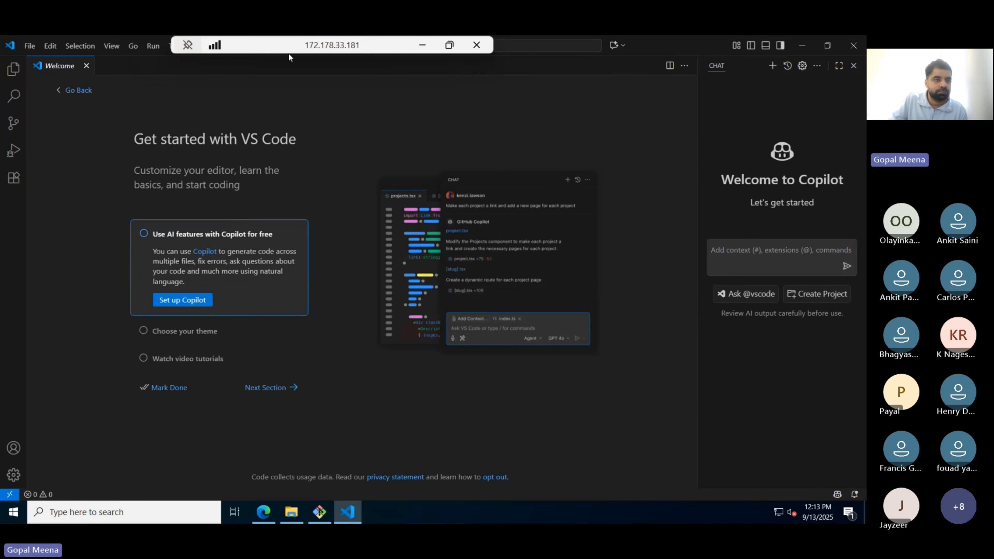
{"action": "left_click", "coordinate": [417, 45]}
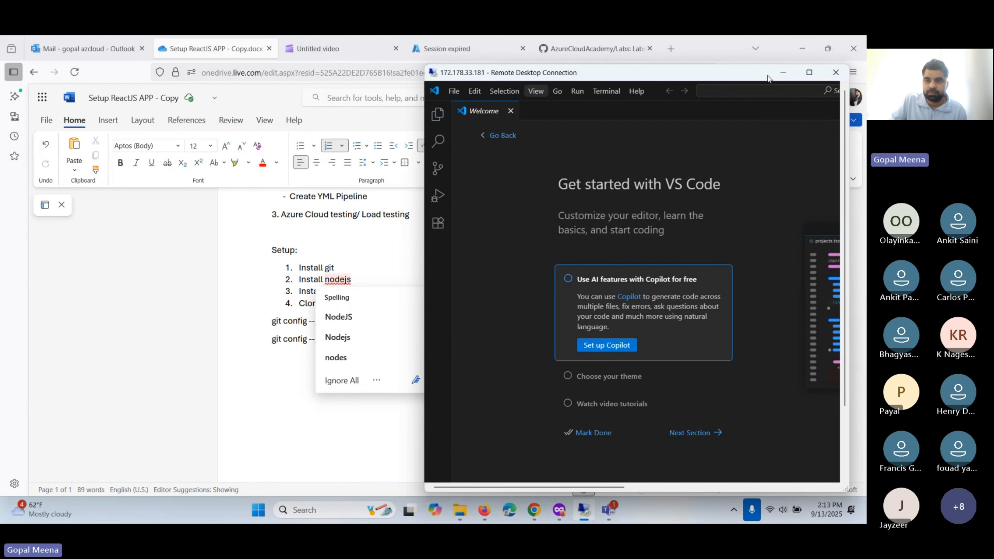
{"action": "left_click", "coordinate": [809, 72]}
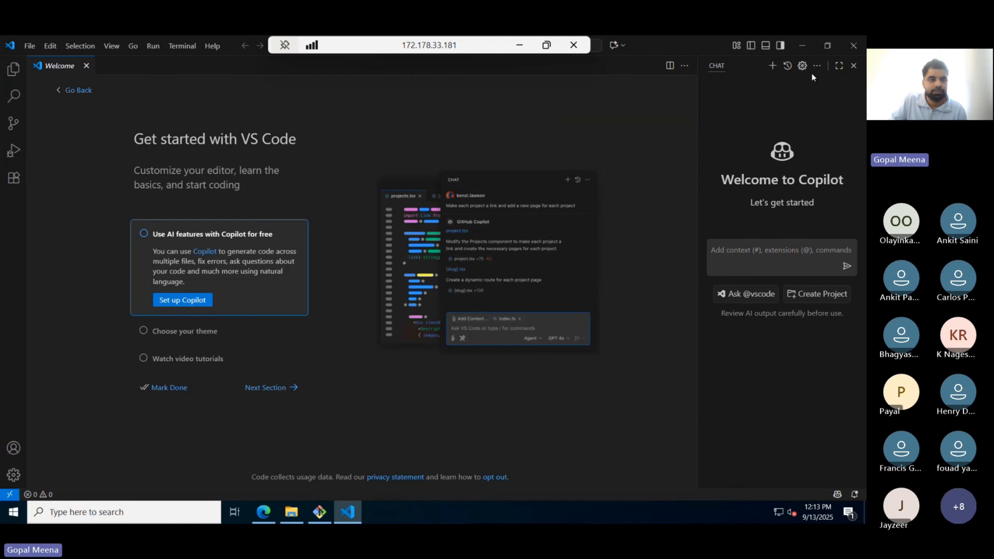
{"action": "left_click", "coordinate": [172, 46]}
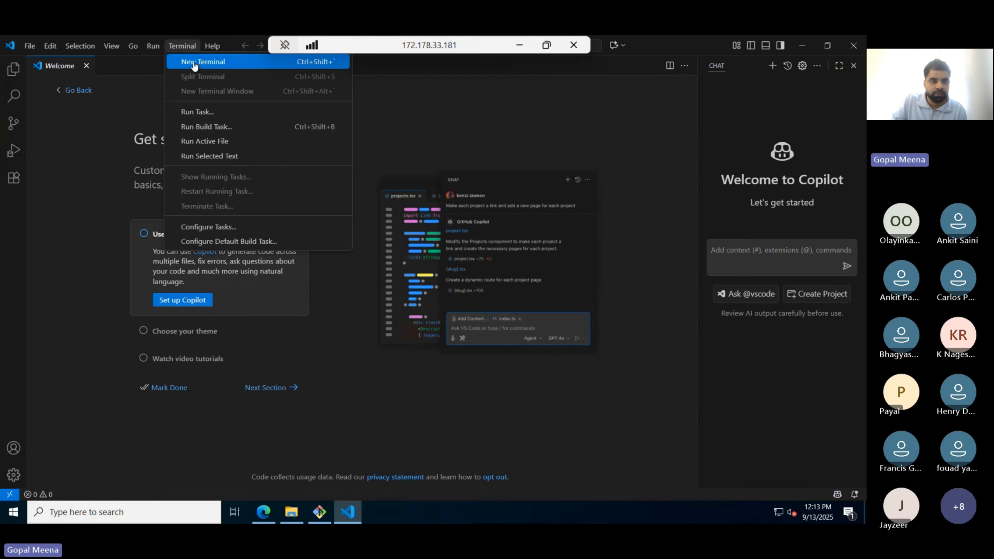
- Open a new PowerShell terminal and run git to confirm it is installed
{"action": "left_click", "coordinate": [114, 152]}
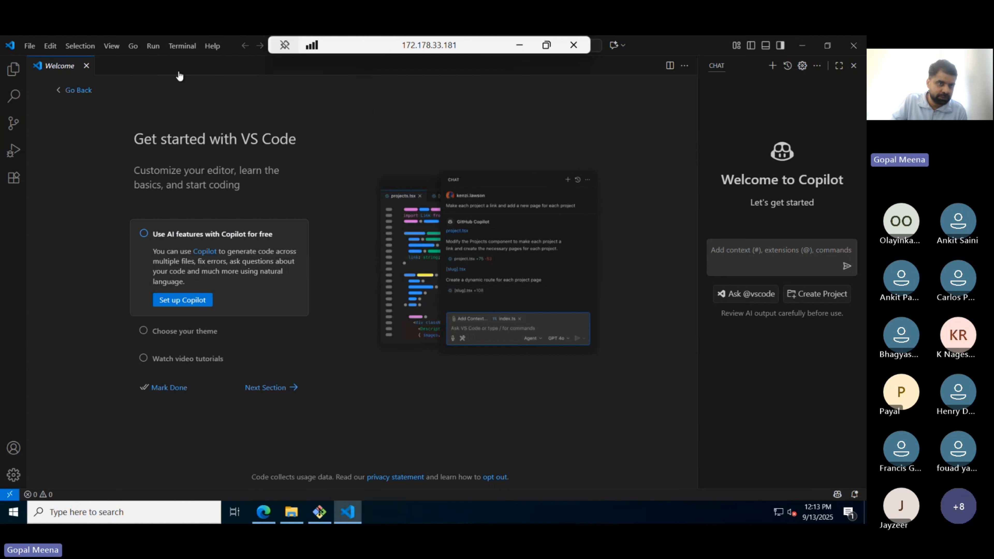
{"action": "left_click", "coordinate": [181, 46]}
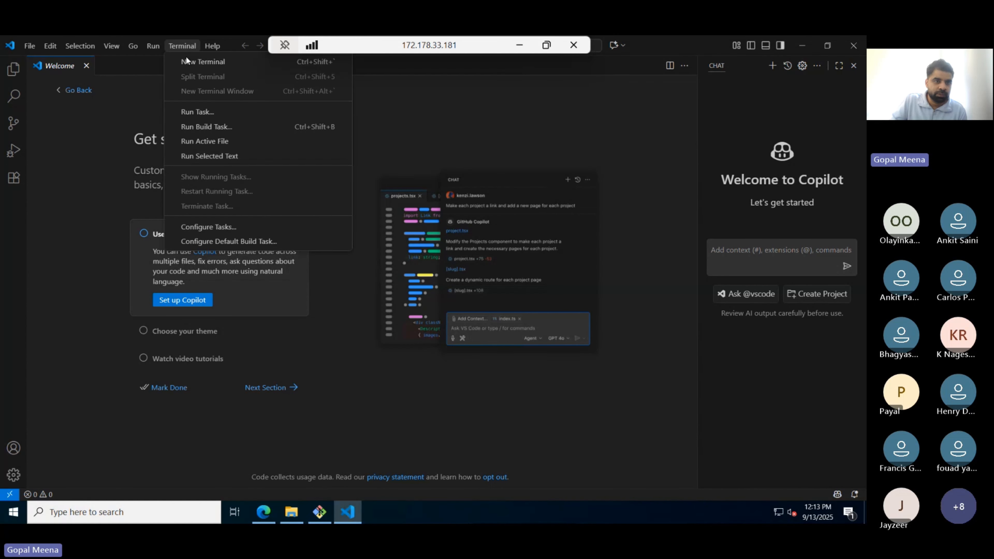
{"action": "left_click", "coordinate": [201, 66]}
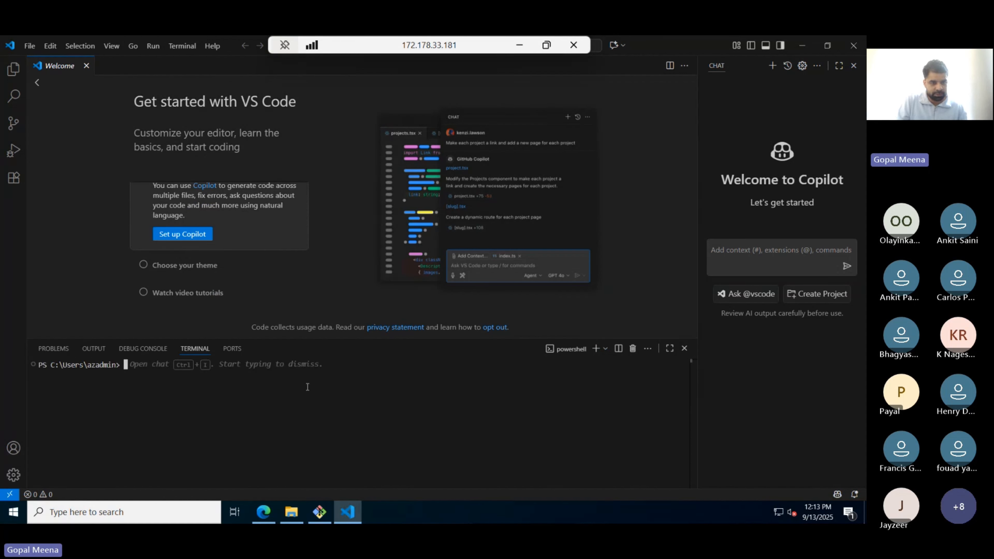
{"action": "type", "text": "git"}
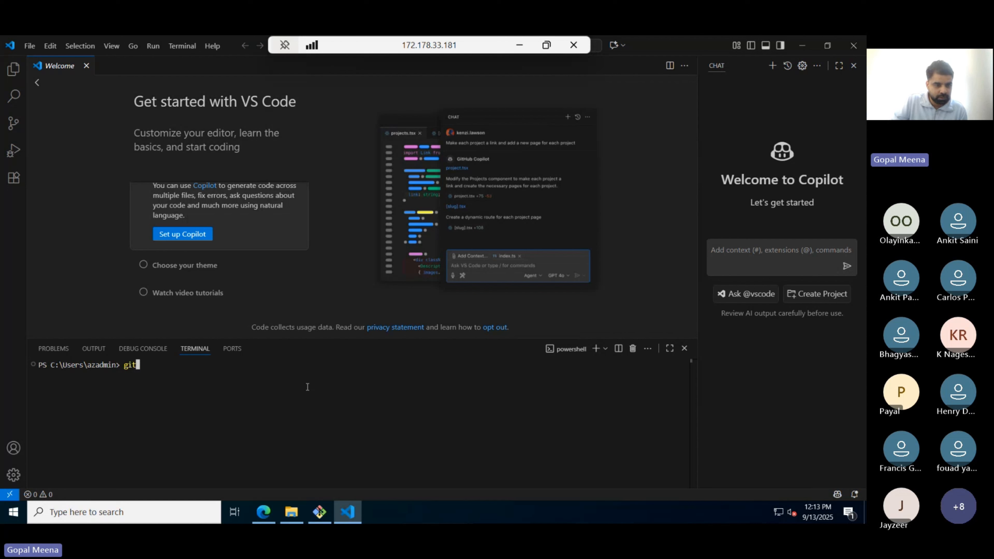
{"action": "key", "text": "Return"}
{"action": "scroll", "coordinate": [217, 428], "scroll_direction": "up", "scroll_amount": 5}
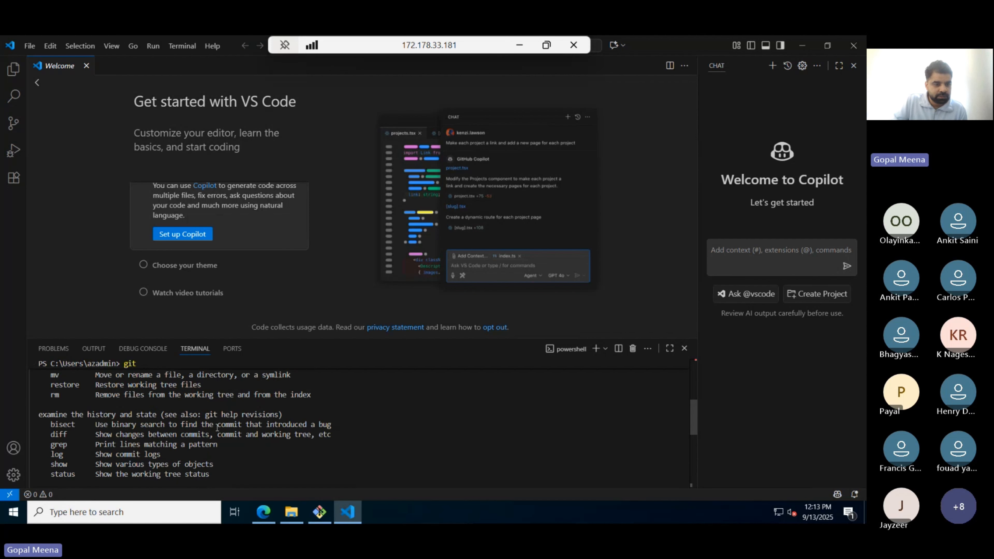
{"action": "scroll", "coordinate": [217, 427], "scroll_direction": "up", "scroll_amount": 3}
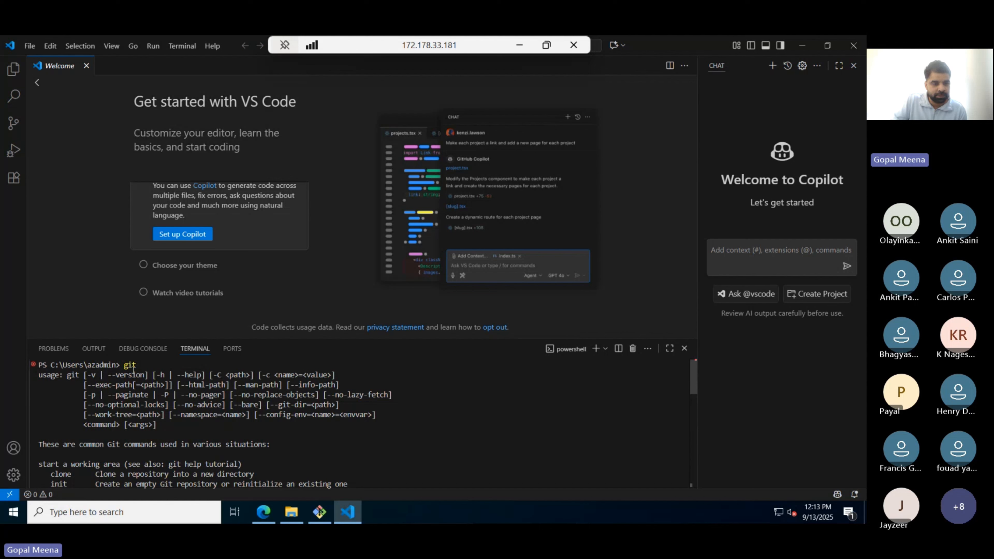
{"action": "scroll", "coordinate": [156, 366], "scroll_direction": "down", "scroll_amount": 7}
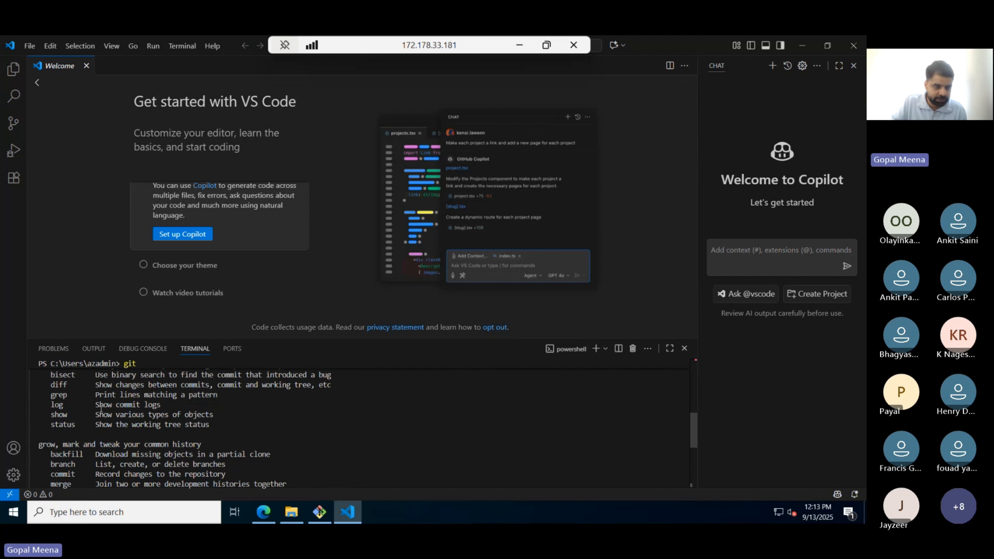
{"action": "scroll", "coordinate": [101, 408], "scroll_direction": "down", "scroll_amount": 5}
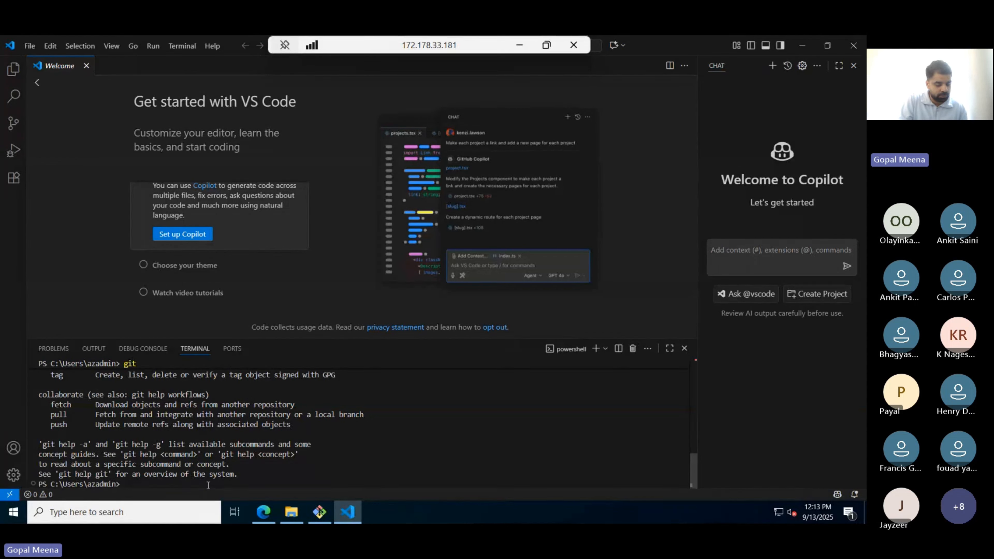
- Run node to confirm version v22.19.0, then close the terminal panel
{"action": "type", "text": "odejs"}
{"action": "key", "text": "BackSpace"}
{"action": "key", "text": "BackSpace"}
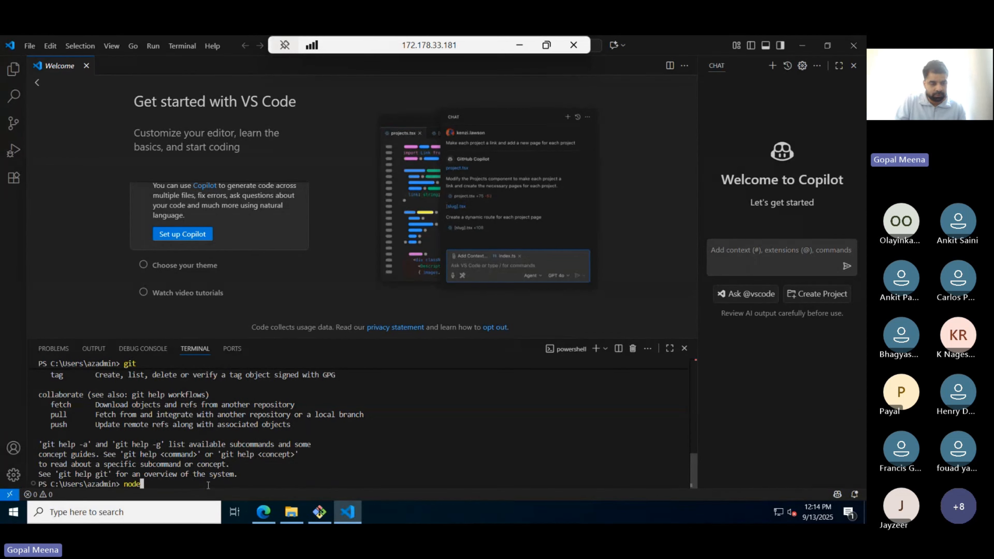
{"action": "key", "text": "Return"}
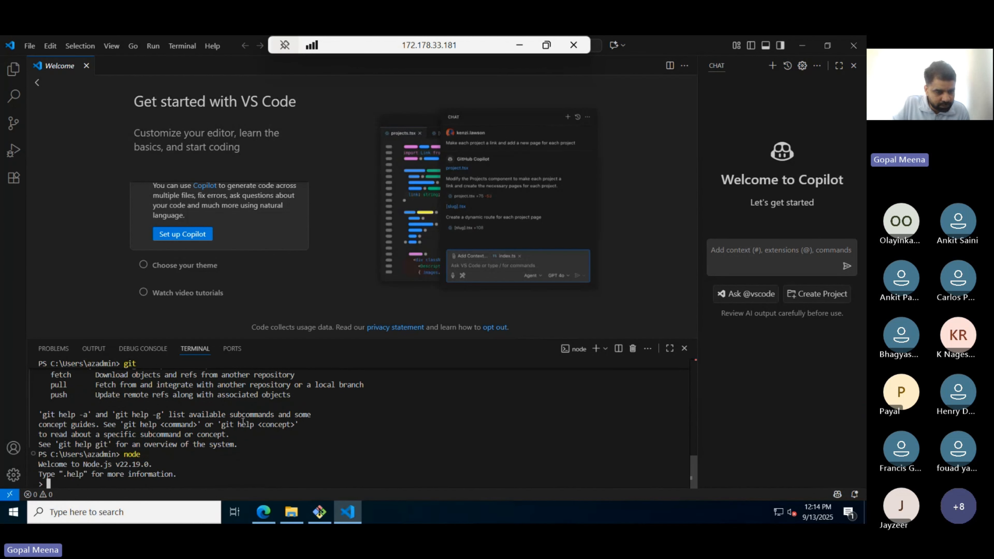
{"action": "left_click_drag", "start_coordinate": [119, 465], "coordinate": [148, 465]}
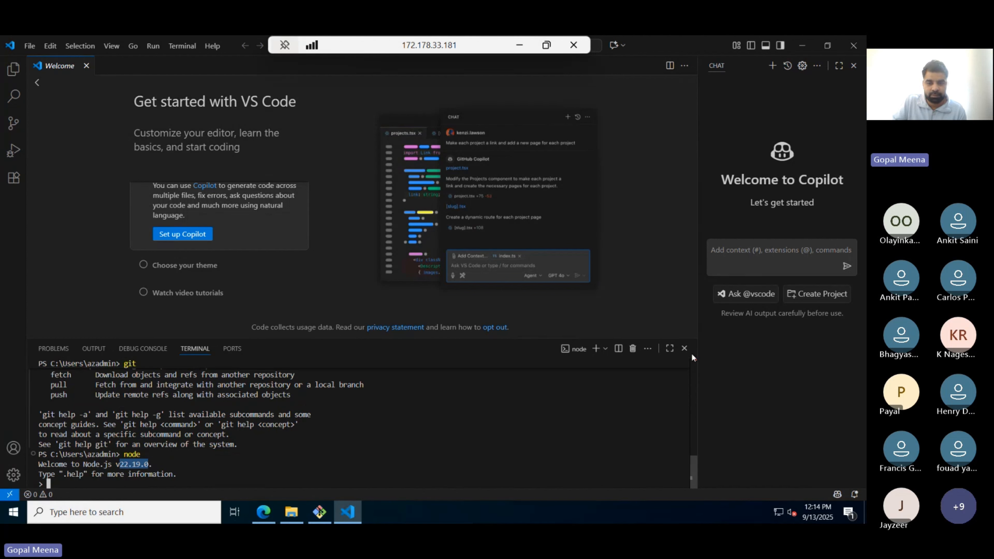
{"action": "left_click", "coordinate": [685, 348]}
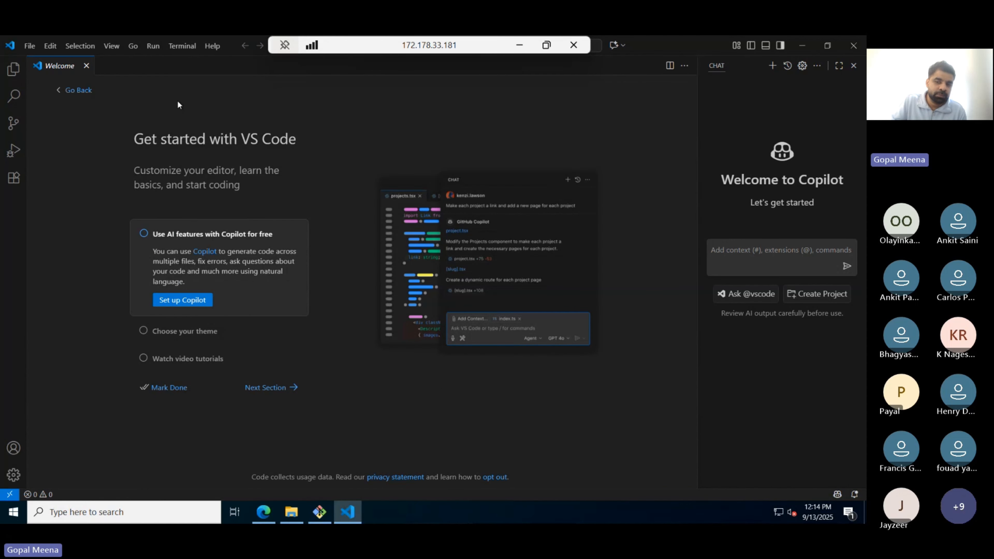
- Show the Explorer with no folder open, close the Welcome page, and minimize the remote session
{"action": "left_click", "coordinate": [786, 259]}
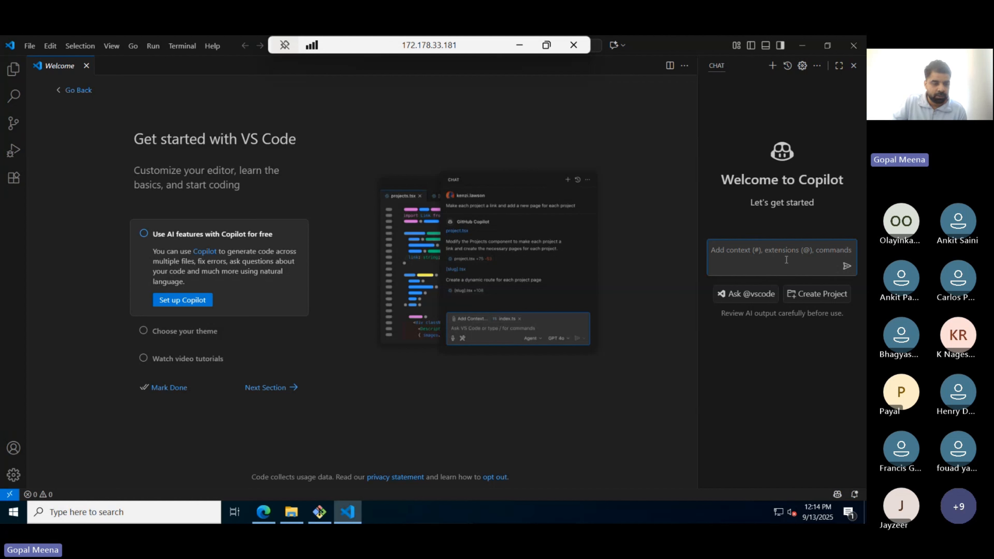
{"action": "left_click", "coordinate": [6, 70]}
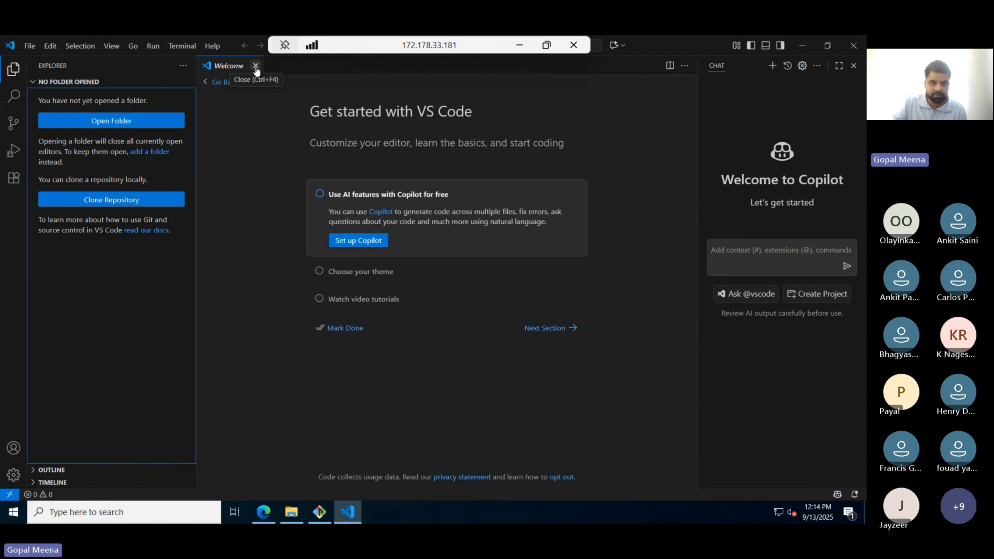
{"action": "left_click", "coordinate": [255, 65]}
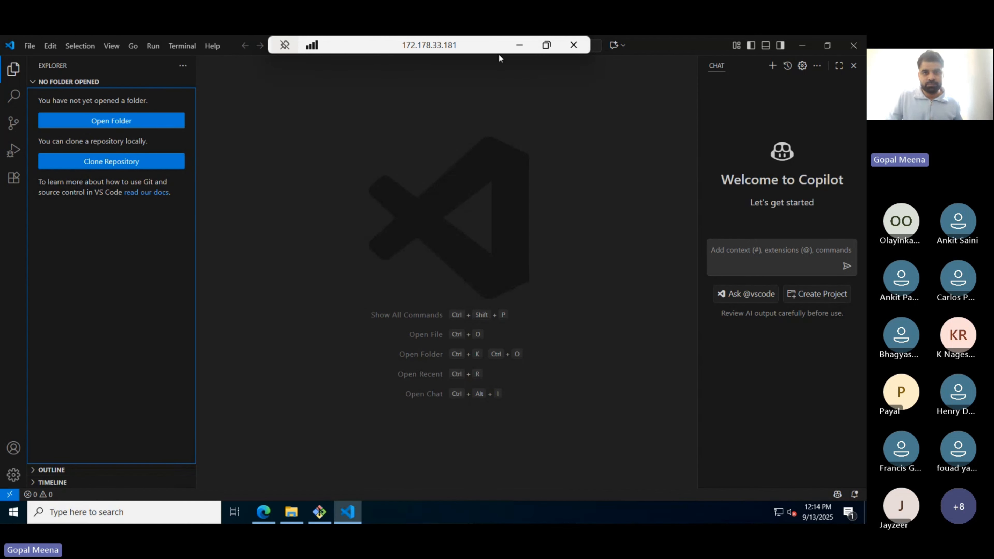
{"action": "left_click", "coordinate": [522, 45]}
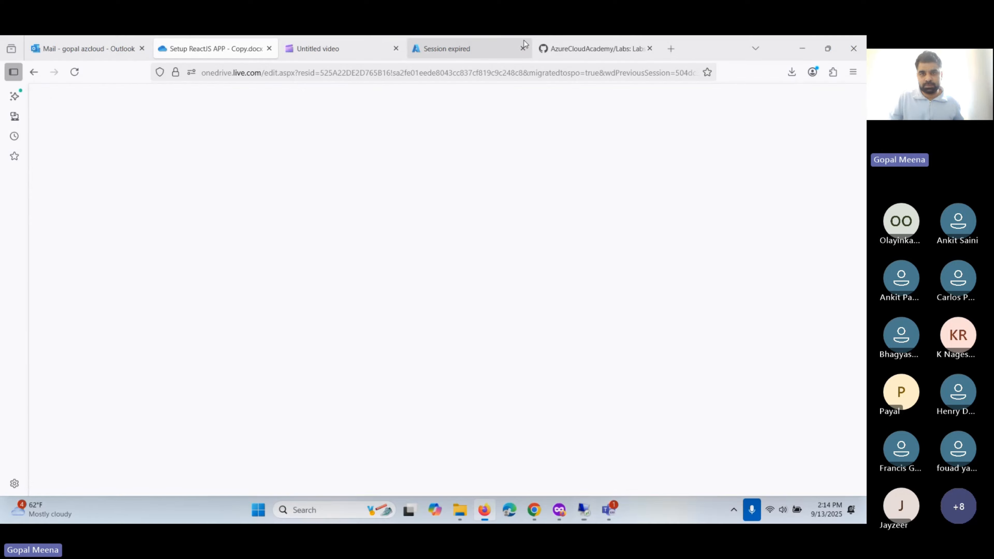
- In the Teams meeting, admit the waiting participant from the lobby and turn off the camera
{"action": "key", "text": "alt+Tab"}
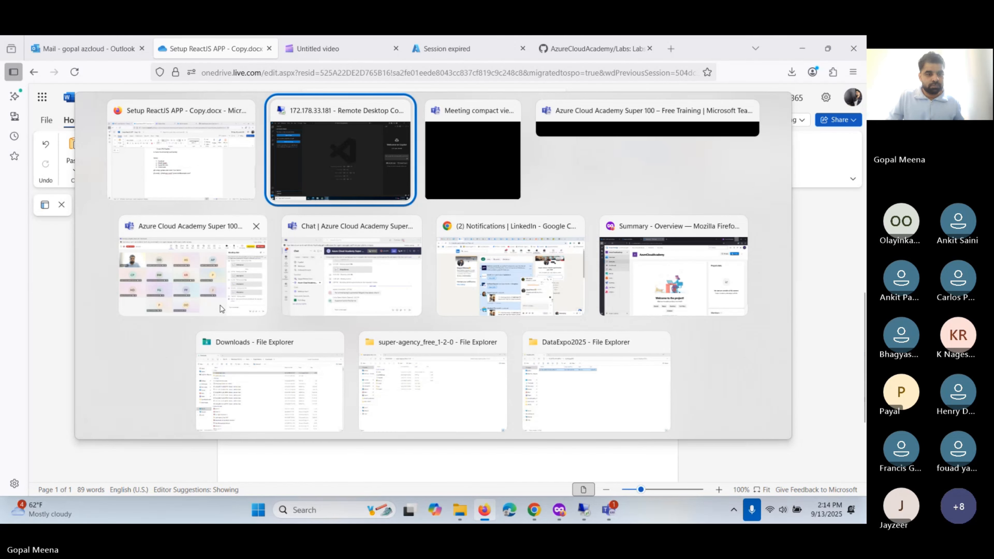
{"action": "left_click", "coordinate": [221, 306]}
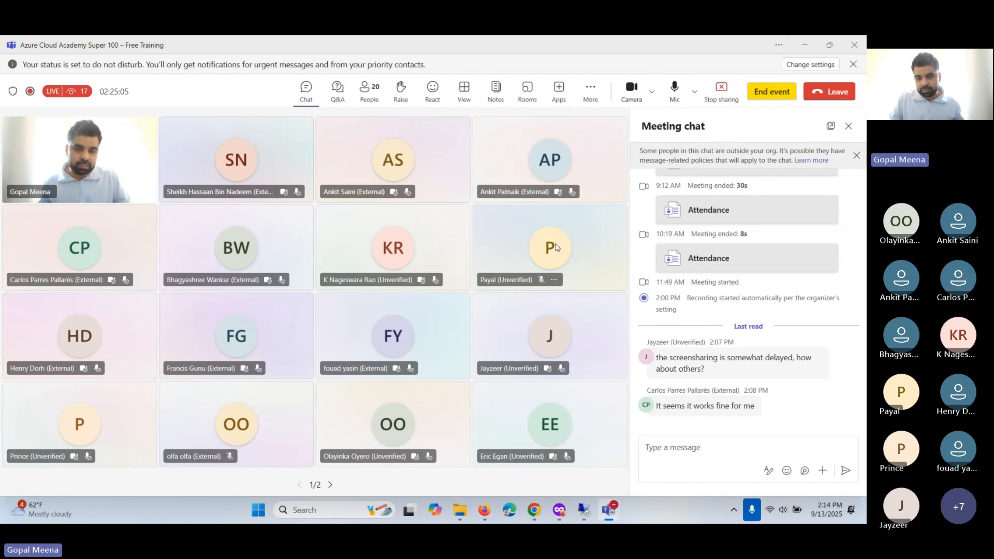
{"action": "left_click", "coordinate": [552, 242]}
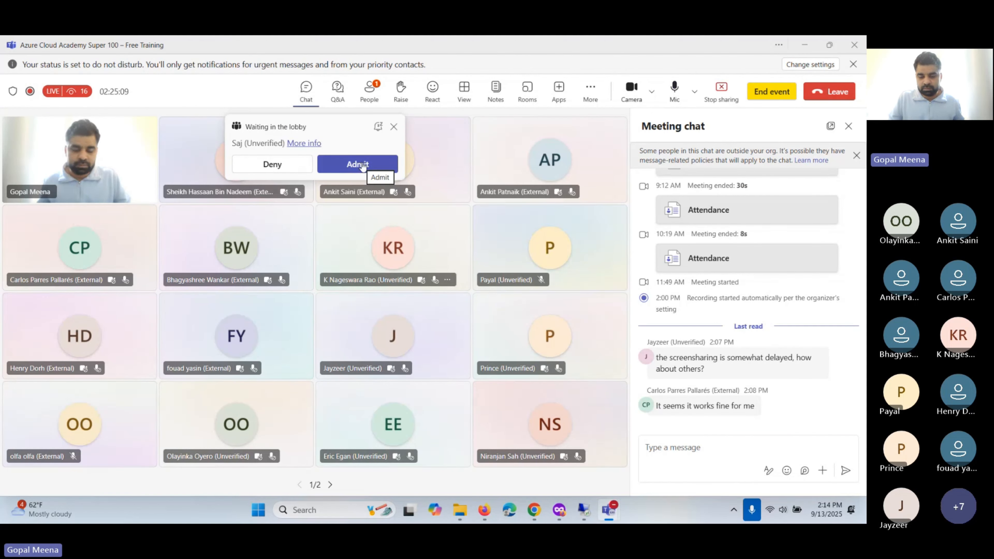
{"action": "left_click", "coordinate": [362, 165]}
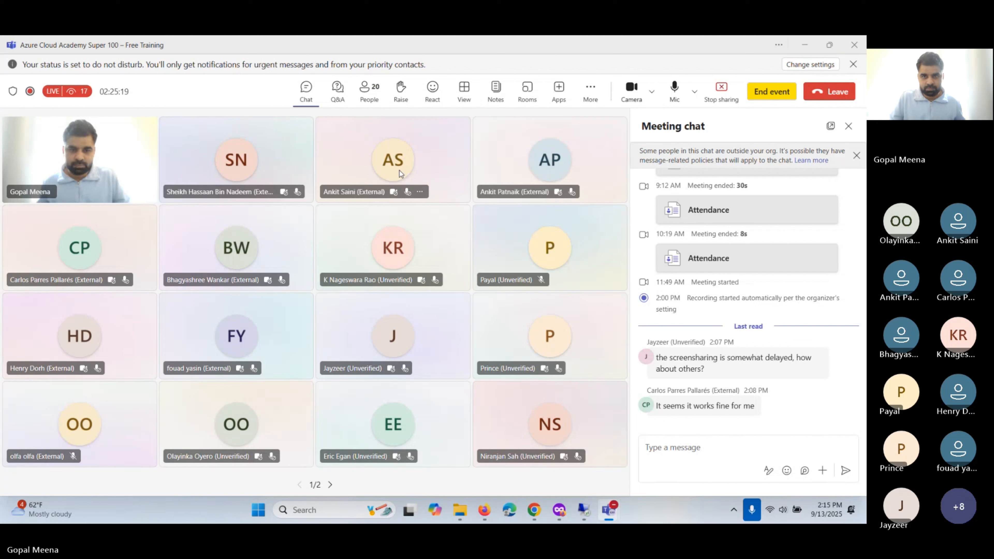
{"action": "left_click", "coordinate": [634, 97]}
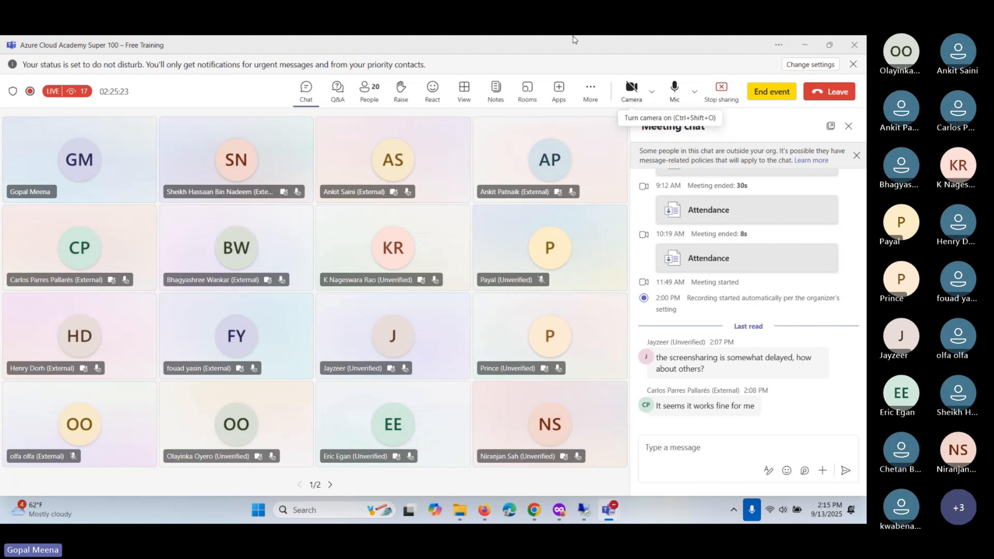
- Close the Teams meeting chat panel so only the participant grid remains
{"action": "key", "text": "alt+Tab"}
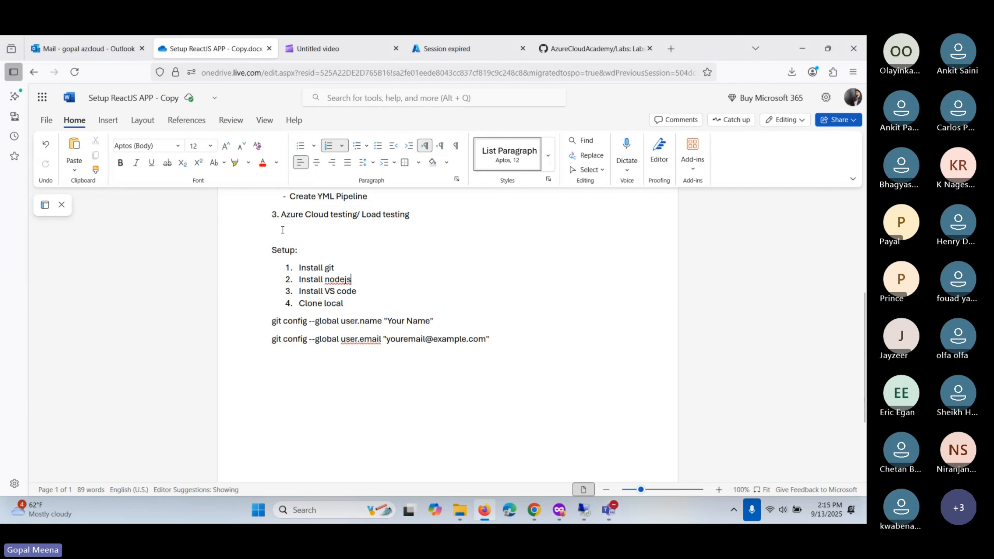
{"action": "key", "text": "alt+Tab"}
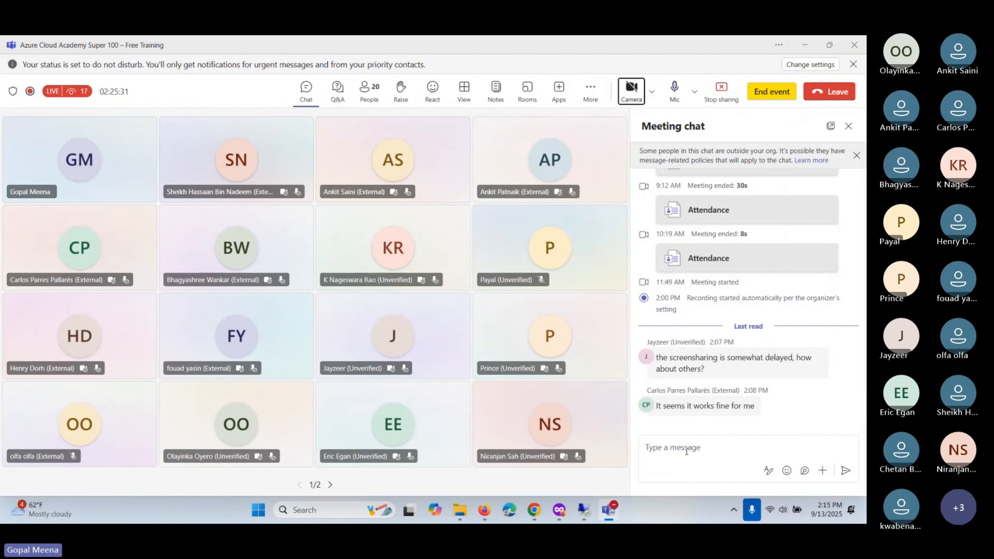
{"action": "left_click", "coordinate": [848, 128]}
{"action": "key", "text": "alt+Tab"}
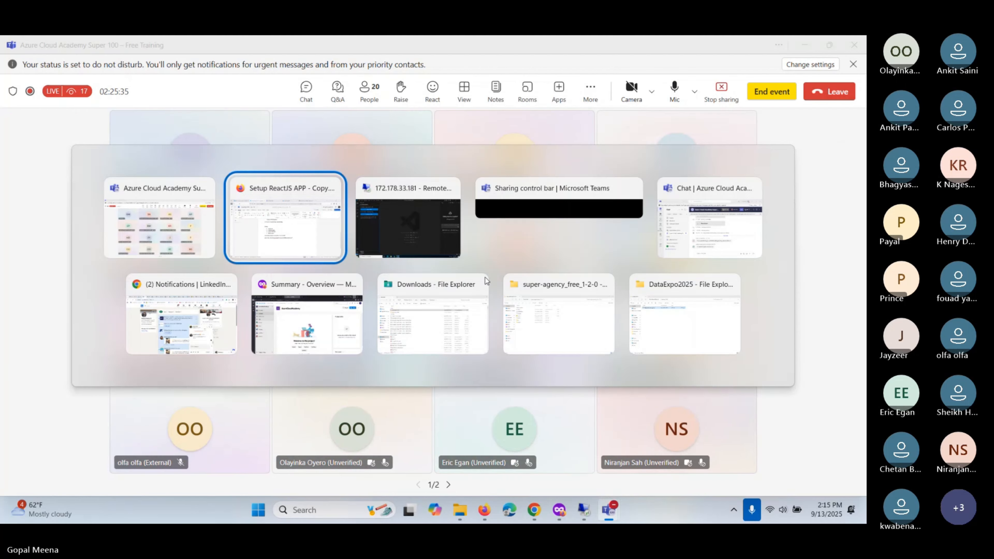
{"action": "key", "text": "alt+Tab"}
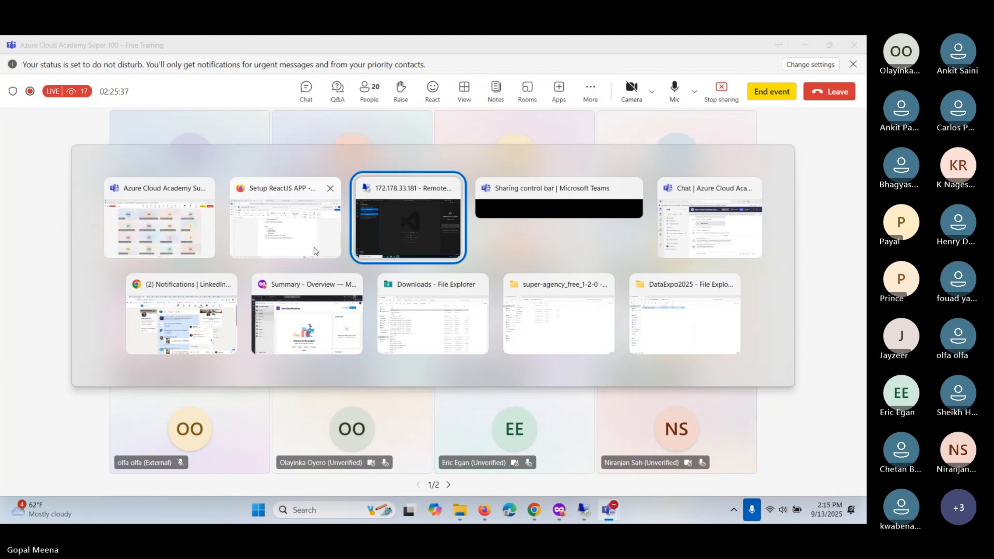
- Close the My Information tab and open the AzureCloudAcademy repository's Files page in Azure DevOps
{"action": "left_click", "coordinate": [298, 330]}
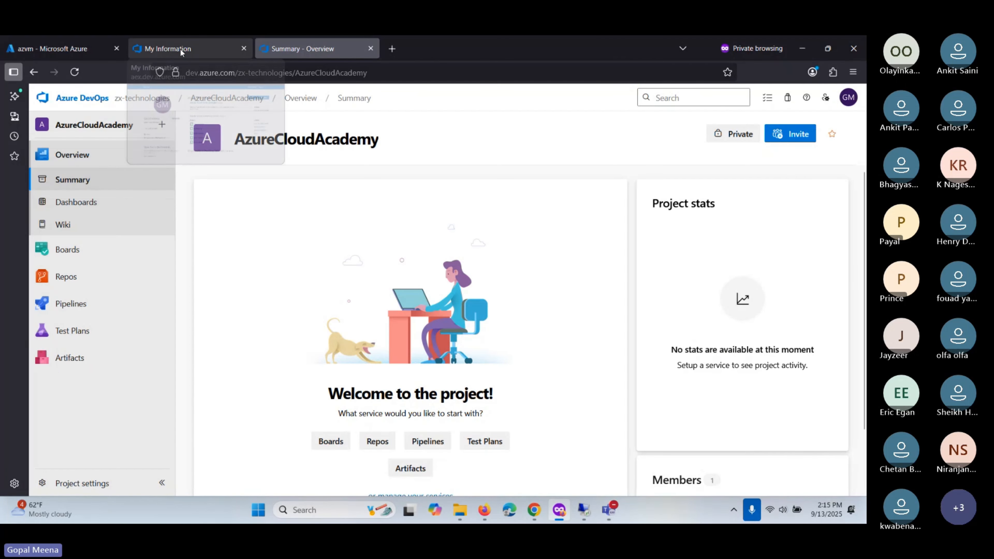
{"action": "left_click", "coordinate": [244, 48]}
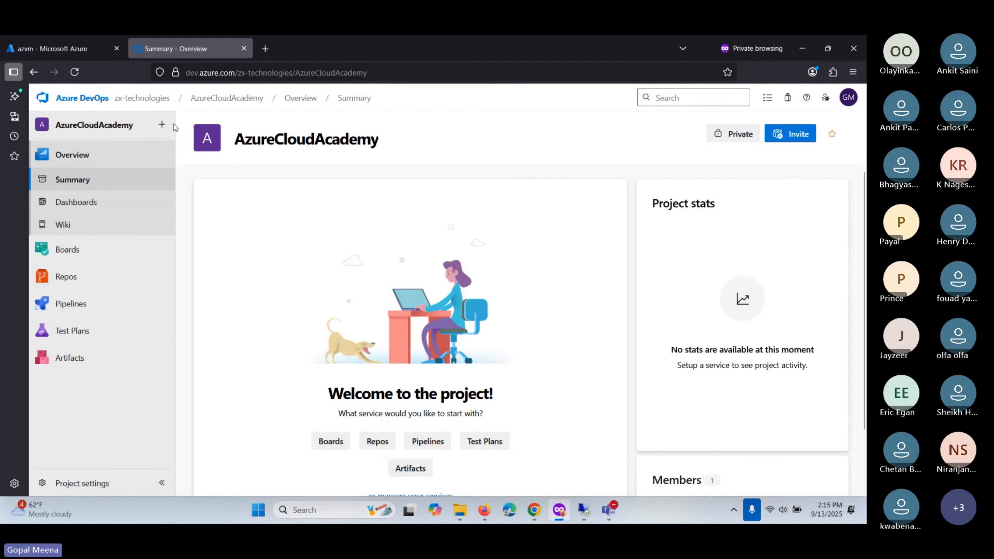
{"action": "left_click", "coordinate": [90, 51]}
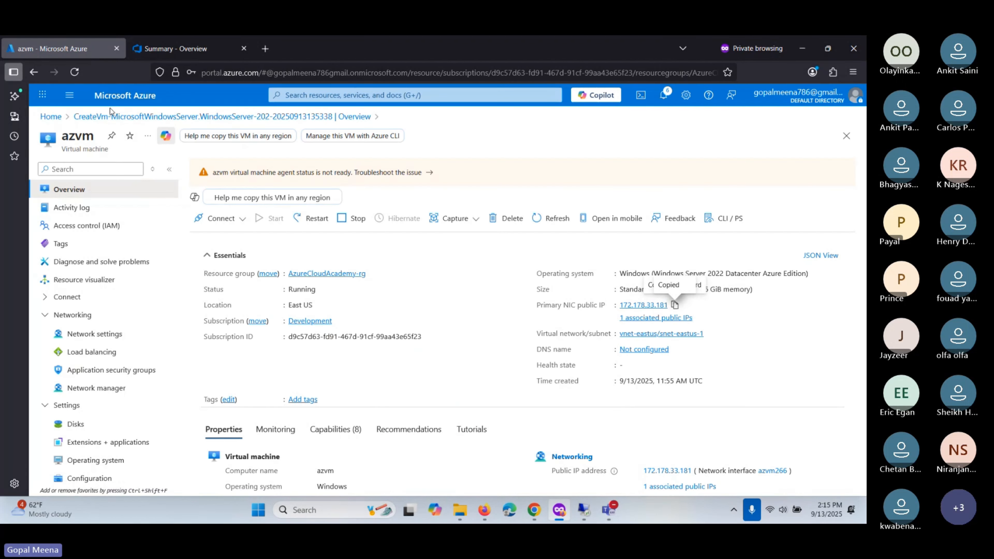
{"action": "left_click", "coordinate": [168, 55]}
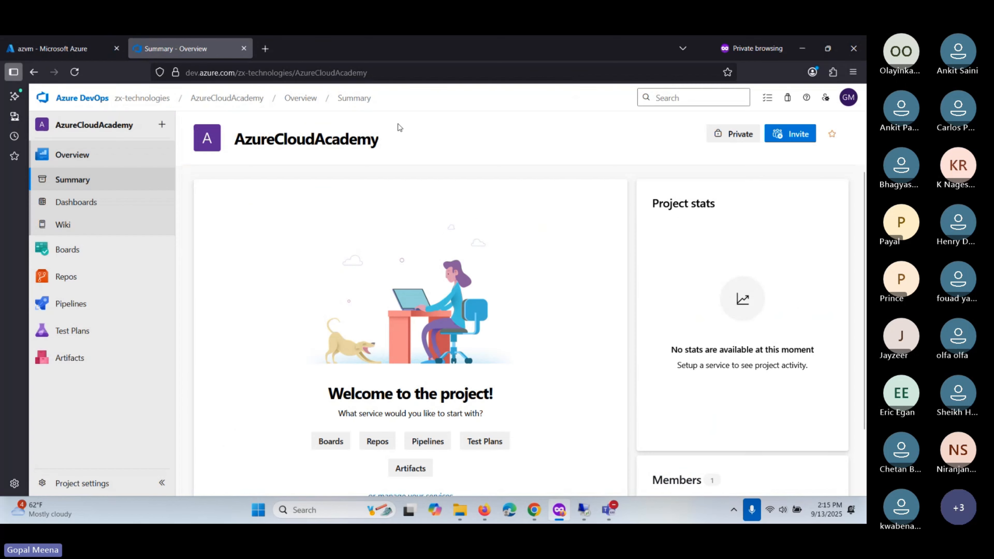
{"action": "double_click", "coordinate": [262, 140]}
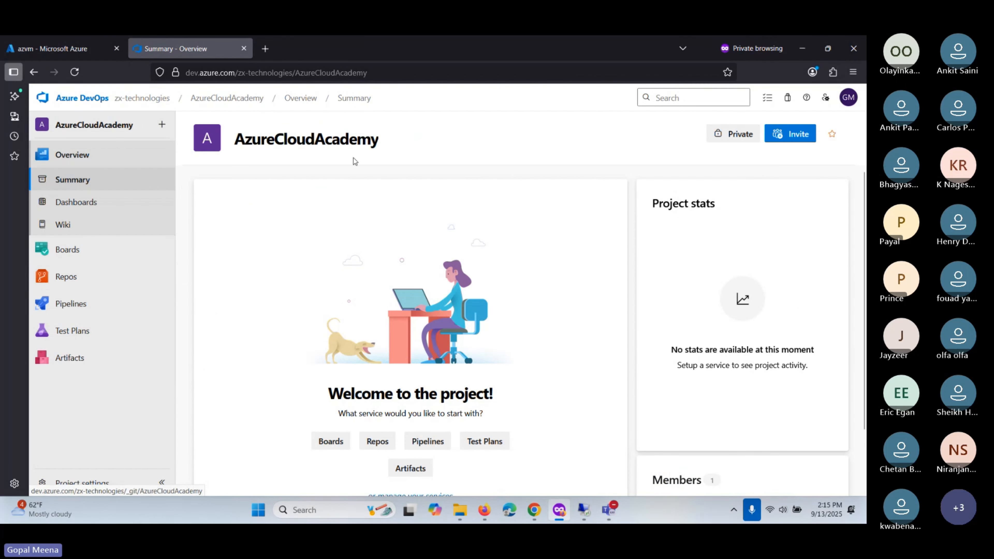
{"action": "left_click", "coordinate": [79, 279]}
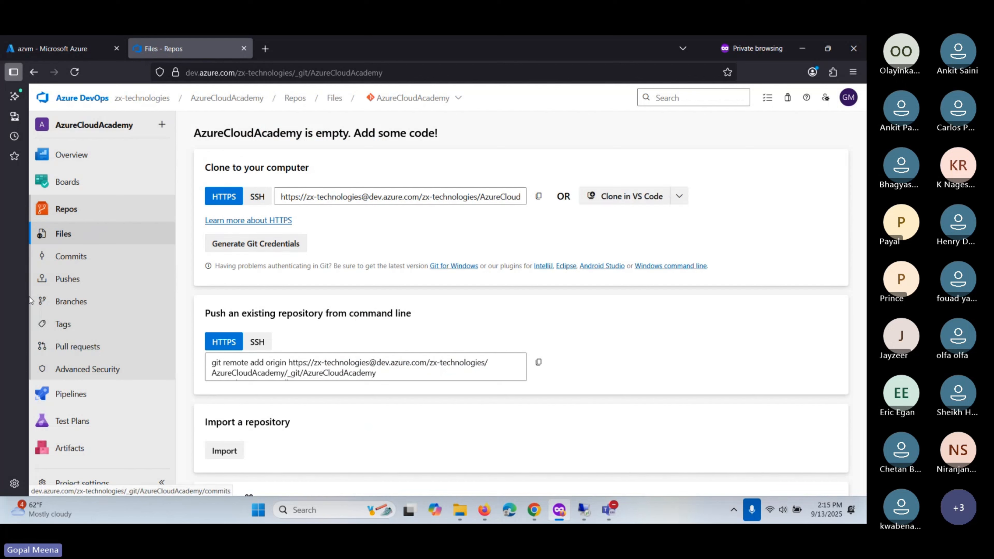
{"action": "scroll", "coordinate": [79, 290], "scroll_direction": "down", "scroll_amount": 2}
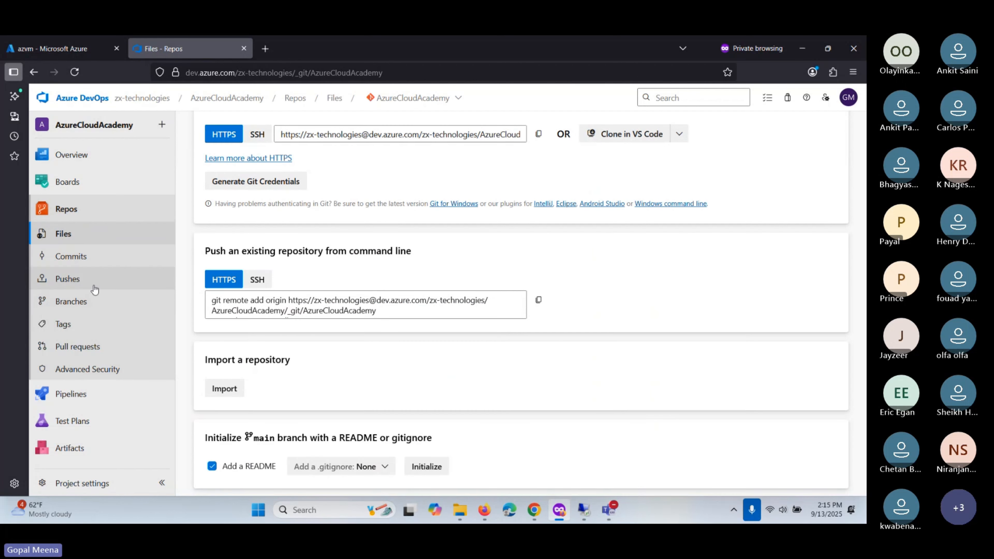
{"action": "scroll", "coordinate": [373, 193], "scroll_direction": "up", "scroll_amount": 2}
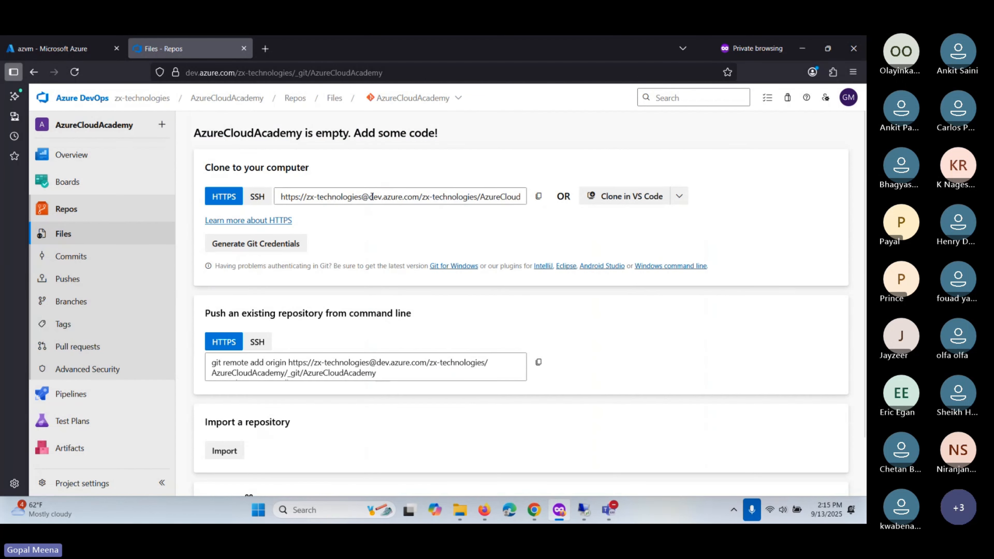
- Initialize the main branch with a README from the Branches page and open its files
{"action": "left_click", "coordinate": [421, 101]}
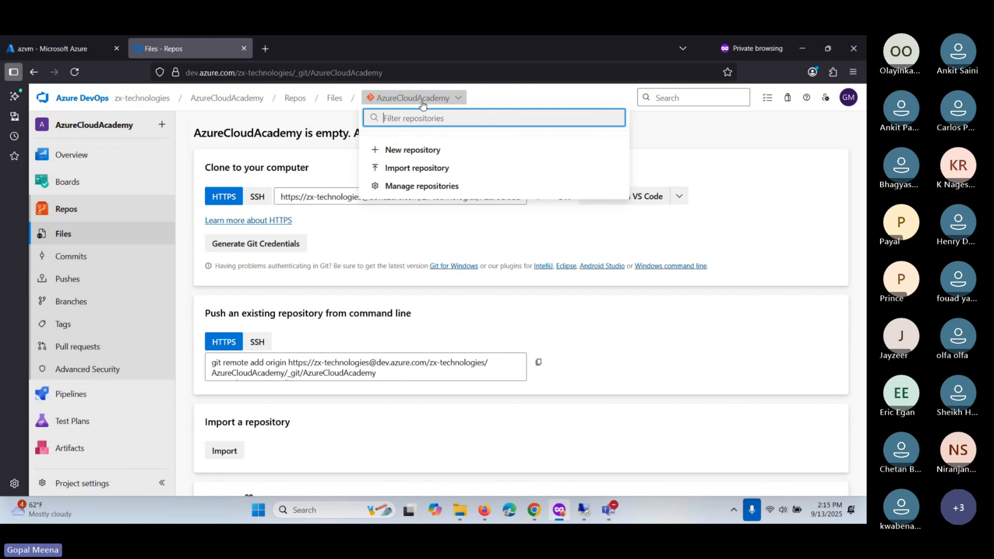
{"action": "left_click", "coordinate": [618, 245]}
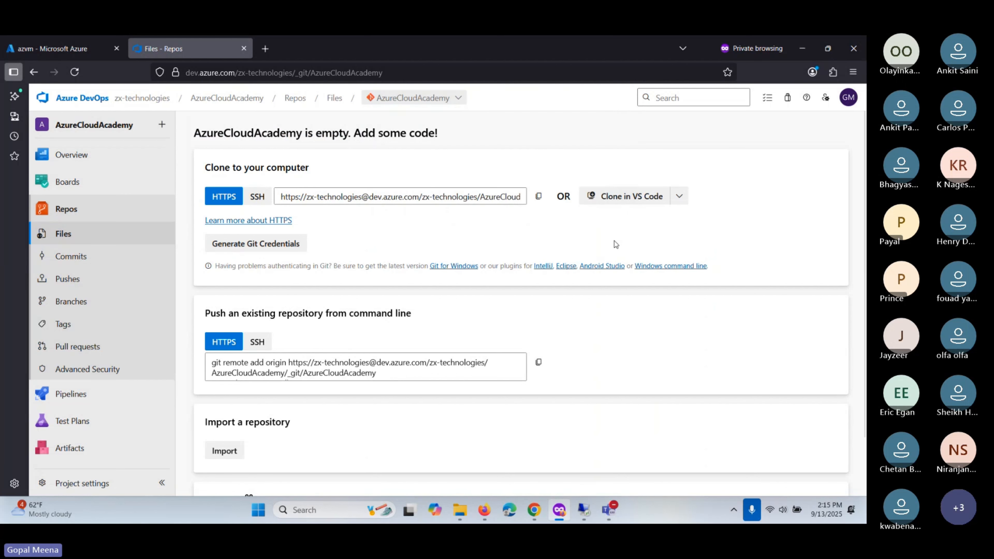
{"action": "left_click", "coordinate": [93, 301]}
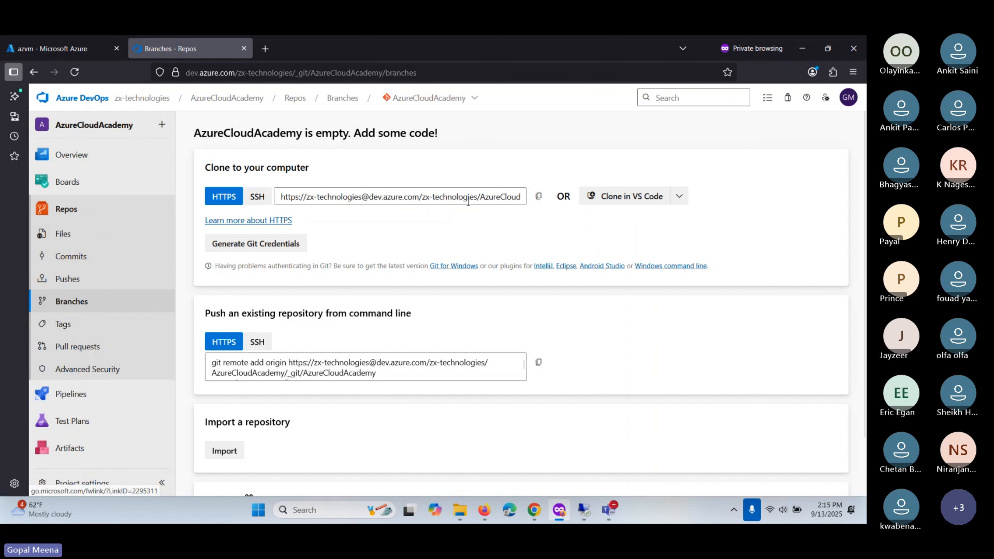
{"action": "scroll", "coordinate": [403, 235], "scroll_direction": "down", "scroll_amount": 2}
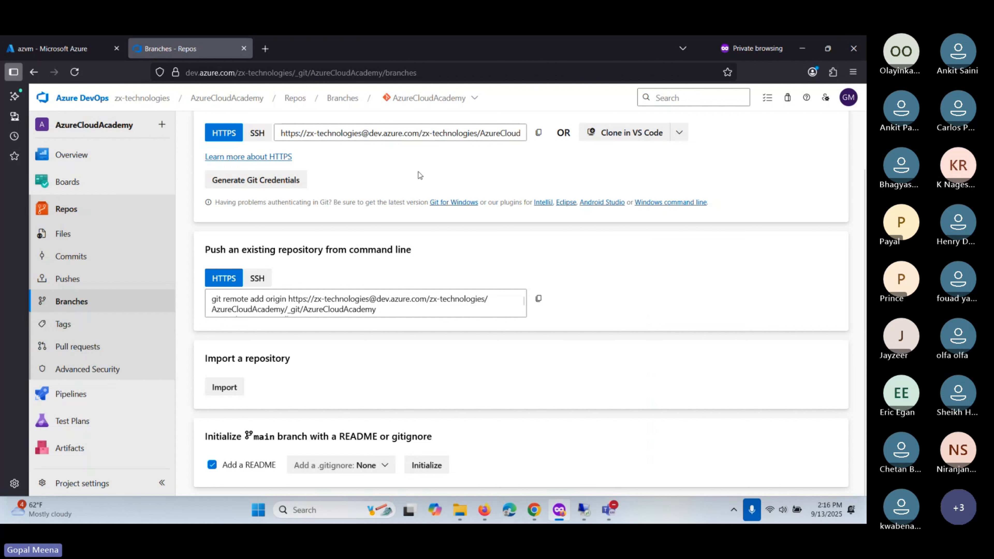
{"action": "left_click", "coordinate": [431, 470]}
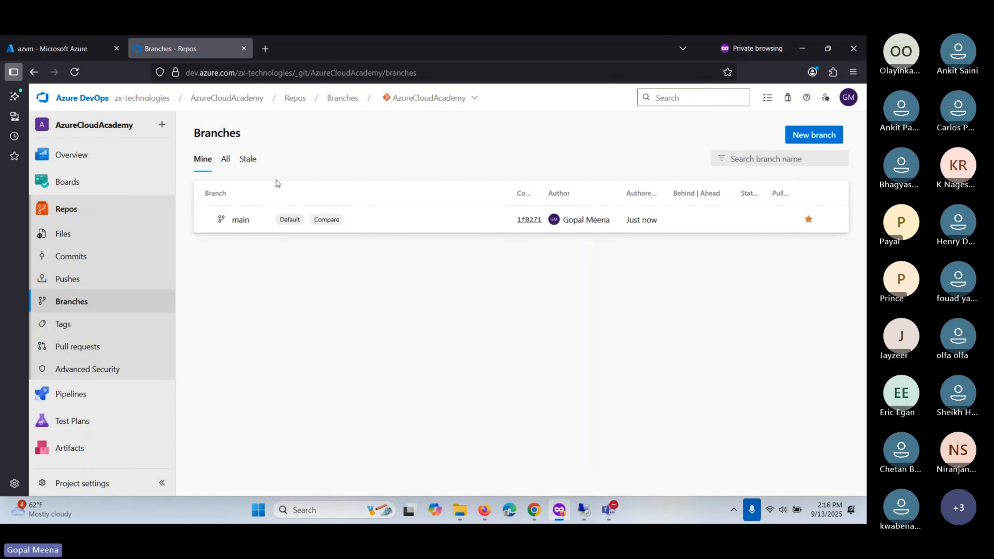
{"action": "left_click", "coordinate": [239, 220]}
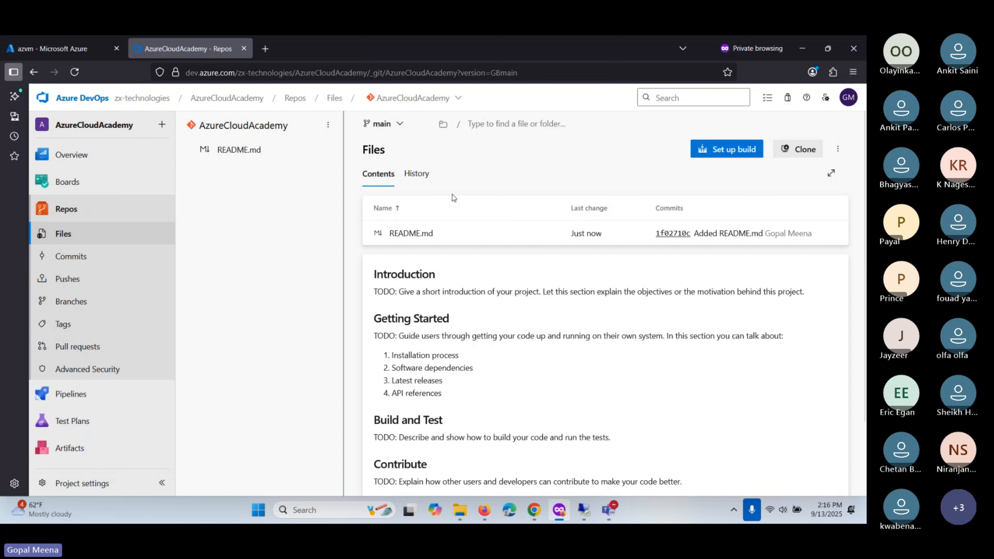
- Copy the AzureCloudAcademy HTTPS clone URL from the Clone panel and return to remote VS Code
{"action": "left_click", "coordinate": [802, 153]}
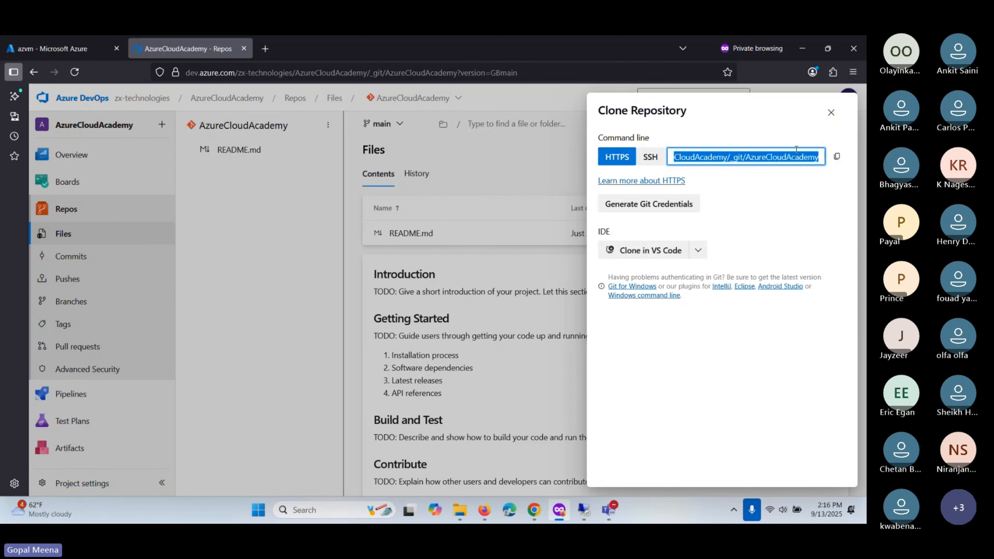
{"action": "left_click", "coordinate": [837, 156]}
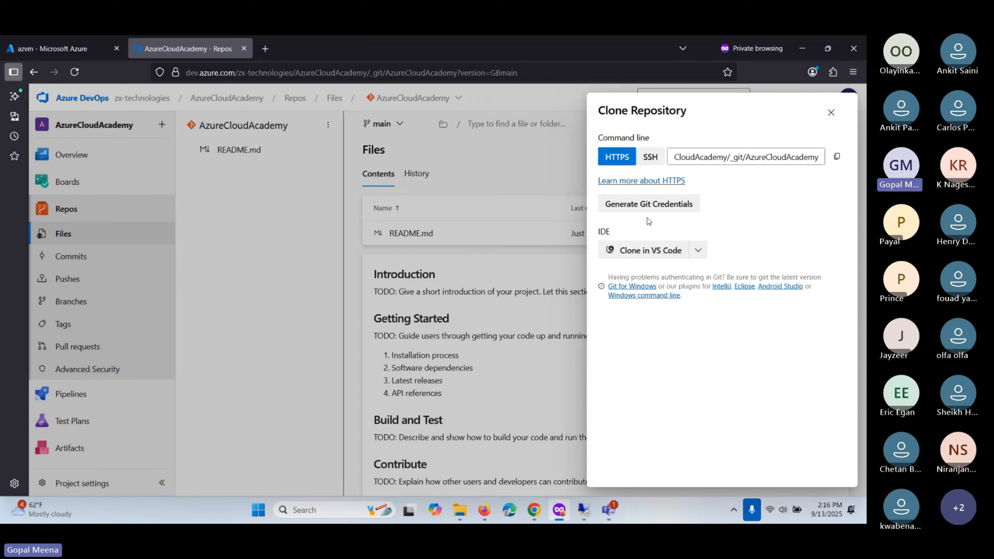
{"action": "left_click", "coordinate": [836, 158]}
{"action": "left_click", "coordinate": [585, 511]}
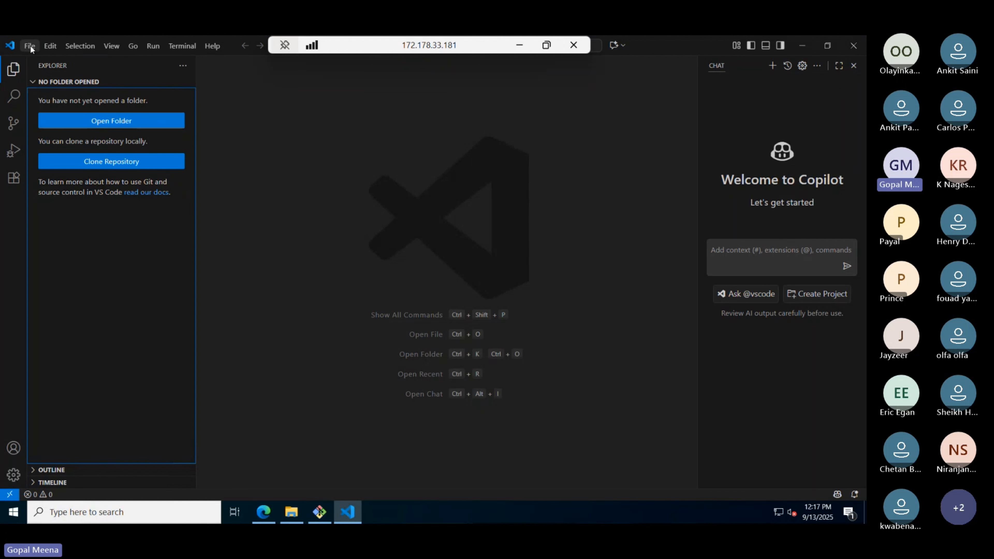
- Open a new PowerShell terminal, close the old node terminal, hide Explorer and enlarge the panel
{"action": "left_click", "coordinate": [175, 47]}
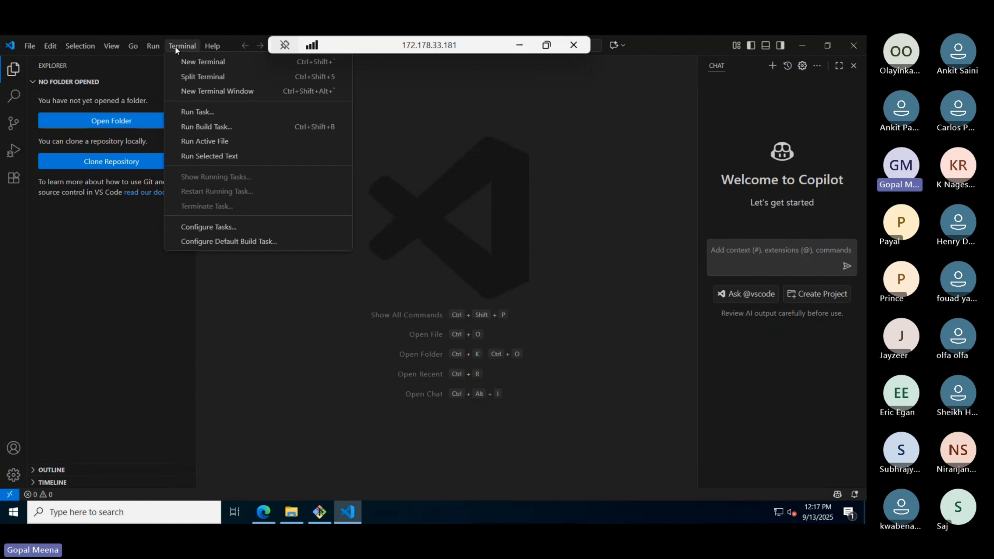
{"action": "left_click", "coordinate": [197, 60]}
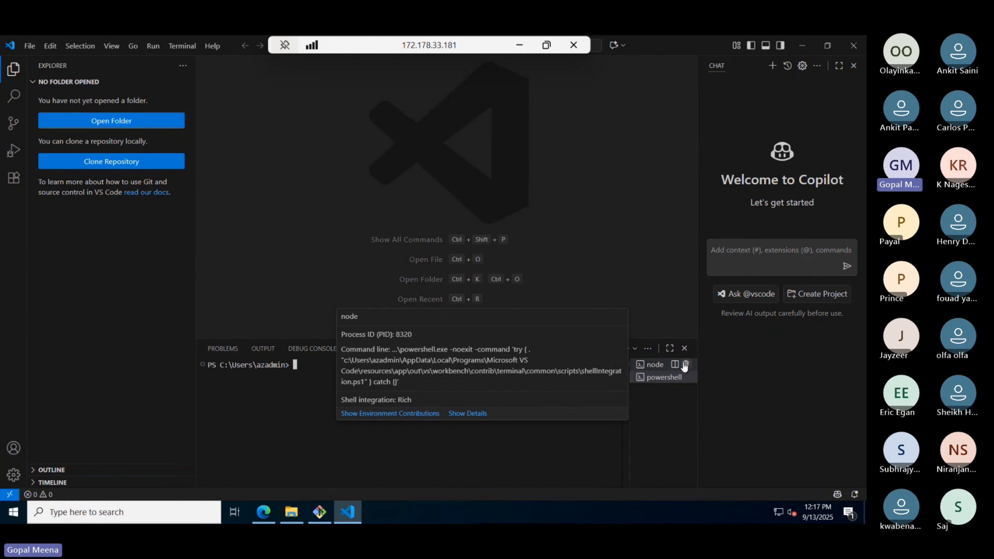
{"action": "left_click", "coordinate": [685, 364]}
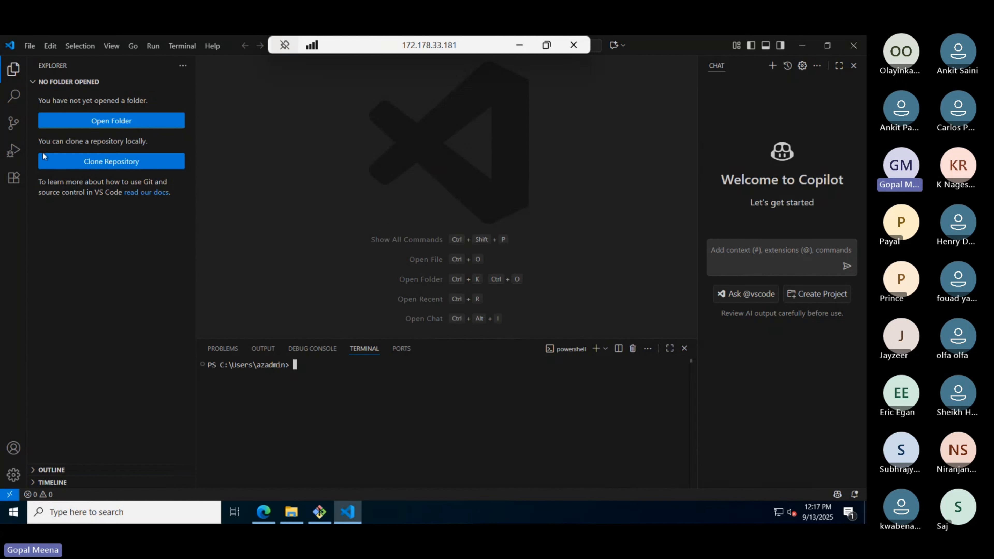
{"action": "left_click", "coordinate": [3, 74]}
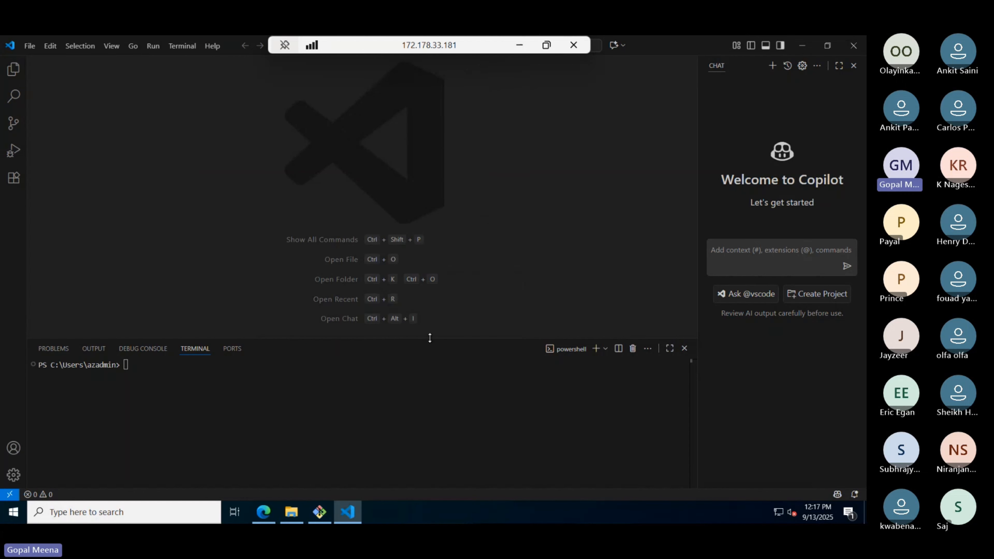
{"action": "left_click_drag", "start_coordinate": [432, 338], "coordinate": [430, 235]}
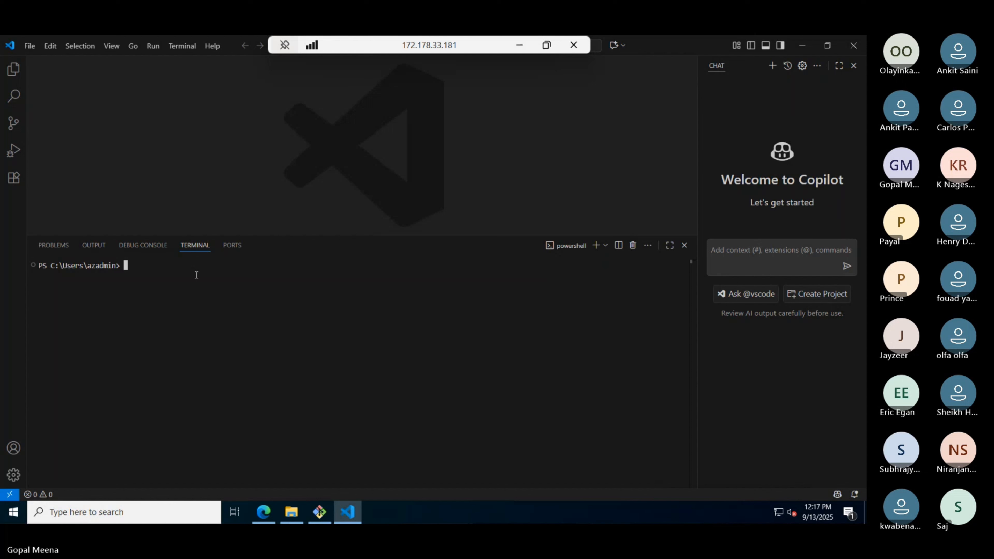
- Run git clone with the pasted AzureCloudAcademy repository URL
{"action": "type", "text": "git clone"}
{"action": "key", "text": "ctrl+v"}
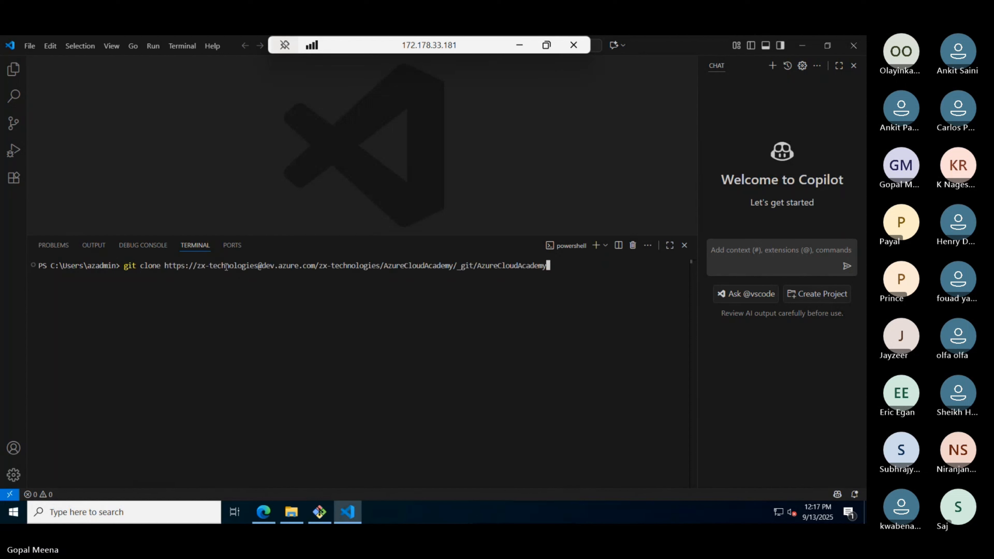
{"action": "key", "text": "Return"}
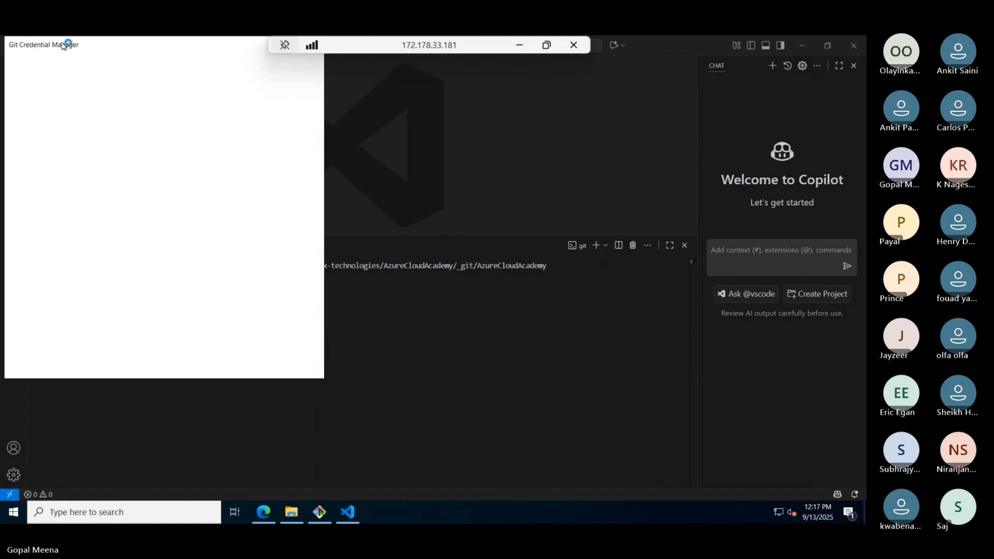
- Check the clone in VS Code, then close Edge's 'download nodejs - Search' tab
{"action": "left_click", "coordinate": [82, 46]}
{"action": "left_click", "coordinate": [407, 392]}
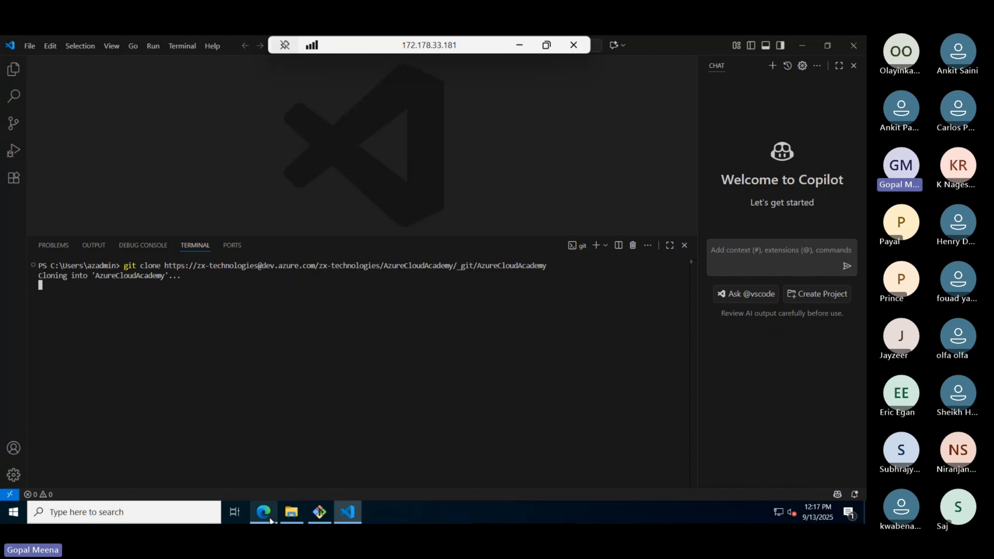
{"action": "mouse_move", "coordinate": [270, 520]}
{"action": "left_click", "coordinate": [269, 474]}
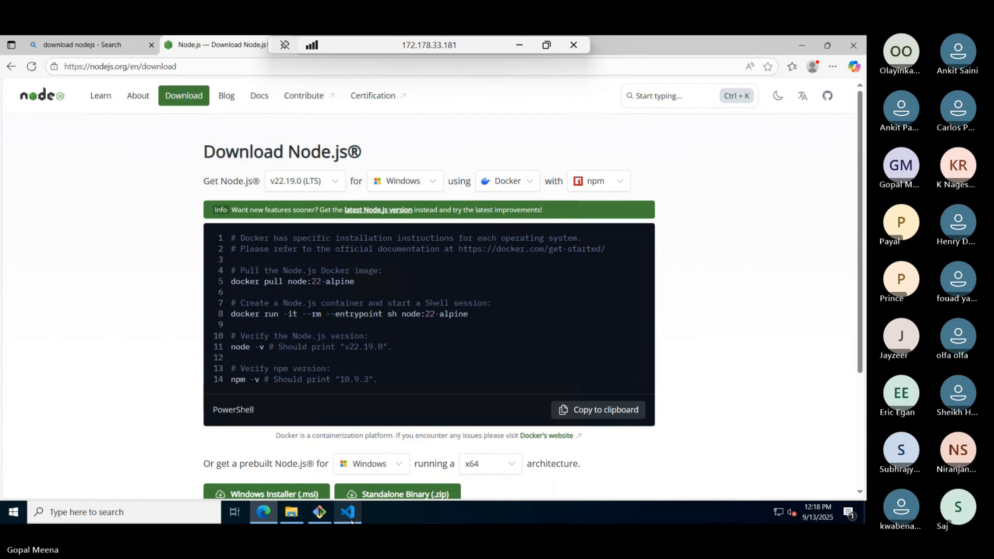
{"action": "left_click", "coordinate": [348, 513]}
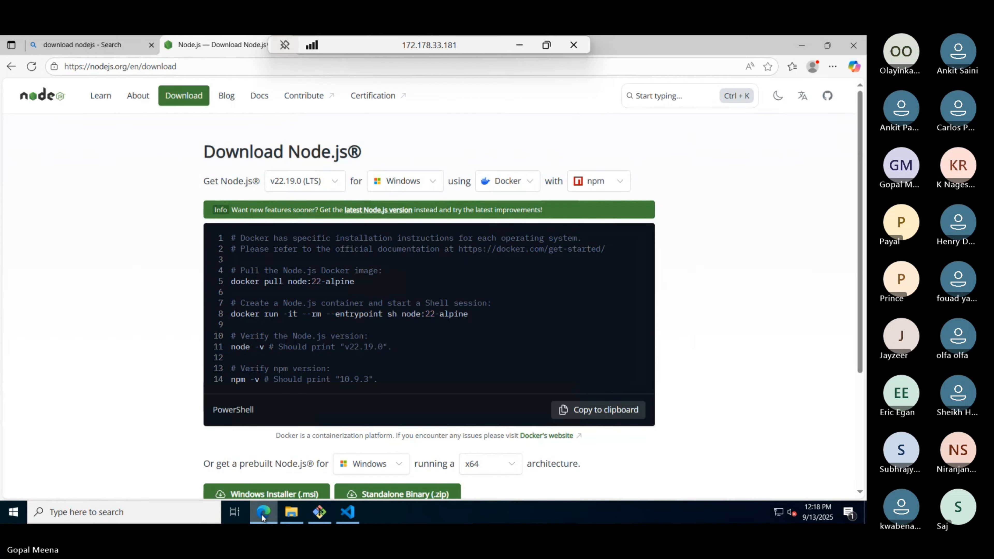
{"action": "left_click", "coordinate": [263, 512]}
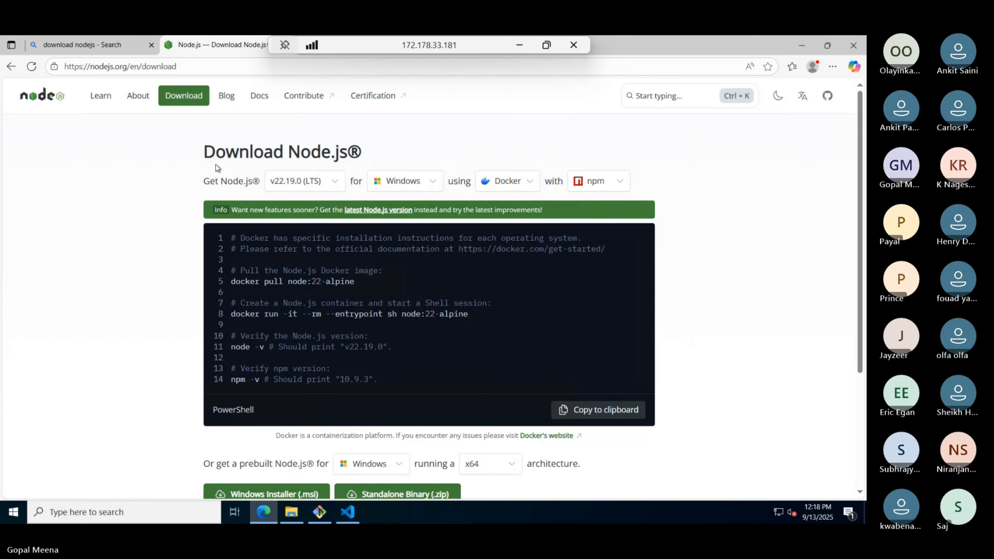
{"action": "left_click", "coordinate": [152, 45]}
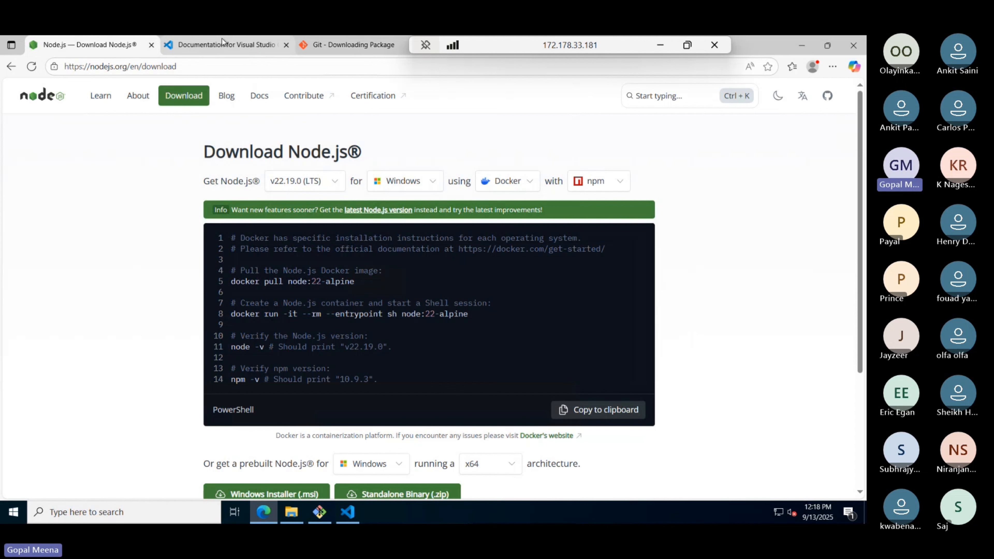
- Enter the Microsoft account e-mail in Git Credential Manager and continue
{"action": "key", "text": "alt+Tab"}
{"action": "key", "text": "alt+Tab"}
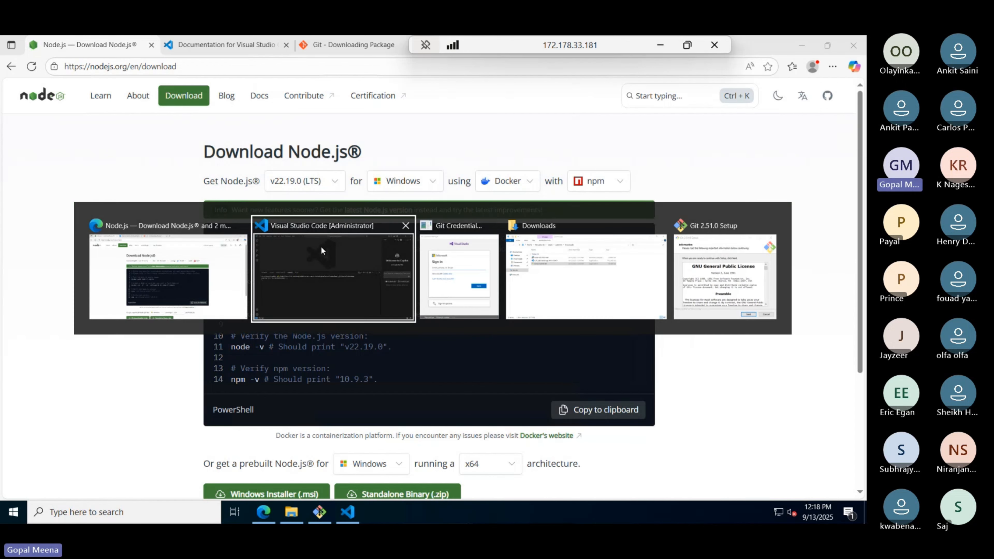
{"action": "left_click", "coordinate": [135, 189]}
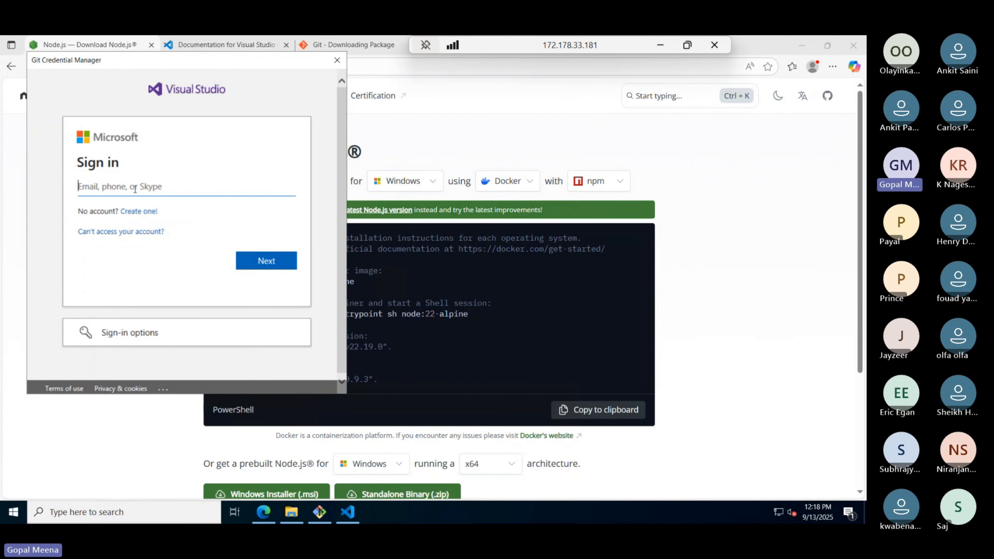
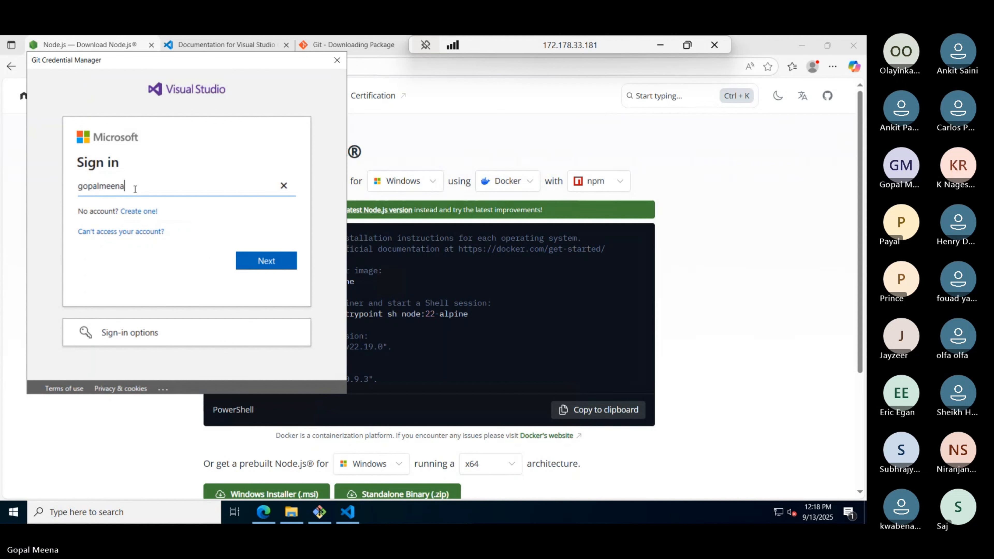
{"action": "left_click", "coordinate": [268, 264]}
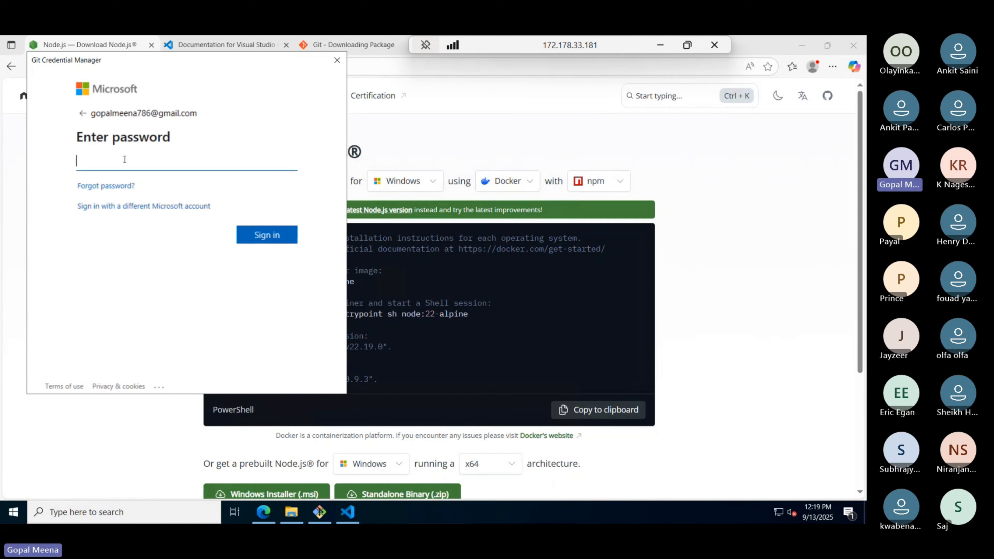
- Enter the account password and sign in so the clone authenticates
{"action": "type", "text": "••"}
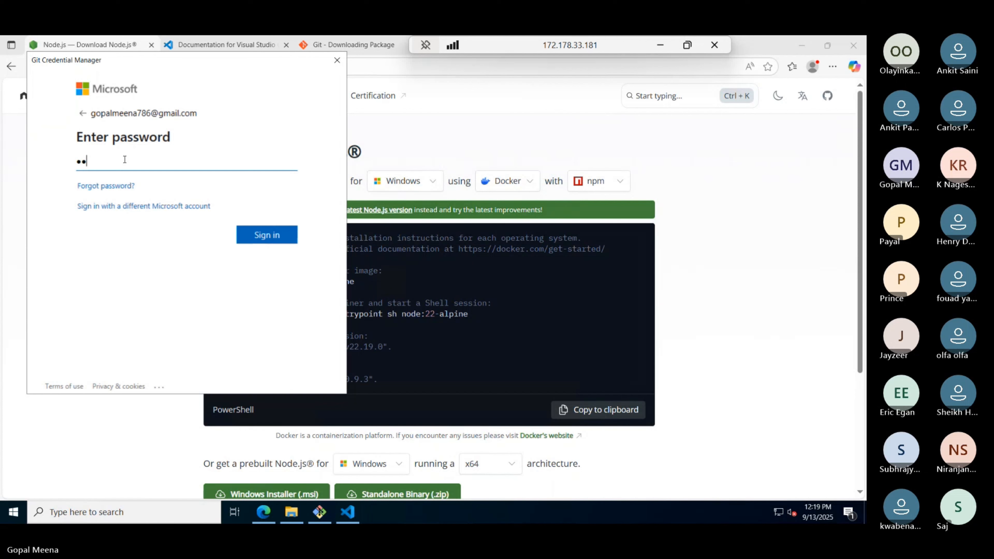
{"action": "type", "text": "••••••••••"}
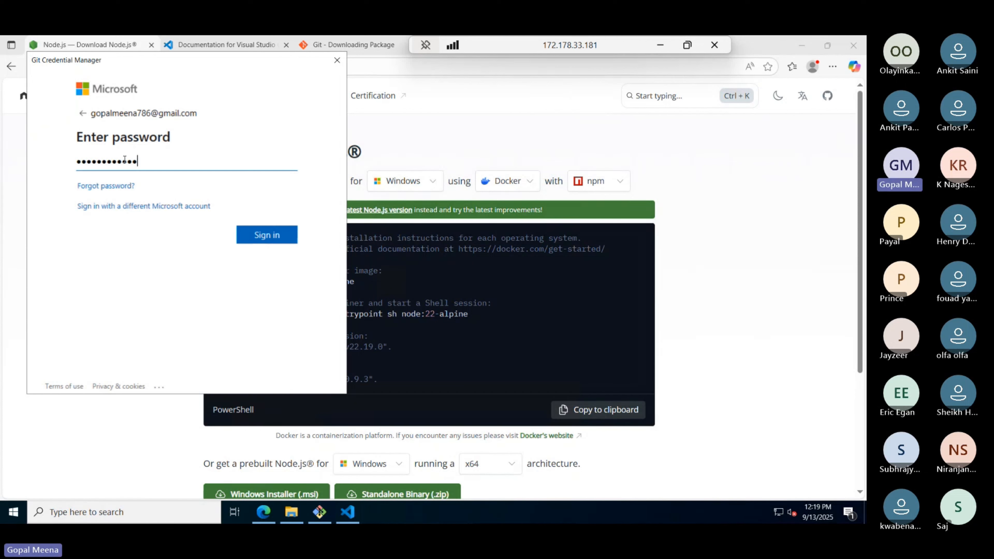
{"action": "left_click", "coordinate": [263, 237]}
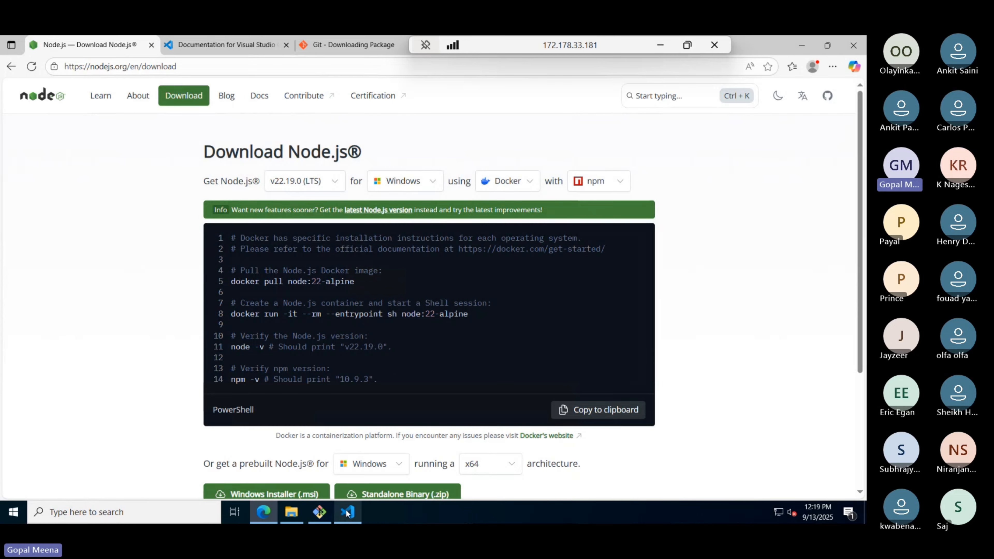
{"action": "left_click", "coordinate": [359, 511]}
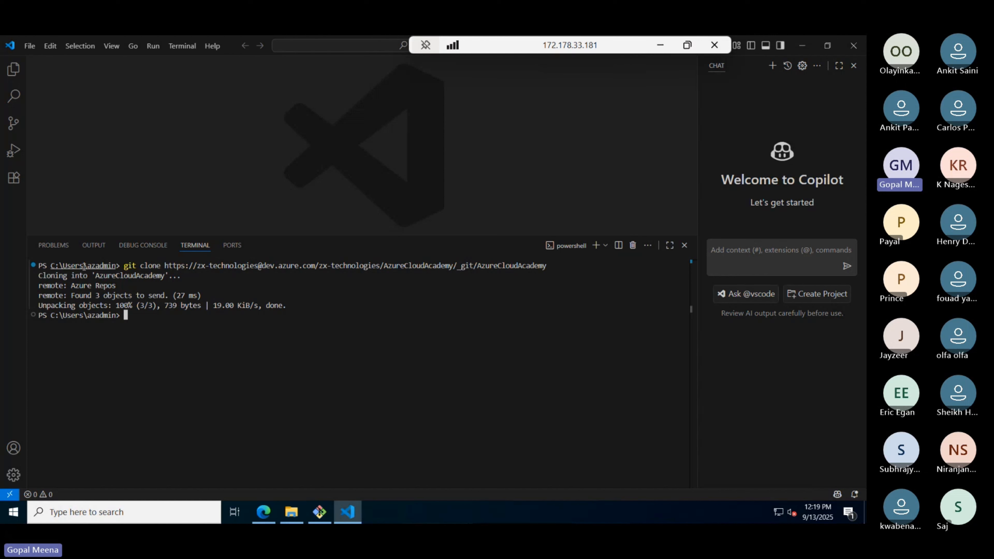
- Select the user folder path in the terminal prompt after the clone completes
{"action": "left_click_drag", "start_coordinate": [84, 266], "coordinate": [118, 266]}
- Start Open Folder from Explorer, cancel it, and check the user folder path in the terminal
{"action": "left_click", "coordinate": [13, 69]}
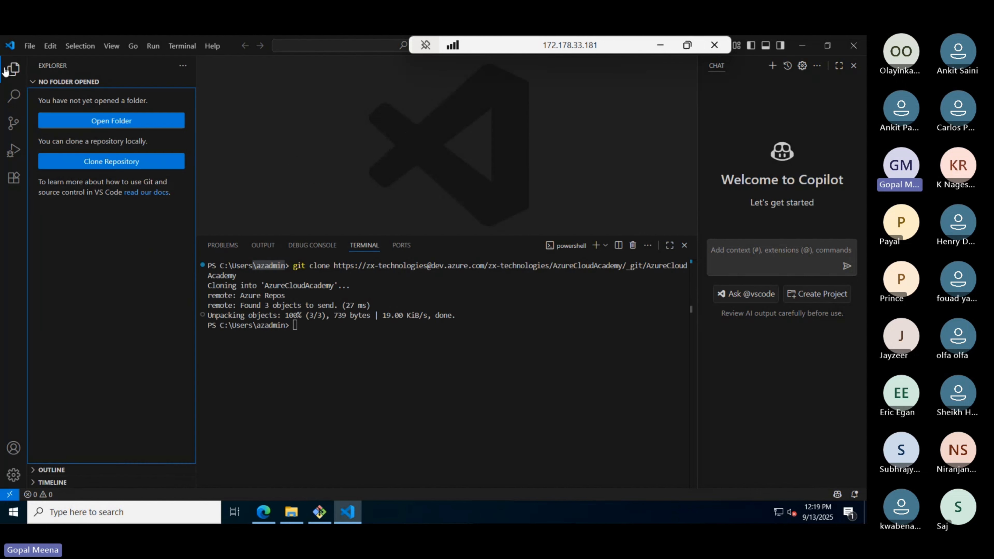
{"action": "left_click", "coordinate": [94, 119]}
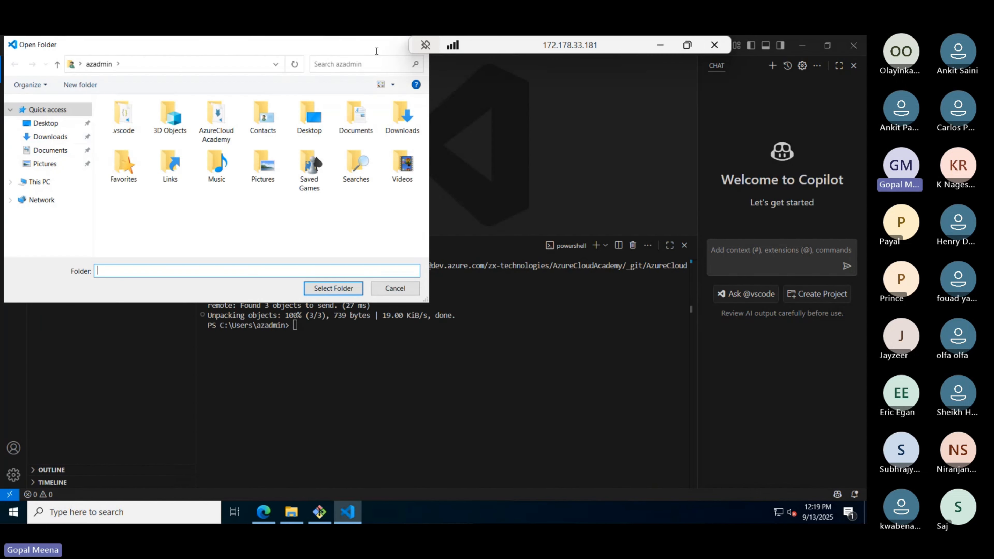
{"action": "left_click_drag", "start_coordinate": [354, 49], "coordinate": [363, 96]}
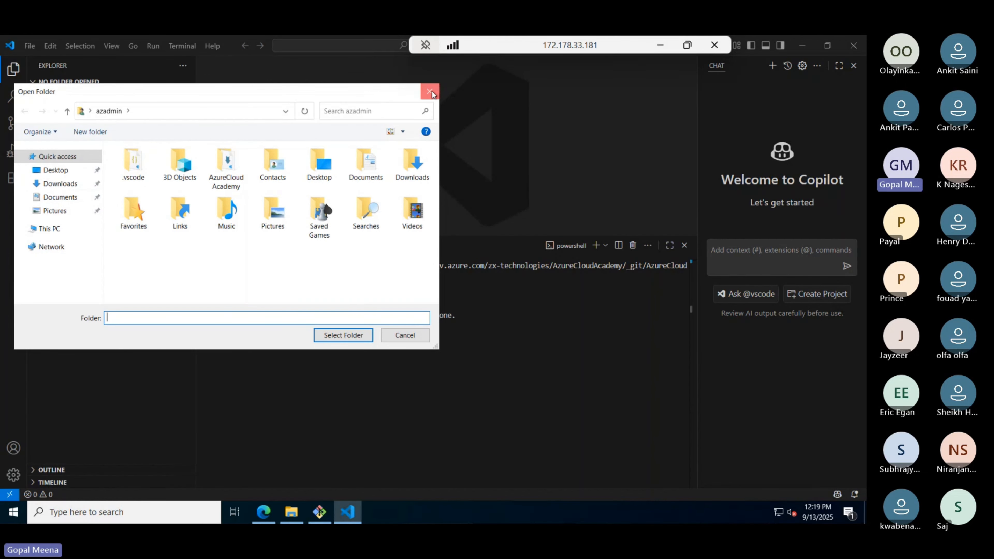
{"action": "left_click", "coordinate": [430, 92]}
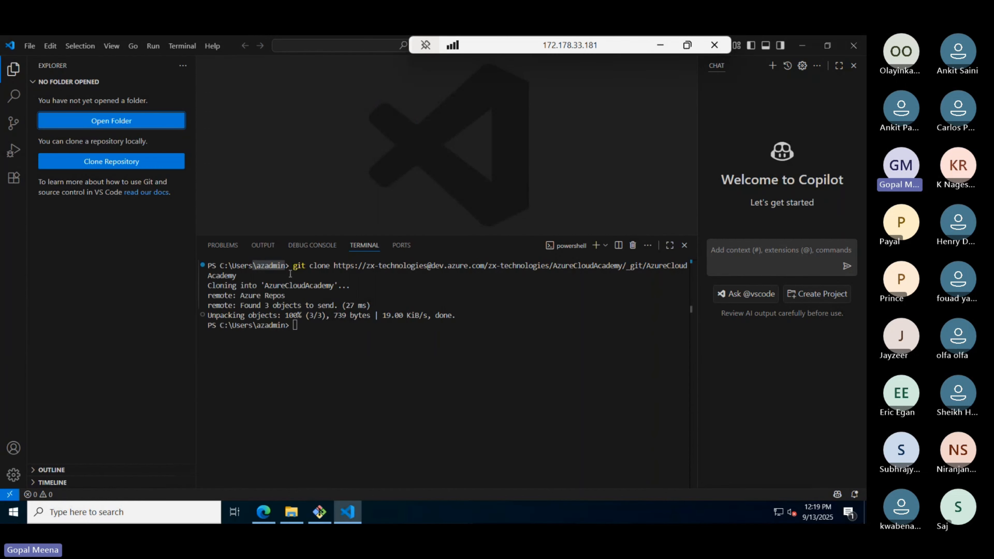
{"action": "left_click_drag", "start_coordinate": [290, 266], "coordinate": [220, 264]}
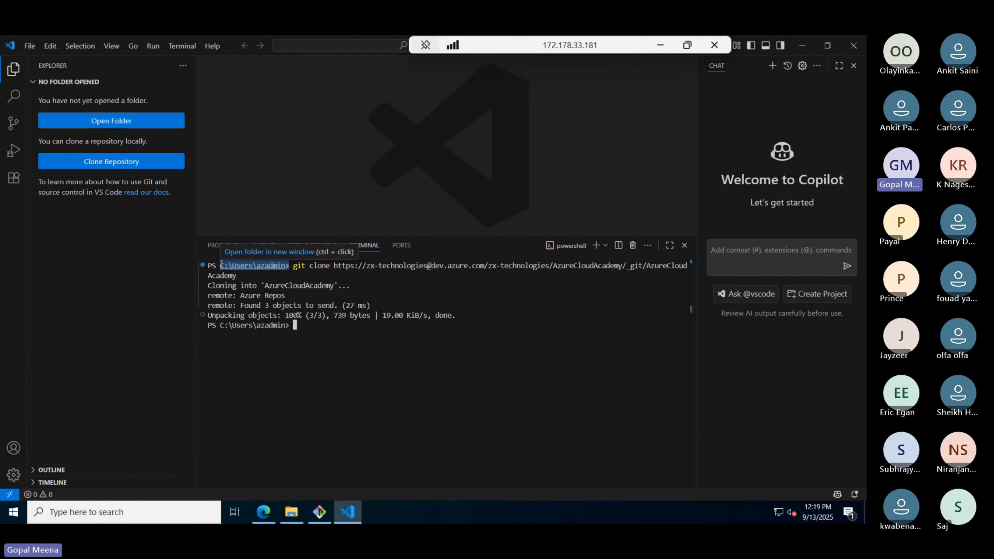
{"action": "left_click", "coordinate": [278, 277]}
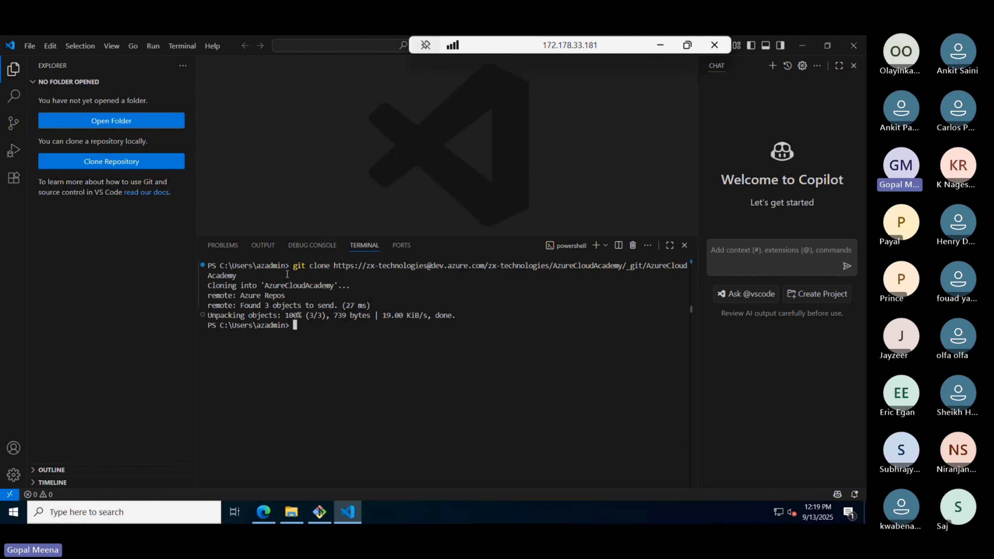
- Open C:\Users\<user>\AzureCloudAcademy as the workspace and trust its authors
{"action": "left_click", "coordinate": [109, 128]}
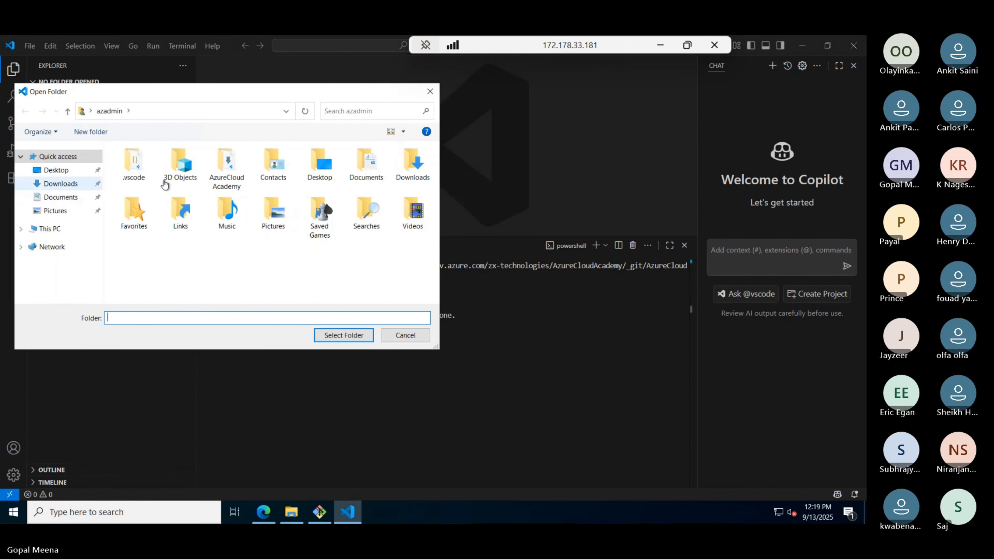
{"action": "left_click_drag", "start_coordinate": [177, 93], "coordinate": [510, 207]}
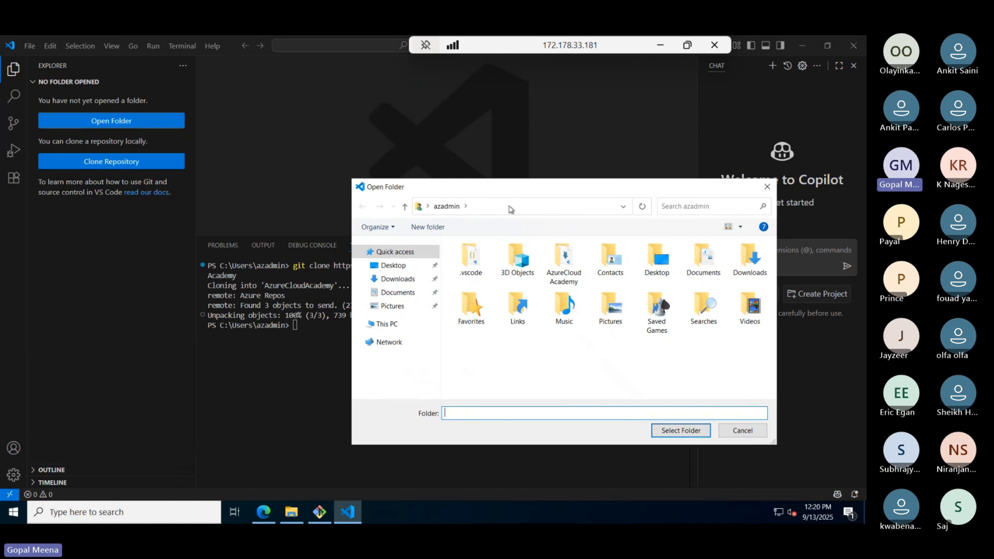
{"action": "left_click", "coordinate": [393, 323]}
{"action": "scroll", "coordinate": [477, 328], "scroll_direction": "down", "scroll_amount": 3}
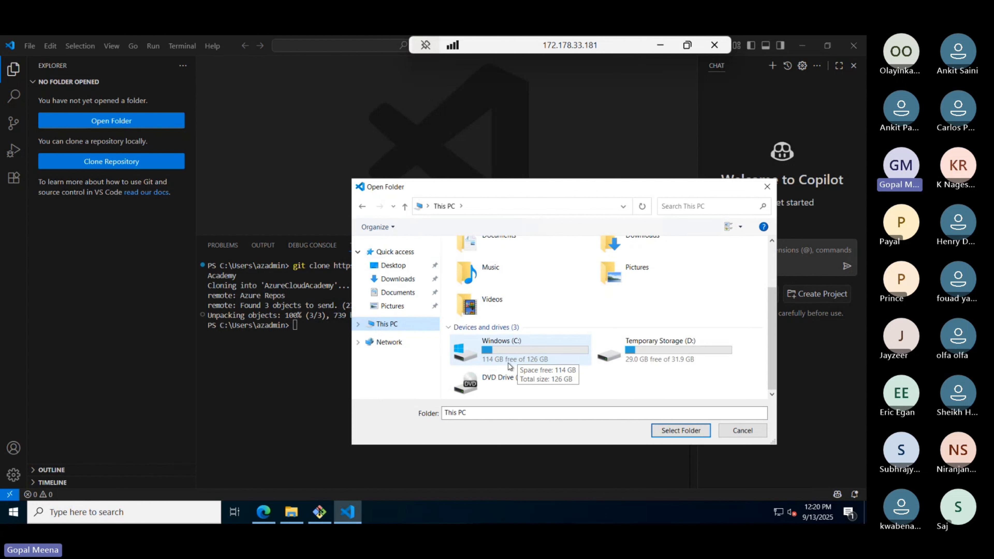
{"action": "left_click", "coordinate": [505, 355]}
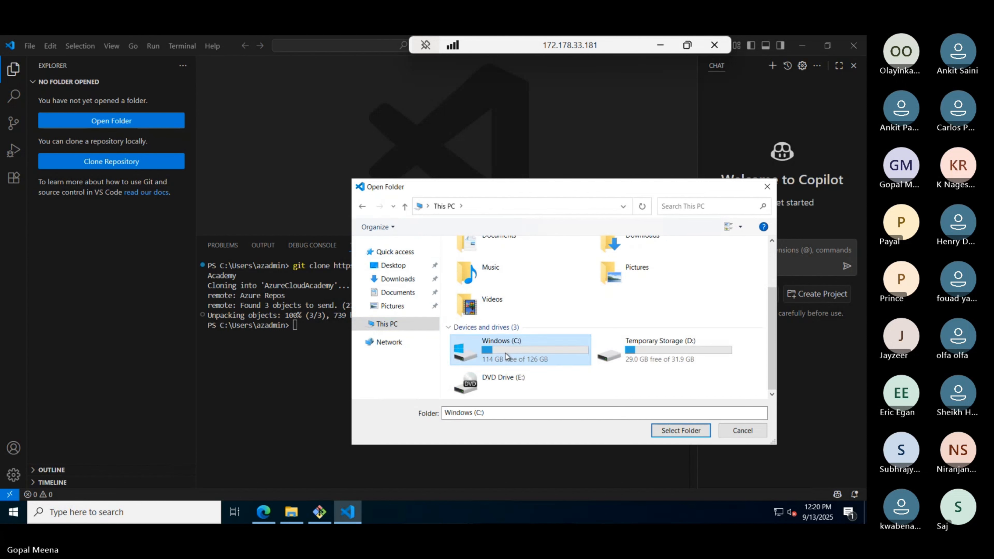
{"action": "double_click", "coordinate": [504, 355]}
{"action": "double_click", "coordinate": [471, 334]}
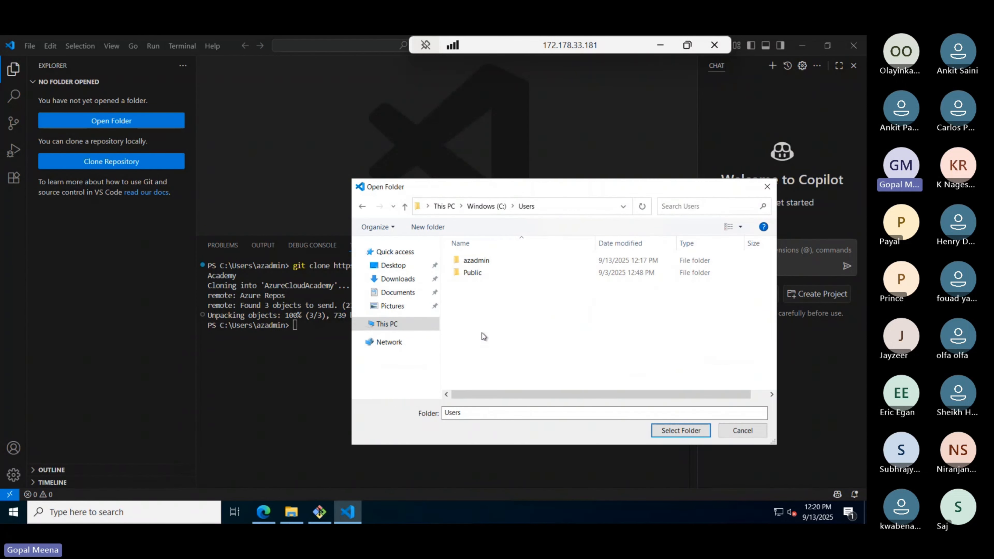
{"action": "double_click", "coordinate": [480, 261]}
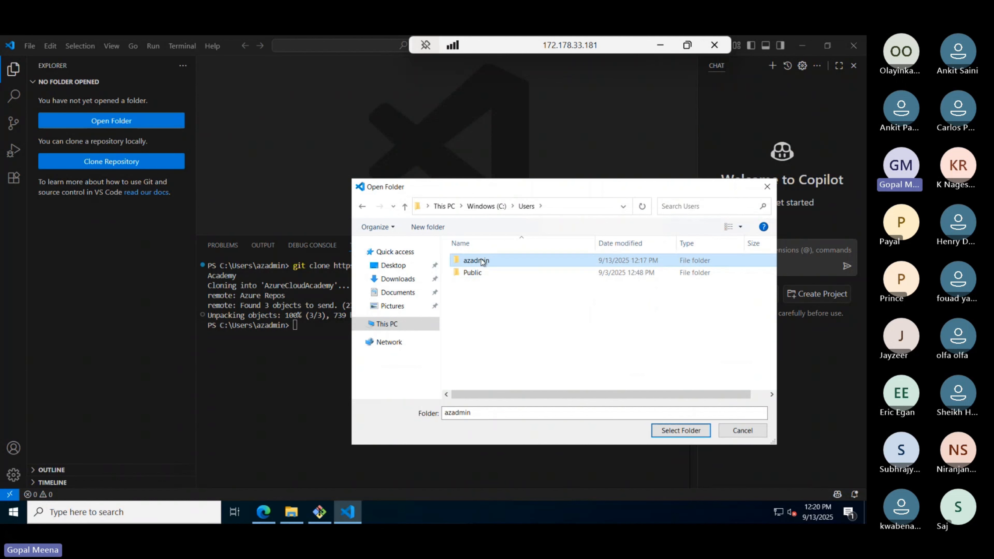
{"action": "double_click", "coordinate": [485, 285]}
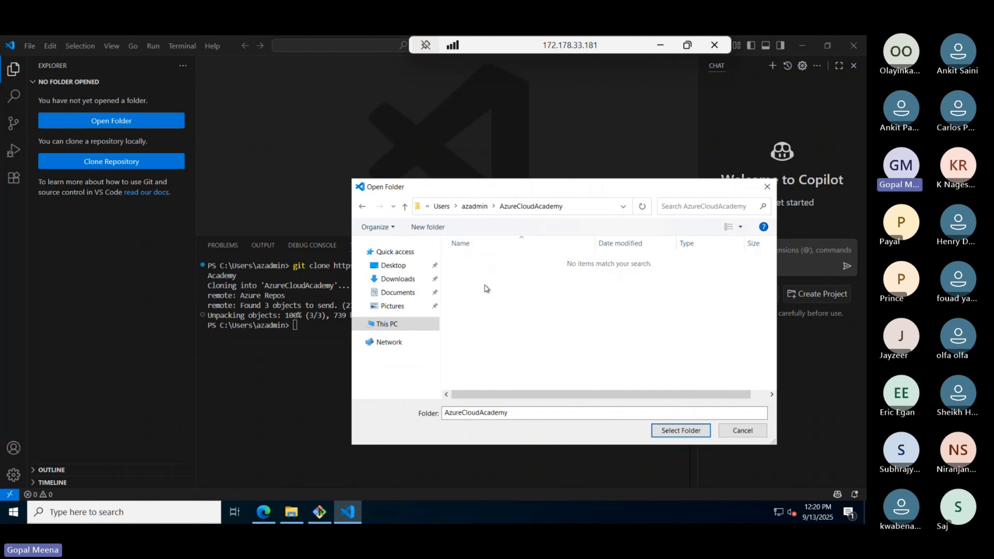
{"action": "left_click", "coordinate": [699, 430]}
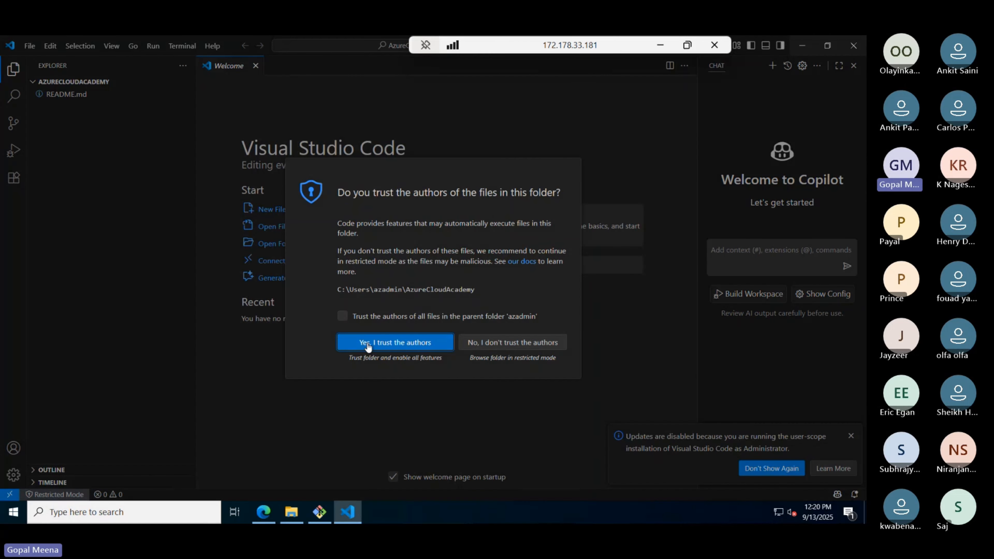
{"action": "left_click", "coordinate": [367, 343]}
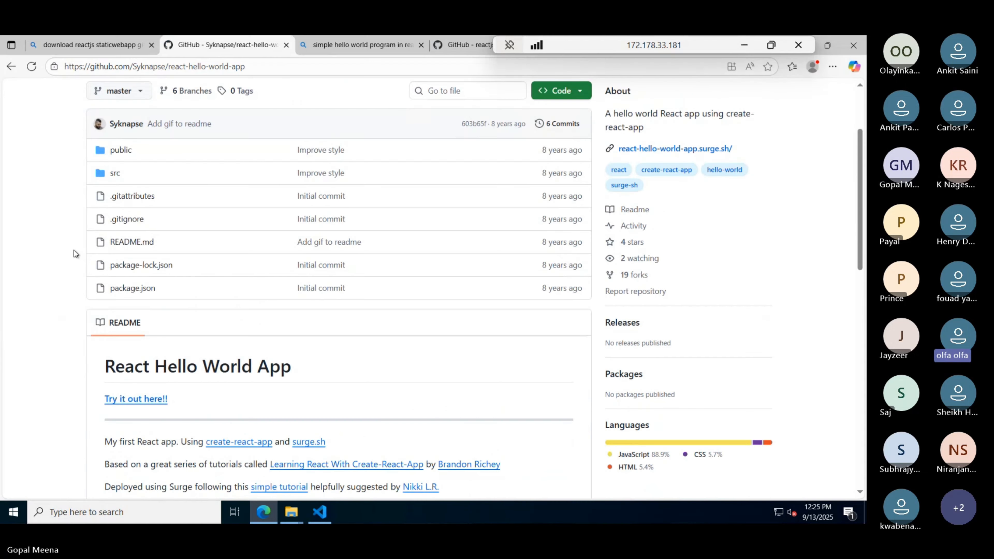
- Download react-hello-world-app as a ZIP from GitHub and show it in the Downloads folder
{"action": "scroll", "coordinate": [75, 254], "scroll_direction": "down", "scroll_amount": 5}
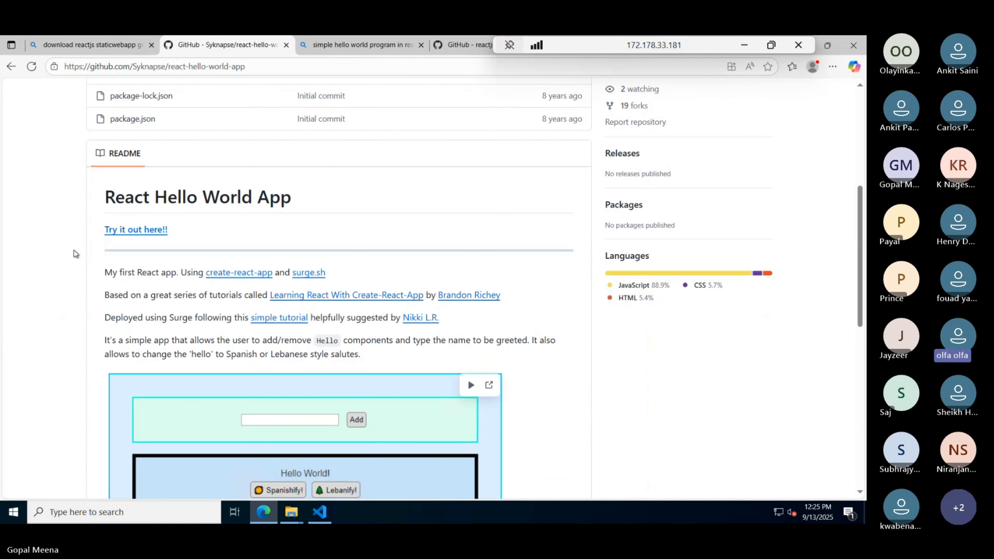
{"action": "scroll", "coordinate": [75, 254], "scroll_direction": "down", "scroll_amount": 10}
{"action": "scroll", "coordinate": [75, 254], "scroll_direction": "up", "scroll_amount": 8}
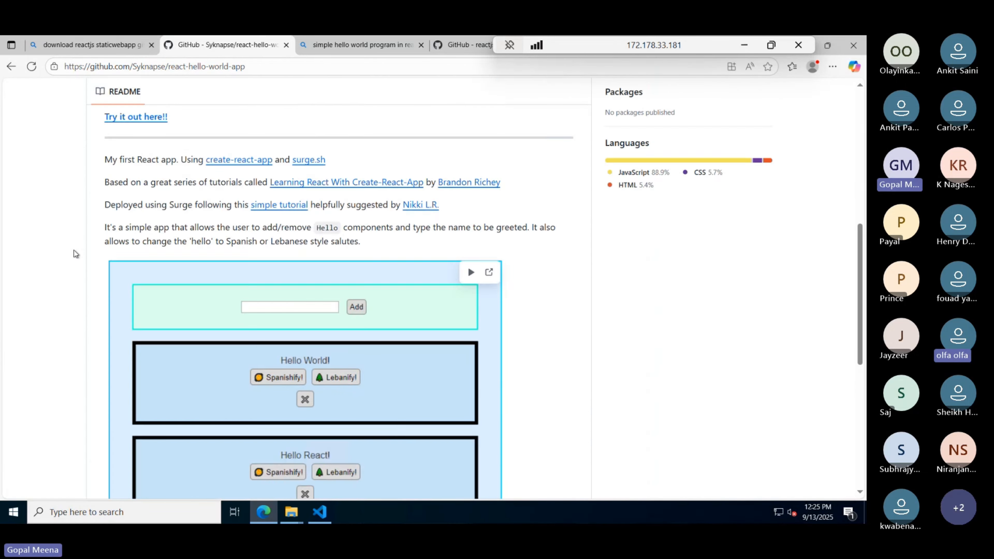
{"action": "scroll", "coordinate": [75, 254], "scroll_direction": "up", "scroll_amount": 8}
{"action": "left_click", "coordinate": [574, 203]}
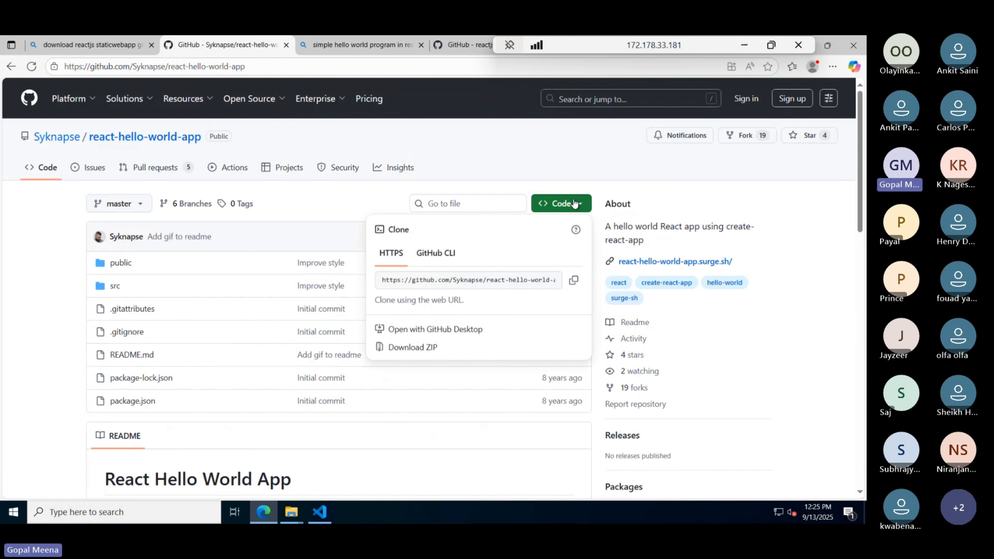
{"action": "left_click", "coordinate": [418, 349]}
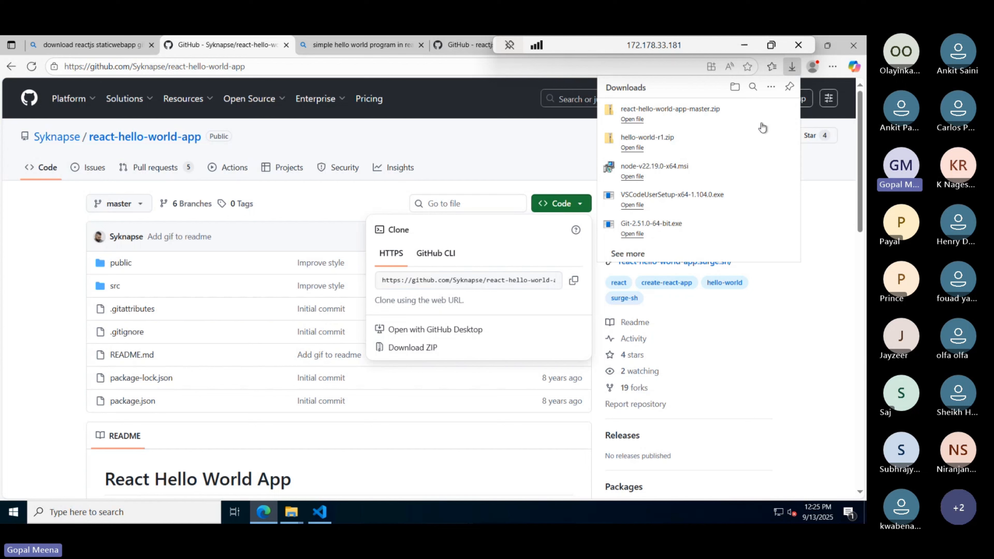
{"action": "left_click", "coordinate": [770, 112]}
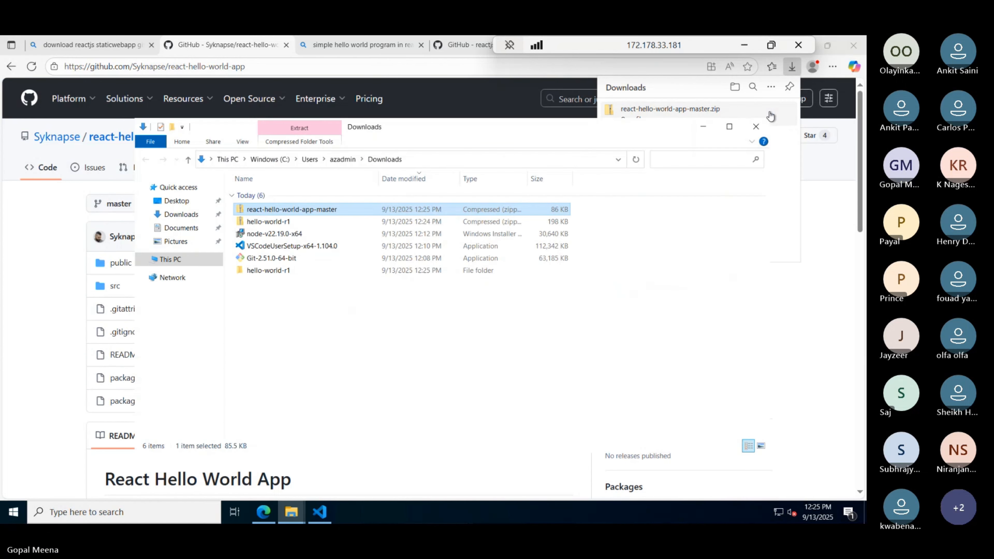
- Extract react-hello-world-app-master.zip and select all seven items in its inner folder
{"action": "right_click", "coordinate": [282, 212]}
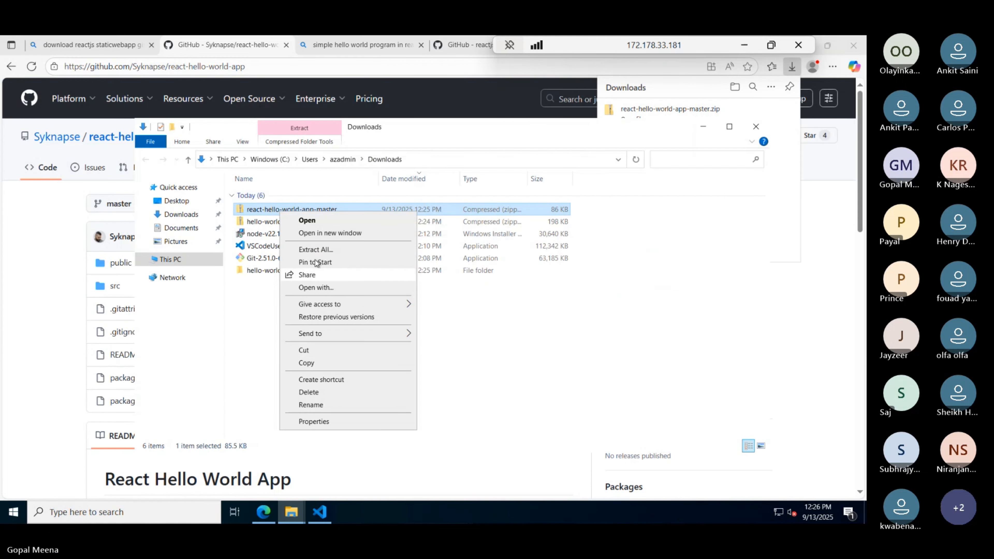
{"action": "left_click", "coordinate": [316, 249]}
{"action": "left_click", "coordinate": [511, 392]}
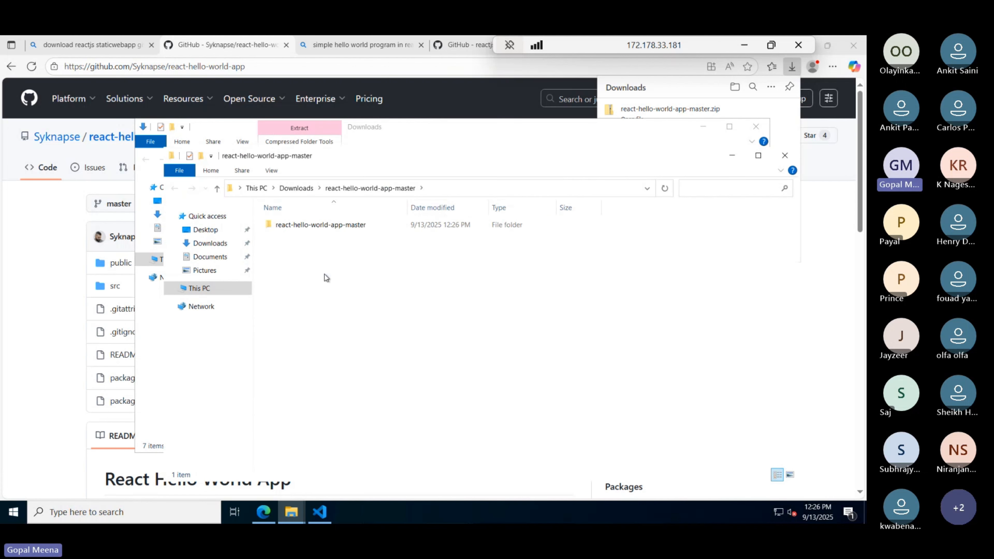
{"action": "double_click", "coordinate": [307, 228]}
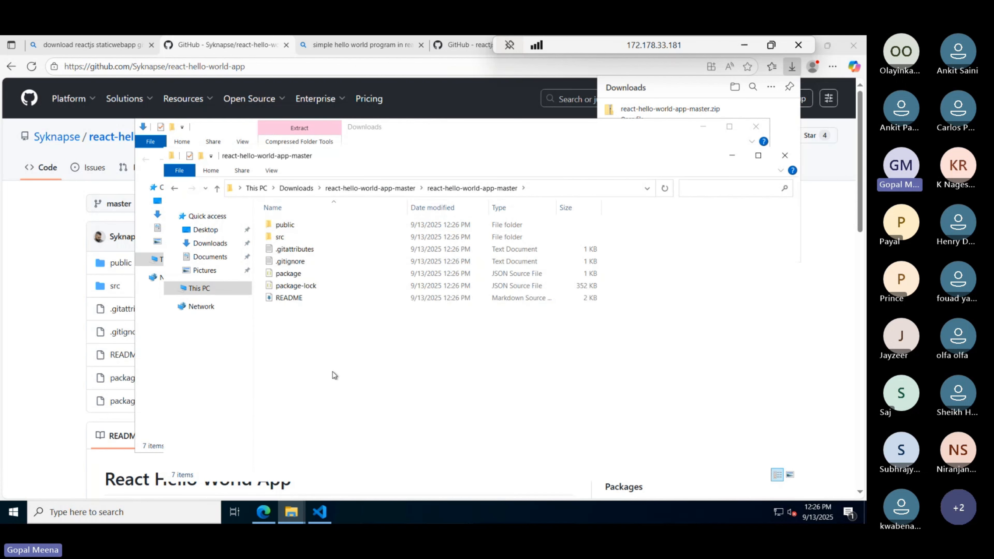
{"action": "key", "text": "ctrl+a"}
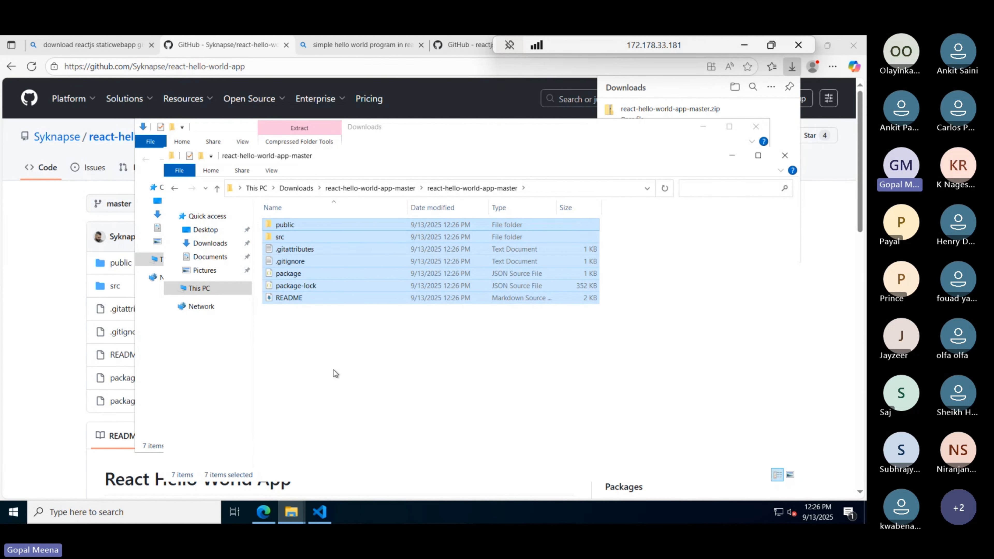
- Paste the project items into the AzureCloudAcademy folder, replacing existing files
{"action": "key", "text": "alt+Tab"}
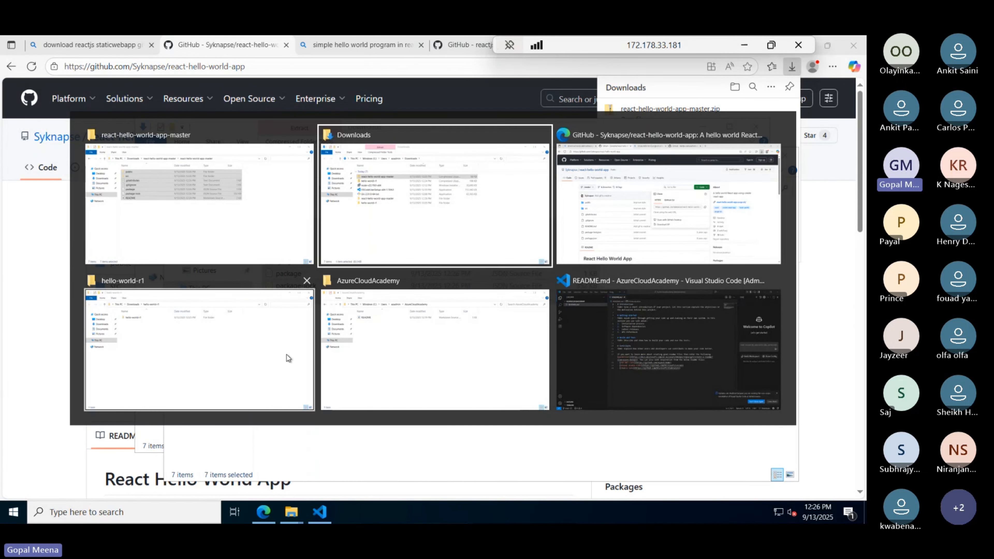
{"action": "left_click", "coordinate": [405, 364]}
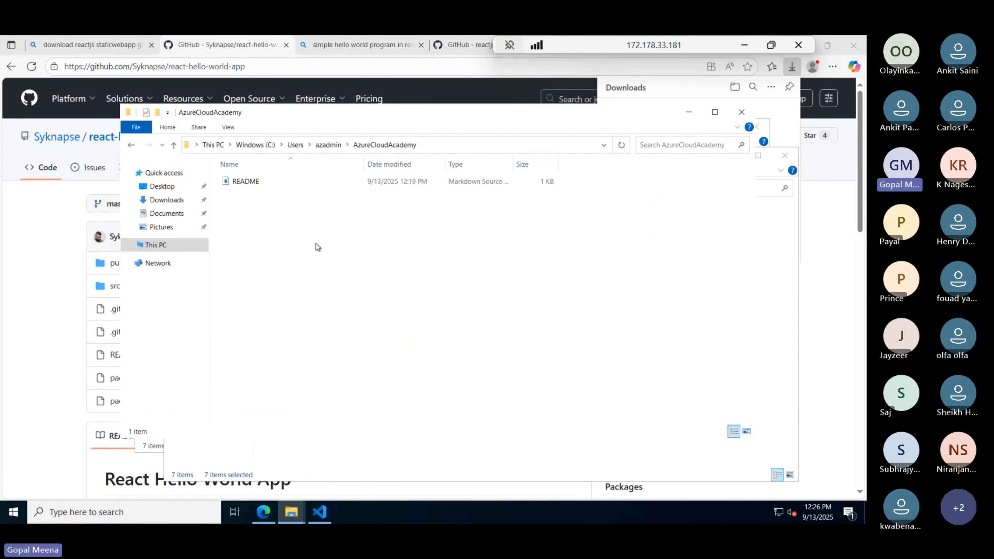
{"action": "key", "text": "ctrl+v"}
{"action": "left_click", "coordinate": [370, 214]}
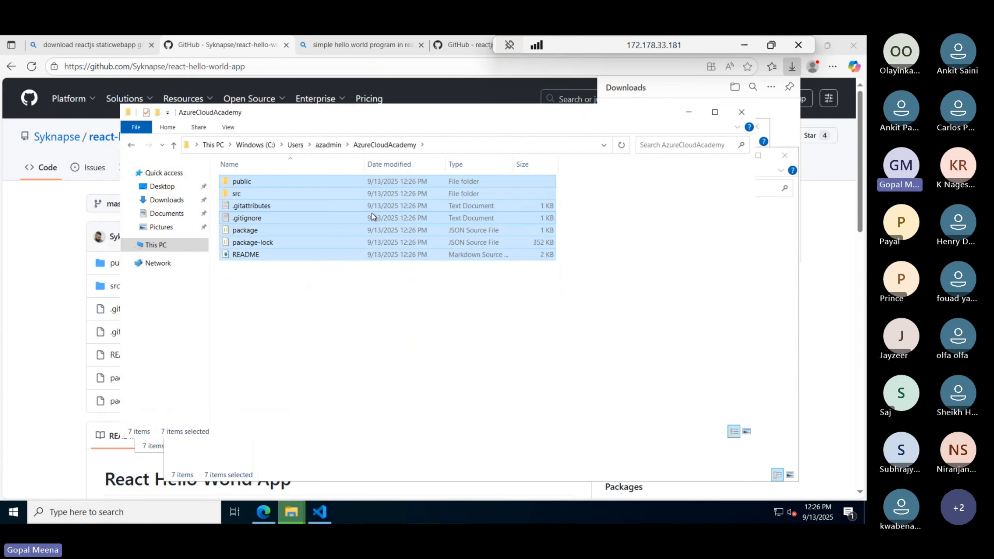
{"action": "left_click", "coordinate": [315, 310]}
{"action": "key", "text": "alt+Tab"}
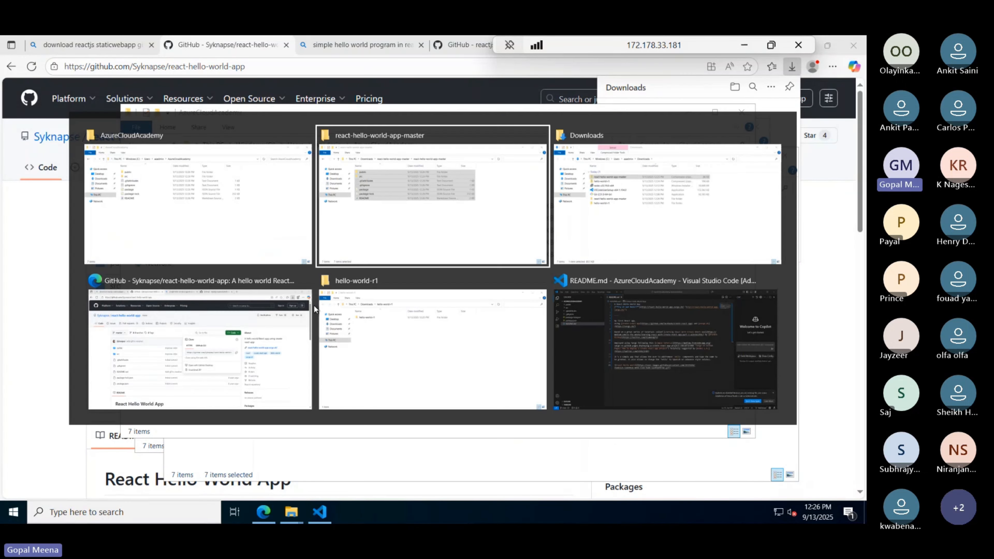
{"action": "key", "text": "alt+Tab"}
{"action": "key", "text": "alt+Tab"}
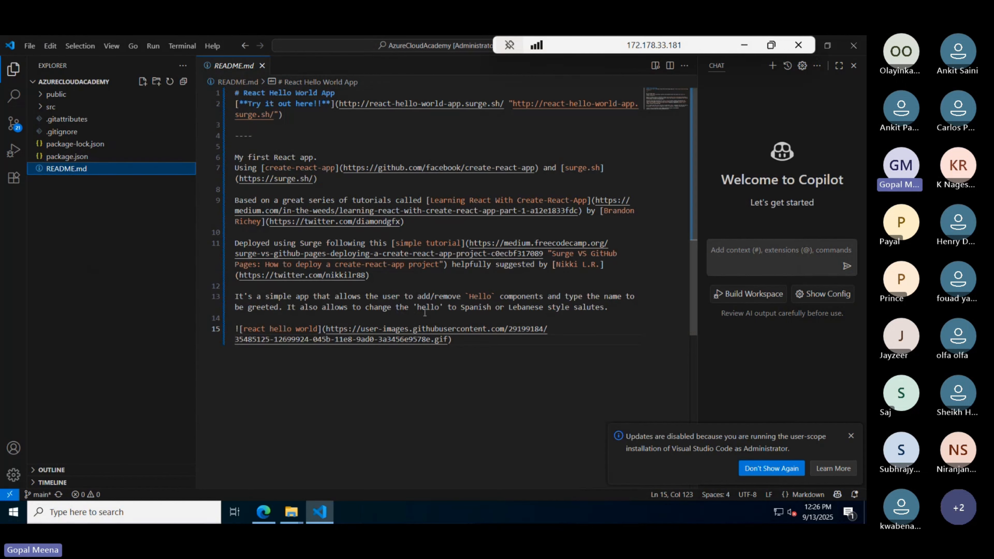
- Close README.md, peek into src, and open a new PowerShell terminal in the project
{"action": "left_click", "coordinate": [261, 65]}
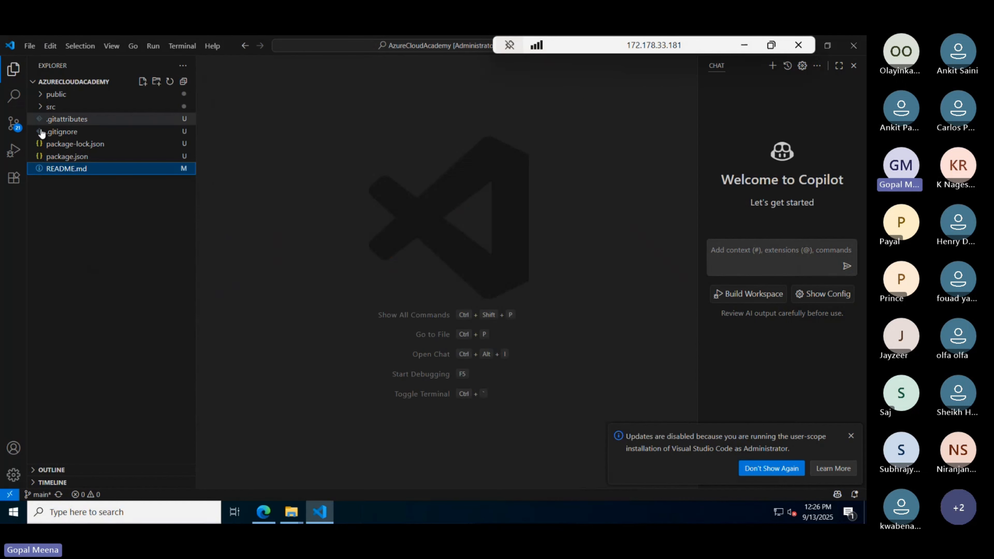
{"action": "left_click", "coordinate": [39, 108]}
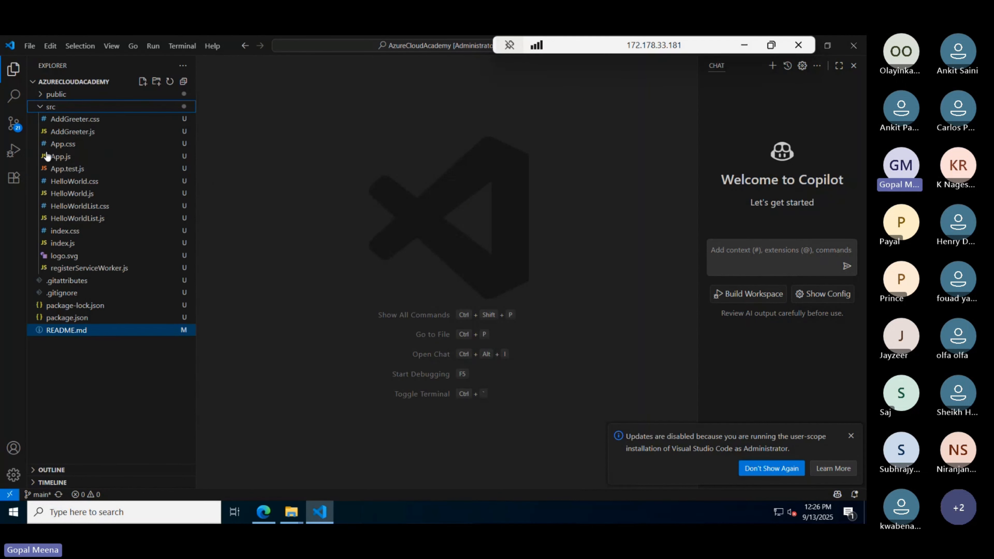
{"action": "left_click", "coordinate": [40, 111]}
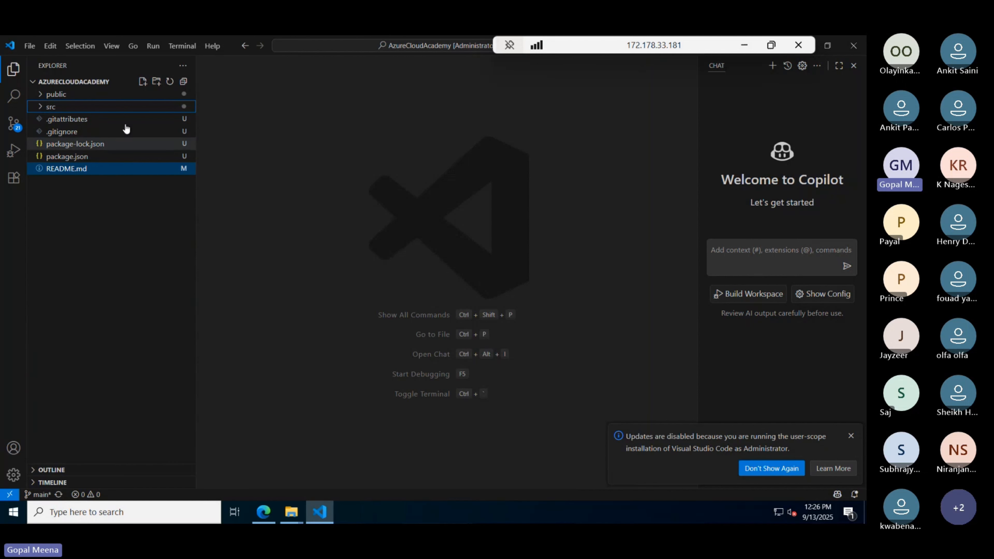
{"action": "left_click", "coordinate": [182, 46]}
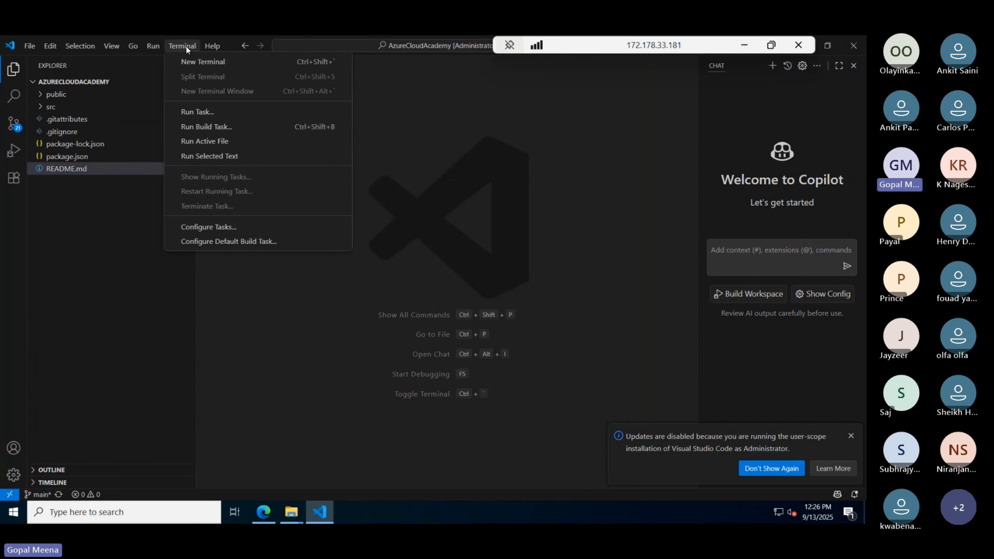
{"action": "left_click", "coordinate": [199, 62]}
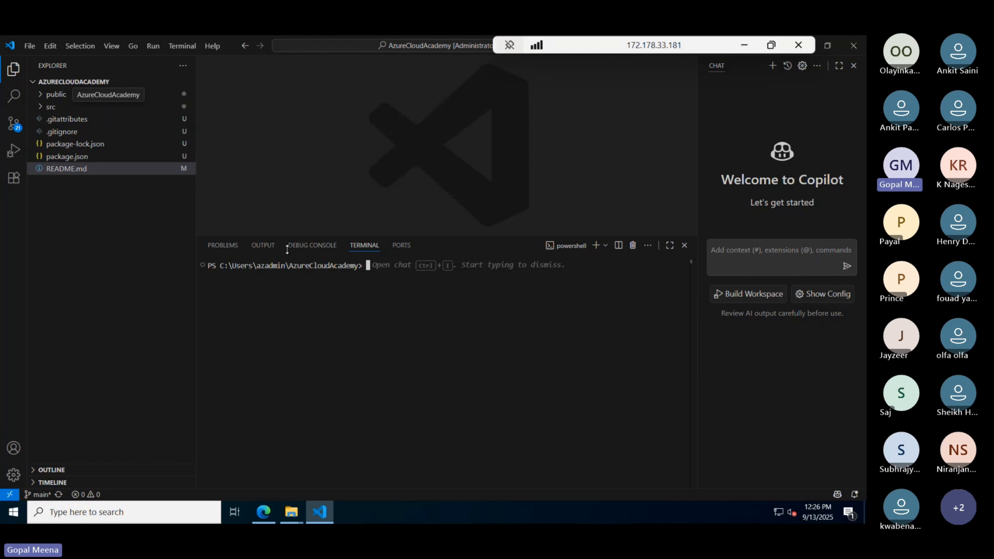
- Open package.json showing react ^16.2.0 and react-scripts 1.1.0 dependencies
{"action": "left_click_drag", "start_coordinate": [364, 268], "coordinate": [289, 266]}
{"action": "left_click", "coordinate": [403, 287]}
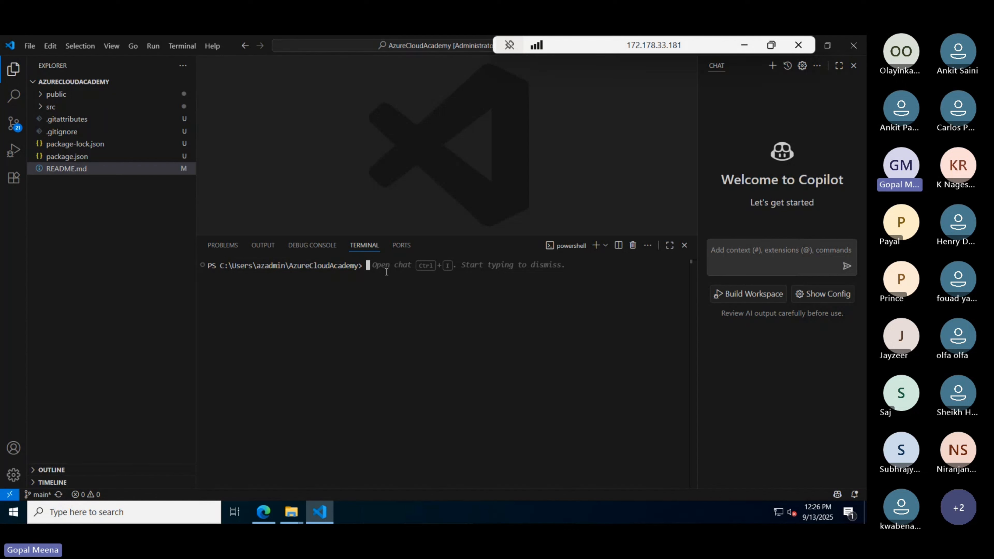
{"action": "left_click", "coordinate": [78, 156]}
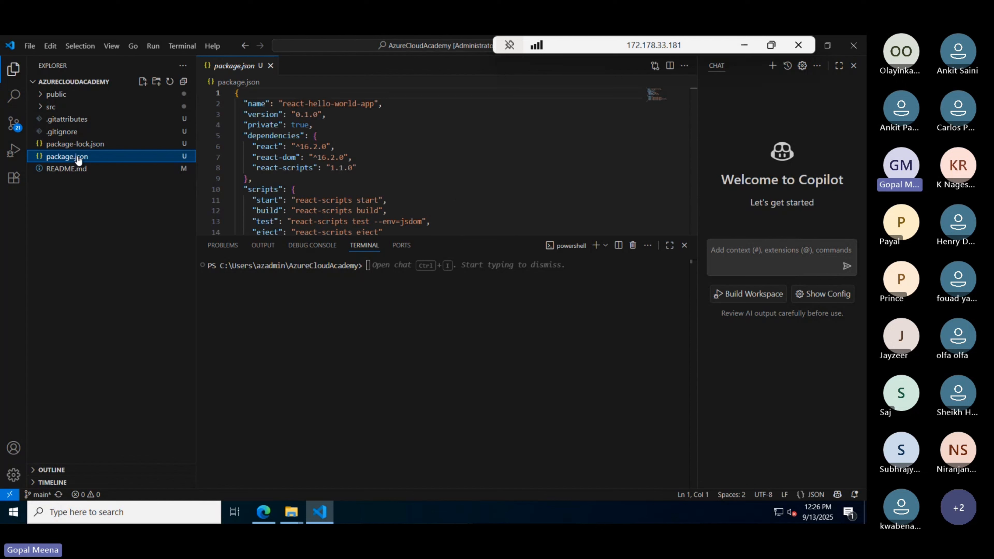
- Scroll to package.json's start, build, test and eject scripts, then focus the terminal
{"action": "scroll", "coordinate": [296, 194], "scroll_direction": "down", "scroll_amount": 2}
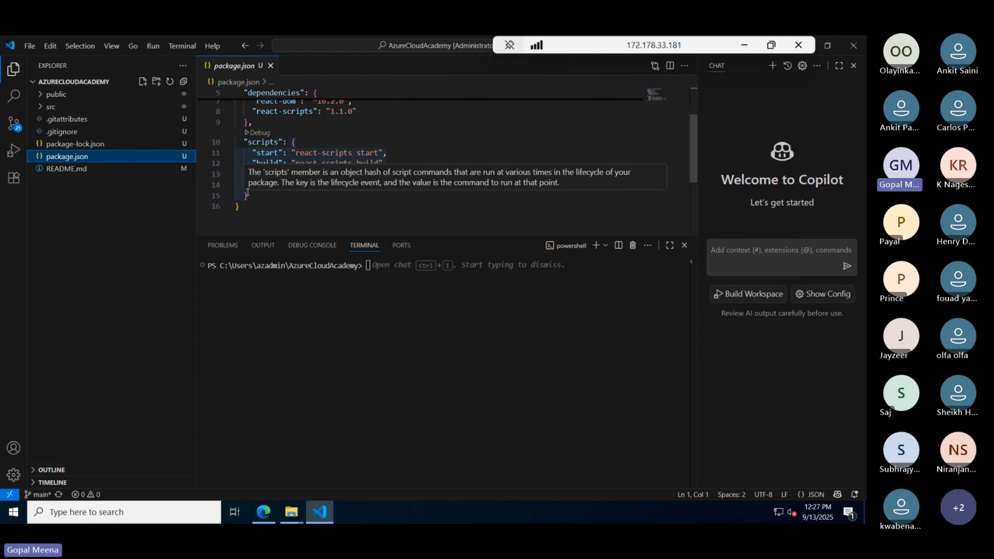
{"action": "left_click", "coordinate": [267, 203]}
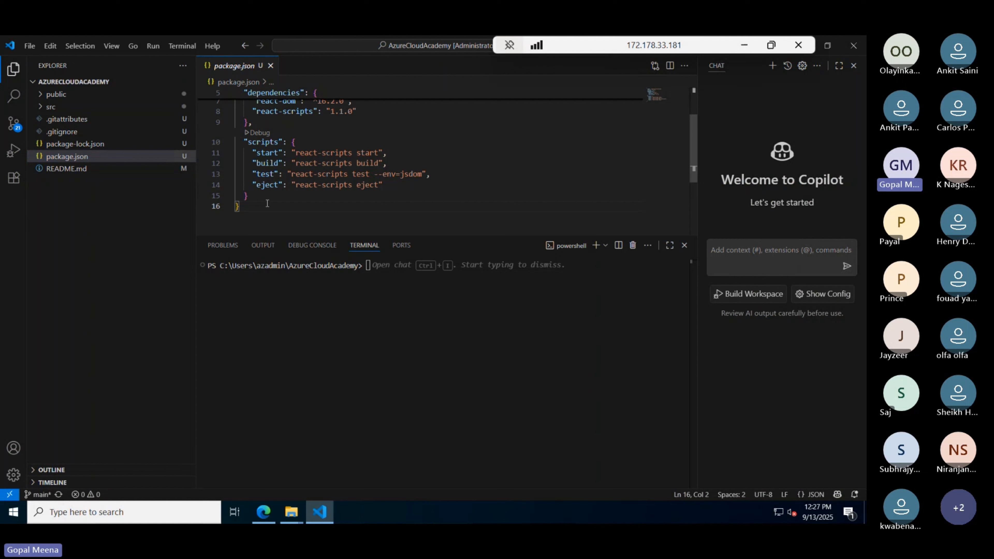
{"action": "left_click", "coordinate": [393, 284]}
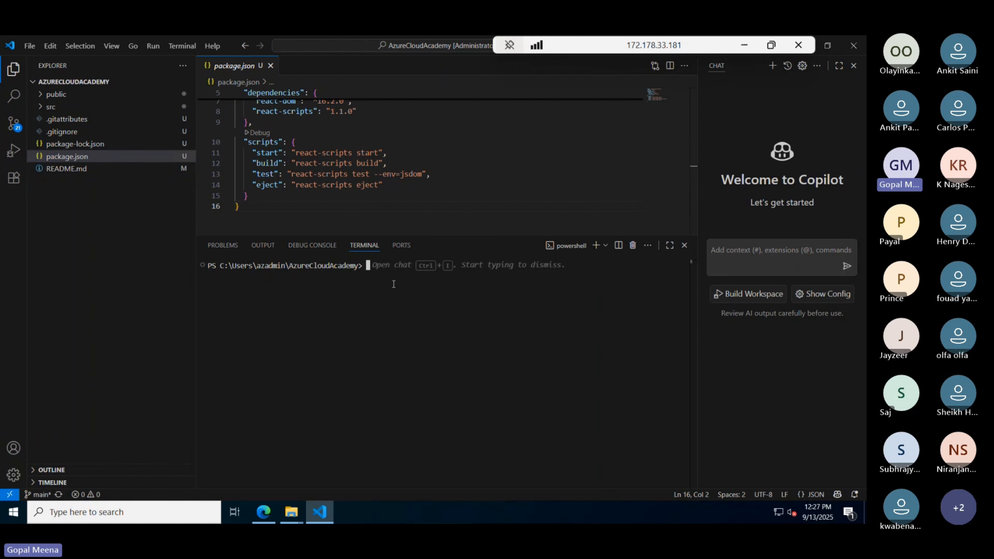
- Run npm install in the AzureCloudAcademy terminal, then leave the remote session
{"action": "type", "text": "npm "}
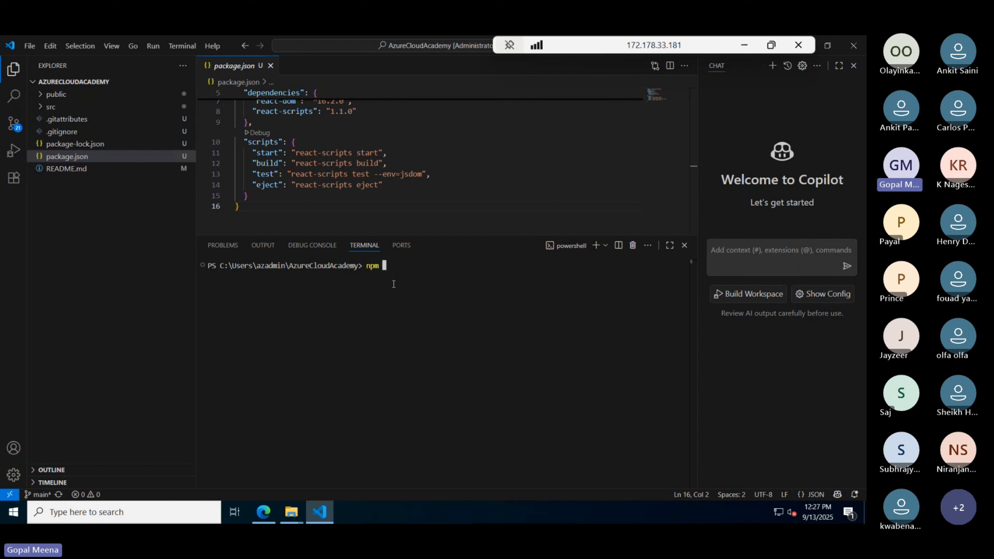
{"action": "type", "text": "install"}
{"action": "key", "text": "Return"}
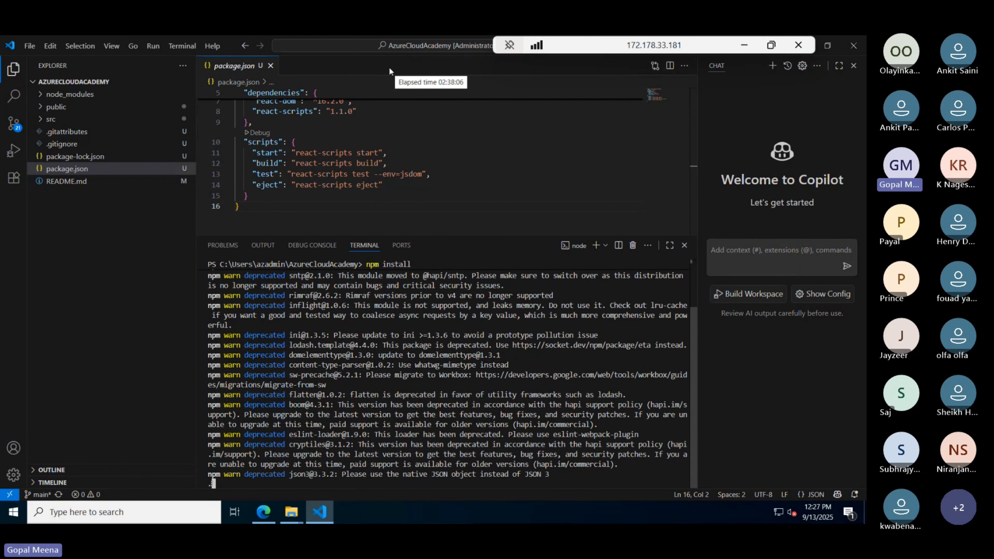
{"action": "key", "text": "alt+Tab"}
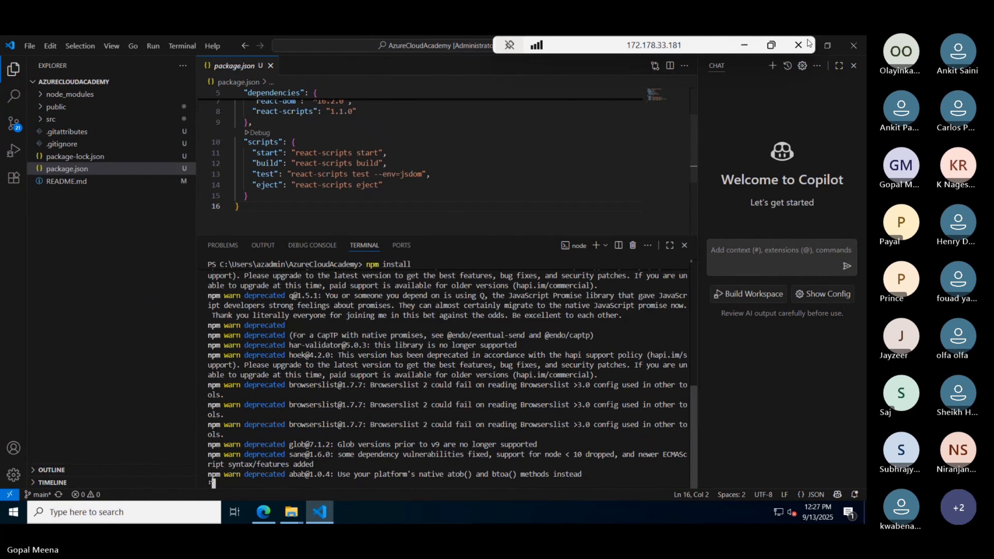
{"action": "key", "text": "alt+Tab"}
- Bring up the Teams meeting and view its Record and transcribe options under More actions
{"action": "mouse_move", "coordinate": [606, 513]}
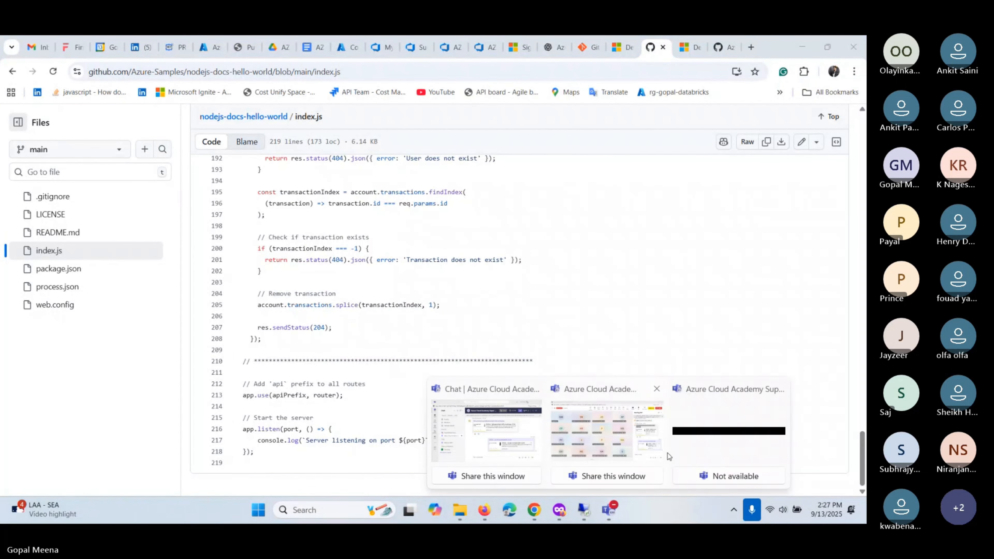
{"action": "left_click", "coordinate": [608, 434]}
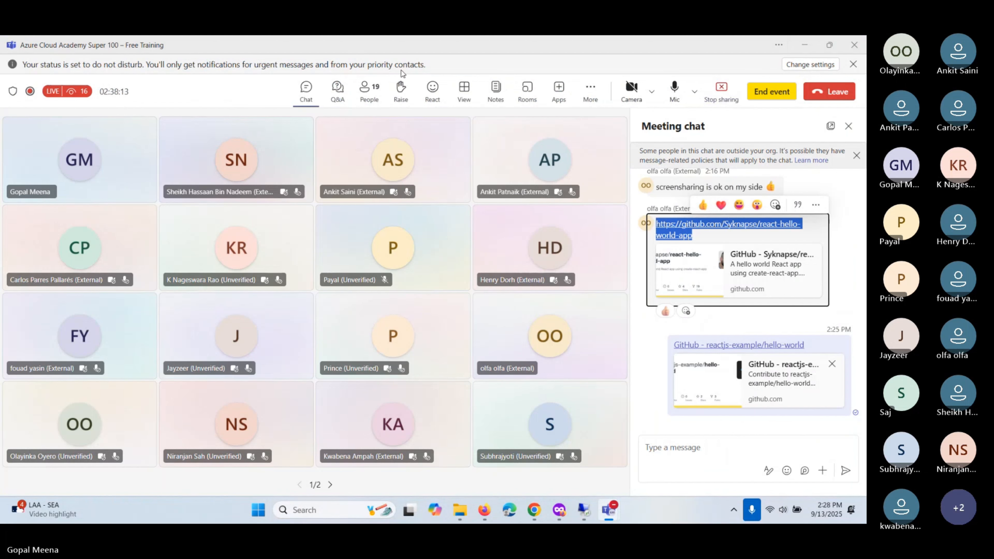
{"action": "left_click", "coordinate": [590, 89]}
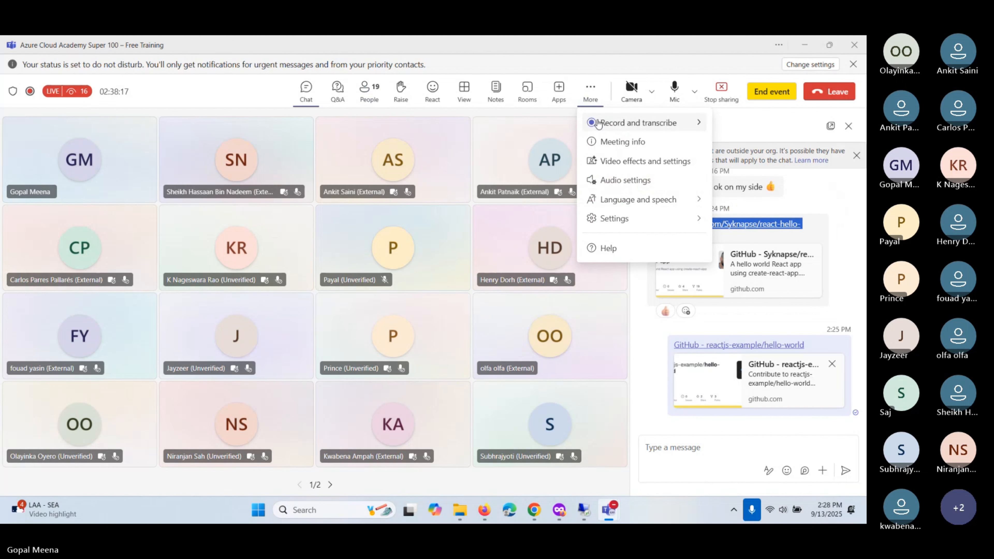
{"action": "left_click", "coordinate": [665, 124]}
- Dismiss the meeting menu and return to the remote VS Code window showing npm install output
{"action": "left_click", "coordinate": [470, 144]}
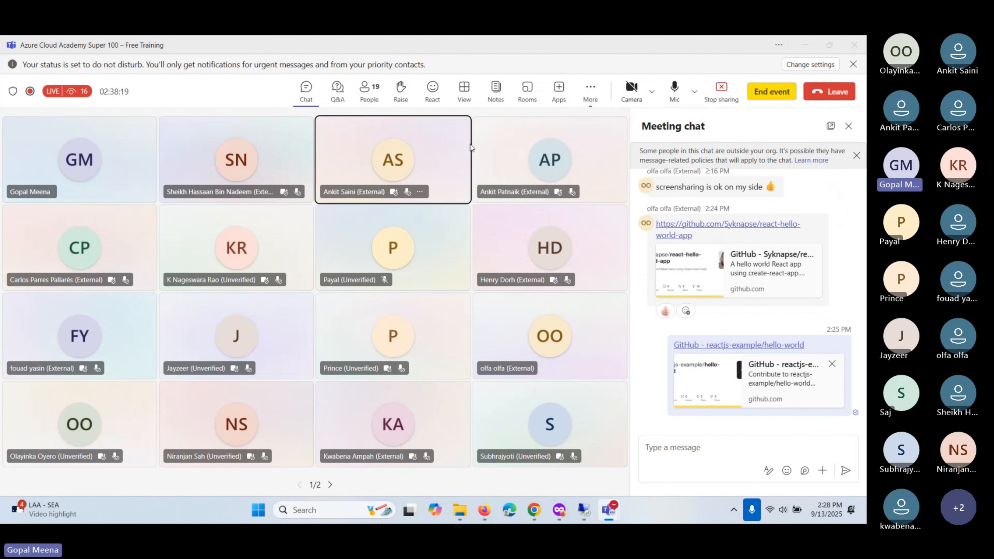
{"action": "key", "text": "alt+Tab"}
{"action": "left_click", "coordinate": [332, 250]}
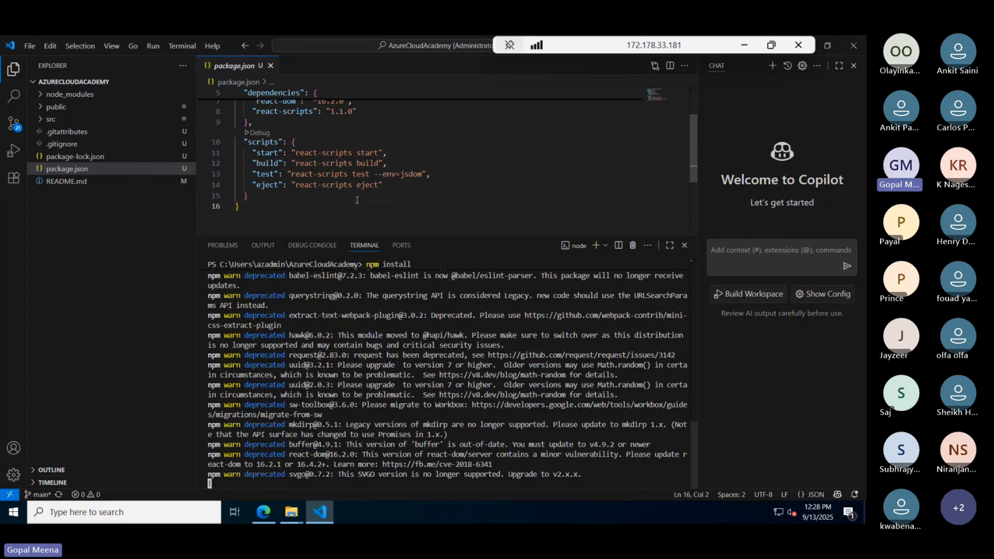
{"action": "scroll", "coordinate": [357, 200], "scroll_direction": "up", "scroll_amount": 2}
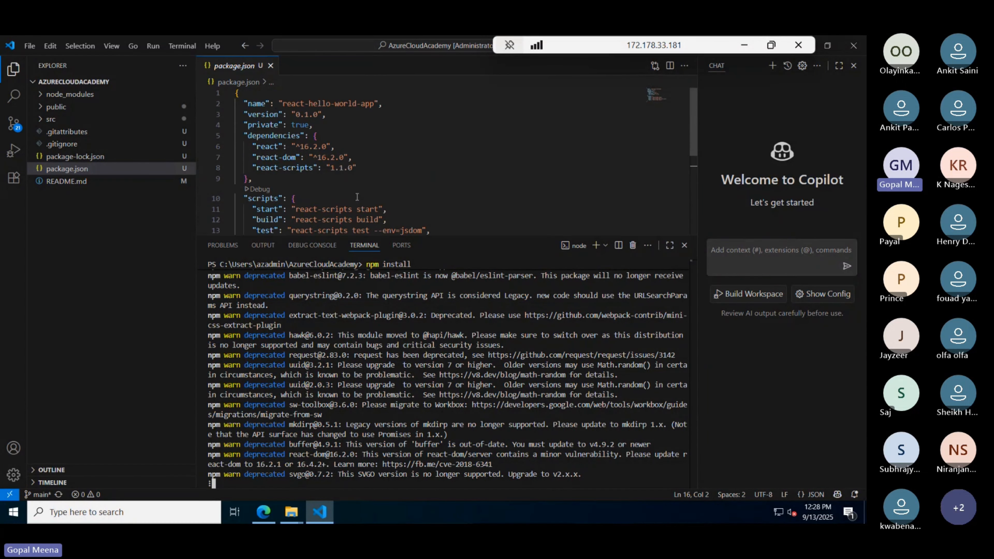
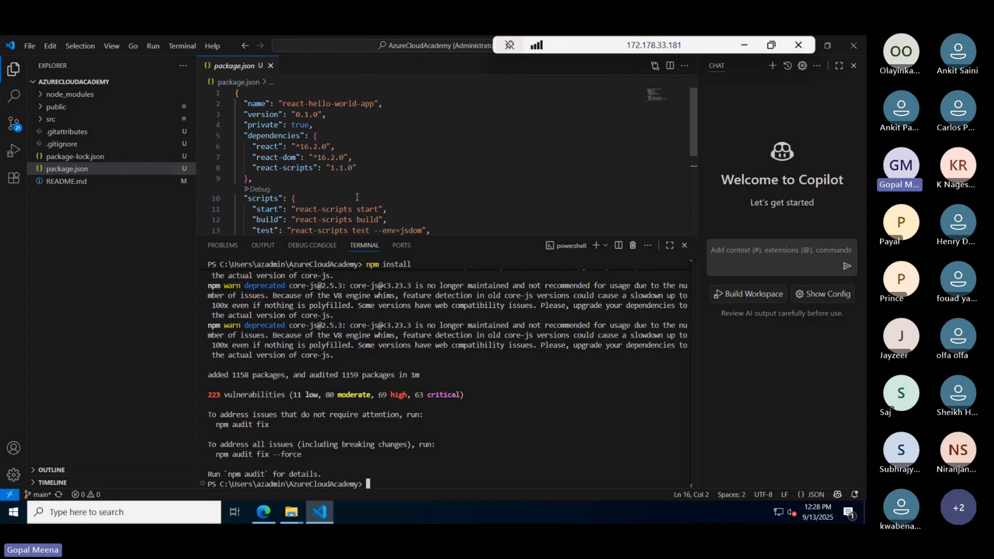
- Start the React hello-world dev server by running npm start in the terminal
{"action": "left_click", "coordinate": [281, 179]}
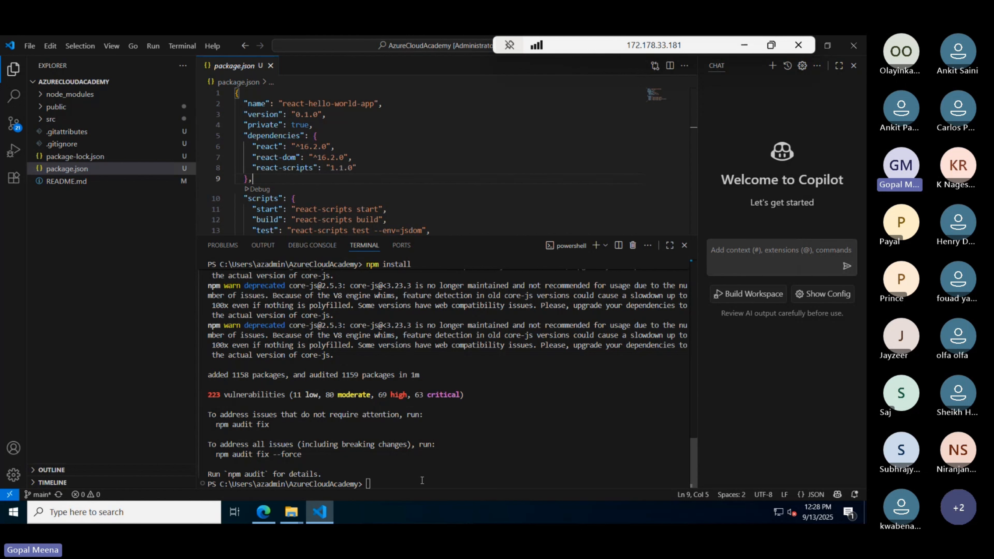
{"action": "left_click", "coordinate": [447, 457]}
{"action": "type", "text": "npm start"}
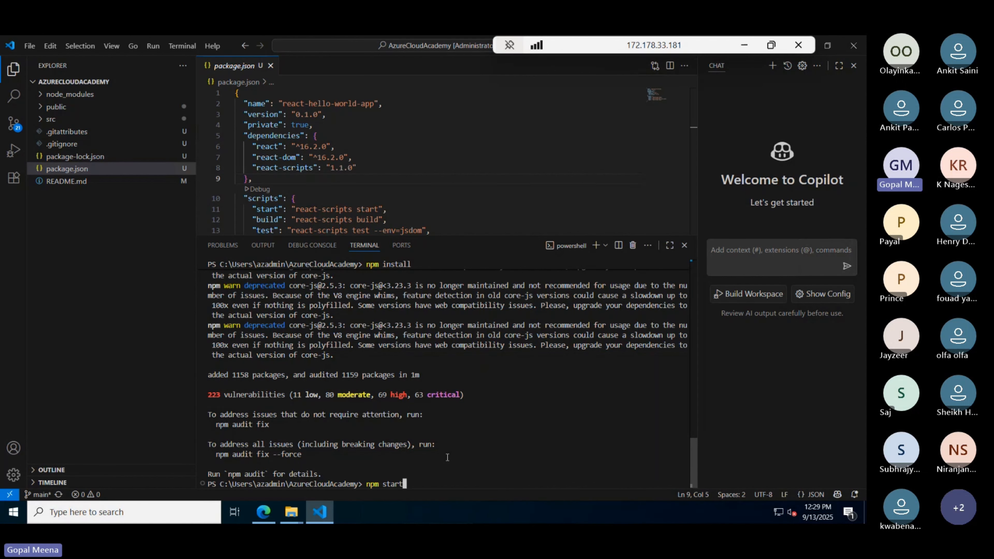
{"action": "key", "text": "Return"}
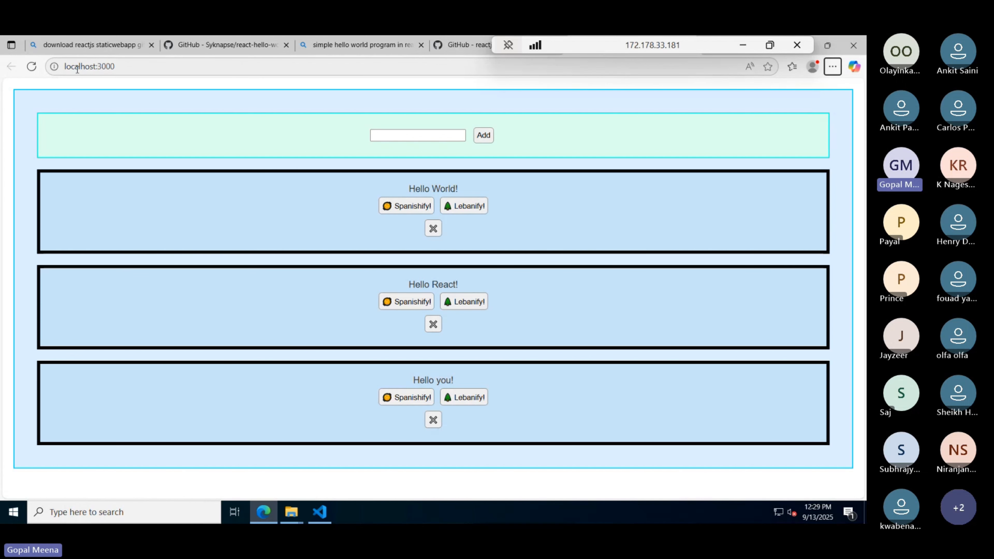
- Check the running app's localhost:3000 address in Edge, then return to VS Code
{"action": "double_click", "coordinate": [88, 67]}
{"action": "left_click", "coordinate": [89, 67]}
{"action": "double_click", "coordinate": [88, 67]}
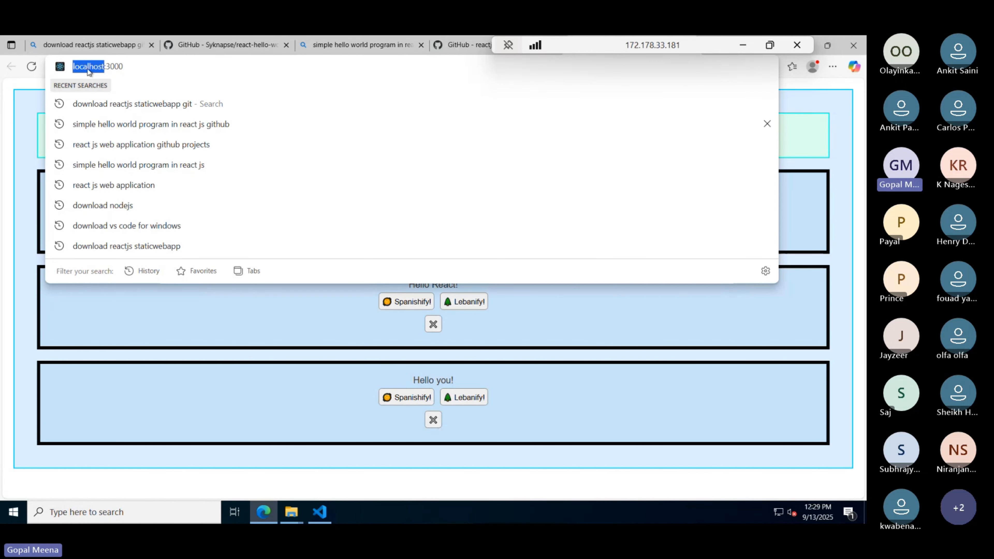
{"action": "left_click", "coordinate": [24, 122]}
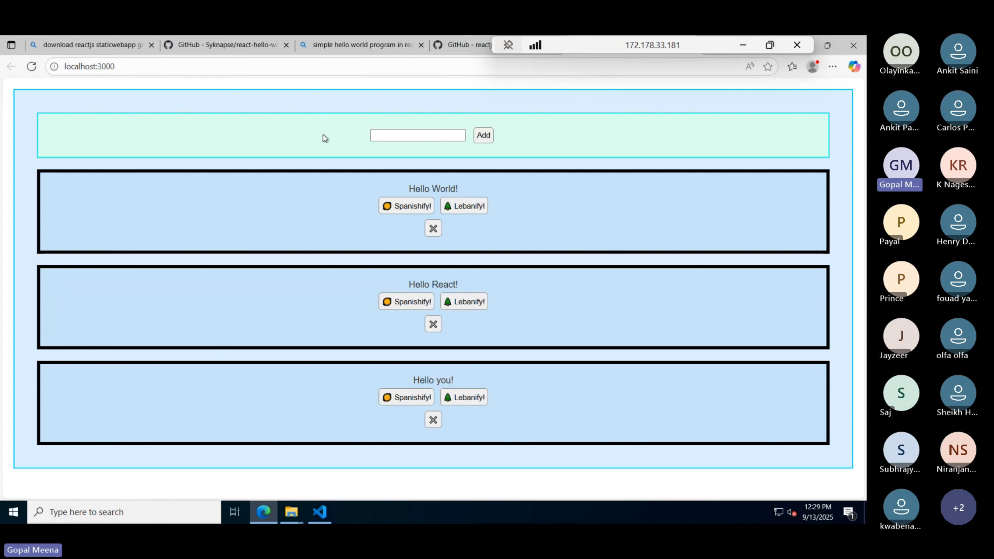
{"action": "key", "text": "alt+Tab"}
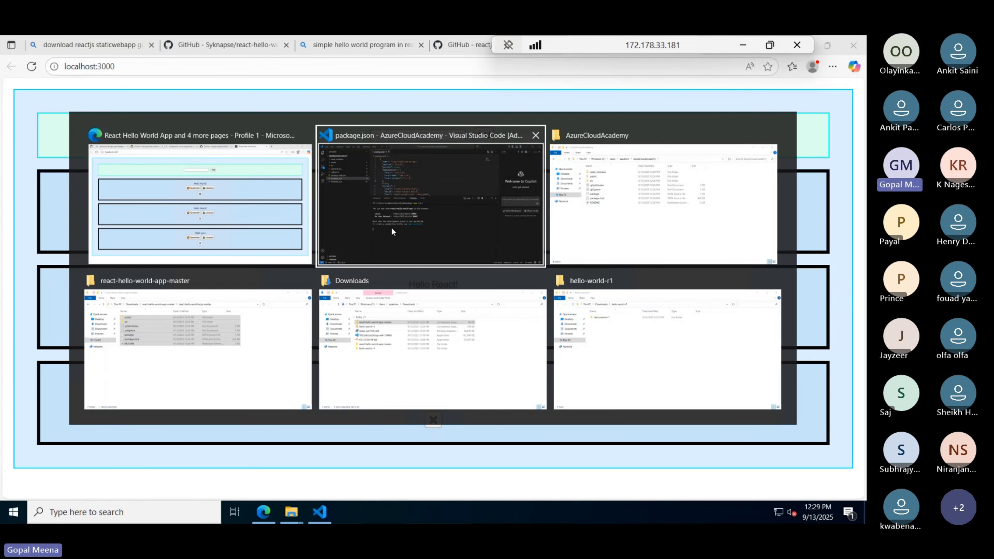
{"action": "left_click", "coordinate": [393, 248]}
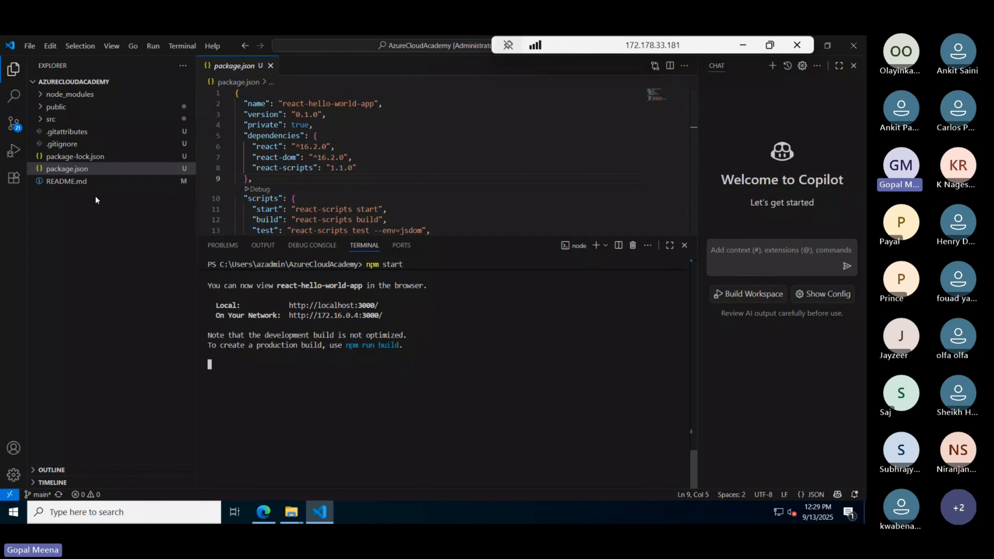
- Add a second PowerShell terminal, then switch to the local Teams meeting window
{"action": "left_click", "coordinate": [595, 245]}
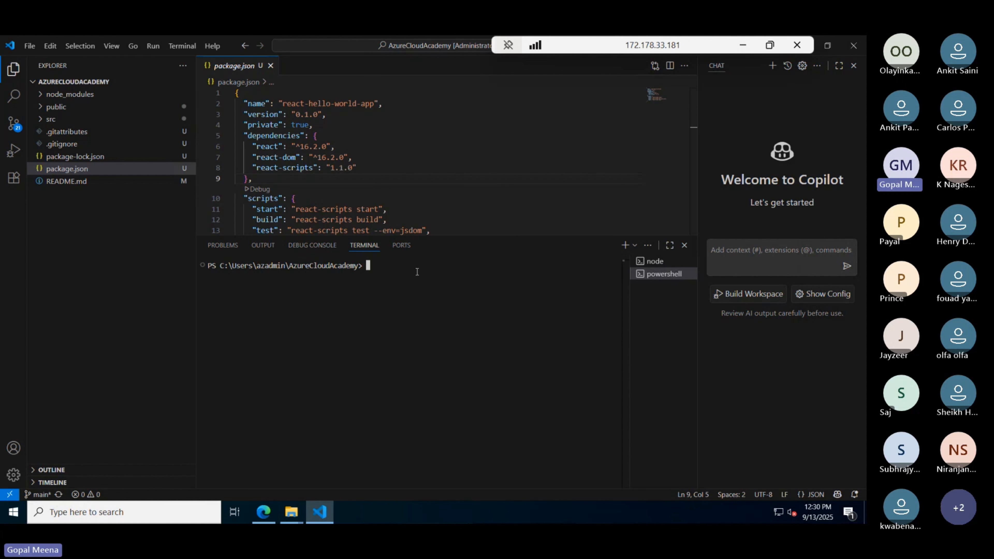
{"action": "key", "text": "alt"}
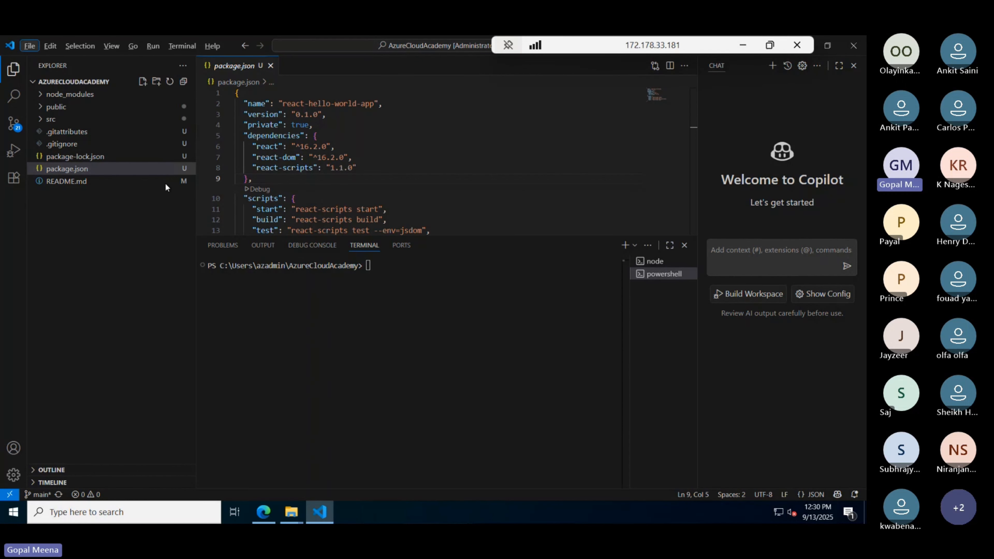
{"action": "key", "text": "alt+Tab"}
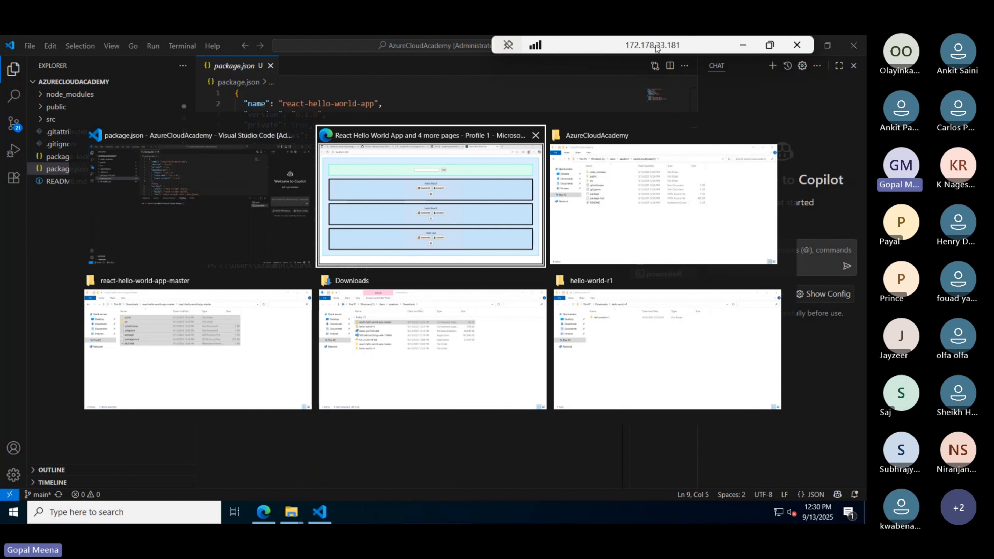
{"action": "left_click", "coordinate": [742, 45]}
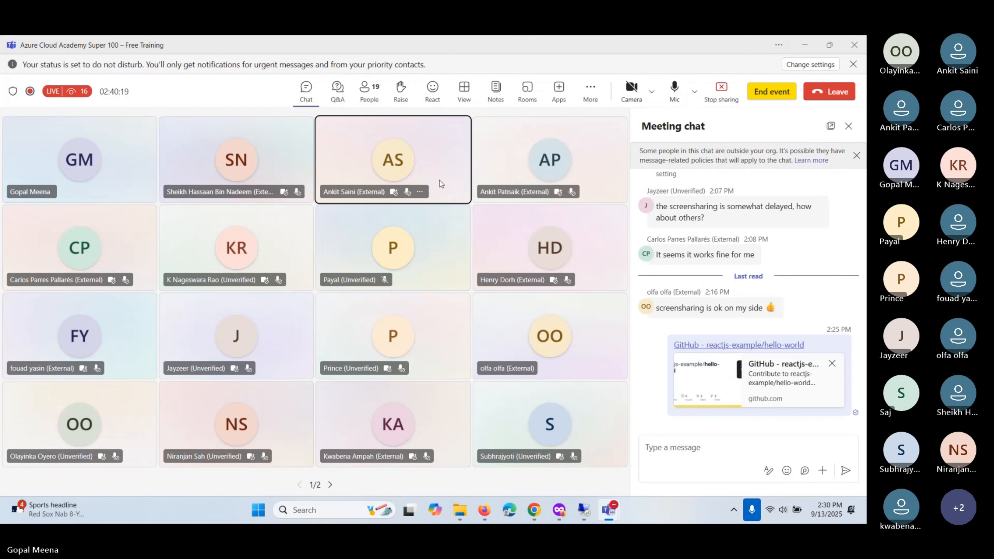
- Copy 'git config --global user.name' from the Setup ReactJS APP notes and return to VS Code
{"action": "key", "text": "alt+Tab"}
{"action": "left_click", "coordinate": [563, 250]}
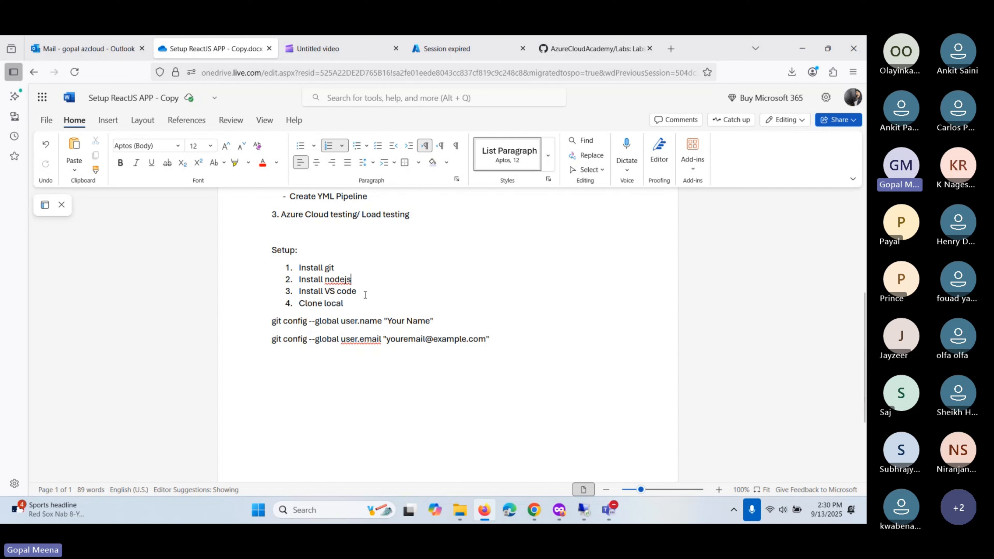
{"action": "left_click", "coordinate": [353, 305]}
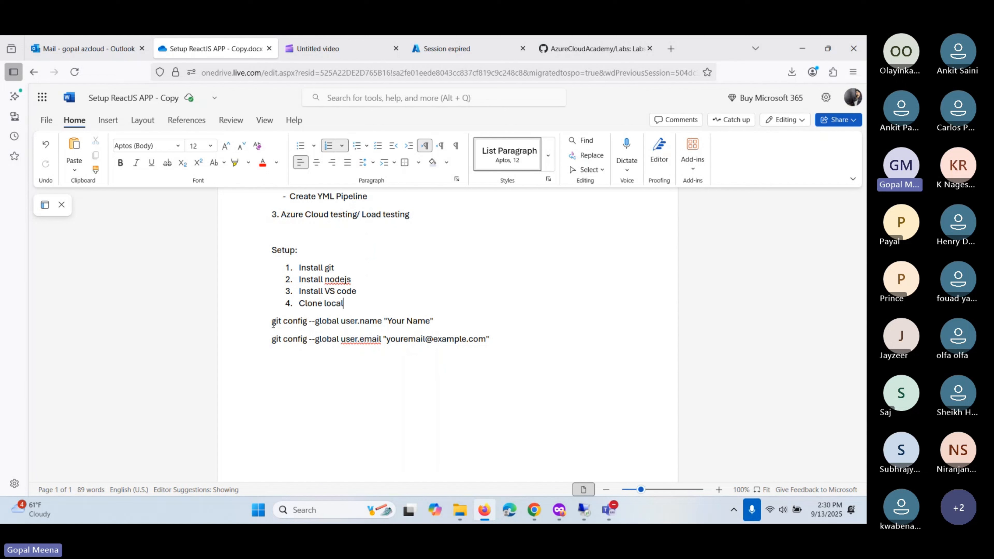
{"action": "left_click", "coordinate": [273, 323]}
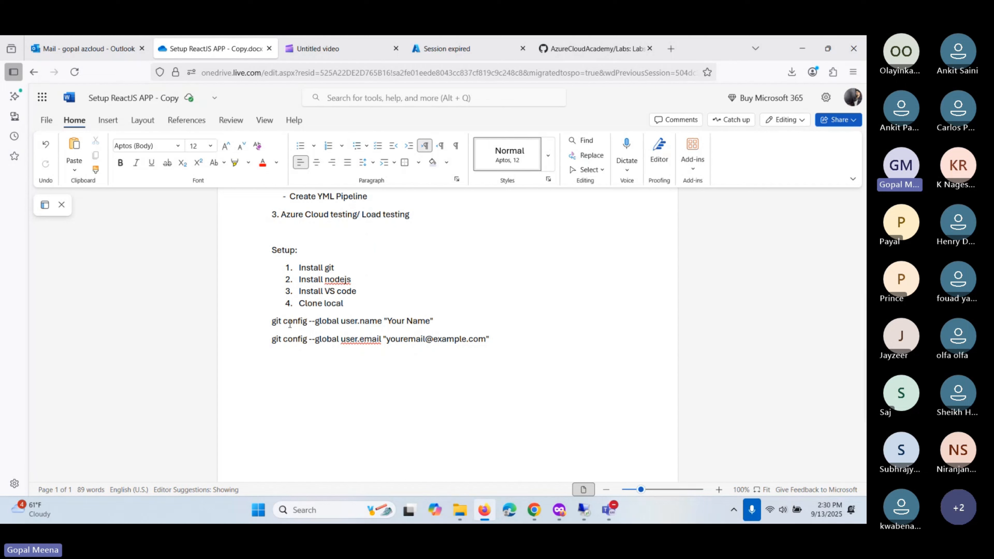
{"action": "left_click_drag", "start_coordinate": [273, 323], "coordinate": [381, 324]}
{"action": "key", "text": "ctrl+c"}
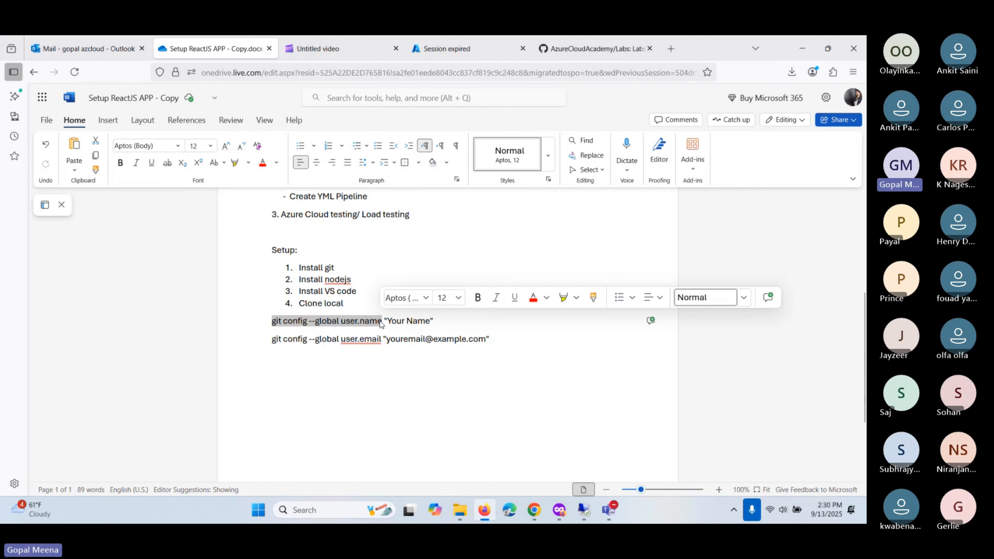
{"action": "key", "text": "alt+Tab"}
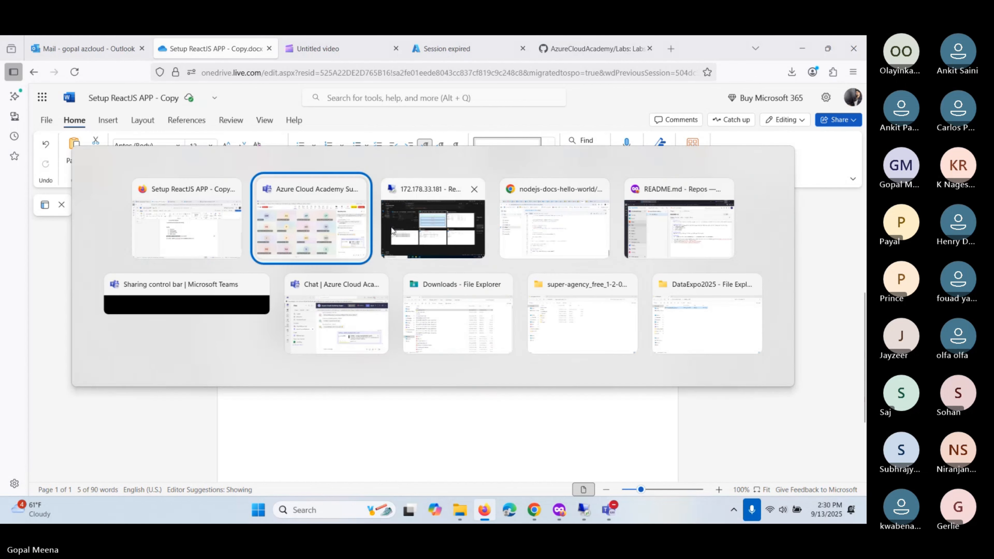
{"action": "key", "text": "alt+Tab"}
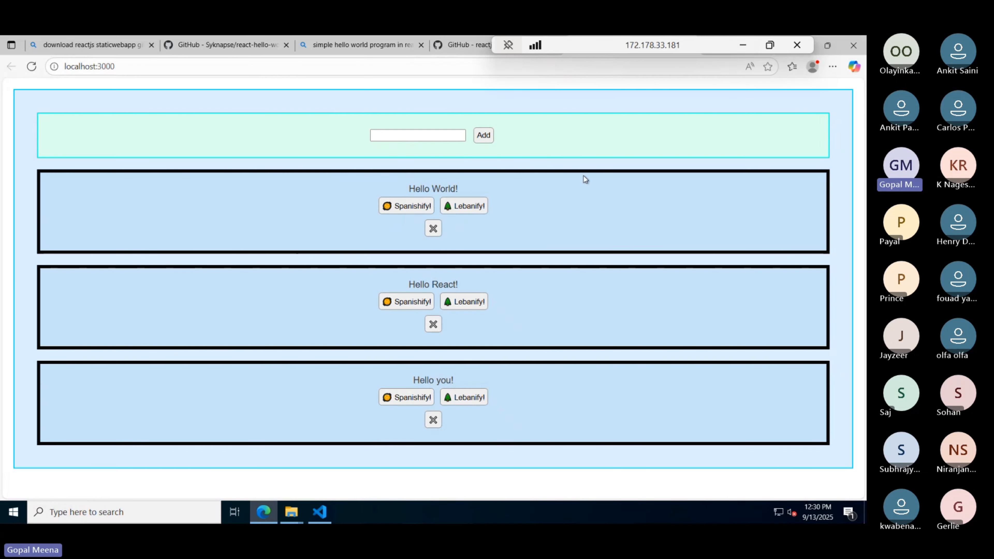
{"action": "left_click", "coordinate": [317, 512]}
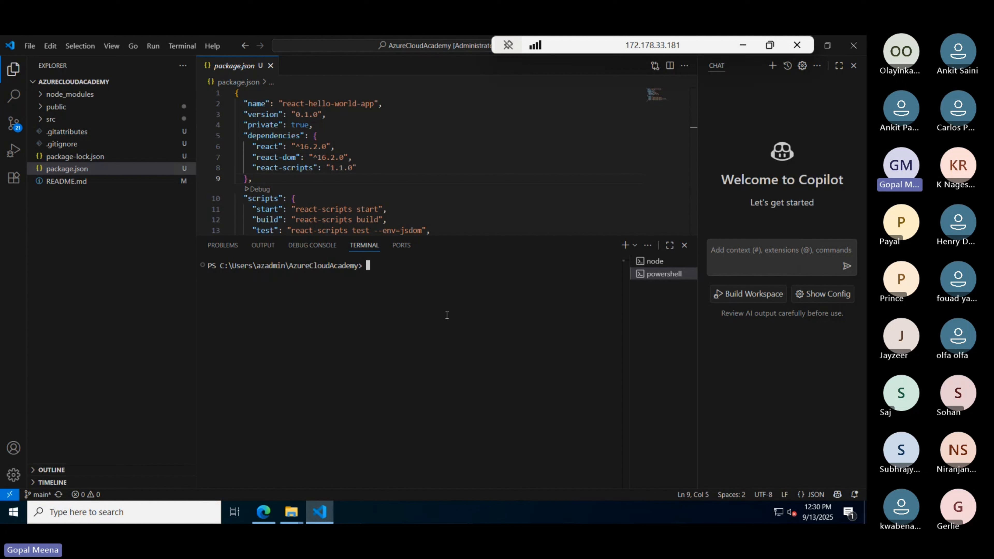
- Run git status, showing README.md modified and the project files untracked
{"action": "type", "text": "git status"}
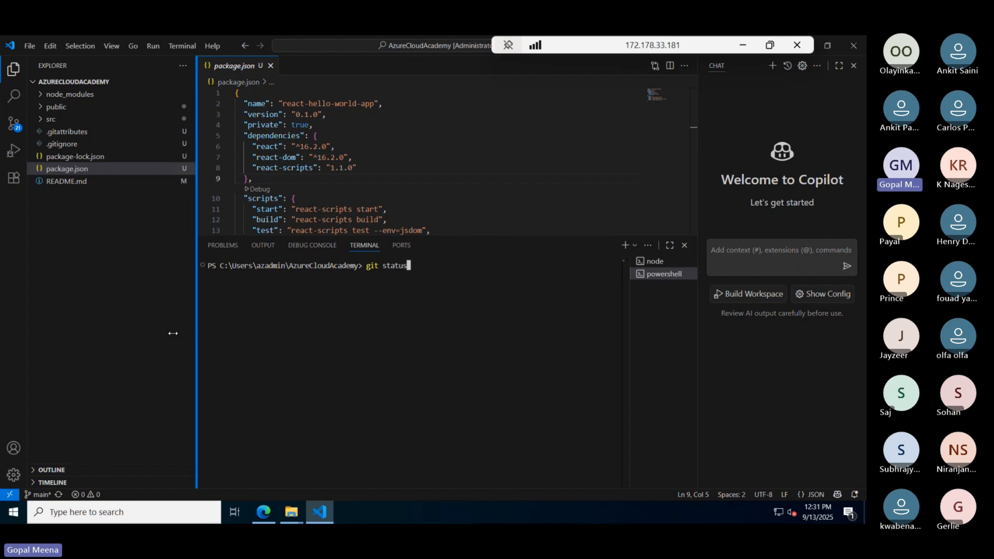
{"action": "left_click_drag", "start_coordinate": [173, 333], "coordinate": [168, 330]}
{"action": "key", "text": "Return"}
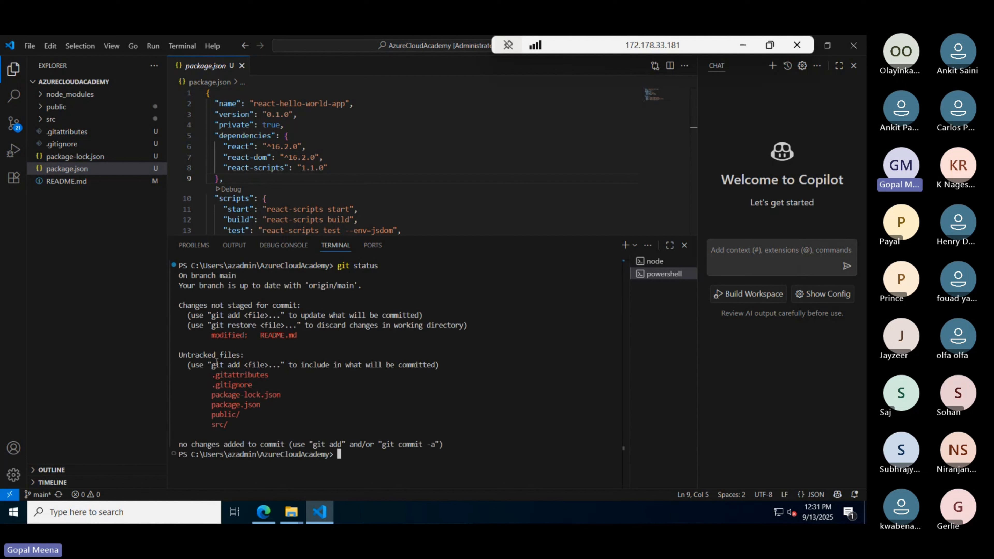
{"action": "left_click_drag", "start_coordinate": [243, 428], "coordinate": [203, 372]}
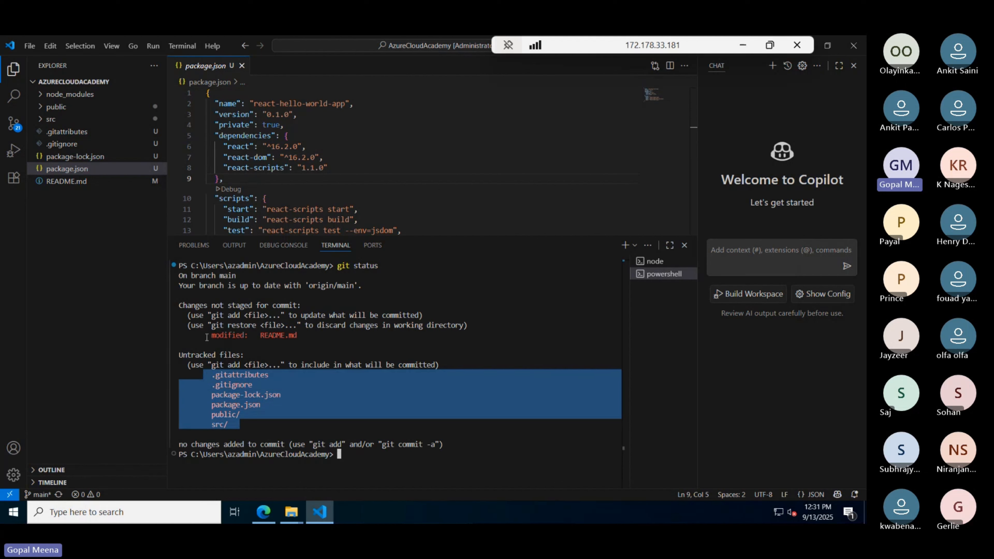
{"action": "left_click_drag", "start_coordinate": [207, 337], "coordinate": [174, 355]}
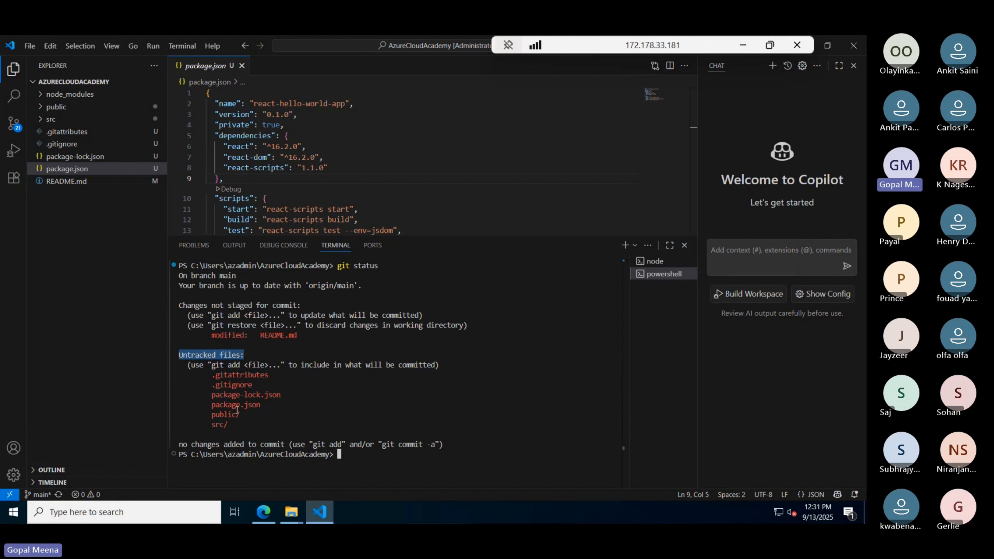
{"action": "left_click", "coordinate": [365, 458]}
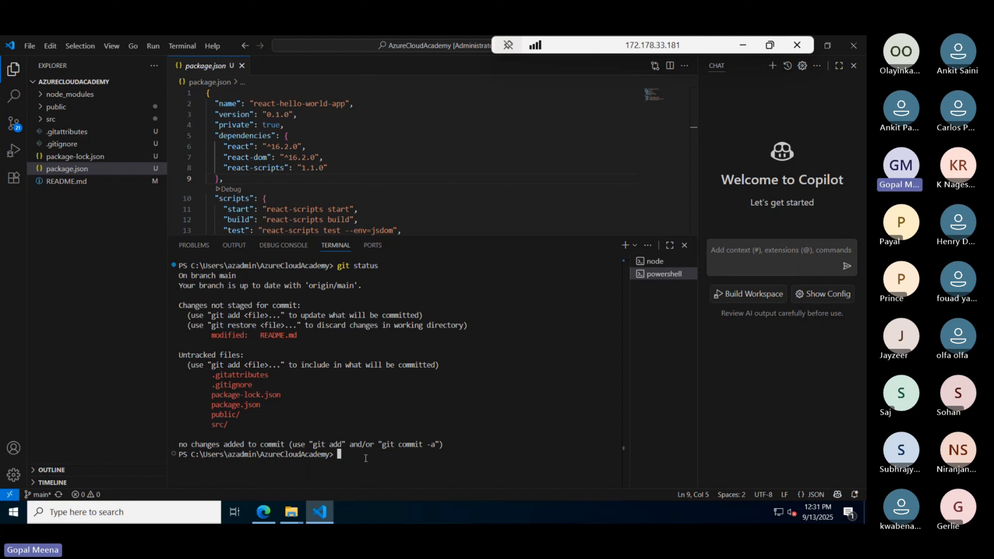
- Set the global git user.name to the user's name with the pasted git config command
{"action": "key", "text": "ctrl+v"}
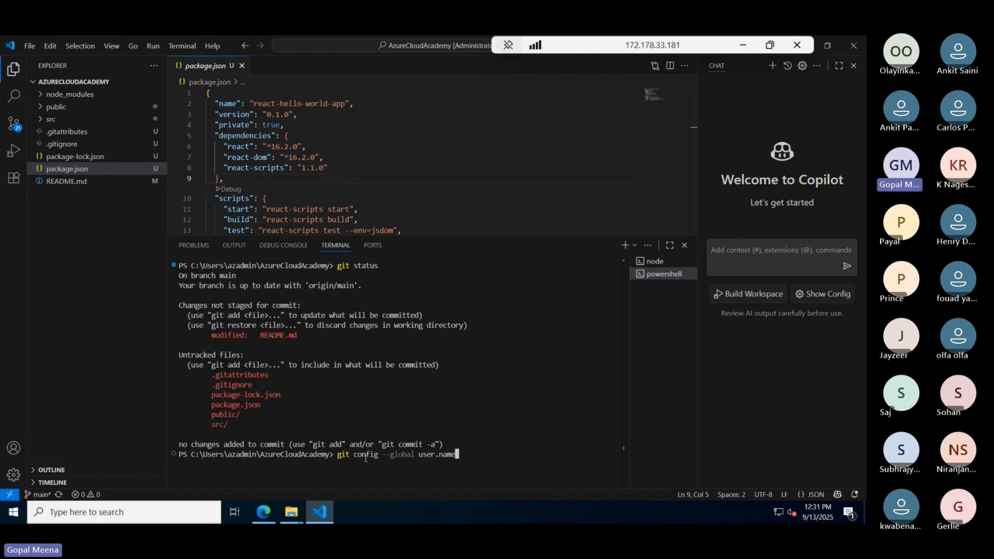
{"action": "key", "text": "BackSpace"}
{"action": "key", "text": "BackSpace"}
{"action": "type", "text": "me"}
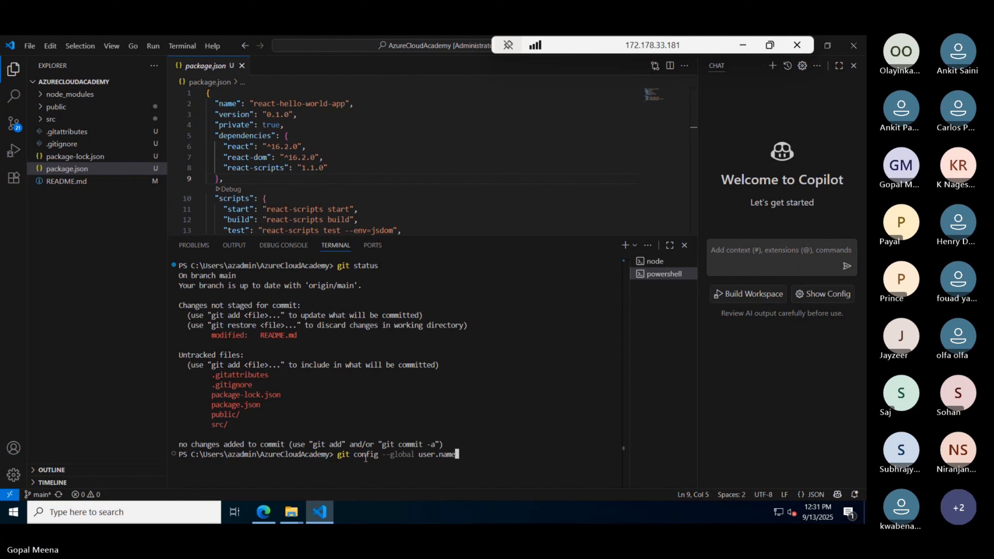
{"action": "type", "text": " \""}
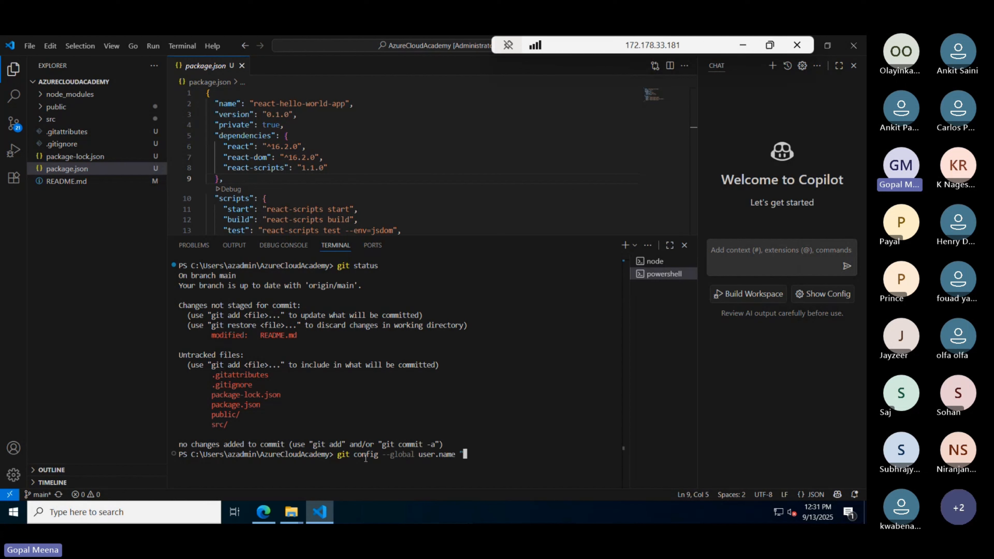
{"action": "type", "text": "gopal"}
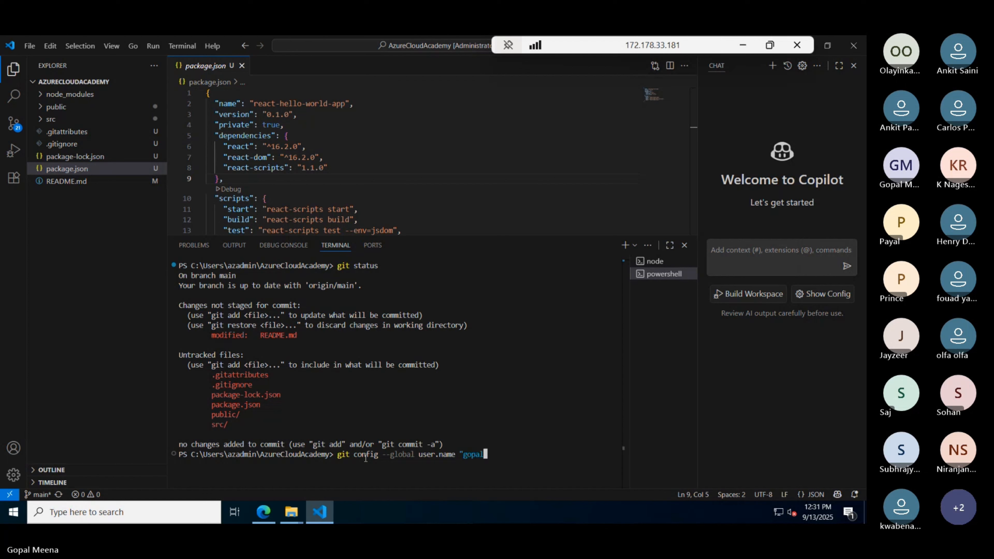
{"action": "type", "text": "\""}
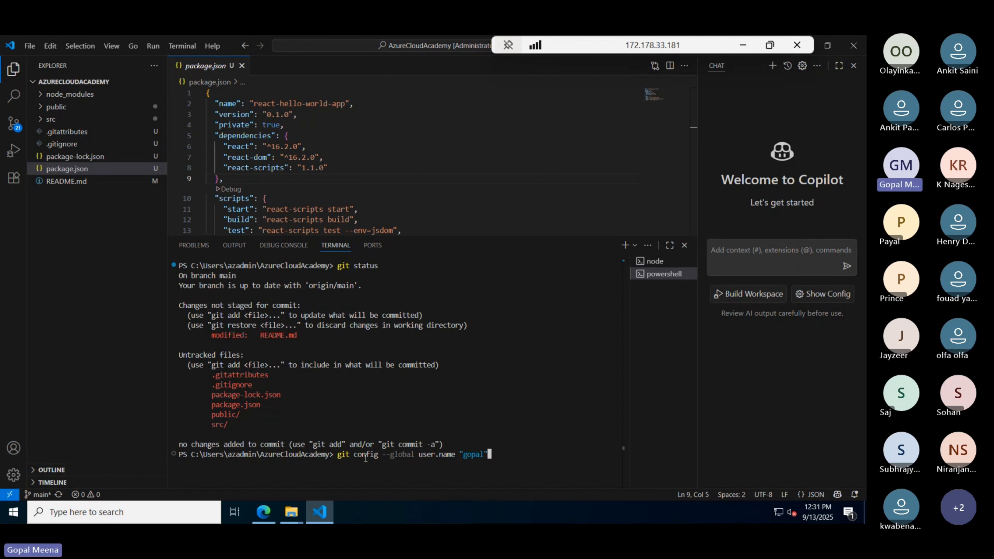
{"action": "key", "text": "Return"}
- Set the global git user.email to the user's e-mail address
{"action": "key", "text": "Up"}
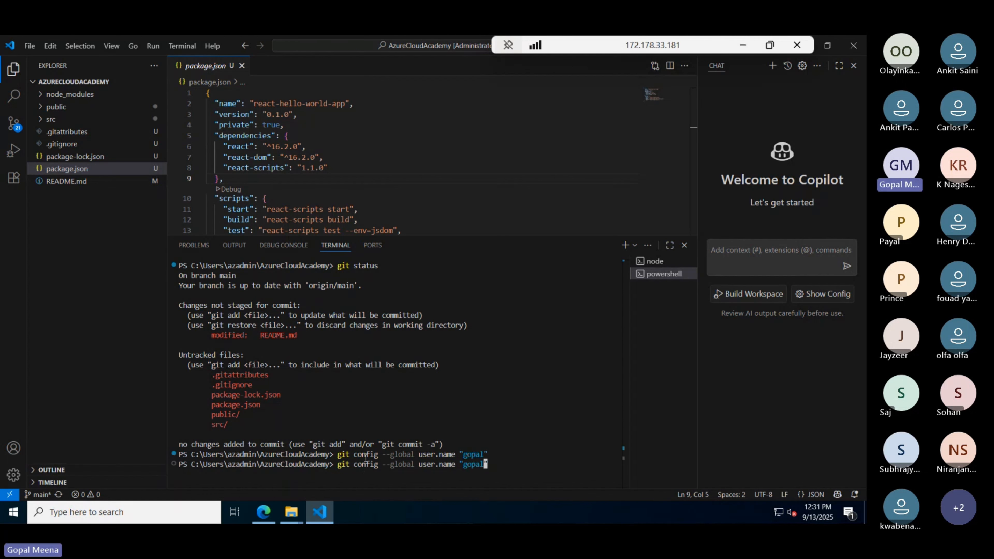
{"action": "key", "text": "Left"}
{"action": "key", "text": "Left"}
{"action": "key", "text": "Left"}
{"action": "key", "text": "Left"}
{"action": "key", "text": "Left"}
{"action": "key", "text": "Left"}
{"action": "key", "text": "Left"}
{"action": "key", "text": "Left"}
{"action": "key", "text": "BackSpace"}
{"action": "key", "text": "BackSpace"}
{"action": "key", "text": "BackSpace"}
{"action": "key", "text": "BackSpace"}
{"action": "type", "text": "email"}
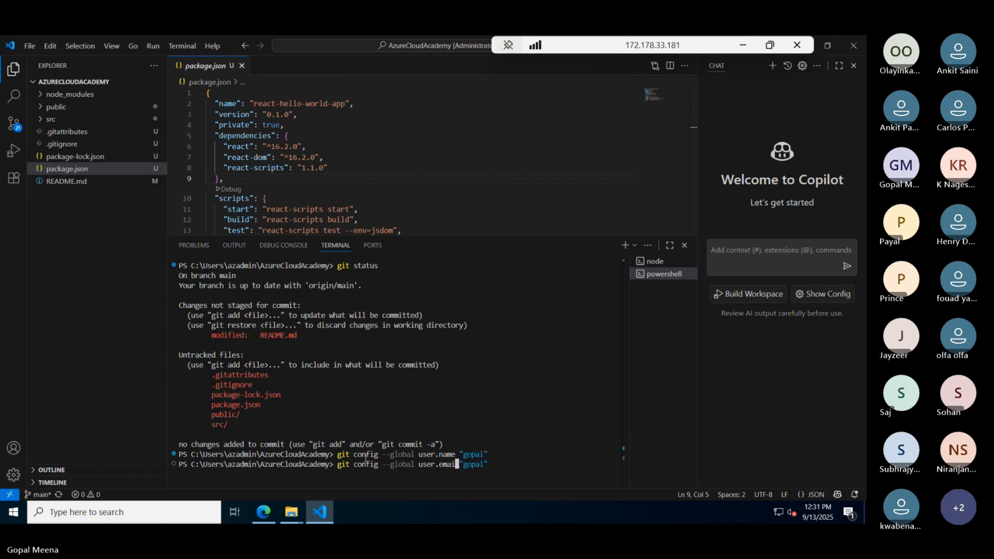
{"action": "key", "text": "Right"}
{"action": "key", "text": "Right"}
{"action": "key", "text": "Right"}
{"action": "key", "text": "Right"}
{"action": "key", "text": "Right"}
{"action": "key", "text": "Right"}
{"action": "key", "text": "Right"}
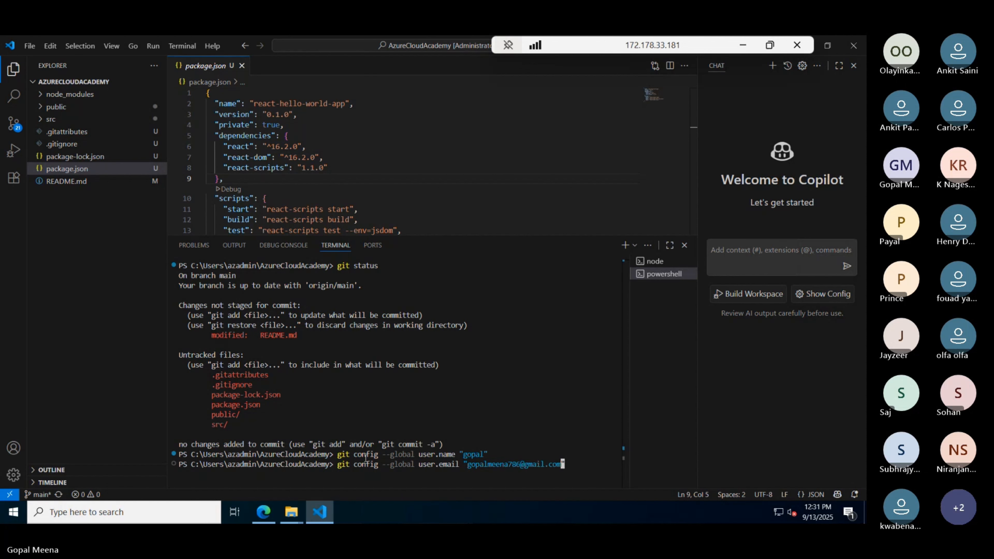
{"action": "type", "text": "\""}
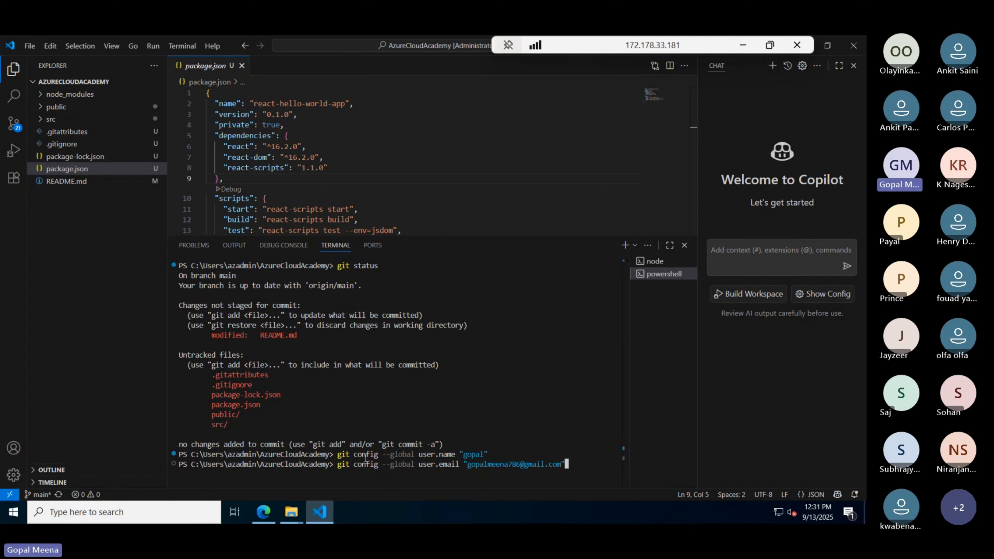
{"action": "key", "text": "Return"}
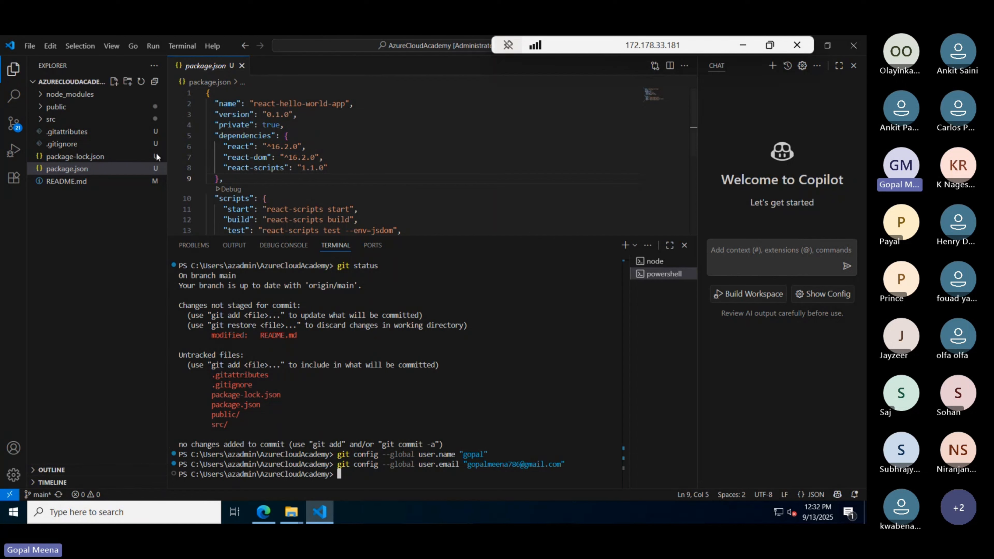
- Stage all project files with git add
{"action": "left_click_drag", "start_coordinate": [572, 464], "coordinate": [548, 465]}
{"action": "left_click", "coordinate": [410, 477]}
{"action": "type", "text": "git add ."}
{"action": "key", "text": "Return"}
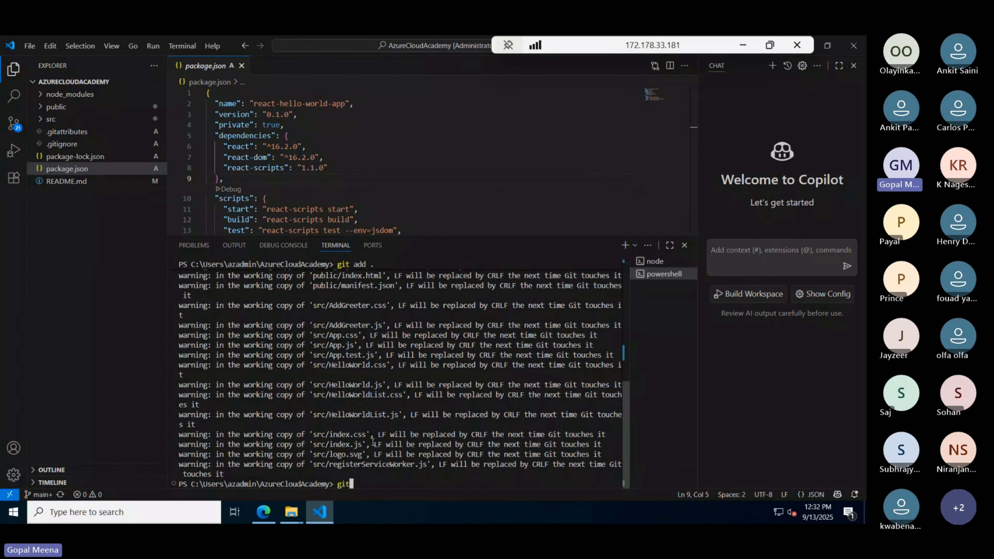
- Verify the staged files with git status and enter git commit -m "first commit my project"
{"action": "type", "text": "git start"}
{"action": "key", "text": "BackSpace"}
{"action": "key", "text": "BackSpace"}
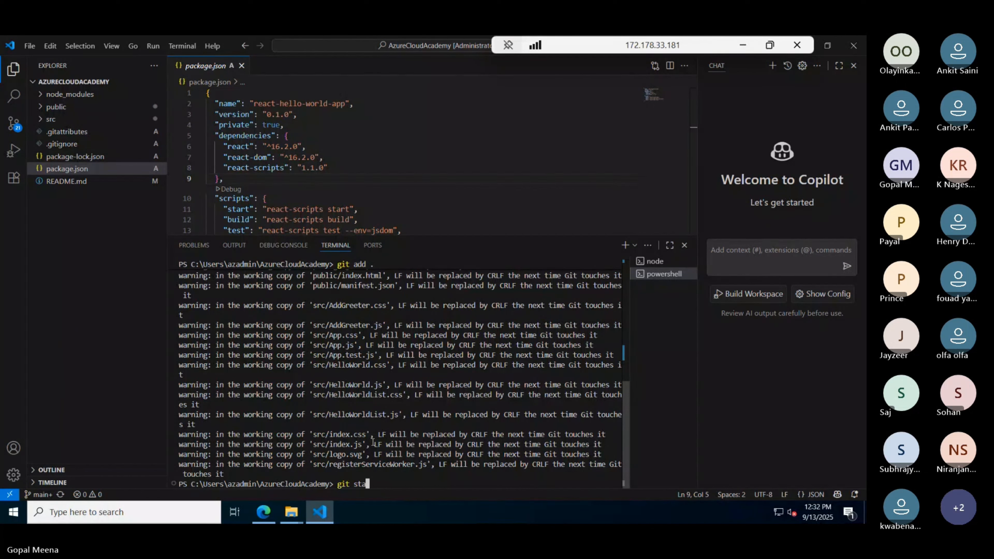
{"action": "type", "text": "tus"}
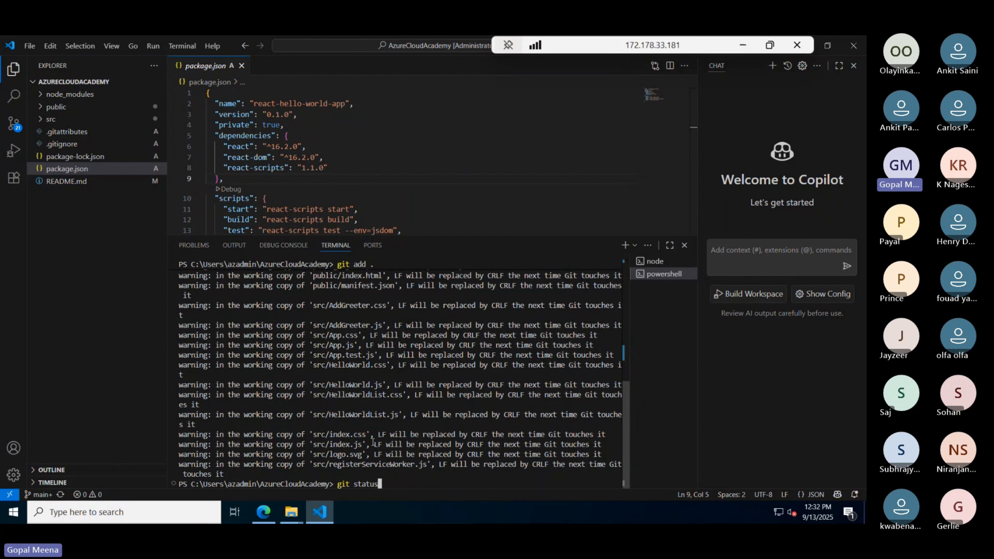
{"action": "key", "text": "Return"}
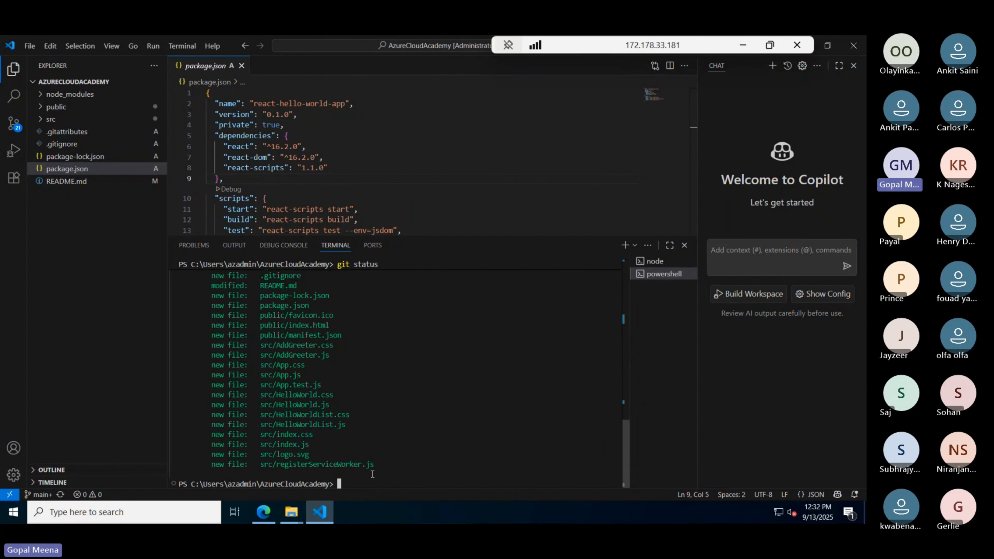
{"action": "scroll", "coordinate": [272, 418], "scroll_direction": "up", "scroll_amount": 2}
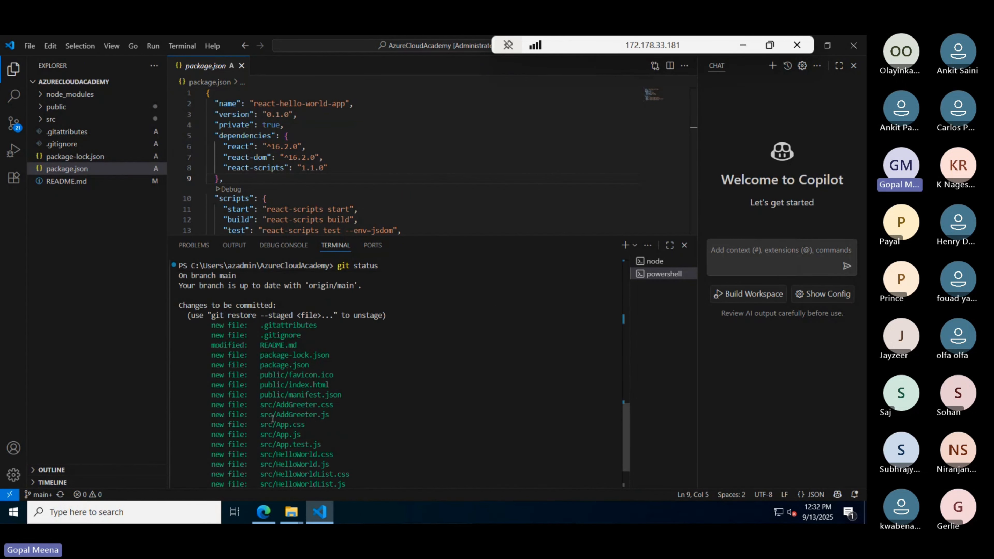
{"action": "left_click_drag", "start_coordinate": [210, 333], "coordinate": [337, 473]}
{"action": "left_click", "coordinate": [367, 478]}
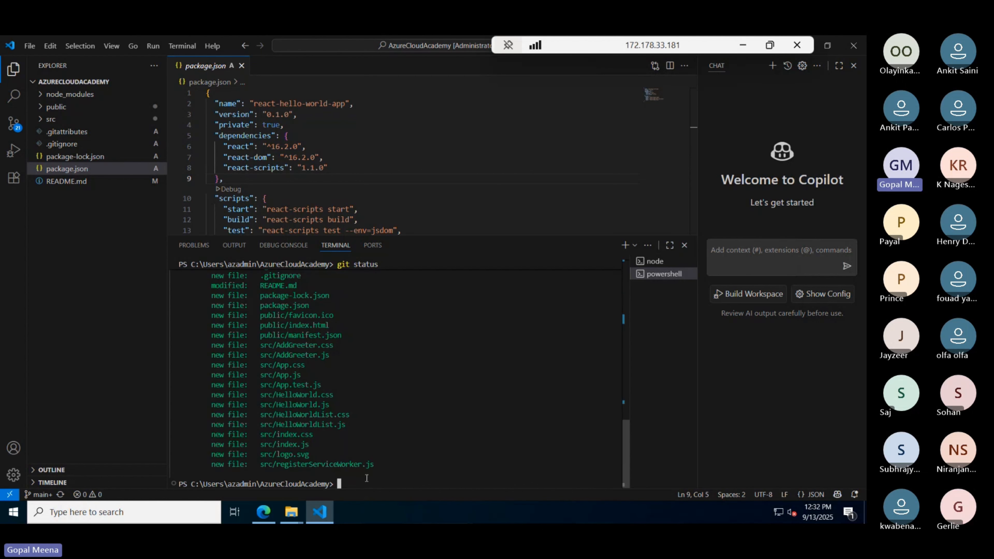
{"action": "type", "text": "git commit -m "}
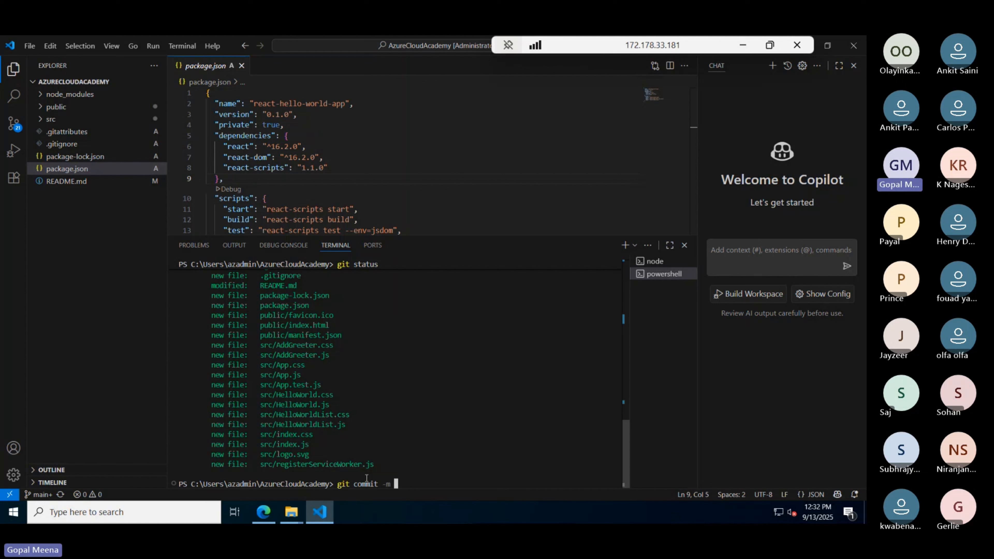
{"action": "type", "text": "\"first "}
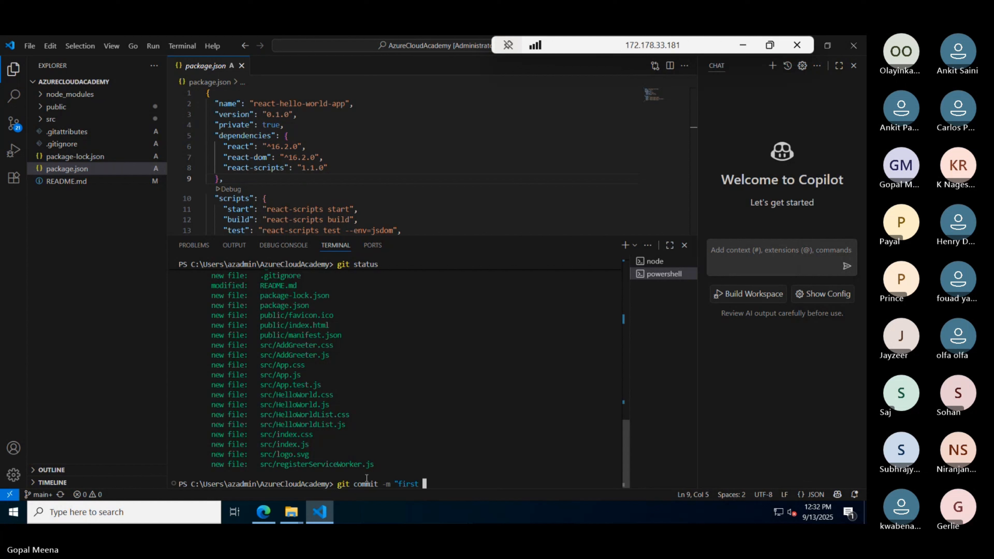
{"action": "type", "text": "commit"}
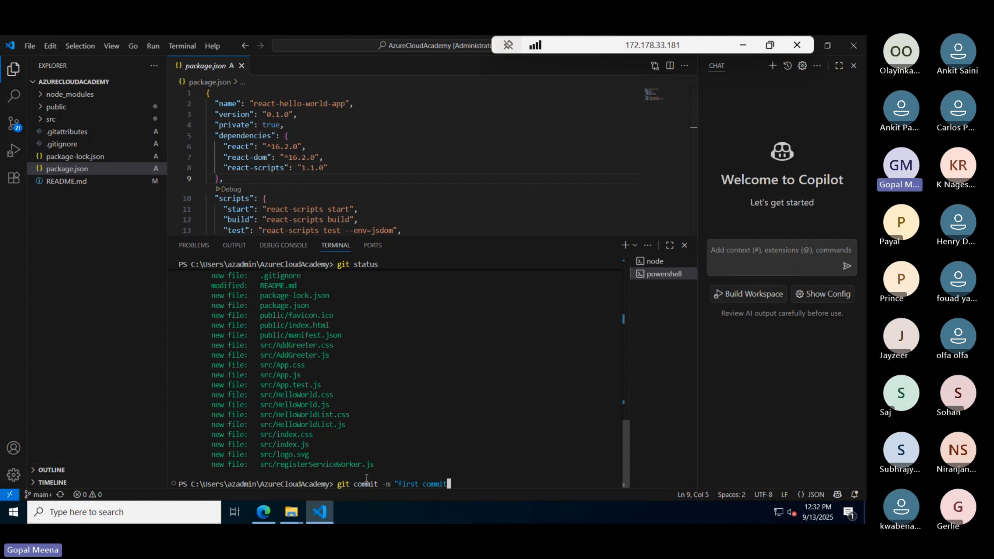
{"action": "type", "text": " my pro"}
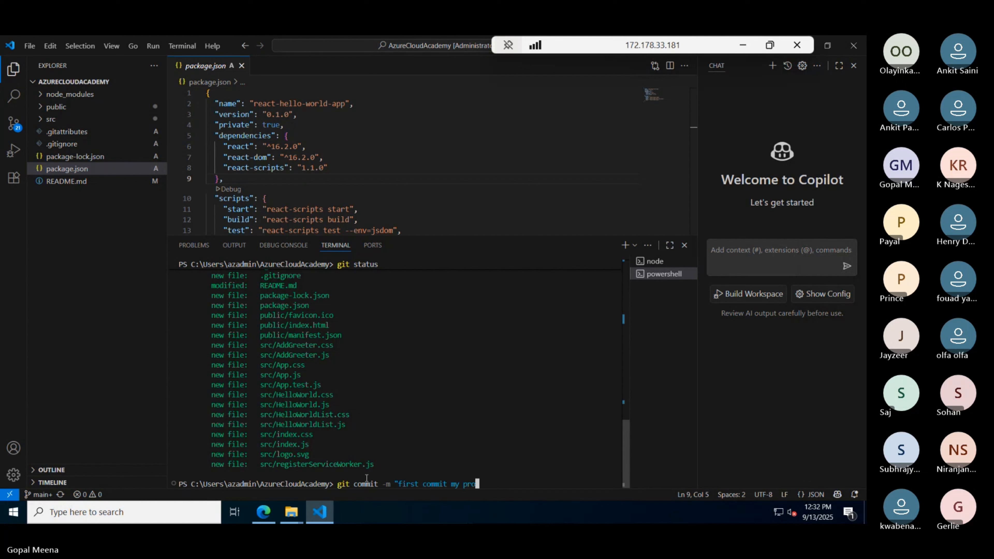
{"action": "type", "text": "ject\""}
- Commit the 21 staged files with message 'first commit my project', then type git status
{"action": "key", "text": "Return"}
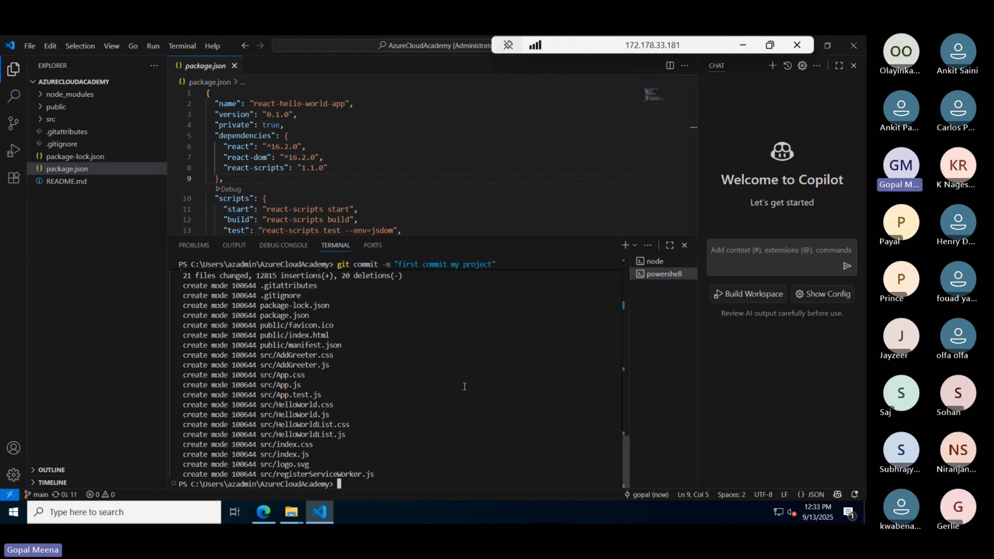
{"action": "type", "text": "git statu"}
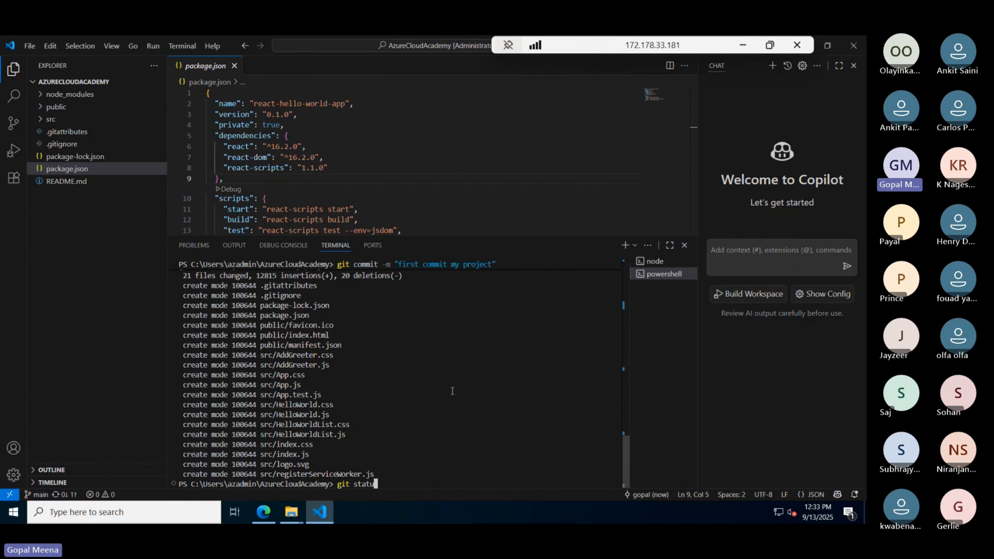
{"action": "type", "text": "s"}
- Check git status after the commit, noting the suggested git push hint
{"action": "key", "text": "Return"}
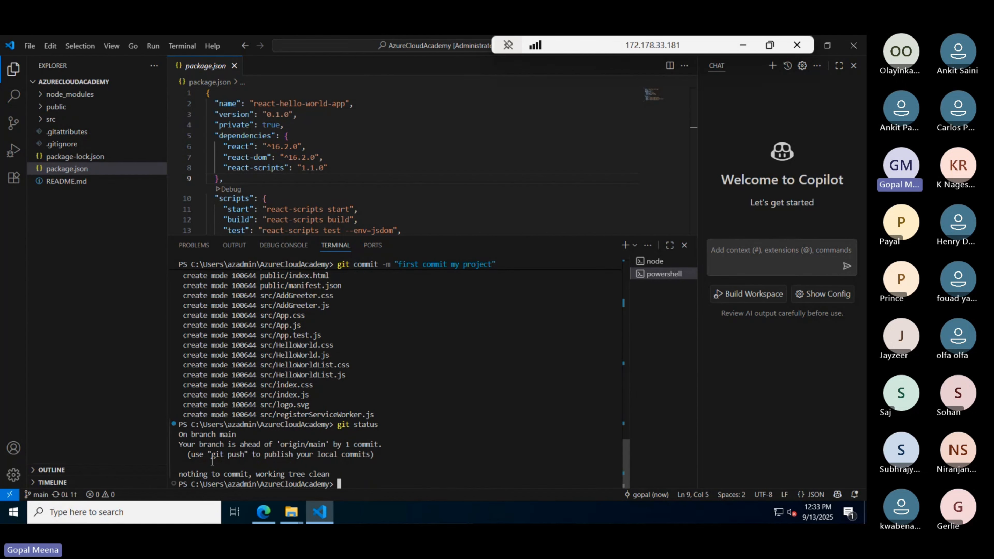
{"action": "left_click_drag", "start_coordinate": [211, 458], "coordinate": [243, 456]}
{"action": "left_click", "coordinate": [367, 473]}
- Push the commit to the remote main branch with git push origin main
{"action": "type", "text": "git pu"}
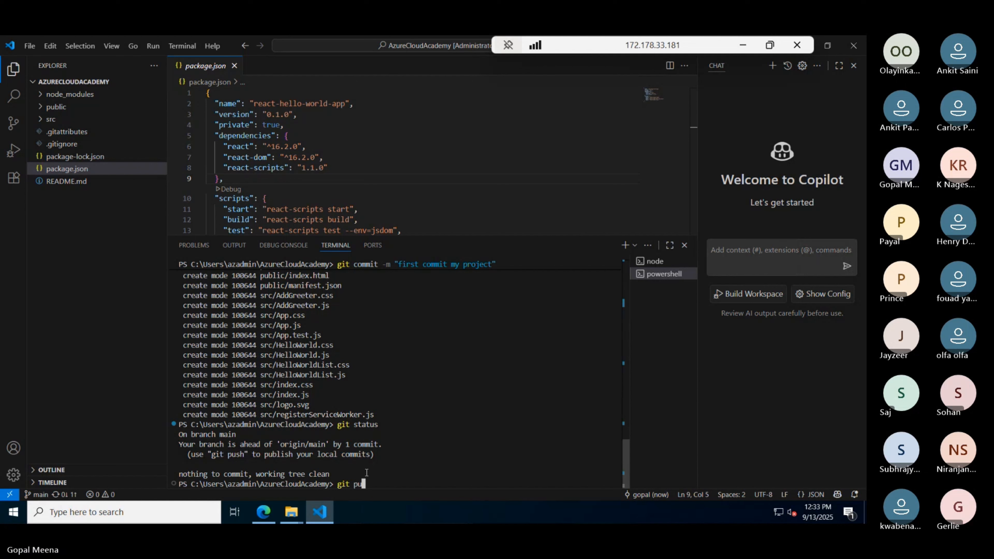
{"action": "type", "text": "sh origin main"}
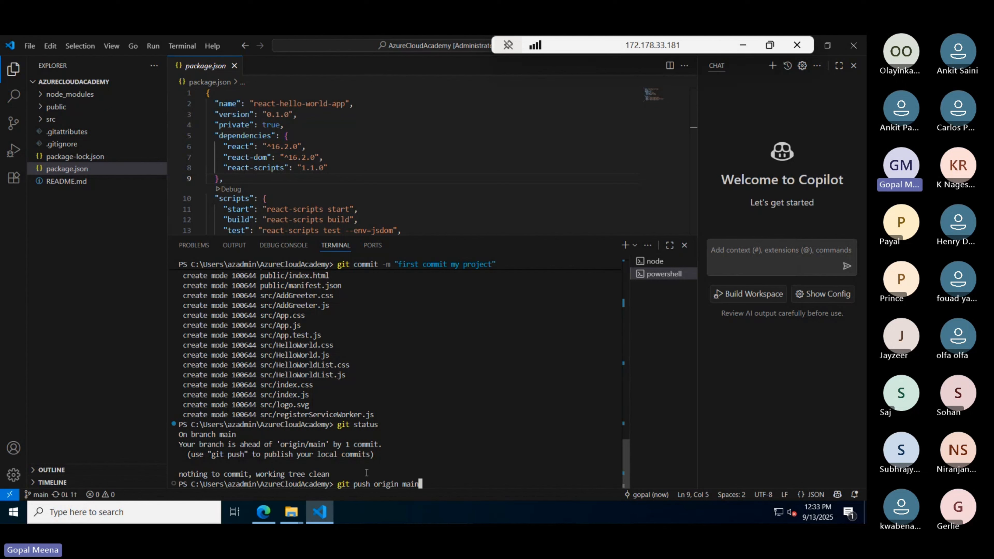
{"action": "key", "text": "Return"}
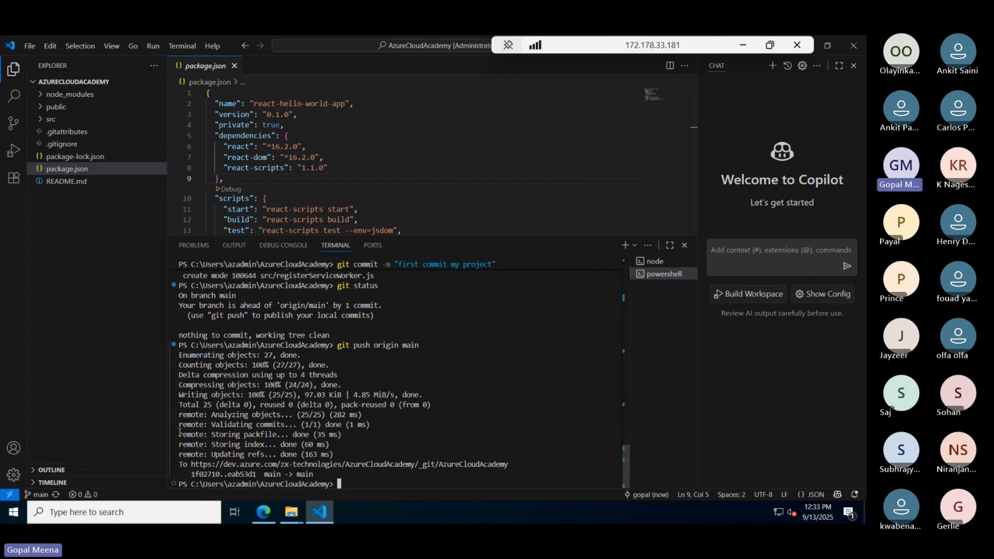
{"action": "left_click_drag", "start_coordinate": [192, 473], "coordinate": [314, 473]}
{"action": "left_click", "coordinate": [468, 428]}
{"action": "left_click_drag", "start_coordinate": [276, 463], "coordinate": [510, 464]}
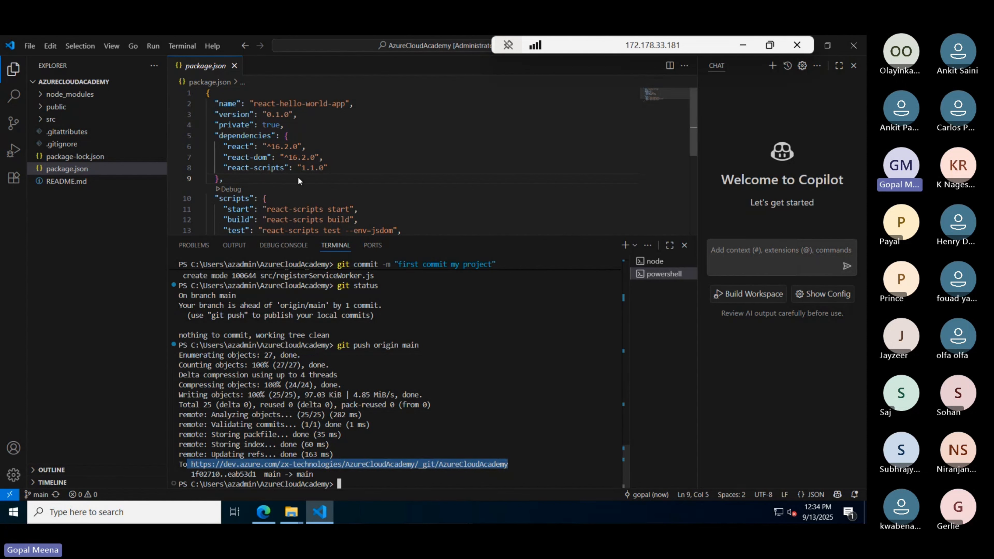
{"action": "left_click", "coordinate": [742, 44]}
- Reload the AzureCloudAcademy repo in Azure DevOps, view package.json, then return to the notes
{"action": "key", "text": "alt+Tab"}
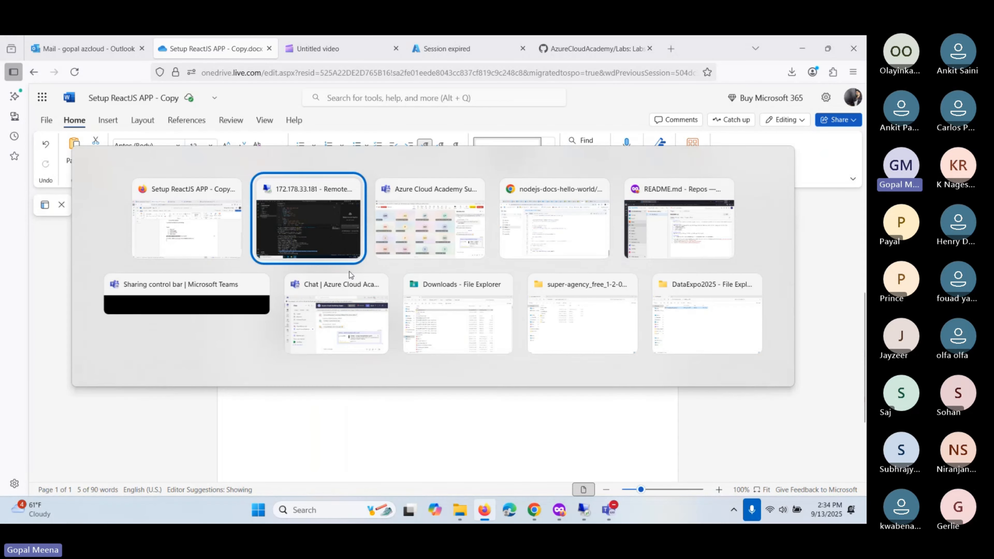
{"action": "key", "text": "alt+Tab"}
{"action": "key", "text": "alt+Tab"}
{"action": "key", "text": "alt+Tab"}
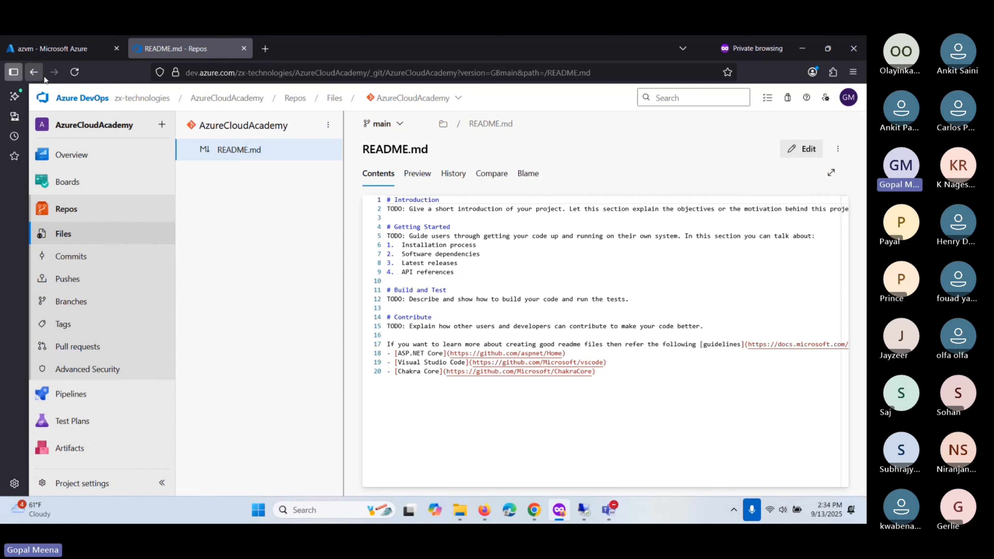
{"action": "left_click", "coordinate": [73, 72]}
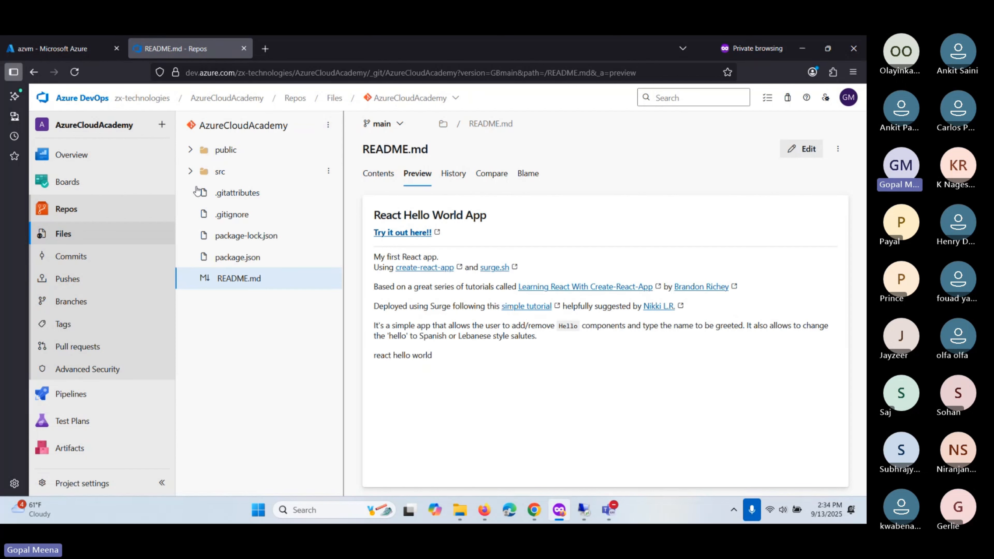
{"action": "left_click", "coordinate": [236, 258]}
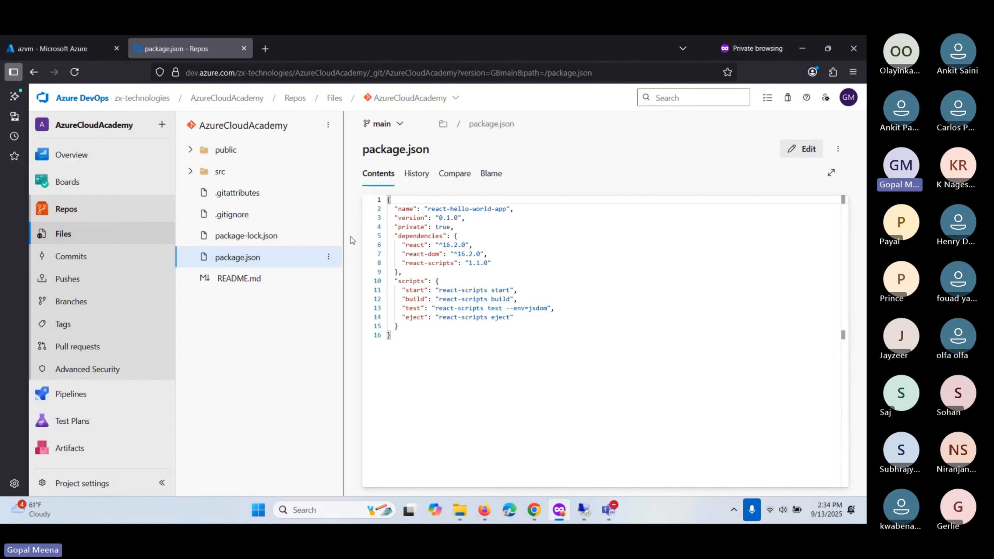
{"action": "key", "text": "alt+Tab"}
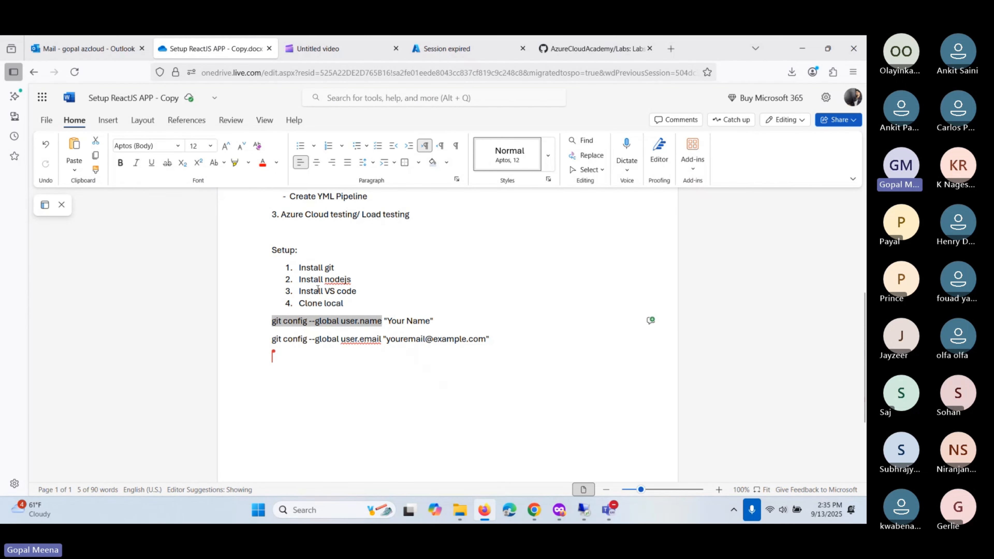
- Add a fifth setup step, 'Publish my code to Azure Repo', after 'Clone local'
{"action": "scroll", "coordinate": [295, 350], "scroll_direction": "up", "scroll_amount": 5}
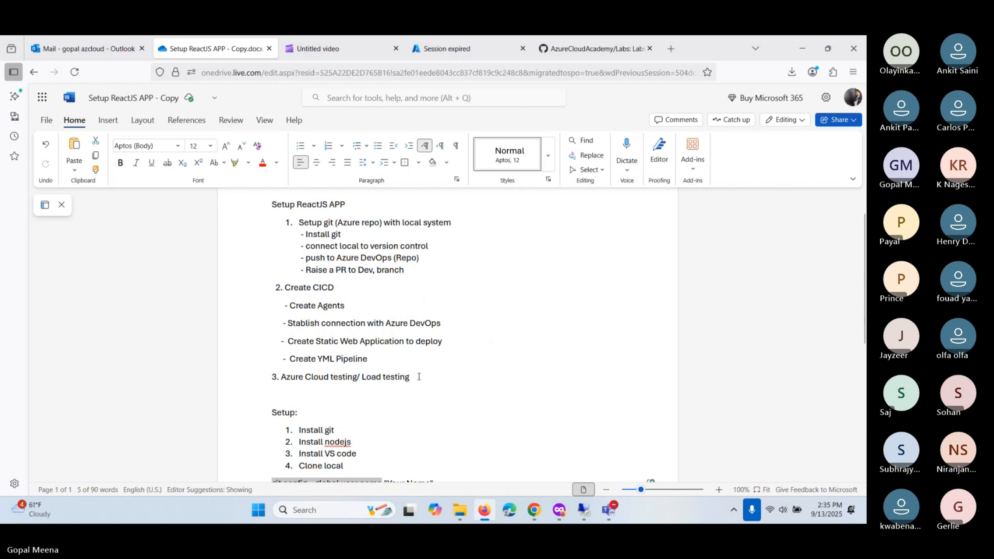
{"action": "left_click", "coordinate": [431, 378]}
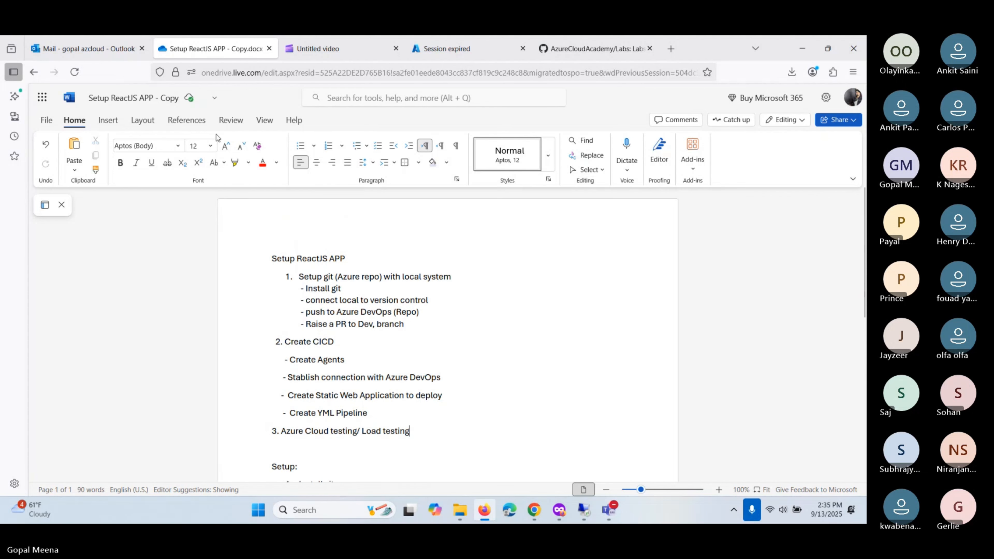
{"action": "scroll", "coordinate": [403, 352], "scroll_direction": "down", "scroll_amount": 3}
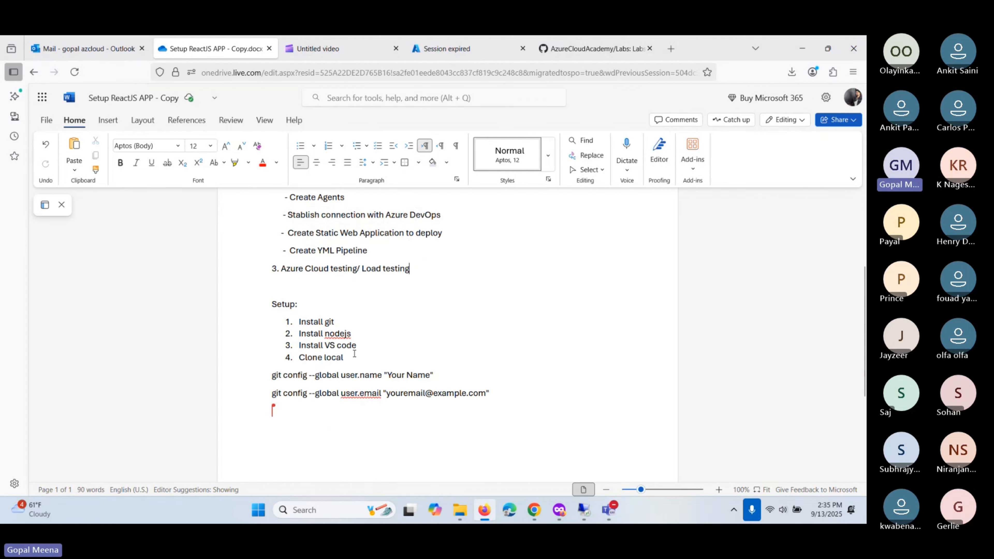
{"action": "left_click_drag", "start_coordinate": [344, 357], "coordinate": [317, 361]}
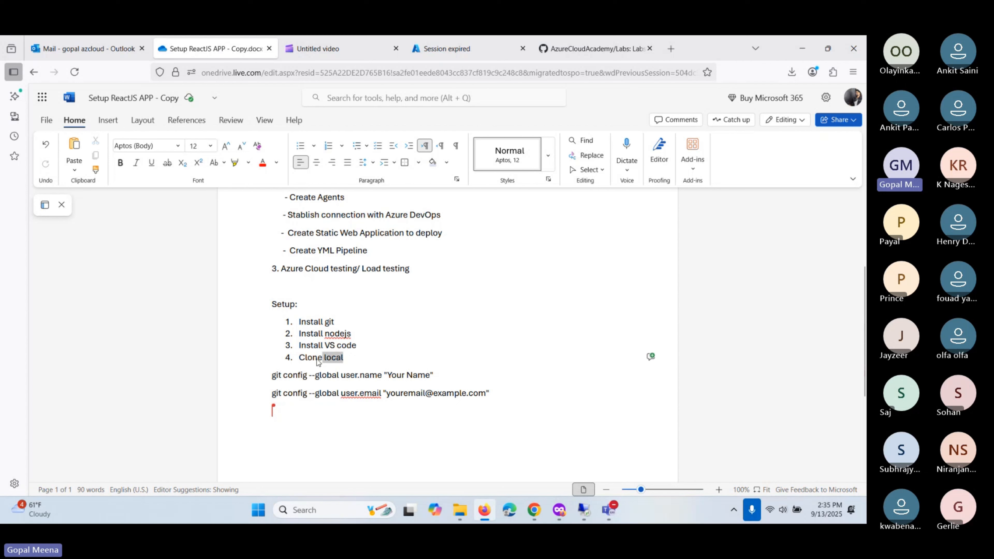
{"action": "left_click", "coordinate": [361, 358]}
{"action": "key", "text": "Return"}
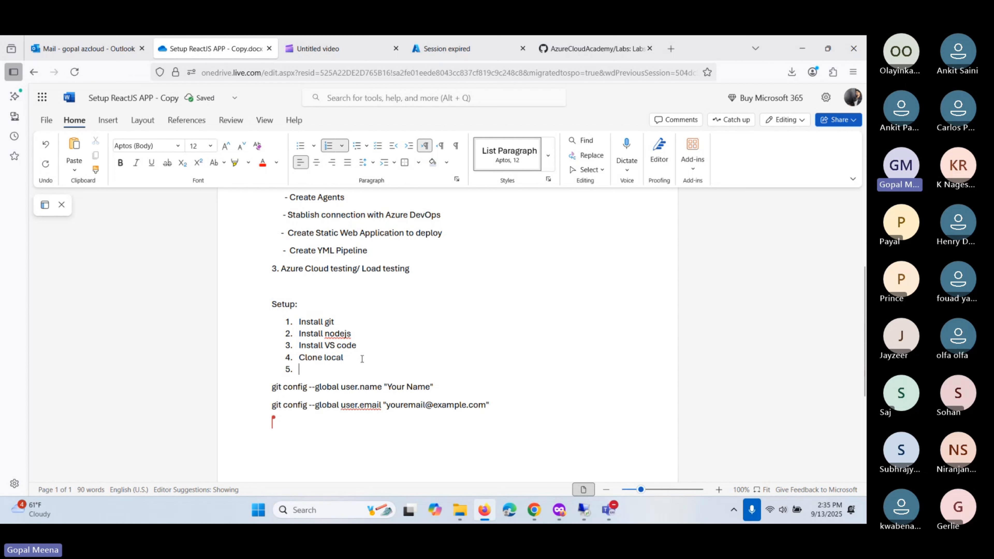
{"action": "type", "text": "pu"}
{"action": "type", "text": "blic"}
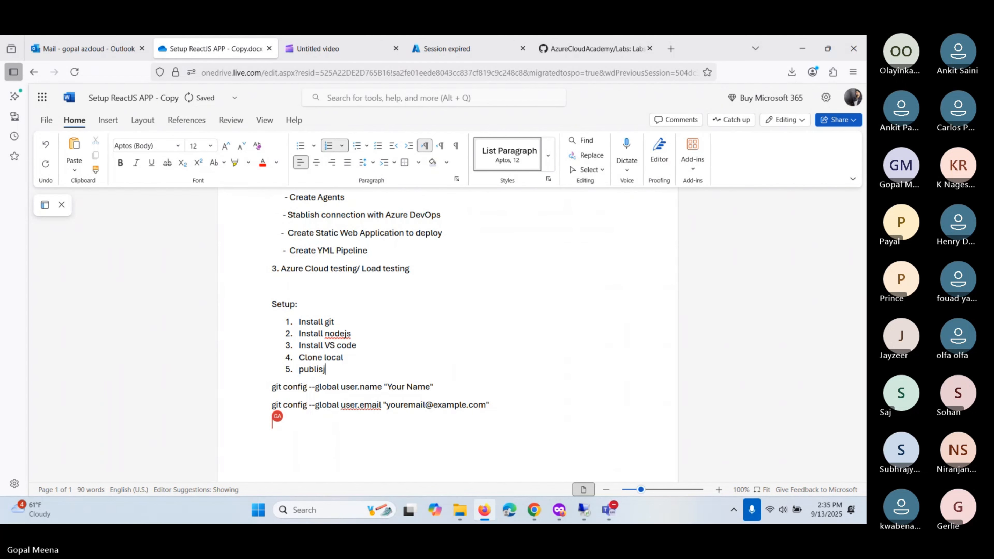
{"action": "key", "text": "BackSpace"}
{"action": "type", "text": "sh my code "}
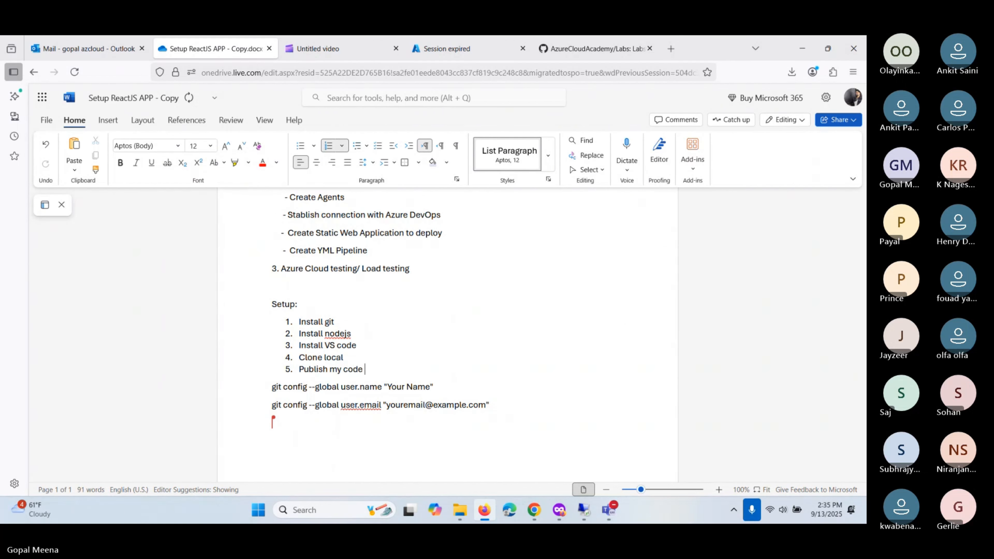
{"action": "type", "text": "to Azure Repo"}
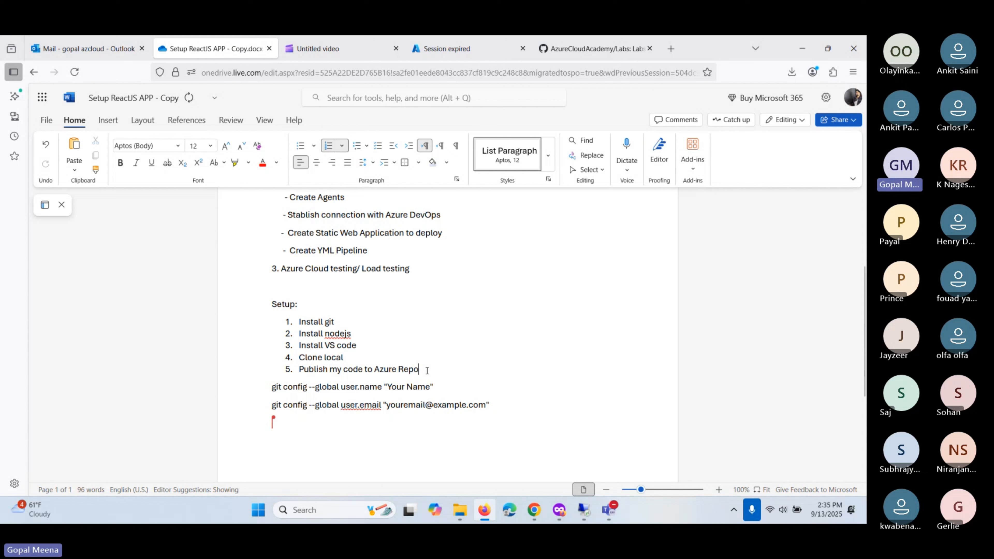
- Delete the blank lines and the two git config commands below the setup list
{"action": "left_click_drag", "start_coordinate": [421, 369], "coordinate": [292, 322]}
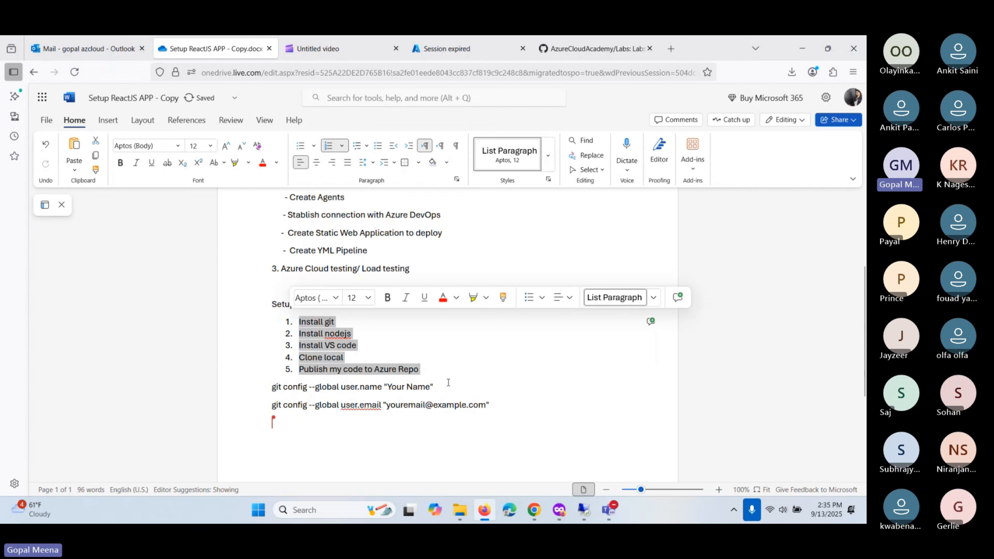
{"action": "left_click", "coordinate": [439, 368]}
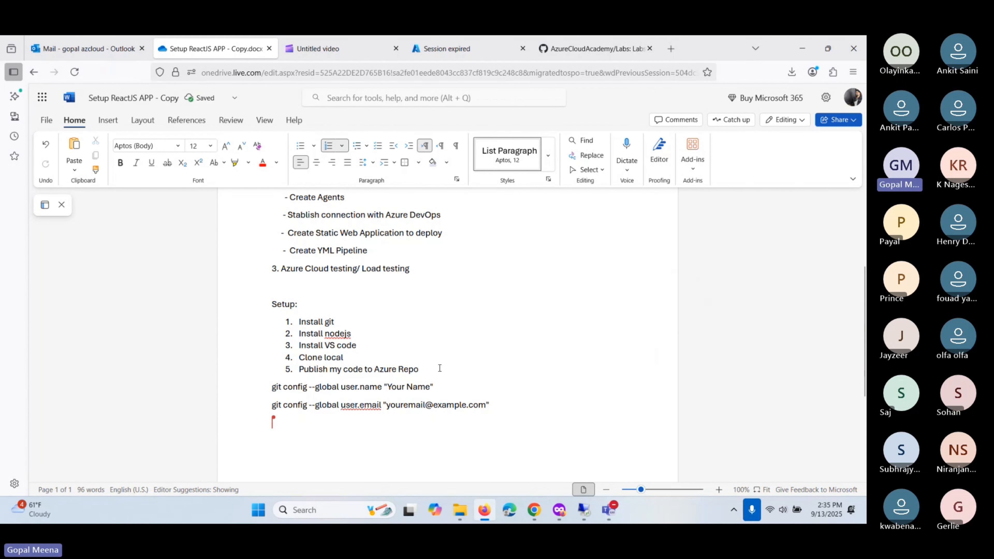
{"action": "key", "text": "Return"}
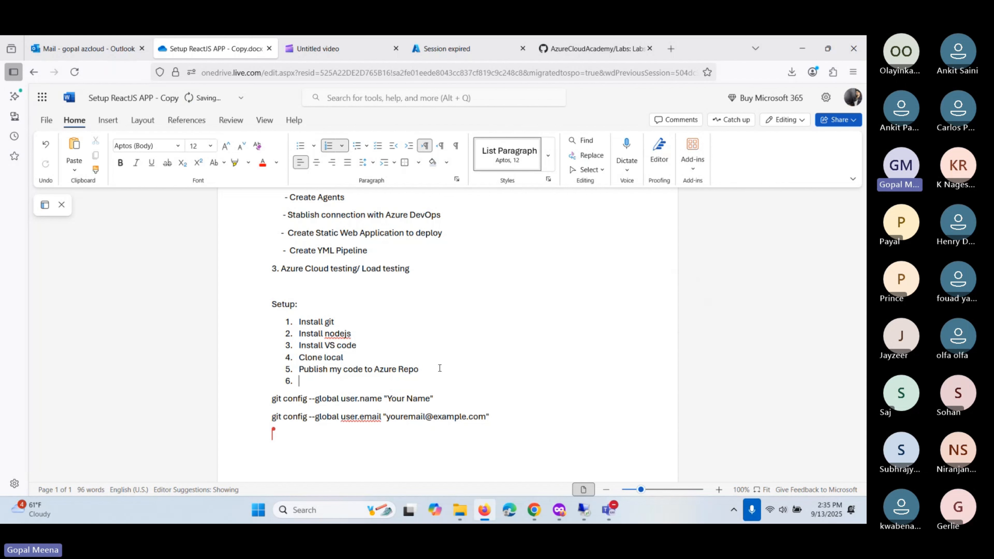
{"action": "key", "text": "Return"}
{"action": "key", "text": "Return"}
{"action": "key", "text": "Return"}
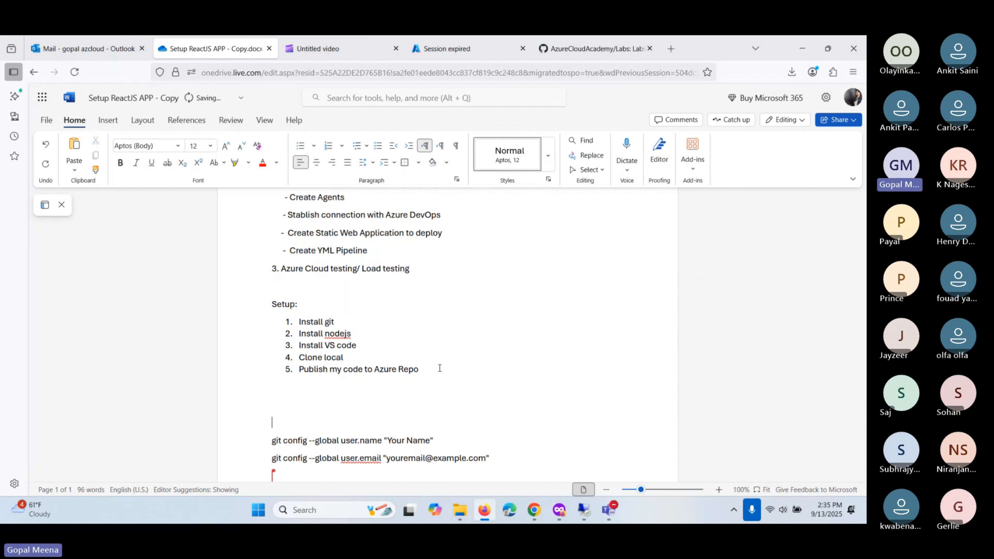
{"action": "key", "text": "Up"}
{"action": "key", "text": "Up"}
{"action": "key", "text": "Return"}
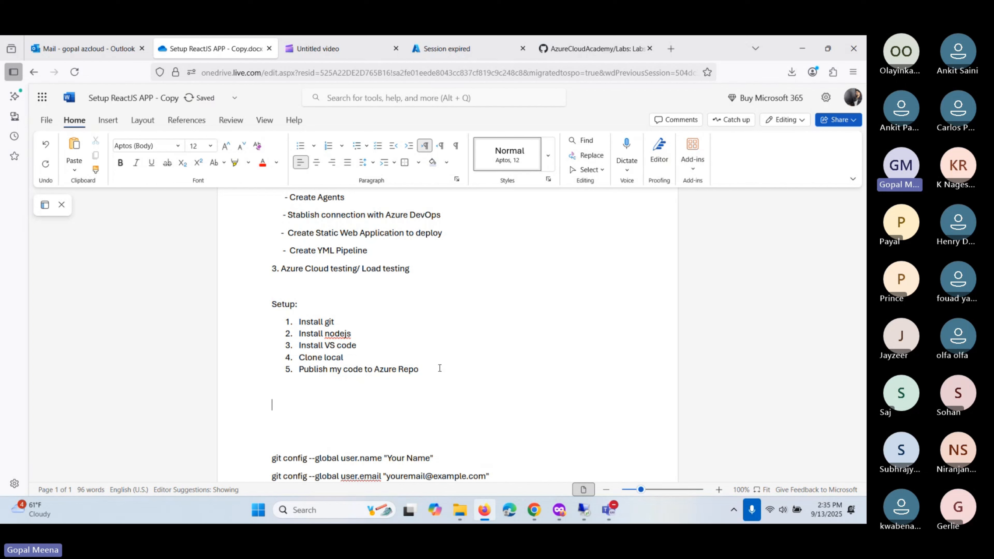
{"action": "key", "text": "shift+Down"}
{"action": "key", "text": "shift+Down"}
{"action": "key", "text": "shift+Down"}
{"action": "key", "text": "shift+Down"}
{"action": "key", "text": "shift+Down"}
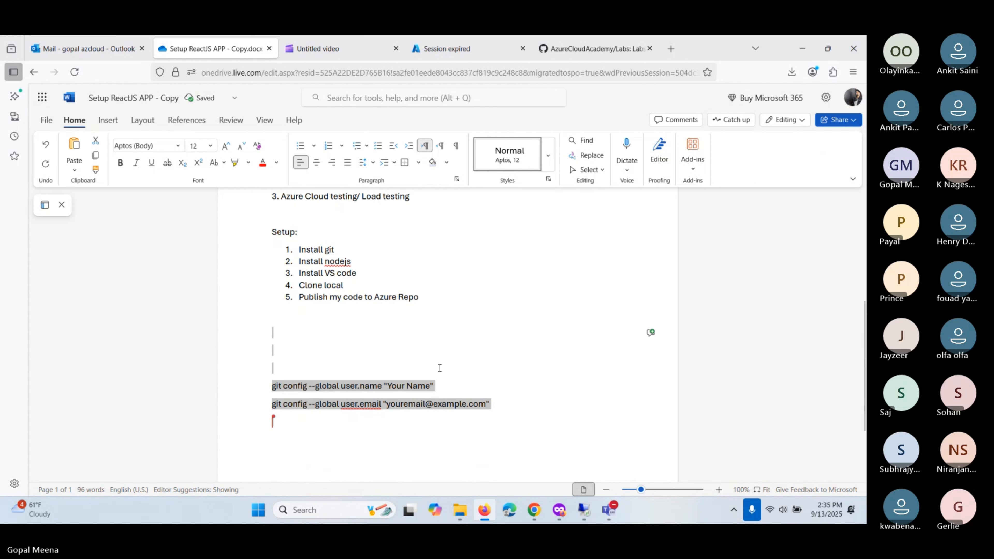
{"action": "key", "text": "Delete"}
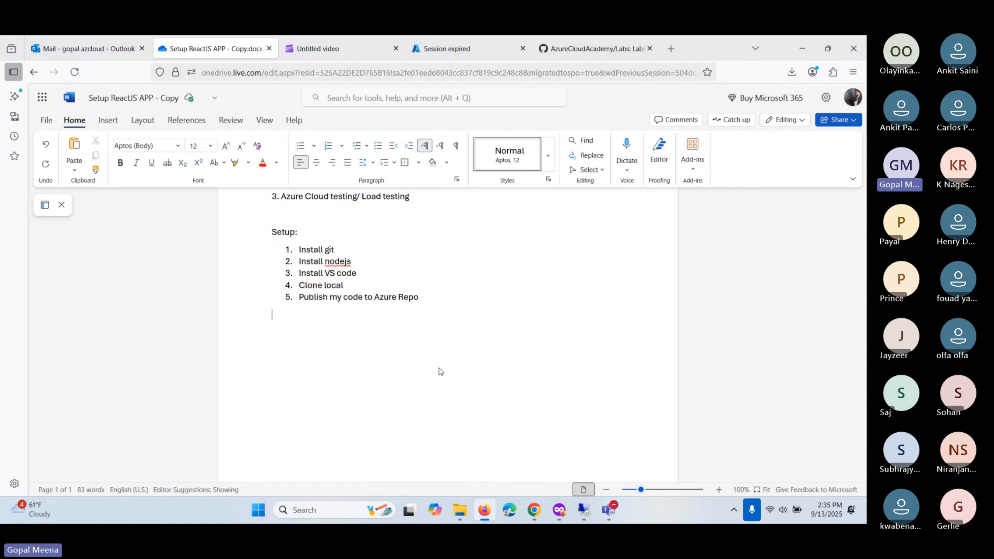
- Type the heading 'Deploy the Static WebApp', correcting the misspelled 'statis'
{"action": "type", "text": "Deploy"}
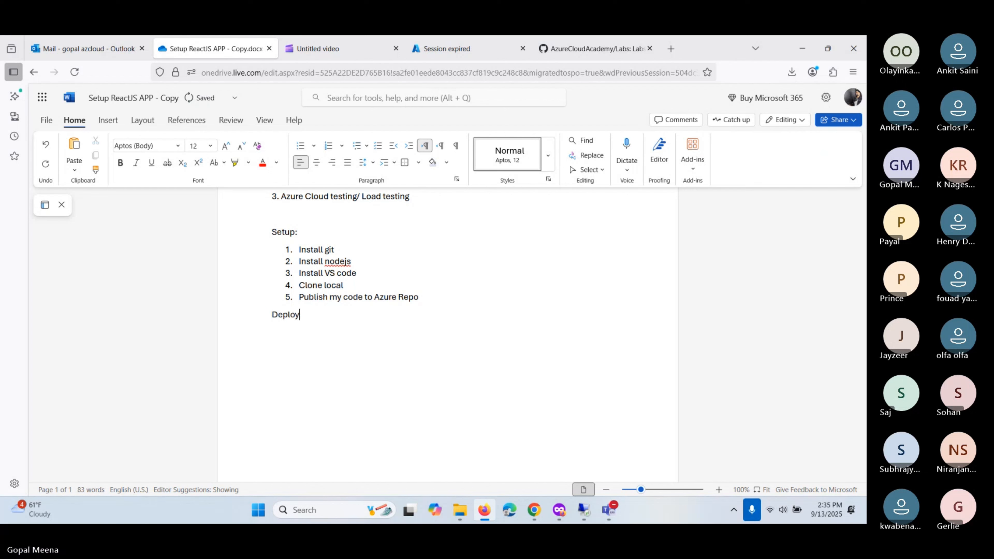
{"action": "type", "text": " the WebA"}
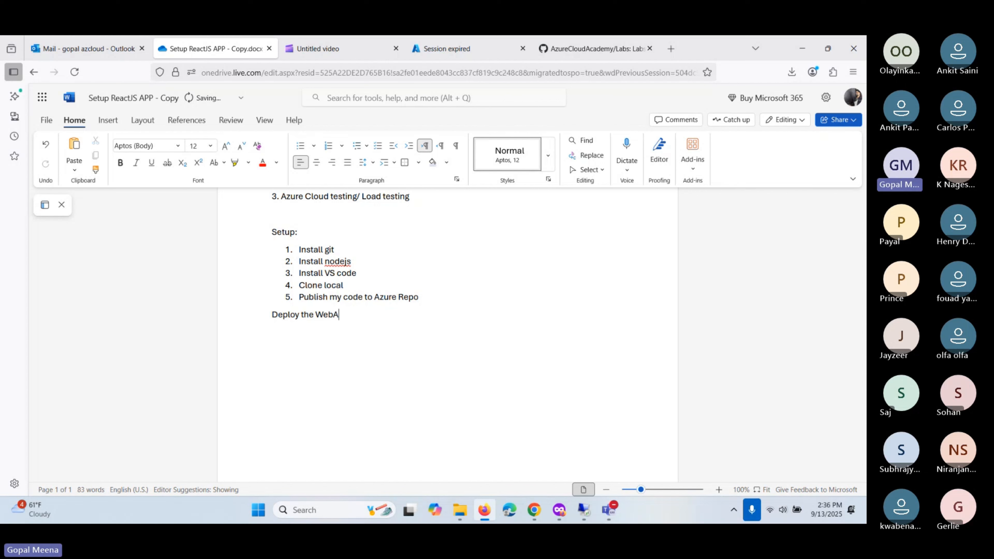
{"action": "type", "text": "pp"}
{"action": "type", "text": "statis"}
{"action": "key", "text": "Left"}
{"action": "key", "text": "Left"}
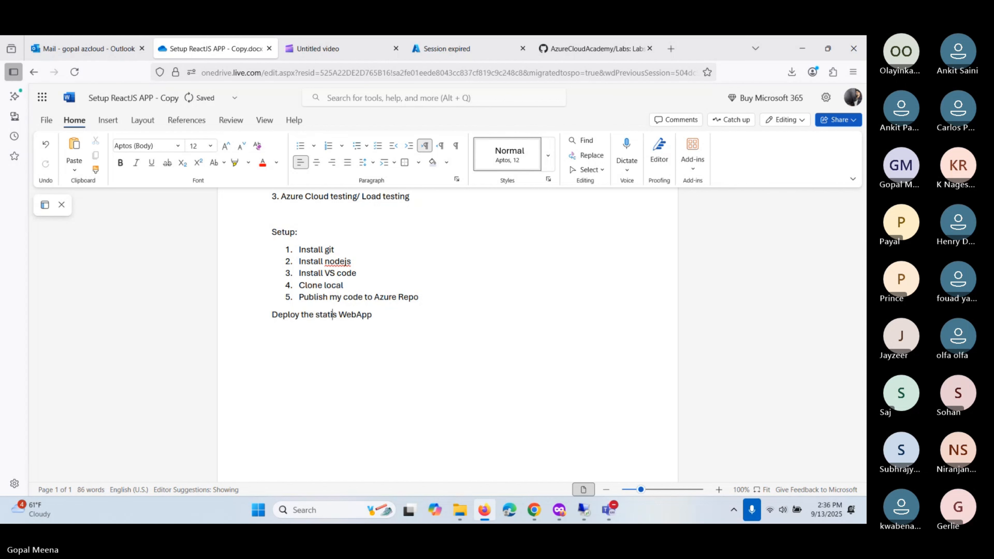
{"action": "key", "text": "Left"}
{"action": "key", "text": "Left"}
{"action": "key", "text": "Left"}
{"action": "key", "text": "BackSpace"}
{"action": "type", "text": "S"}
{"action": "key", "text": "BackSpace"}
{"action": "type", "text": "c"}
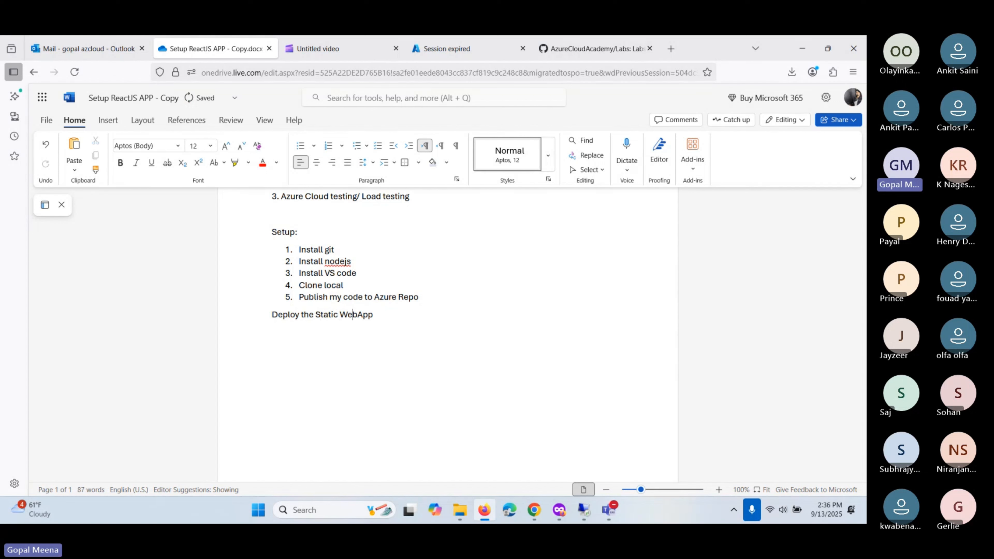
{"action": "key", "text": "Right"}
{"action": "key", "text": "Right"}
{"action": "key", "text": "Right"}
{"action": "key", "text": "Right"}
{"action": "key", "text": "Right"}
{"action": "key", "text": "Right"}
{"action": "key", "text": "Right"}
- Add numbered step '1. Install agent' under the heading, then switch to the VS Code window
{"action": "key", "text": "Return"}
{"action": "type", "text": "1."}
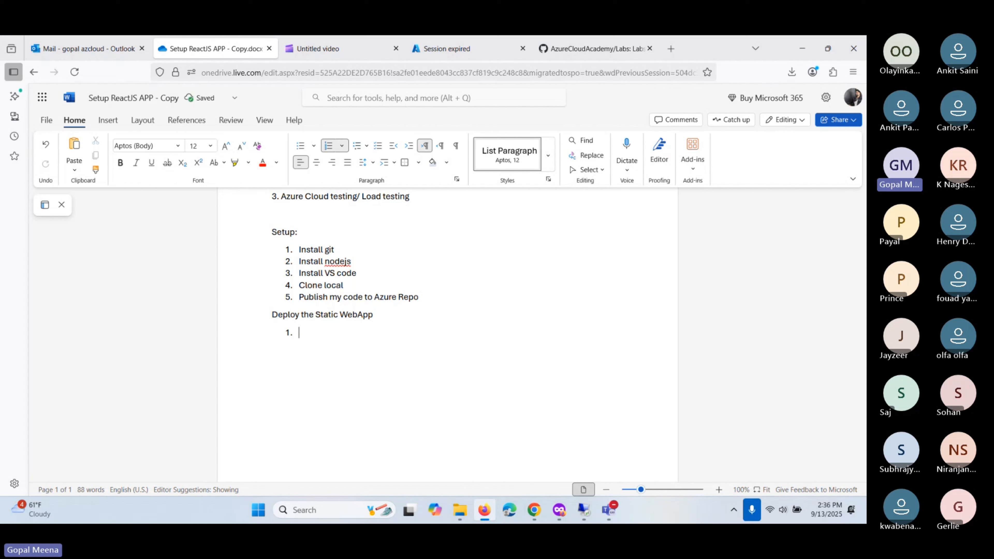
{"action": "type", "text": "Install"}
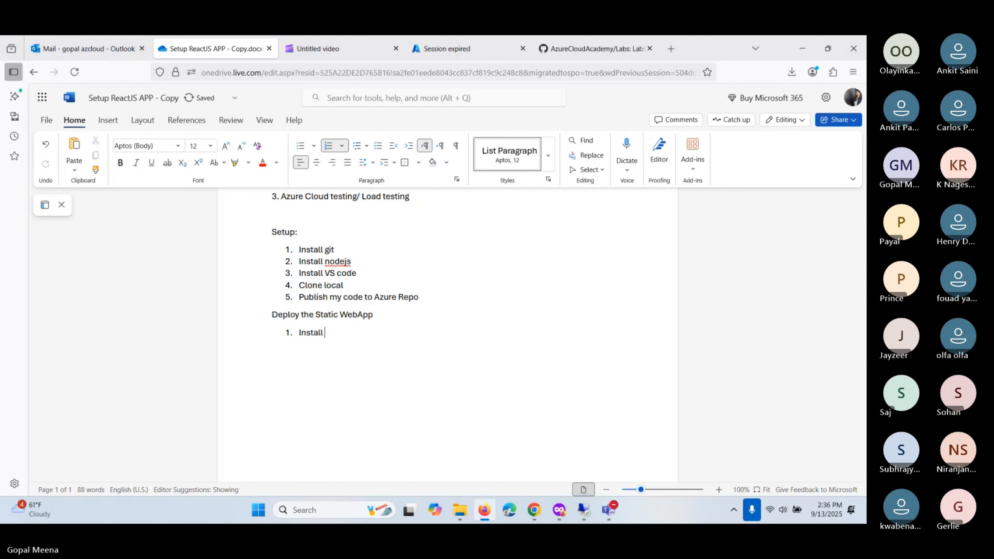
{"action": "type", "text": " agent"}
{"action": "key", "text": "Return"}
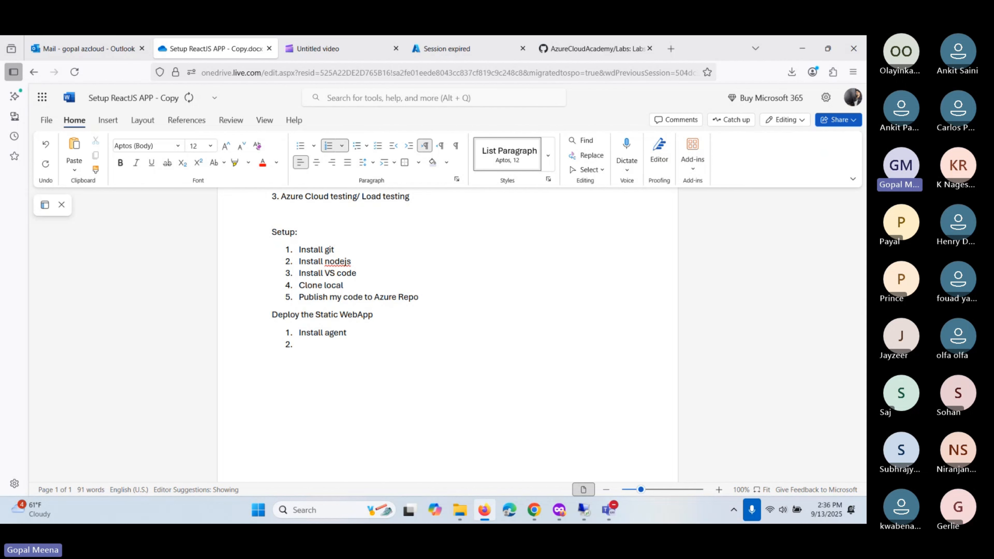
{"action": "key", "text": "alt+Tab"}
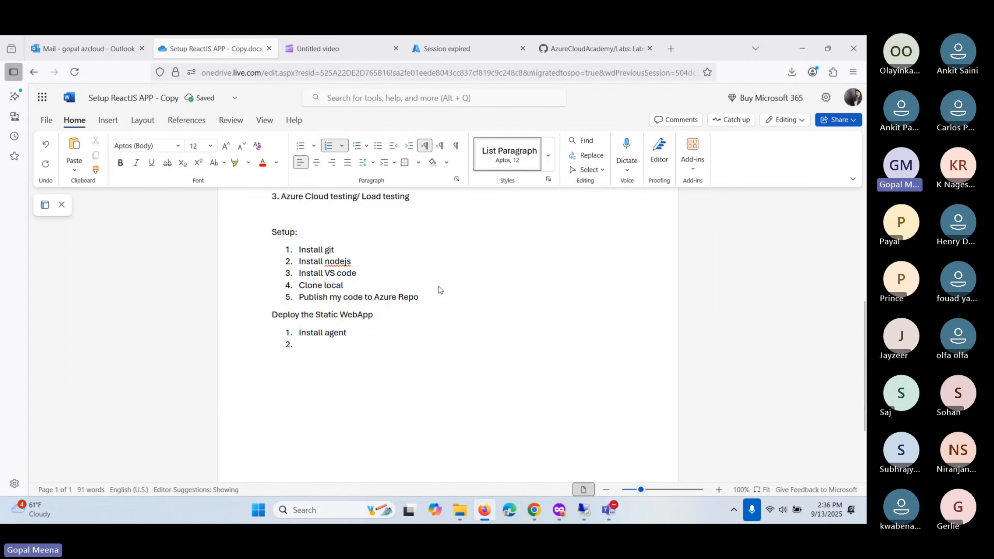
{"action": "key", "text": "alt+Tab"}
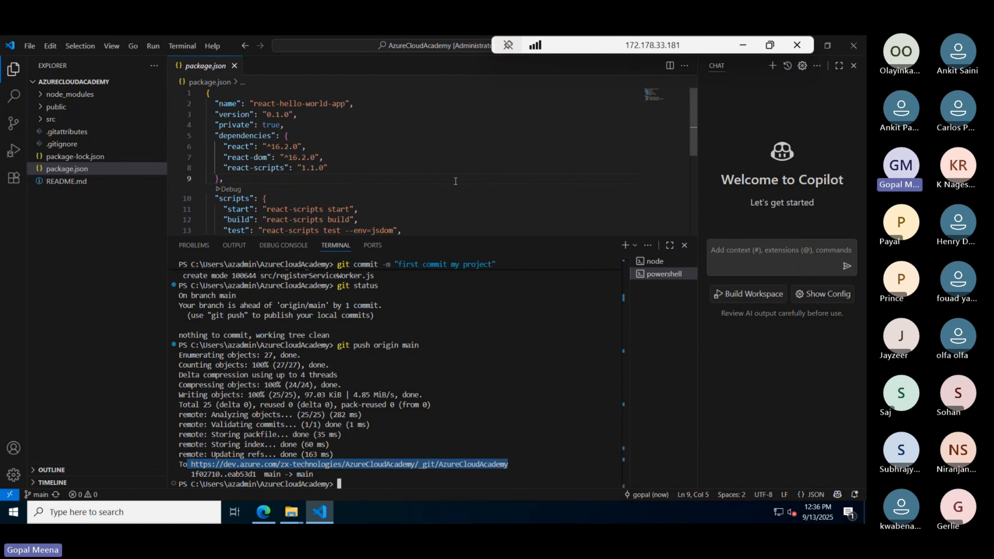
- Back in the Word notes, enter step 2 as 'Connect with Azure cloud'
{"action": "key", "text": "alt+Tab"}
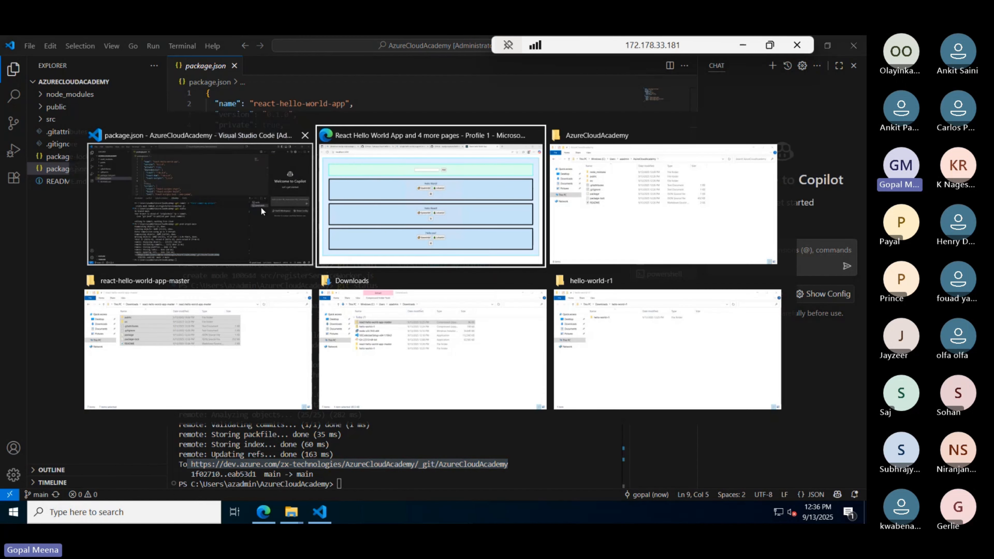
{"action": "left_click", "coordinate": [261, 211]}
{"action": "left_click", "coordinate": [742, 45]}
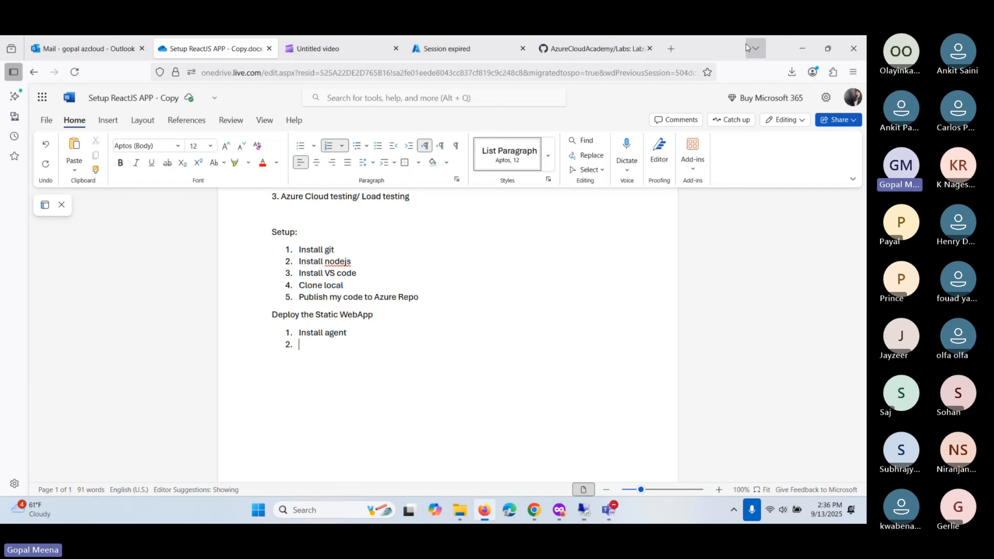
{"action": "left_click", "coordinate": [358, 346]}
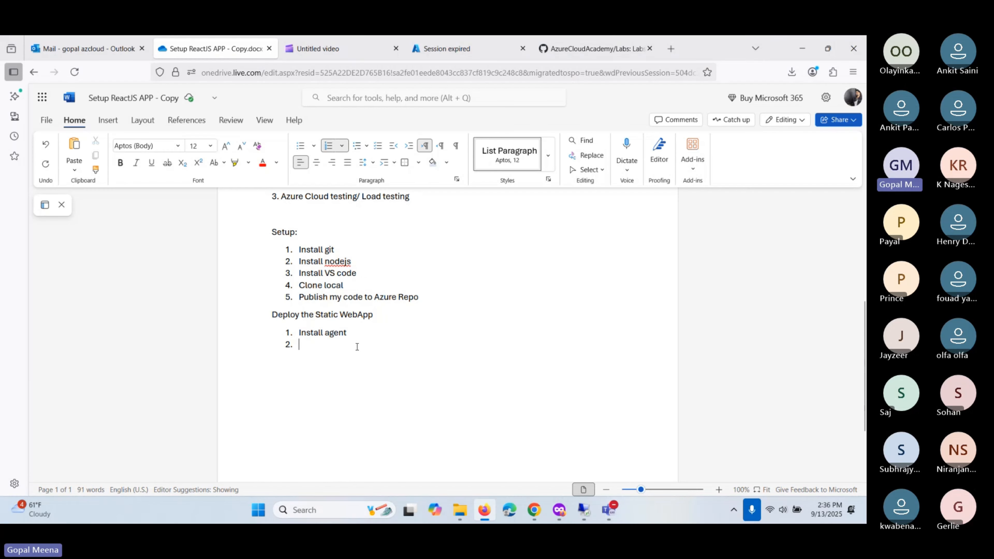
{"action": "type", "text": "Conect"}
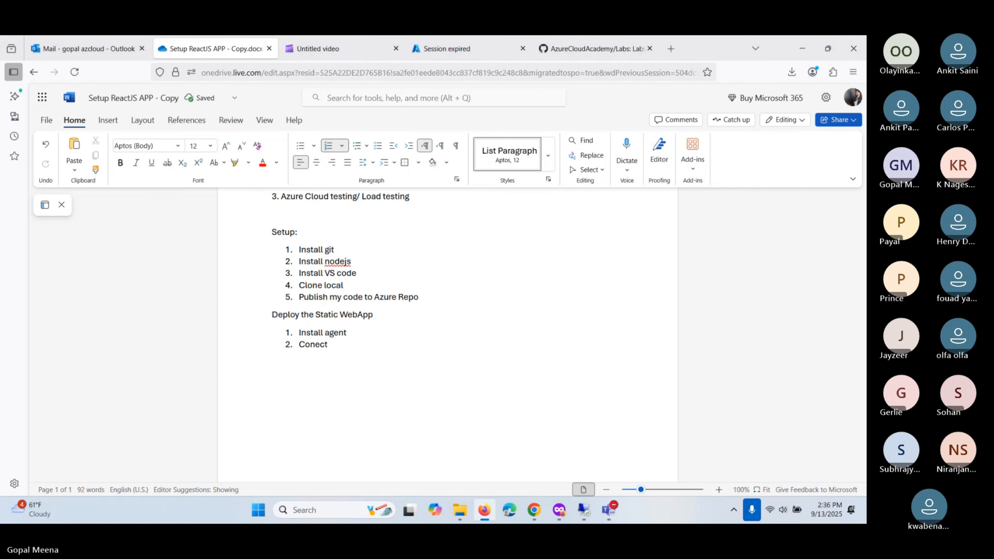
{"action": "type", "text": "ion with Azu"}
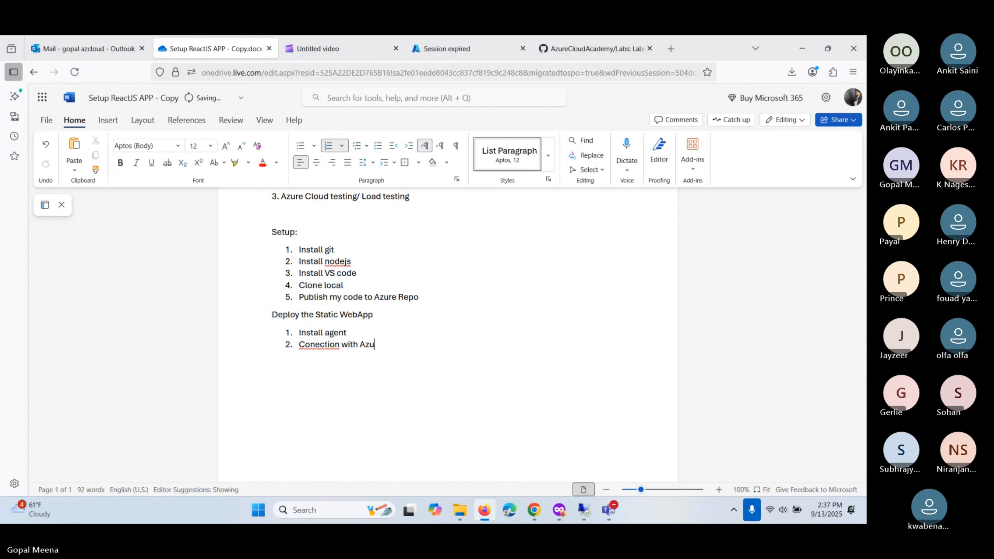
{"action": "type", "text": "re cloud"}
{"action": "key", "text": "Left"}
{"action": "key", "text": "Left"}
{"action": "key", "text": "Left"}
{"action": "key", "text": "Left"}
{"action": "key", "text": "Left"}
{"action": "key", "text": "Left"}
{"action": "key", "text": "Left"}
{"action": "key", "text": "Left"}
{"action": "key", "text": "Left"}
{"action": "key", "text": "Left"}
{"action": "key", "text": "Left"}
{"action": "key", "text": "Left"}
{"action": "key", "text": "Left"}
{"action": "key", "text": "Left"}
{"action": "key", "text": "Left"}
{"action": "key", "text": "Left"}
{"action": "key", "text": "Left"}
{"action": "key", "text": "Left"}
{"action": "key", "text": "Left"}
{"action": "key", "text": "Left"}
{"action": "key", "text": "Left"}
{"action": "key", "text": "Left"}
{"action": "type", "text": "n"}
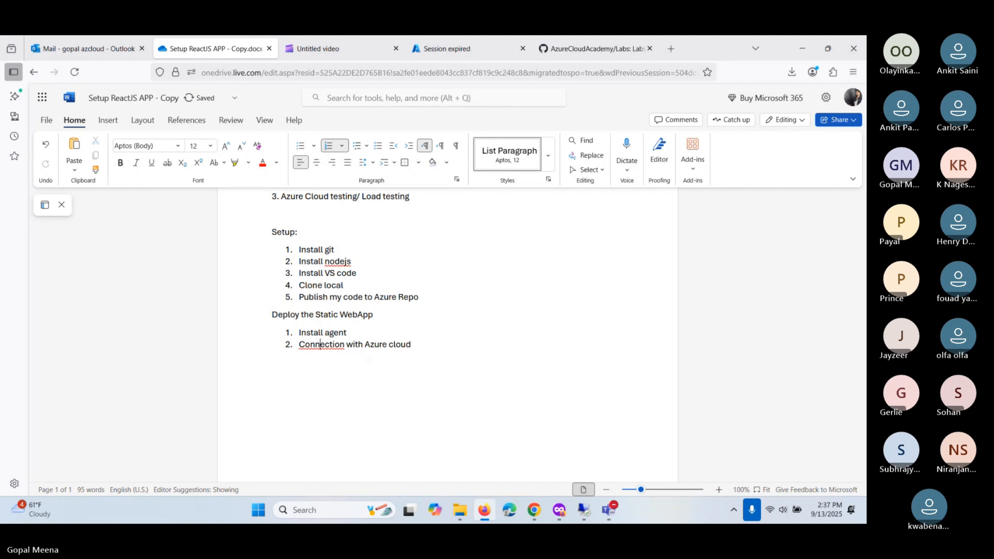
{"action": "key", "text": "Right"}
{"action": "key", "text": "Right"}
{"action": "key", "text": "Right"}
{"action": "key", "text": "Right"}
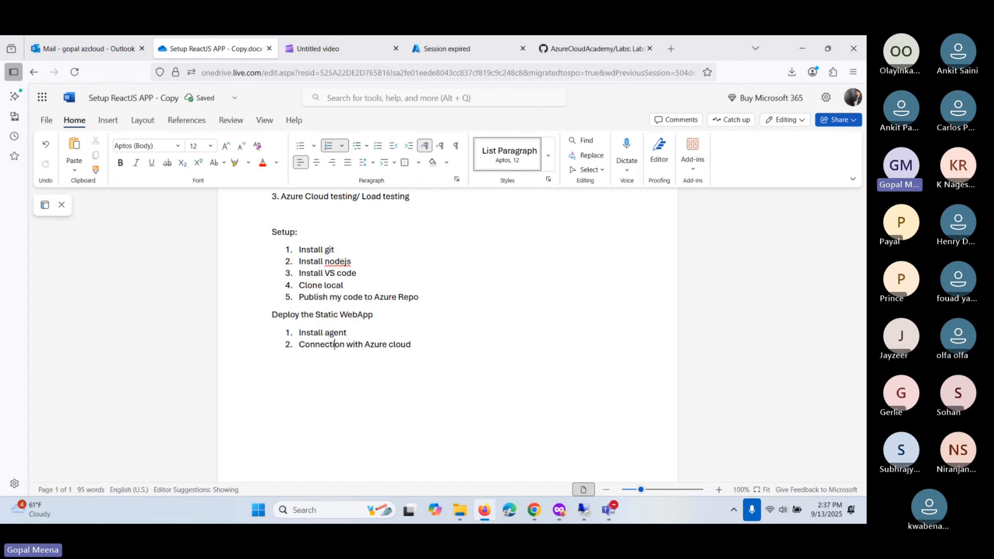
{"action": "key", "text": "Delete"}
{"action": "key", "text": "Delete"}
{"action": "key", "text": "BackSpace"}
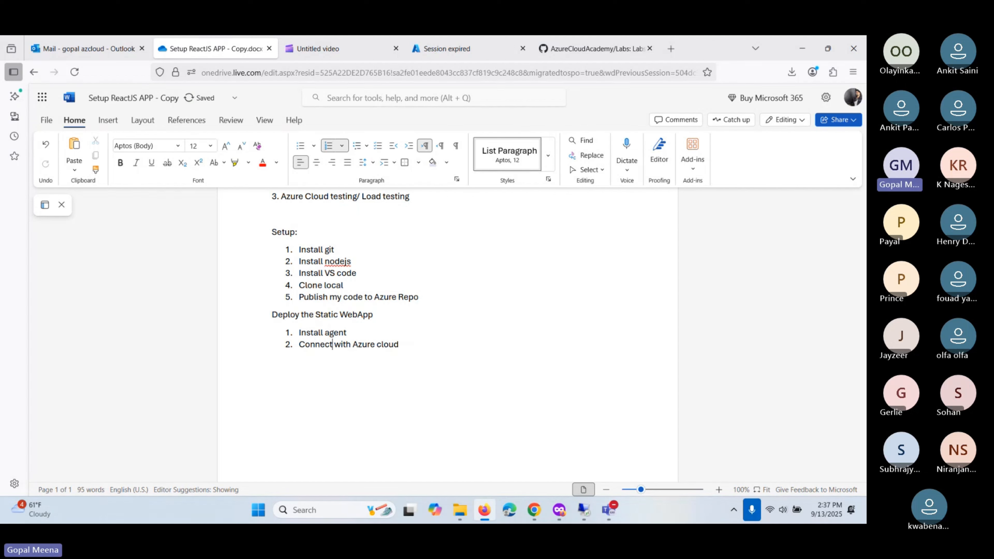
- Append '- Service principle' to the Connect with Azure cloud step
{"action": "left_click", "coordinate": [426, 340]}
{"action": "key", "text": "Return"}
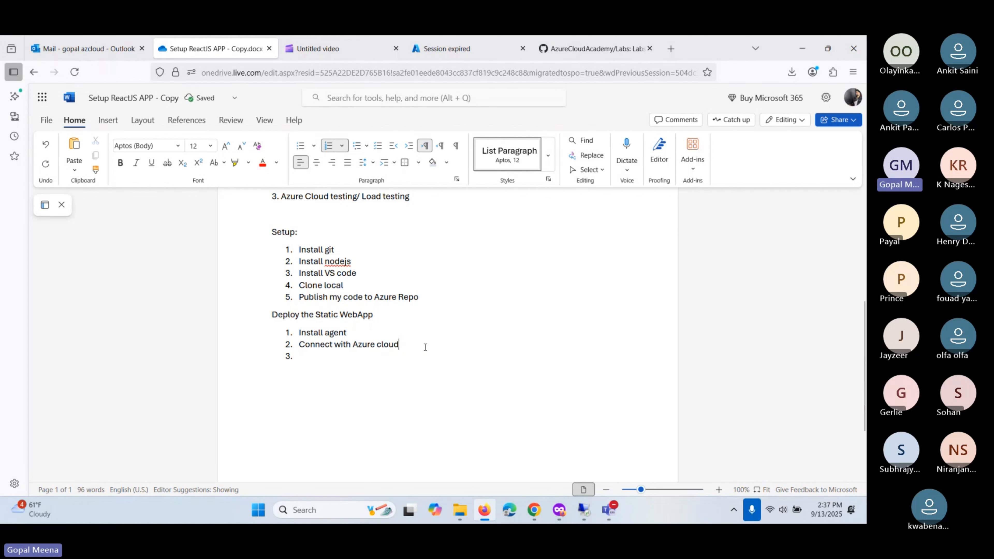
{"action": "type", "text": "- "}
{"action": "type", "text": "Service "}
{"action": "type", "text": "pri"}
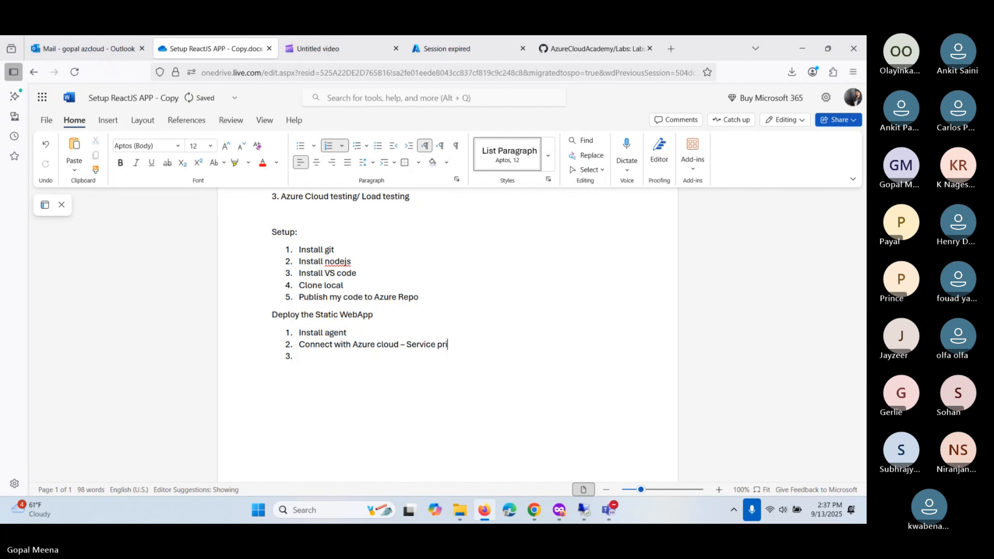
{"action": "type", "text": "nciple"}
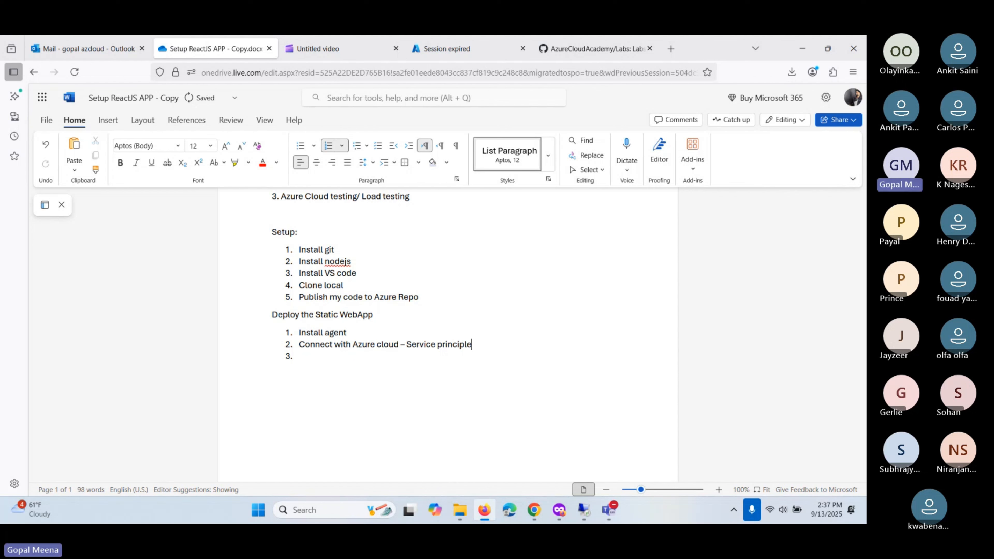
{"action": "left_click_drag", "start_coordinate": [473, 345], "coordinate": [406, 345]}
{"action": "left_click", "coordinate": [480, 352]}
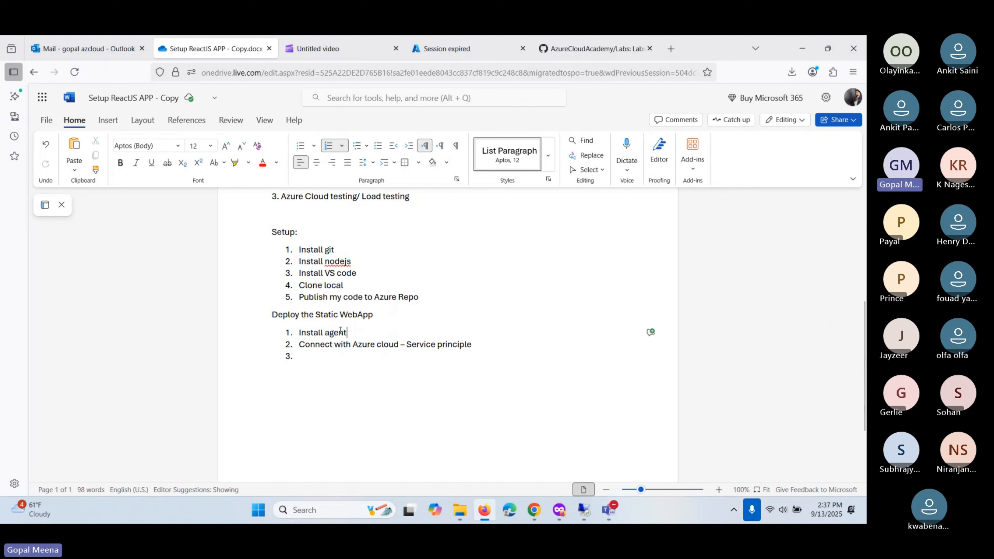
{"action": "left_click_drag", "start_coordinate": [356, 332], "coordinate": [300, 335]}
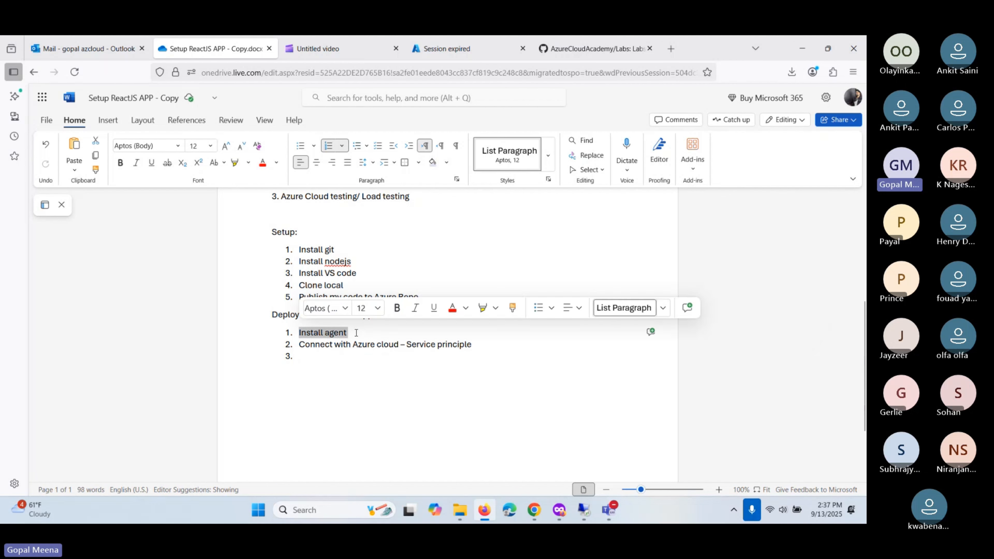
{"action": "left_click", "coordinate": [366, 332]}
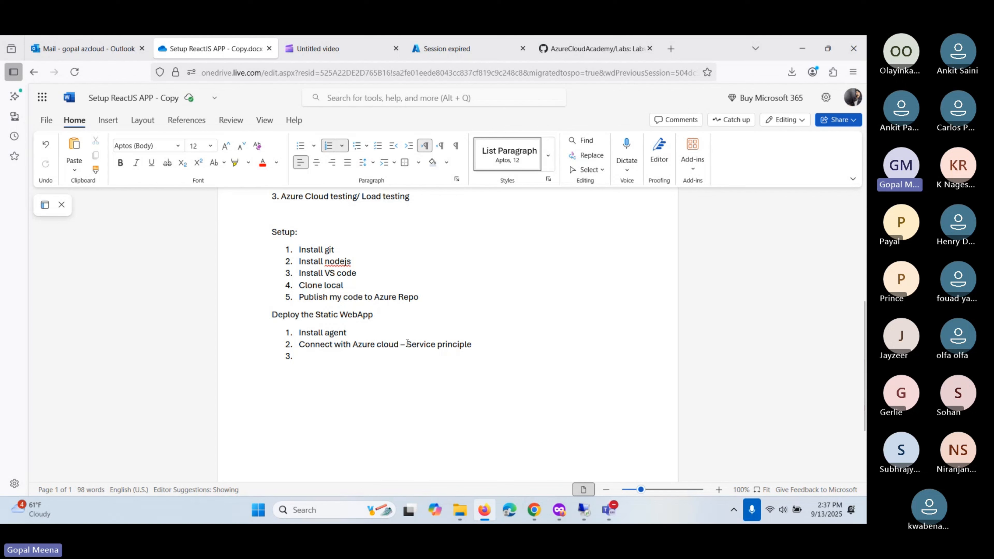
{"action": "left_click_drag", "start_coordinate": [407, 343], "coordinate": [477, 346]}
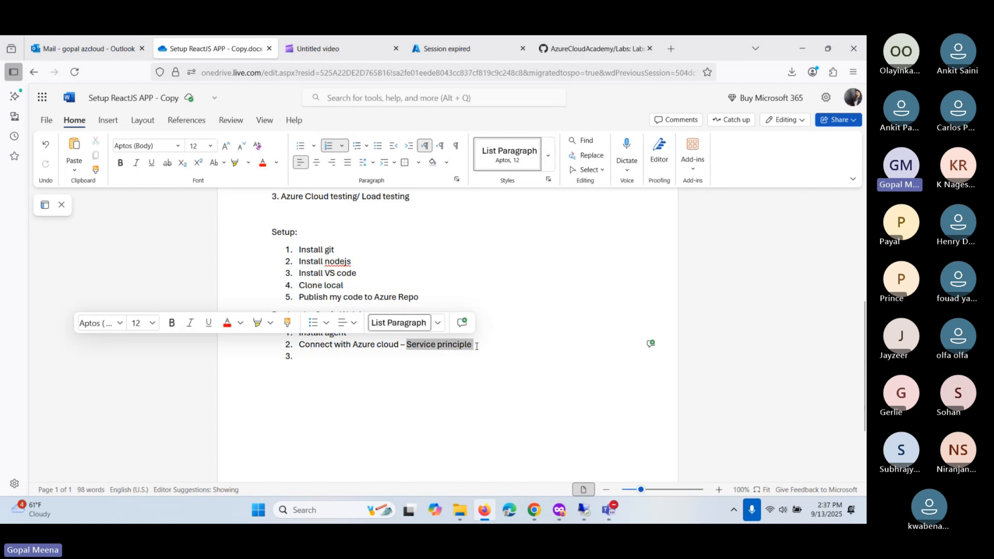
{"action": "left_click", "coordinate": [477, 346]}
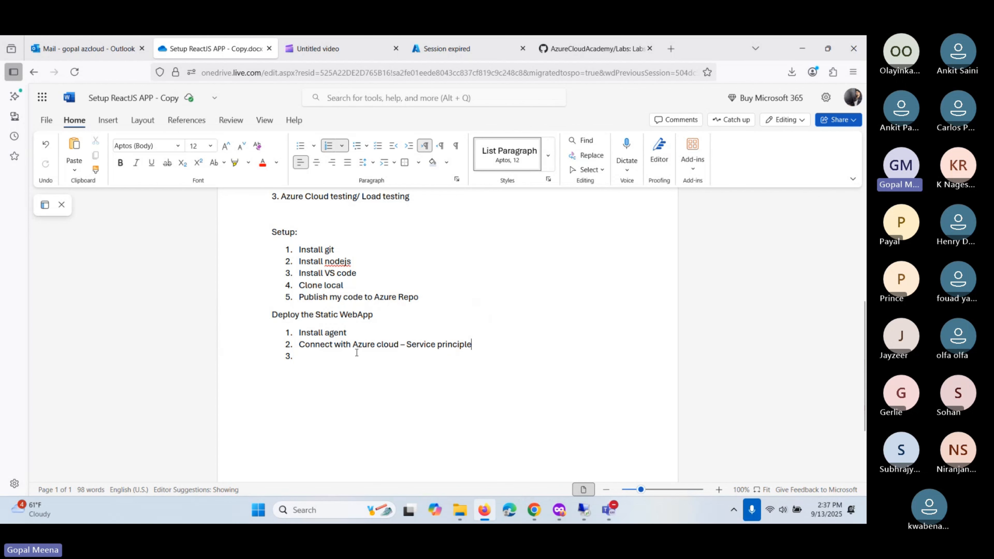
{"action": "left_click", "coordinate": [312, 354]}
- Add step 3 'Create Static WebApp Azure cloud', copying 'Static WebApp' from the heading
{"action": "type", "text": "Create Web"}
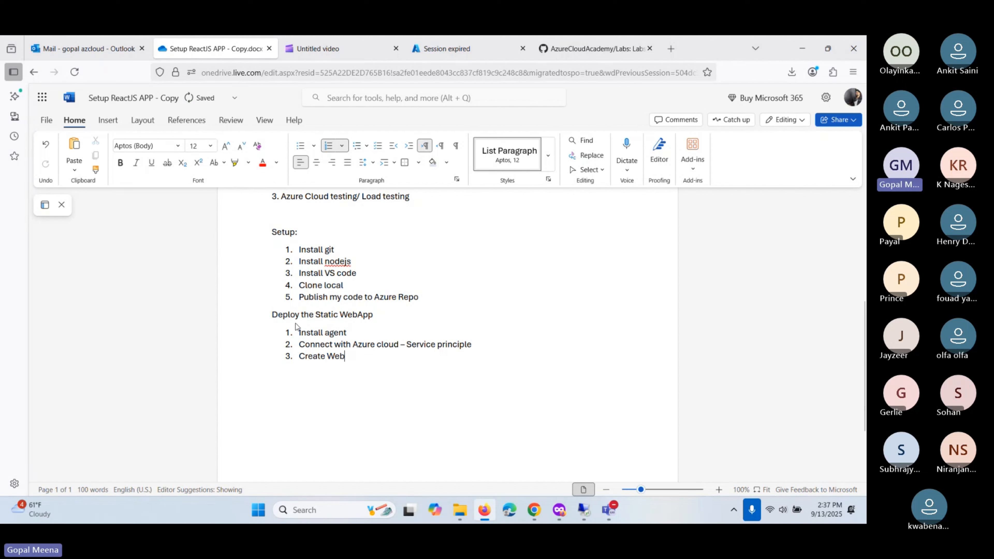
{"action": "left_click_drag", "start_coordinate": [316, 315], "coordinate": [375, 314]}
{"action": "key", "text": "ctrl+c"}
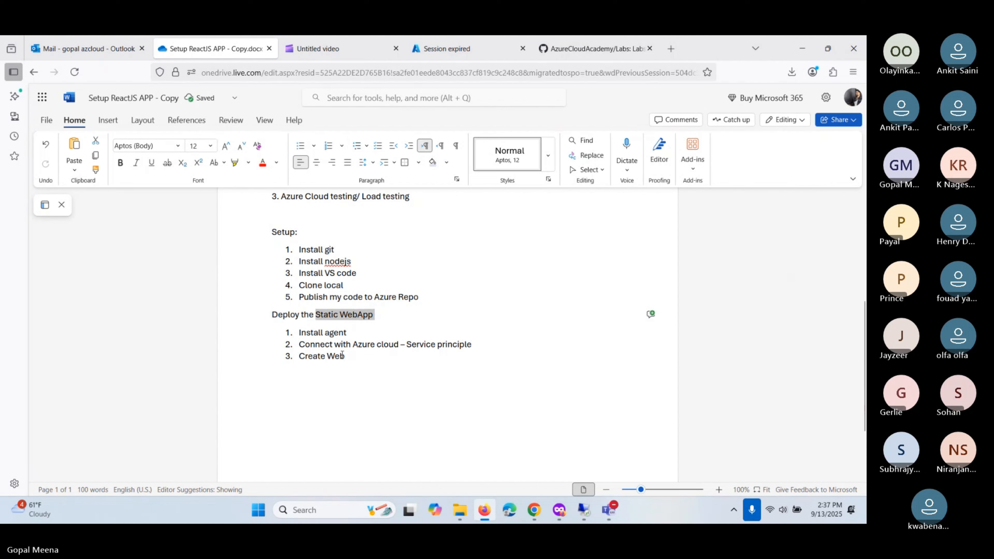
{"action": "double_click", "coordinate": [336, 356]}
{"action": "key", "text": "ctrl+v"}
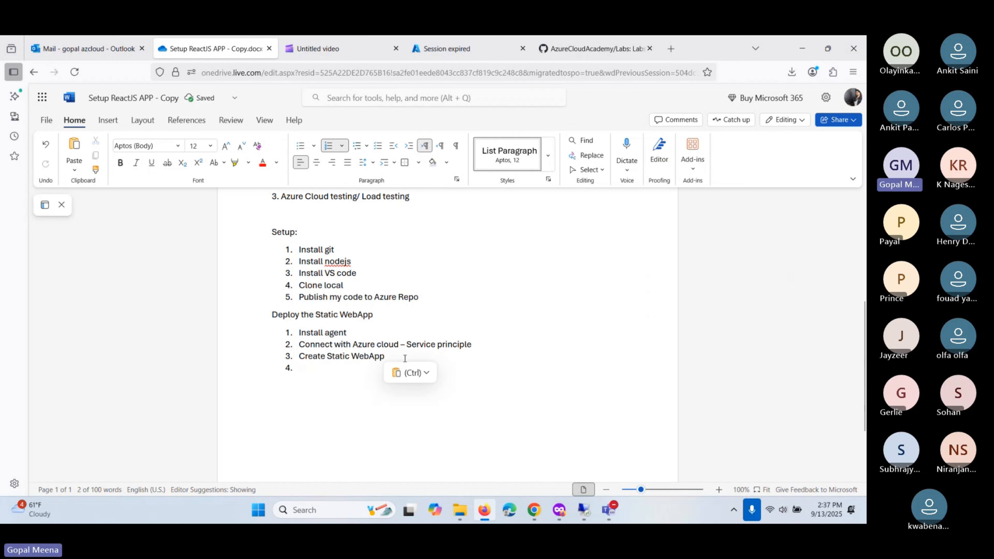
{"action": "key", "text": "Left"}
{"action": "type", "text": "A"}
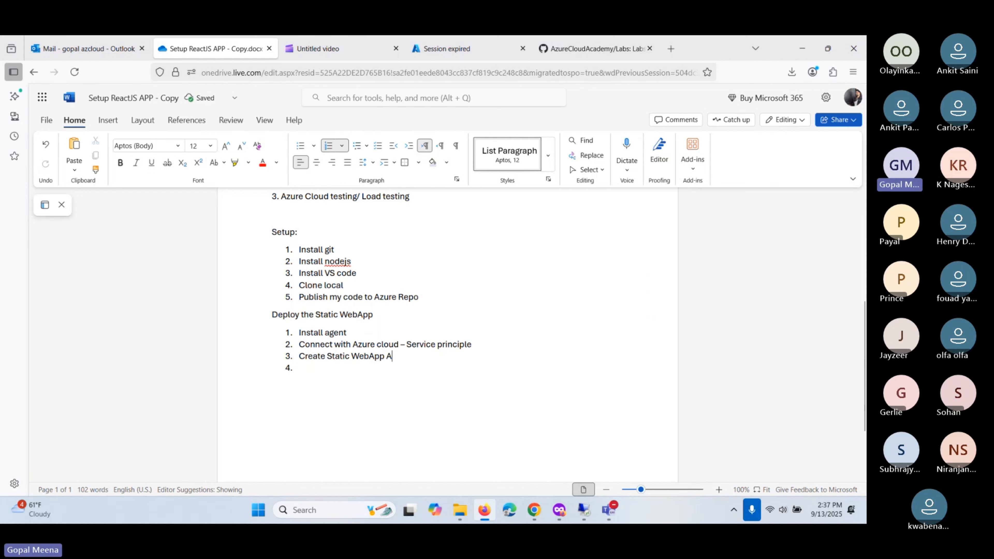
{"action": "type", "text": "zure cloud"}
{"action": "key", "text": "BackSpace"}
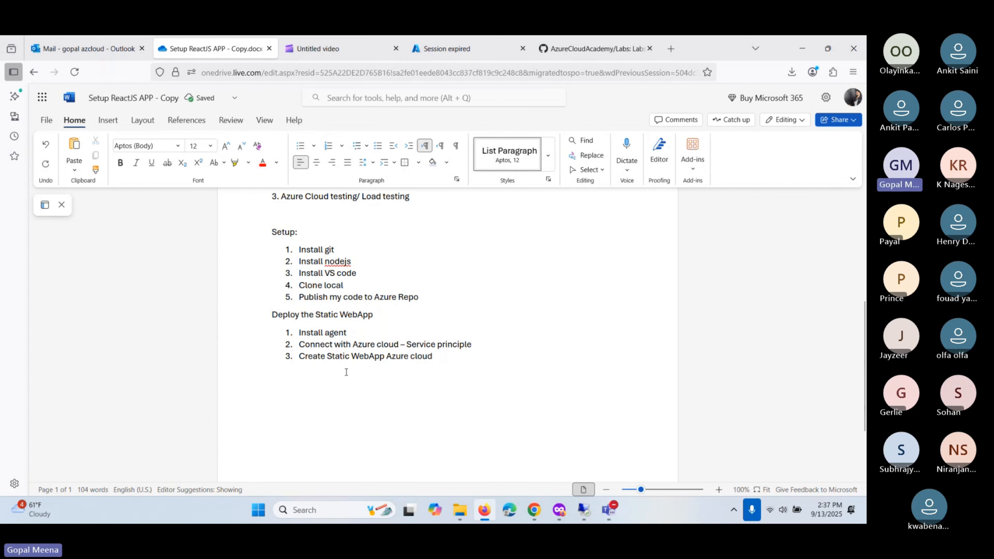
{"action": "scroll", "coordinate": [426, 364], "scroll_direction": "up", "scroll_amount": 2}
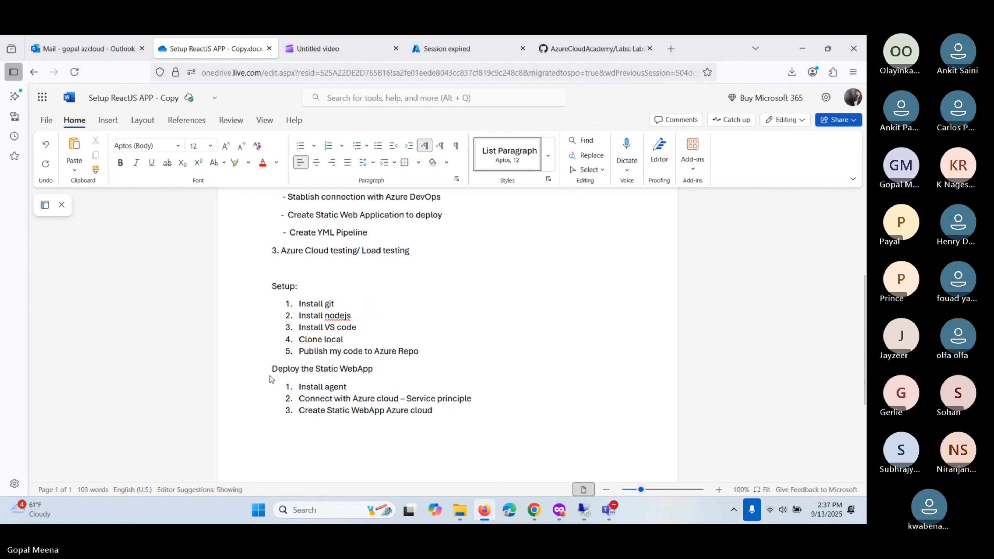
- Append '- Done' to the Setup heading and '- Inprogress' to Deploy the Static WebApp
{"action": "left_click", "coordinate": [298, 286]}
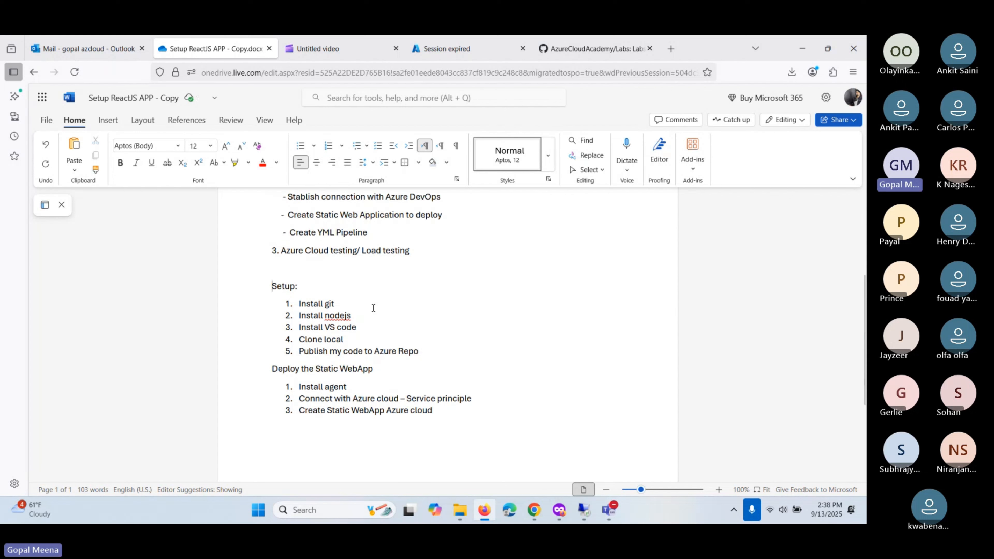
{"action": "type", "text": "- Done"}
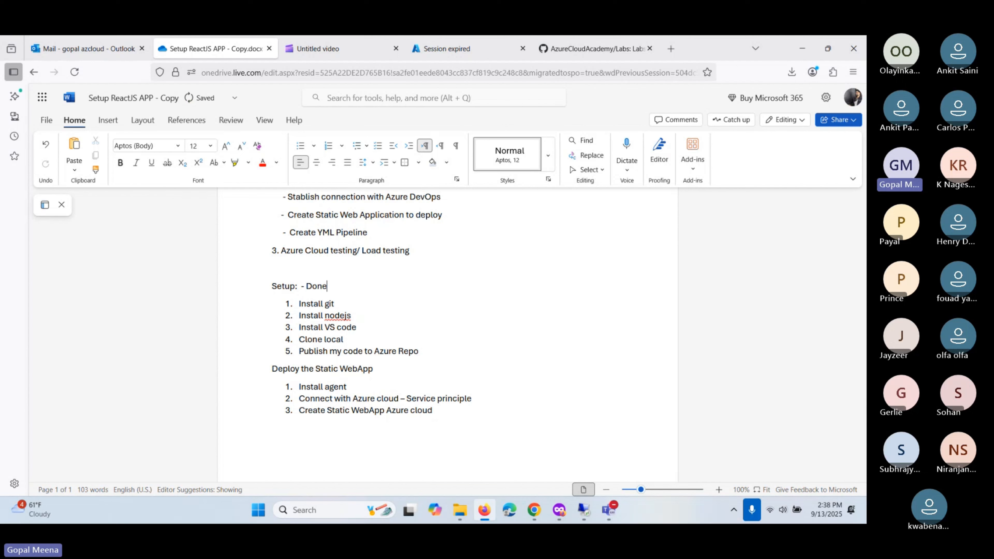
{"action": "scroll", "coordinate": [407, 317], "scroll_direction": "down", "scroll_amount": 2}
{"action": "left_click", "coordinate": [410, 314]}
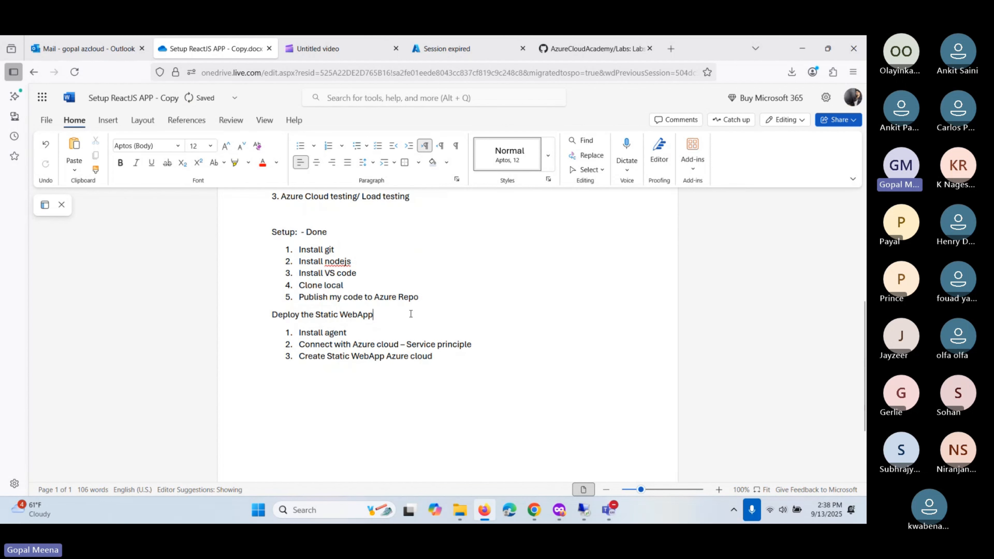
{"action": "type", "text": "- In"}
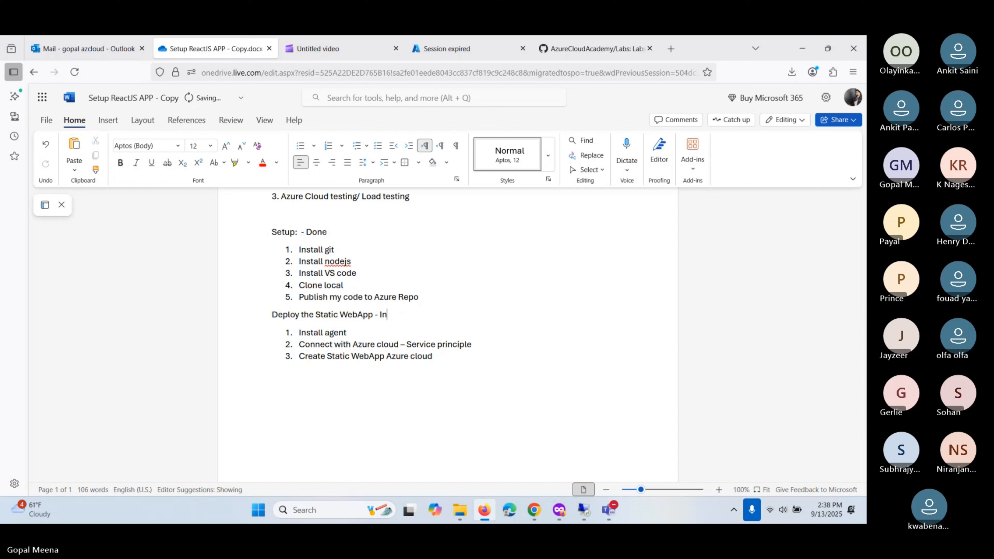
{"action": "type", "text": "progress"}
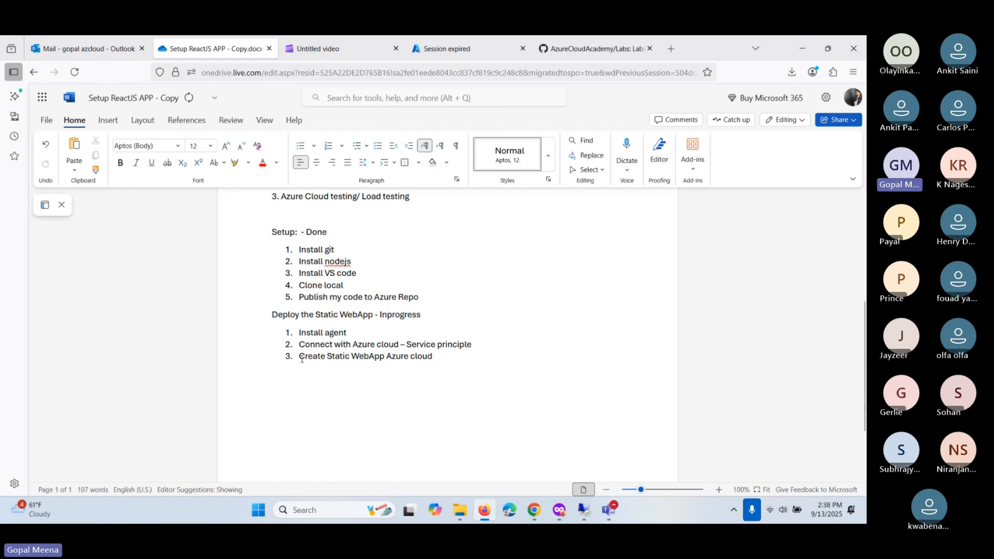
{"action": "left_click_drag", "start_coordinate": [301, 357], "coordinate": [364, 355]}
{"action": "left_click", "coordinate": [386, 356]}
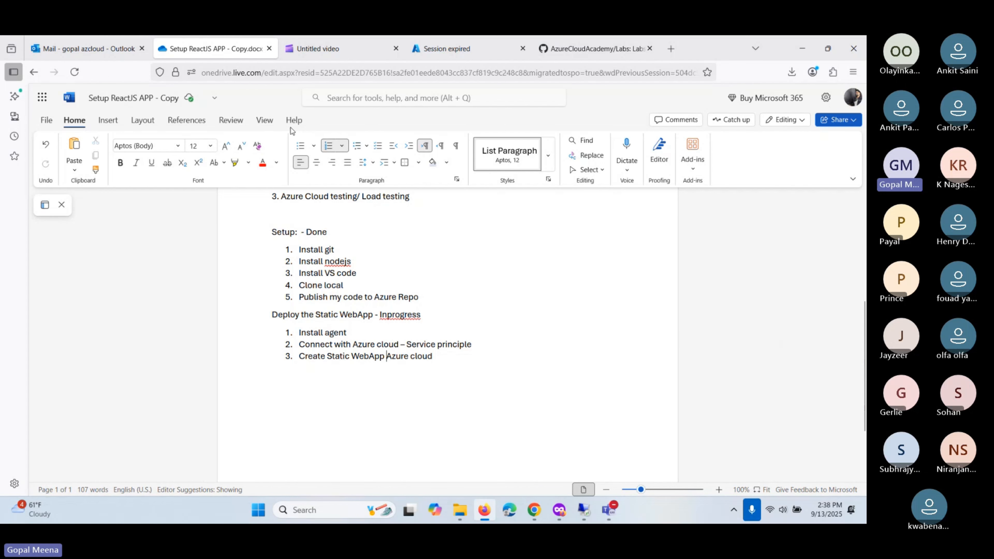
{"action": "key", "text": "alt+Tab"}
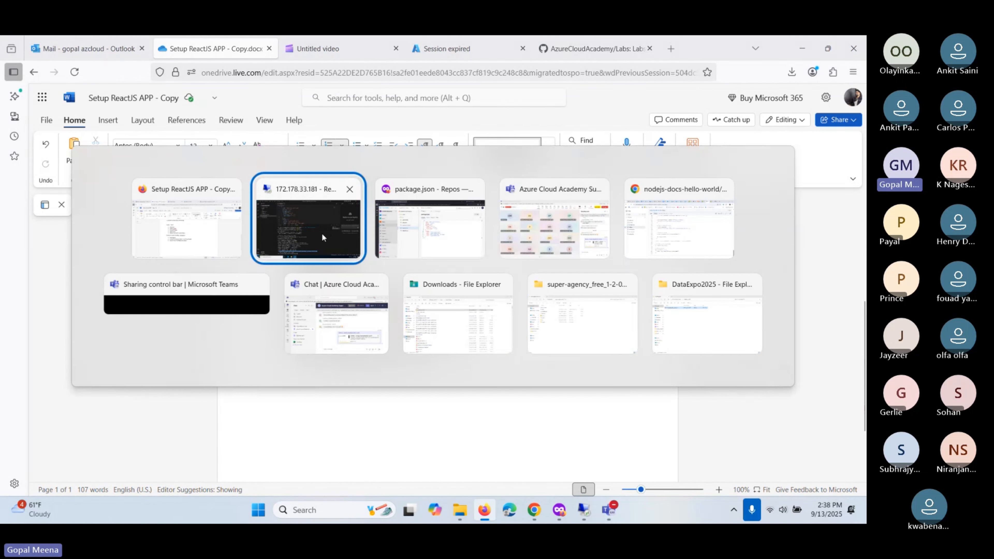
{"action": "key", "text": "alt+Tab"}
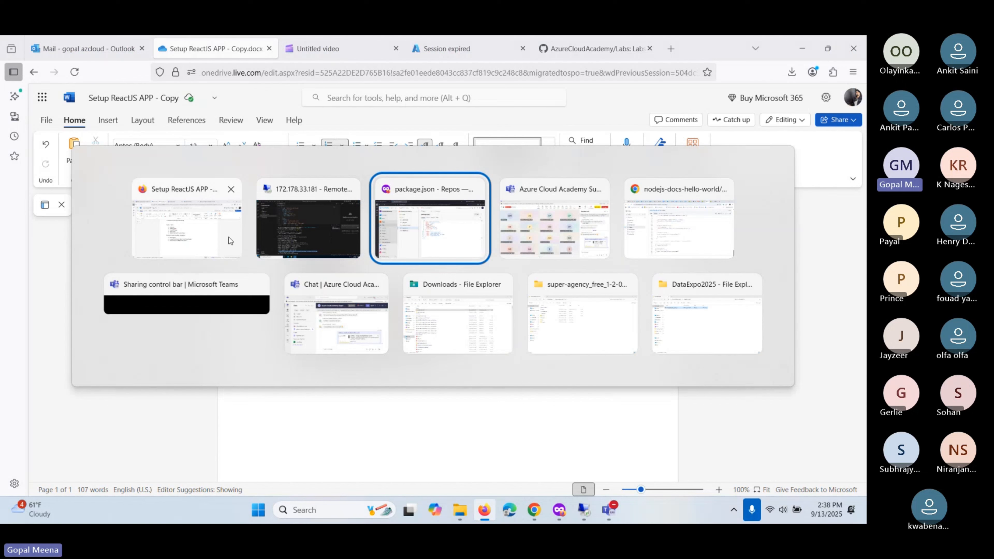
{"action": "key", "text": "alt+Tab"}
{"action": "left_click", "coordinate": [341, 242]}
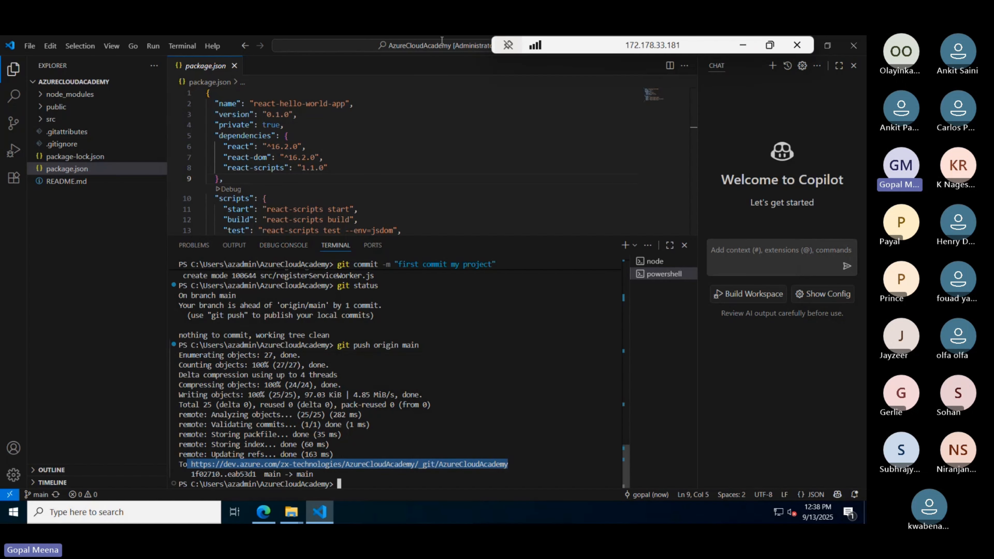
{"action": "left_click", "coordinate": [264, 512]}
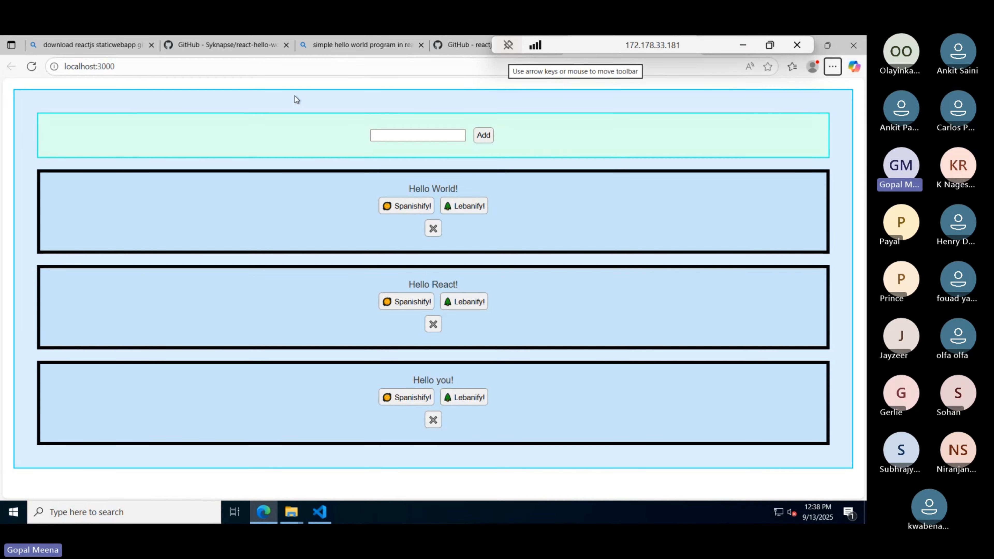
{"action": "left_click", "coordinate": [90, 66]}
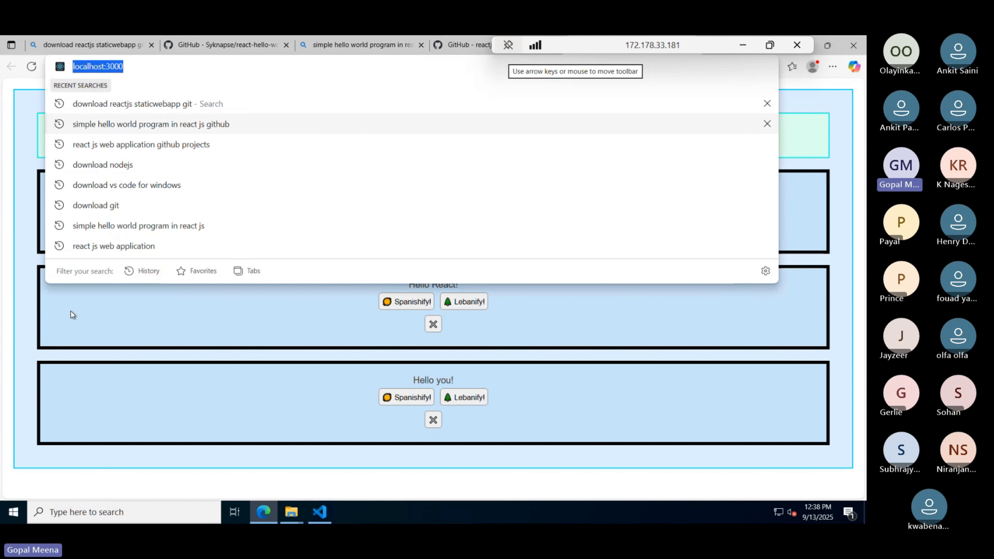
{"action": "left_click", "coordinate": [25, 325]}
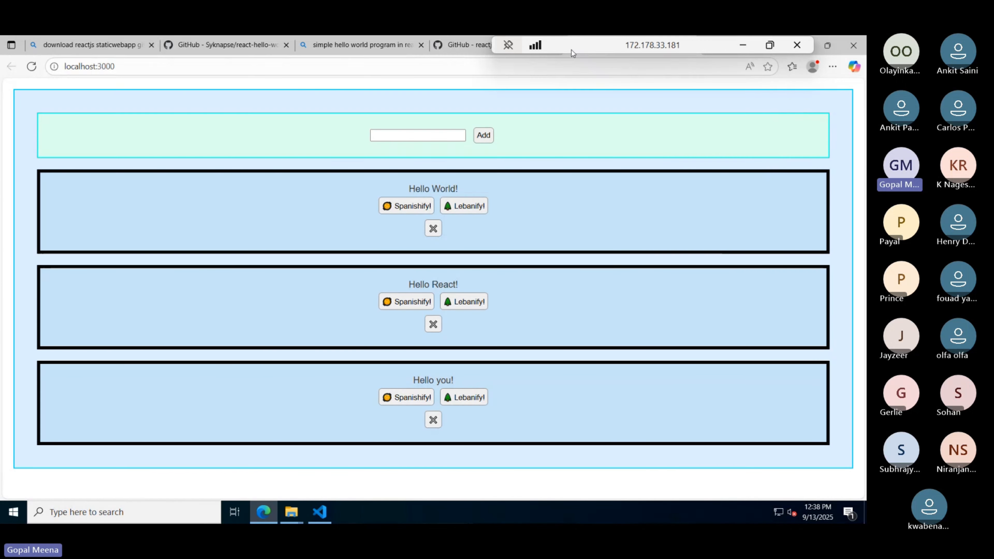
{"action": "left_click", "coordinate": [743, 46]}
{"action": "key", "text": "alt+Tab"}
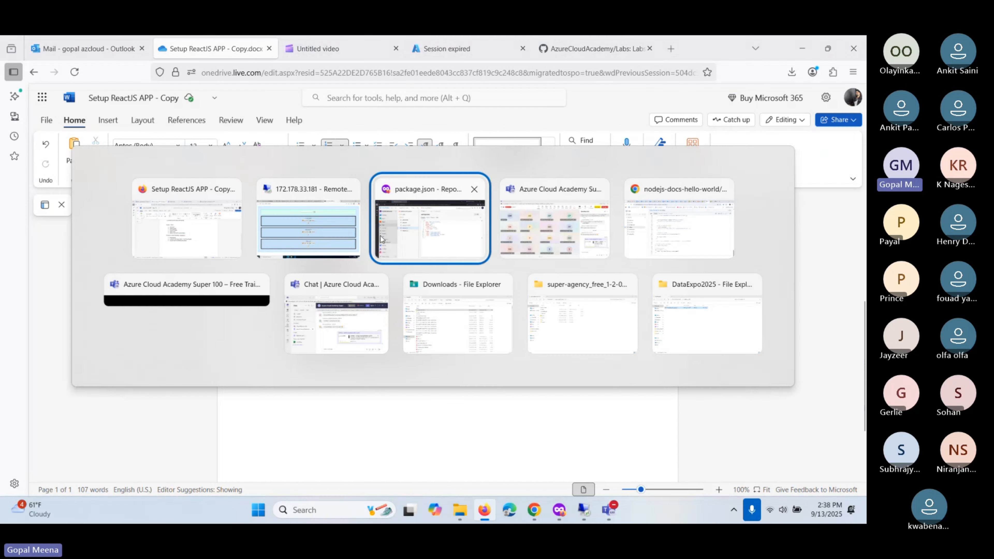
- Go to the Azure portal home, search 'stat' and open Static Web Apps
{"action": "left_click", "coordinate": [390, 241]}
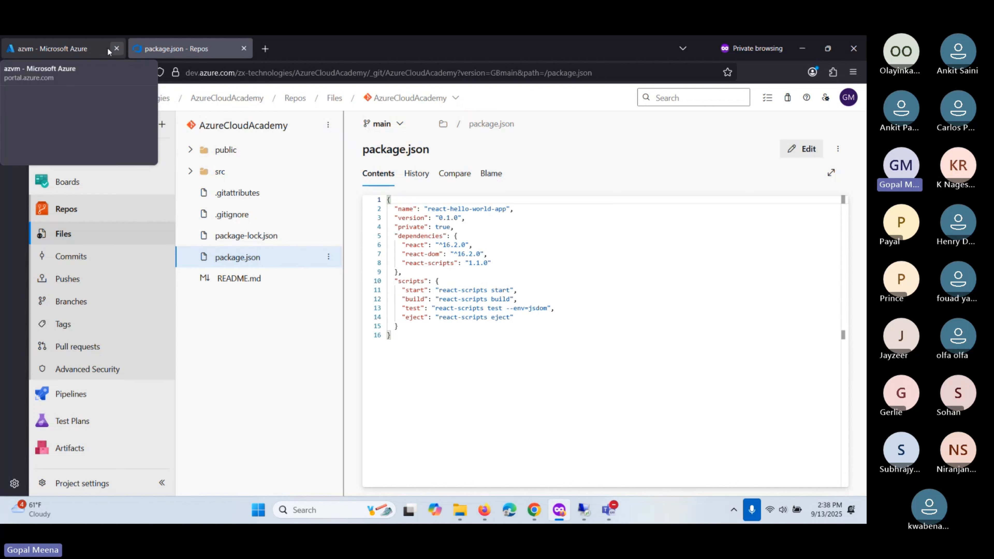
{"action": "left_click", "coordinate": [76, 51]}
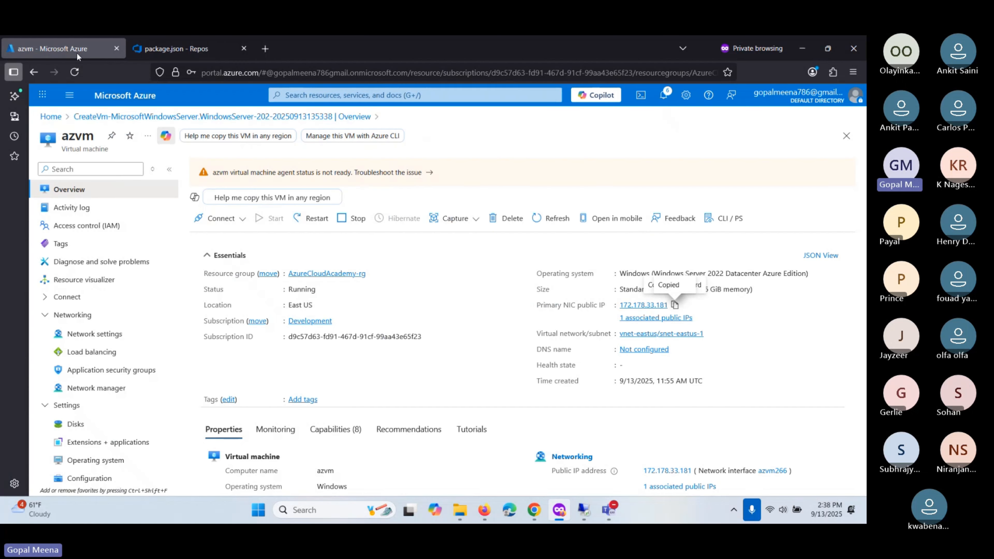
{"action": "left_click", "coordinate": [108, 96]}
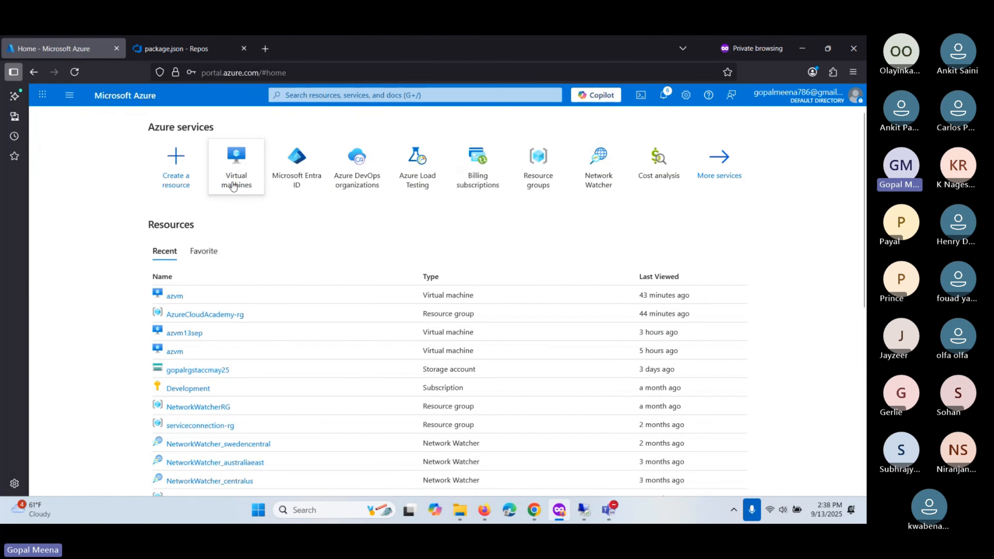
{"action": "left_click", "coordinate": [308, 95]}
{"action": "type", "text": "stat"}
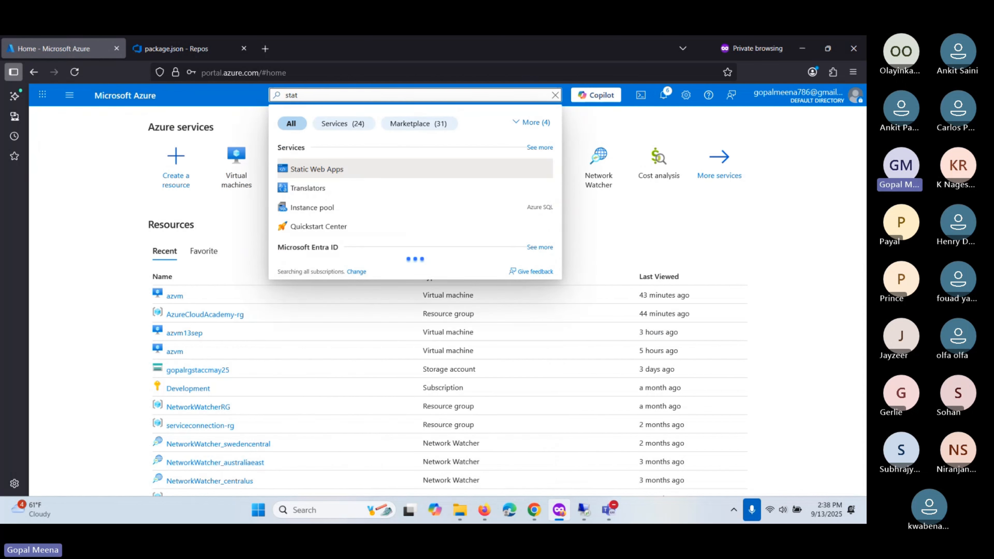
{"action": "left_click", "coordinate": [322, 170]}
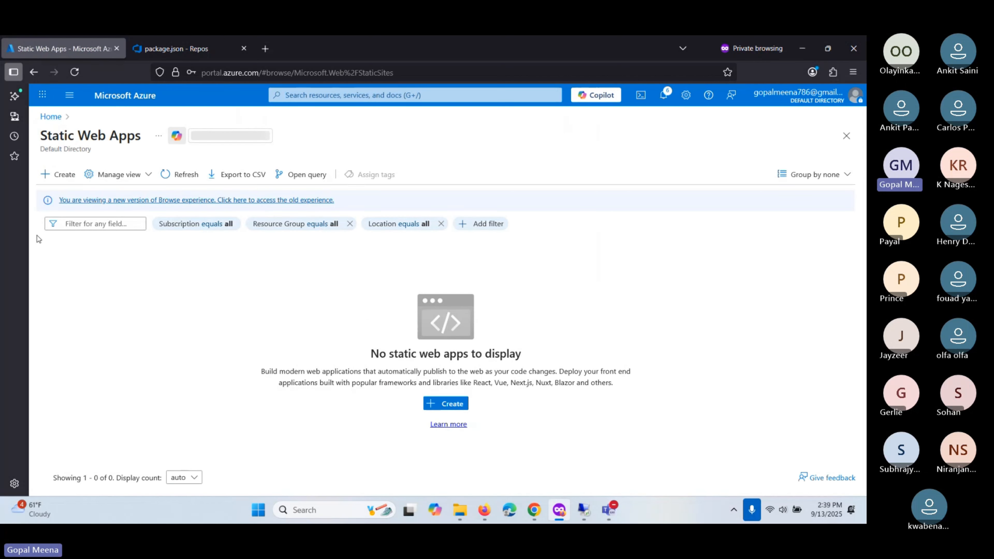
- Start a new Static Web App and review the Basics form's resource group setting
{"action": "left_click", "coordinate": [58, 175]}
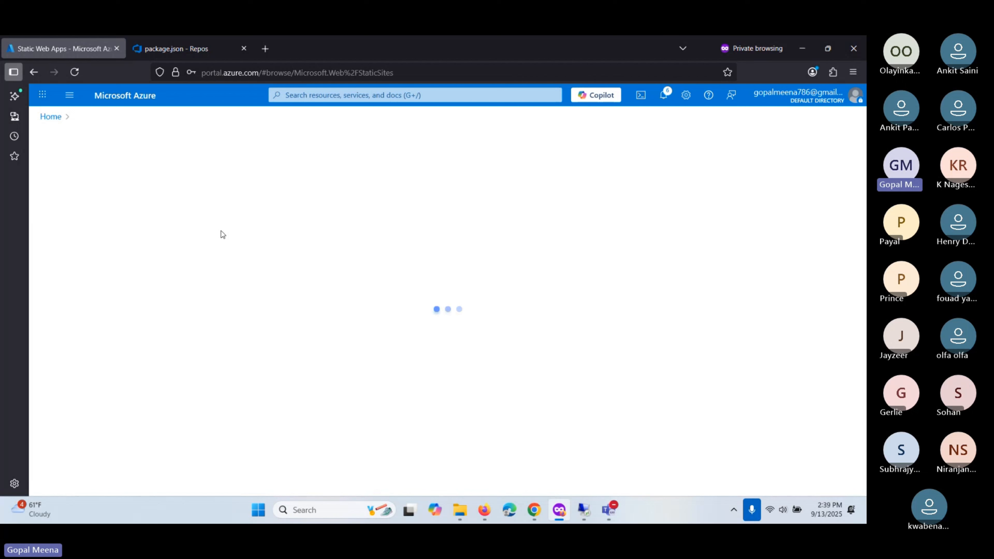
{"action": "scroll", "coordinate": [223, 226], "scroll_direction": "down", "scroll_amount": 2}
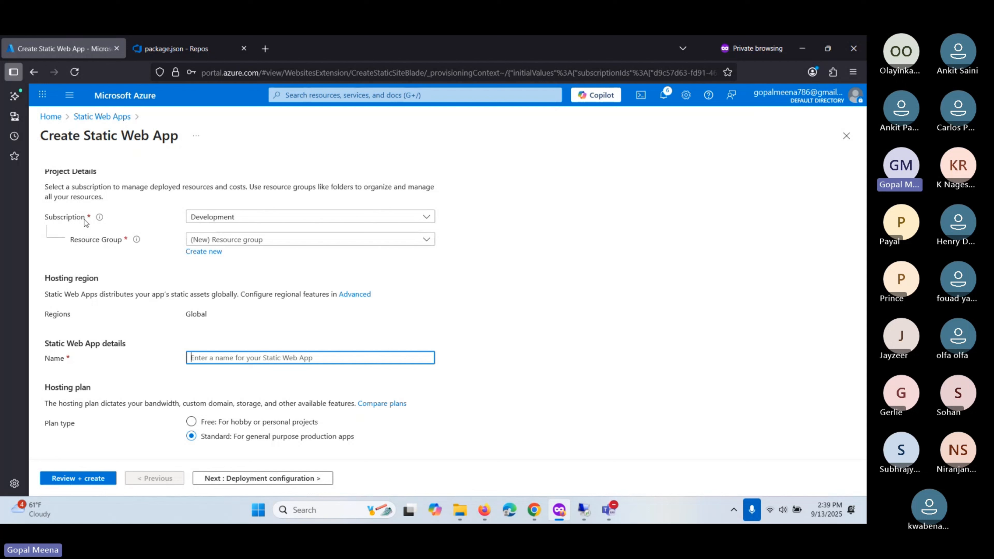
{"action": "left_click", "coordinate": [58, 217]}
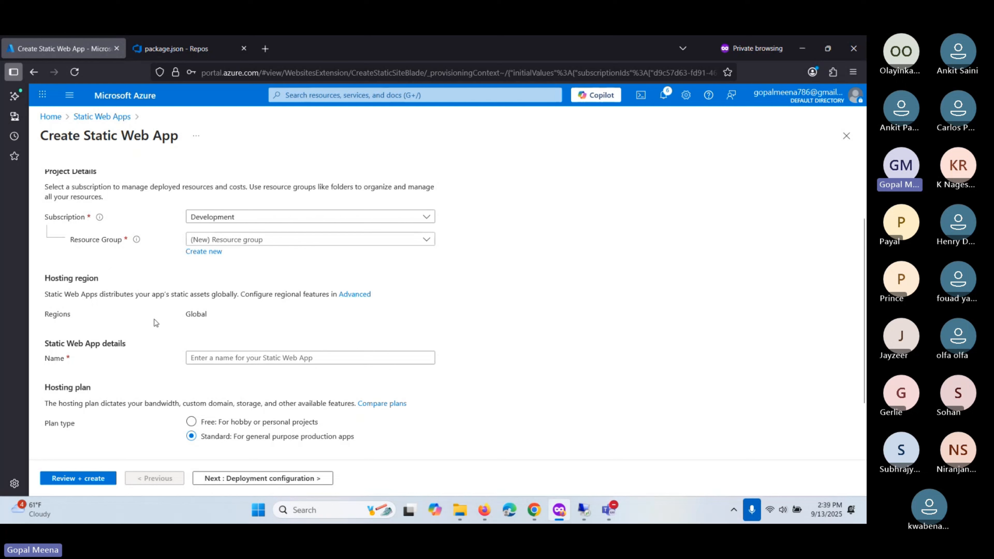
{"action": "left_click_drag", "start_coordinate": [156, 322], "coordinate": [48, 314]}
{"action": "scroll", "coordinate": [76, 286], "scroll_direction": "down", "scroll_amount": 2}
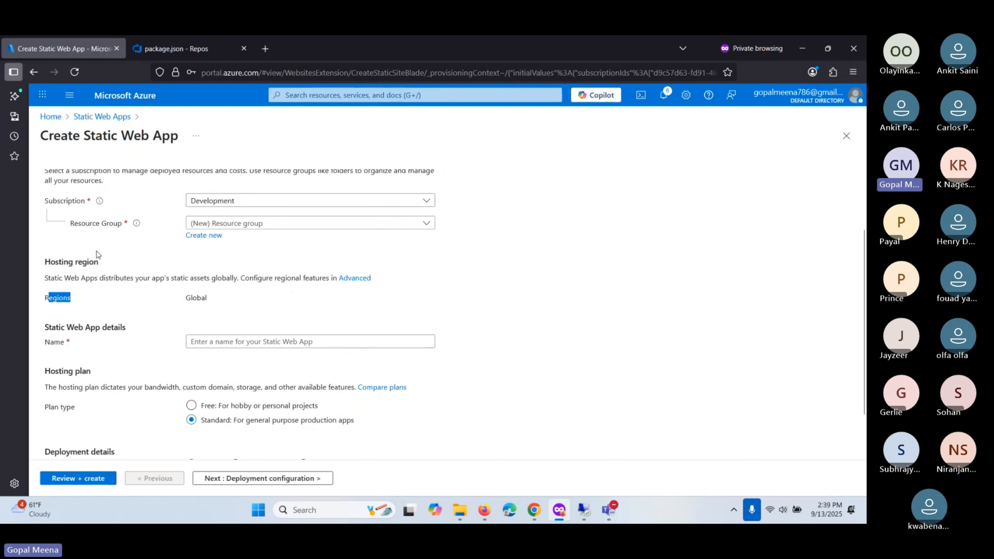
{"action": "scroll", "coordinate": [97, 253], "scroll_direction": "down", "scroll_amount": 3}
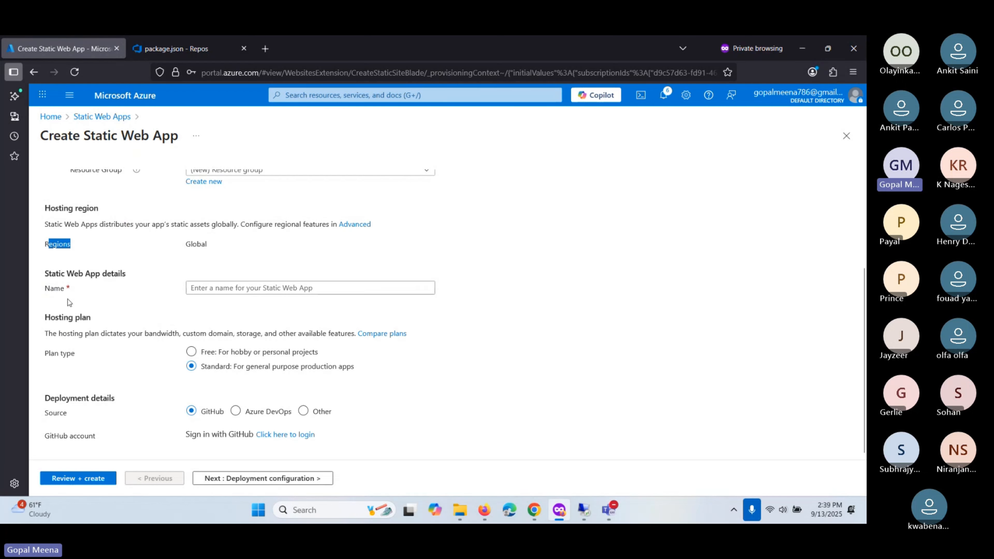
{"action": "scroll", "coordinate": [78, 293], "scroll_direction": "up", "scroll_amount": 7}
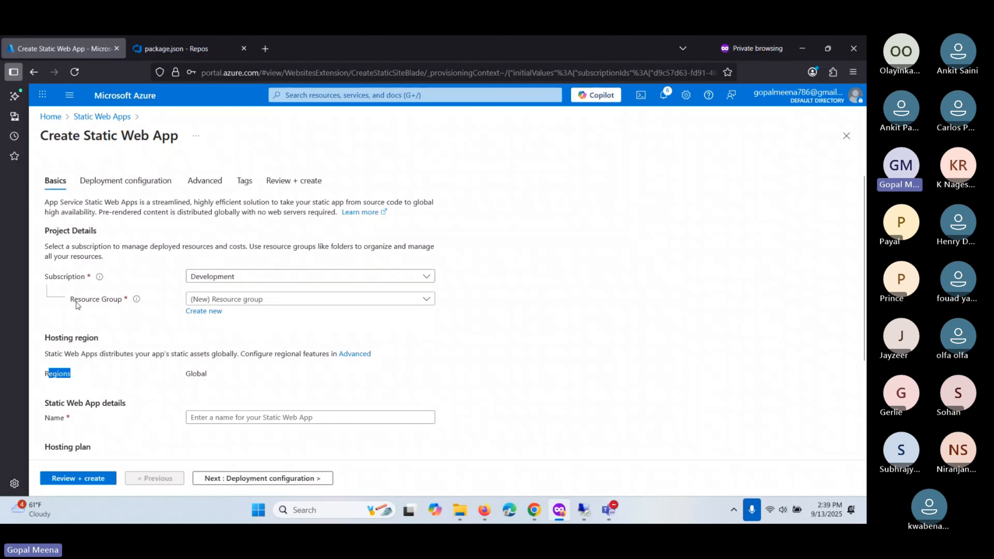
{"action": "scroll", "coordinate": [59, 274], "scroll_direction": "down", "scroll_amount": 5}
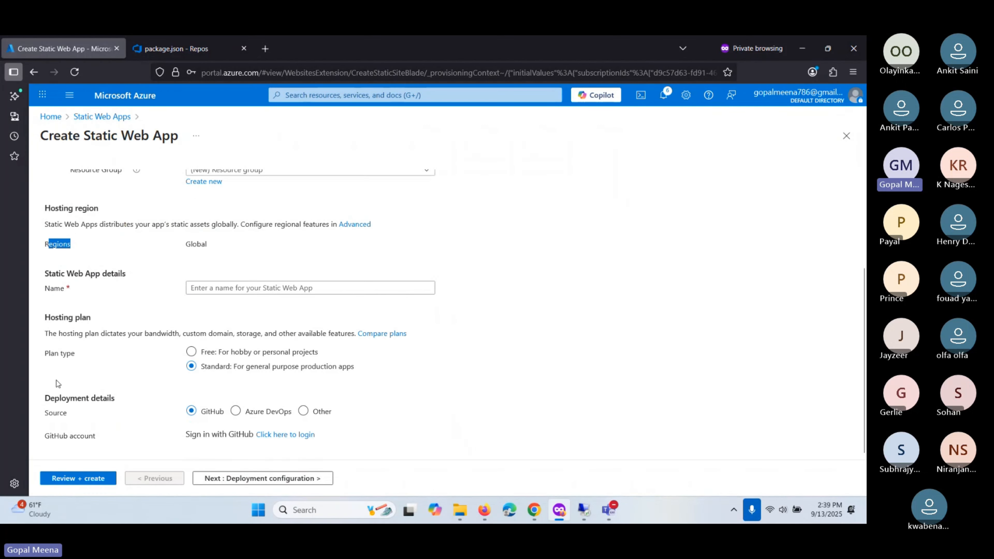
{"action": "scroll", "coordinate": [70, 305], "scroll_direction": "up", "scroll_amount": 5}
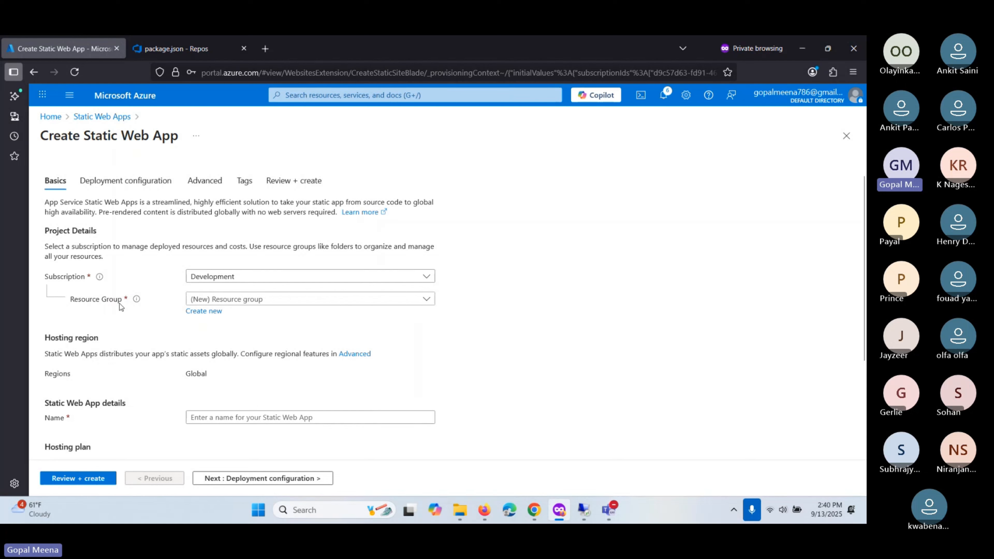
{"action": "left_click_drag", "start_coordinate": [114, 304], "coordinate": [69, 306]}
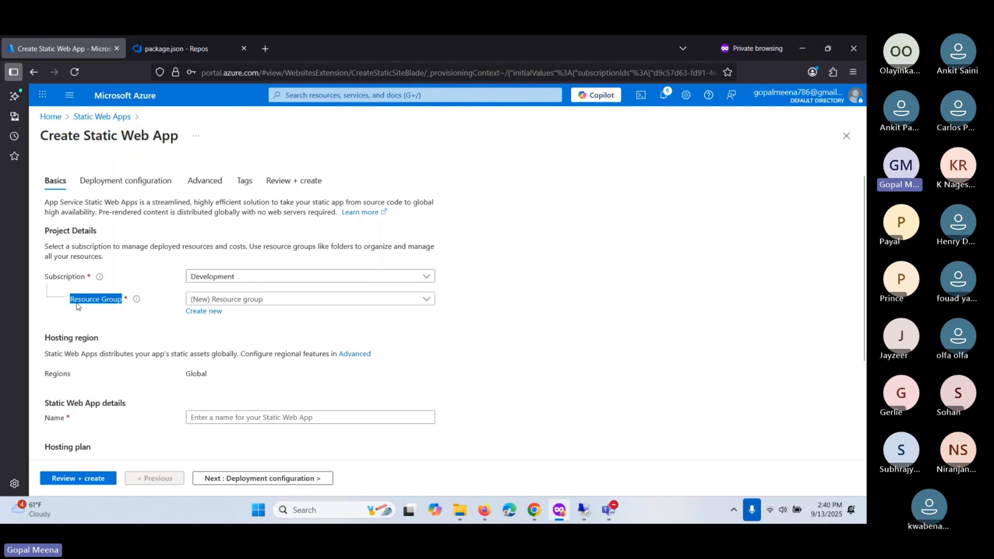
{"action": "left_click", "coordinate": [78, 306]}
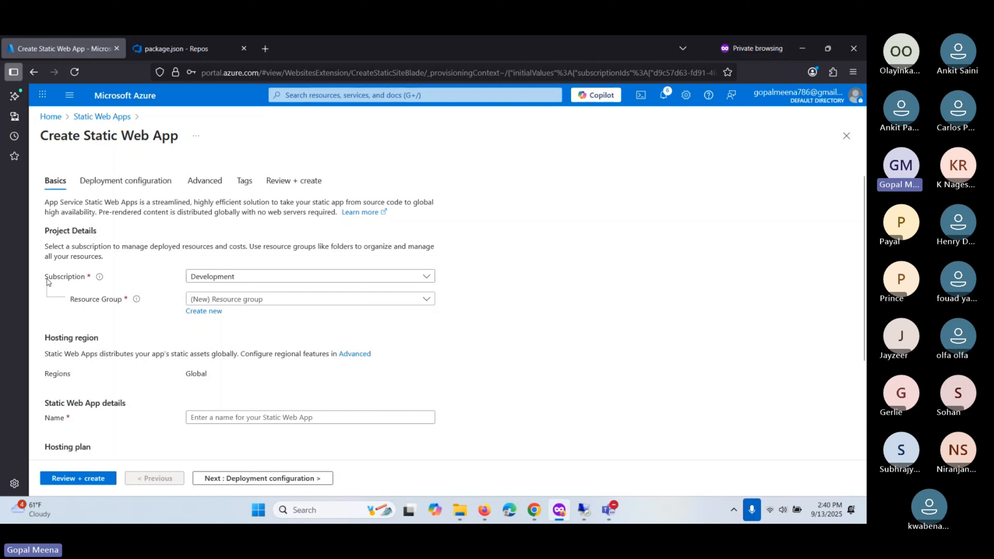
{"action": "left_click_drag", "start_coordinate": [70, 301], "coordinate": [115, 300]}
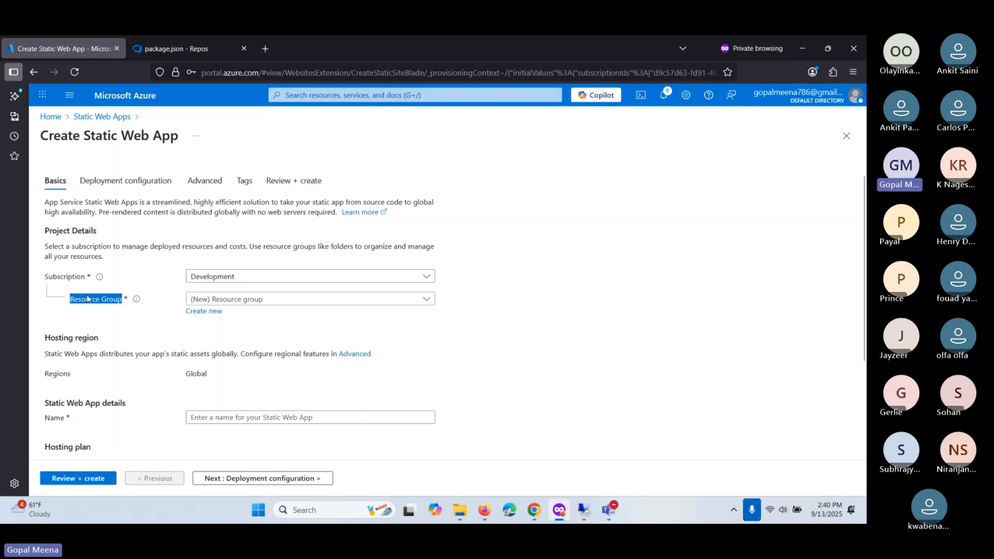
{"action": "left_click", "coordinate": [79, 281]}
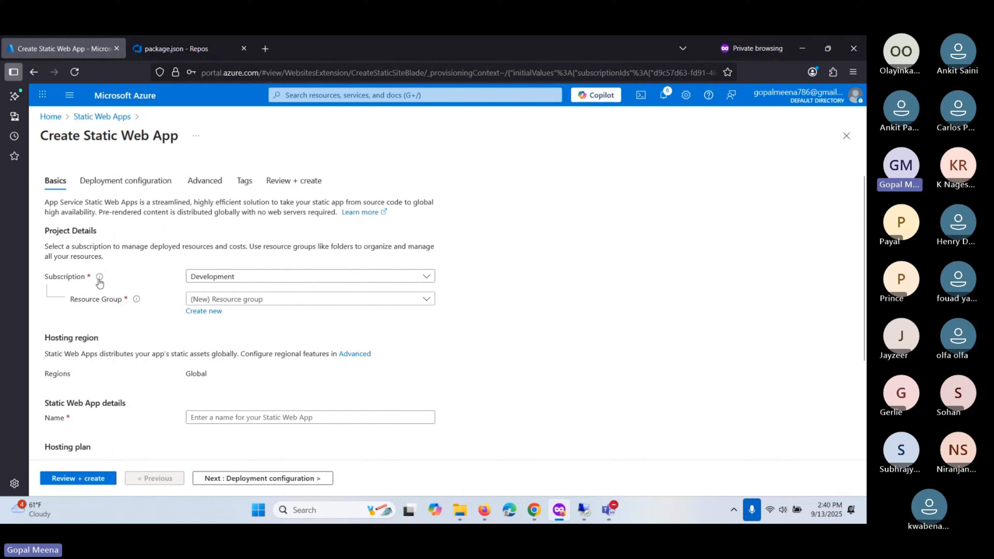
{"action": "left_click_drag", "start_coordinate": [69, 299], "coordinate": [86, 305]}
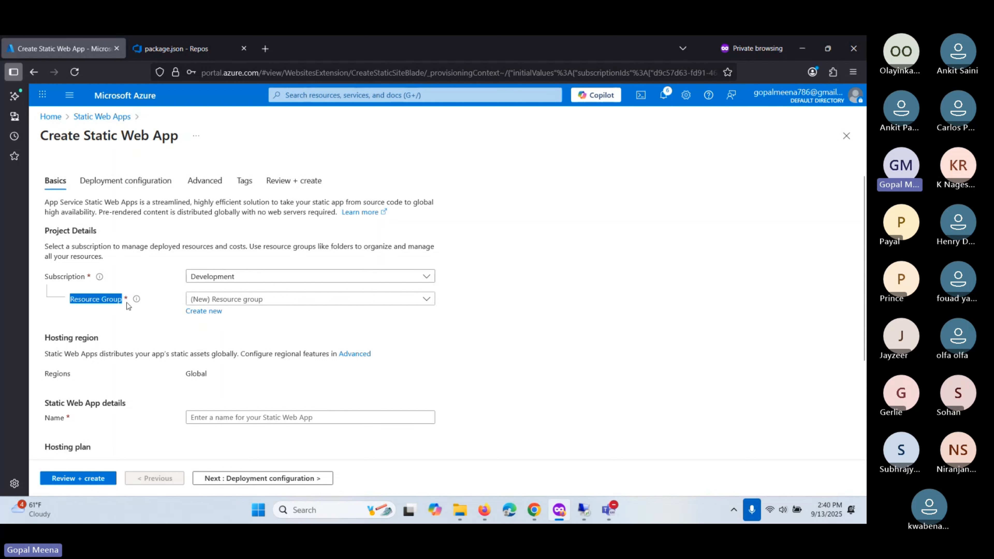
- Create a new resource group named AzcloudAcademy-RG
{"action": "left_click", "coordinate": [211, 311]}
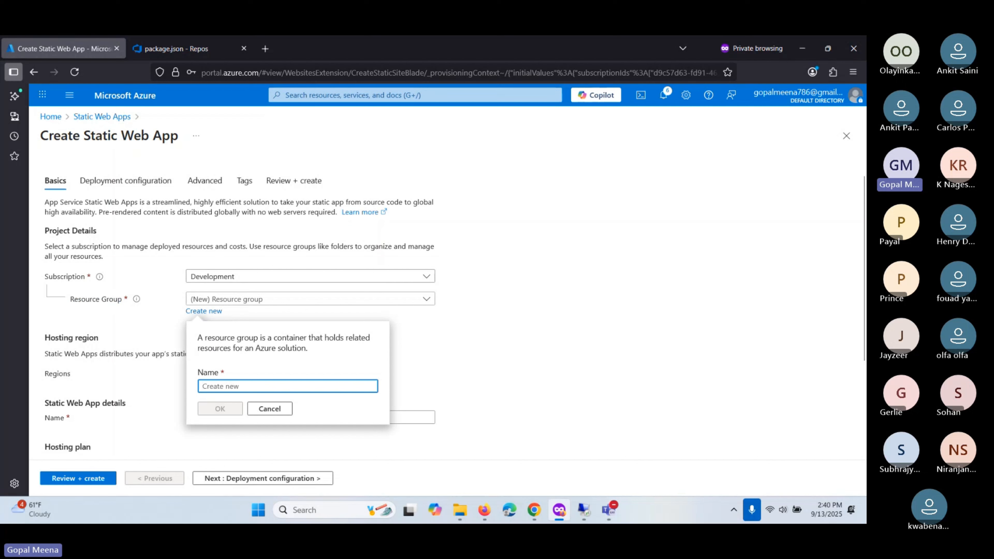
{"action": "type", "text": "Azcloud"}
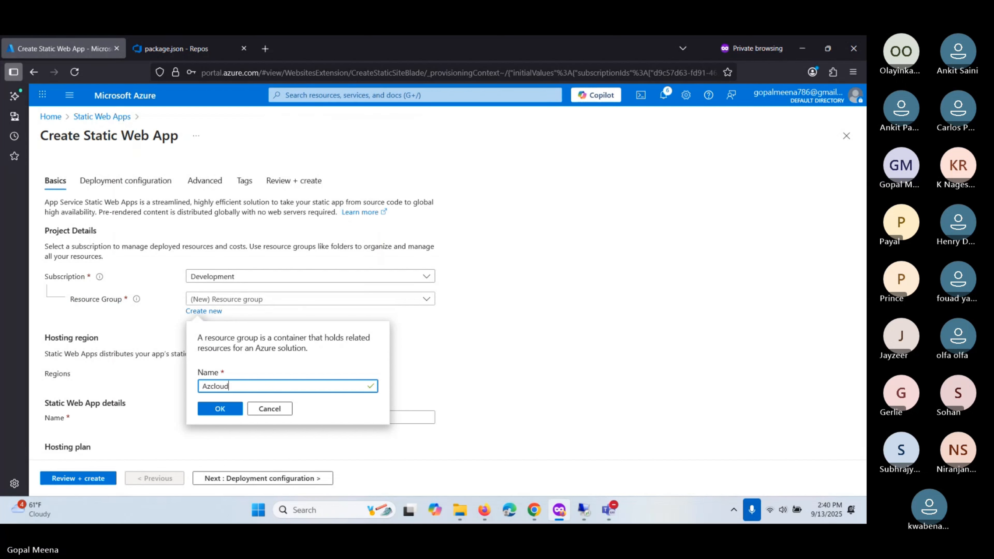
{"action": "type", "text": "Academy-RG"}
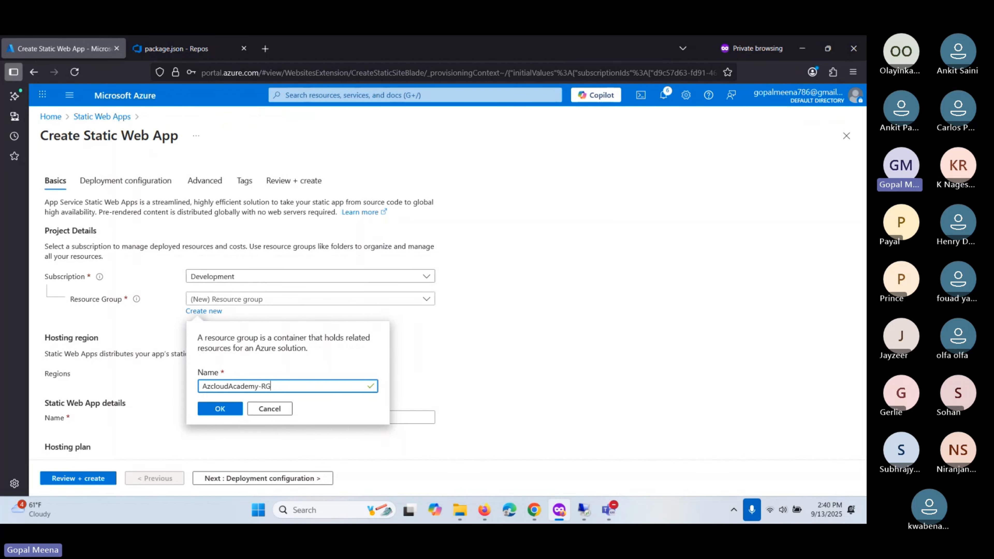
{"action": "left_click", "coordinate": [213, 409]}
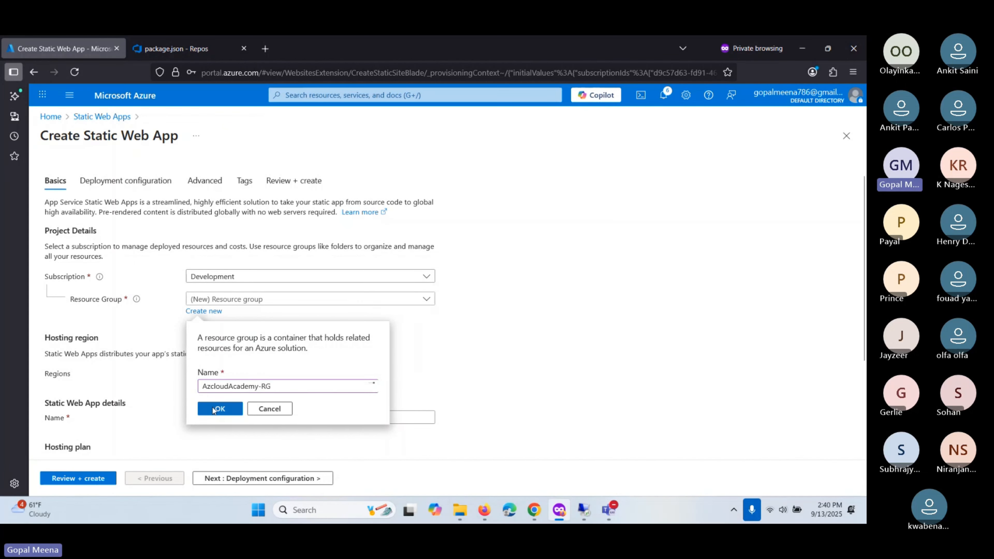
{"action": "scroll", "coordinate": [173, 356], "scroll_direction": "down", "scroll_amount": 3}
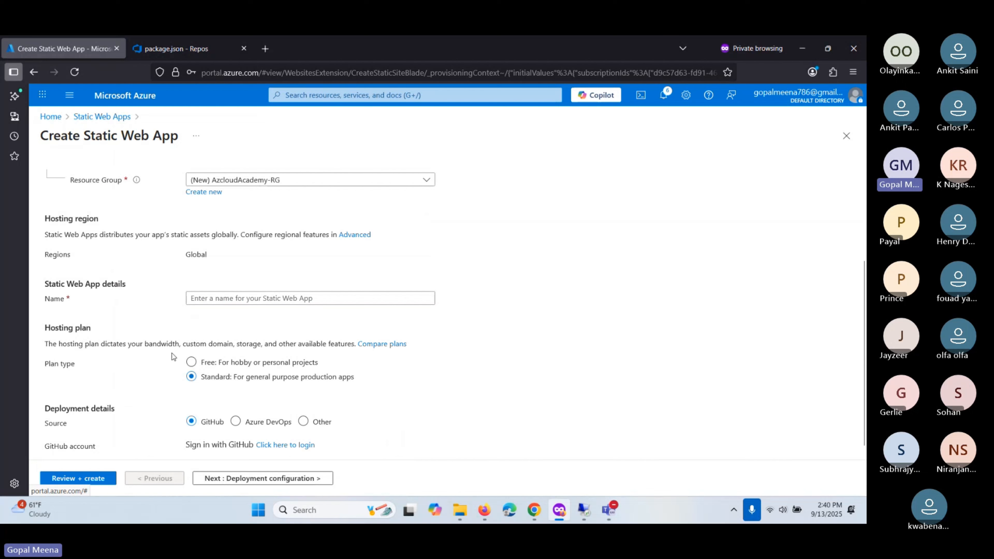
{"action": "scroll", "coordinate": [174, 356], "scroll_direction": "up", "scroll_amount": 2}
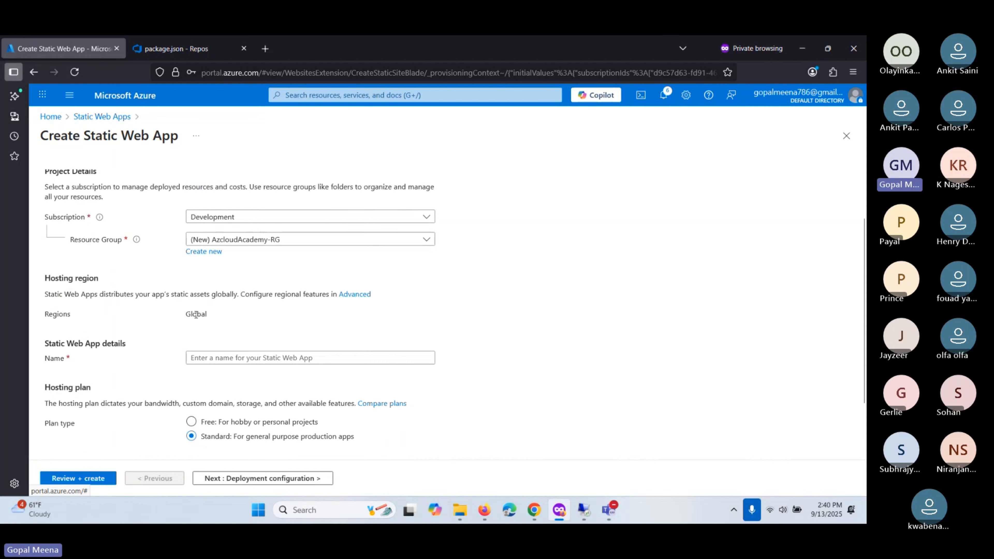
{"action": "scroll", "coordinate": [202, 315], "scroll_direction": "down", "scroll_amount": 2}
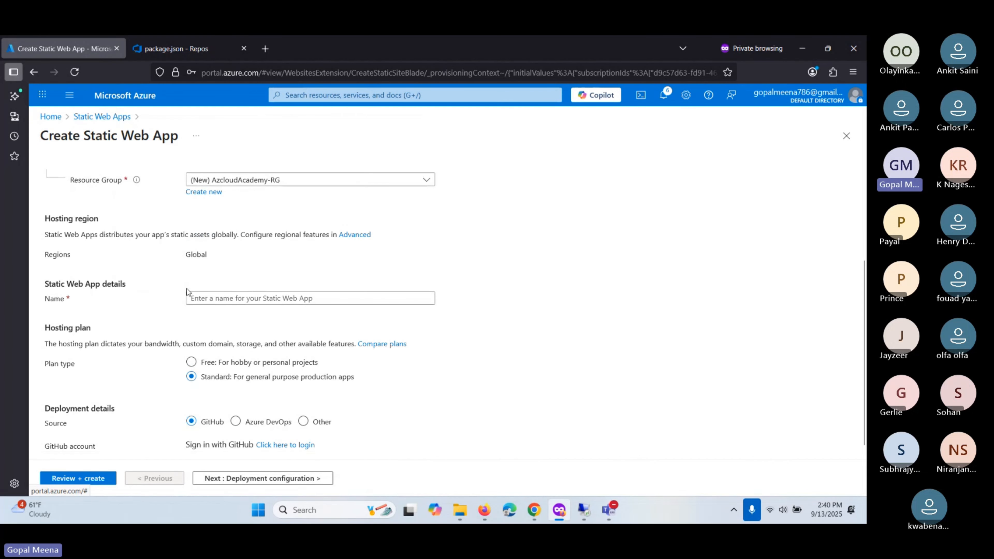
- Name the static web app azcloudacademy
{"action": "left_click", "coordinate": [210, 293]}
{"action": "type", "text": "az"}
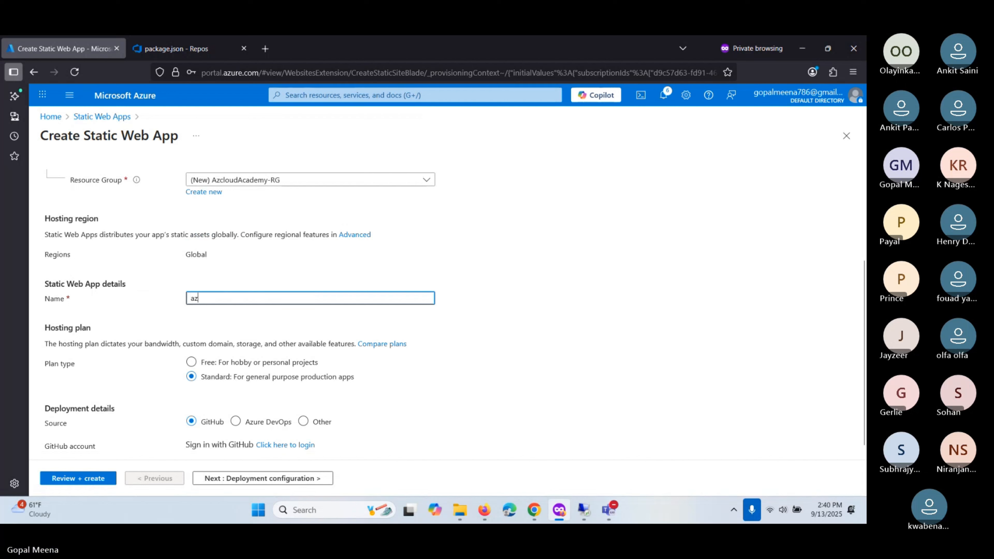
{"action": "type", "text": "cloudacademy"}
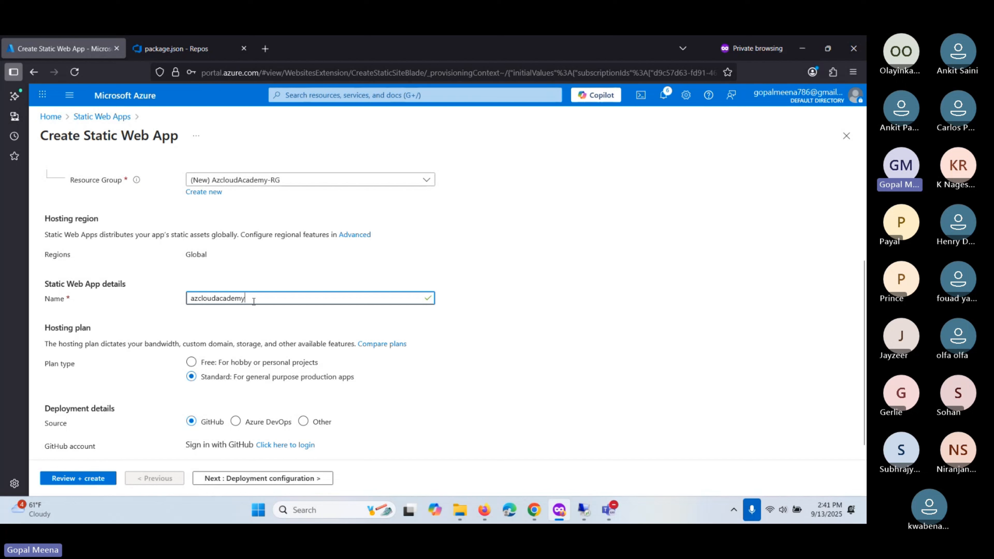
{"action": "scroll", "coordinate": [253, 301], "scroll_direction": "down", "scroll_amount": 1}
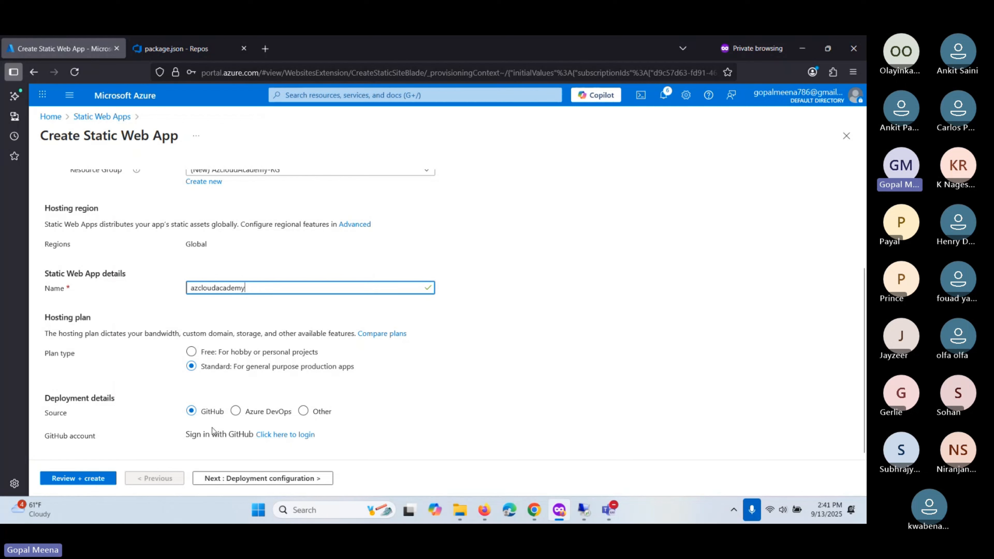
- Choose Azure DevOps as the deployment source with the zx-technologies organization
{"action": "left_click", "coordinate": [235, 411]}
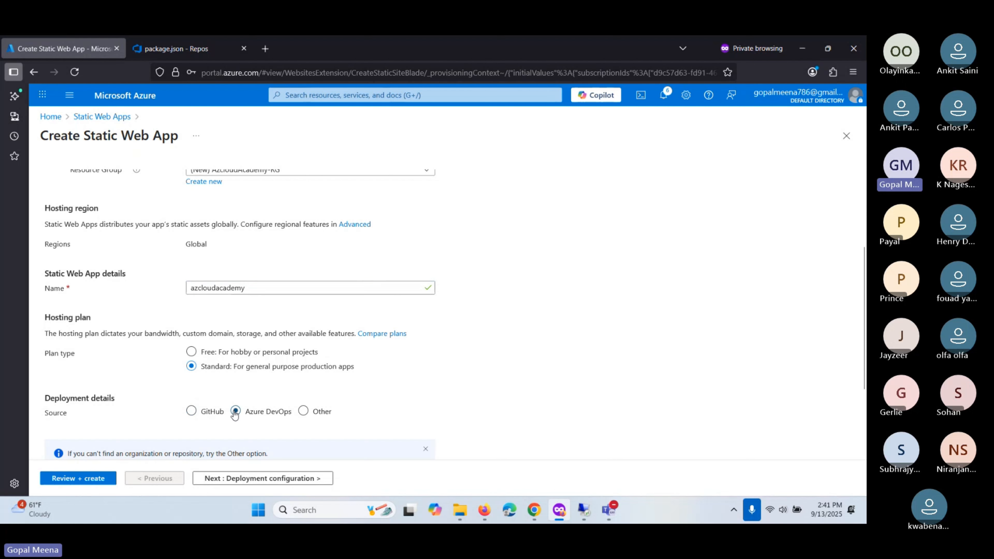
{"action": "scroll", "coordinate": [215, 396], "scroll_direction": "down", "scroll_amount": 3}
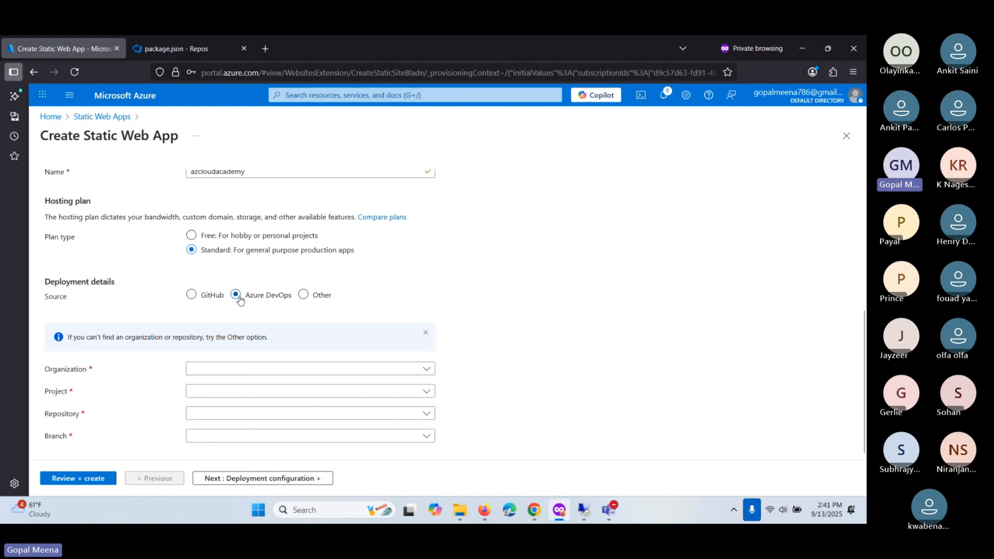
{"action": "left_click", "coordinate": [263, 369]}
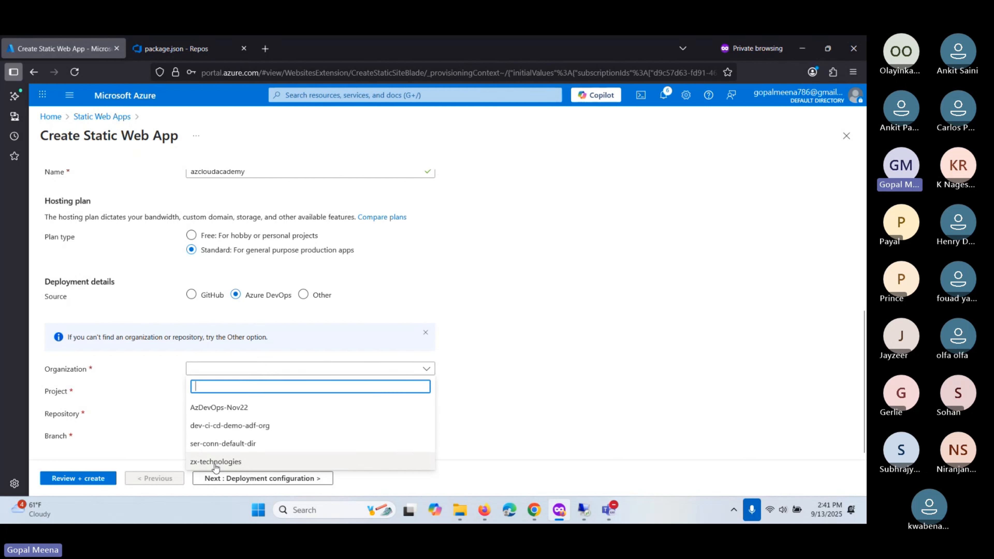
{"action": "left_click", "coordinate": [184, 48]}
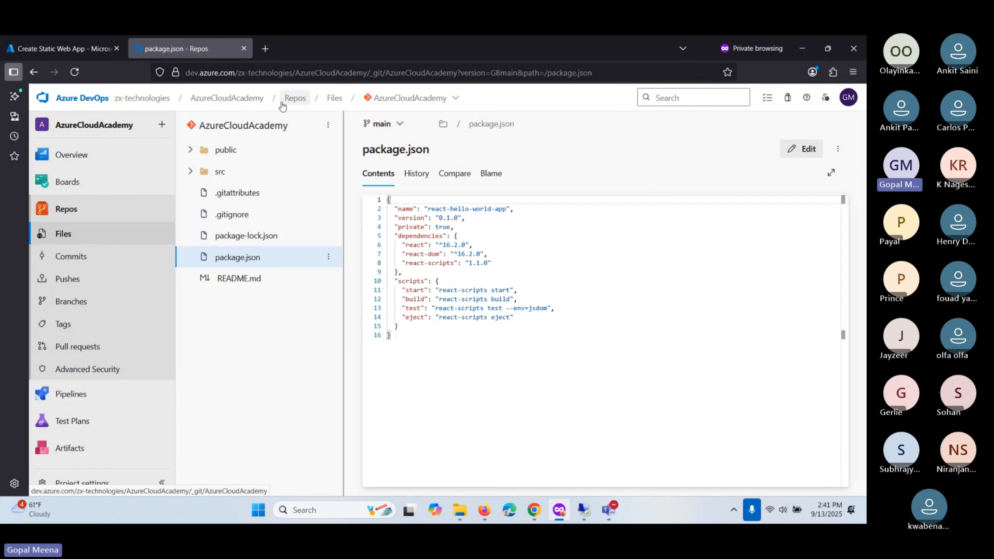
{"action": "left_click", "coordinate": [63, 48]}
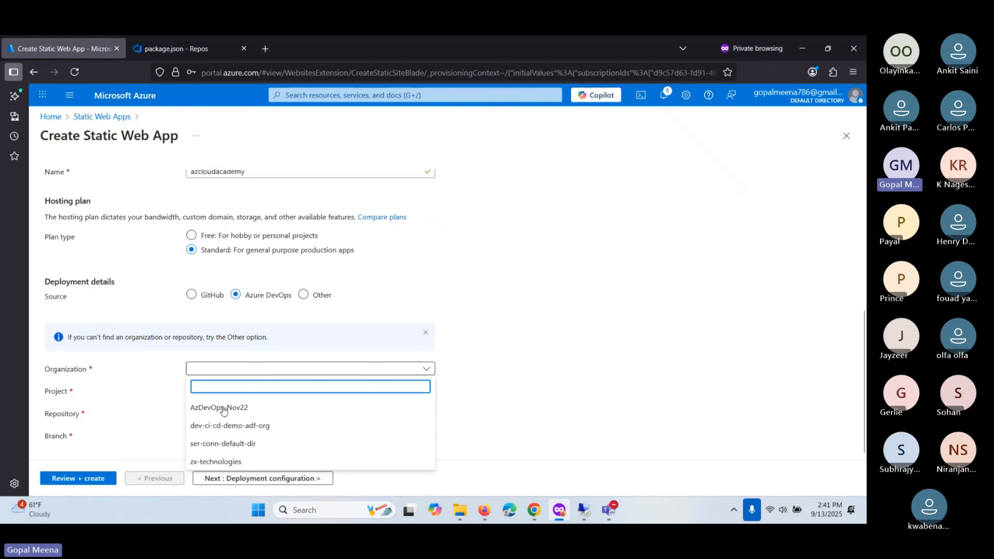
{"action": "left_click", "coordinate": [243, 460]}
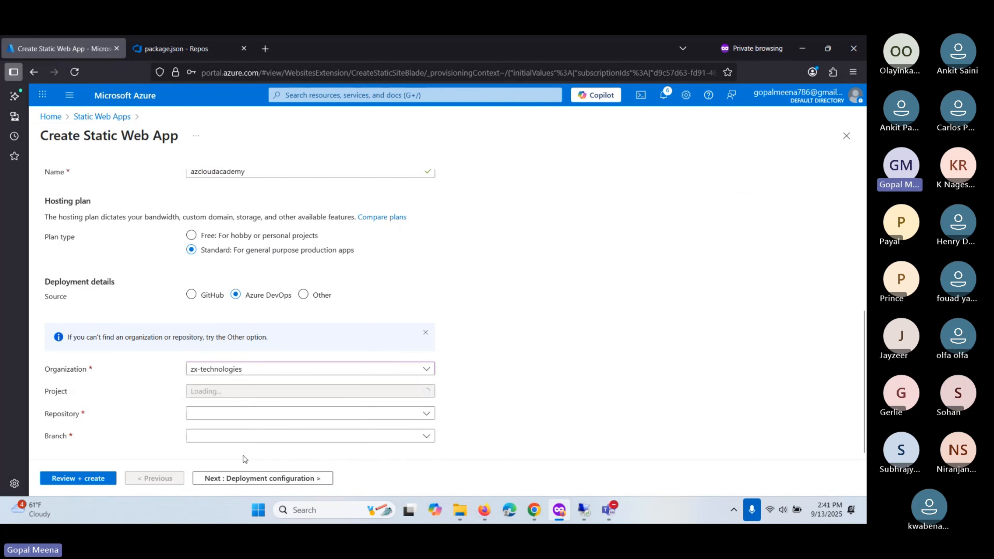
- Select AzureCloudAcademy as project and repository, and main as the branch
{"action": "left_click", "coordinate": [297, 390]}
{"action": "left_click", "coordinate": [215, 428]}
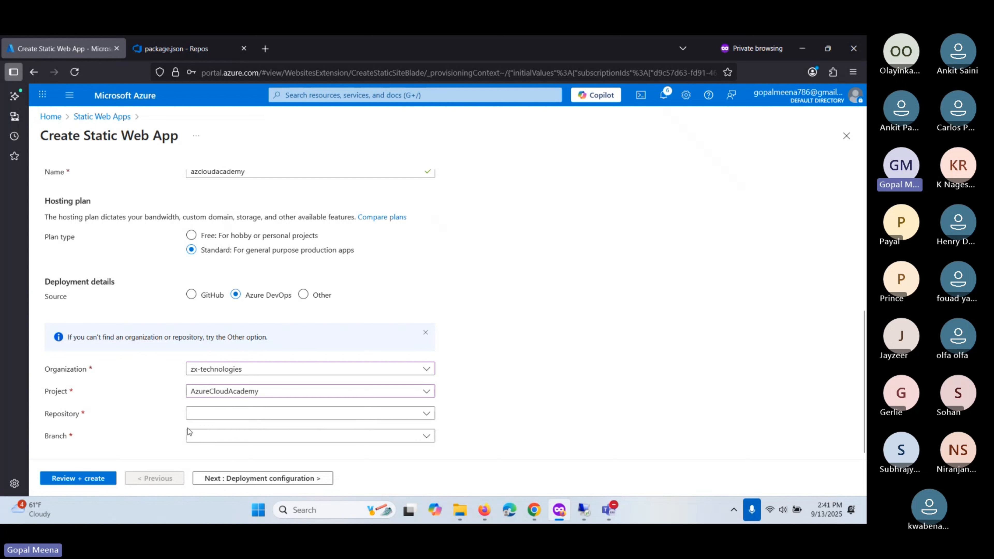
{"action": "left_click", "coordinate": [280, 419]}
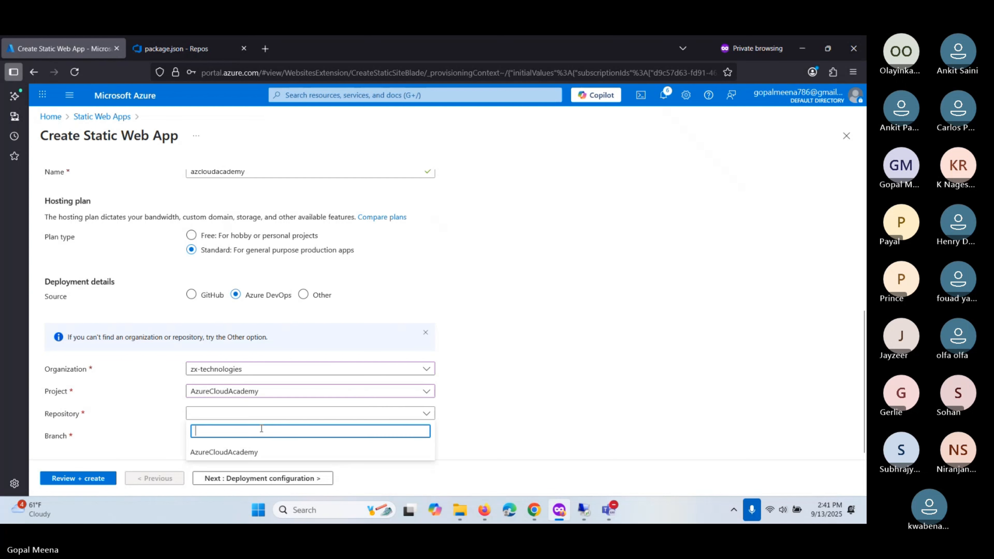
{"action": "left_click", "coordinate": [229, 452]}
{"action": "left_click", "coordinate": [202, 55]}
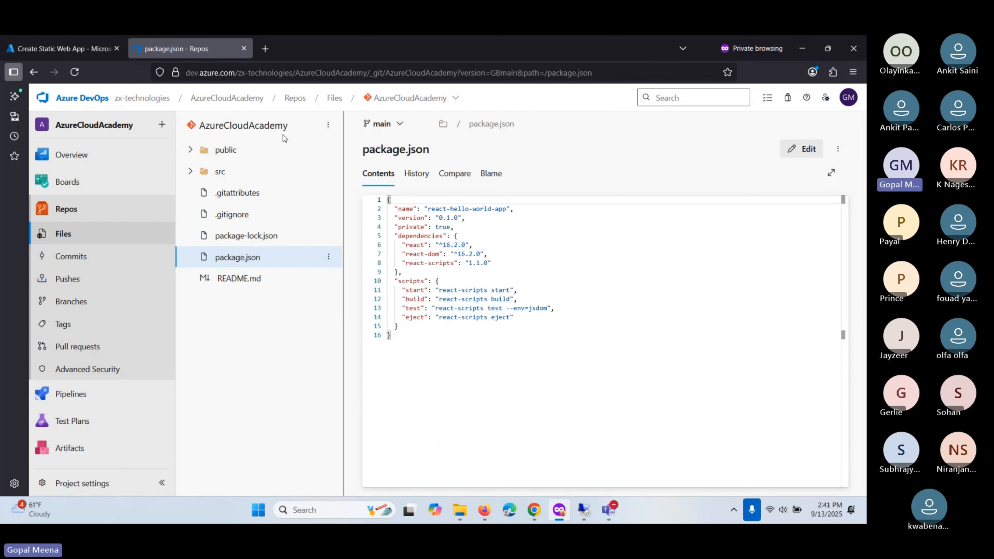
{"action": "left_click", "coordinate": [81, 48]}
{"action": "left_click", "coordinate": [294, 438]}
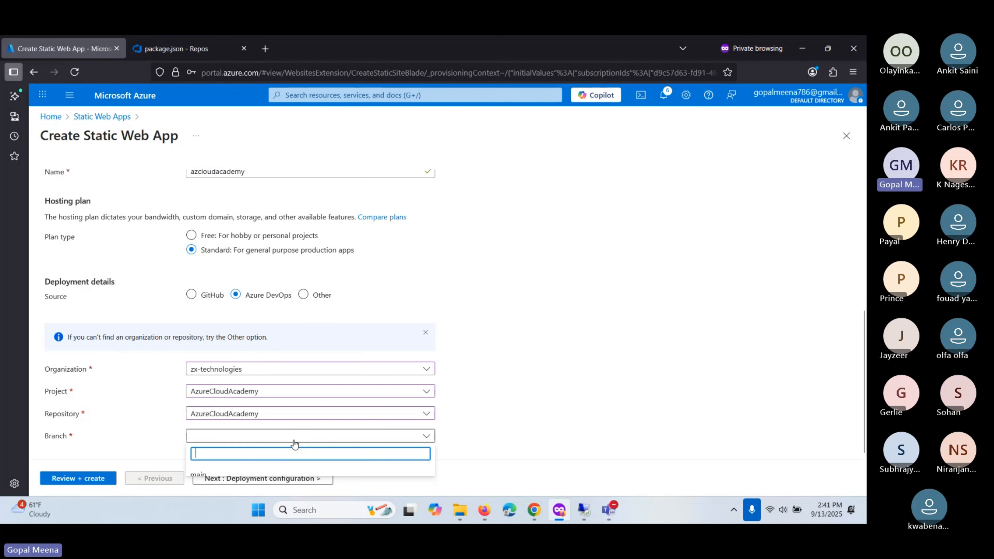
{"action": "left_click", "coordinate": [310, 434]}
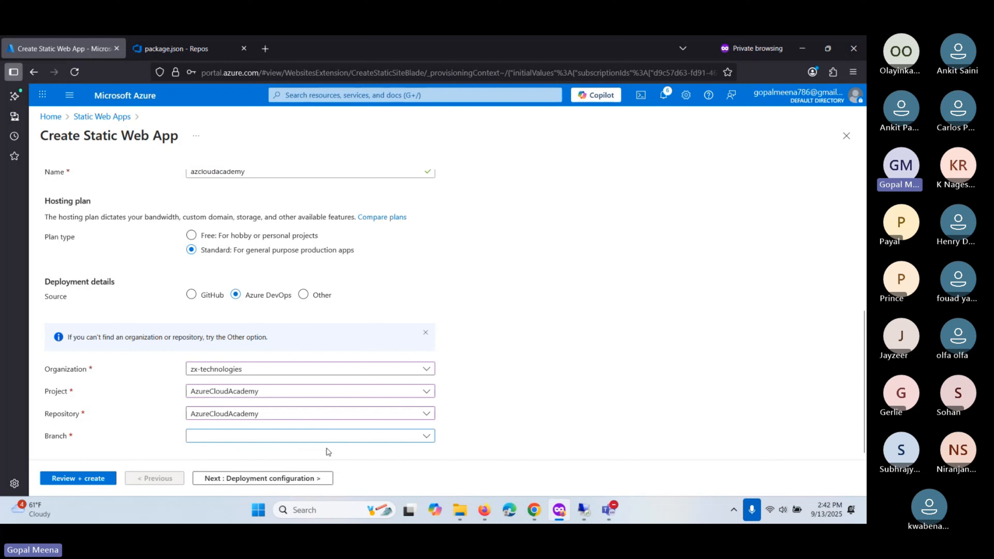
{"action": "left_click", "coordinate": [298, 436]}
{"action": "left_click", "coordinate": [213, 392]}
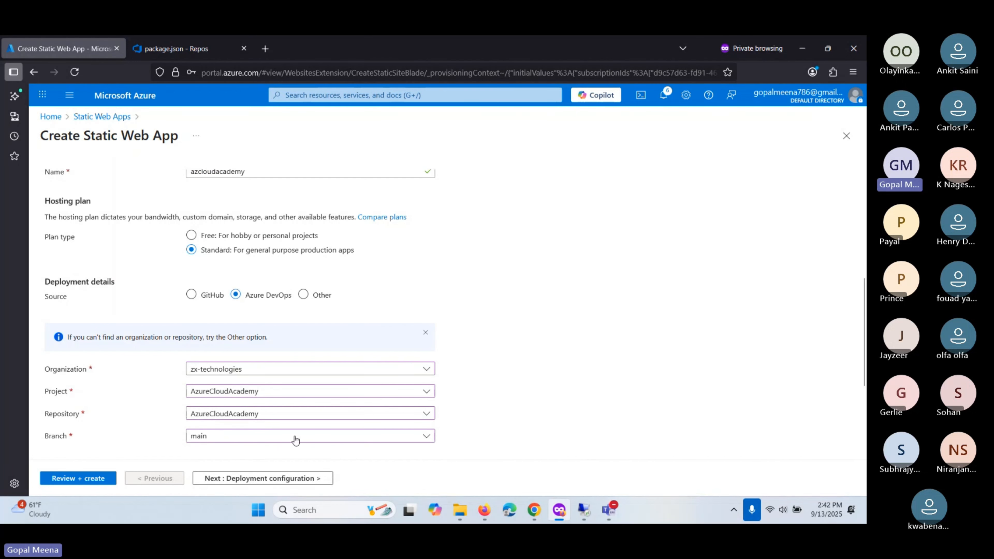
{"action": "scroll", "coordinate": [368, 406], "scroll_direction": "down", "scroll_amount": 4}
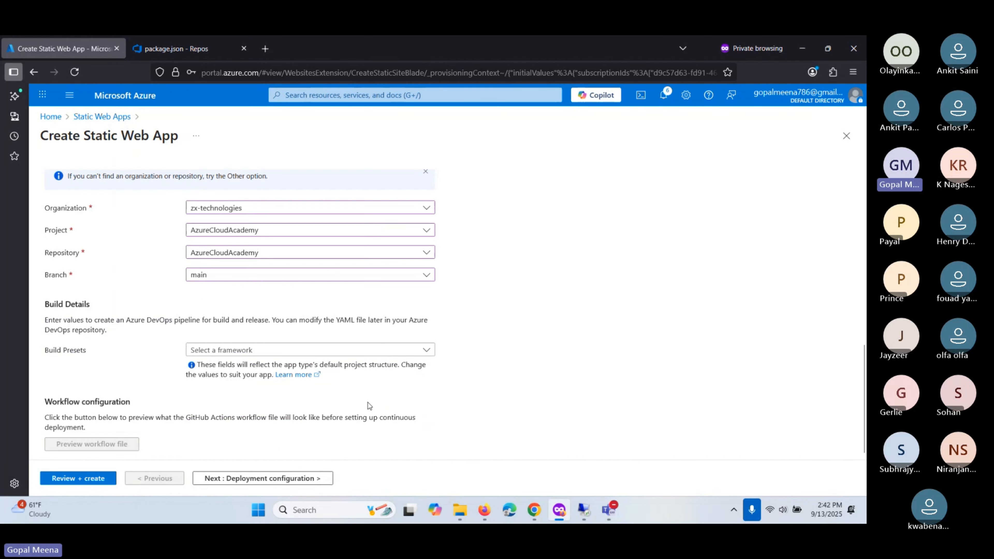
- Pick the React build preset, giving app location / and output location build
{"action": "left_click", "coordinate": [229, 351]}
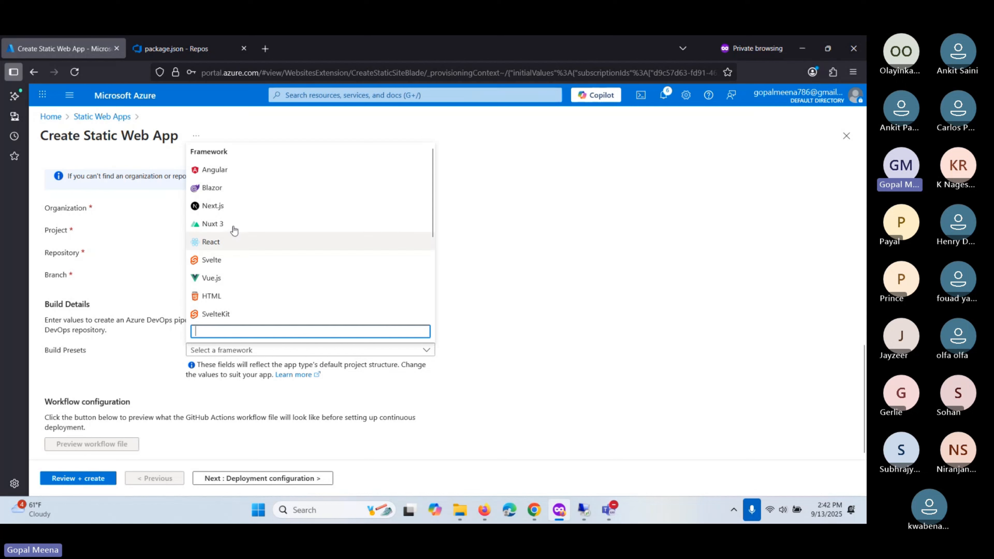
{"action": "left_click", "coordinate": [217, 243]}
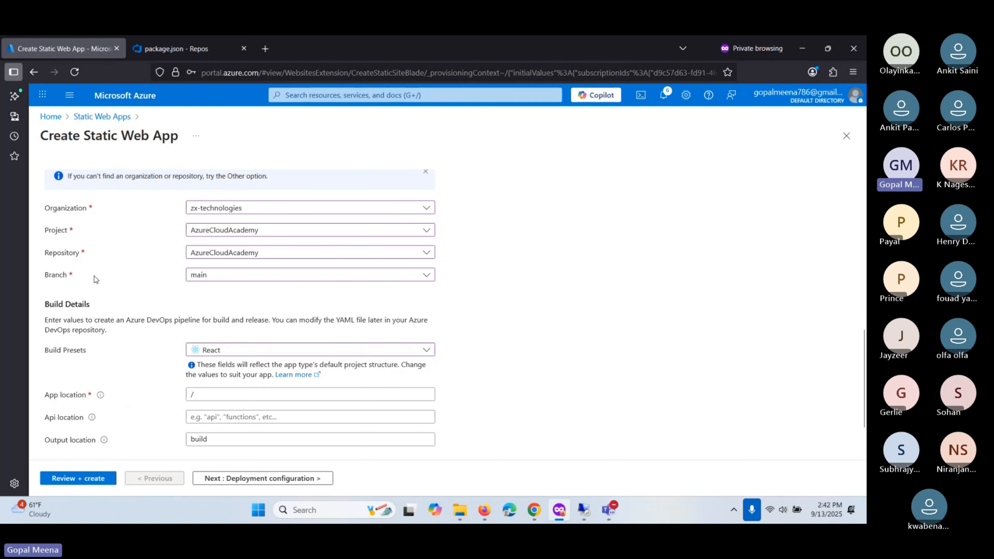
{"action": "scroll", "coordinate": [163, 336], "scroll_direction": "down", "scroll_amount": 2}
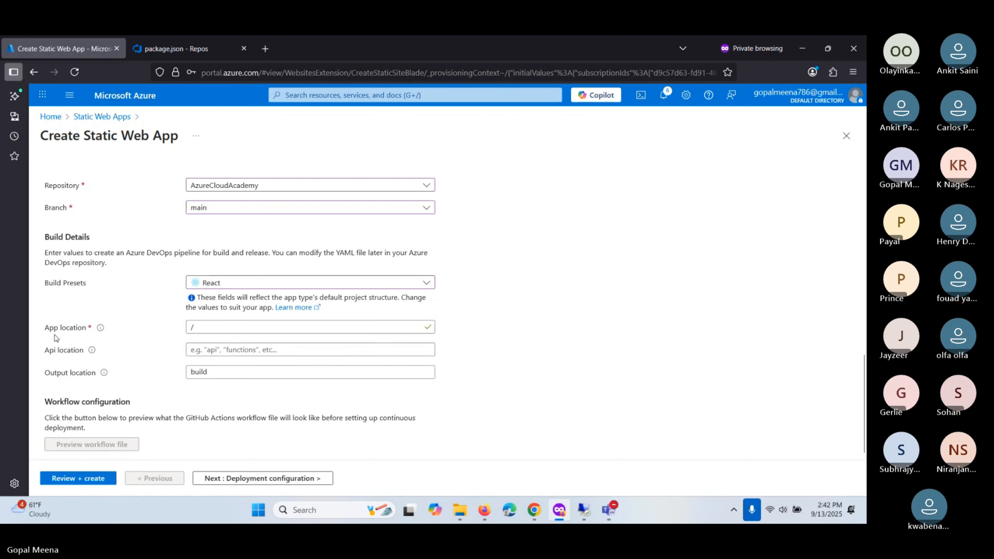
{"action": "left_click", "coordinate": [217, 329]}
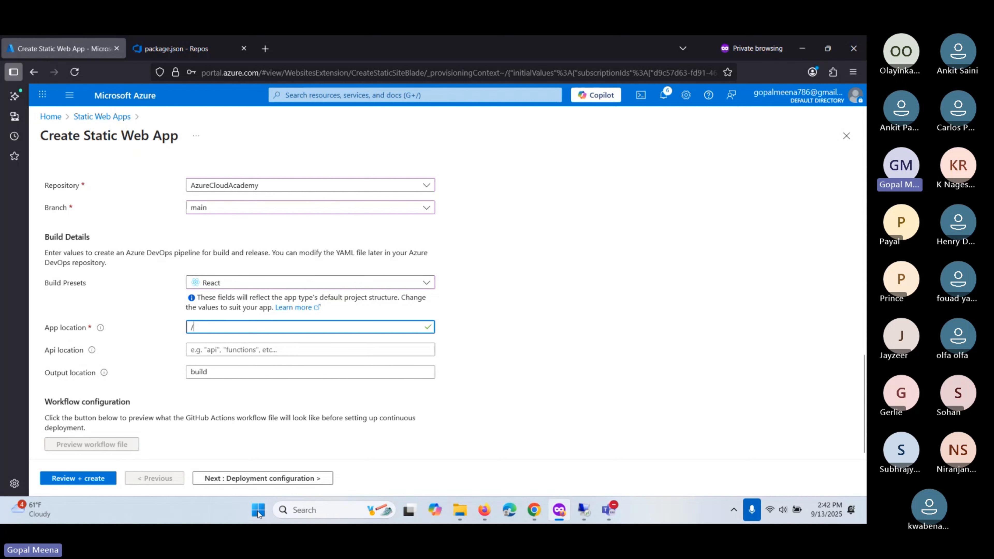
{"action": "key", "text": "alt+Tab"}
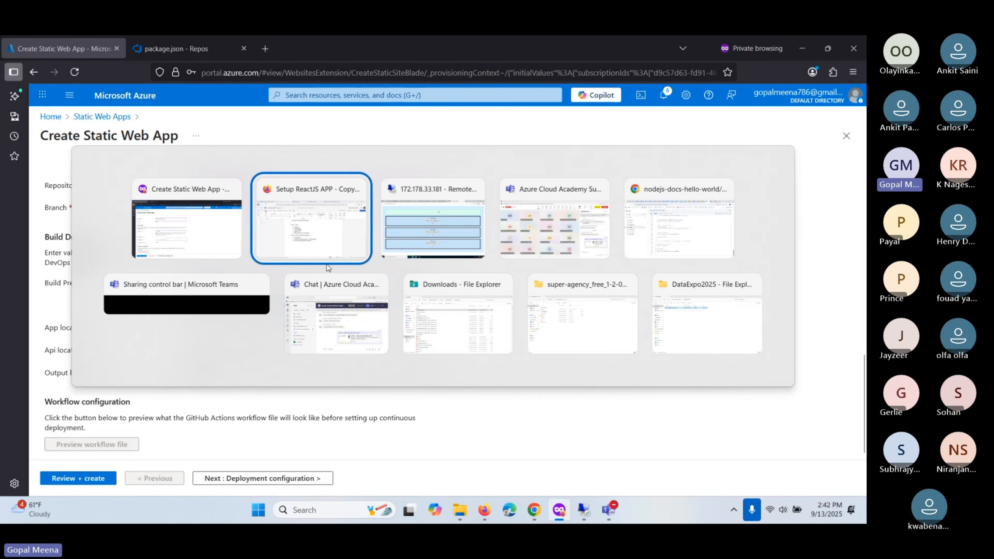
{"action": "key", "text": "alt+Tab"}
{"action": "key", "text": "alt+Tab"}
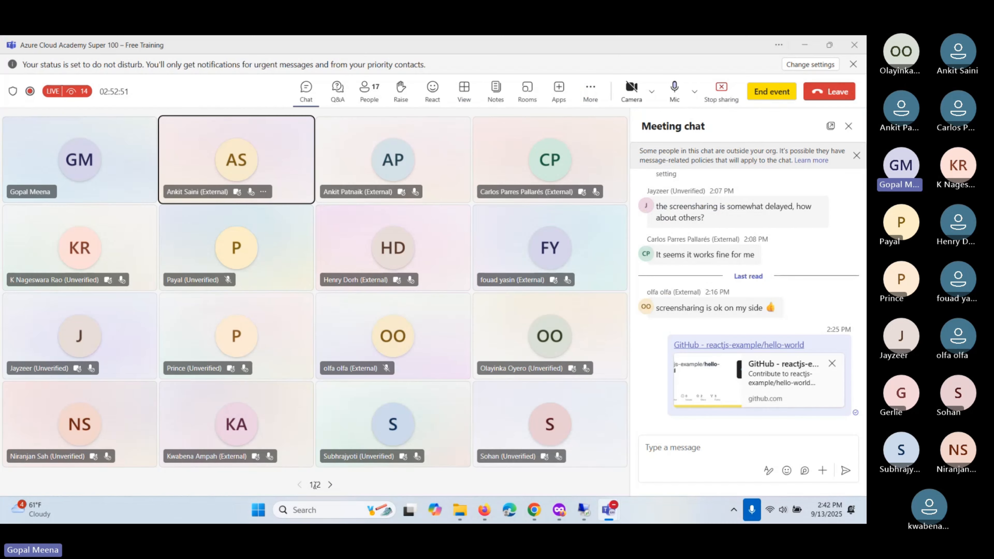
{"action": "left_click", "coordinate": [585, 510]}
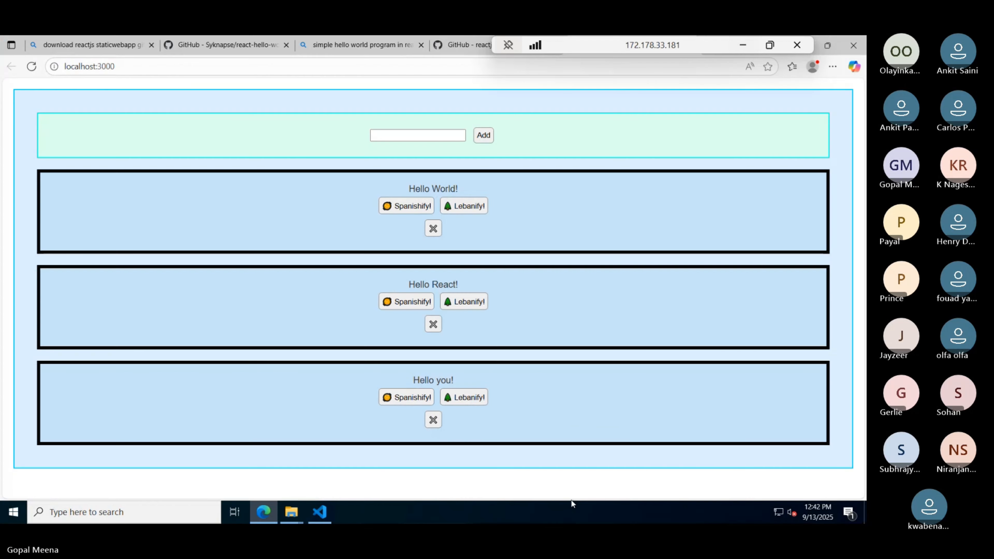
{"action": "left_click", "coordinate": [321, 511]}
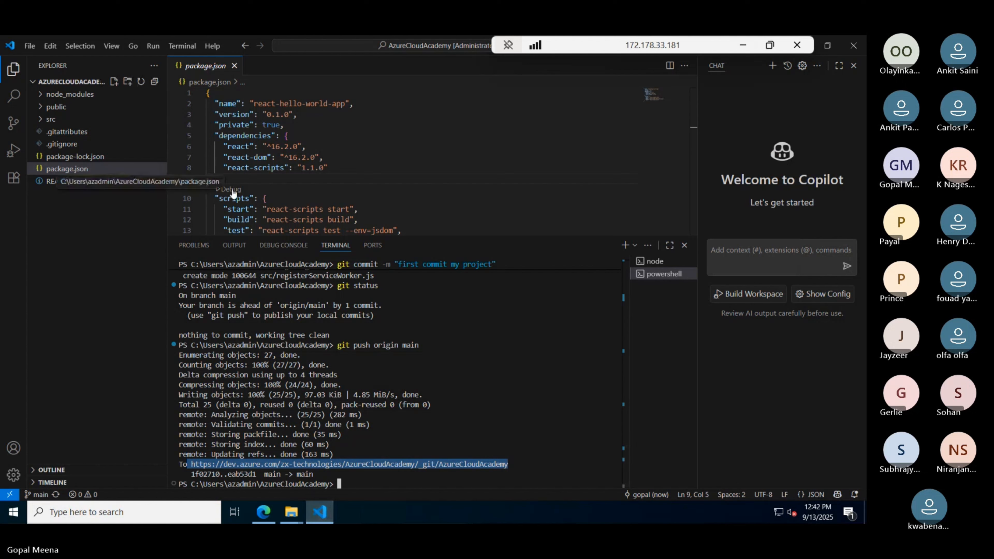
{"action": "scroll", "coordinate": [252, 192], "scroll_direction": "down", "scroll_amount": 2}
{"action": "scroll", "coordinate": [251, 193], "scroll_direction": "up", "scroll_amount": 1}
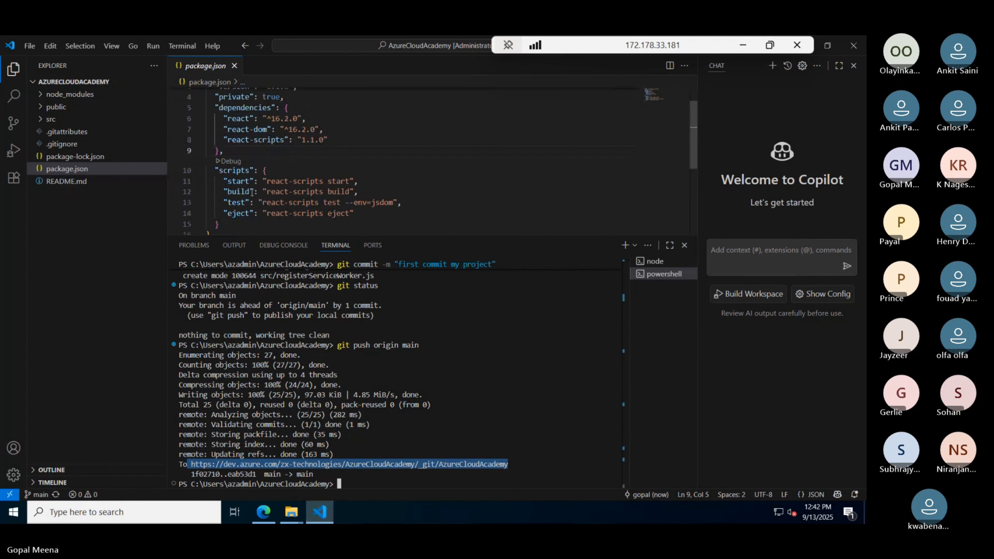
{"action": "left_click", "coordinate": [54, 153]}
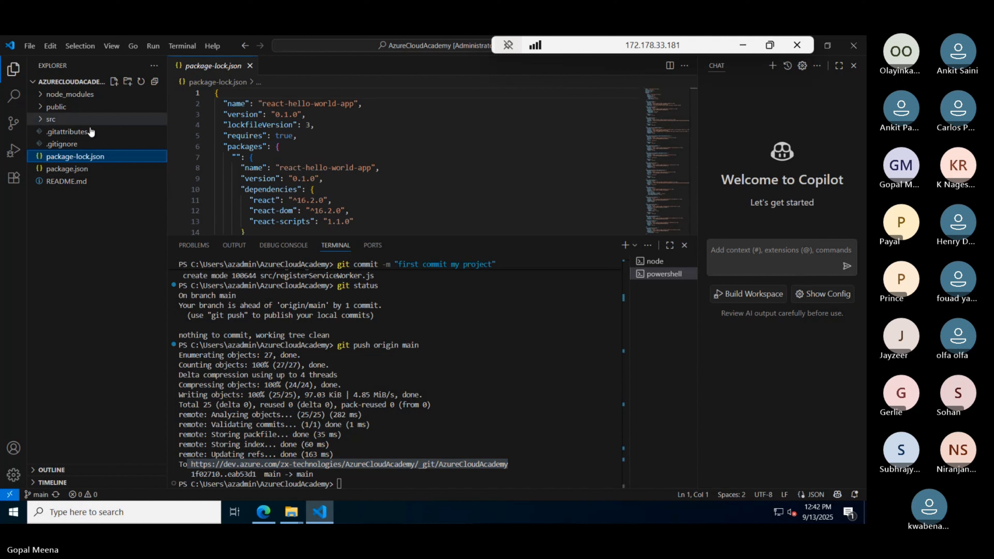
{"action": "left_click", "coordinate": [51, 120]}
{"action": "left_click", "coordinate": [60, 168]}
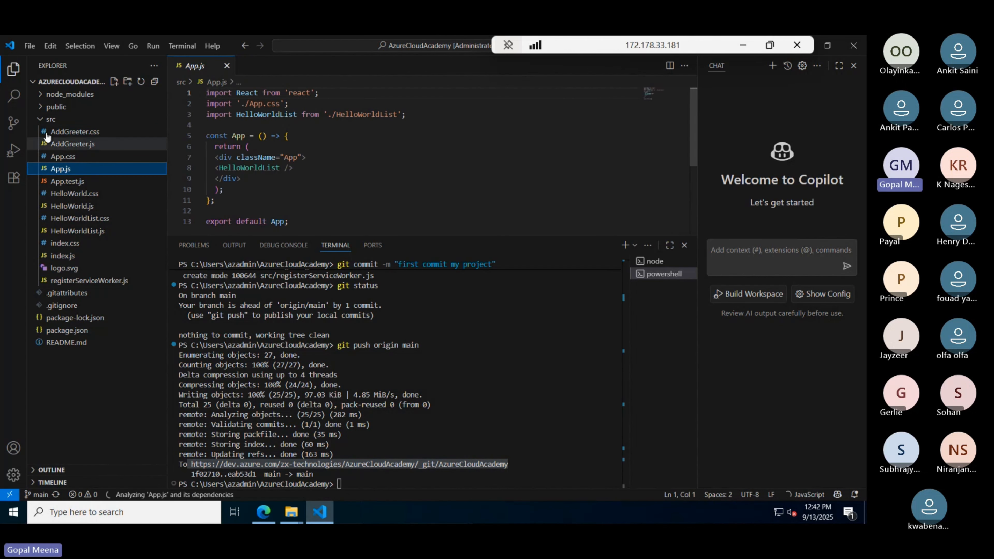
{"action": "left_click", "coordinate": [41, 120]}
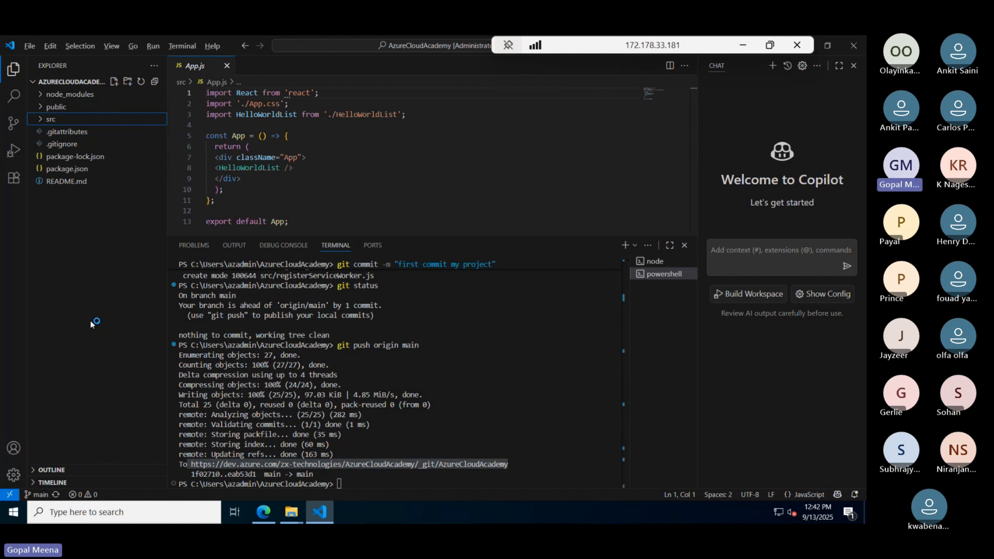
{"action": "key", "text": "alt+Tab"}
{"action": "key", "text": "alt+Tab"}
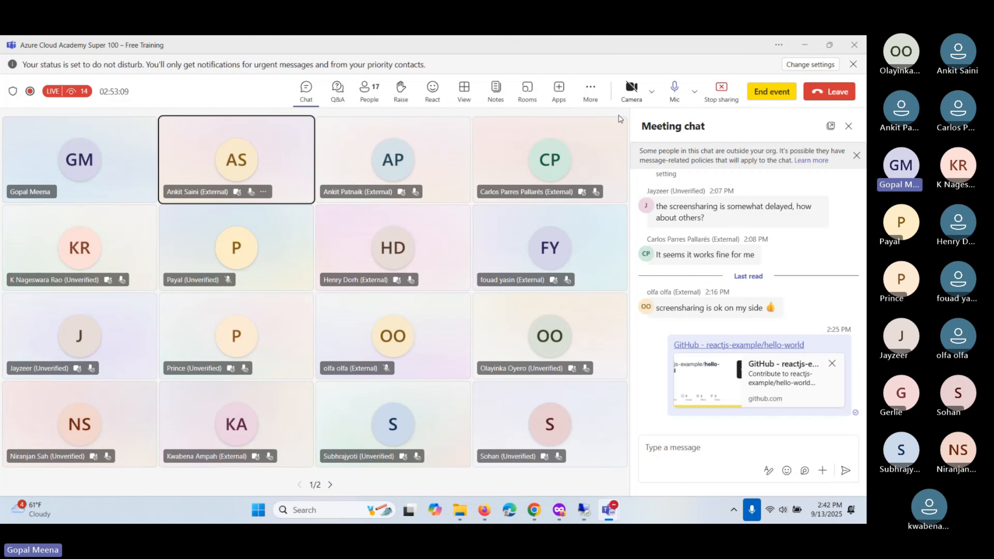
{"action": "key", "text": "alt+Tab"}
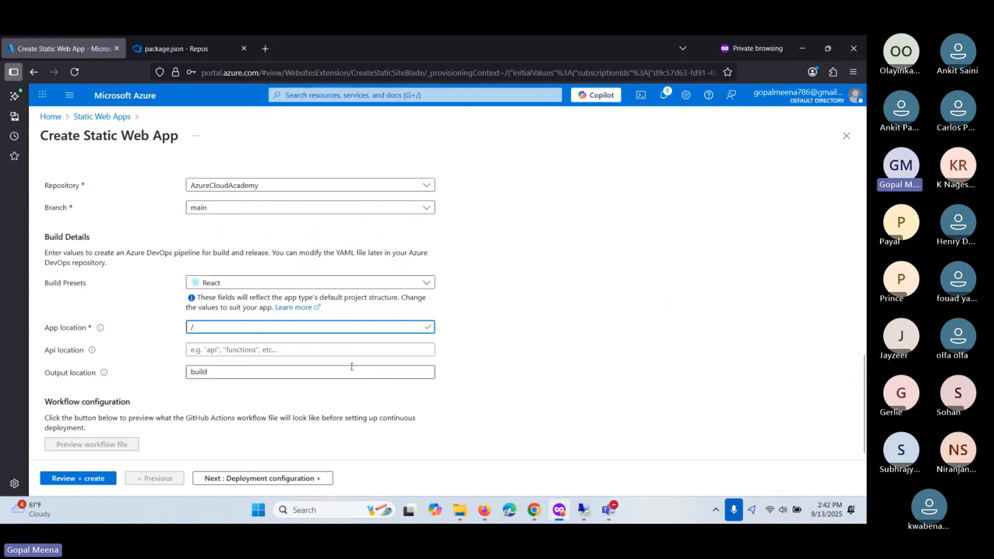
- Advance past deployment configuration, keep Central US as the Functions/staging region, and continue to Tags
{"action": "left_click", "coordinate": [213, 480]}
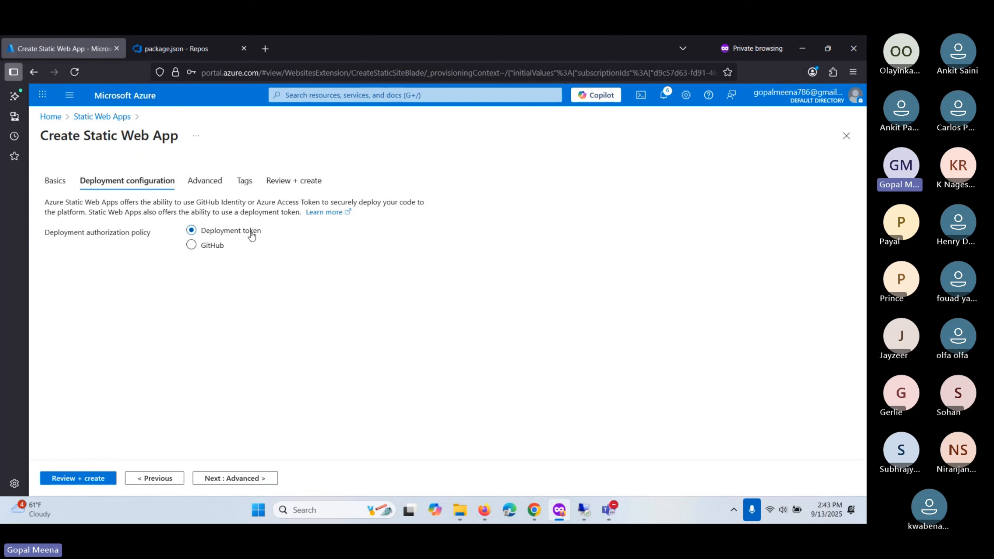
{"action": "left_click", "coordinate": [229, 478]}
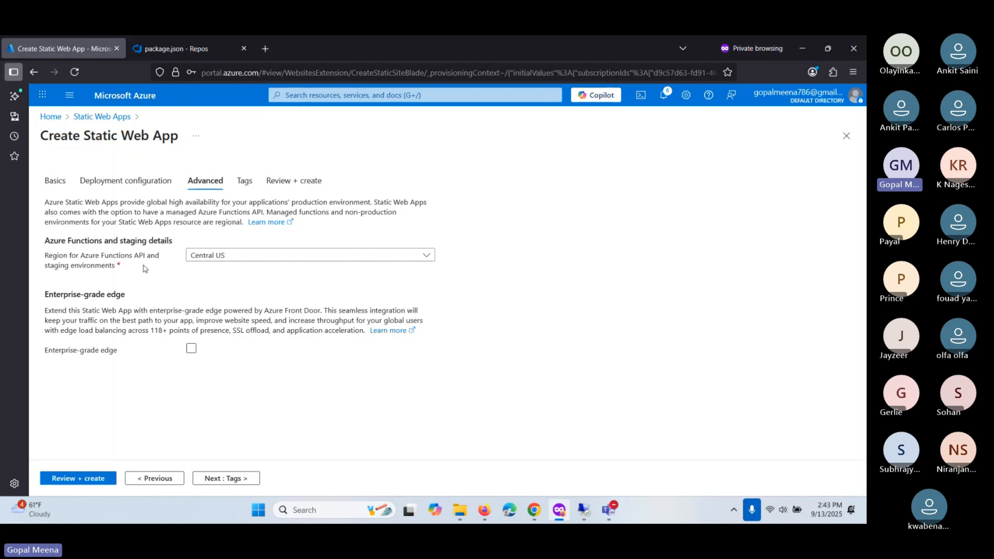
{"action": "left_click", "coordinate": [211, 258]}
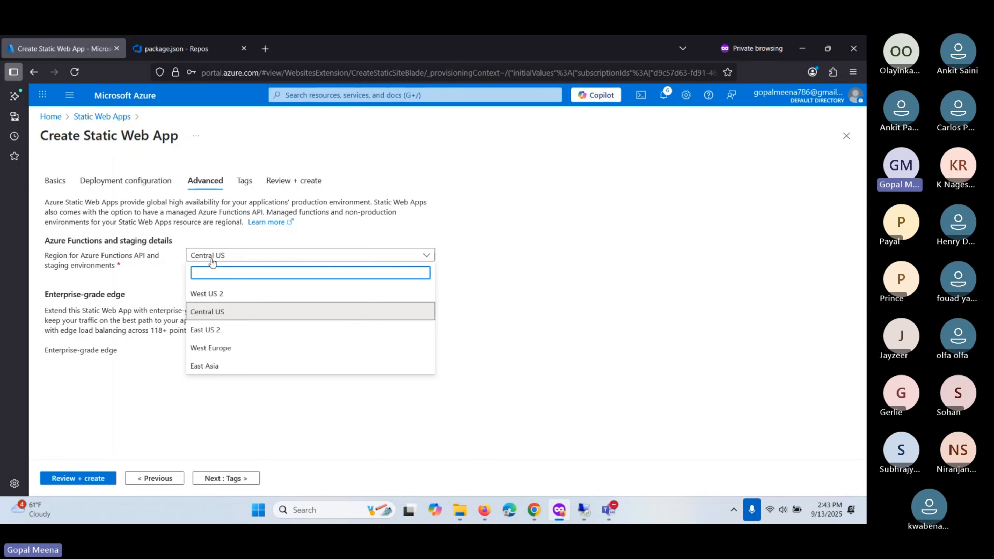
{"action": "left_click", "coordinate": [72, 262]}
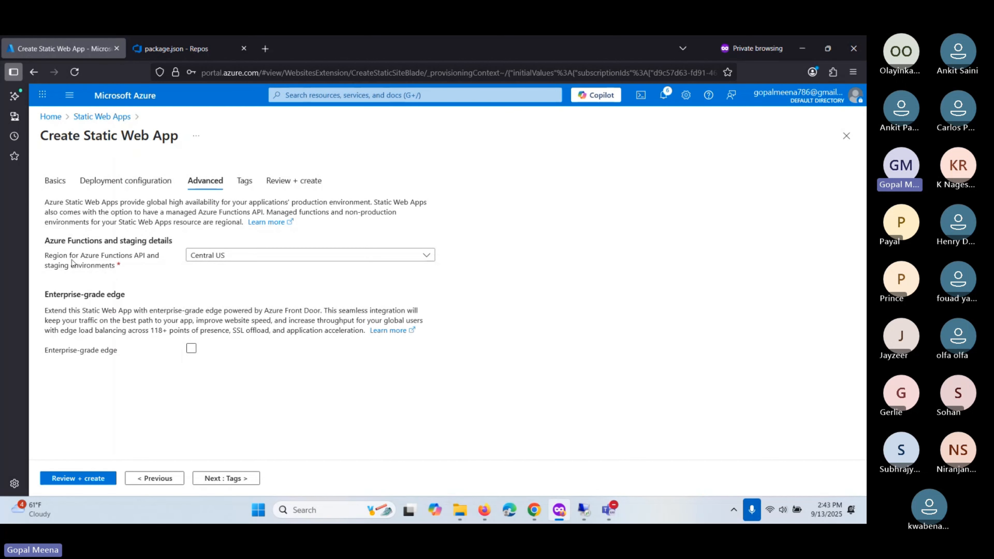
{"action": "left_click_drag", "start_coordinate": [45, 241], "coordinate": [172, 243]}
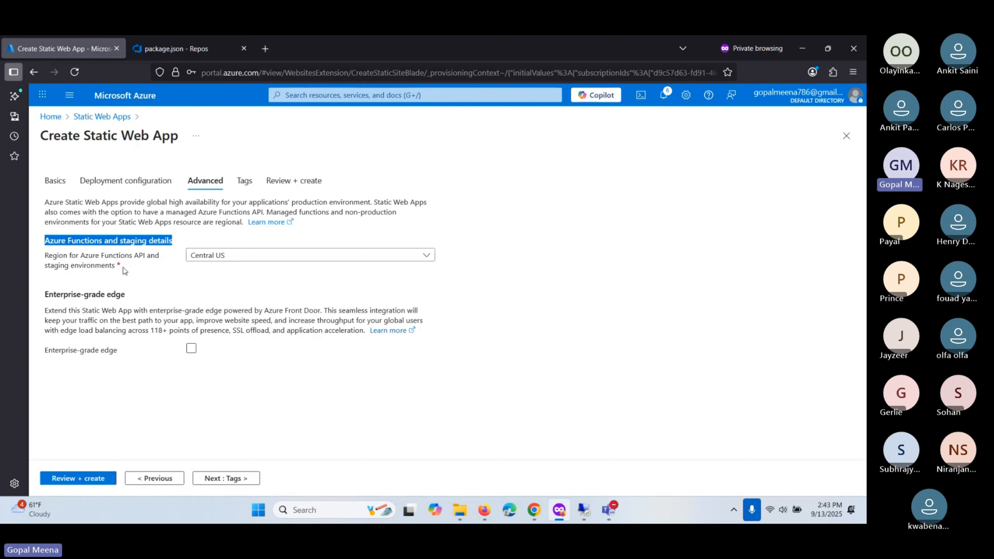
{"action": "left_click", "coordinate": [81, 255]}
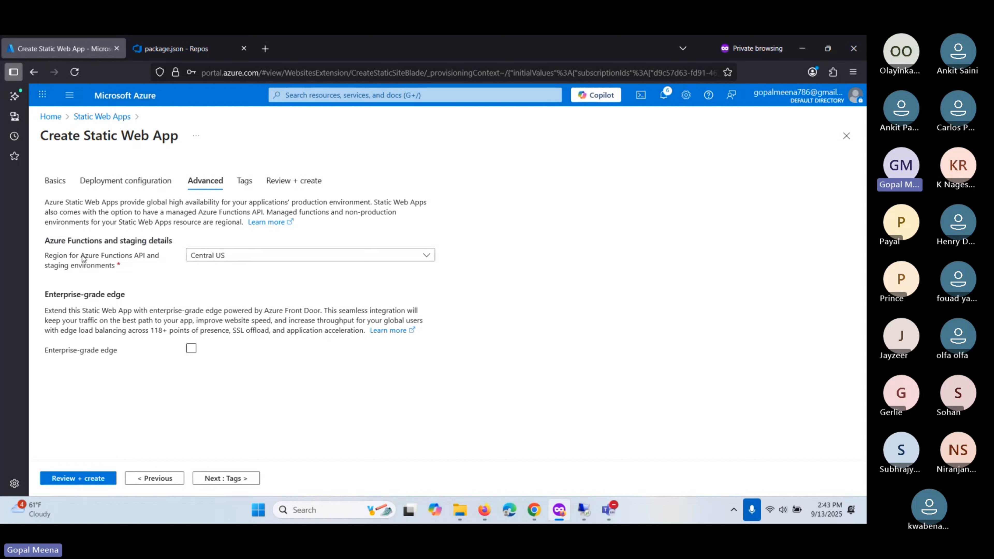
{"action": "mouse_move", "coordinate": [82, 259]}
{"action": "left_mouse_down"}
{"action": "mouse_move", "coordinate": [134, 259]}
{"action": "mouse_move", "coordinate": [91, 259]}
{"action": "left_mouse_up"}
{"action": "left_click", "coordinate": [218, 257]}
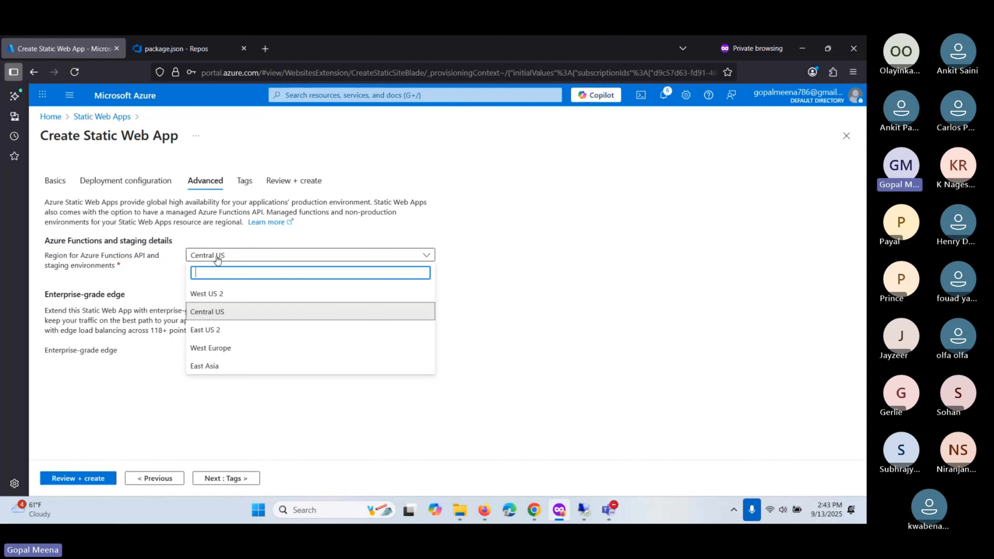
{"action": "left_click", "coordinate": [206, 312]}
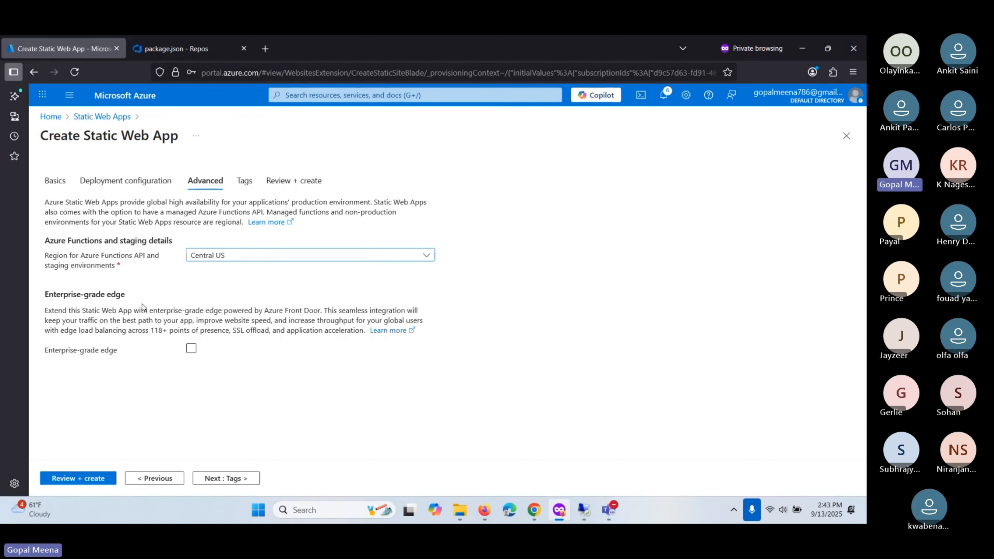
{"action": "left_click", "coordinate": [228, 478]}
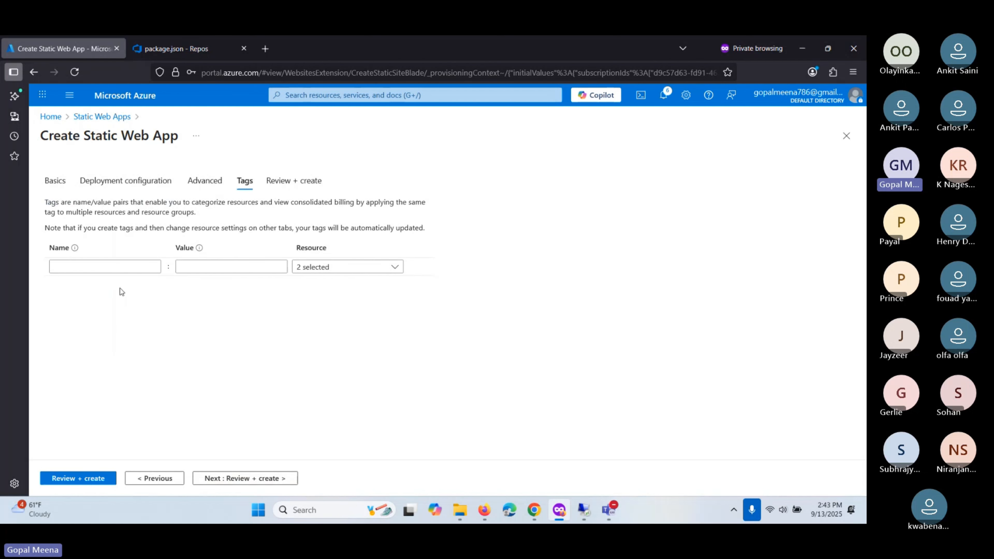
- Add the tag DevelopmentEnv with value Dev
{"action": "left_click", "coordinate": [113, 266]}
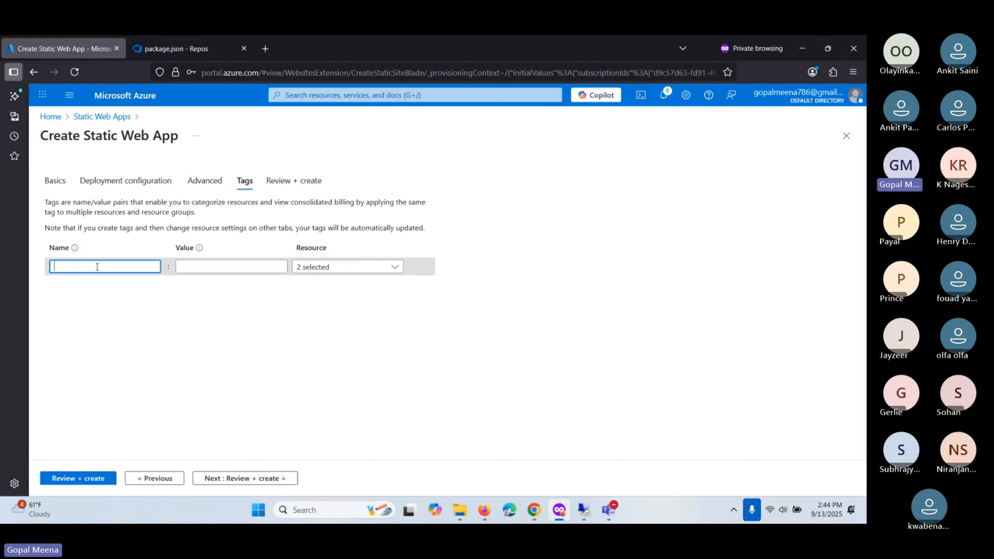
{"action": "type", "text": "Dev"}
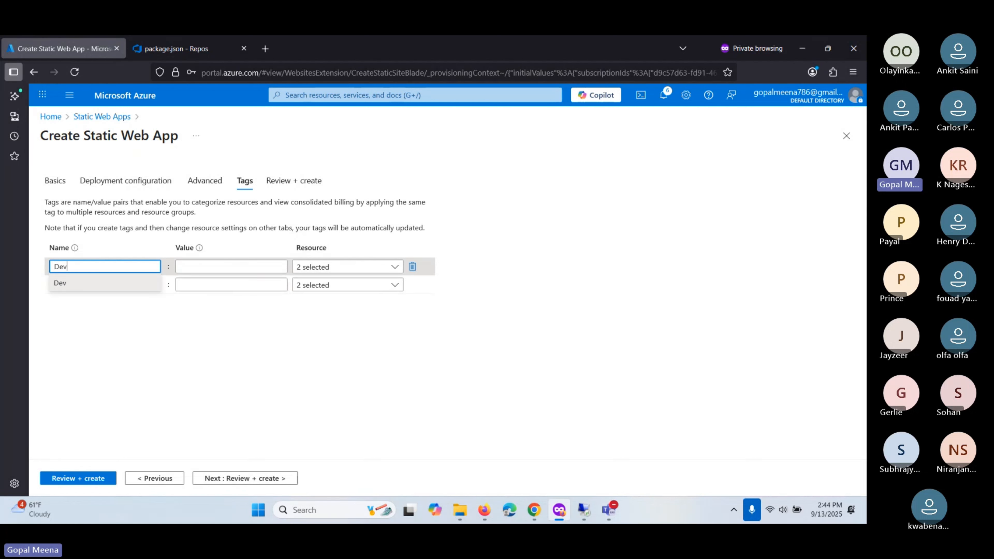
{"action": "type", "text": "elop"}
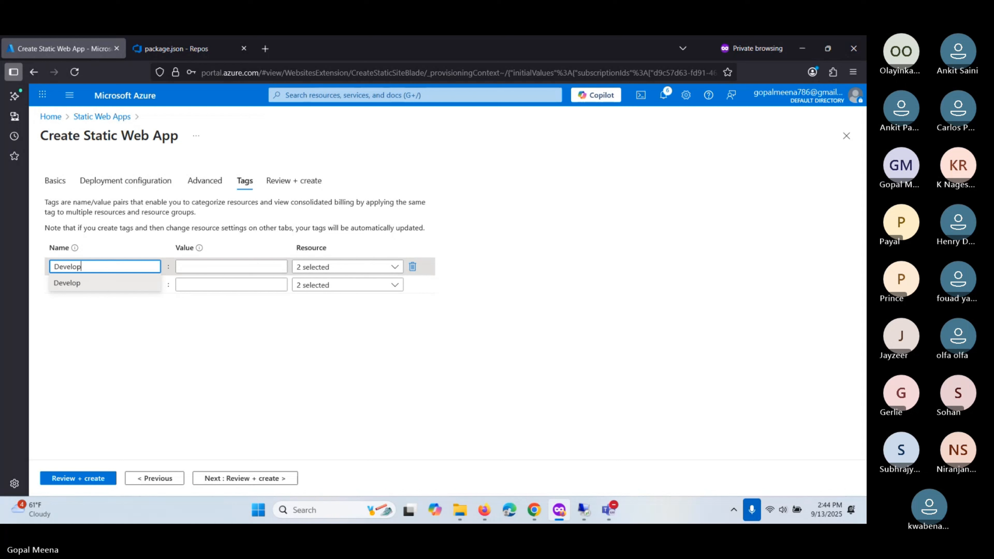
{"action": "type", "text": "mentEnv"}
{"action": "key", "text": "BackSpace"}
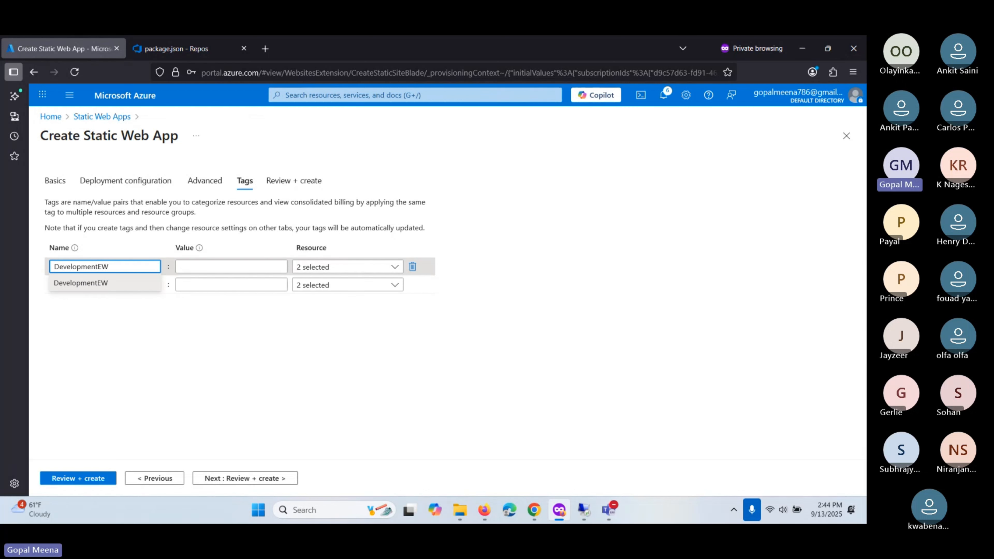
{"action": "key", "text": "BackSpace"}
{"action": "key", "text": "BackSpace"}
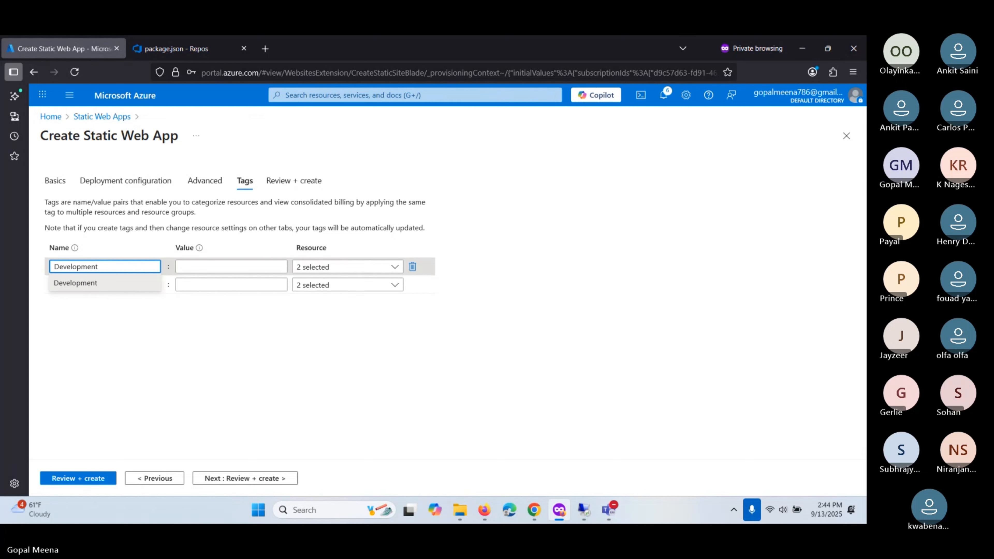
{"action": "type", "text": "Env"}
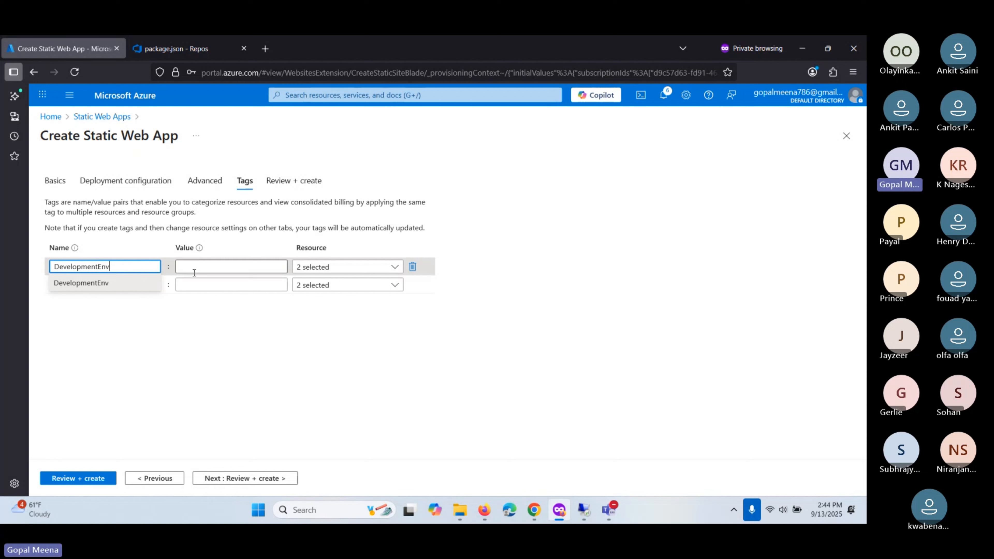
{"action": "left_click", "coordinate": [102, 283]}
{"action": "left_click", "coordinate": [189, 268]}
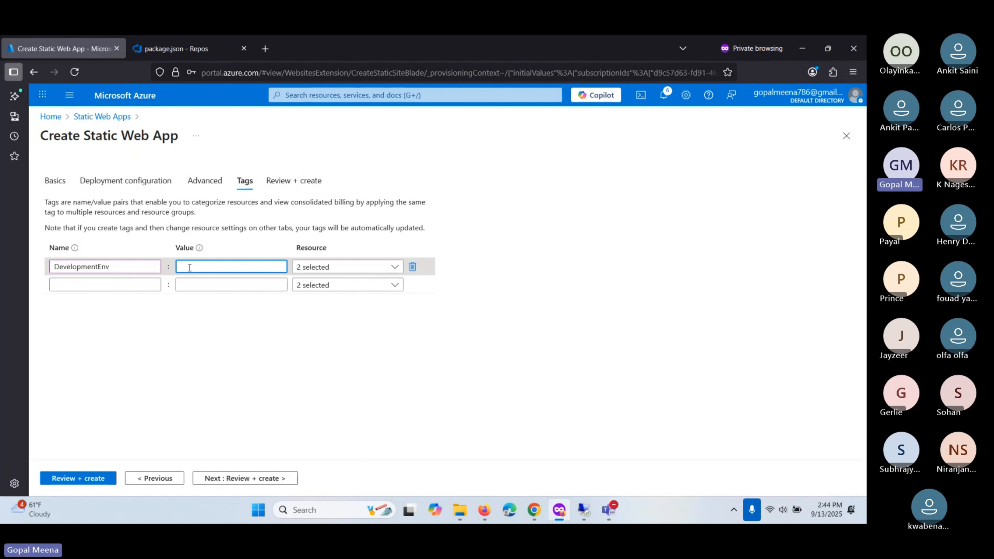
{"action": "type", "text": "Dev"}
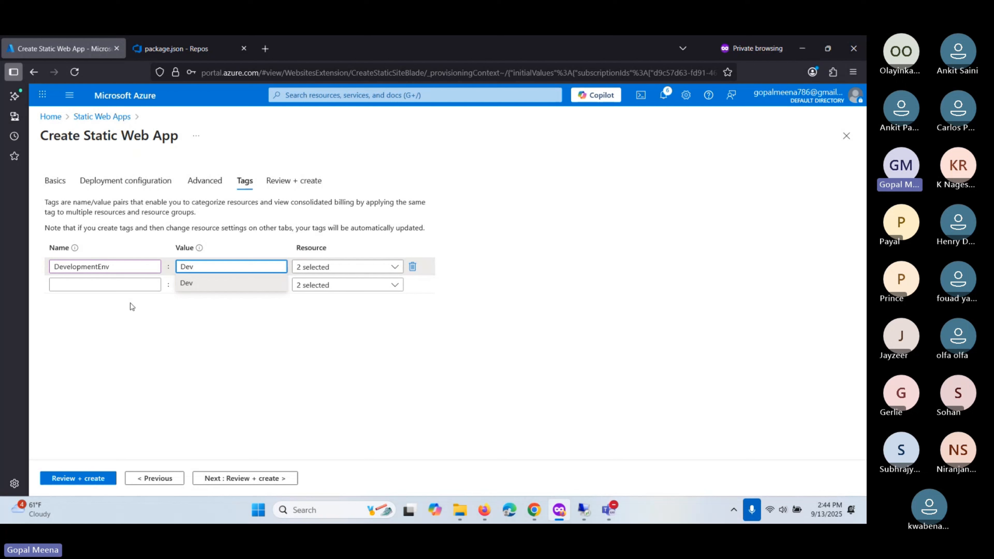
{"action": "key", "text": "Escape"}
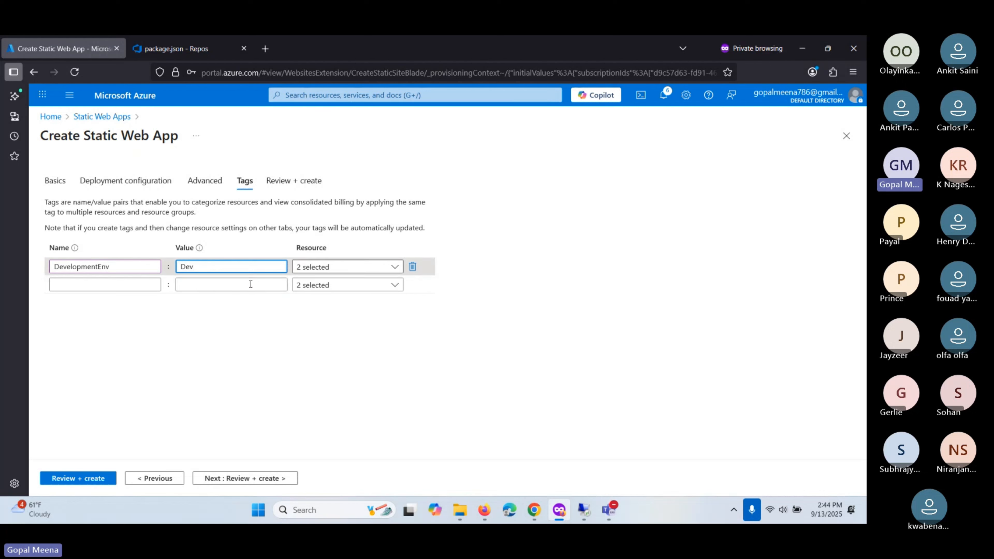
- Add a second tag Owner with the owner's name as value, then continue to review
{"action": "left_click", "coordinate": [107, 285]}
{"action": "type", "text": "O"}
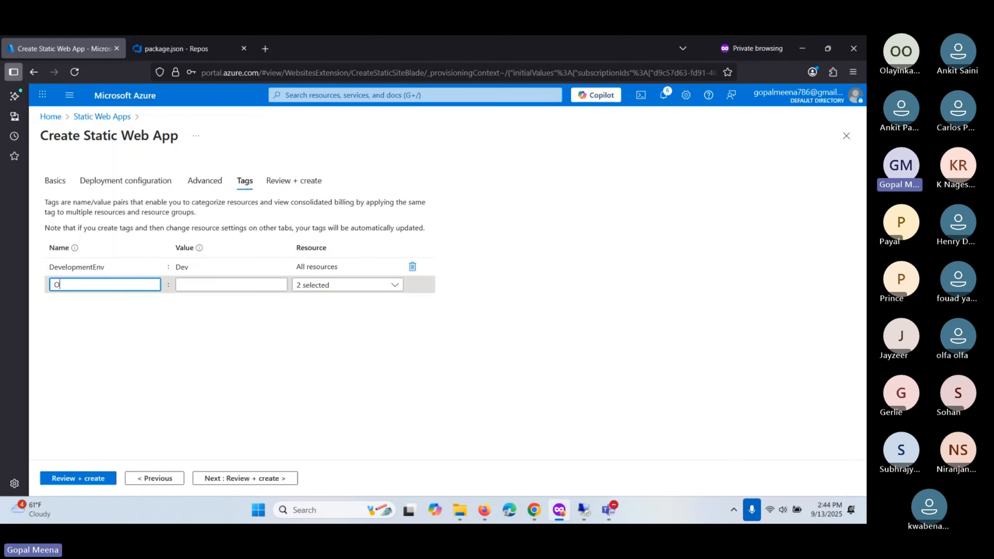
{"action": "type", "text": "wner"}
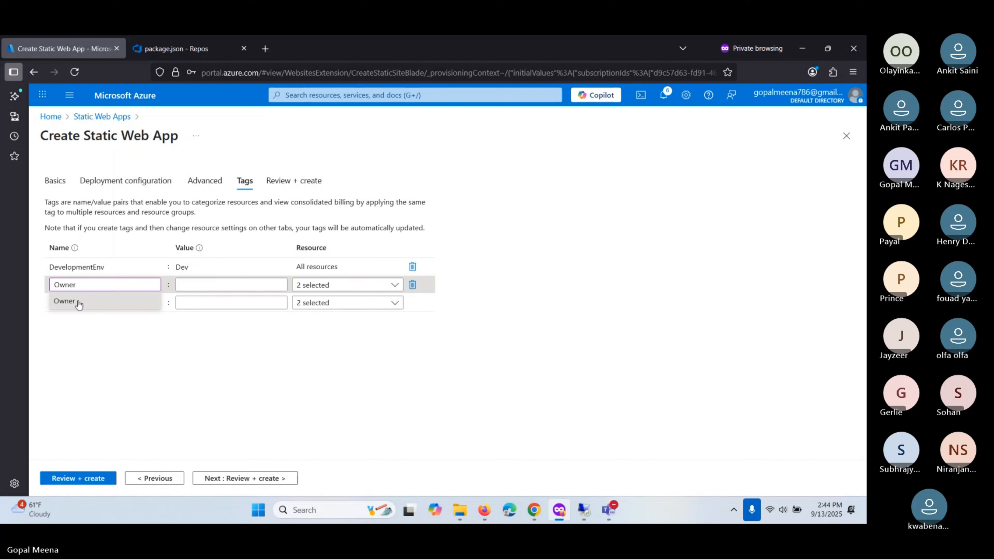
{"action": "left_click", "coordinate": [79, 305]}
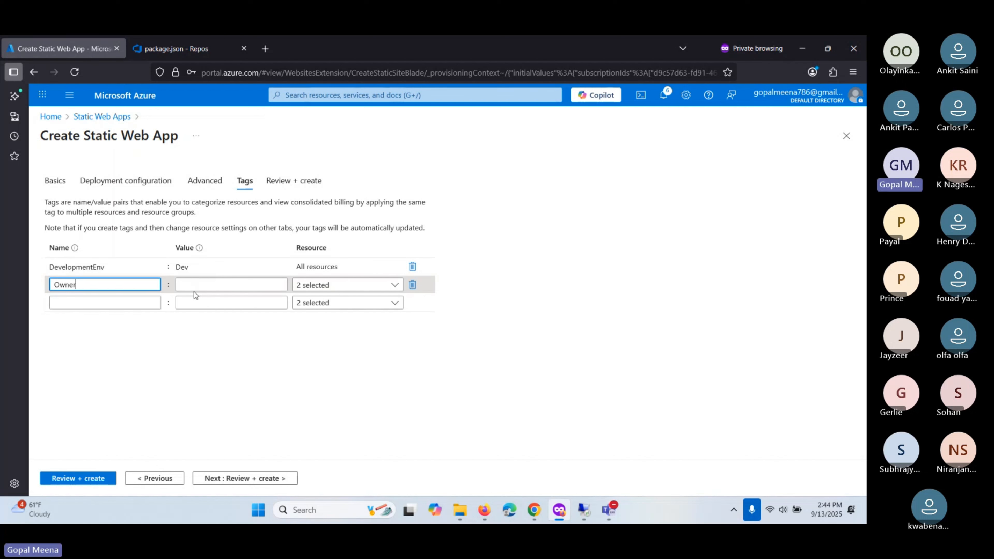
{"action": "left_click", "coordinate": [192, 284]}
{"action": "type", "text": "Gopal"}
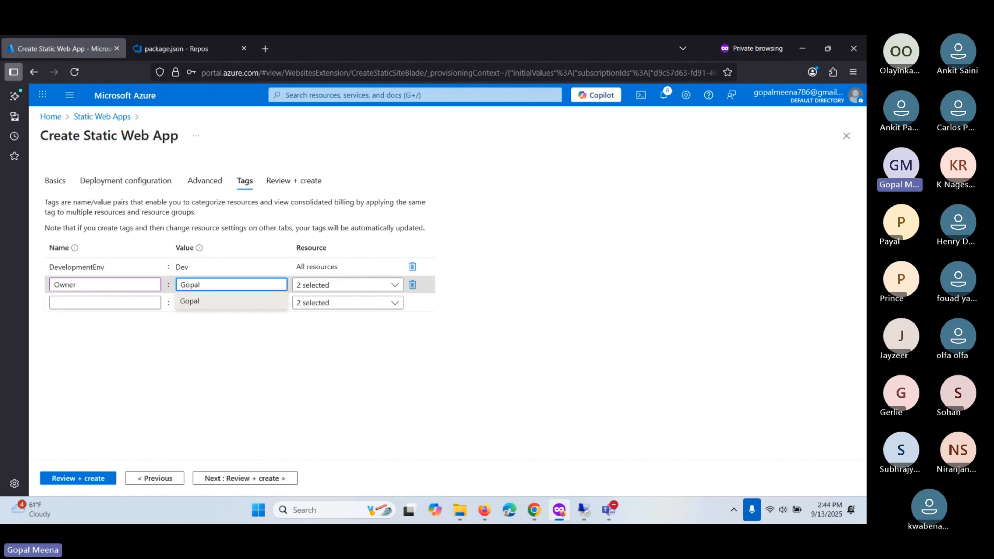
{"action": "left_click", "coordinate": [241, 478]}
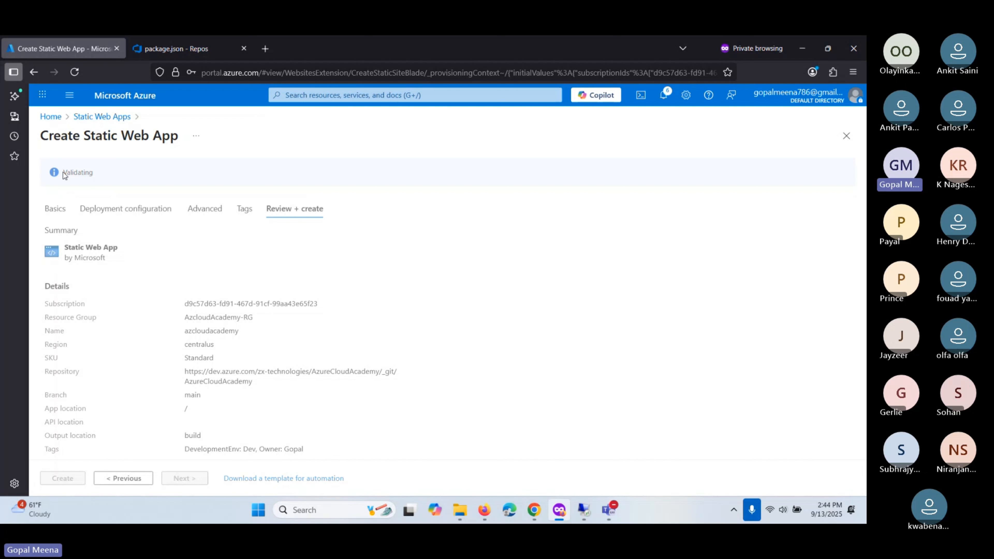
- Create the validated Static Web App, which fails with a DevOps personal access token error
{"action": "left_click_drag", "start_coordinate": [62, 173], "coordinate": [98, 178]}
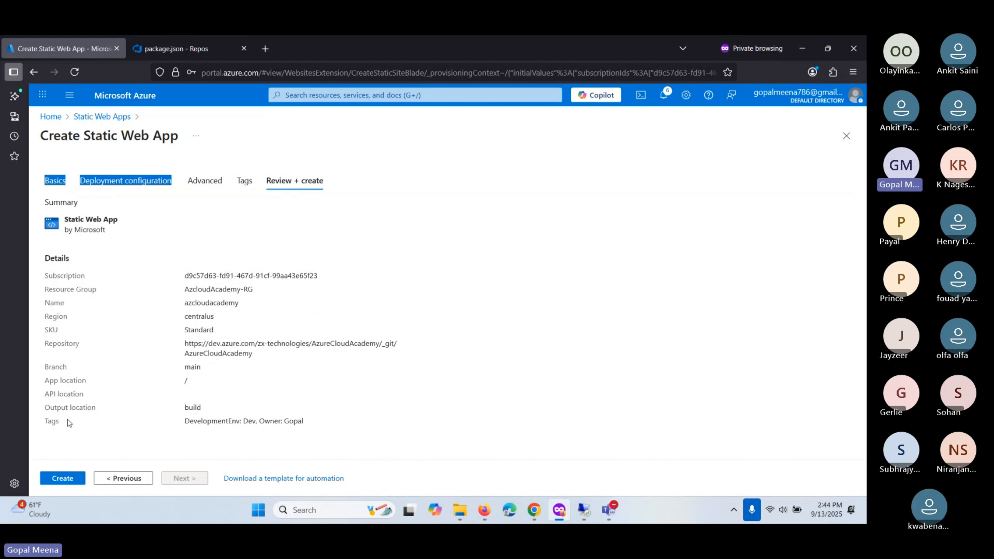
{"action": "left_click", "coordinate": [62, 482]}
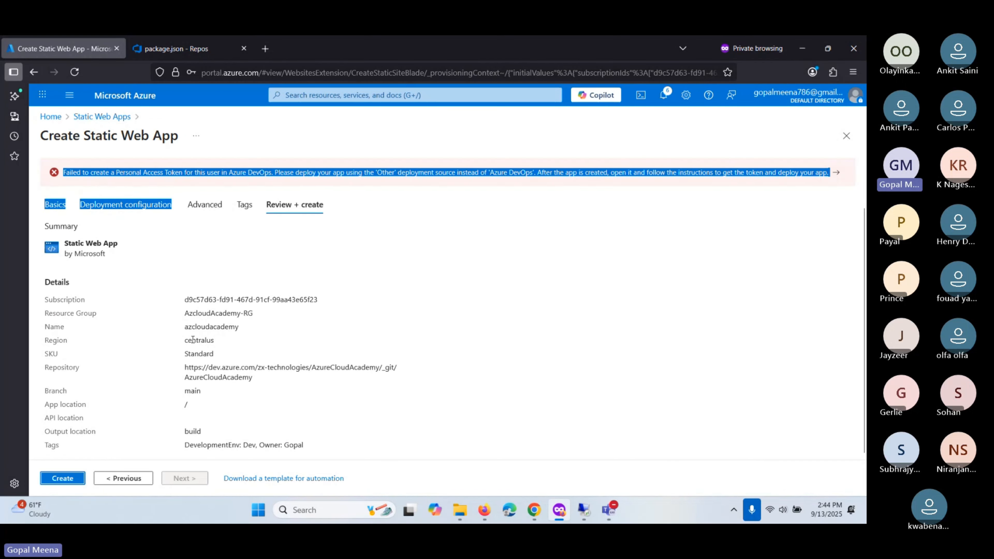
{"action": "left_click", "coordinate": [61, 218]}
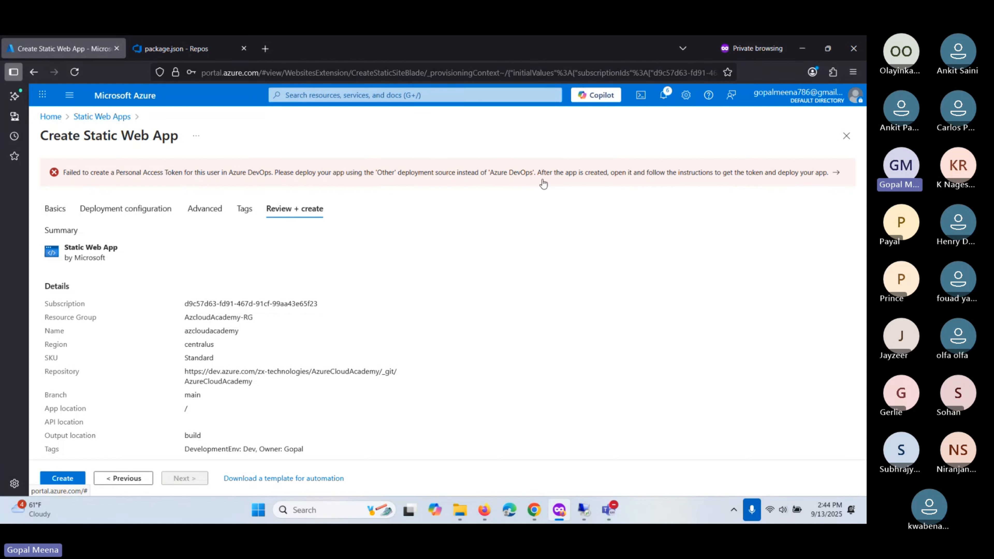
- In the linked quickstart's React version, scroll down to Related content and Next steps
{"action": "left_click", "coordinate": [833, 179]}
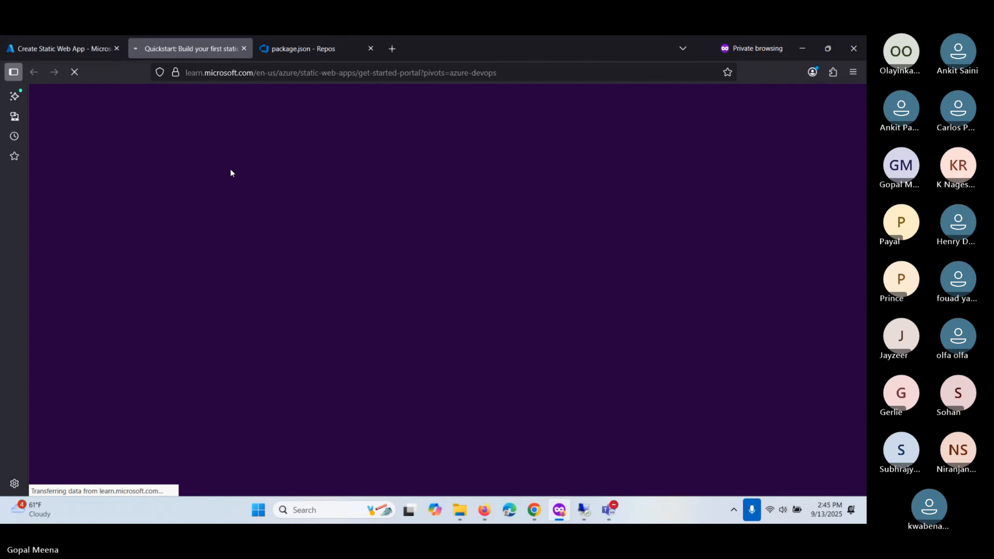
{"action": "scroll", "coordinate": [347, 288], "scroll_direction": "down", "scroll_amount": 5}
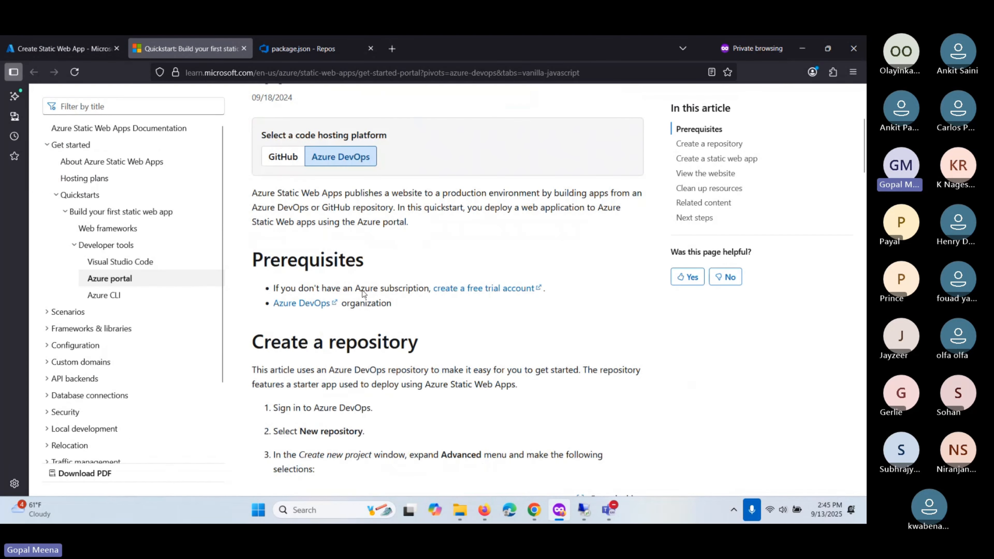
{"action": "scroll", "coordinate": [363, 293], "scroll_direction": "down", "scroll_amount": 9}
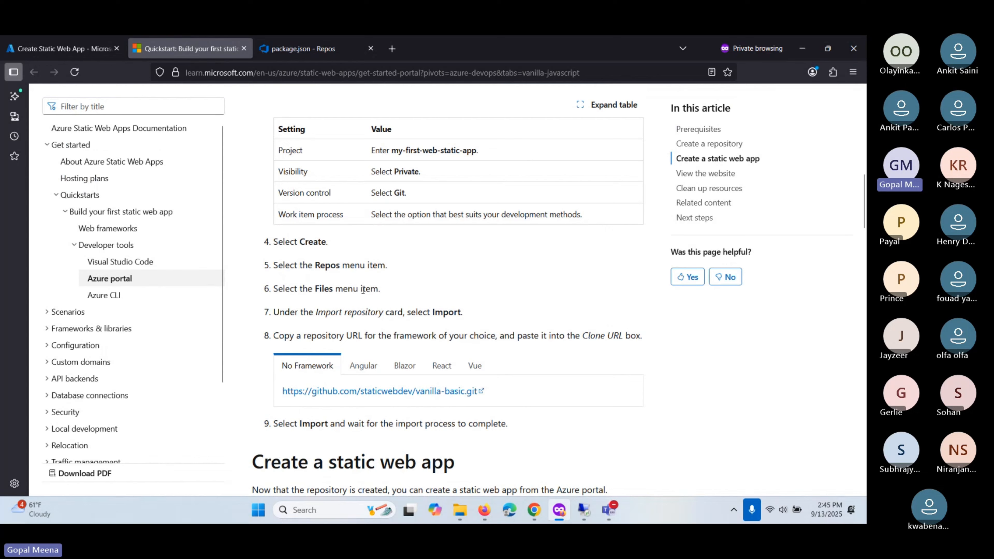
{"action": "scroll", "coordinate": [363, 290], "scroll_direction": "down", "scroll_amount": 3}
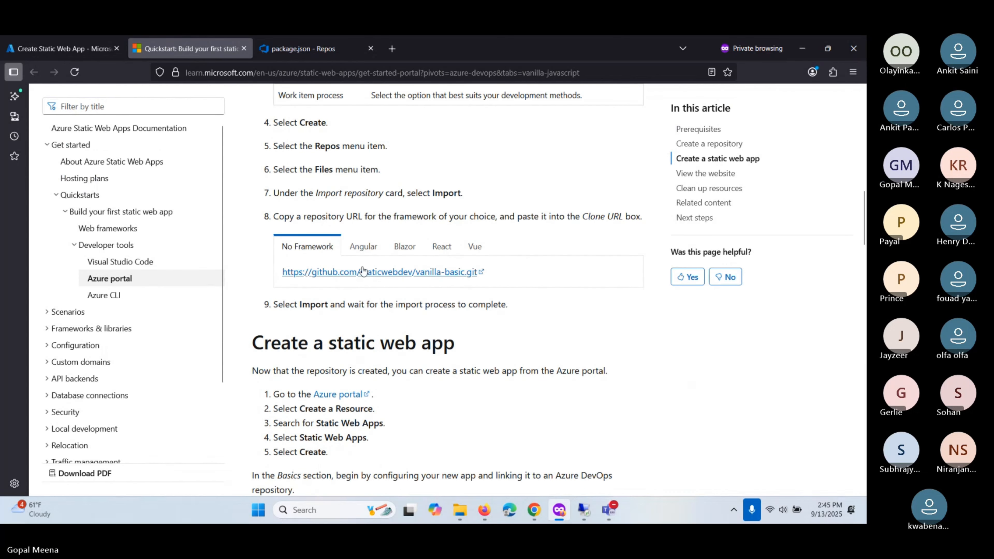
{"action": "left_click", "coordinate": [443, 247]}
{"action": "scroll", "coordinate": [302, 313], "scroll_direction": "down", "scroll_amount": 9}
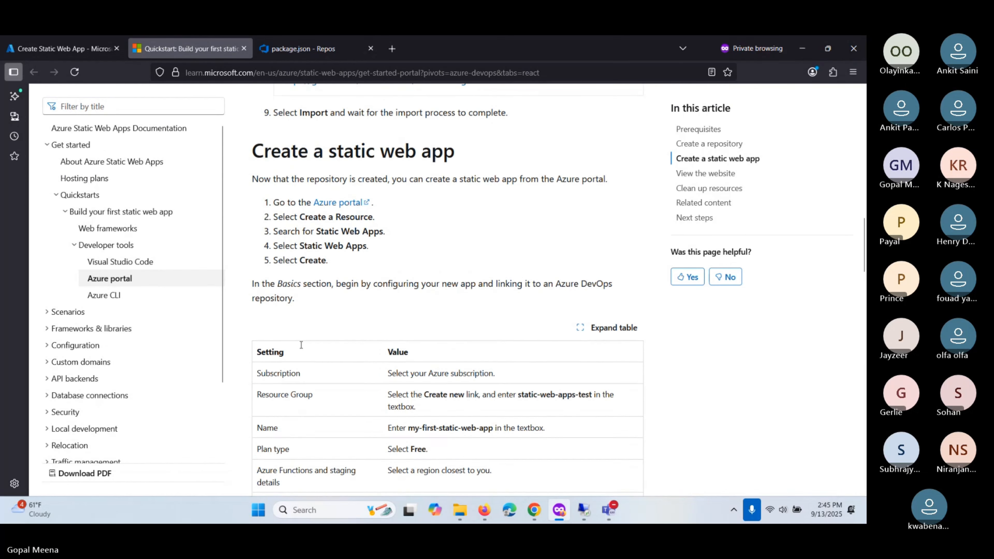
{"action": "scroll", "coordinate": [301, 347], "scroll_direction": "down", "scroll_amount": 3}
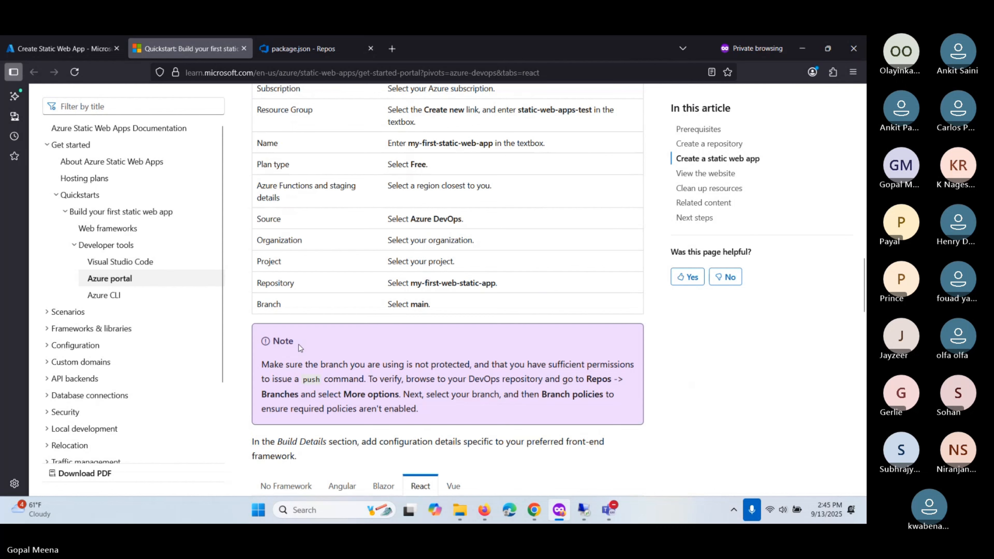
{"action": "scroll", "coordinate": [299, 348], "scroll_direction": "down", "scroll_amount": 2}
{"action": "scroll", "coordinate": [300, 345], "scroll_direction": "down", "scroll_amount": 6}
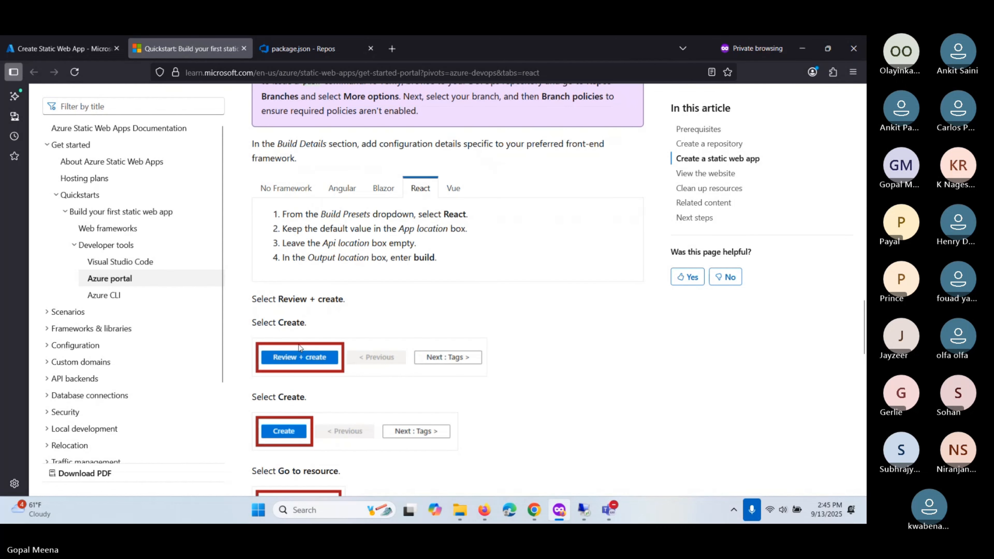
{"action": "scroll", "coordinate": [300, 346], "scroll_direction": "down", "scroll_amount": 8}
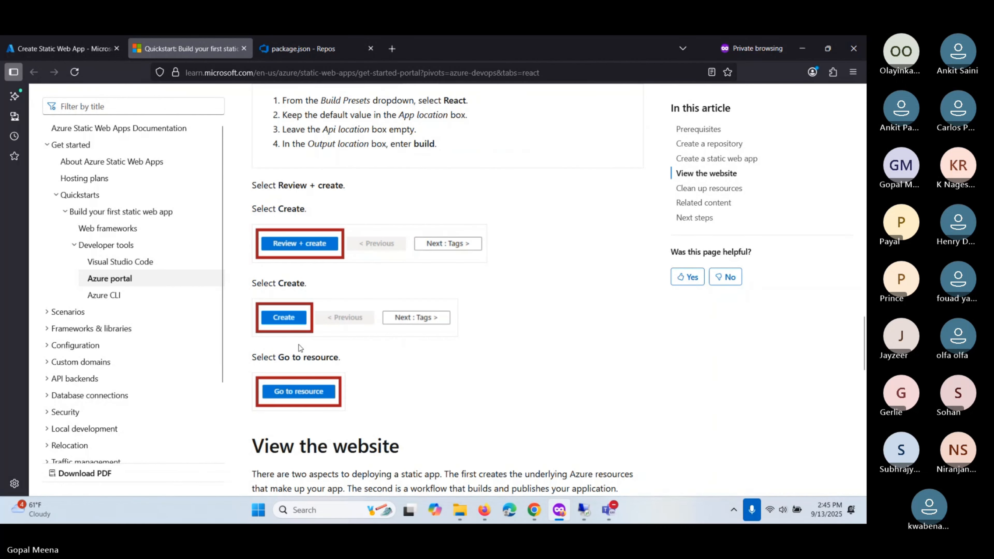
{"action": "scroll", "coordinate": [299, 347], "scroll_direction": "down", "scroll_amount": 6}
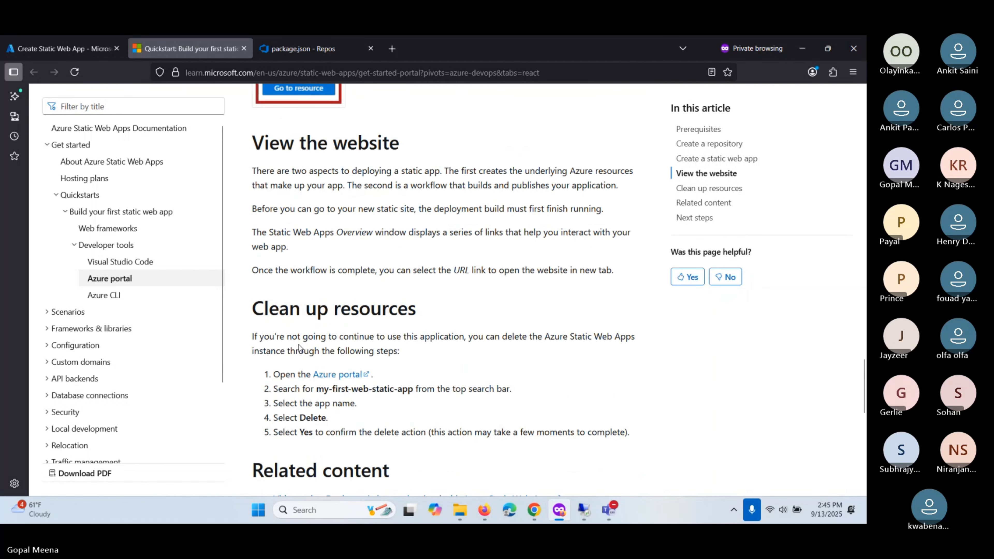
{"action": "scroll", "coordinate": [333, 287], "scroll_direction": "down", "scroll_amount": 6}
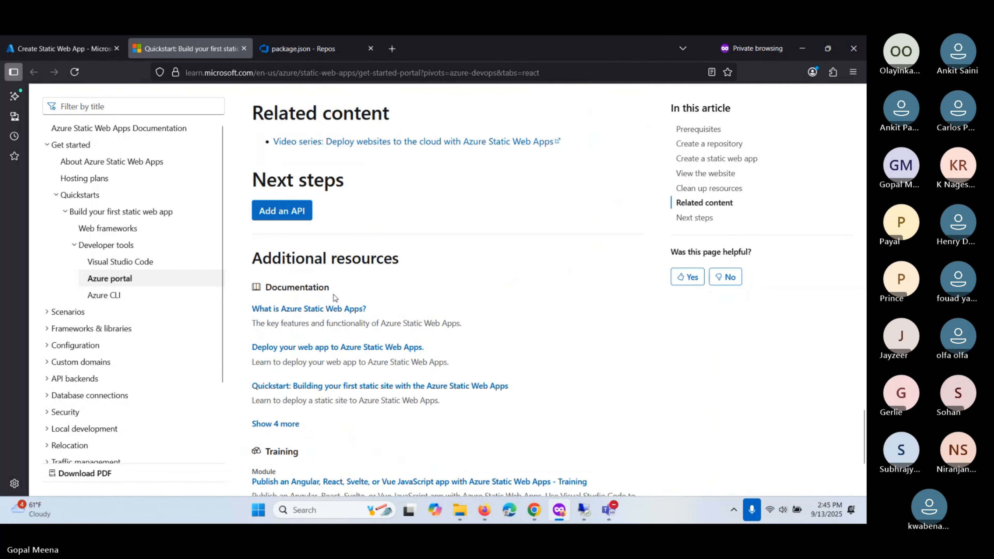
{"action": "scroll", "coordinate": [334, 295], "scroll_direction": "up", "scroll_amount": 6}
- Return to the wizard's Basics and confirm main as the deployment branch
{"action": "left_click", "coordinate": [59, 49]}
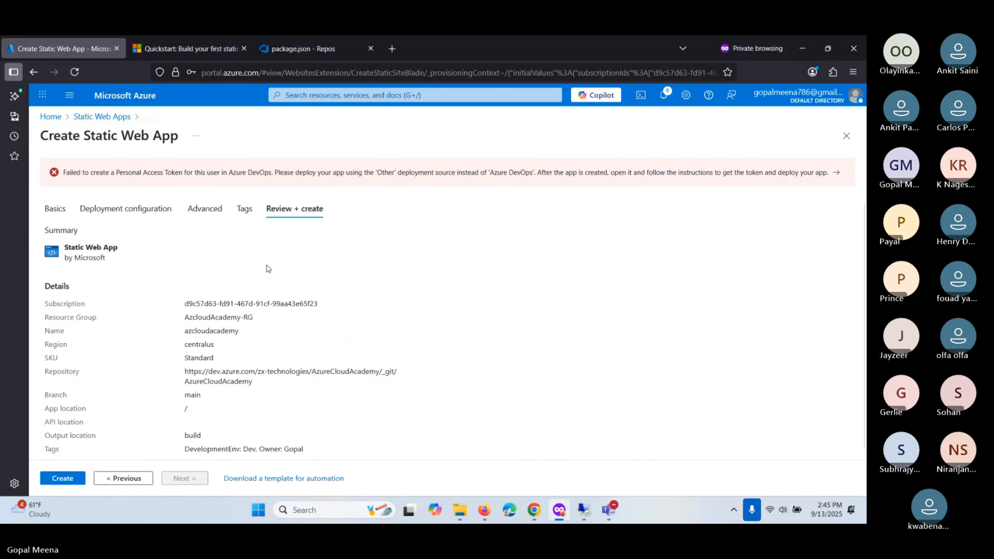
{"action": "left_click", "coordinate": [55, 208]}
{"action": "scroll", "coordinate": [178, 280], "scroll_direction": "down", "scroll_amount": 10}
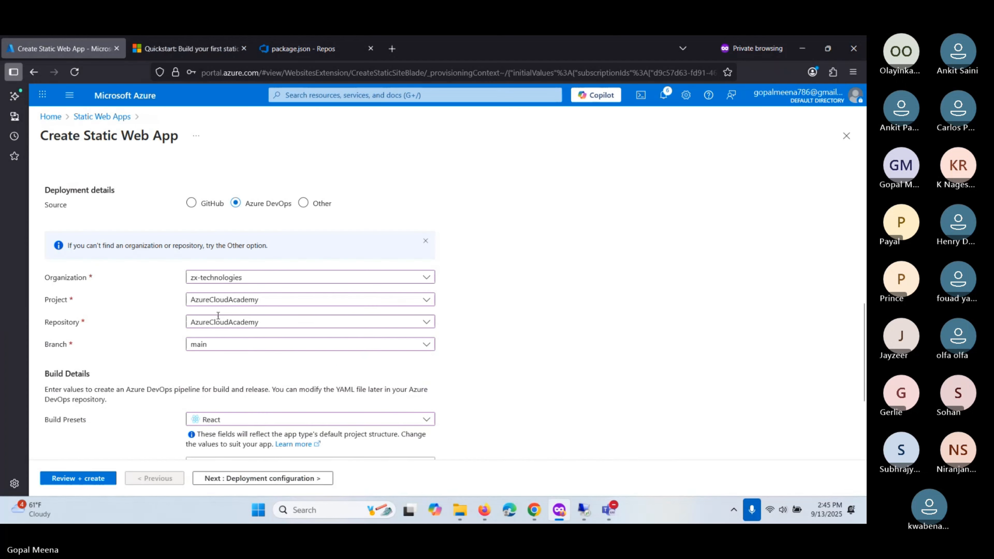
{"action": "scroll", "coordinate": [175, 314], "scroll_direction": "up", "scroll_amount": 2}
{"action": "left_click", "coordinate": [198, 267]}
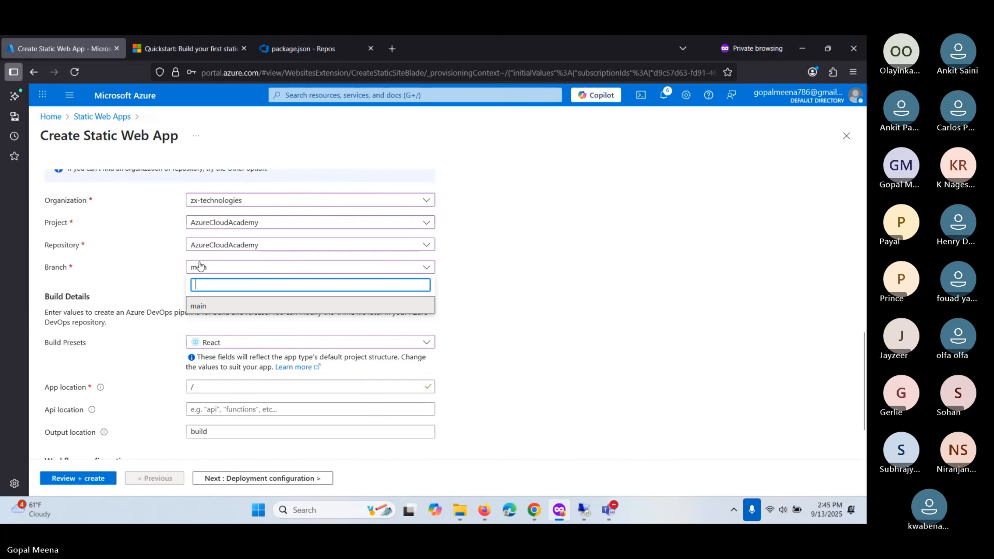
{"action": "left_click", "coordinate": [174, 269]}
{"action": "scroll", "coordinate": [155, 257], "scroll_direction": "down", "scroll_amount": 3}
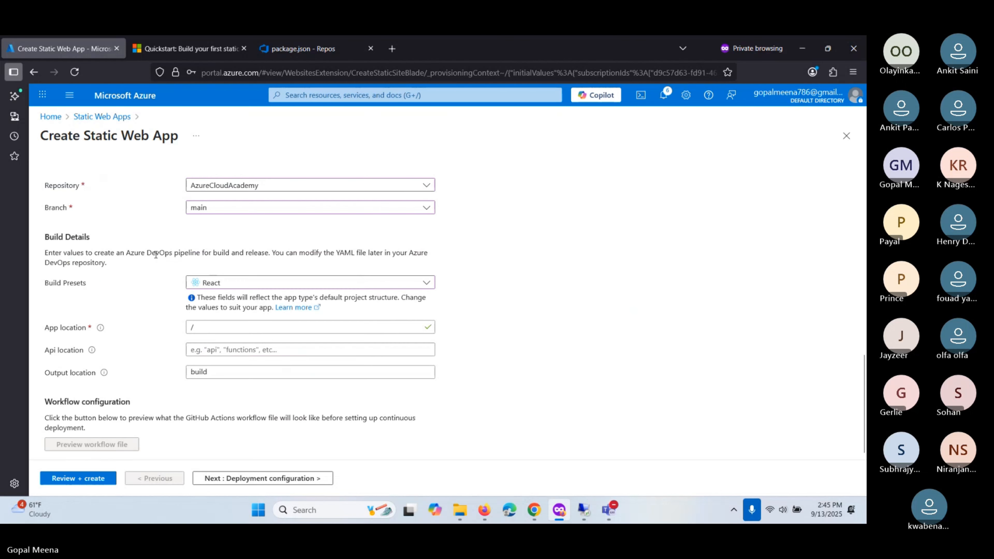
- Step through every tab to Review + create, retry Create, then go back to Basics
{"action": "left_click", "coordinate": [239, 479]}
{"action": "left_click", "coordinate": [240, 479]}
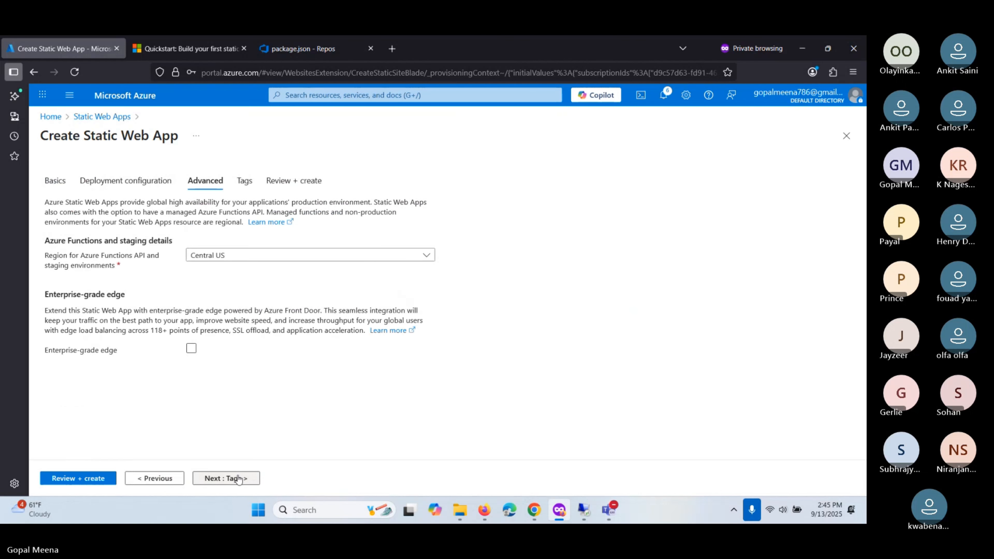
{"action": "left_click", "coordinate": [233, 479]}
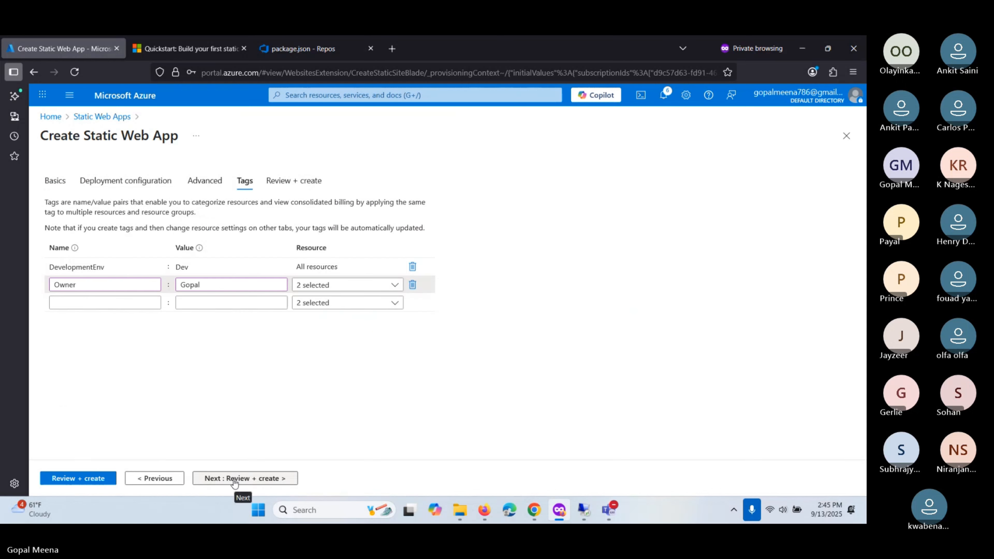
{"action": "left_click", "coordinate": [234, 480]}
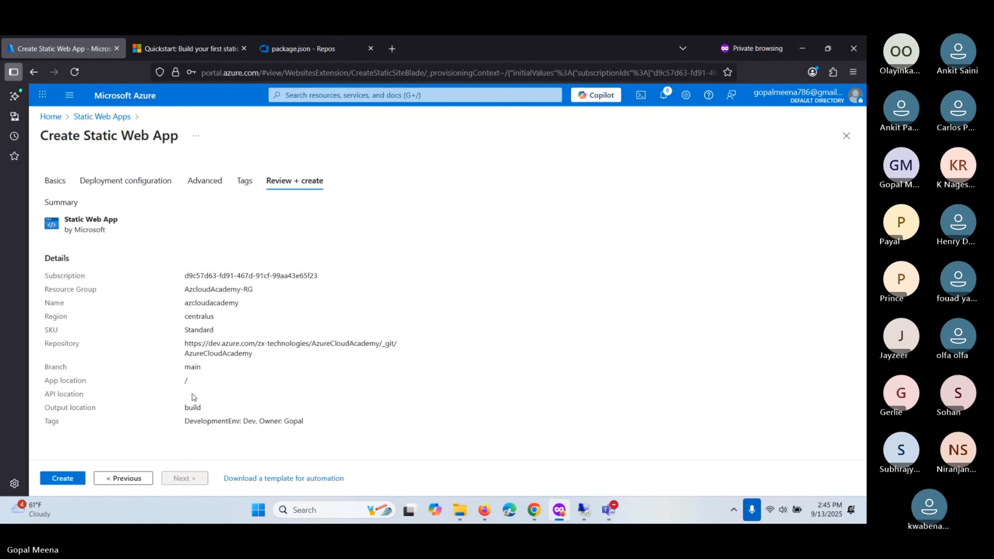
{"action": "left_click", "coordinate": [60, 478]}
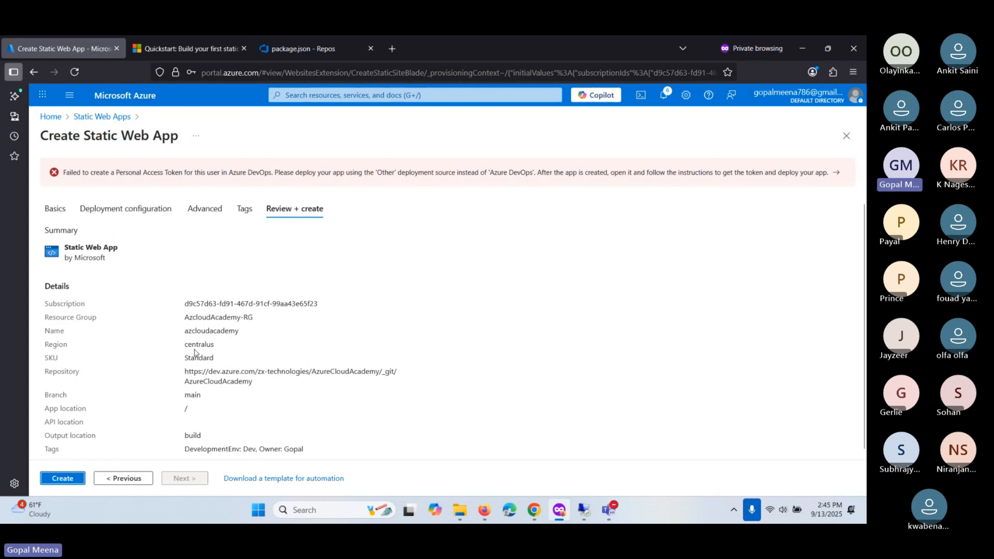
{"action": "left_click", "coordinate": [47, 210]}
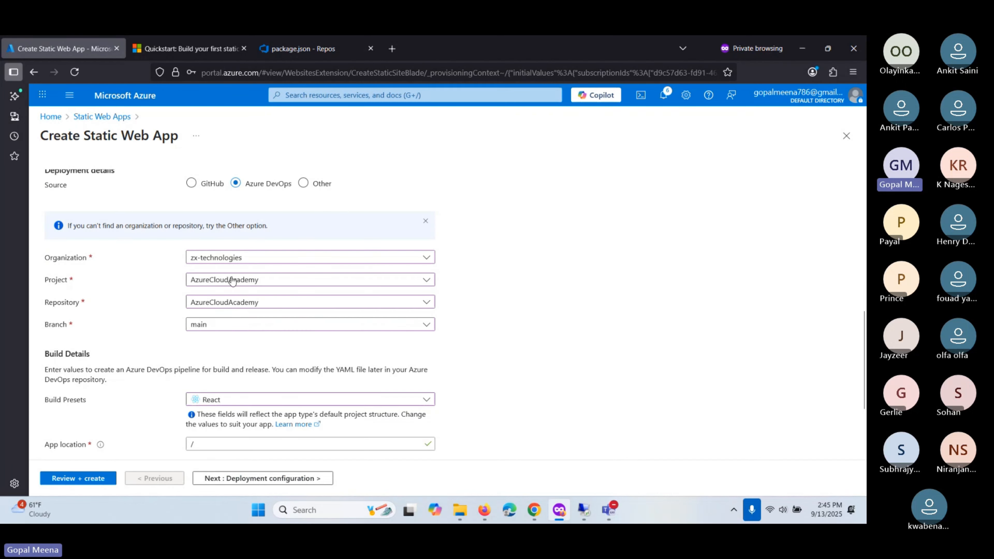
- Switch the deployment source to Other and advance through the tabs to the review summary
{"action": "left_click", "coordinate": [303, 301]}
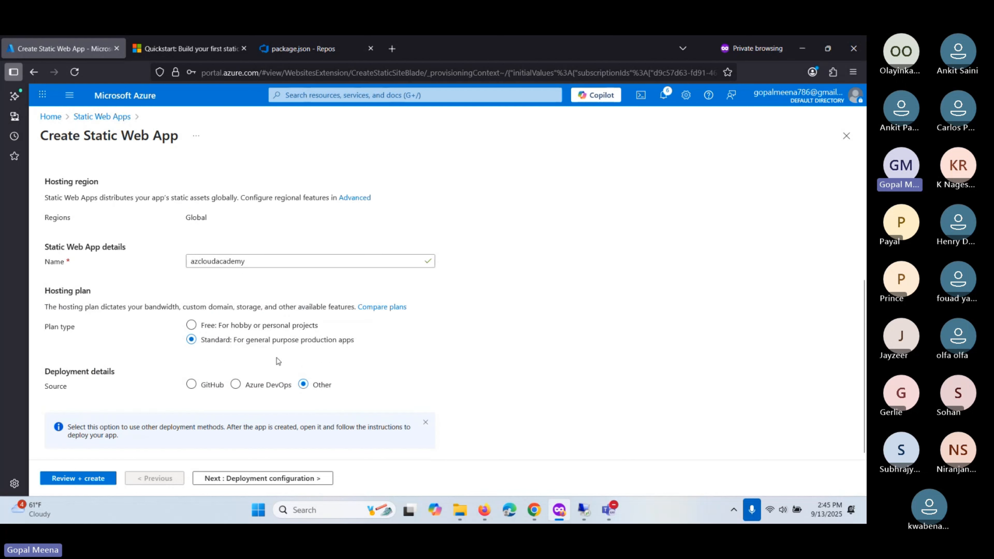
{"action": "left_click", "coordinate": [426, 424]}
{"action": "left_click", "coordinate": [255, 483]}
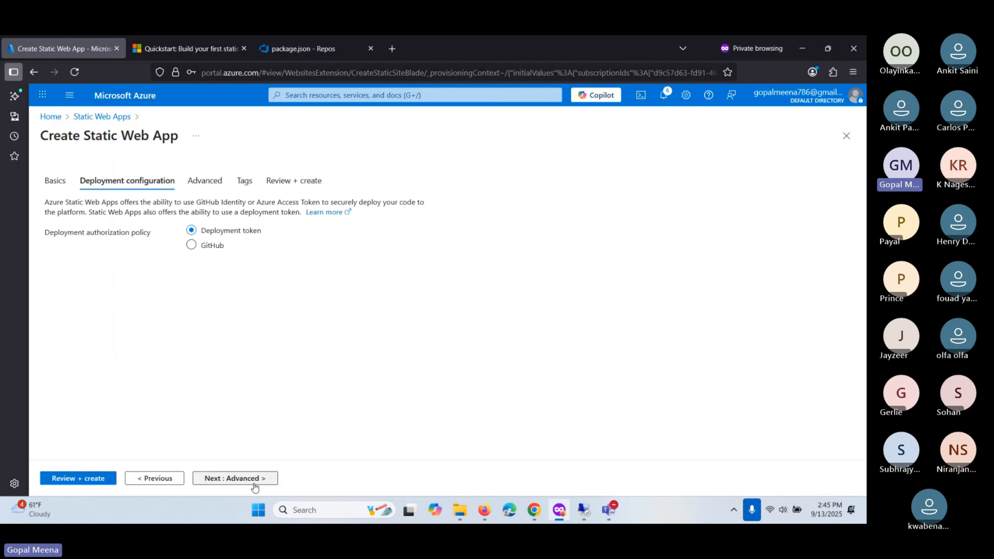
{"action": "left_click", "coordinate": [255, 485]}
{"action": "left_click", "coordinate": [229, 478]}
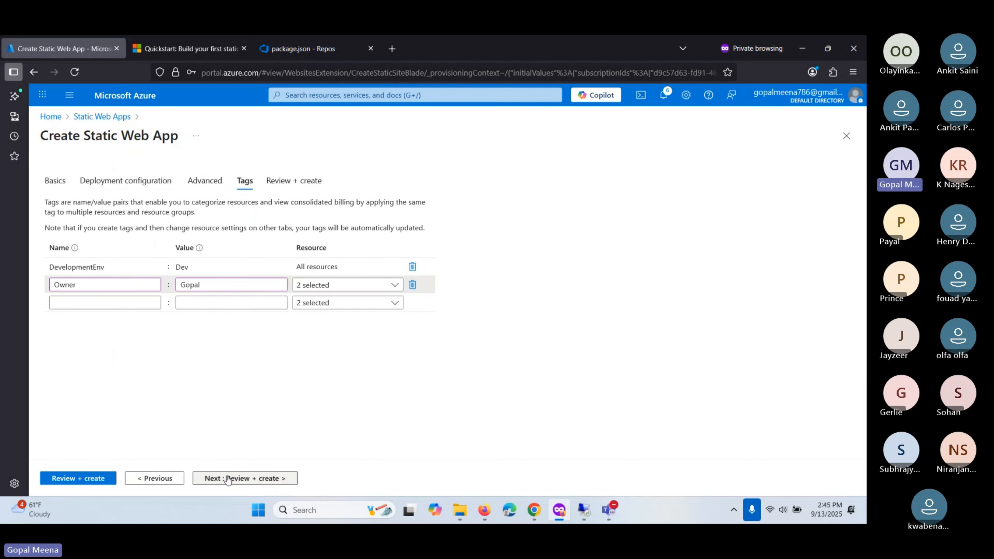
{"action": "left_click", "coordinate": [223, 477]}
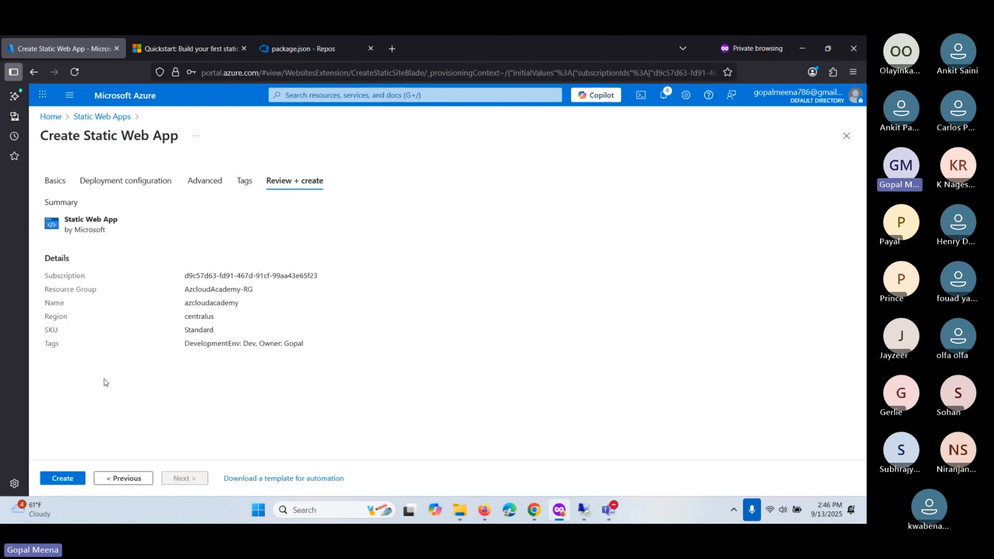
- Recheck the Basics settings, then review and create the azcloudacademy static web app
{"action": "left_click", "coordinate": [55, 181]}
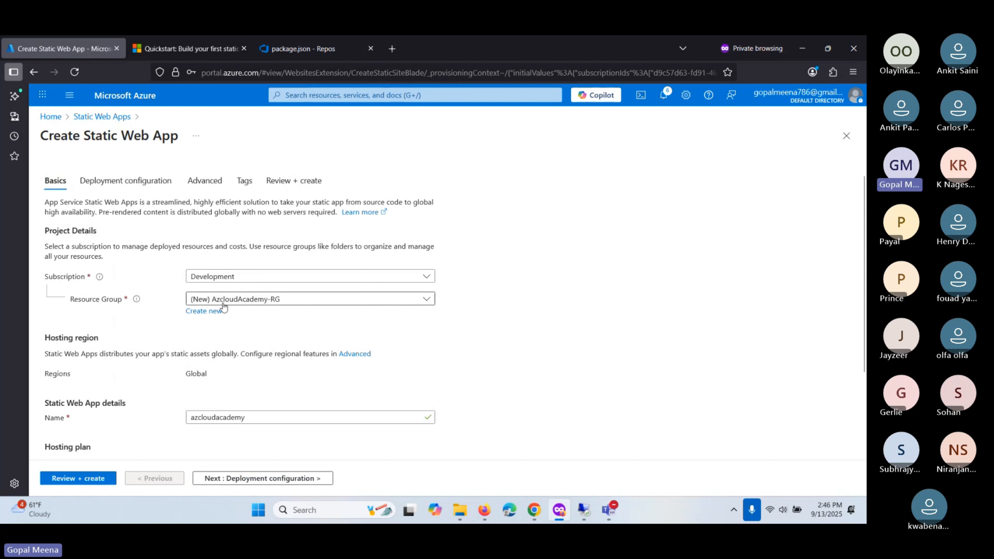
{"action": "scroll", "coordinate": [224, 307], "scroll_direction": "down", "scroll_amount": 3}
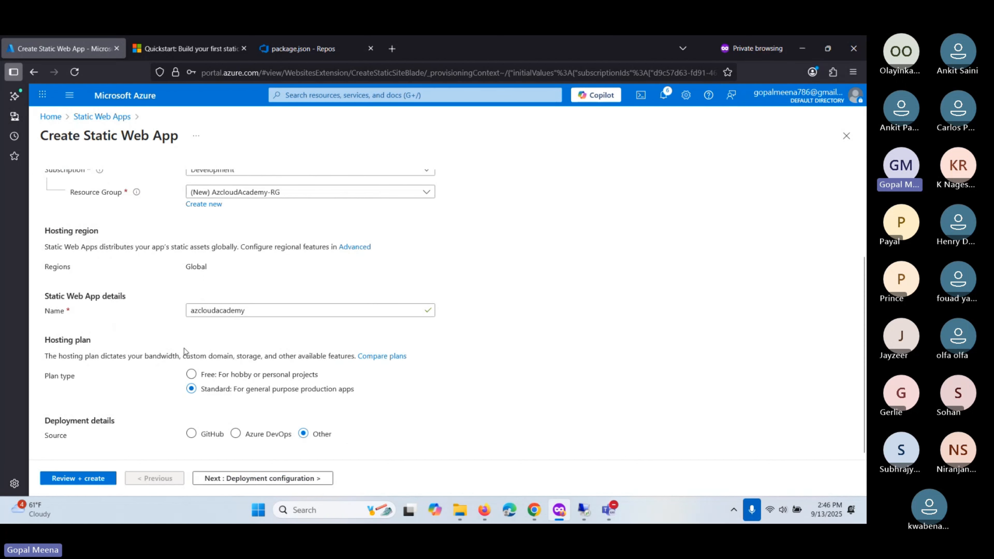
{"action": "scroll", "coordinate": [184, 349], "scroll_direction": "up", "scroll_amount": 3}
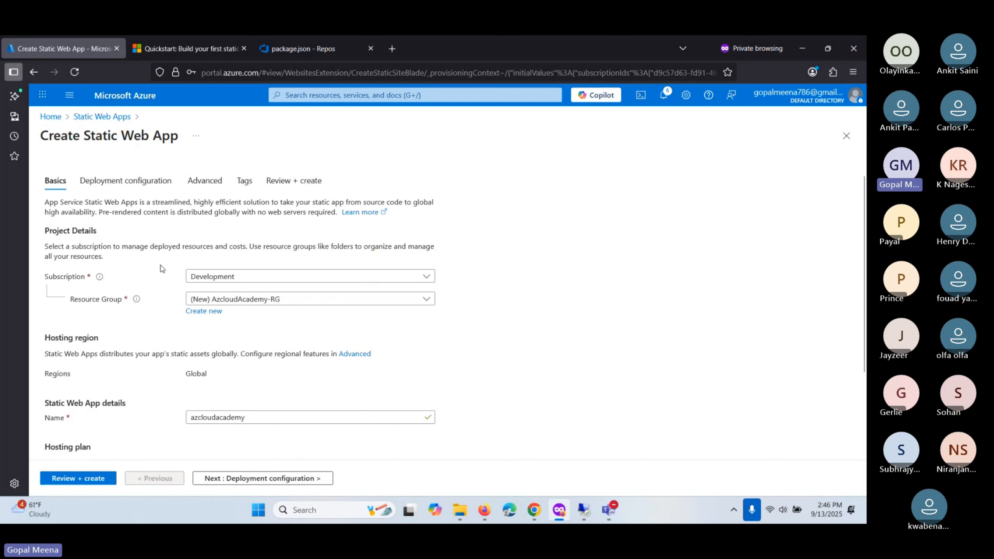
{"action": "left_click", "coordinate": [55, 180]}
{"action": "scroll", "coordinate": [218, 210], "scroll_direction": "down", "scroll_amount": 3}
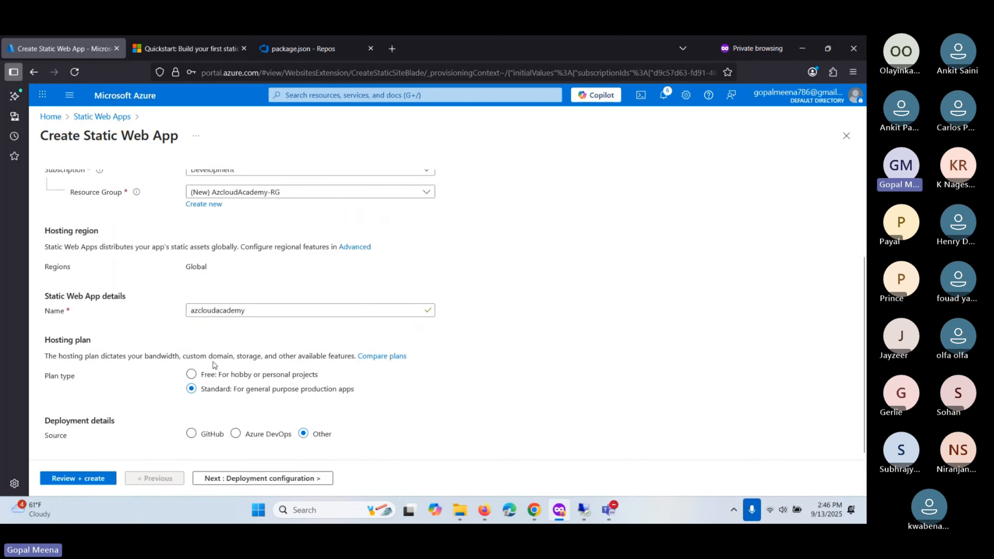
{"action": "left_click", "coordinate": [73, 482]}
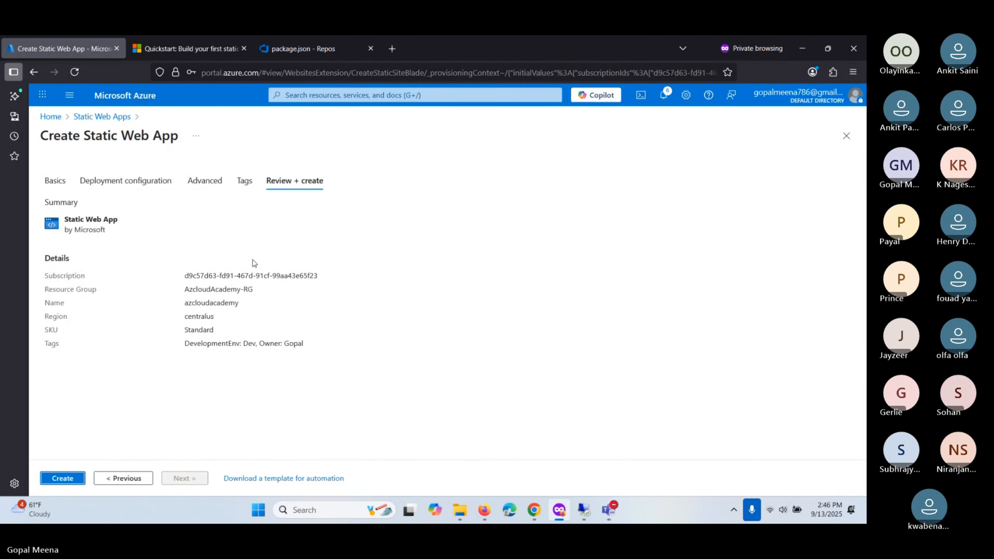
{"action": "left_click", "coordinate": [62, 478]}
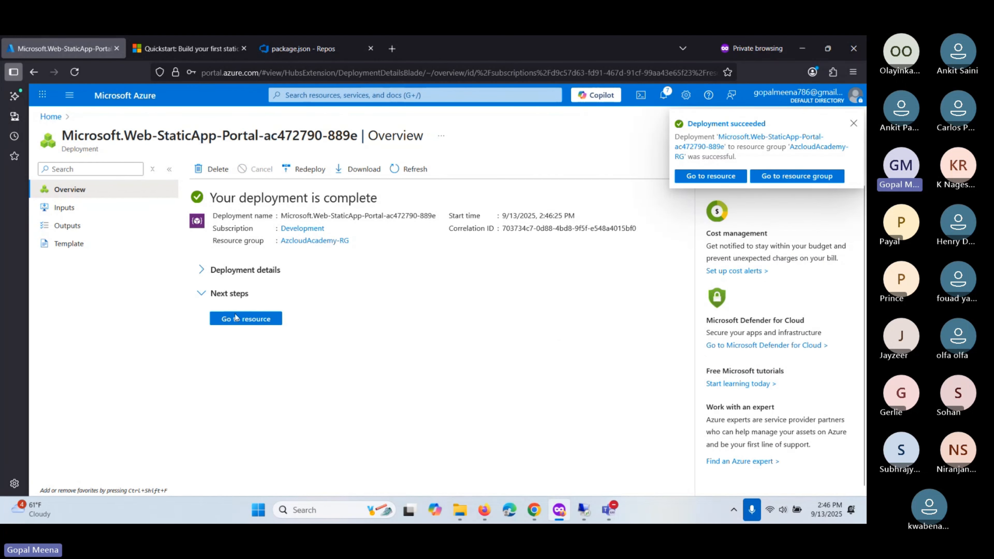
- Go to the newly deployed azcloudacademy resource
{"action": "left_click", "coordinate": [236, 318]}
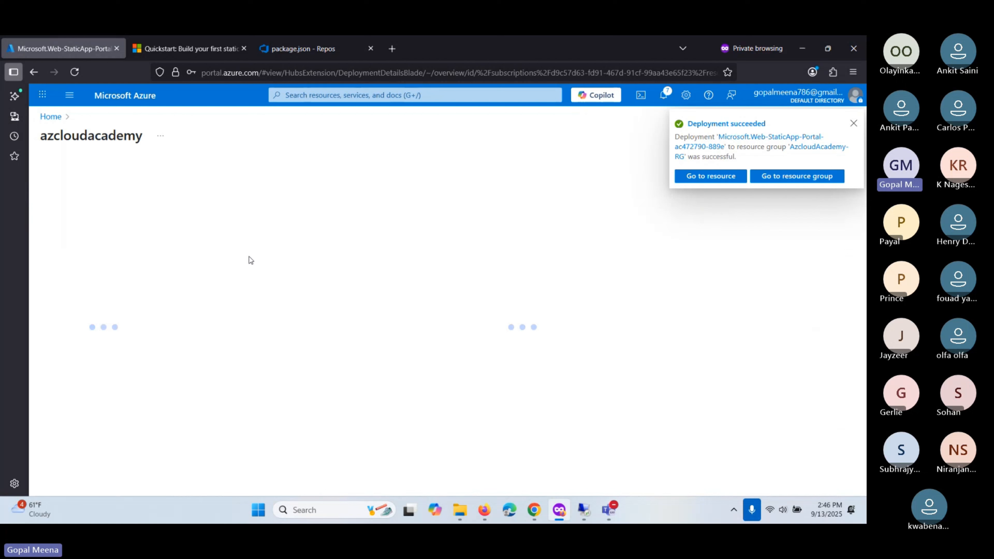
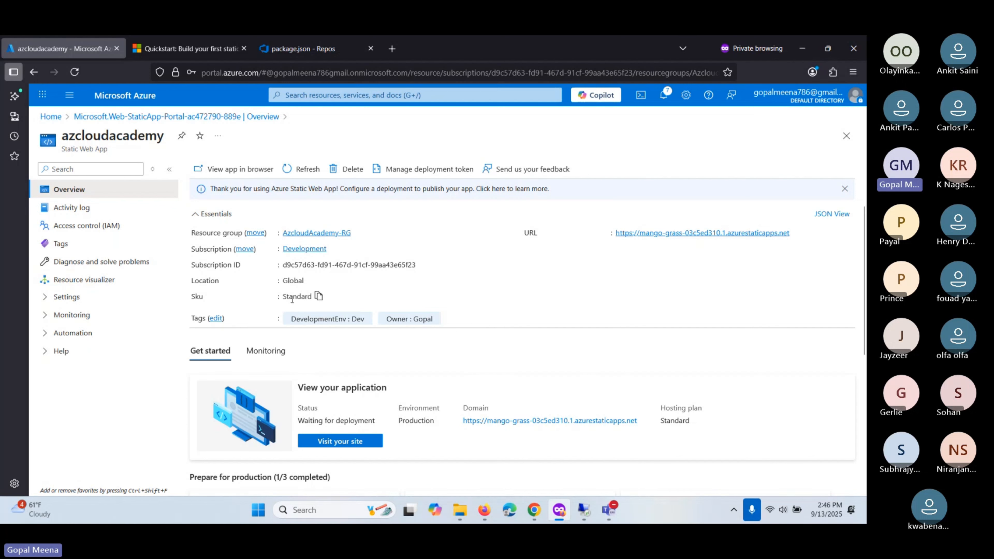
- Copy the azcloudacademy site URL and load it in a new private tab to see the Congratulations page
{"action": "left_click", "coordinate": [797, 233]}
{"action": "left_click", "coordinate": [333, 50]}
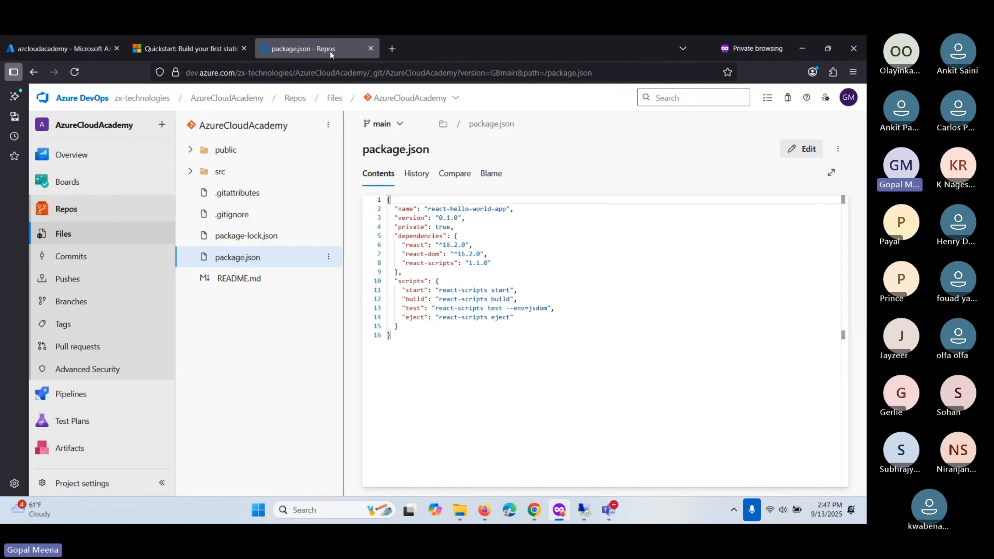
{"action": "left_click", "coordinate": [391, 48]}
{"action": "type", "text": "https://mango-grass-03c5ed310.1.azurestaticapps.net"}
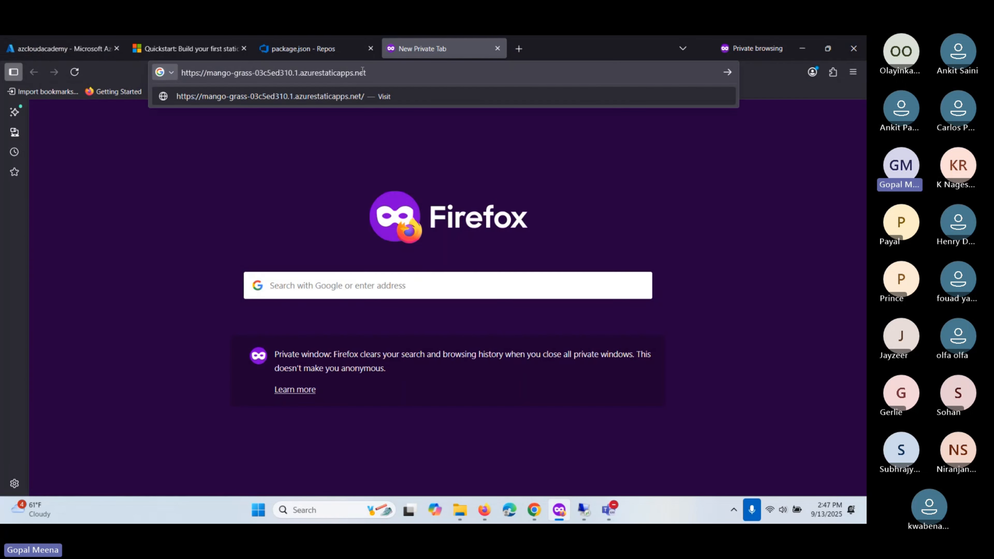
{"action": "key", "text": "Return"}
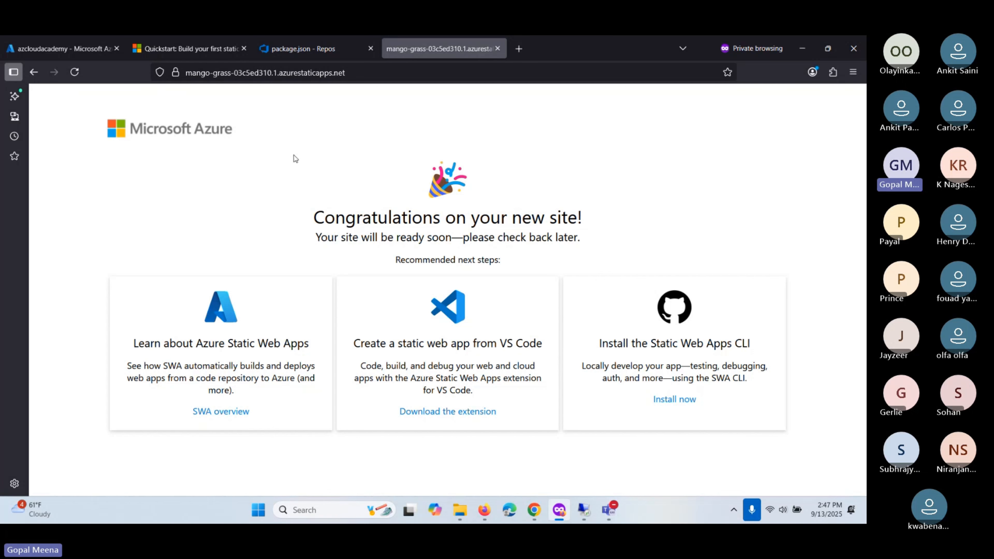
{"action": "left_click", "coordinate": [801, 45]}
{"action": "key", "text": "alt+Tab"}
{"action": "left_click", "coordinate": [457, 256]}
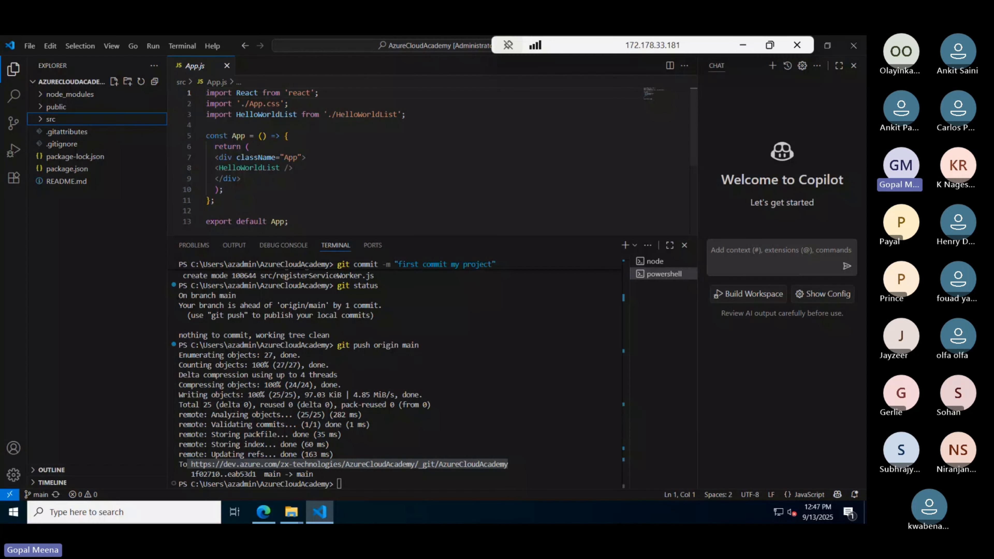
{"action": "left_click", "coordinate": [263, 511]}
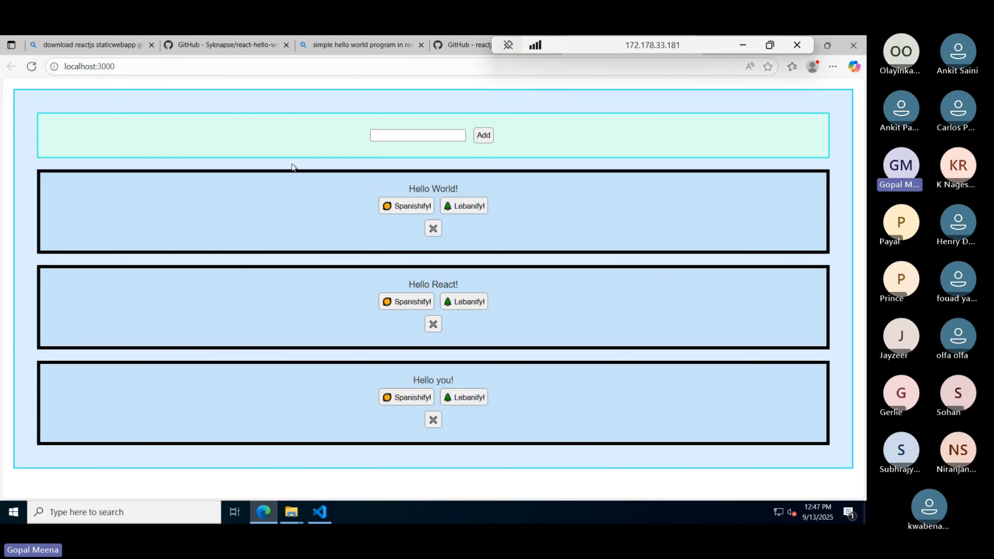
{"action": "key", "text": "alt+Tab"}
{"action": "left_click", "coordinate": [743, 42]}
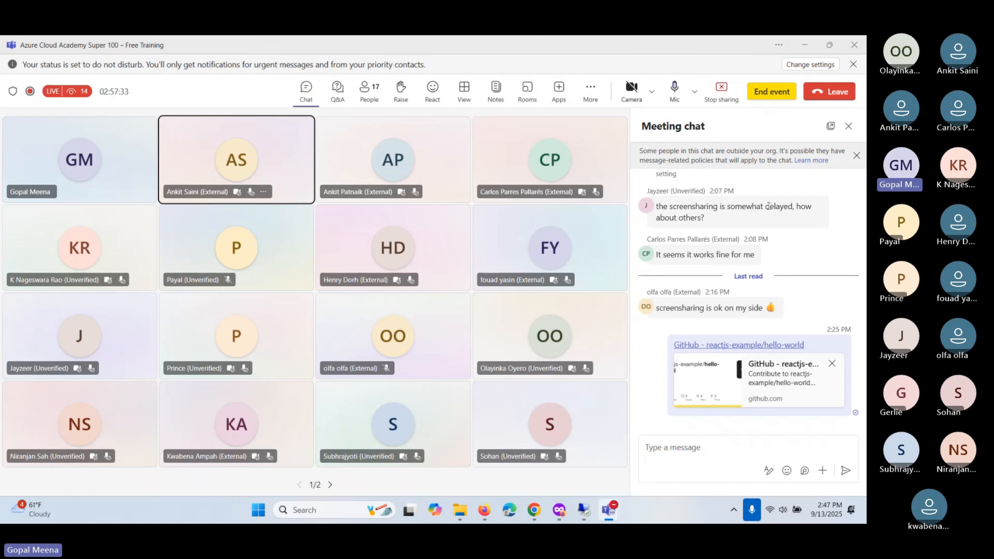
{"action": "left_click", "coordinate": [672, 451]}
{"action": "type", "text": "https://mango-grass-03c5ed310.1.azurestaticapps.net"}
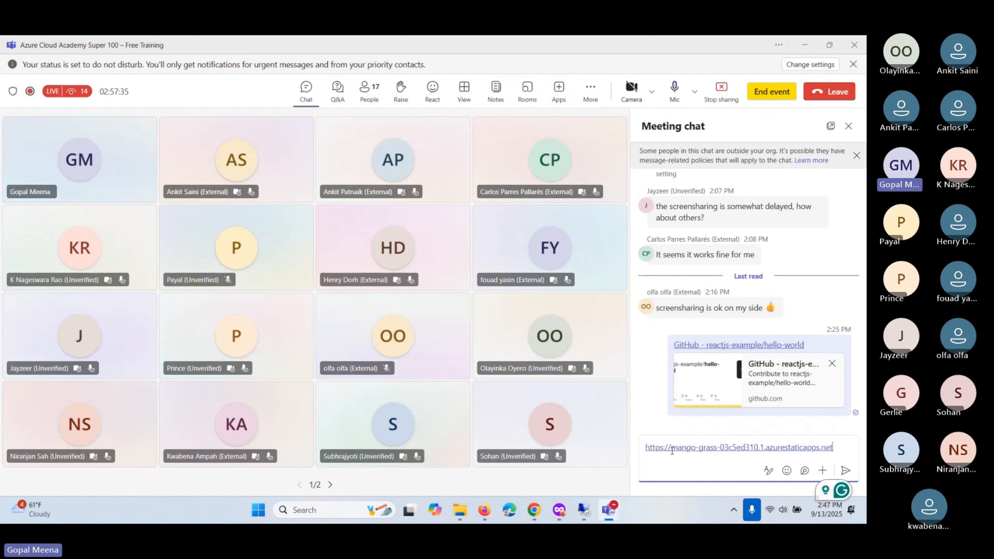
{"action": "key", "text": "Return"}
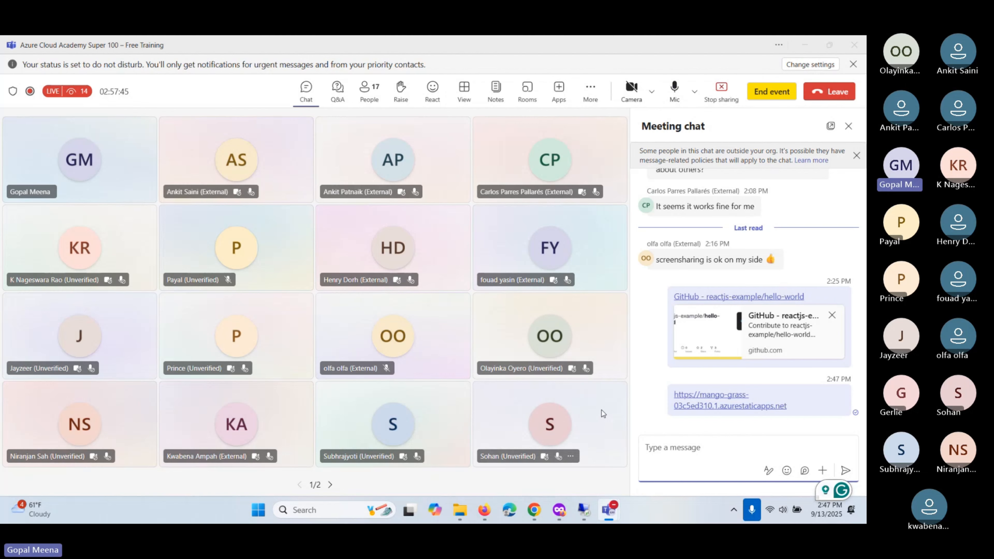
{"action": "key", "text": "alt+Tab"}
{"action": "key", "text": "alt+Tab"}
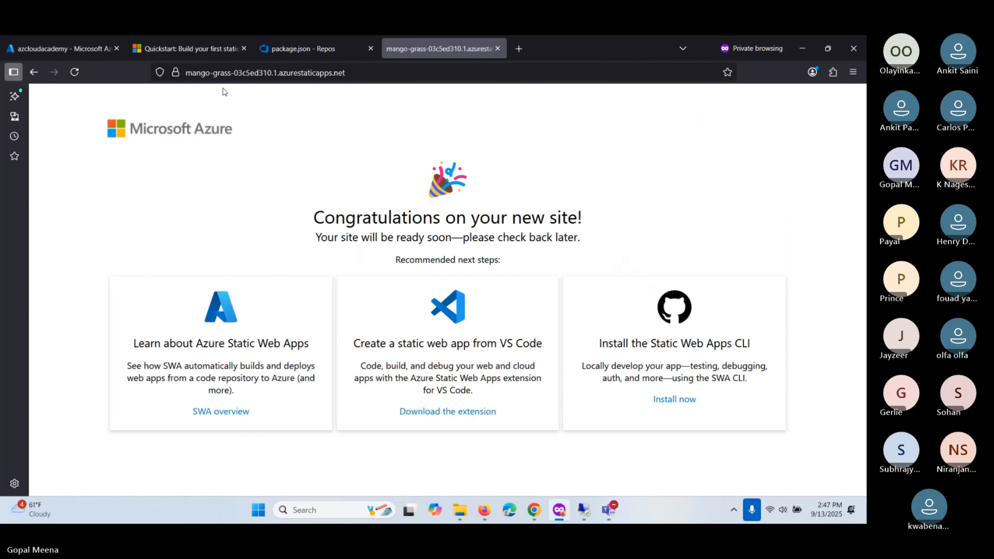
- Glance at the azcloudacademy static web app overview, then go back to the Teams meeting
{"action": "left_click", "coordinate": [68, 49]}
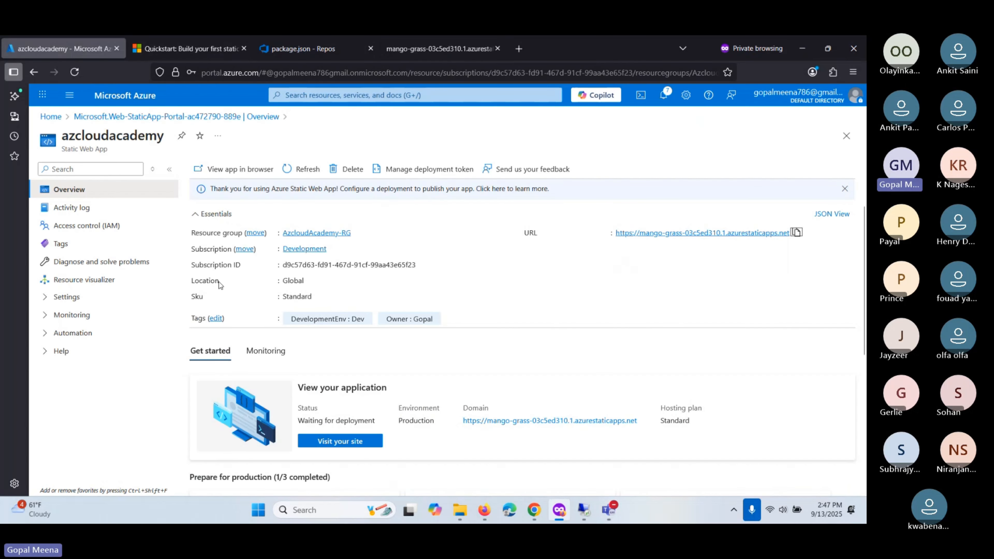
{"action": "key", "text": "alt+Tab"}
{"action": "key", "text": "alt+Tab"}
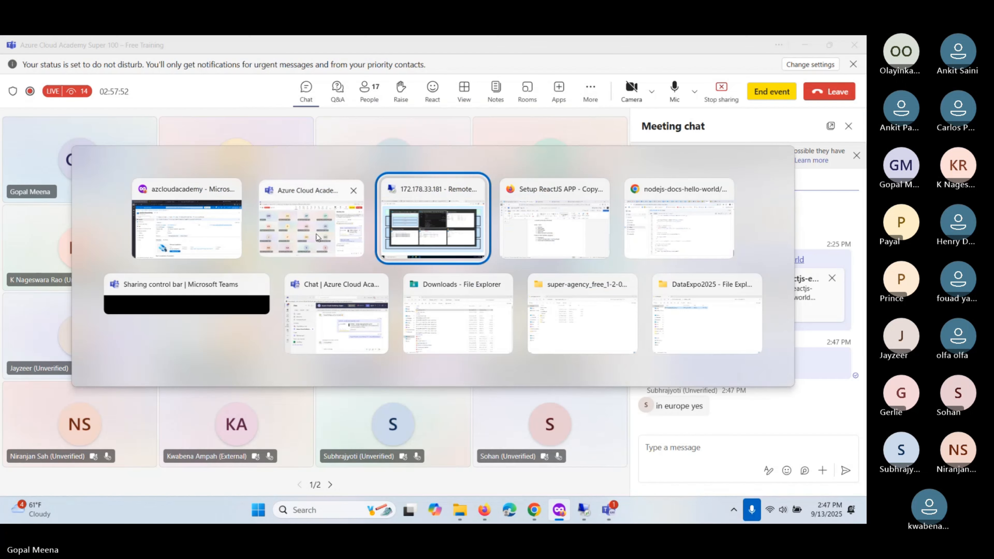
{"action": "left_click", "coordinate": [317, 237]}
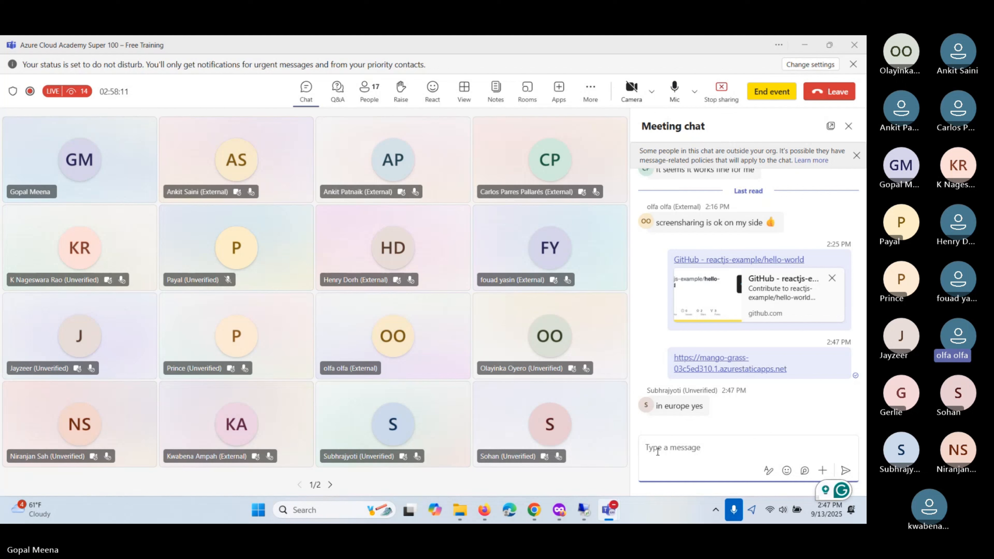
- Admit the guest waiting in the Teams meeting lobby
{"action": "mouse_move", "coordinate": [434, 252]}
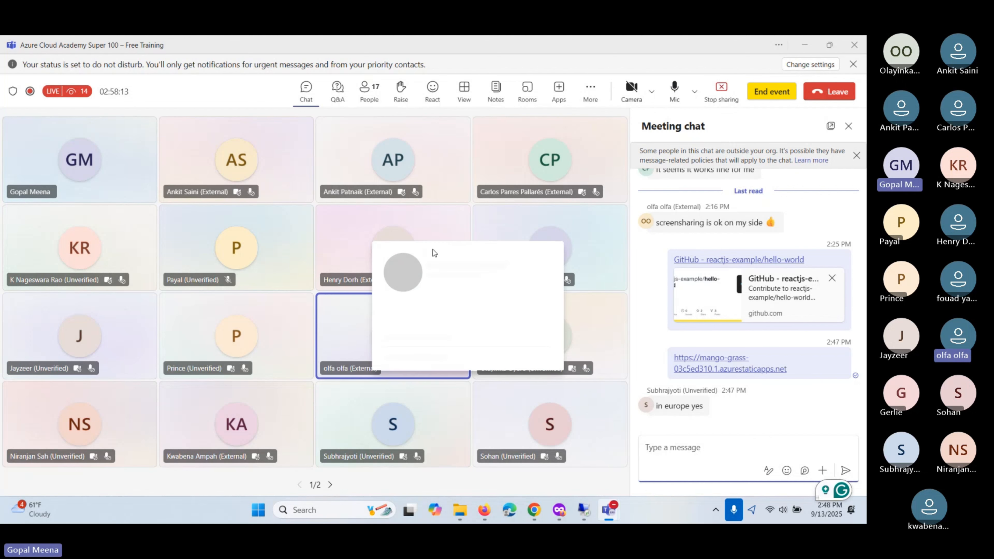
{"action": "key", "text": "alt+Tab"}
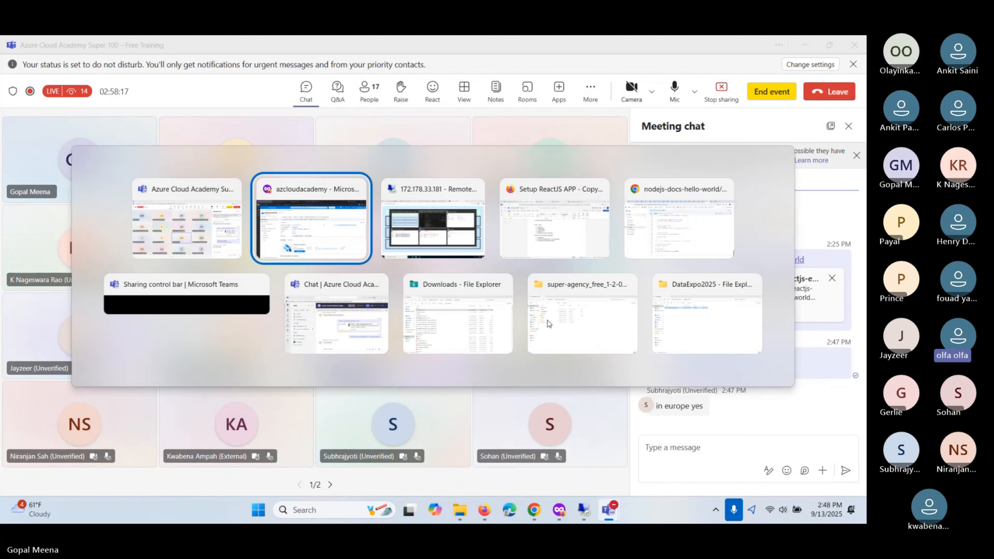
{"action": "left_click", "coordinate": [328, 239]}
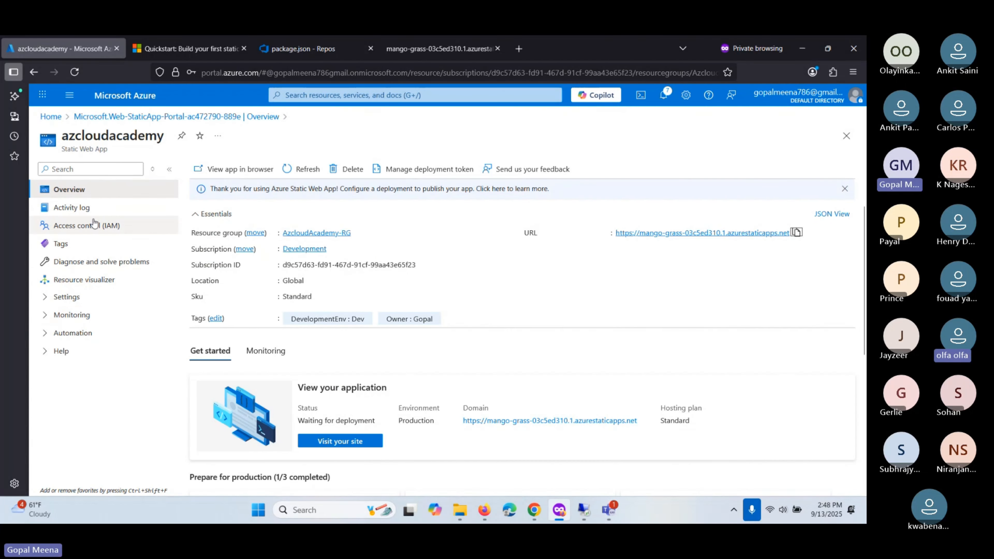
{"action": "key", "text": "alt+Tab"}
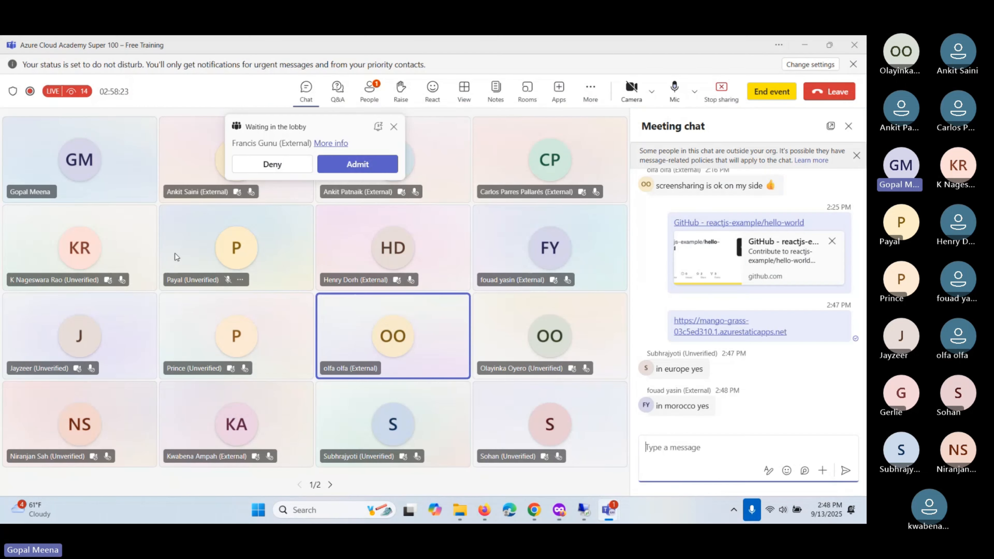
{"action": "left_click", "coordinate": [352, 164]}
- Cycle past the remote VS Code session to the Setup ReactJS APP - Copy document
{"action": "key", "text": "alt+Tab"}
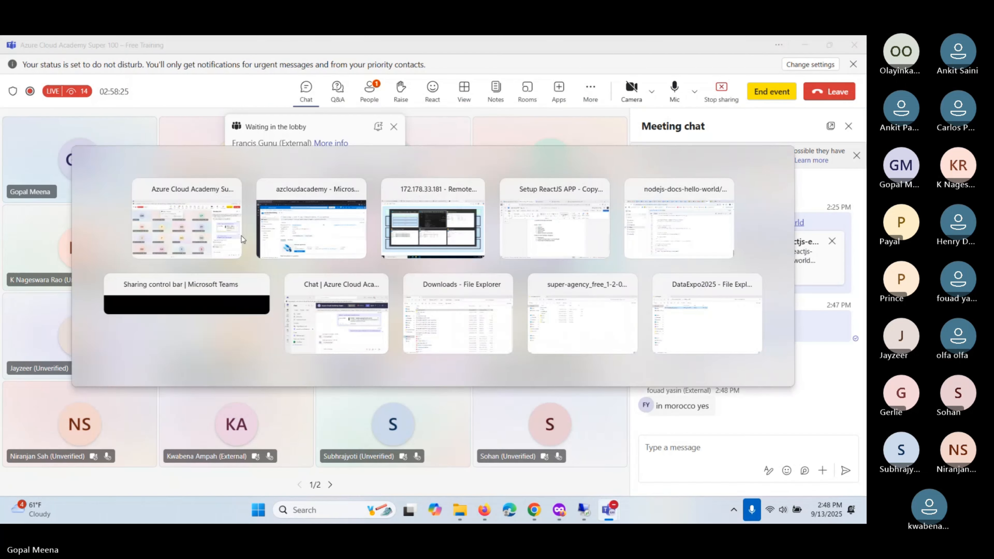
{"action": "left_click", "coordinate": [432, 229]}
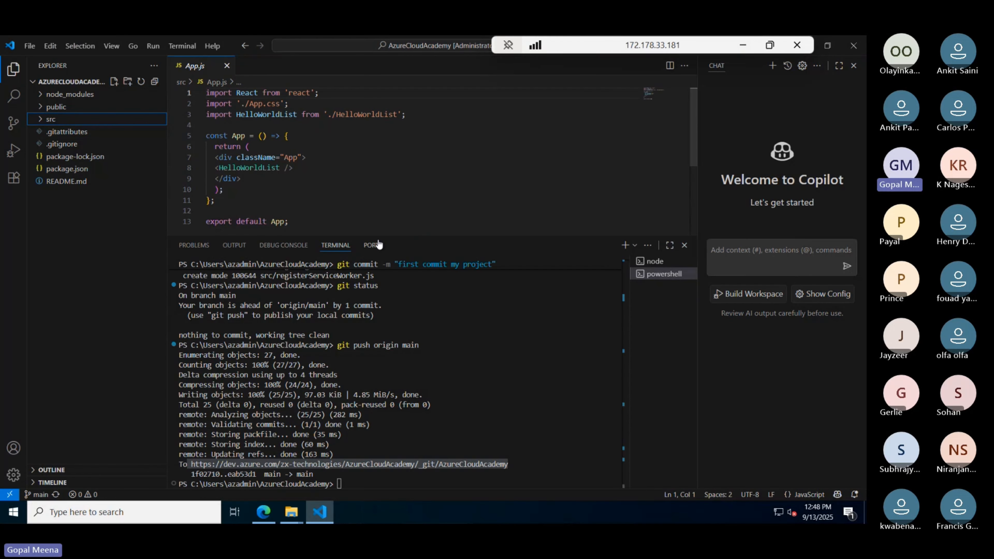
{"action": "key", "text": "alt+Tab"}
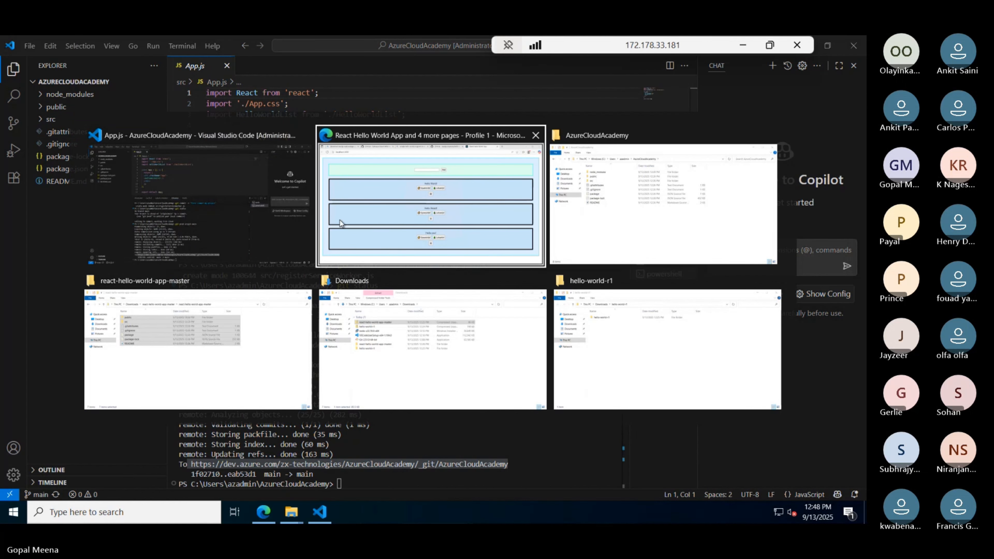
{"action": "left_click", "coordinate": [362, 217]}
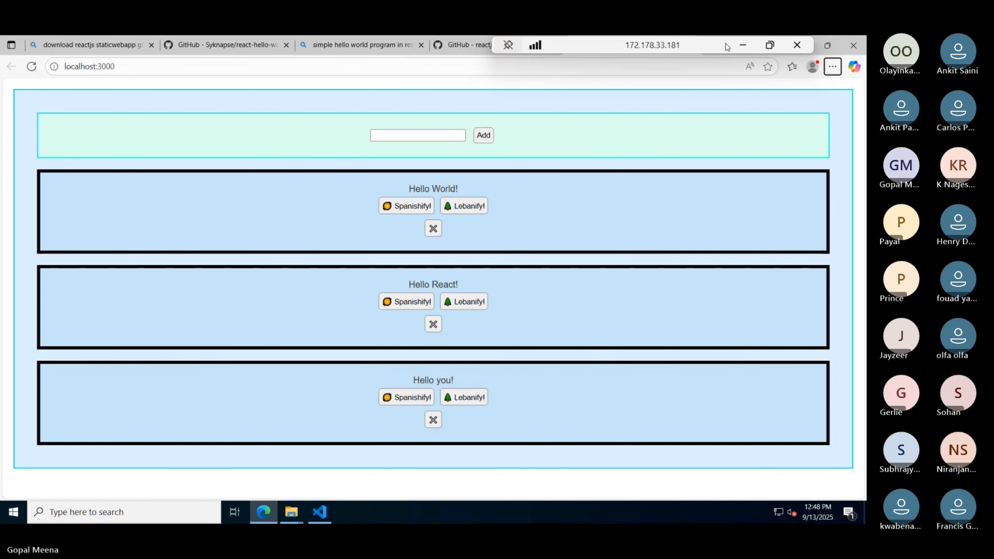
{"action": "left_click", "coordinate": [742, 45]}
{"action": "key", "text": "alt+Tab"}
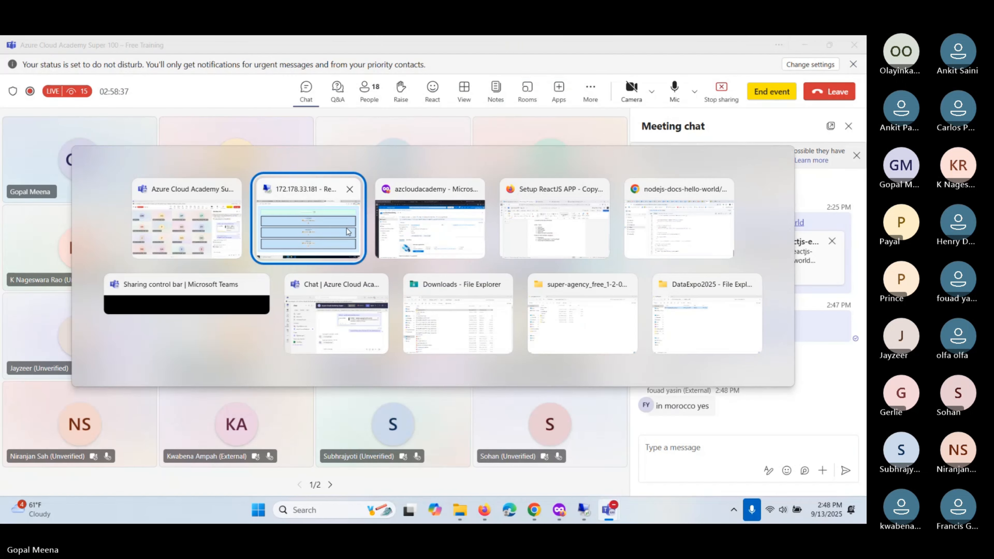
{"action": "key", "text": "alt+Tab"}
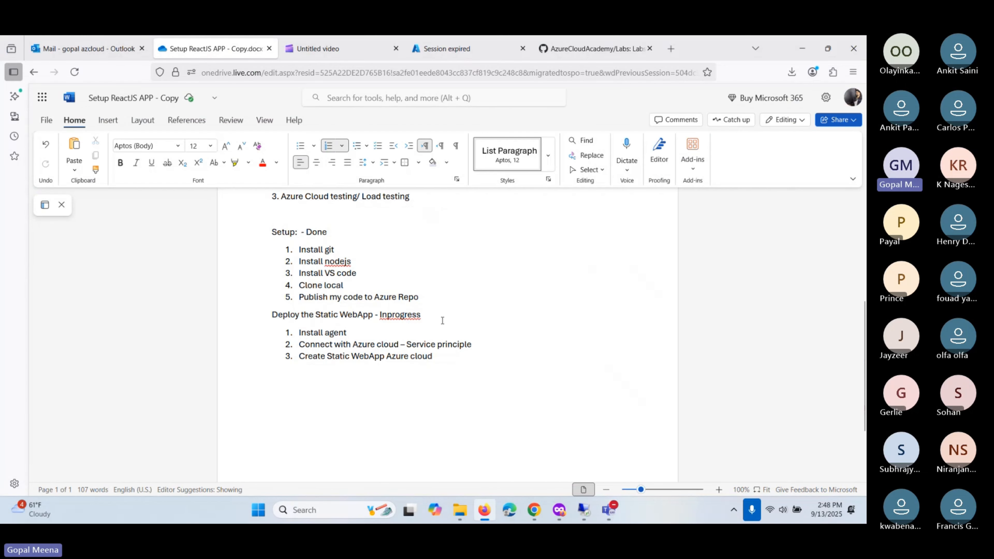
- Review the setup notes, highlighting the Install agent and Connect with Azure cloud – Service principle items
{"action": "left_click", "coordinate": [442, 320]}
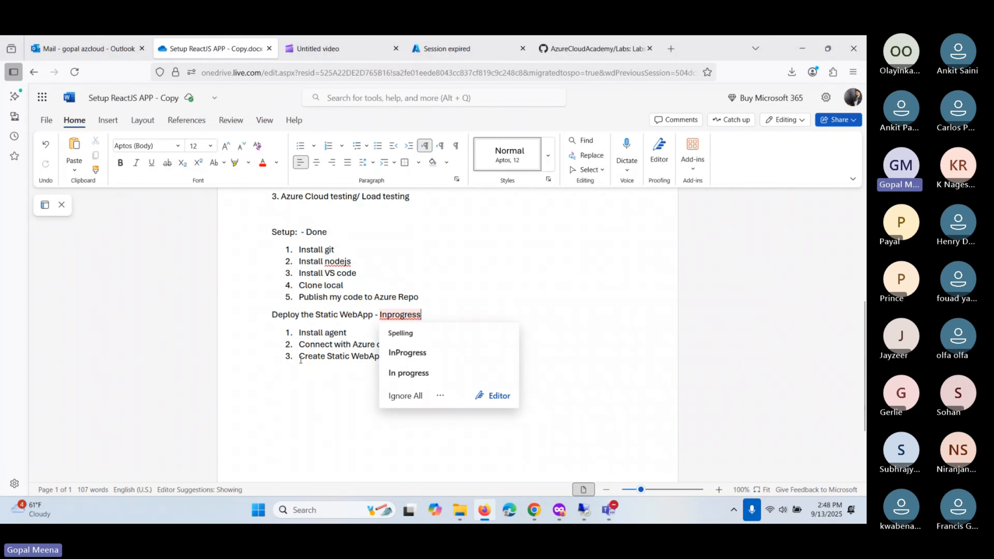
{"action": "left_click", "coordinate": [443, 354]}
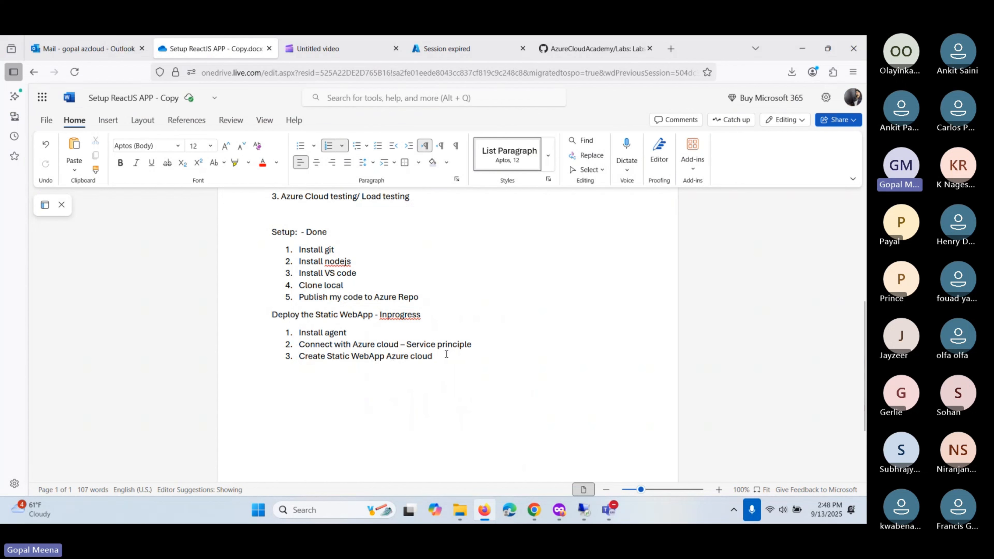
{"action": "left_click_drag", "start_coordinate": [442, 358], "coordinate": [299, 361]}
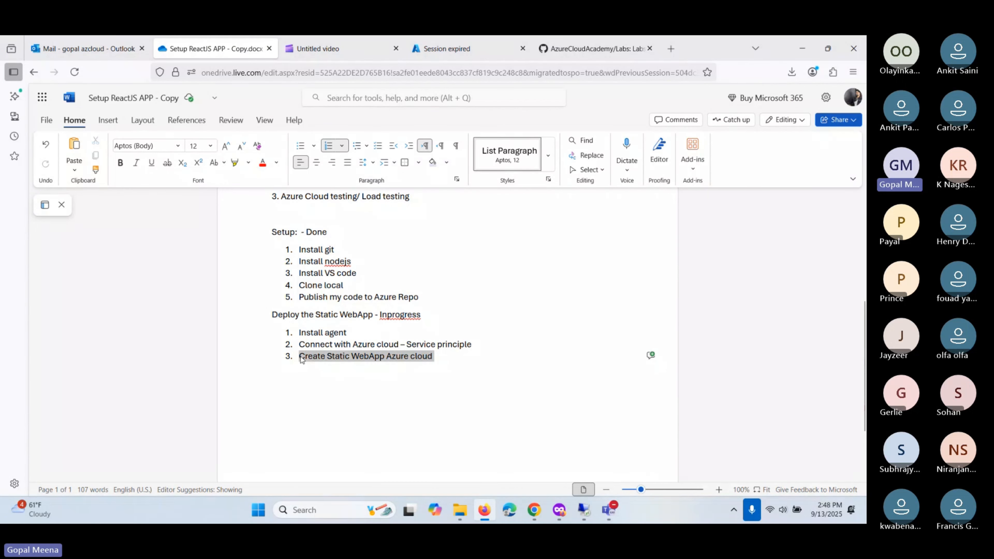
{"action": "left_click", "coordinate": [445, 367]}
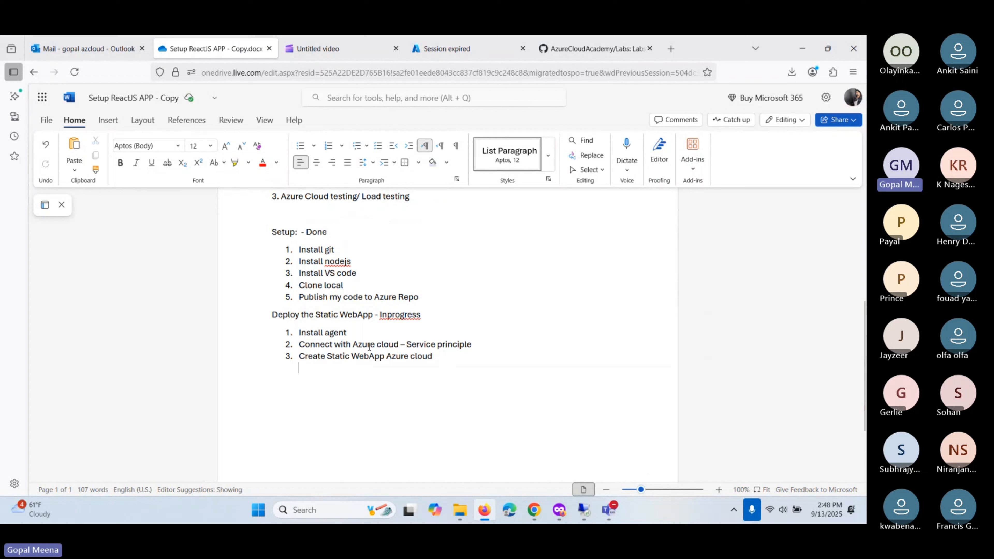
{"action": "left_click", "coordinate": [347, 333]}
{"action": "left_click_drag", "start_coordinate": [347, 332], "coordinate": [299, 333]}
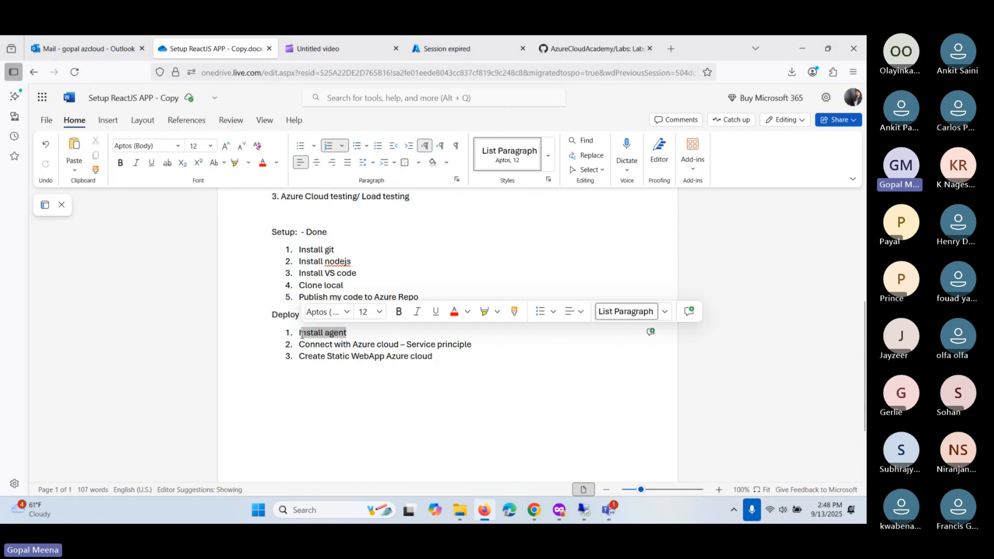
{"action": "left_click", "coordinate": [484, 344]}
{"action": "left_click_drag", "start_coordinate": [484, 344], "coordinate": [299, 343]}
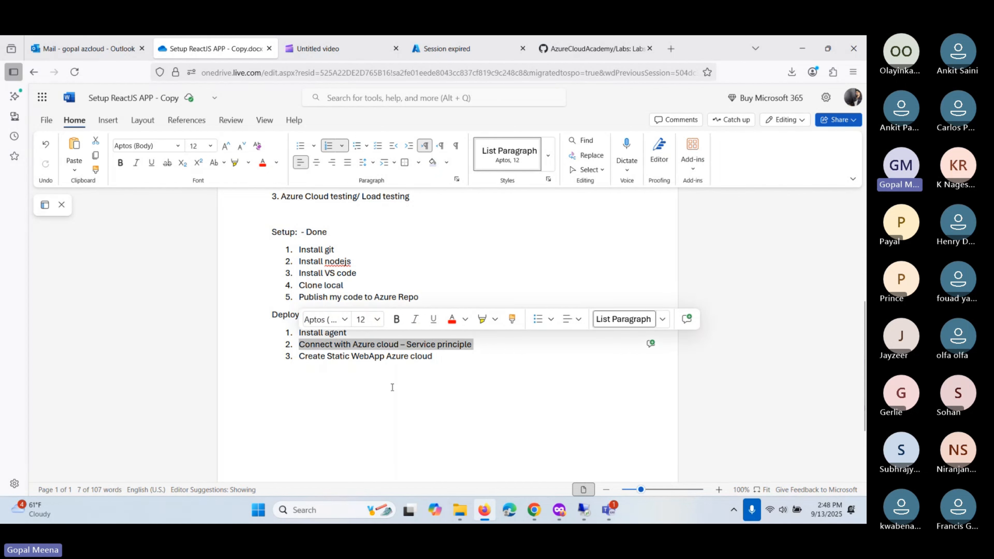
{"action": "left_click", "coordinate": [456, 368]}
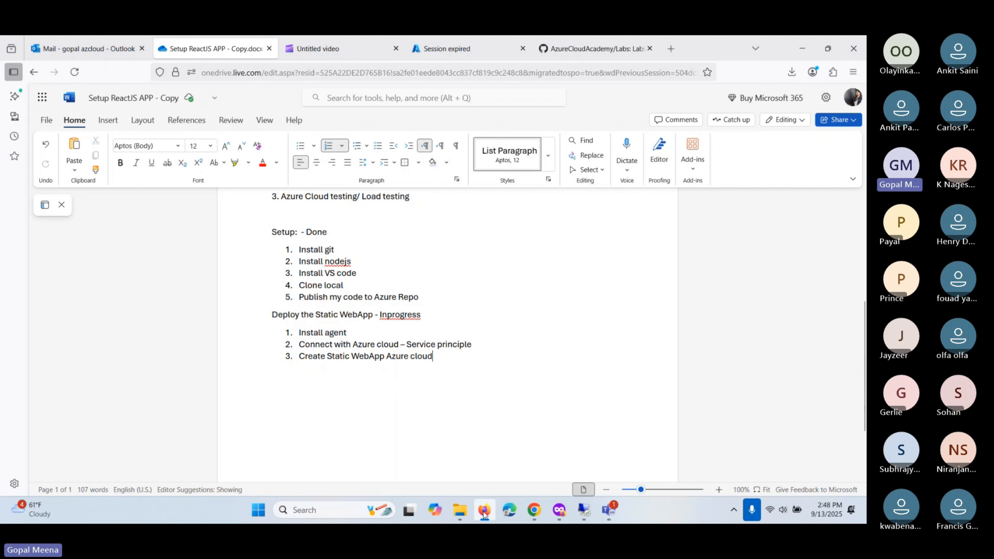
- Bring forward the Azure portal showing azcloudacademy with status Waiting for deployment
{"action": "mouse_move", "coordinate": [485, 514]}
{"action": "left_click", "coordinate": [487, 445]}
{"action": "key", "text": "alt+Tab"}
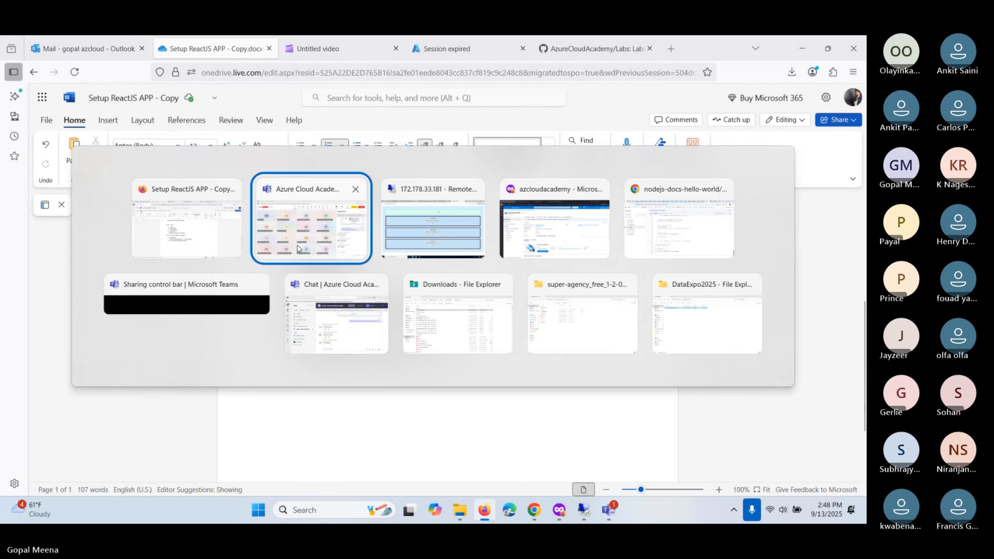
{"action": "key", "text": "alt+Tab"}
{"action": "key", "text": "alt+Tab"}
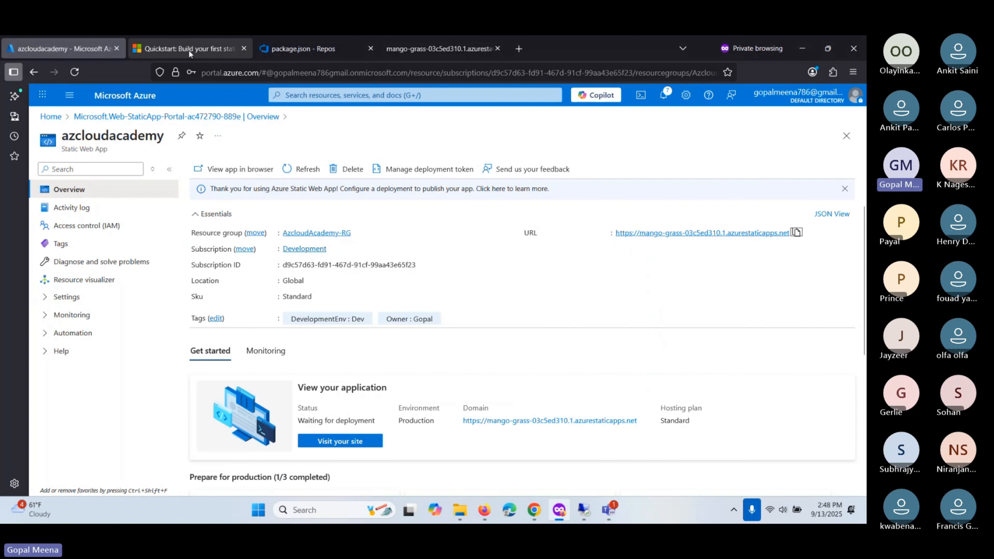
- Open Project settings > Agent pools > Azure Pipelines and view its hosted agent
{"action": "left_click", "coordinate": [301, 49]}
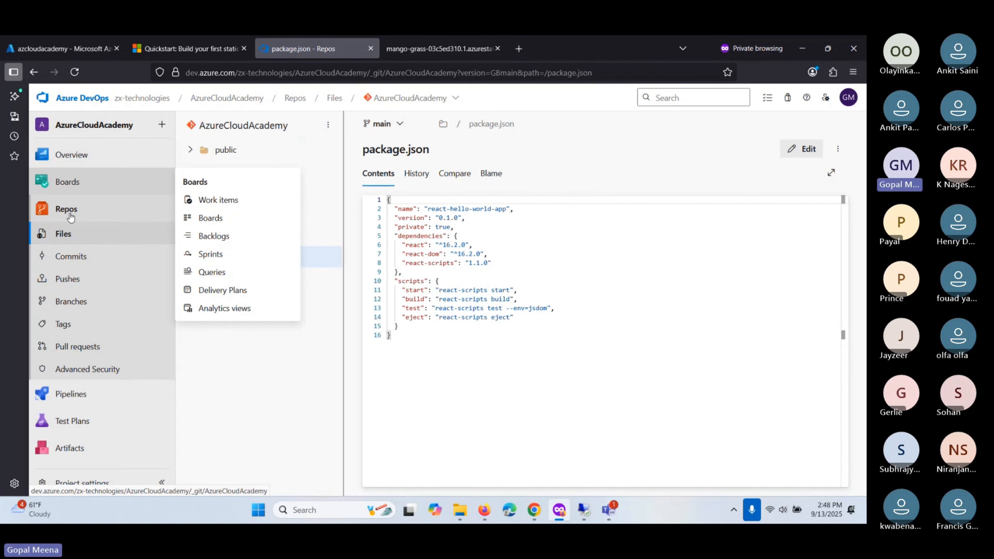
{"action": "left_click", "coordinate": [71, 484]}
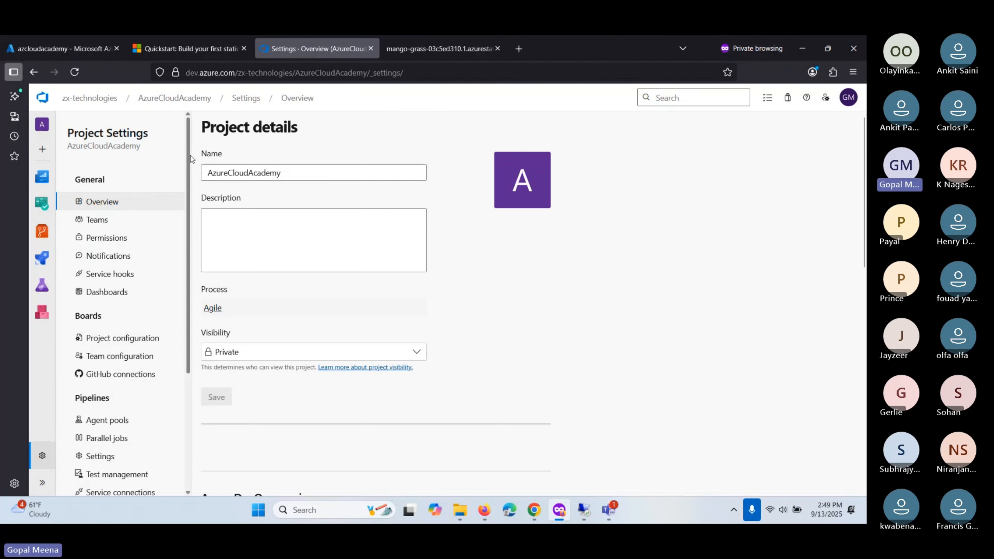
{"action": "scroll", "coordinate": [127, 297], "scroll_direction": "down", "scroll_amount": 3}
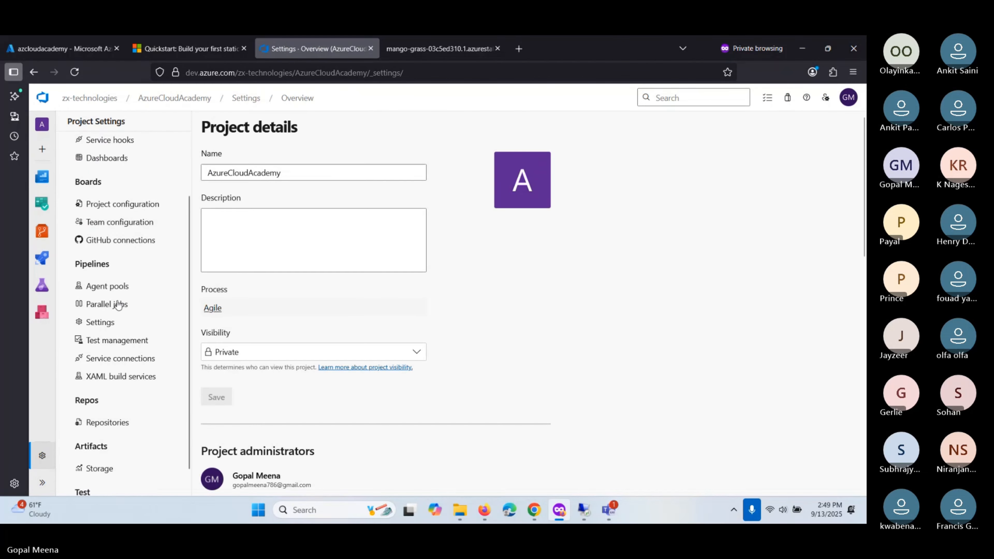
{"action": "left_click", "coordinate": [115, 287]}
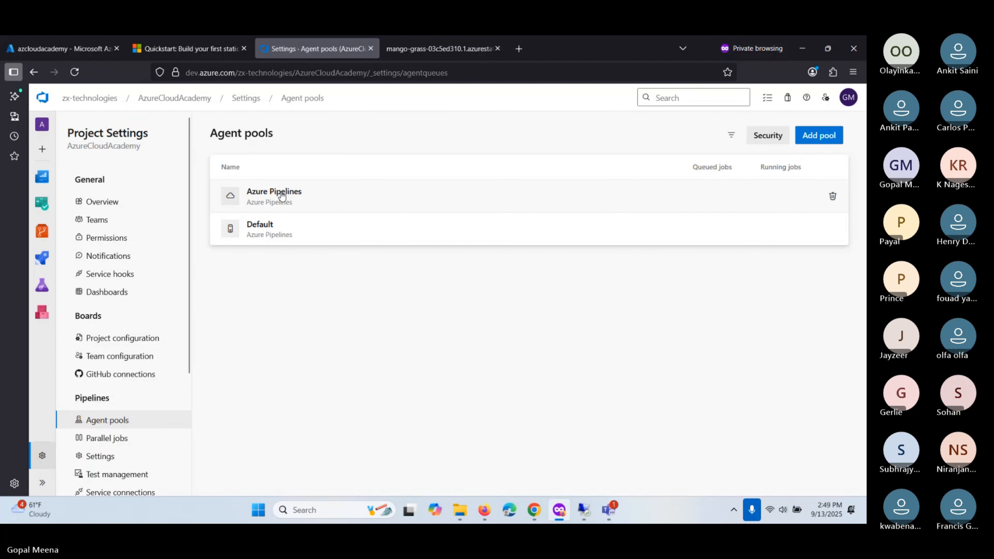
{"action": "left_click", "coordinate": [349, 201]}
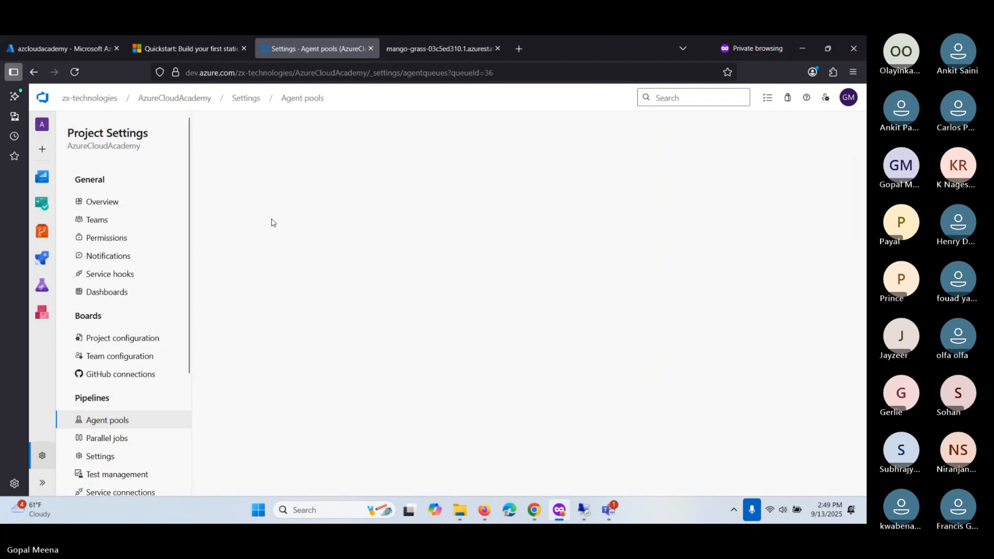
{"action": "left_click", "coordinate": [246, 157]}
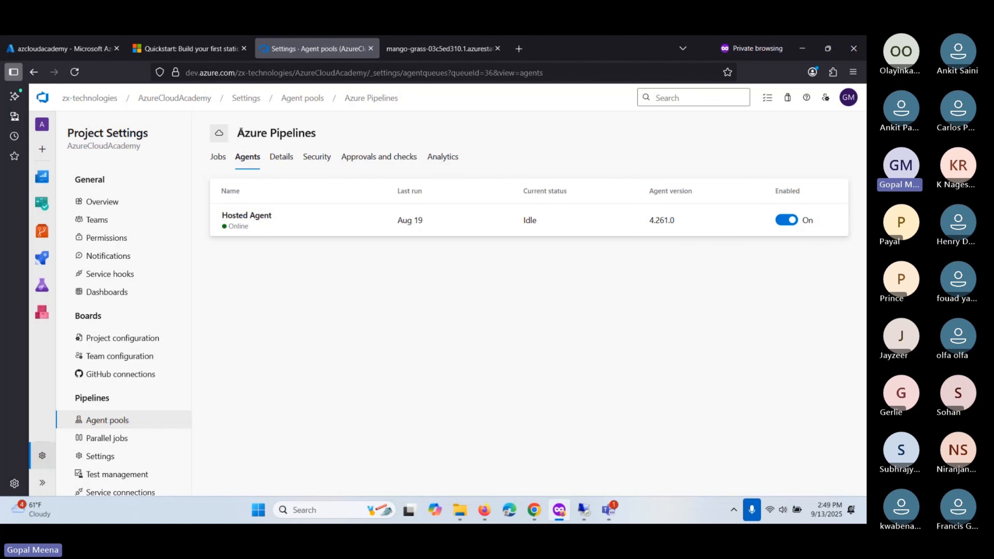
- Show the Azure Pipelines pool's job history of mostly failed petclinic CI-Test-Marketplace-Task runs
{"action": "mouse_move", "coordinate": [237, 133]}
{"action": "left_mouse_down"}
{"action": "mouse_move", "coordinate": [320, 139]}
{"action": "mouse_move", "coordinate": [236, 134]}
{"action": "left_mouse_up"}
{"action": "left_click", "coordinate": [261, 314]}
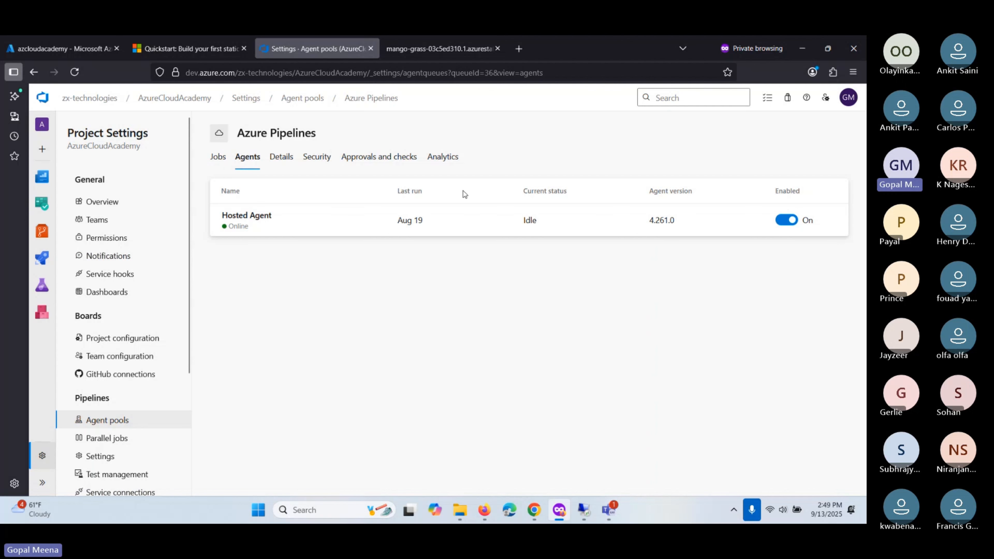
{"action": "left_click", "coordinate": [218, 156]}
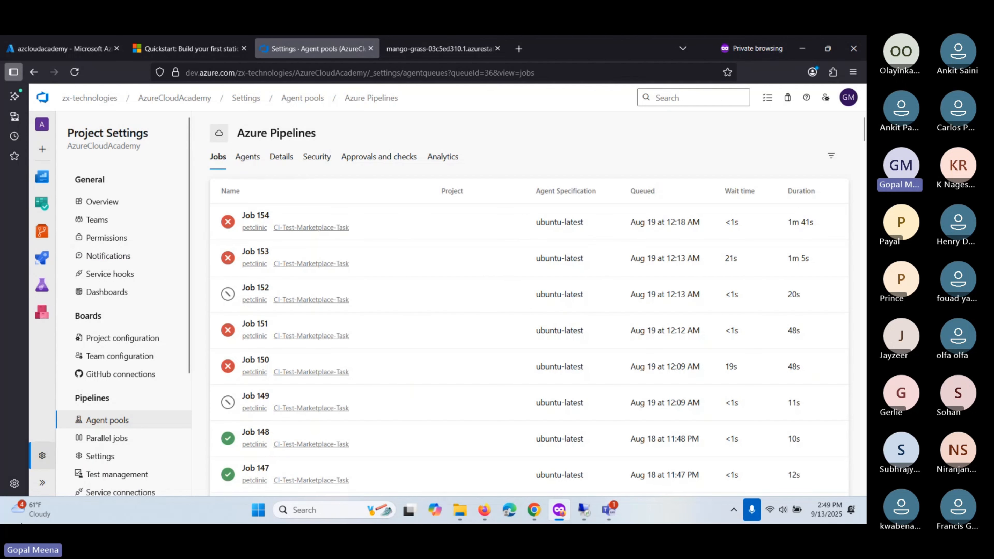
{"action": "left_click", "coordinate": [43, 483]}
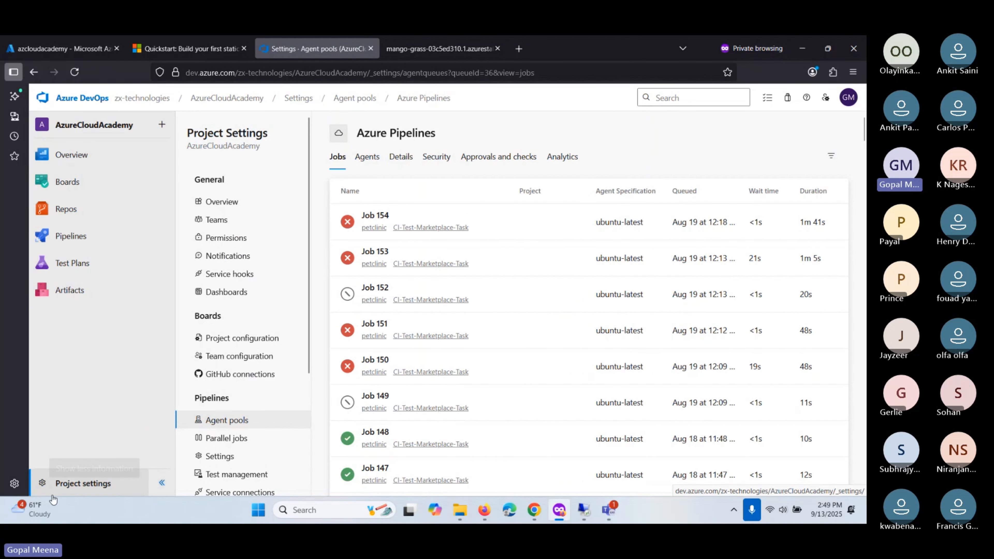
- Open Agent pools in the zx-technologies Organization settings
{"action": "left_click", "coordinate": [135, 98]}
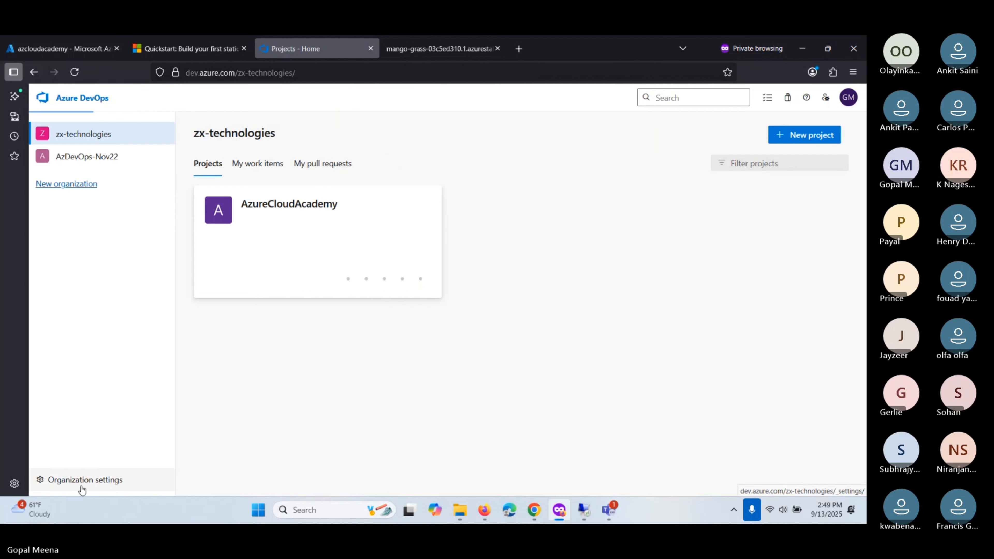
{"action": "left_click", "coordinate": [82, 490]}
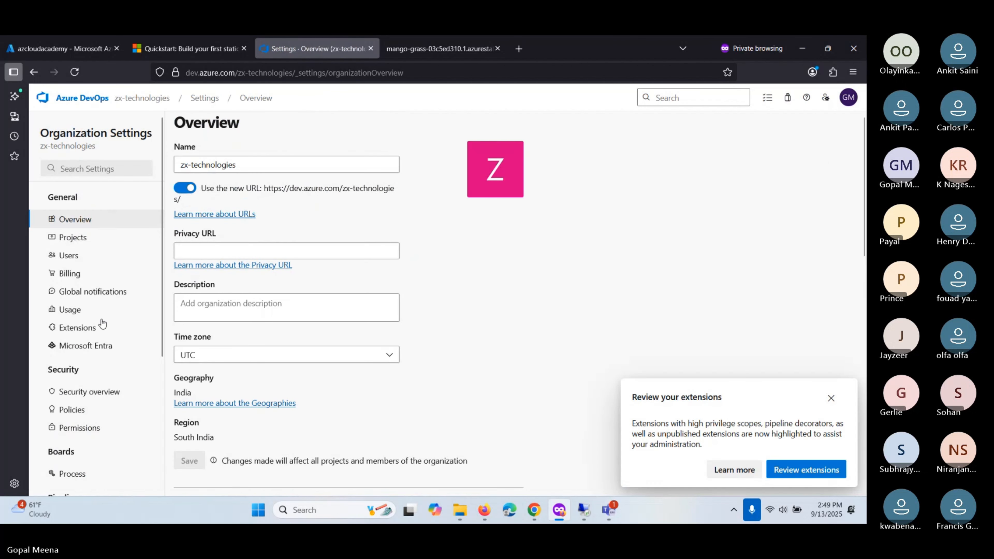
{"action": "scroll", "coordinate": [81, 251], "scroll_direction": "down", "scroll_amount": 3}
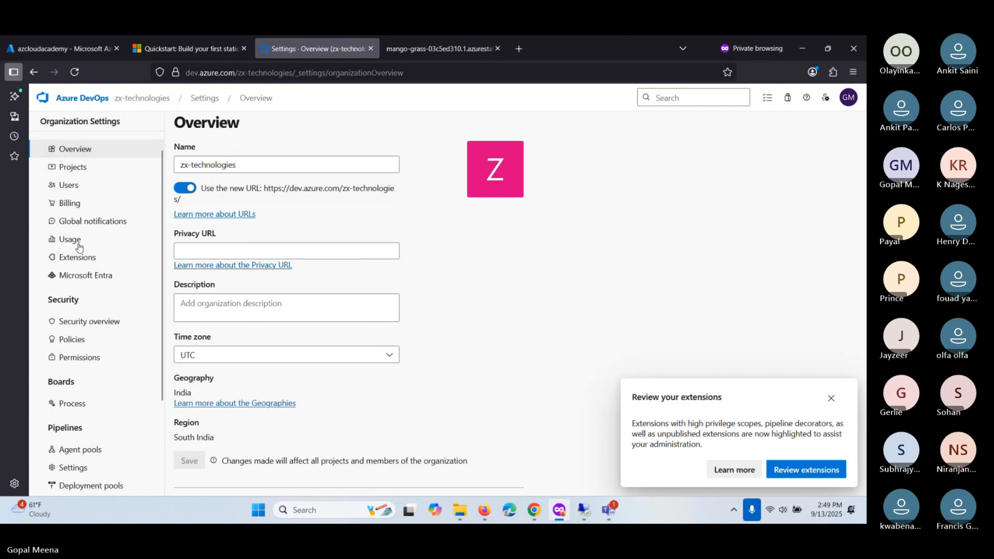
{"action": "scroll", "coordinate": [78, 251], "scroll_direction": "down", "scroll_amount": 3}
{"action": "left_click", "coordinate": [75, 386]}
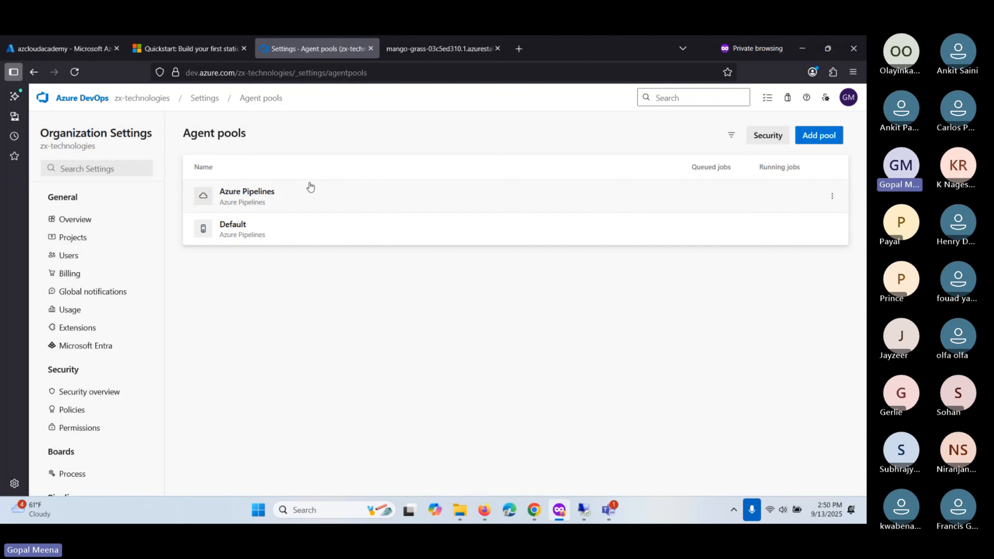
- Inspect the organization's Azure Pipelines pool and its agent, then return to the pools list
{"action": "left_click", "coordinate": [256, 199]}
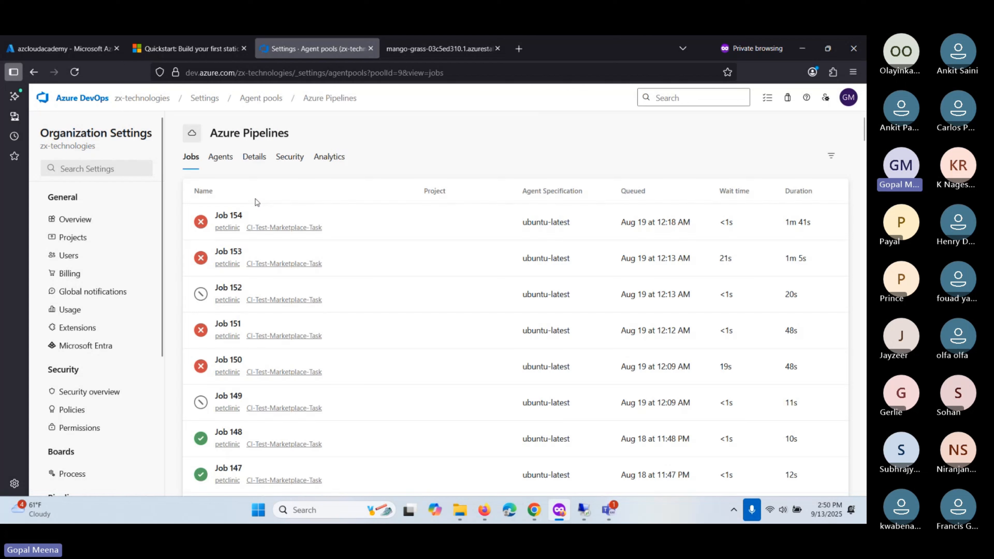
{"action": "left_click", "coordinate": [204, 157]}
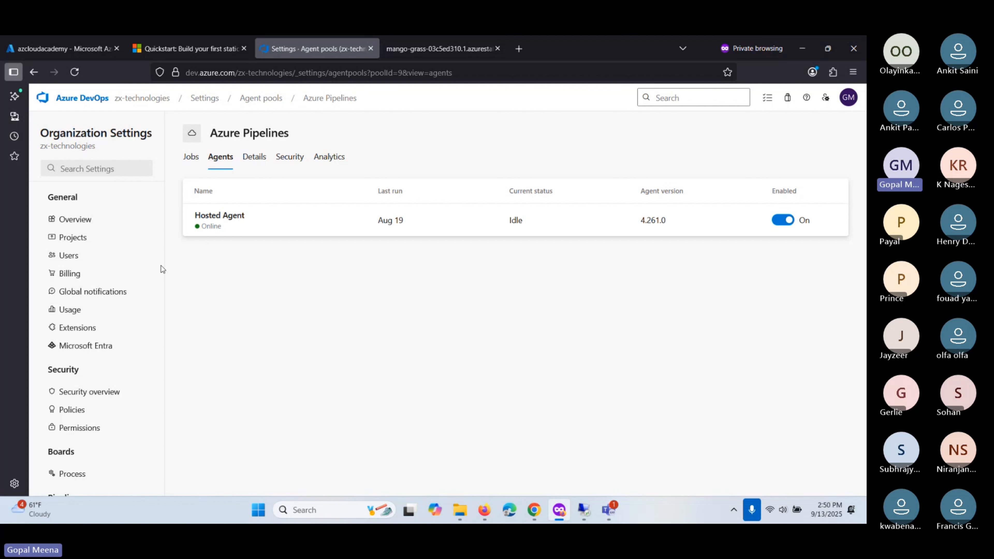
{"action": "scroll", "coordinate": [77, 333], "scroll_direction": "down", "scroll_amount": 3}
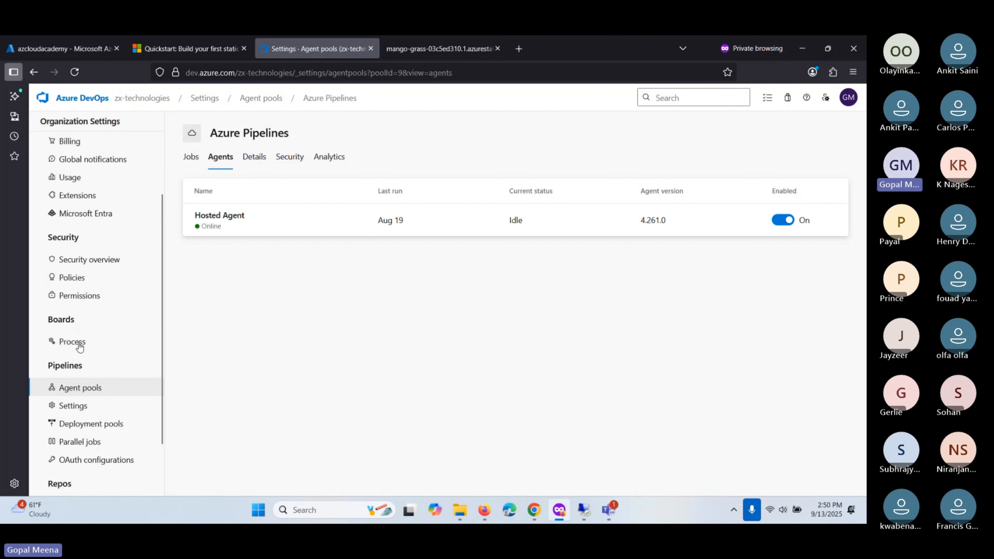
{"action": "left_click", "coordinate": [78, 388]}
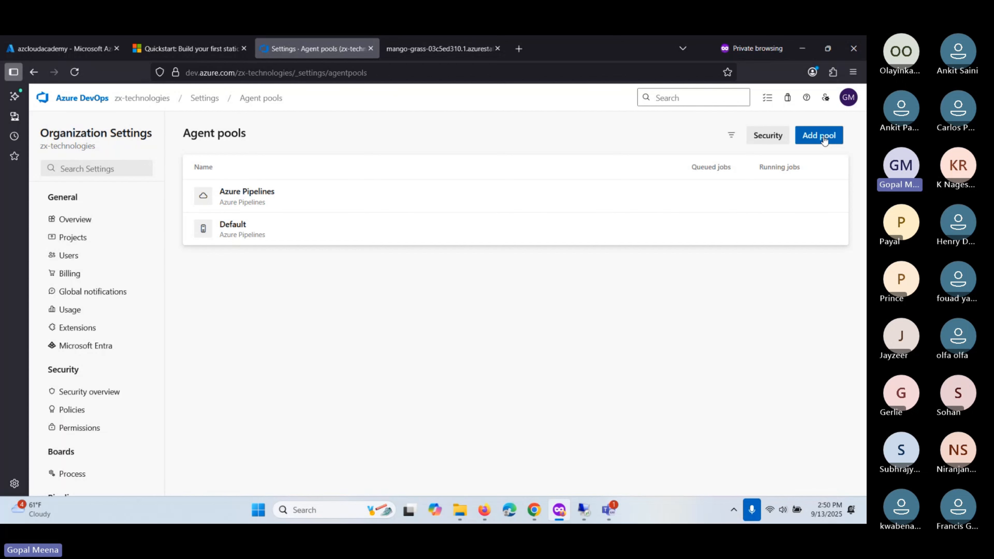
{"action": "left_click", "coordinate": [822, 136]}
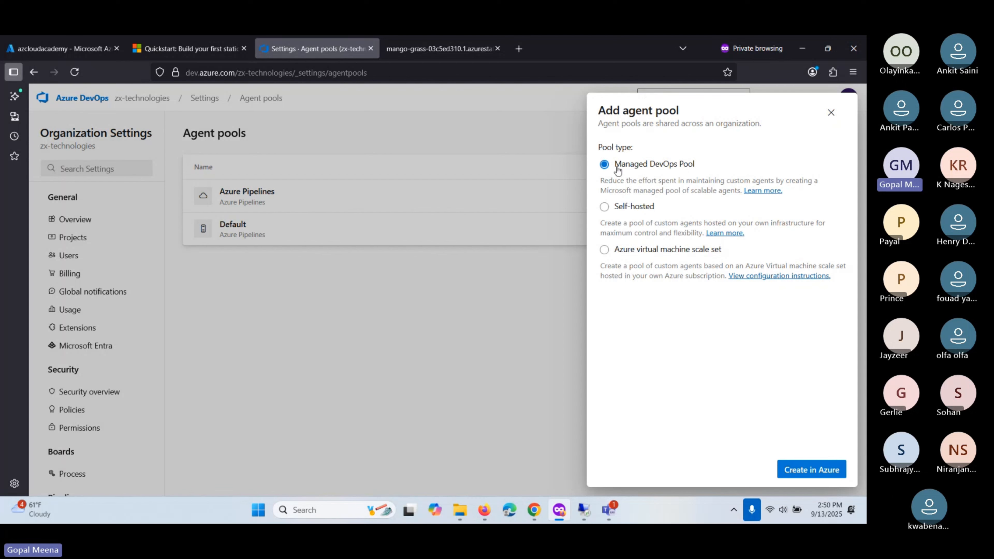
{"action": "left_click_drag", "start_coordinate": [616, 168], "coordinate": [694, 168]}
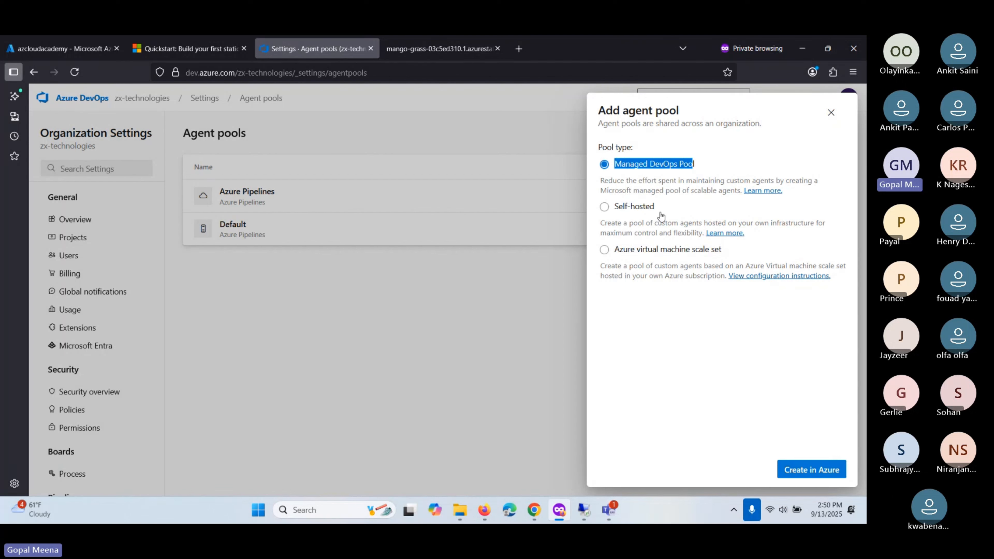
{"action": "left_click_drag", "start_coordinate": [653, 207], "coordinate": [619, 207]}
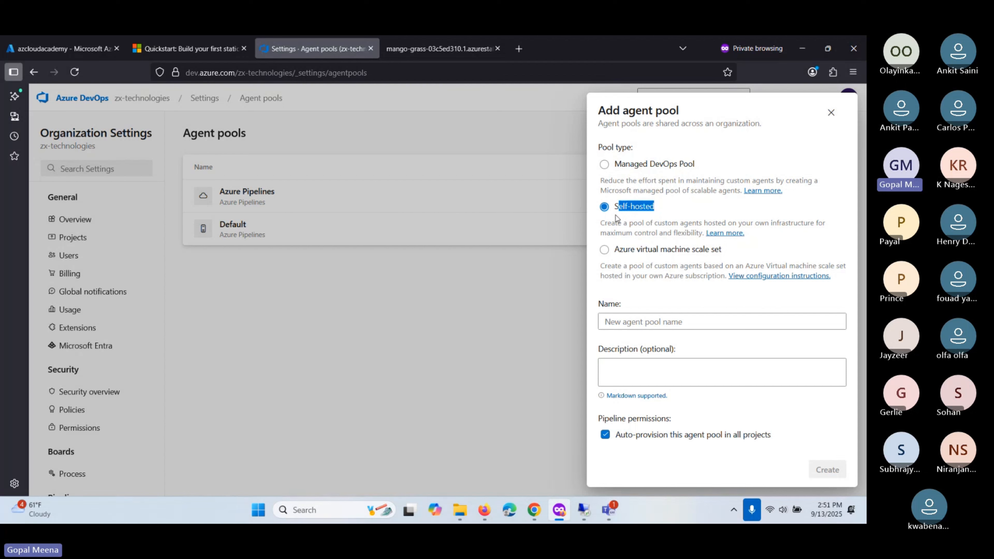
{"action": "left_click", "coordinate": [668, 208]}
{"action": "left_click_drag", "start_coordinate": [658, 209], "coordinate": [616, 209]}
{"action": "left_click", "coordinate": [831, 113]}
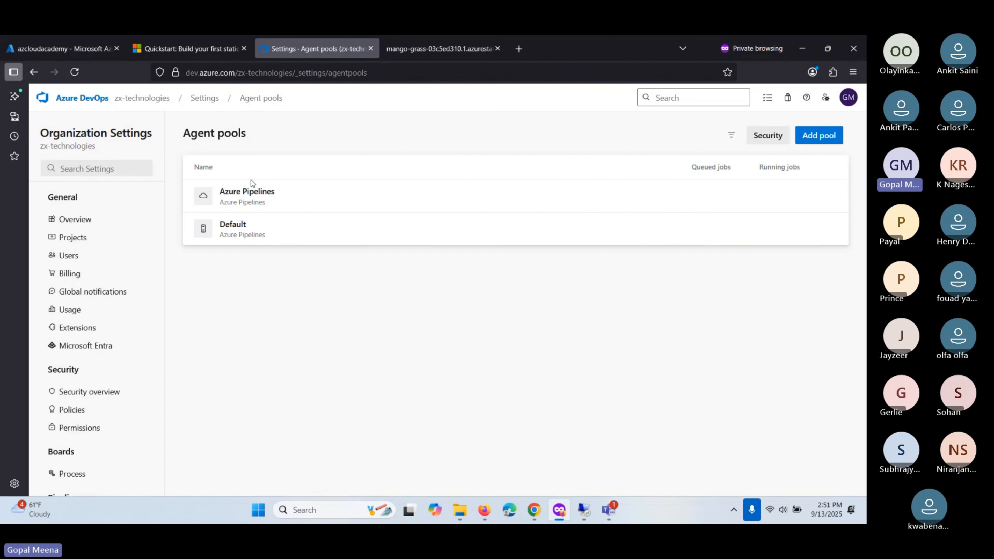
{"action": "left_click", "coordinate": [318, 201]}
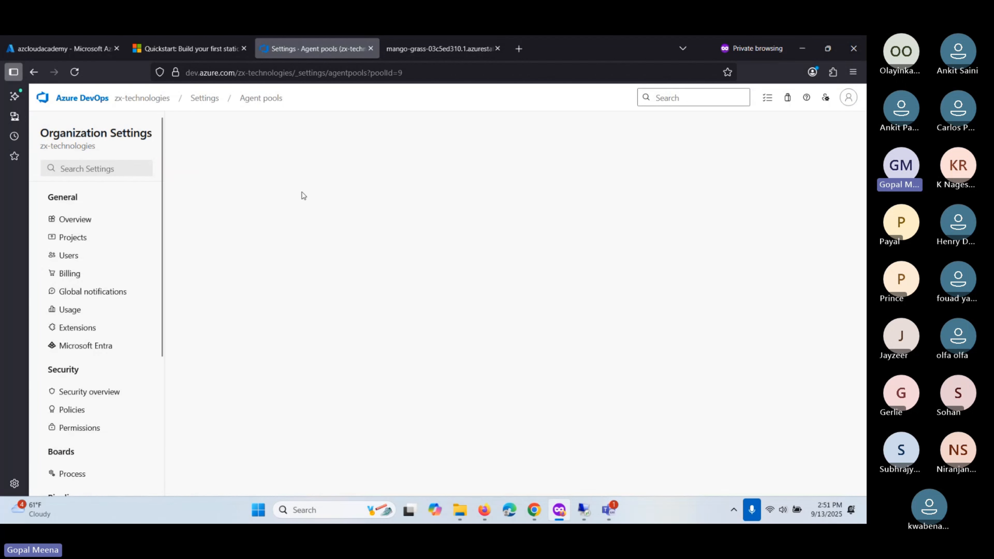
{"action": "left_click", "coordinate": [228, 161]}
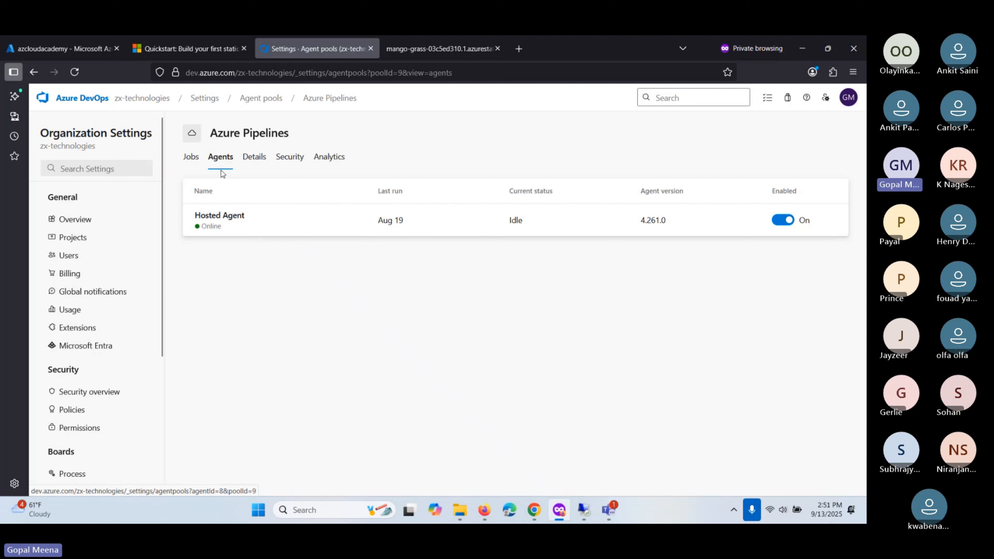
{"action": "scroll", "coordinate": [96, 394], "scroll_direction": "down", "scroll_amount": 3}
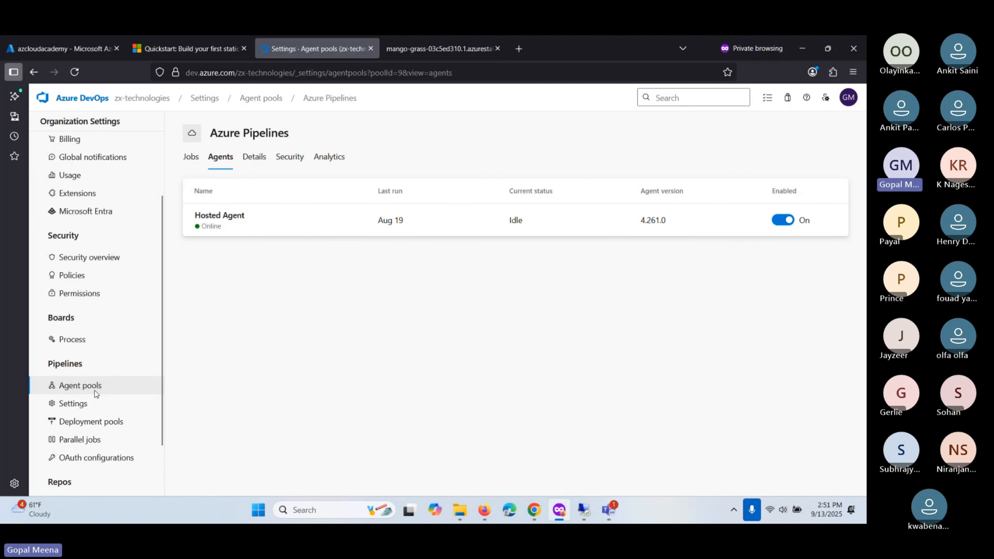
{"action": "left_click", "coordinate": [77, 389]}
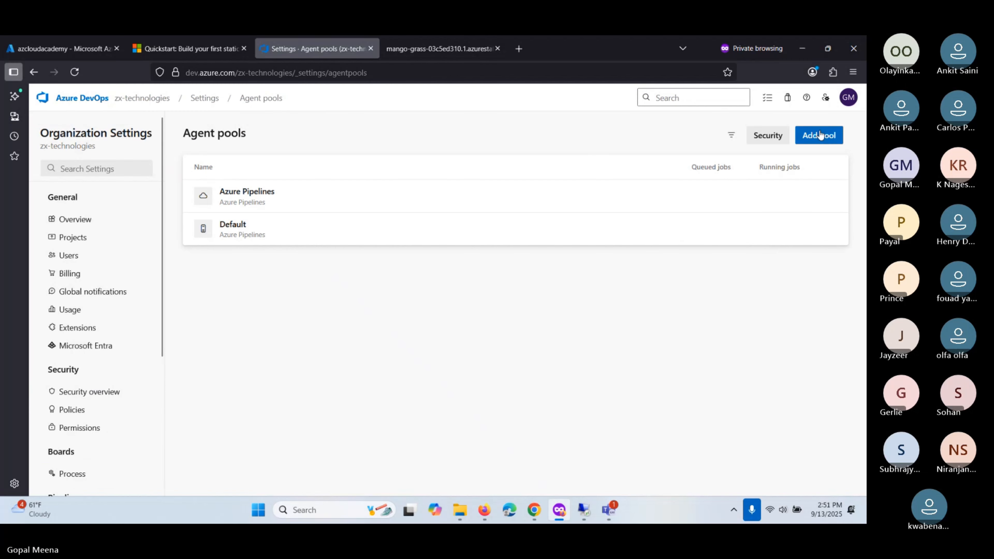
{"action": "left_click", "coordinate": [819, 135]}
- Create a self-hosted agent pool named azcloudacademy-agent with auto-provision left checked
{"action": "left_click", "coordinate": [620, 206]}
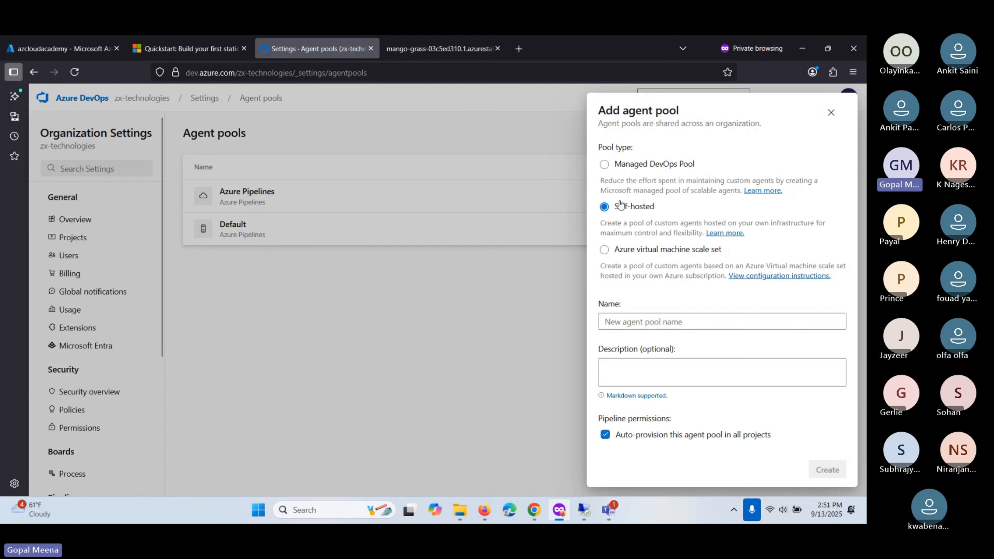
{"action": "left_click", "coordinate": [645, 318]}
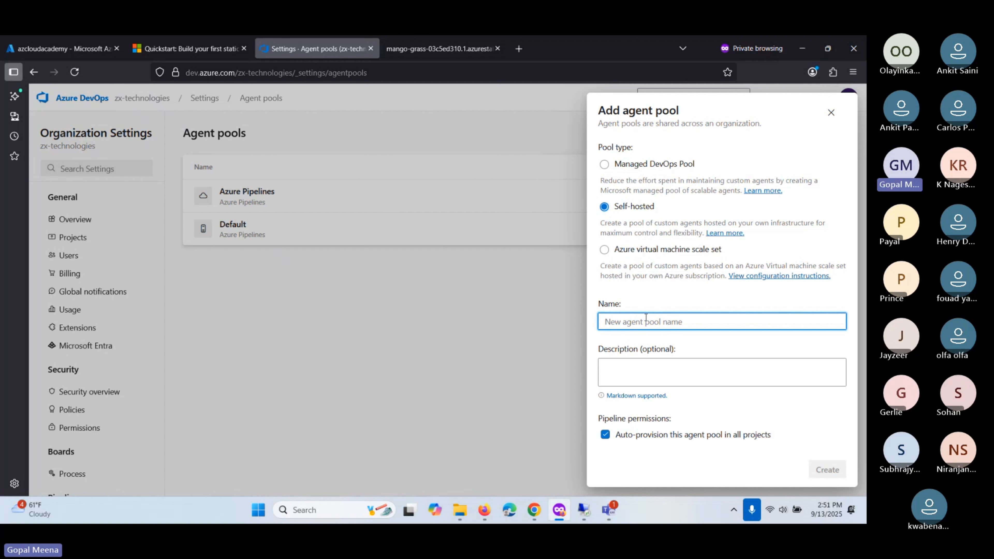
{"action": "type", "text": "s2"}
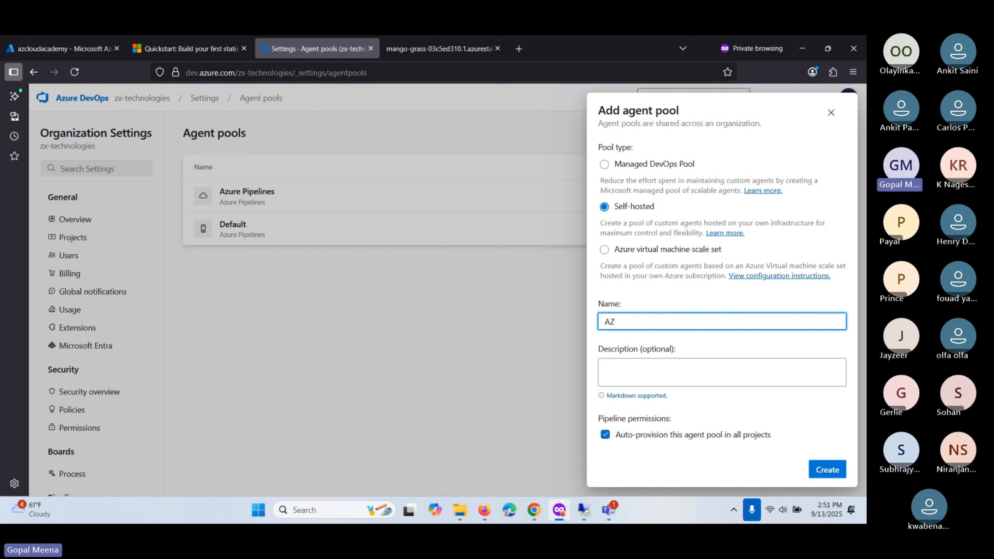
{"action": "key", "text": "BackSpace"}
{"action": "key", "text": "BackSpace"}
{"action": "key", "text": "Caps_Lock"}
{"action": "type", "text": "S2"}
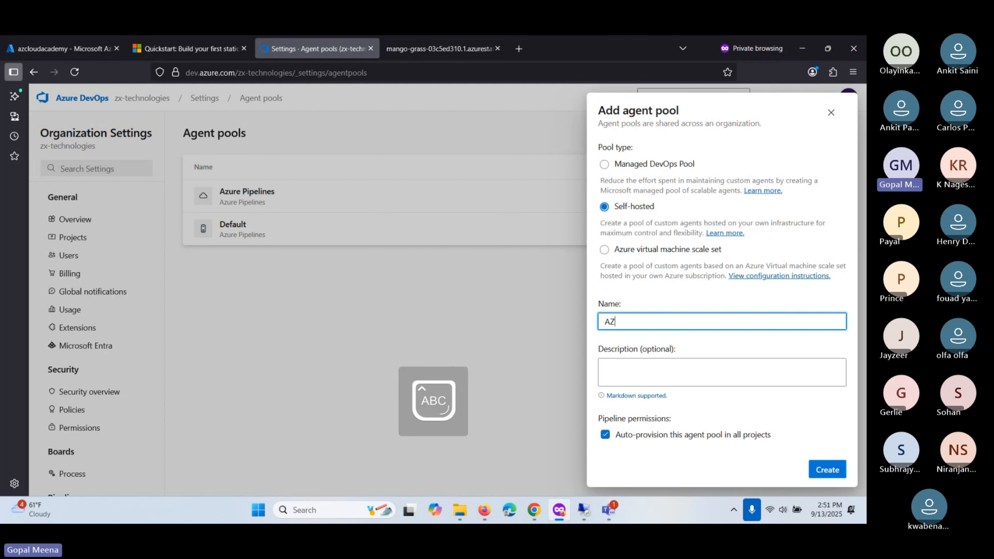
{"action": "key", "text": "BackSpace"}
{"action": "key", "text": "BackSpace"}
{"action": "key", "text": "Caps_Lock"}
{"action": "type", "text": "a"}
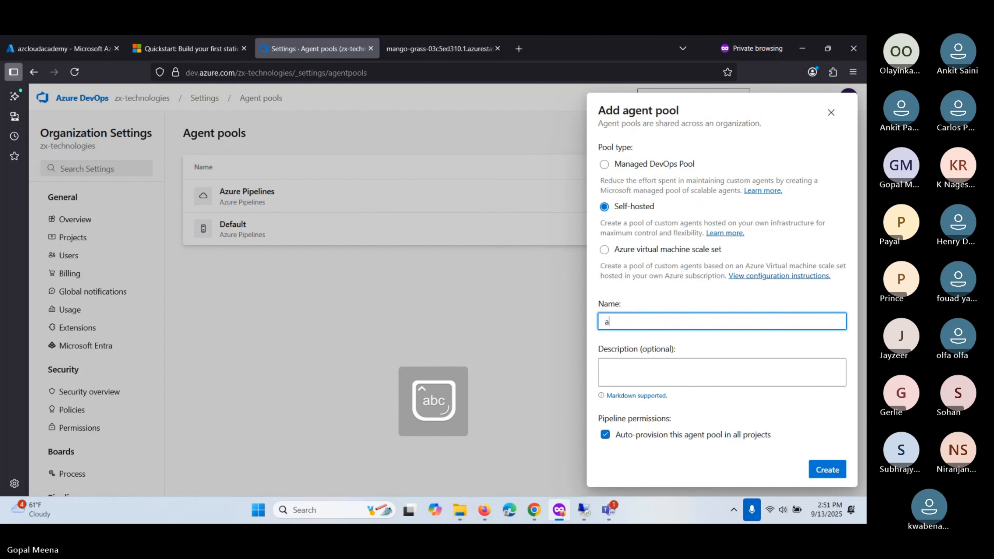
{"action": "type", "text": "zcloudac"}
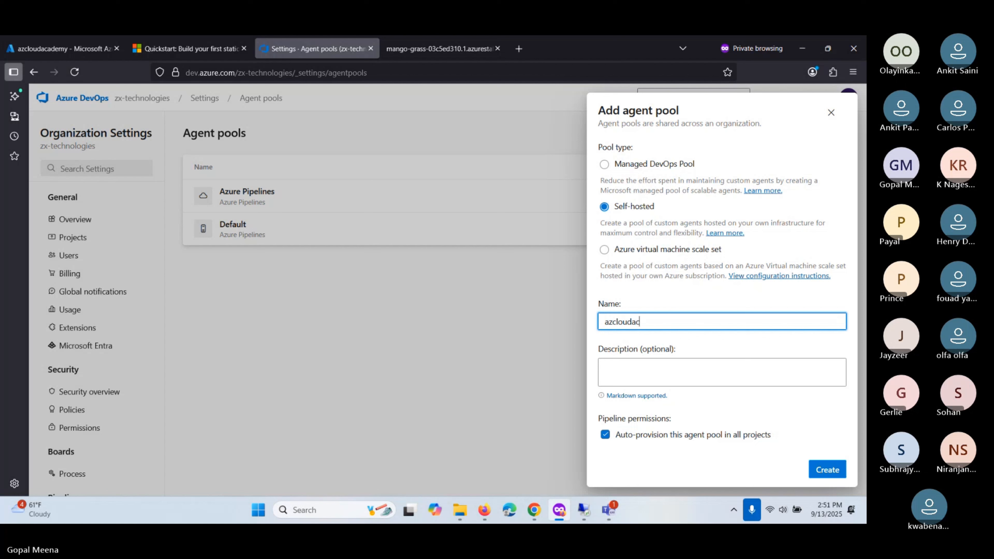
{"action": "type", "text": "ademy-"}
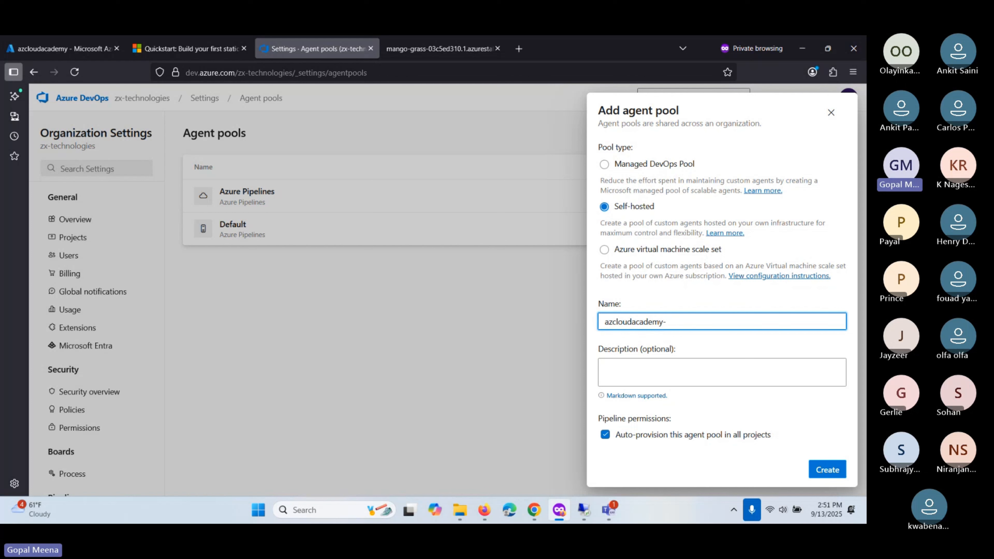
{"action": "type", "text": "agent"}
{"action": "left_click", "coordinate": [834, 473]}
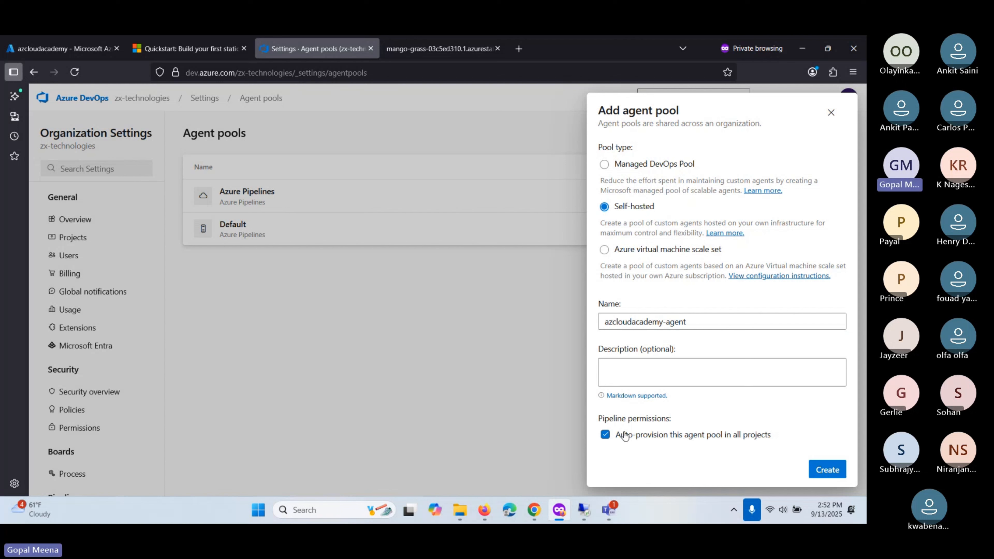
{"action": "left_click", "coordinate": [833, 470]}
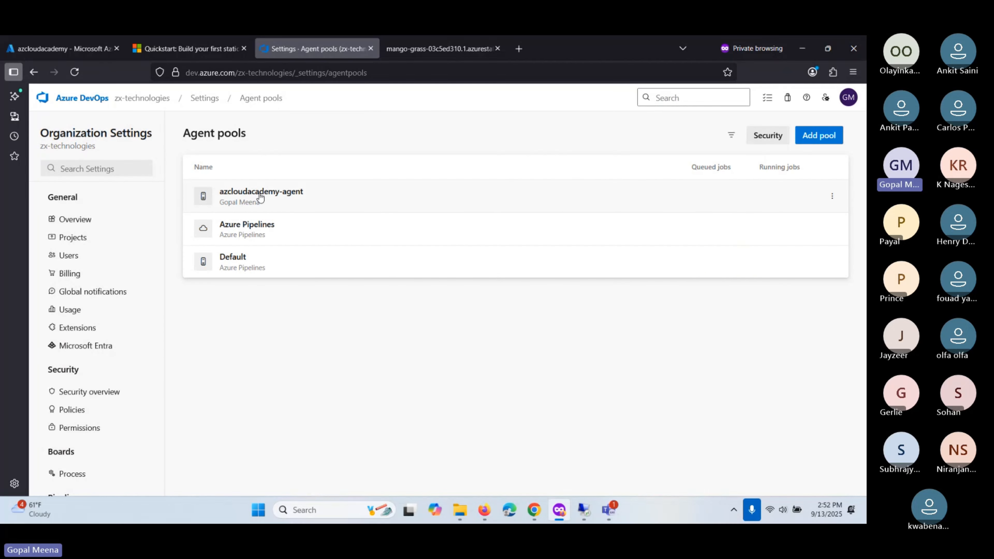
{"action": "left_click", "coordinate": [322, 202]}
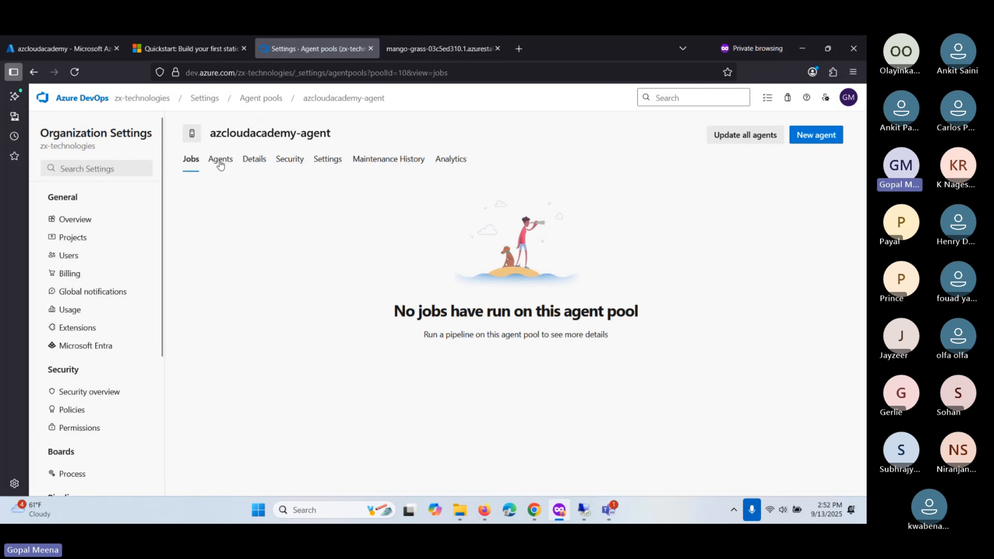
- Start a New agent in the pool and compare the Windows, macOS and Linux instructions
{"action": "left_click", "coordinate": [220, 159]}
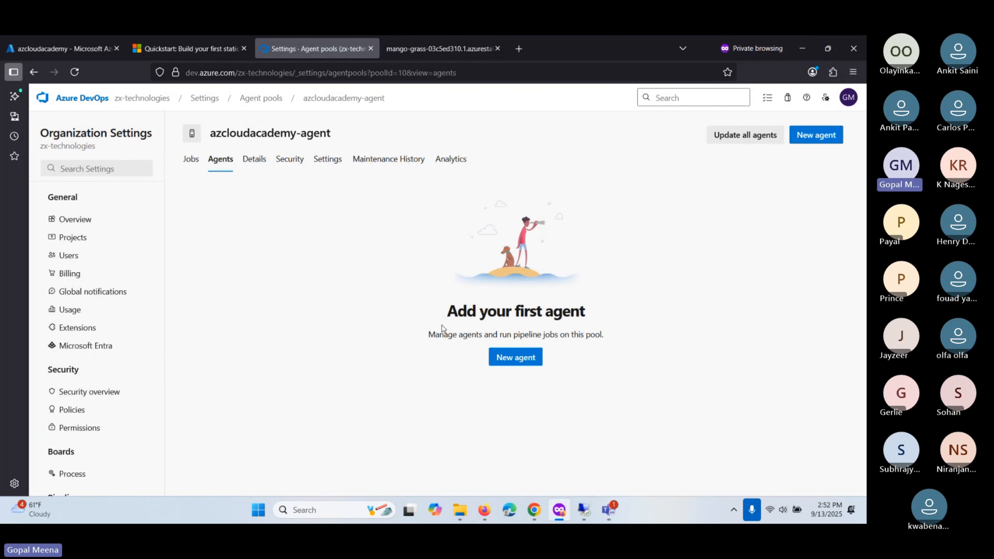
{"action": "left_click", "coordinate": [507, 358]}
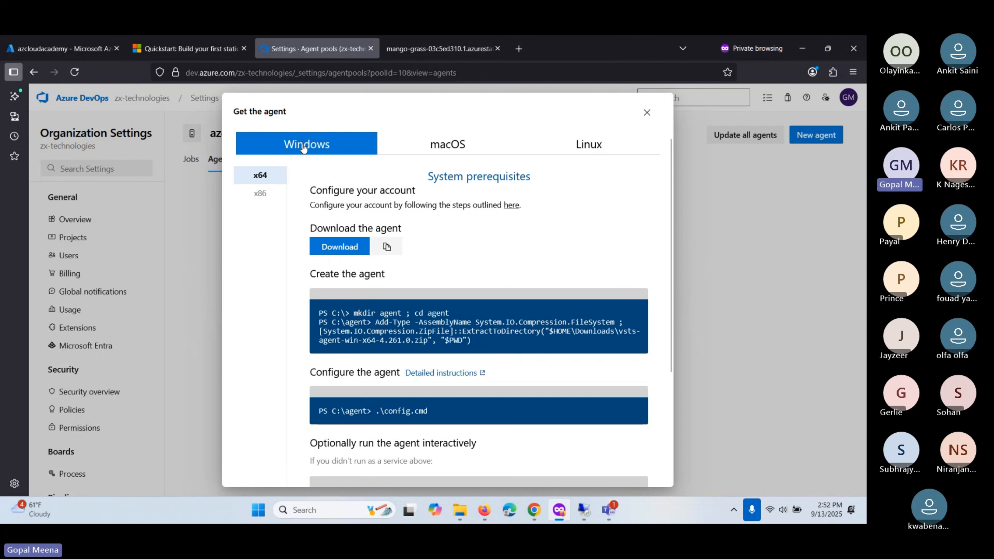
{"action": "left_click", "coordinate": [470, 149]}
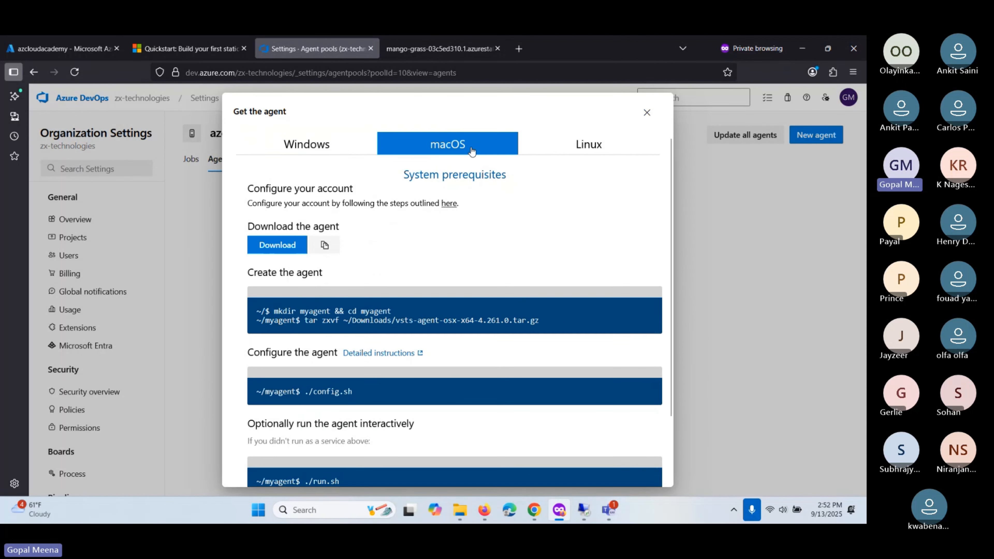
{"action": "left_click", "coordinate": [608, 147]}
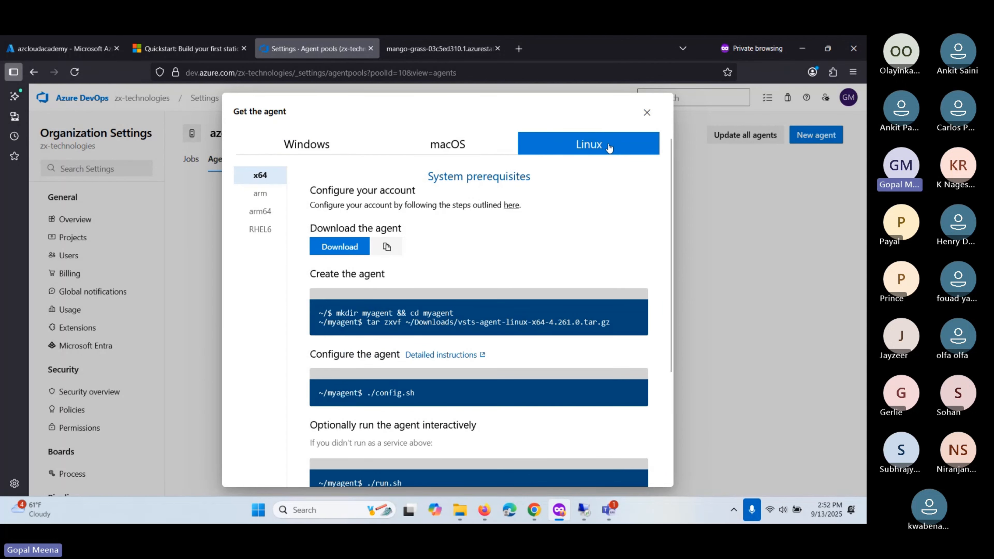
{"action": "left_click", "coordinate": [328, 144]}
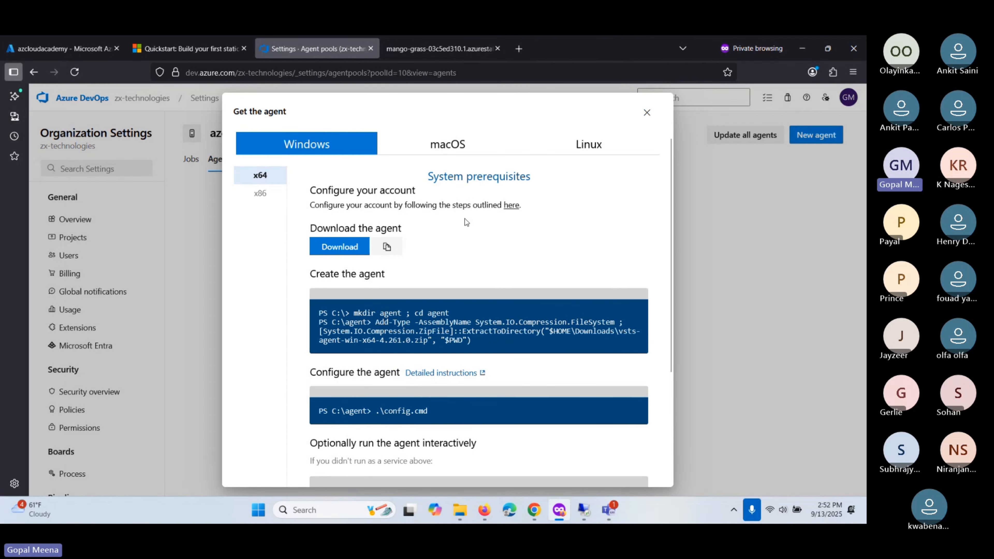
- Read the Windows x64 download, config.cmd and run.cmd steps, then close the dialog
{"action": "scroll", "coordinate": [426, 363], "scroll_direction": "down", "scroll_amount": 1}
{"action": "scroll", "coordinate": [426, 364], "scroll_direction": "down", "scroll_amount": 3}
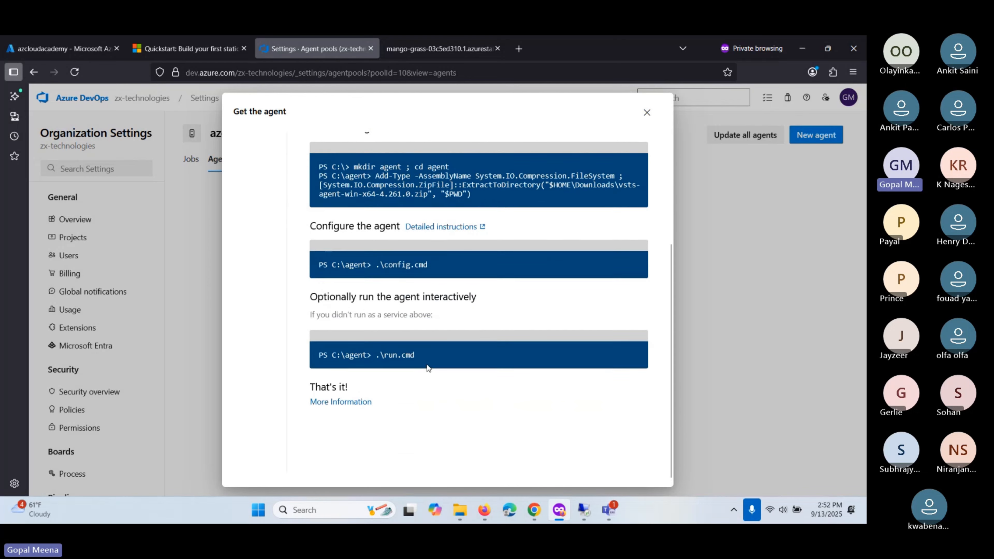
{"action": "scroll", "coordinate": [390, 283], "scroll_direction": "up", "scroll_amount": 4}
{"action": "scroll", "coordinate": [390, 284], "scroll_direction": "down", "scroll_amount": 4}
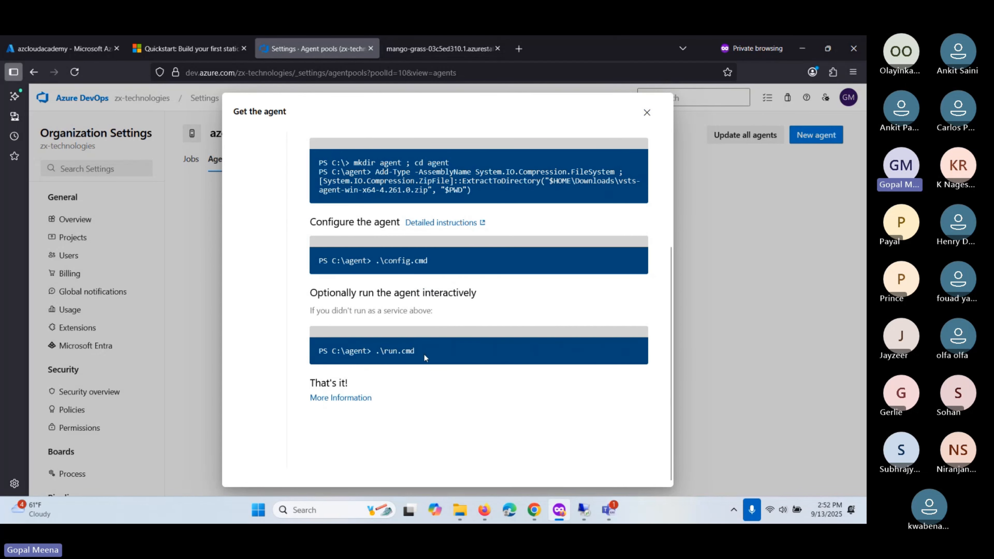
{"action": "scroll", "coordinate": [366, 379], "scroll_direction": "up", "scroll_amount": 4}
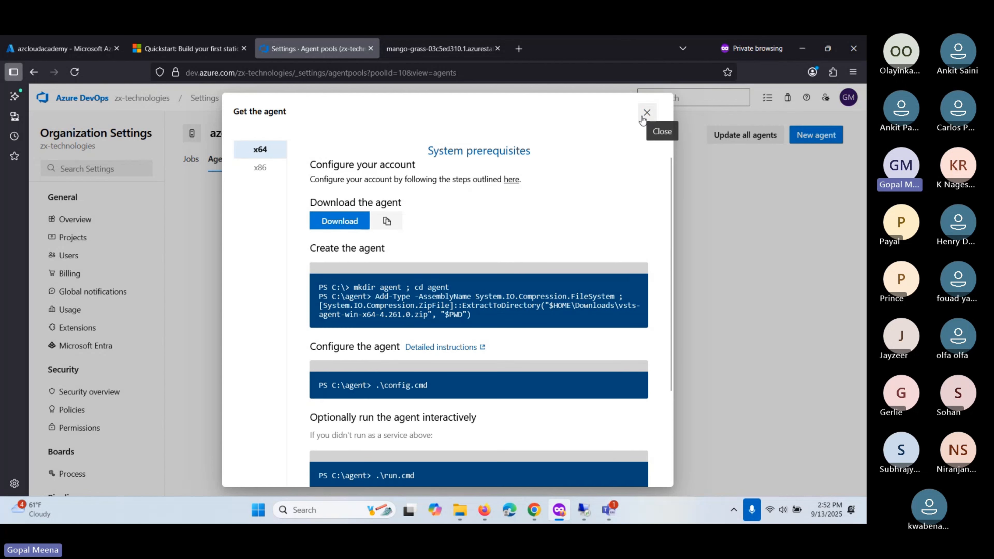
{"action": "scroll", "coordinate": [513, 262], "scroll_direction": "down", "scroll_amount": 4}
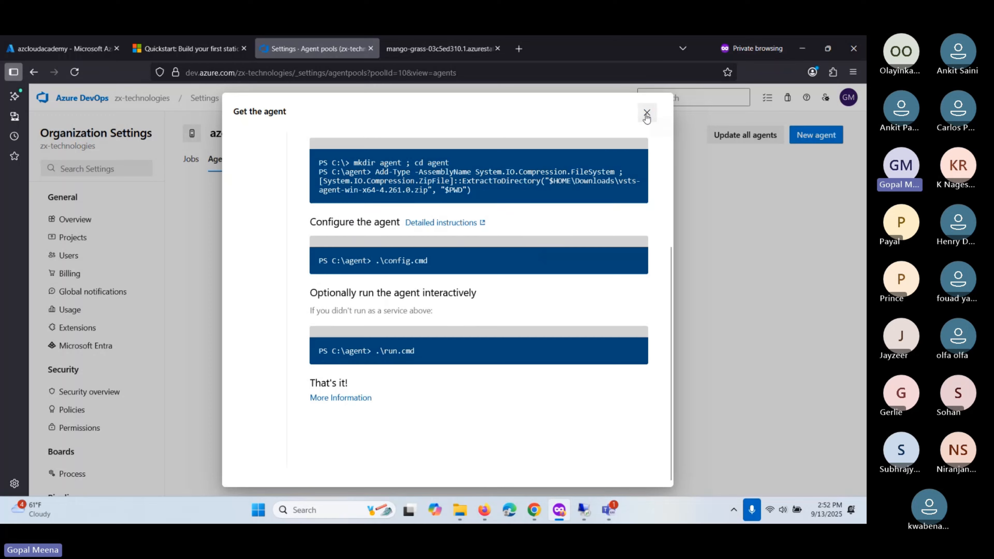
{"action": "left_click", "coordinate": [646, 114]}
- Look through the account and User settings menus, then return to the Agent pools list
{"action": "left_click", "coordinate": [845, 101]}
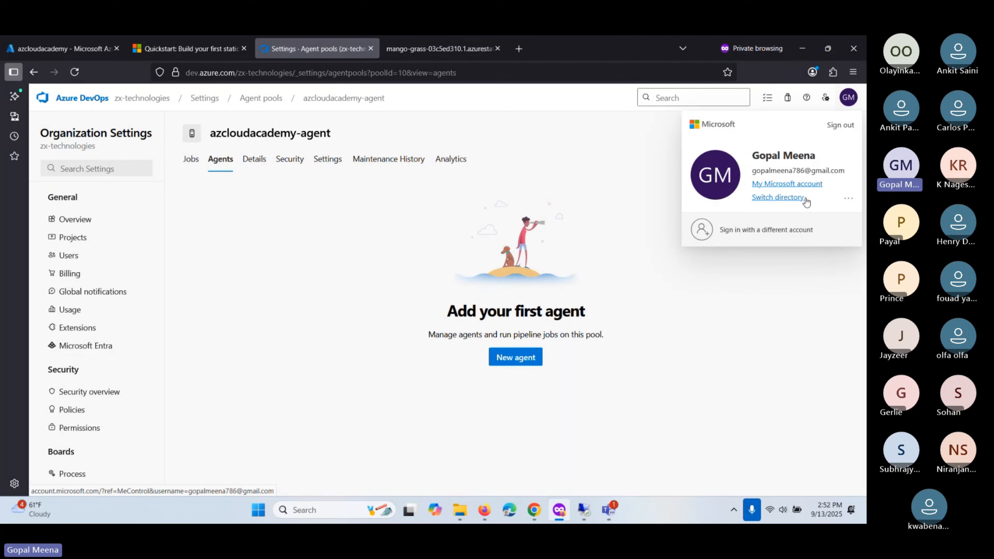
{"action": "left_click", "coordinate": [848, 199]}
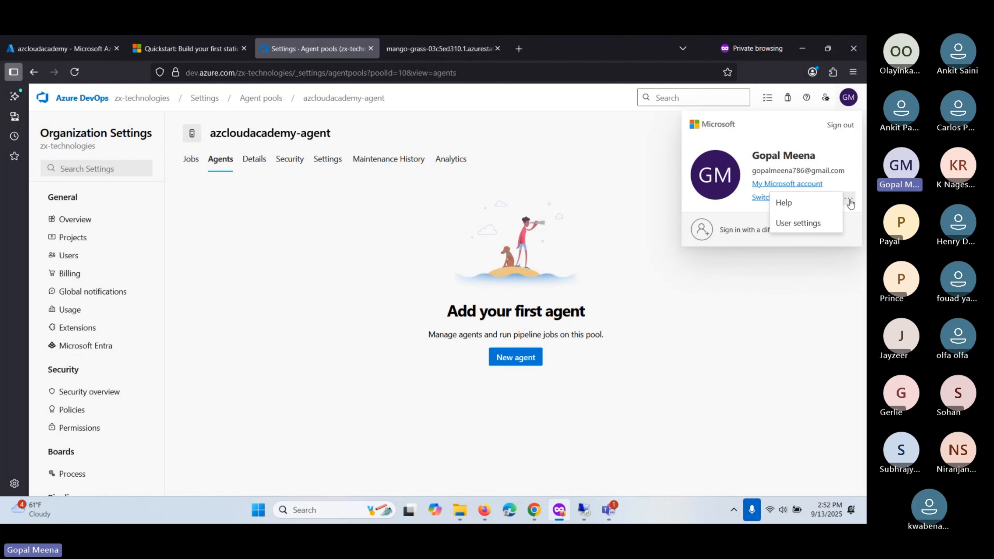
{"action": "left_click", "coordinate": [798, 224]}
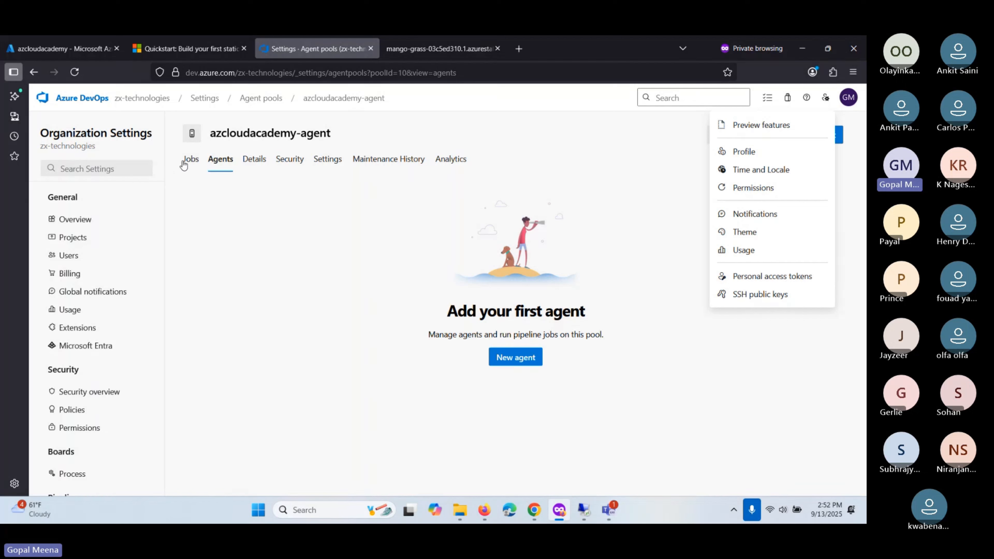
{"action": "left_click", "coordinate": [573, 264]}
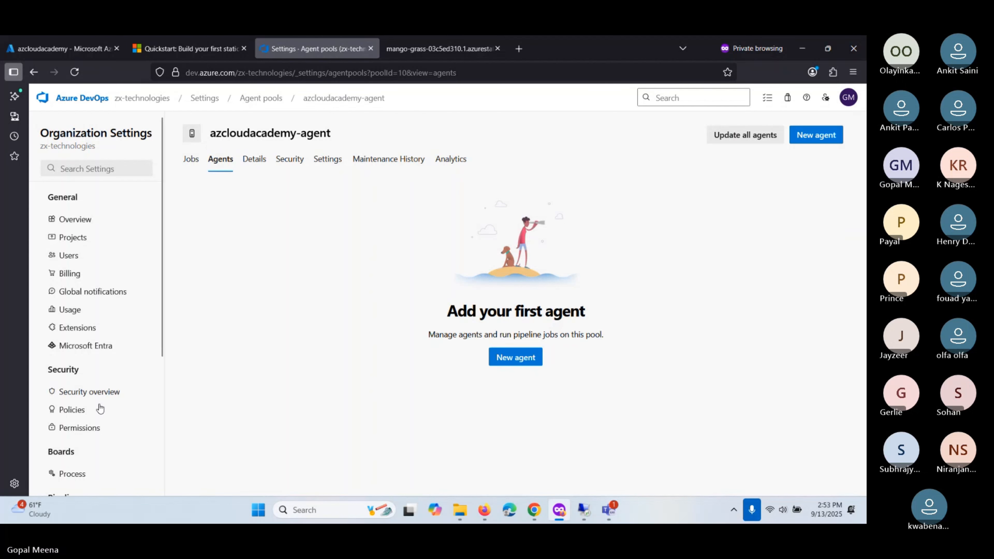
{"action": "scroll", "coordinate": [87, 418], "scroll_direction": "down", "scroll_amount": 3}
{"action": "left_click", "coordinate": [76, 390]}
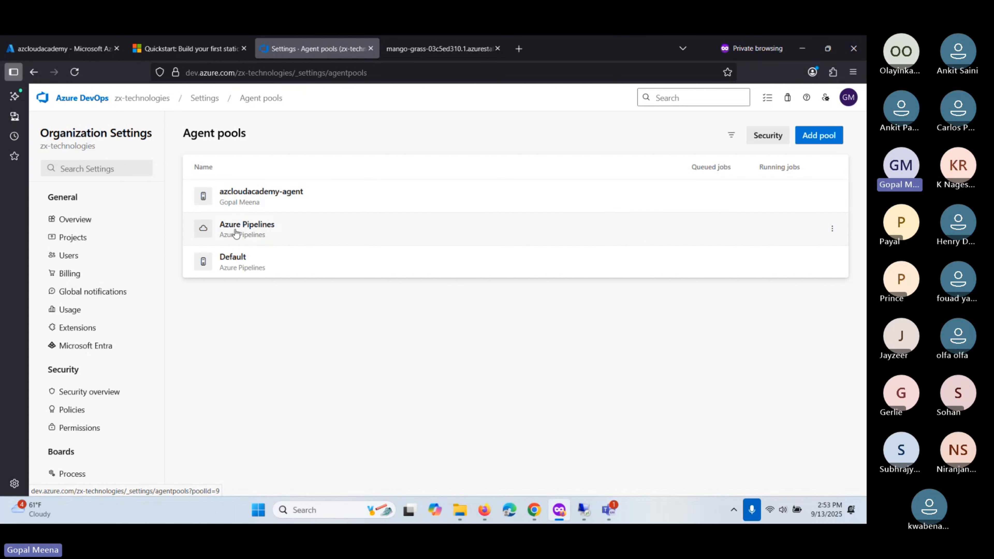
- Show the Azure Pipelines pool's agents: one online, idle Hosted Agent, version 4.261.0
{"action": "left_click", "coordinate": [304, 230]}
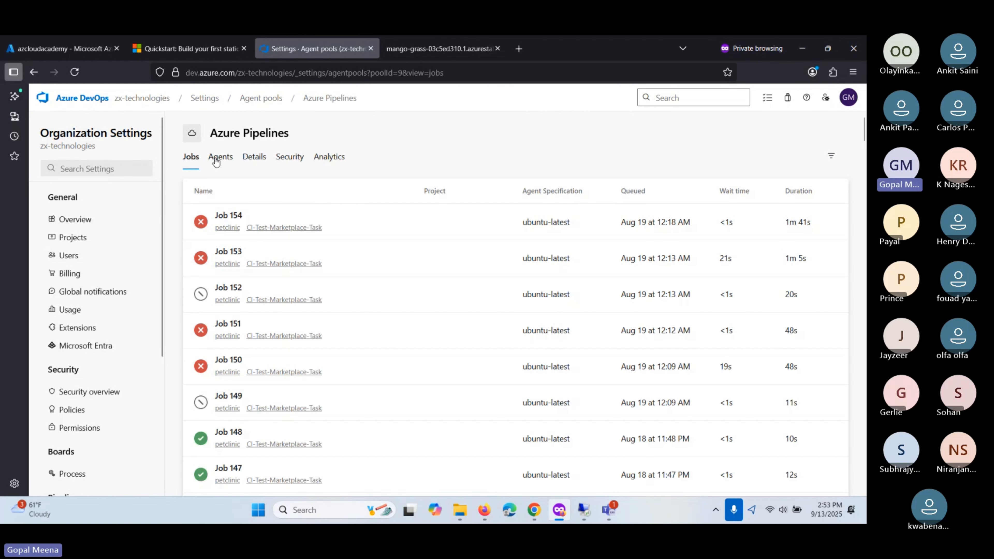
{"action": "left_click", "coordinate": [221, 156]}
{"action": "scroll", "coordinate": [77, 409], "scroll_direction": "down", "scroll_amount": 5}
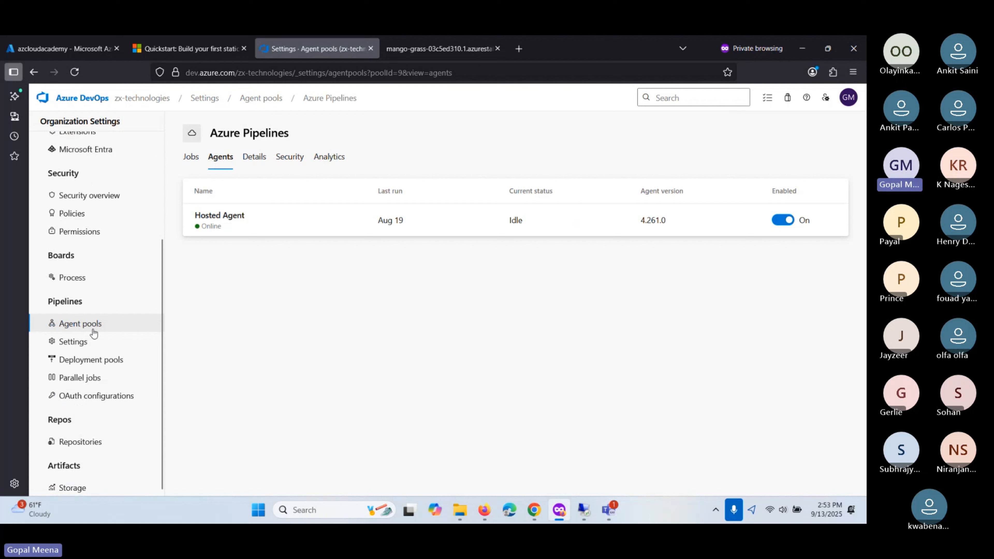
{"action": "scroll", "coordinate": [93, 333], "scroll_direction": "up", "scroll_amount": 3}
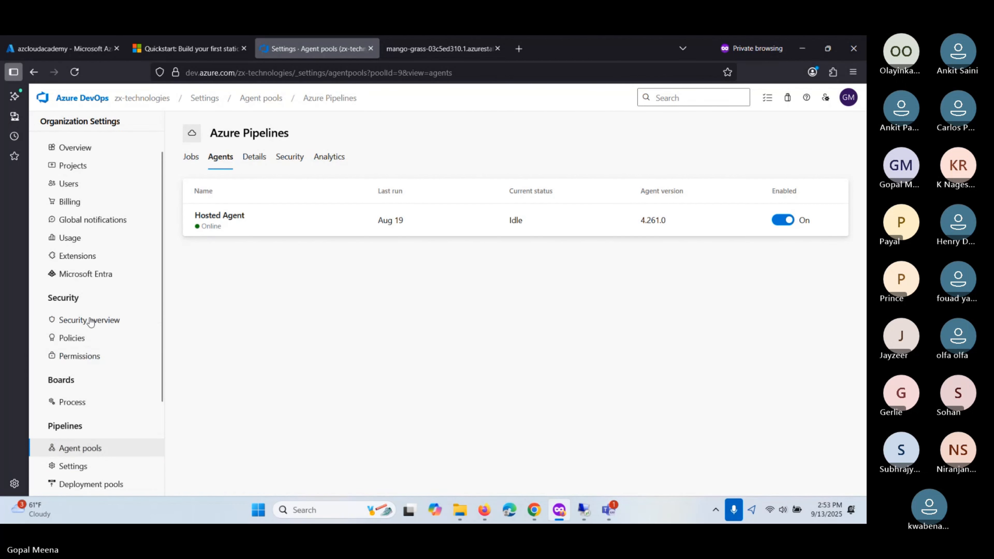
{"action": "scroll", "coordinate": [90, 329], "scroll_direction": "up", "scroll_amount": 2}
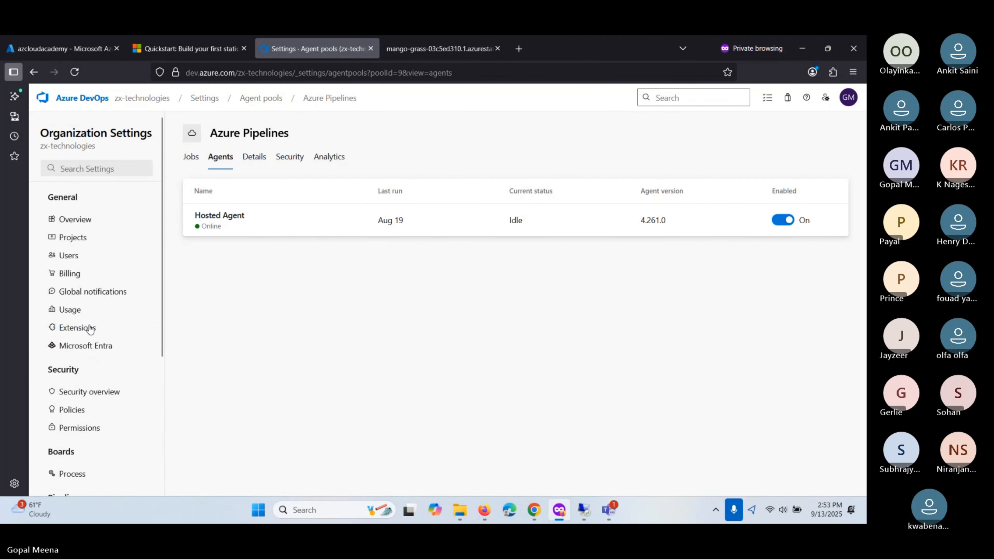
{"action": "scroll", "coordinate": [90, 329], "scroll_direction": "down", "scroll_amount": 5}
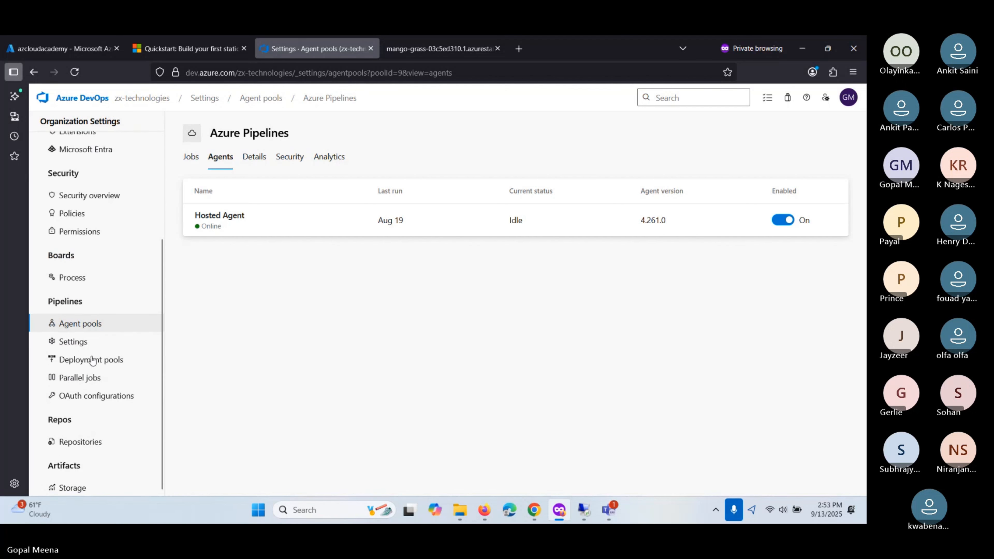
{"action": "scroll", "coordinate": [115, 327], "scroll_direction": "up", "scroll_amount": 5}
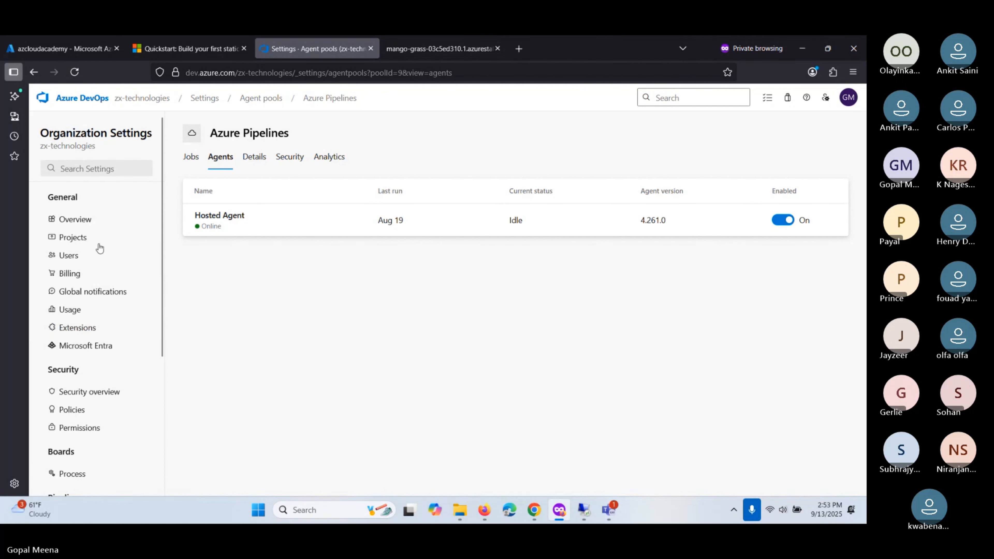
- Browse the organization's Security overview and then its Projects list
{"action": "left_click", "coordinate": [14, 484]}
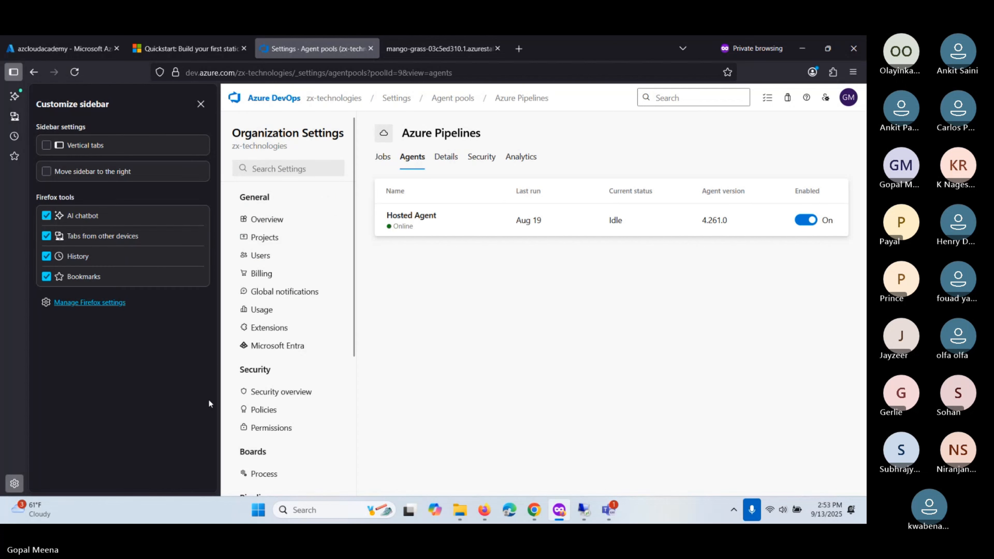
{"action": "left_click", "coordinate": [286, 391]}
{"action": "left_click", "coordinate": [201, 104]}
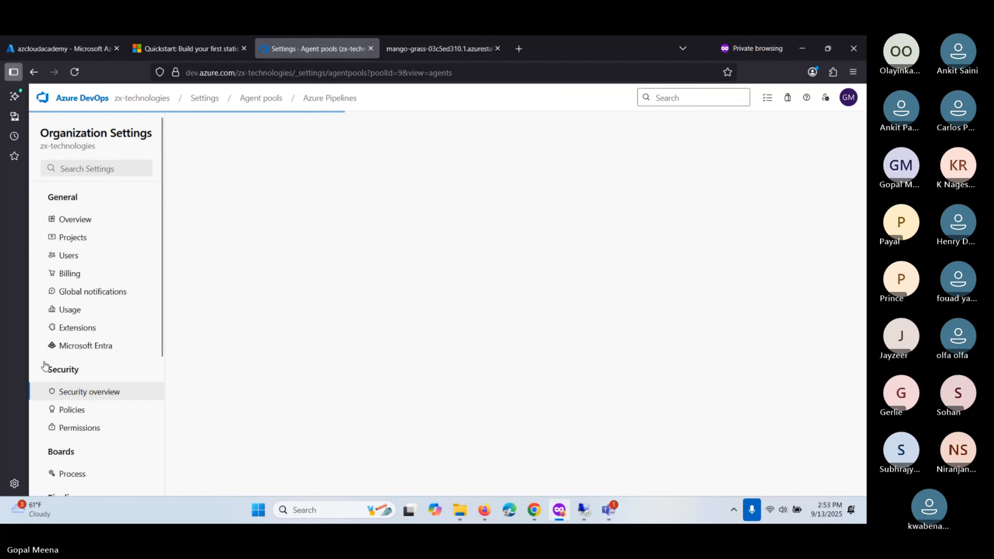
{"action": "scroll", "coordinate": [34, 434], "scroll_direction": "down", "scroll_amount": 5}
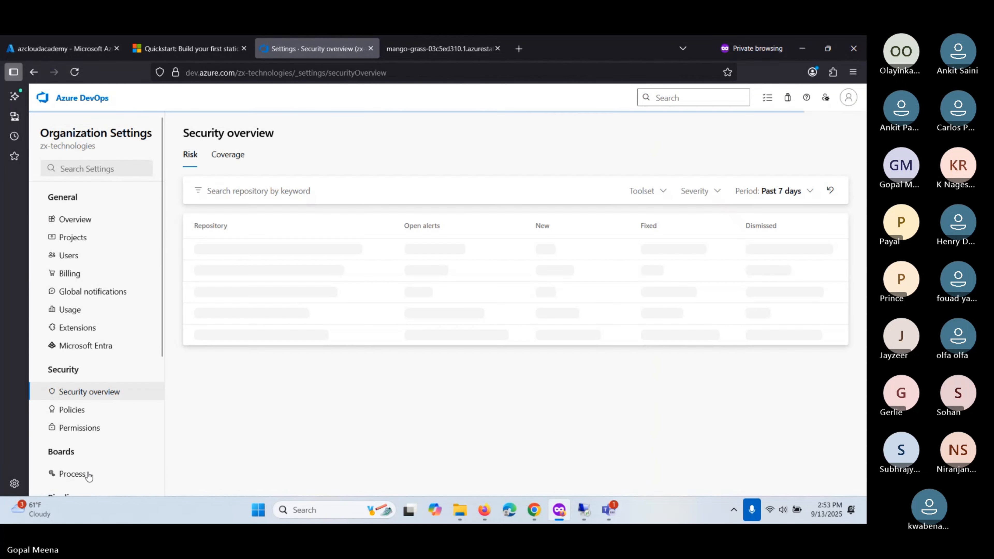
{"action": "scroll", "coordinate": [86, 274], "scroll_direction": "up", "scroll_amount": 3}
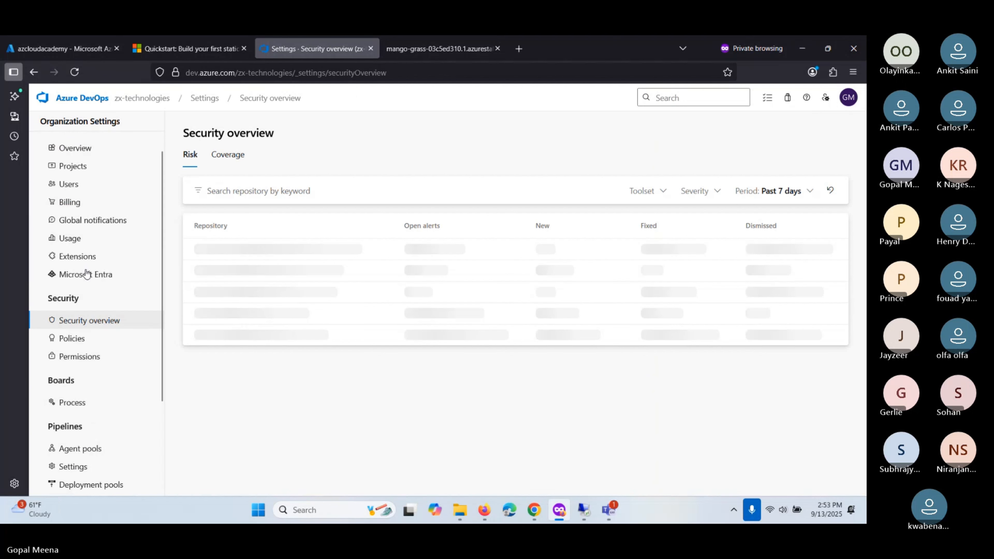
{"action": "left_click", "coordinate": [73, 167]}
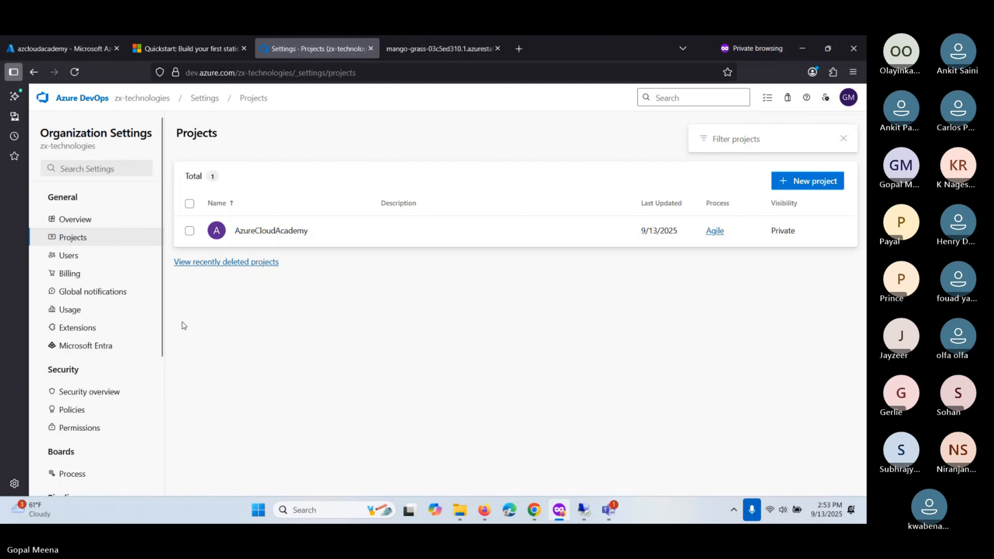
{"action": "scroll", "coordinate": [136, 340], "scroll_direction": "down", "scroll_amount": 3}
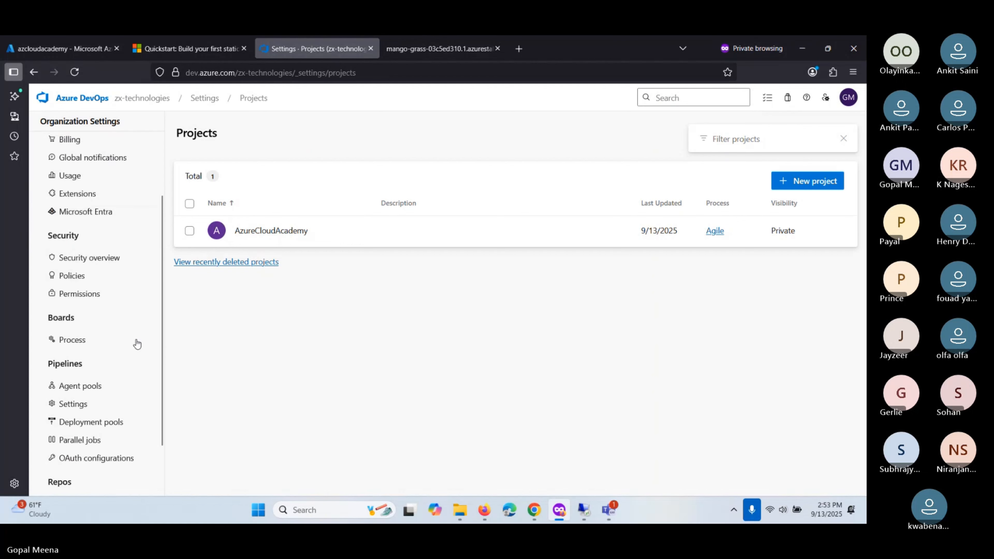
{"action": "scroll", "coordinate": [136, 344], "scroll_direction": "down", "scroll_amount": 2}
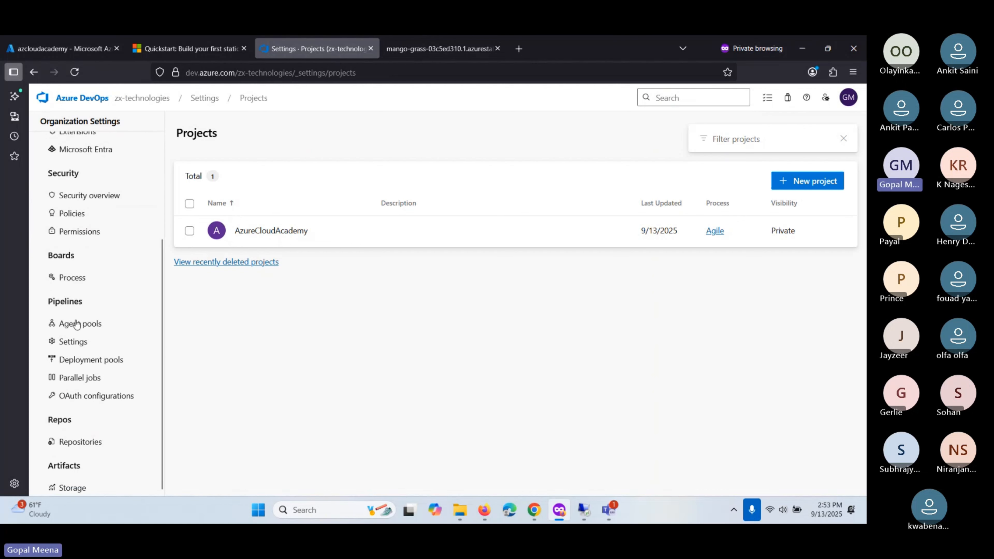
{"action": "scroll", "coordinate": [76, 380], "scroll_direction": "up", "scroll_amount": 2}
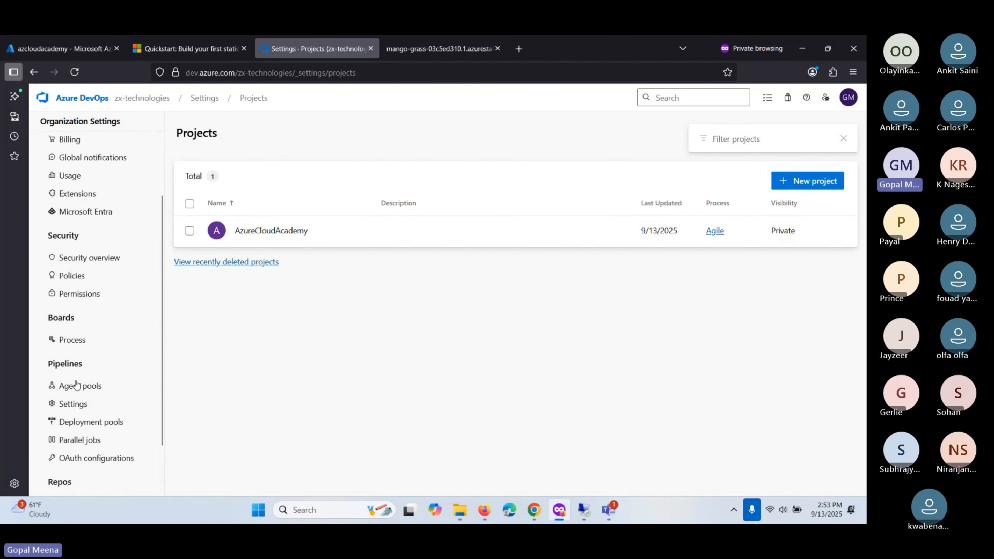
{"action": "scroll", "coordinate": [77, 384], "scroll_direction": "up", "scroll_amount": 2}
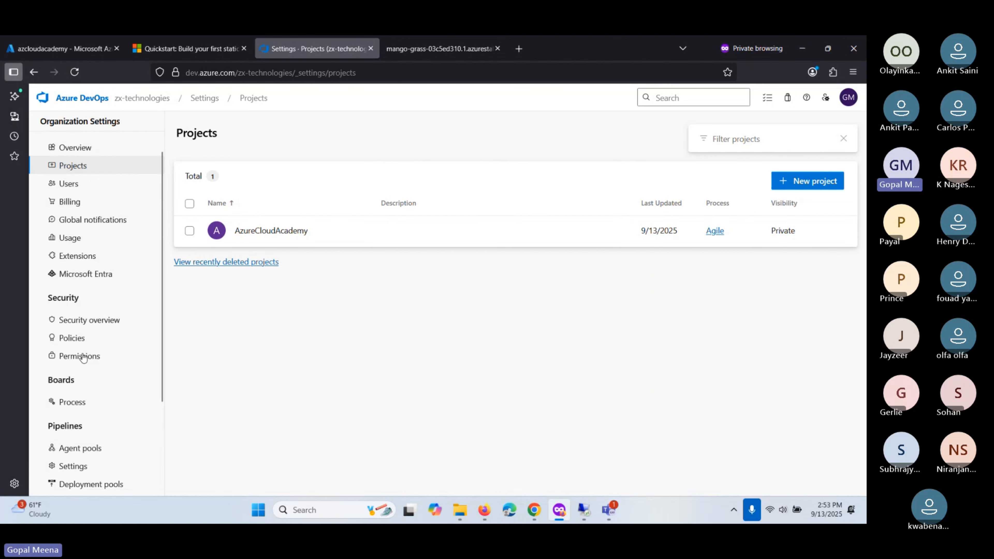
{"action": "scroll", "coordinate": [83, 357], "scroll_direction": "up", "scroll_amount": 2}
{"action": "scroll", "coordinate": [83, 357], "scroll_direction": "down", "scroll_amount": 2}
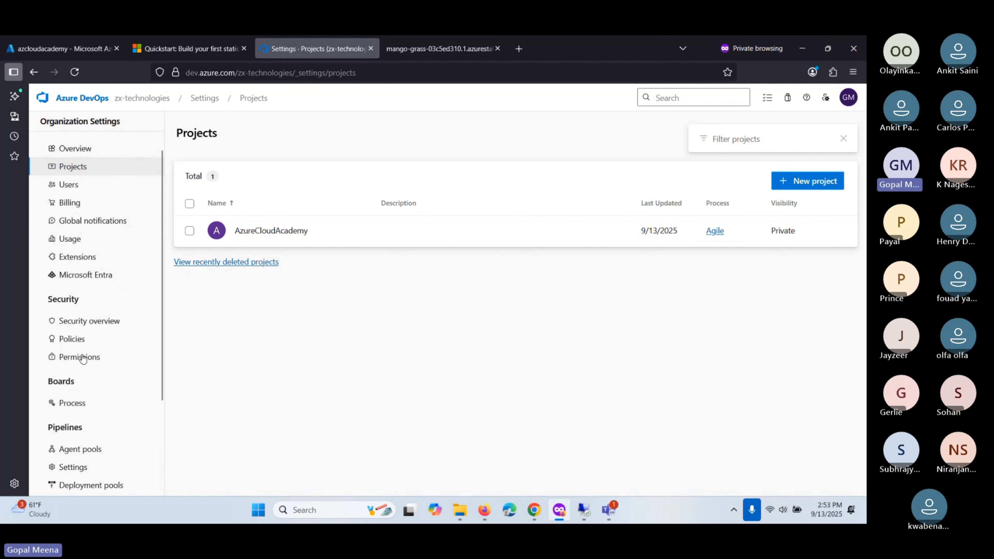
- Check the Permissions and Overview settings, then return to the Projects list showing AzureCloudAcademy
{"action": "left_click", "coordinate": [82, 363]}
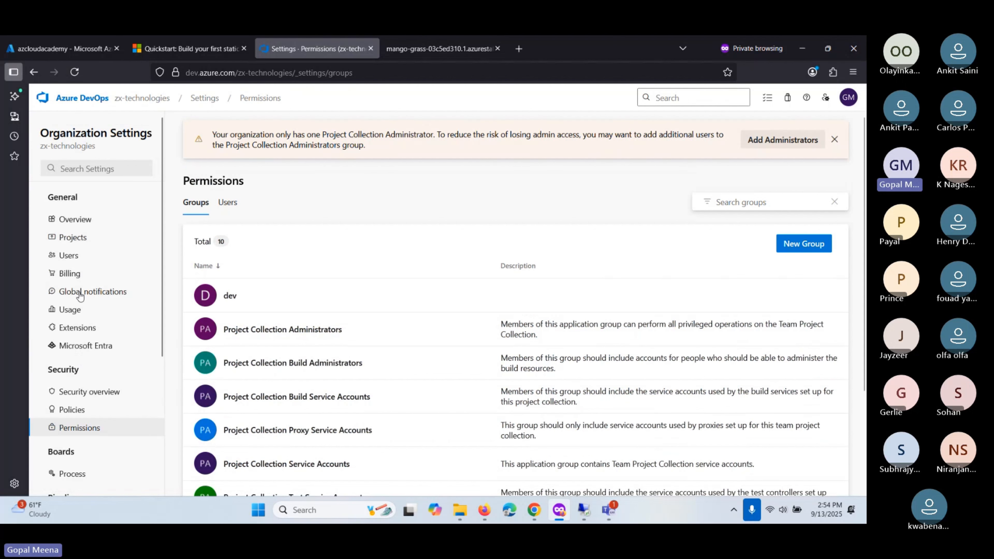
{"action": "scroll", "coordinate": [78, 325], "scroll_direction": "down", "scroll_amount": 2}
{"action": "scroll", "coordinate": [78, 274], "scroll_direction": "up", "scroll_amount": 2}
{"action": "left_click", "coordinate": [75, 222]}
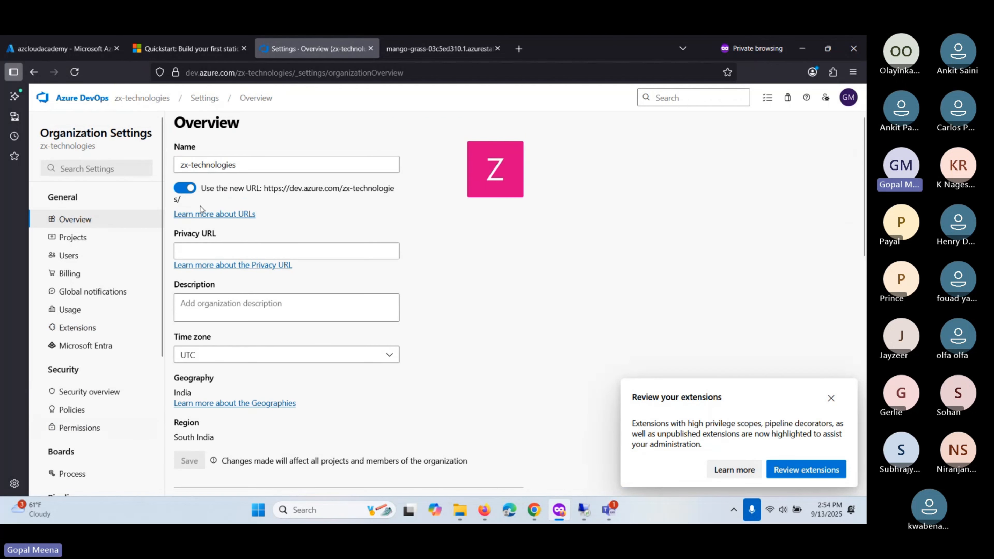
{"action": "scroll", "coordinate": [98, 286], "scroll_direction": "down", "scroll_amount": 3}
{"action": "scroll", "coordinate": [98, 286], "scroll_direction": "down", "scroll_amount": 2}
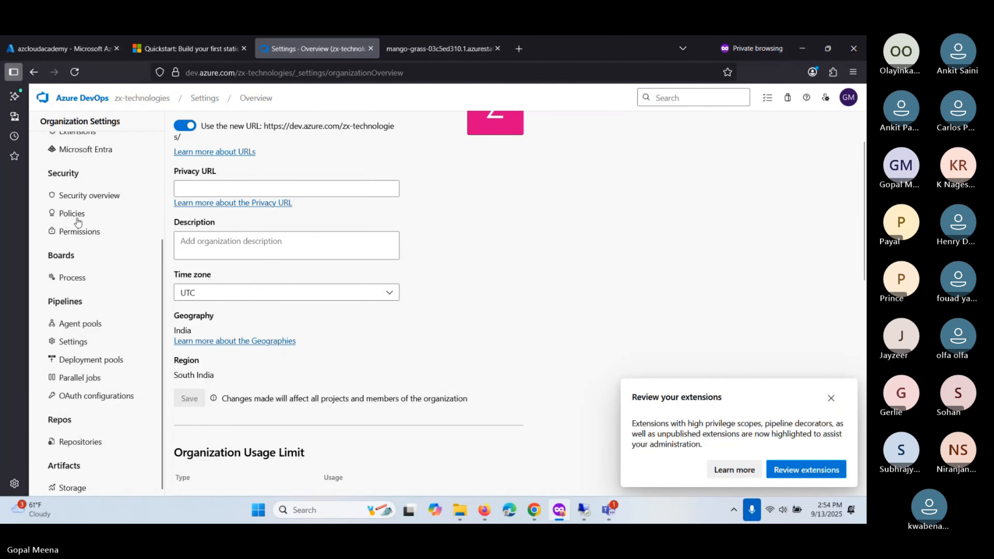
{"action": "scroll", "coordinate": [78, 222], "scroll_direction": "up", "scroll_amount": 5}
{"action": "left_click", "coordinate": [87, 242]}
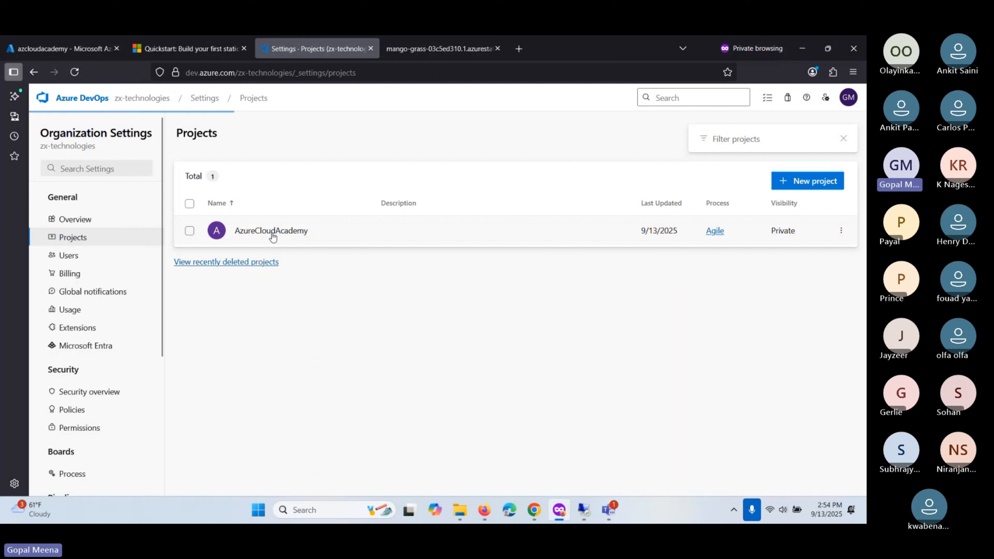
- Review the AzureCloudAcademy project Overview settings, keeping visibility Private
{"action": "left_click", "coordinate": [272, 233]}
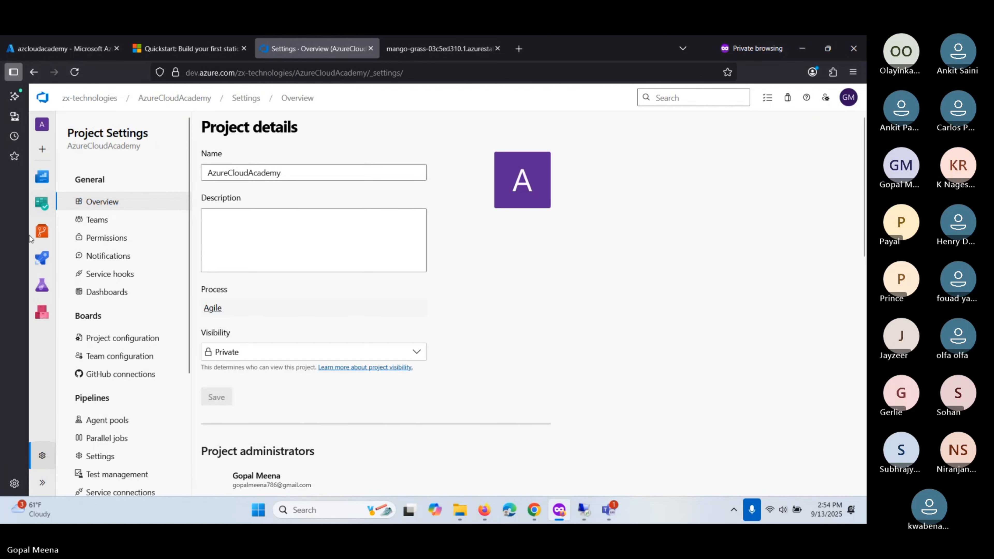
{"action": "scroll", "coordinate": [131, 305], "scroll_direction": "down", "scroll_amount": 5}
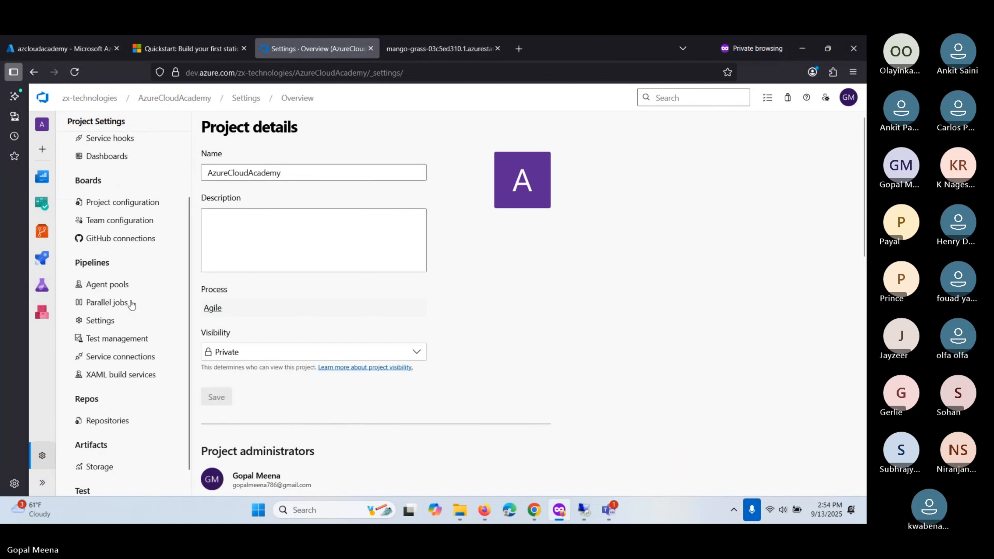
{"action": "scroll", "coordinate": [160, 261], "scroll_direction": "up", "scroll_amount": 5}
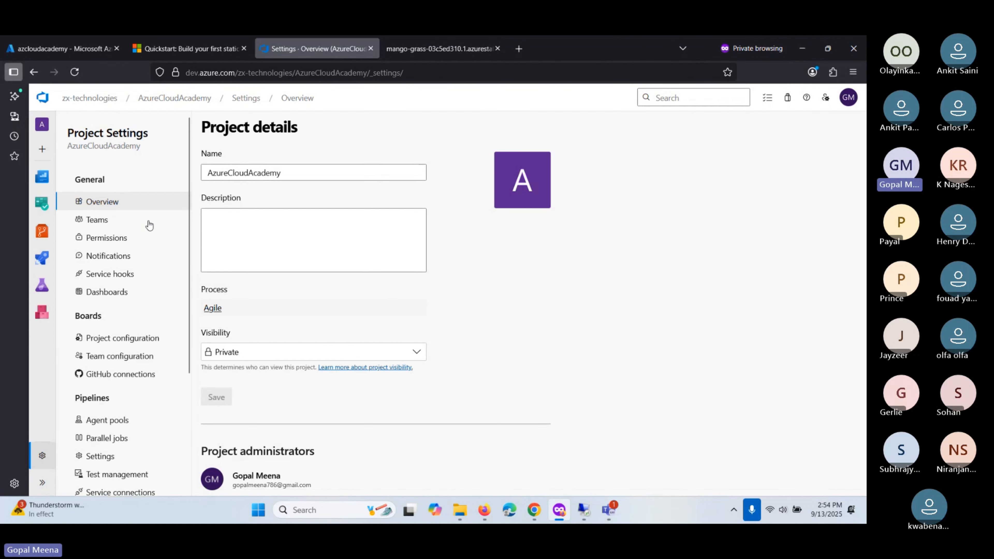
{"action": "scroll", "coordinate": [473, 344], "scroll_direction": "down", "scroll_amount": 3}
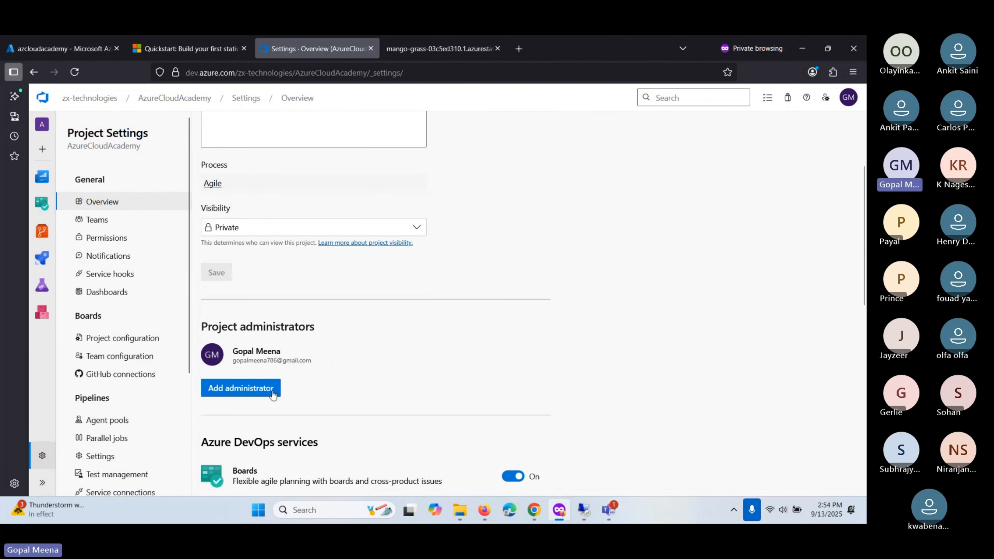
{"action": "scroll", "coordinate": [132, 375], "scroll_direction": "down", "scroll_amount": 2}
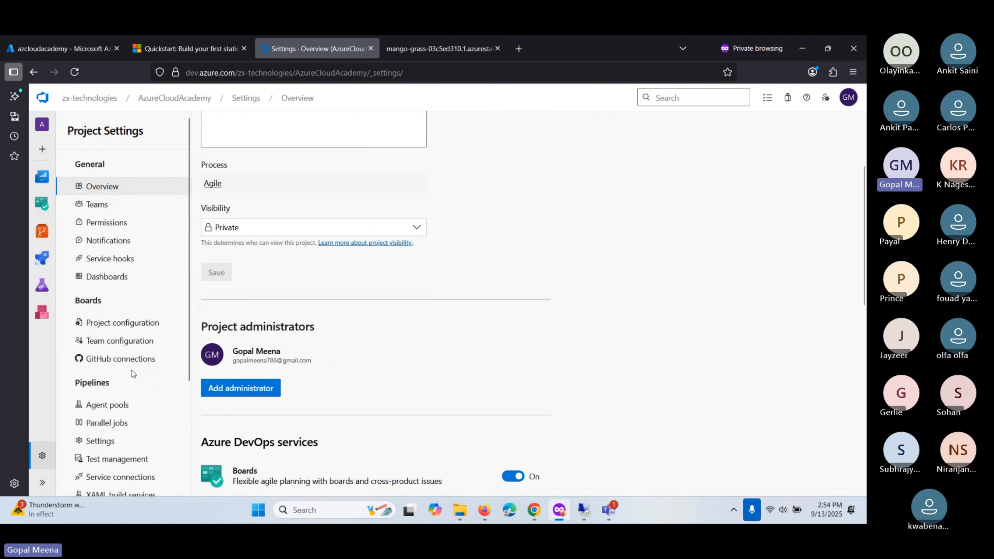
{"action": "left_click", "coordinate": [256, 229]}
{"action": "left_click", "coordinate": [256, 229]}
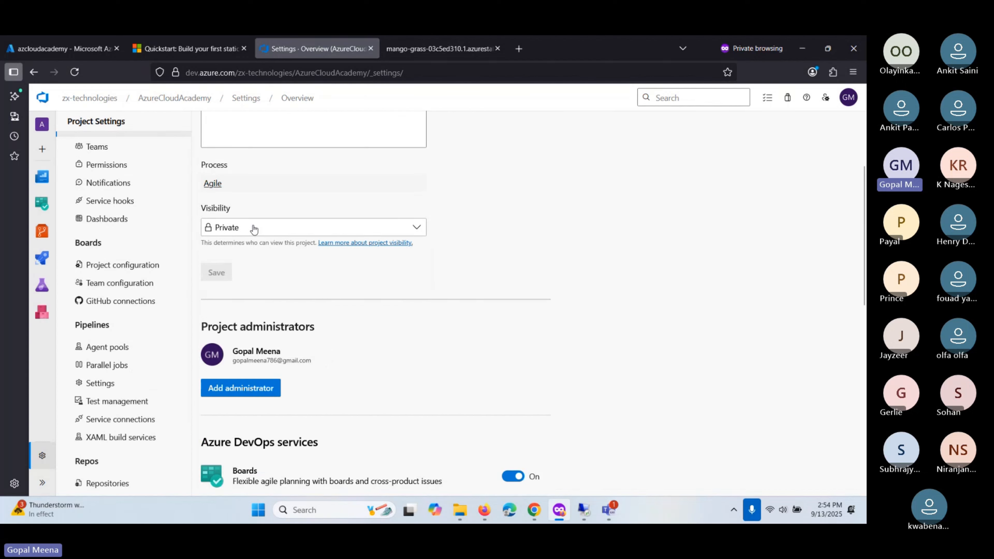
{"action": "scroll", "coordinate": [102, 285], "scroll_direction": "down", "scroll_amount": 2}
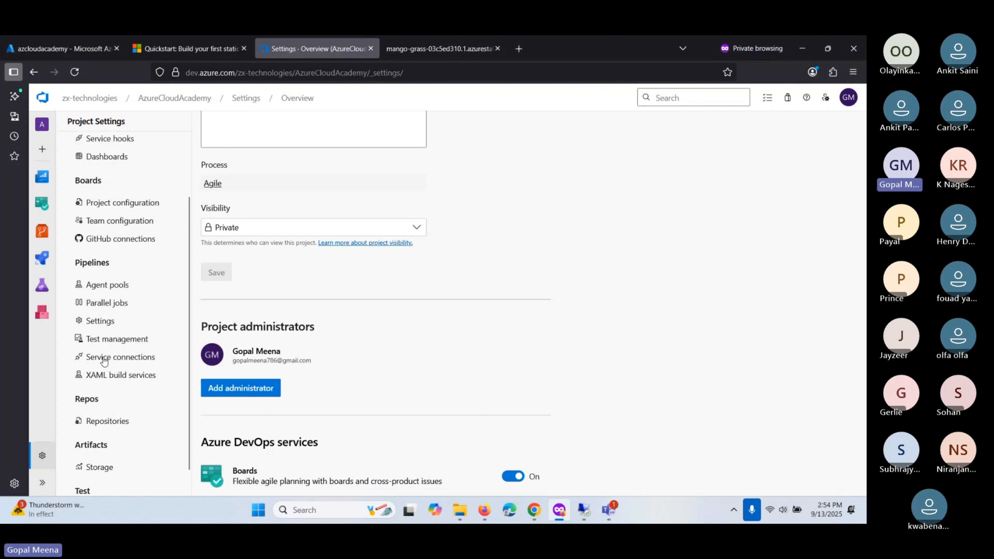
{"action": "left_click", "coordinate": [104, 361]}
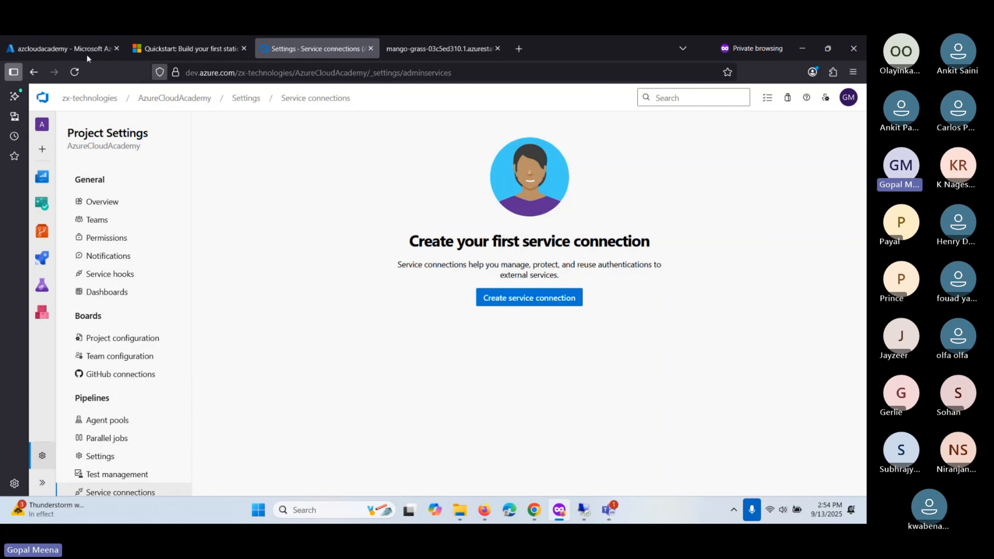
- Briefly check the azcloudacademy static web app in the Azure portal, then return to DevOps
{"action": "left_click", "coordinate": [44, 41]}
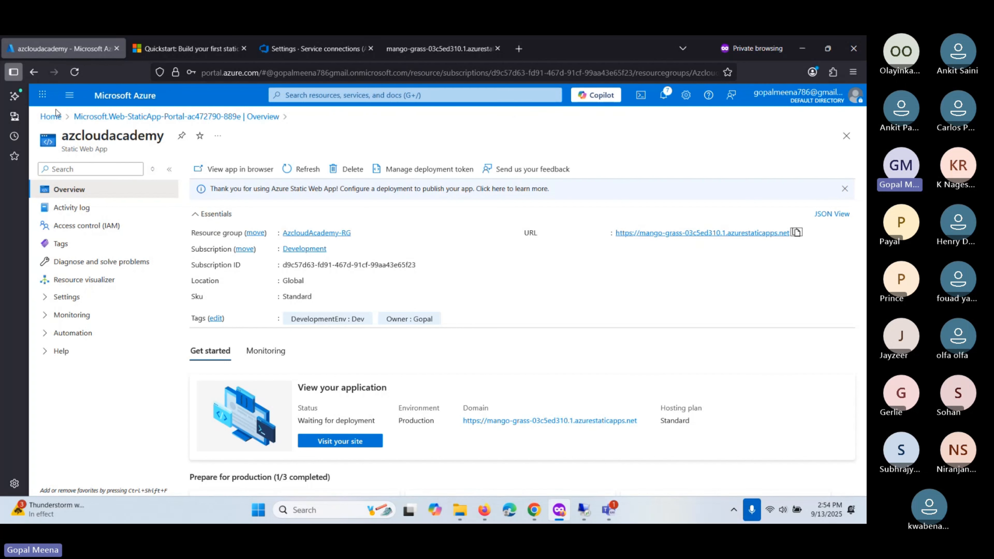
{"action": "left_click", "coordinate": [44, 98]}
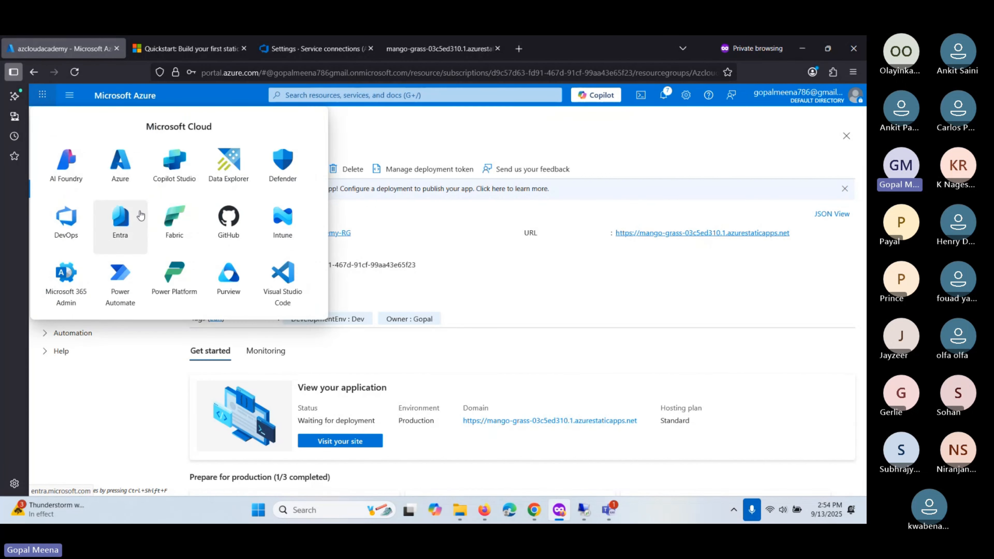
{"action": "left_click", "coordinate": [128, 359]}
{"action": "left_click", "coordinate": [311, 47]}
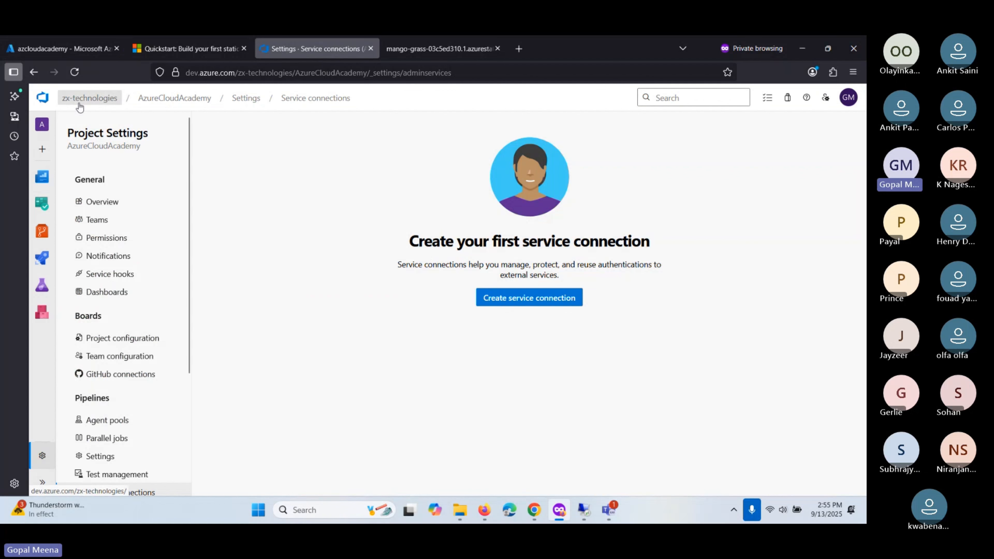
- Go from the zx-technologies organization to AzureCloudAcademy's empty Service connections page
{"action": "left_click", "coordinate": [98, 103]}
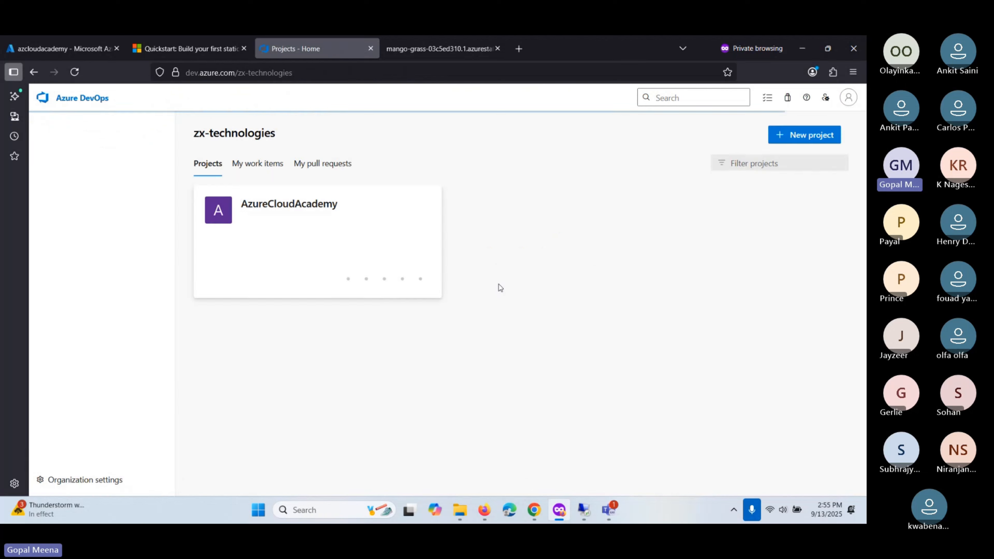
{"action": "left_click", "coordinate": [285, 215]}
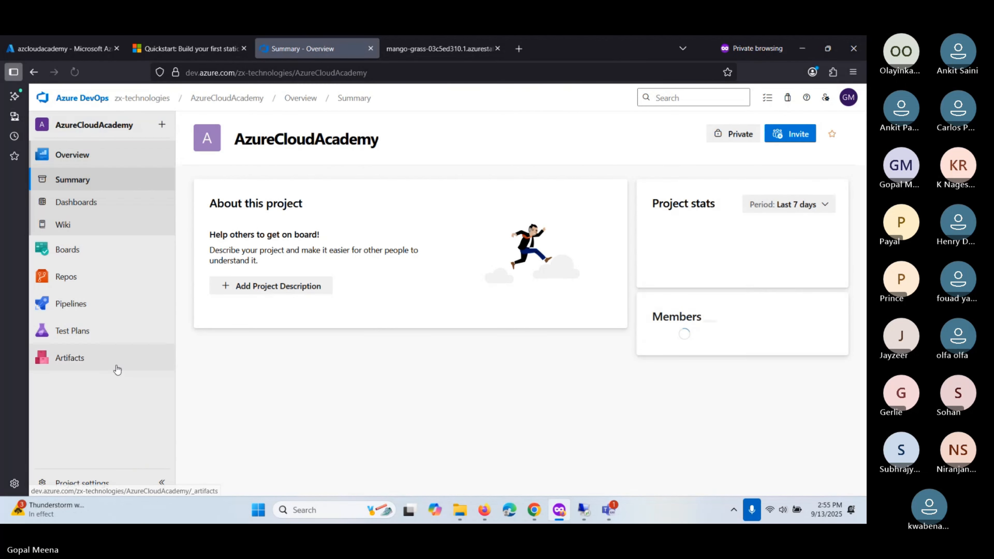
{"action": "left_click", "coordinate": [85, 484]}
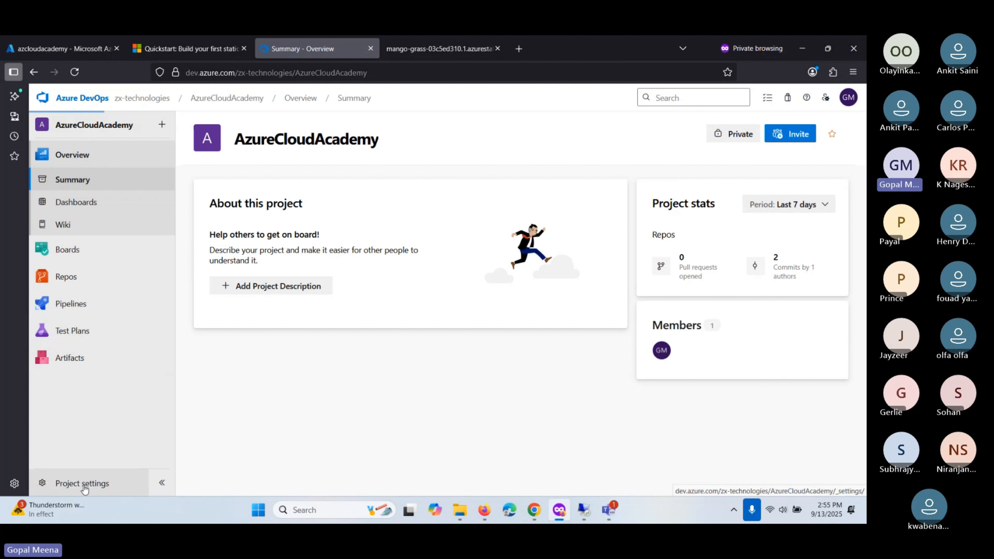
{"action": "scroll", "coordinate": [113, 372], "scroll_direction": "down", "scroll_amount": 3}
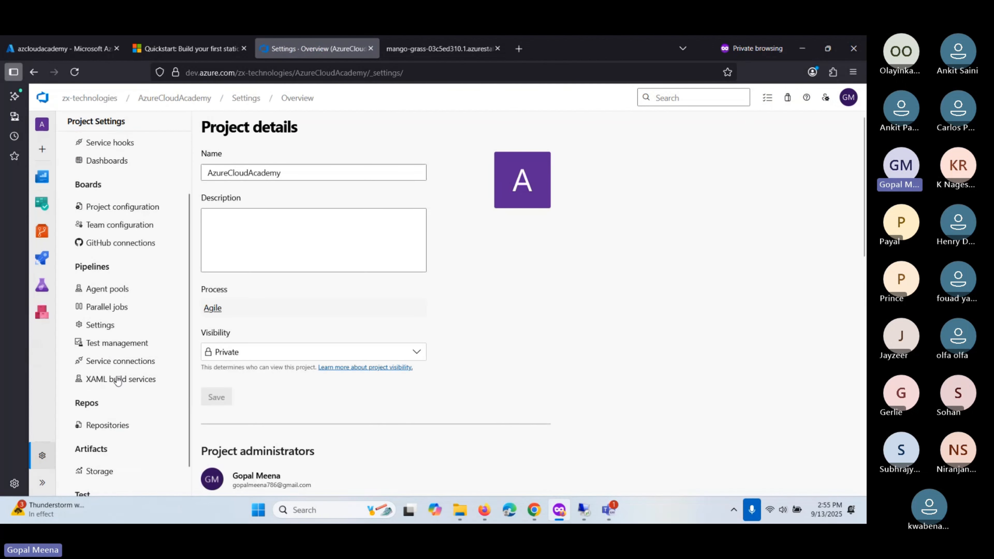
{"action": "left_click", "coordinate": [112, 364]}
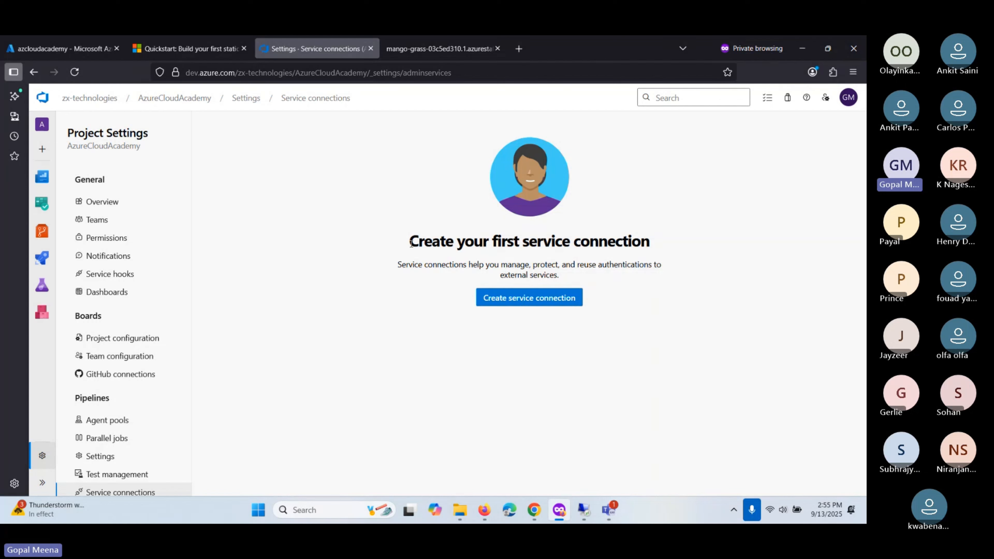
- Start a new service connection of type Azure Resource Manager
{"action": "left_click", "coordinate": [540, 301]}
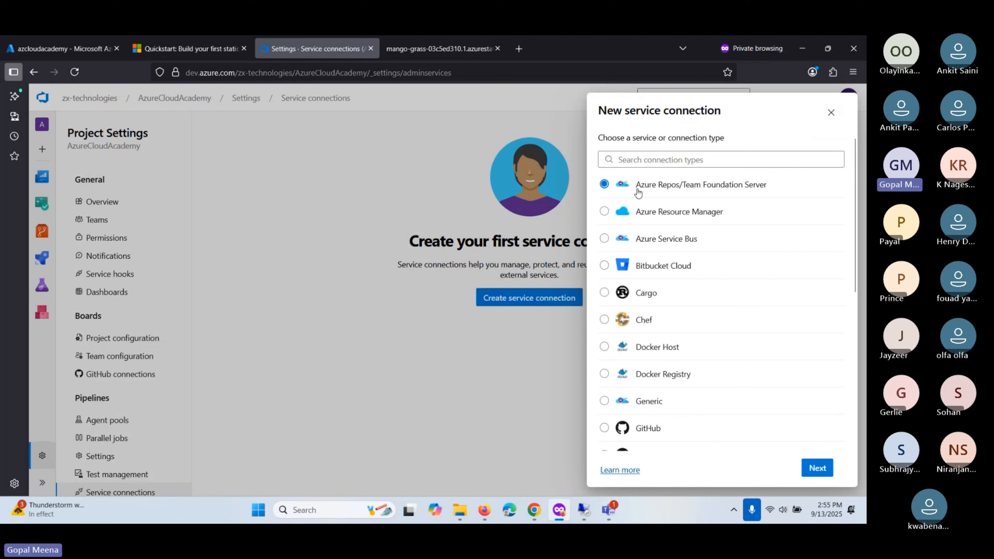
{"action": "scroll", "coordinate": [644, 321], "scroll_direction": "down", "scroll_amount": 12}
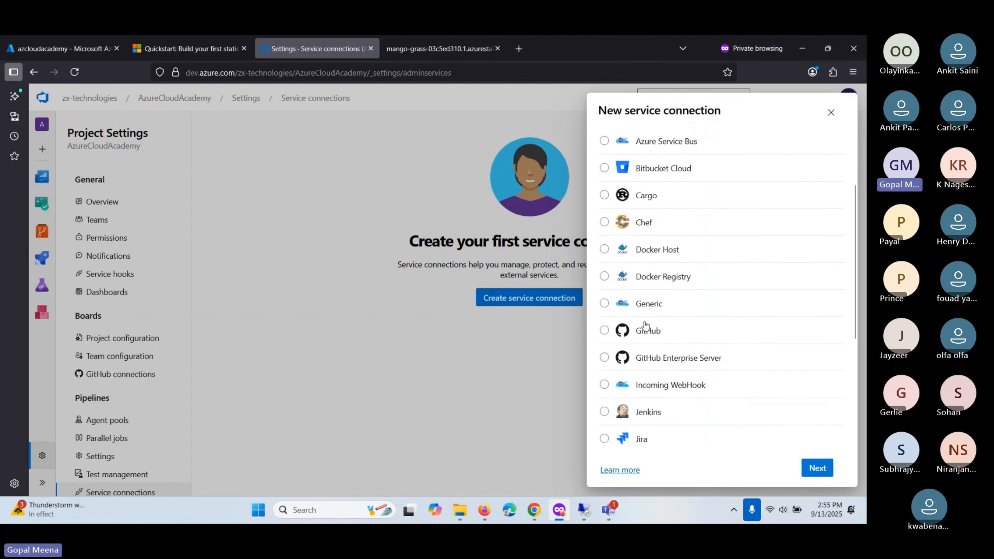
{"action": "scroll", "coordinate": [645, 324], "scroll_direction": "up", "scroll_amount": 12}
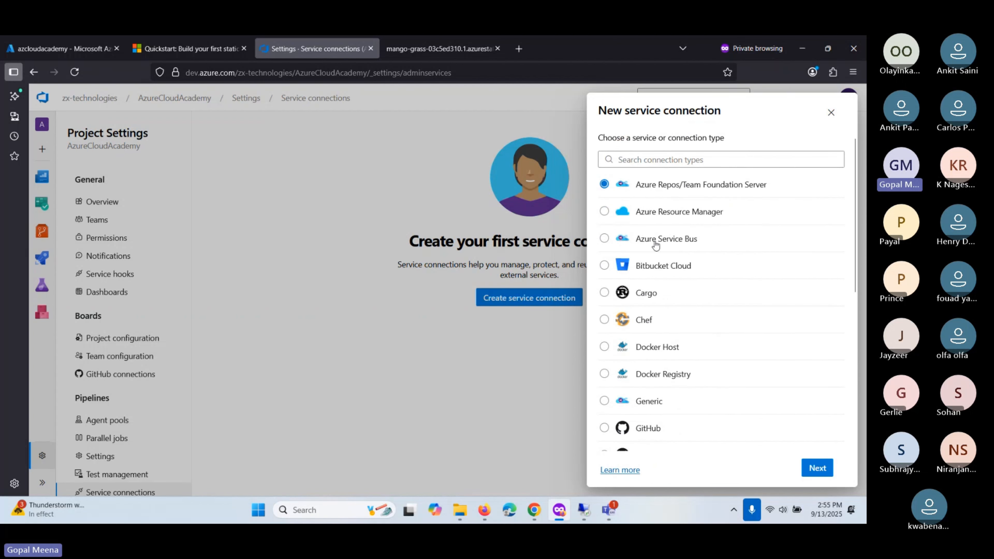
{"action": "scroll", "coordinate": [648, 266], "scroll_direction": "down", "scroll_amount": 5}
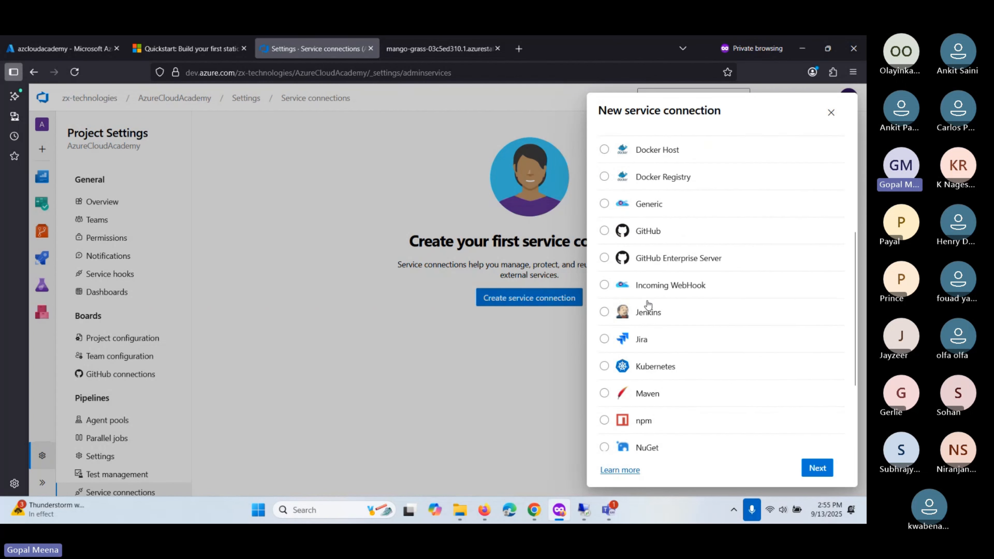
{"action": "scroll", "coordinate": [646, 313], "scroll_direction": "down", "scroll_amount": 4}
{"action": "scroll", "coordinate": [659, 392], "scroll_direction": "up", "scroll_amount": 10}
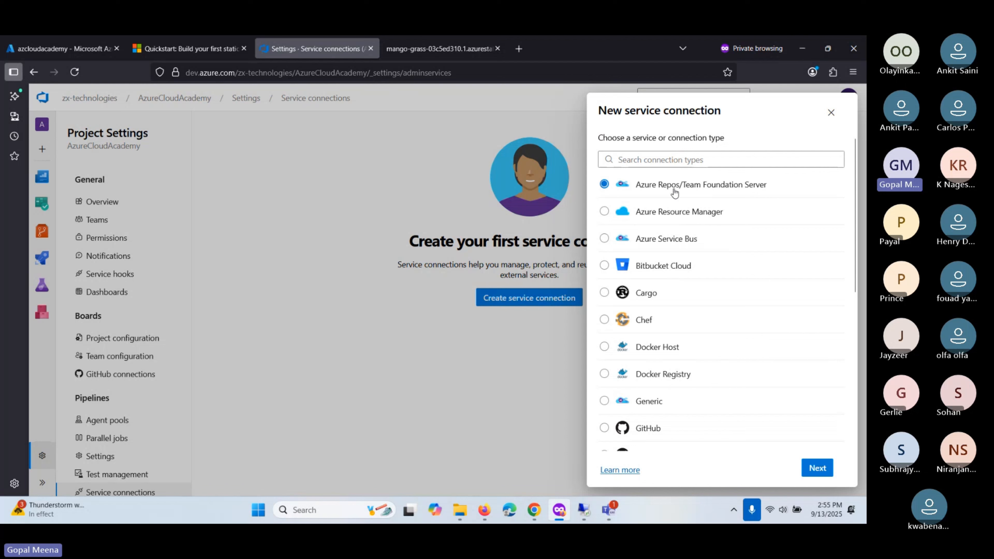
{"action": "left_click", "coordinate": [661, 215]}
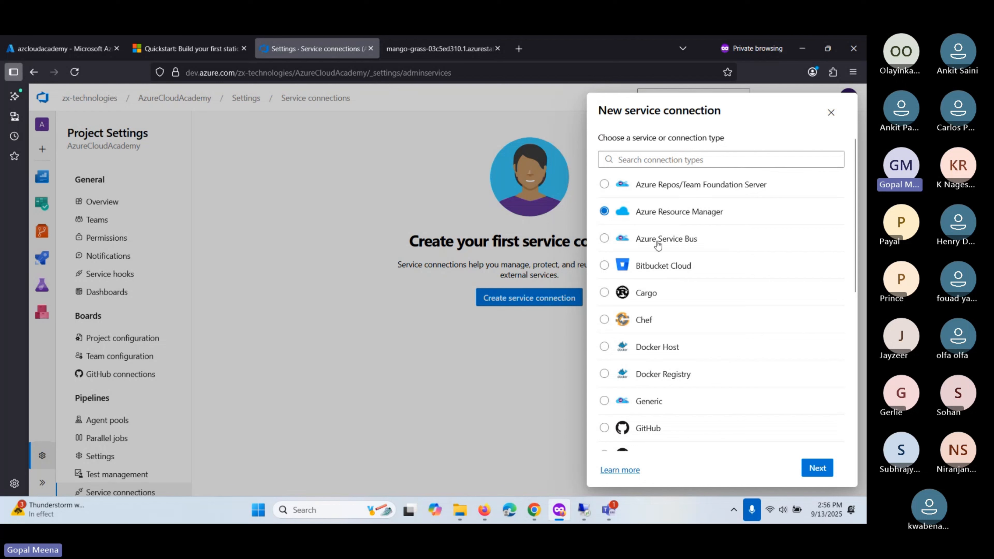
{"action": "scroll", "coordinate": [657, 246], "scroll_direction": "down", "scroll_amount": 2}
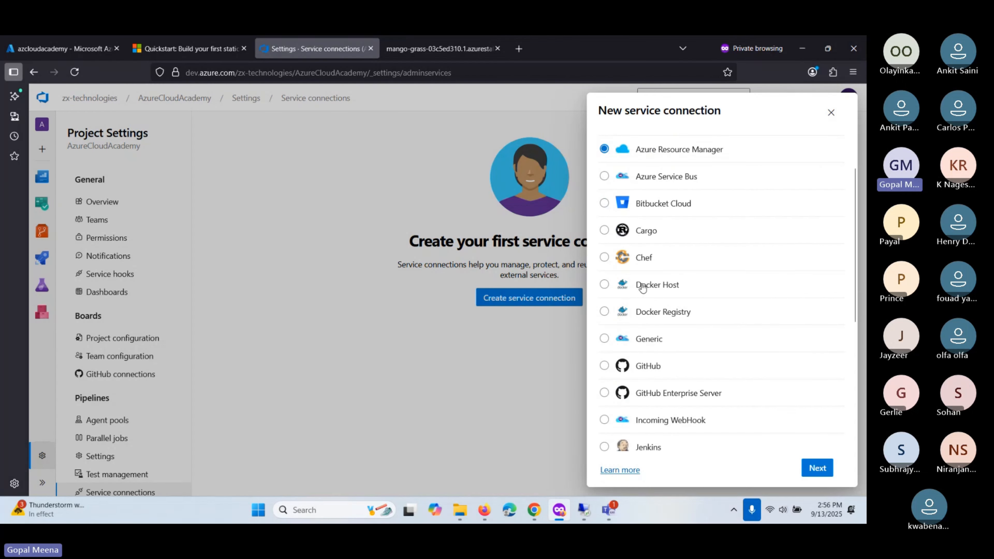
{"action": "scroll", "coordinate": [658, 212], "scroll_direction": "up", "scroll_amount": 2}
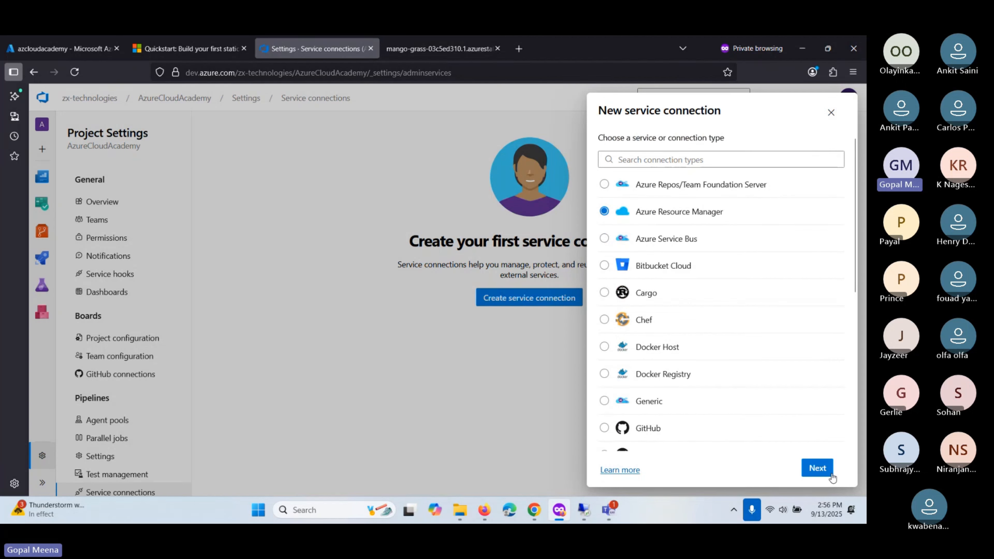
{"action": "left_click", "coordinate": [818, 468]}
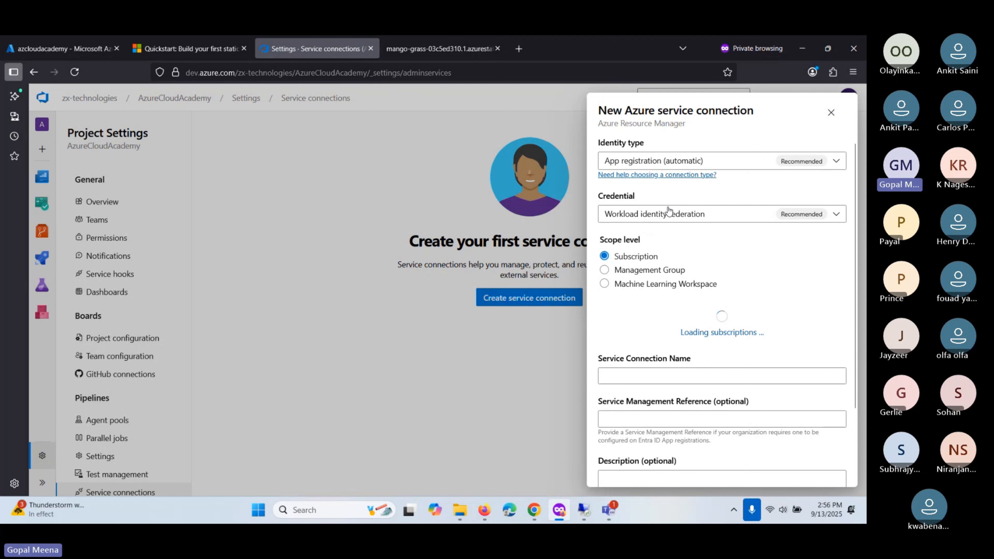
- Inspect the identity type choices, dismiss the Microsoft sign-in popup, and switch to the Azure portal
{"action": "left_click", "coordinate": [822, 161]}
{"action": "left_click", "coordinate": [740, 184]}
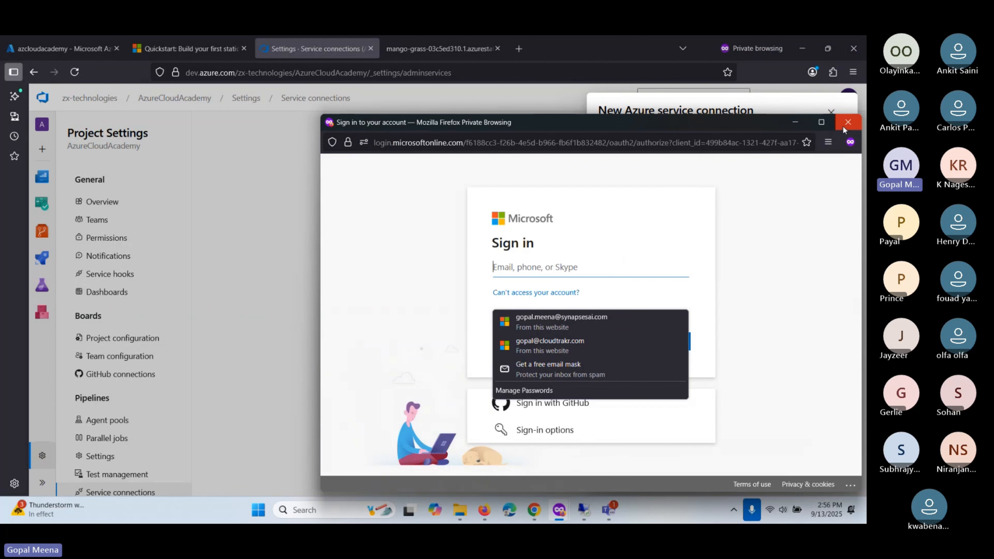
{"action": "left_click", "coordinate": [846, 123]}
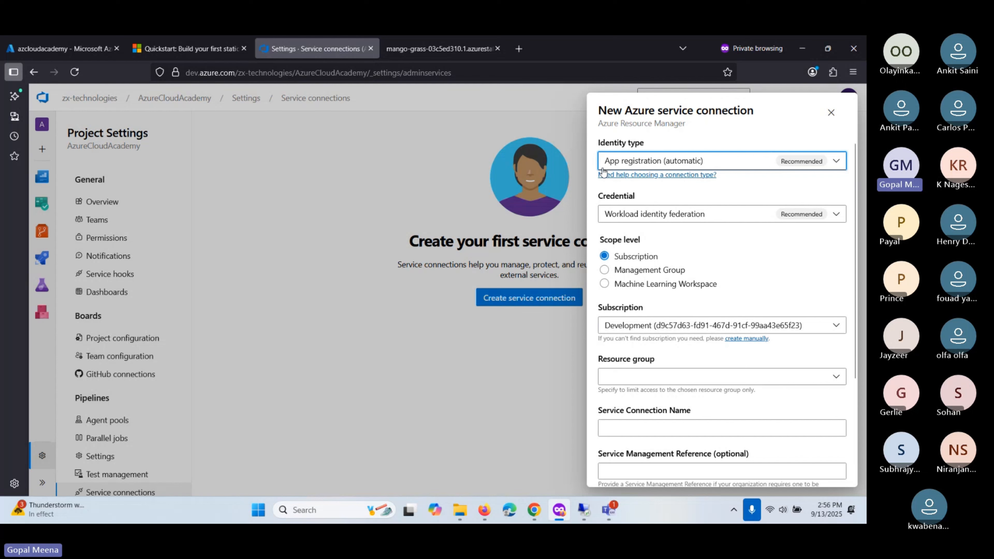
{"action": "left_click", "coordinate": [69, 48]}
- Search the portal for 'entra' and open Microsoft Entra ID
{"action": "left_click", "coordinate": [308, 95]}
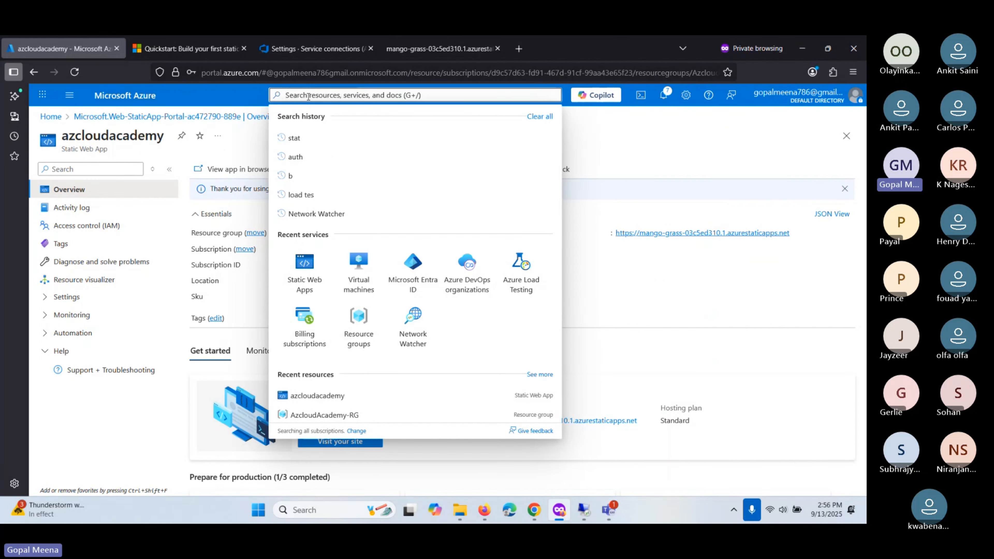
{"action": "type", "text": "app"}
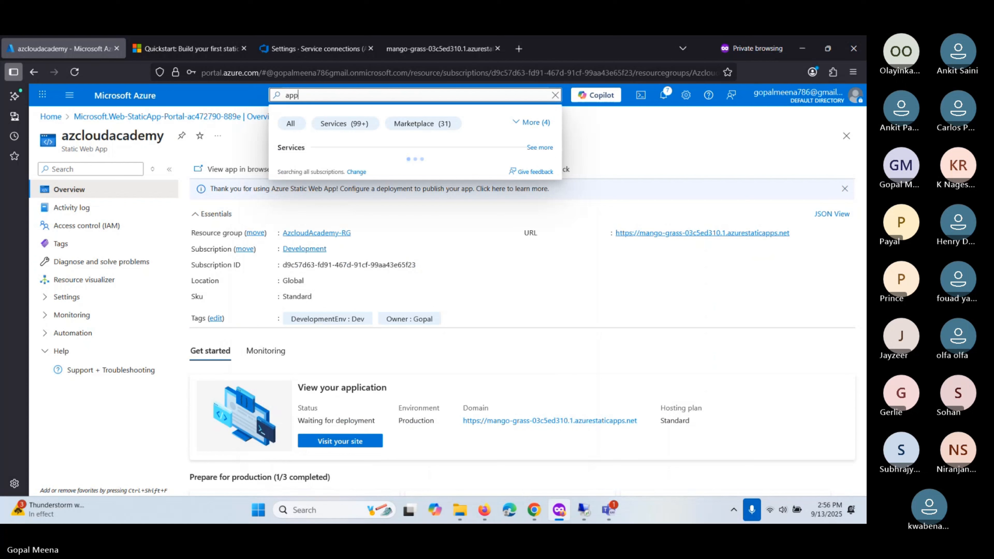
{"action": "type", "text": " auth"}
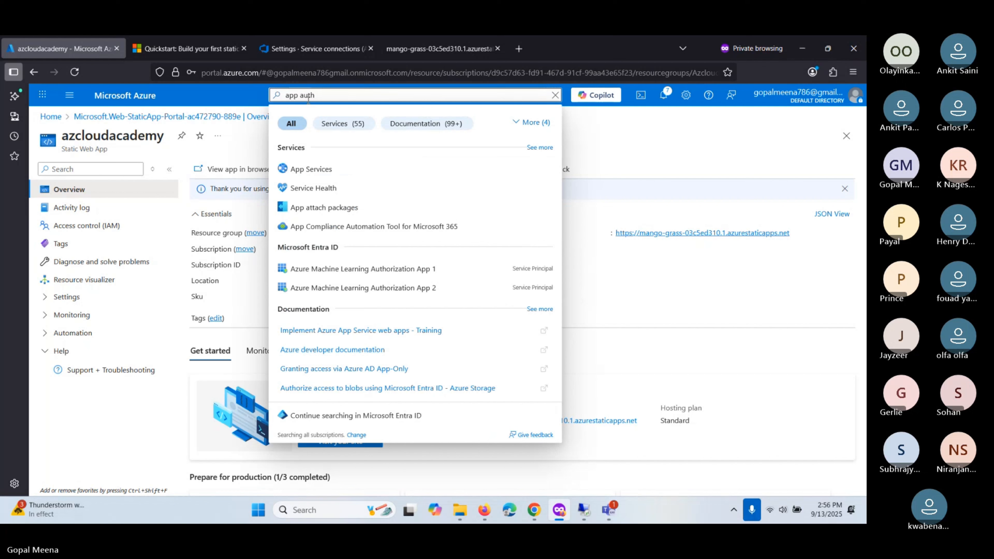
{"action": "triple_click", "coordinate": [315, 96]}
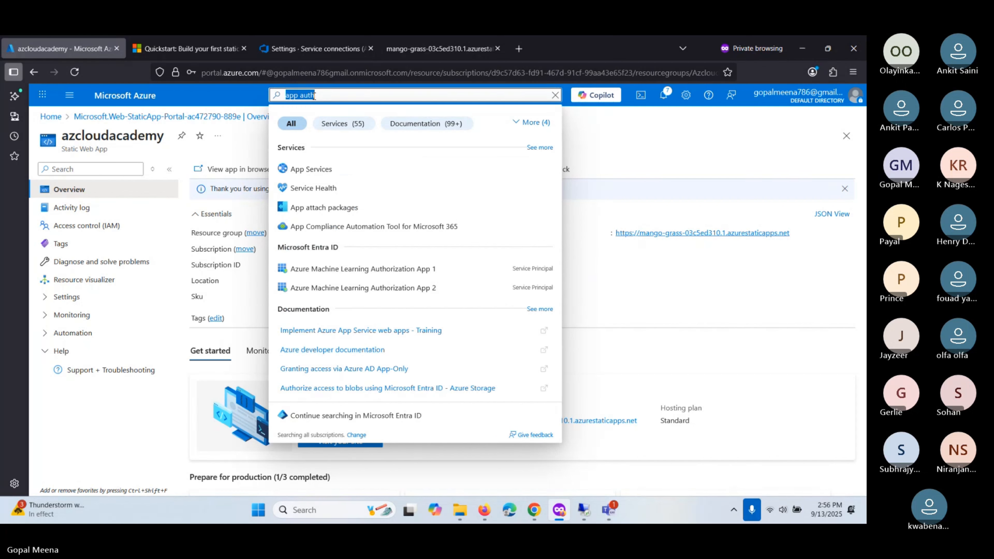
{"action": "type", "text": "e"}
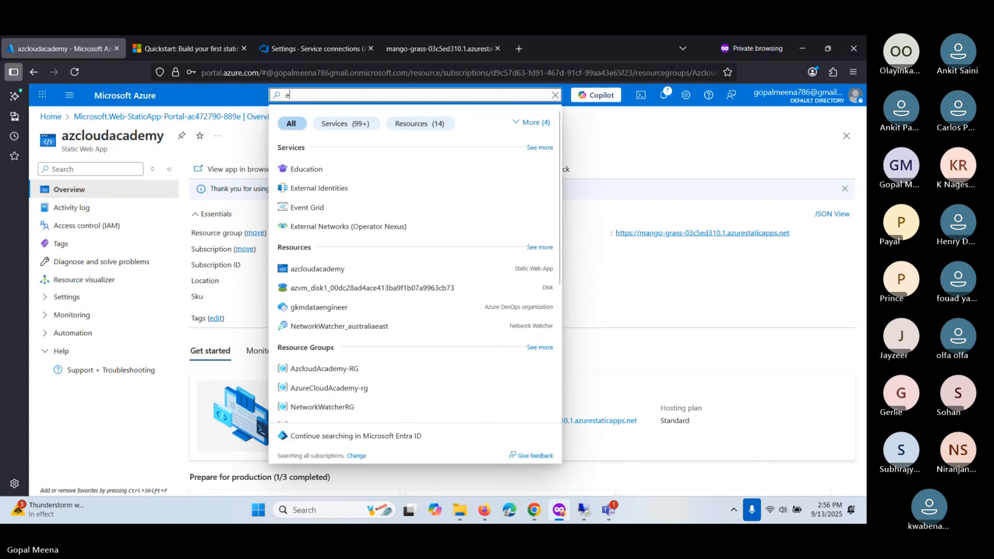
{"action": "type", "text": "ntra"}
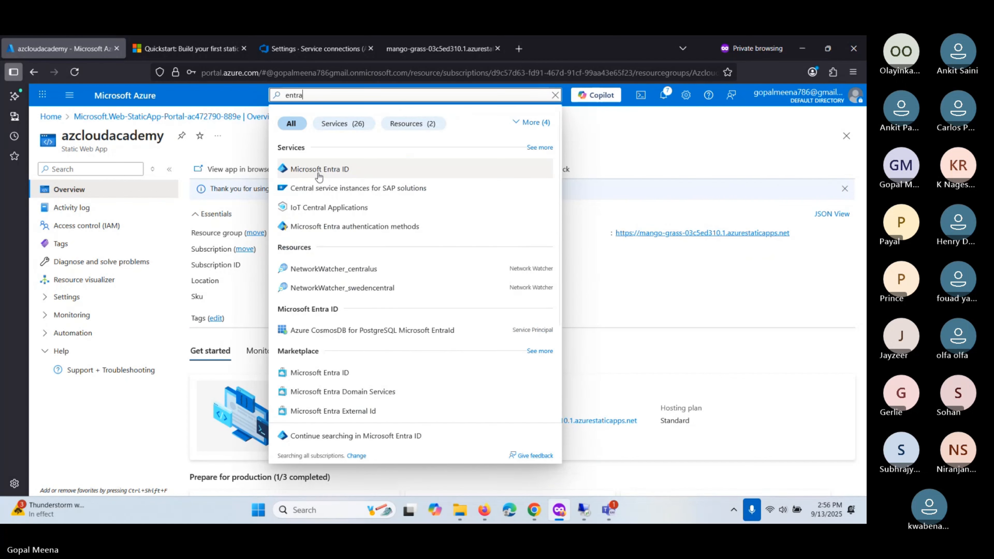
{"action": "left_click", "coordinate": [319, 172]}
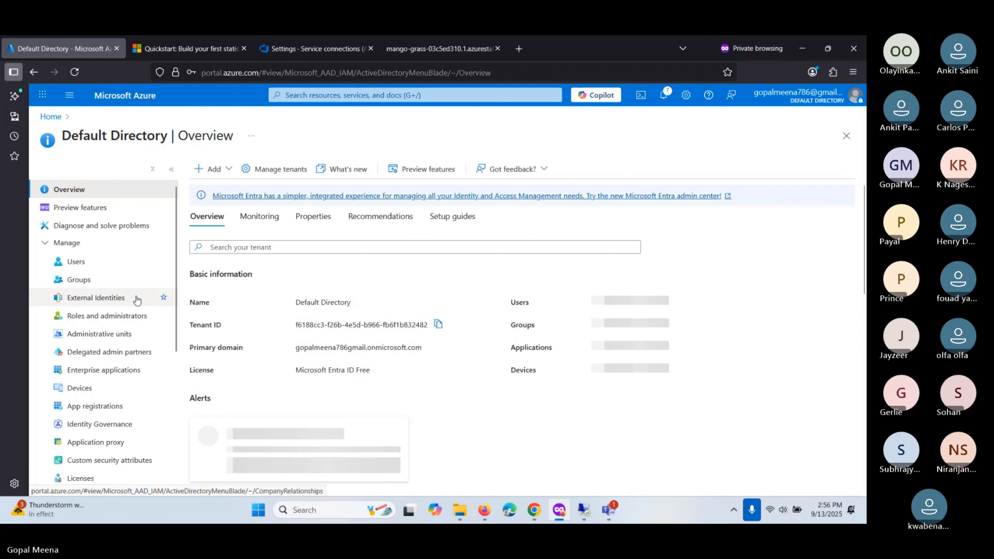
{"action": "scroll", "coordinate": [129, 319], "scroll_direction": "down", "scroll_amount": 2}
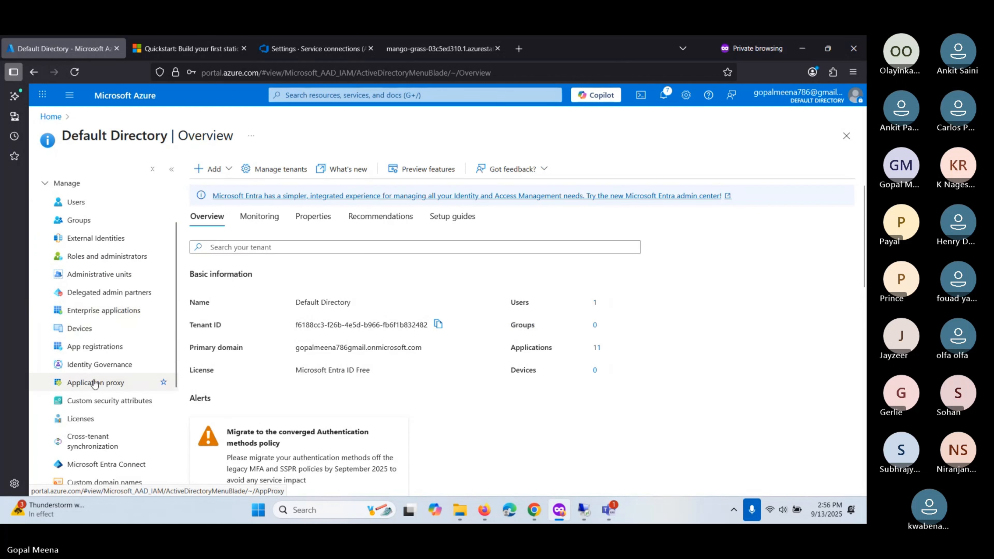
{"action": "scroll", "coordinate": [88, 313], "scroll_direction": "up", "scroll_amount": 2}
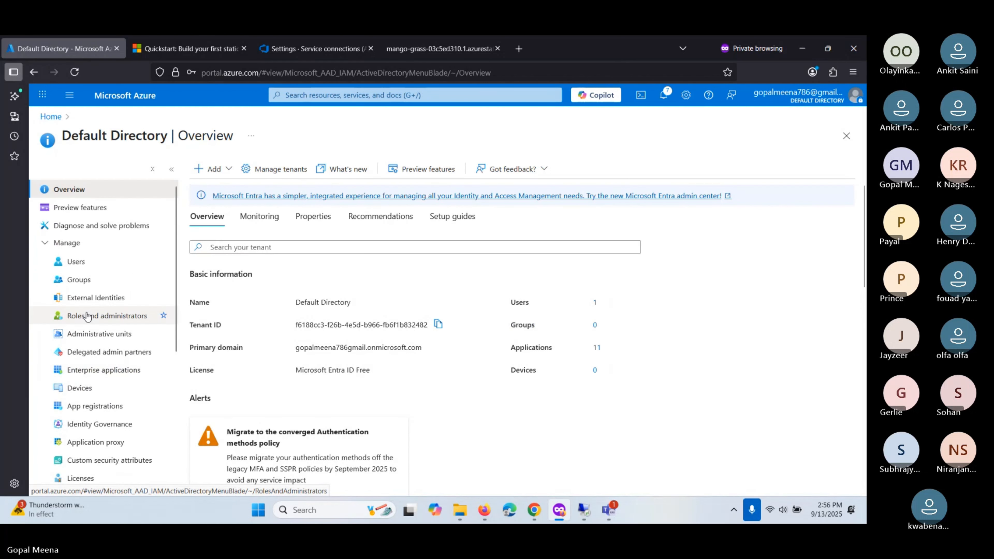
{"action": "scroll", "coordinate": [88, 317], "scroll_direction": "down", "scroll_amount": 2}
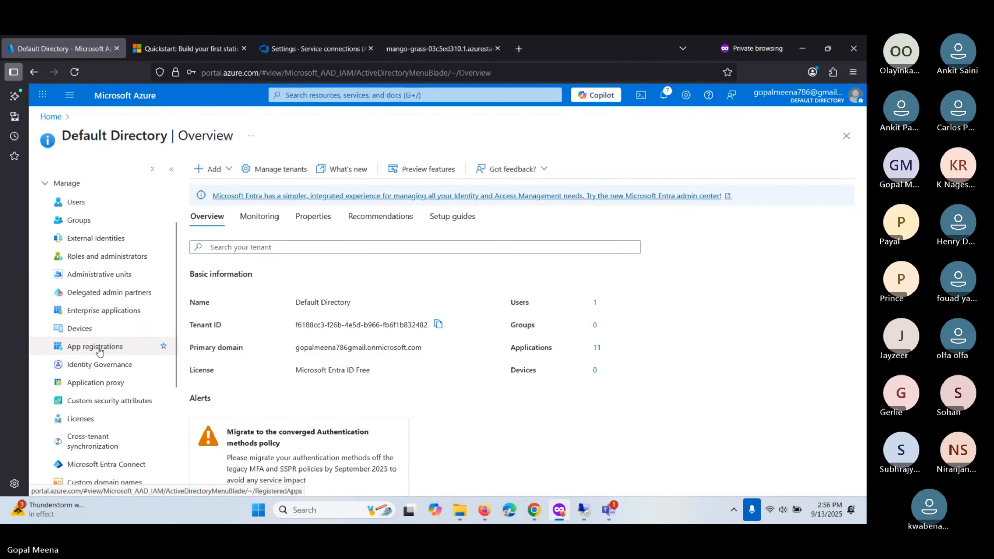
{"action": "scroll", "coordinate": [96, 349], "scroll_direction": "up", "scroll_amount": 2}
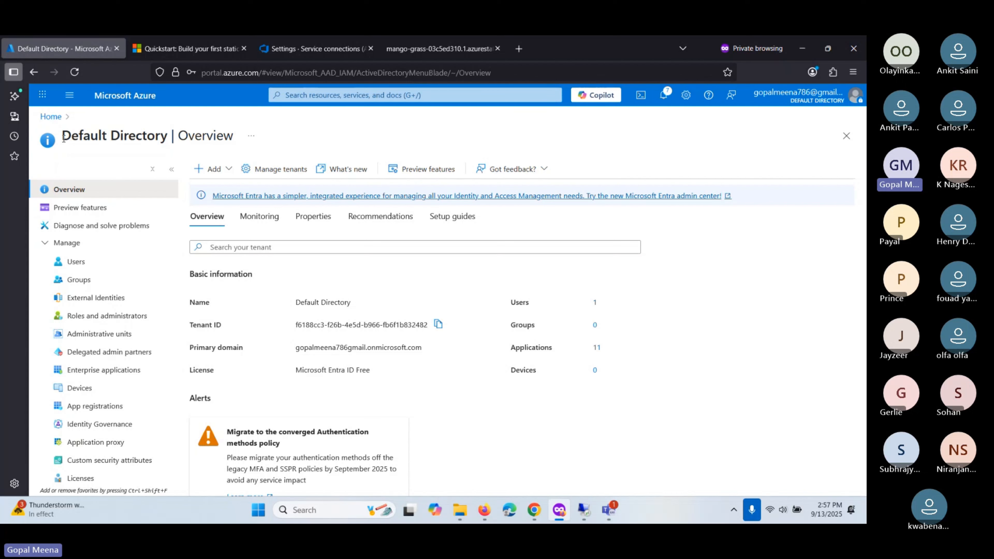
- Reopen Microsoft Entra ID from recent services to review the Default Directory overview
{"action": "left_click", "coordinate": [305, 94]}
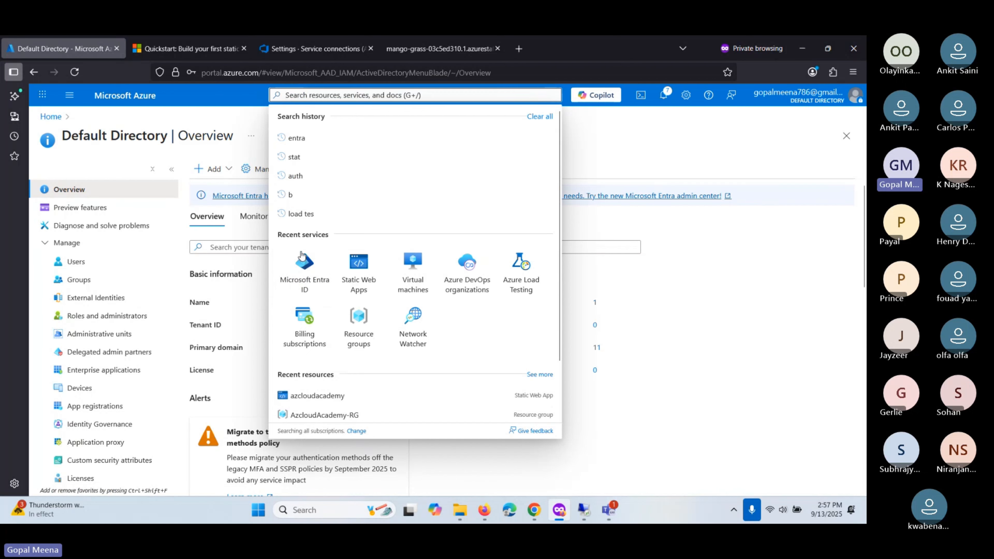
{"action": "left_click", "coordinate": [304, 266]}
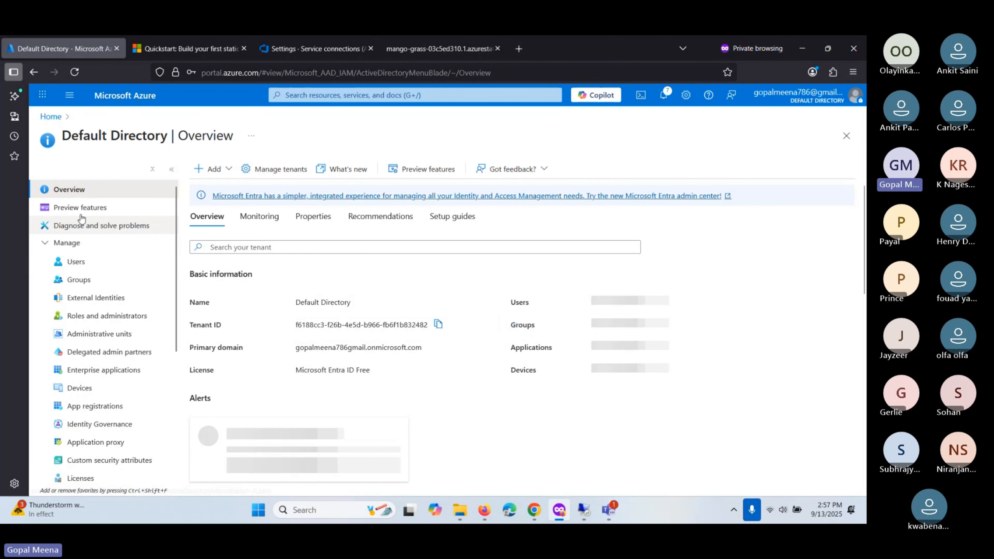
{"action": "scroll", "coordinate": [47, 211], "scroll_direction": "down", "scroll_amount": 3}
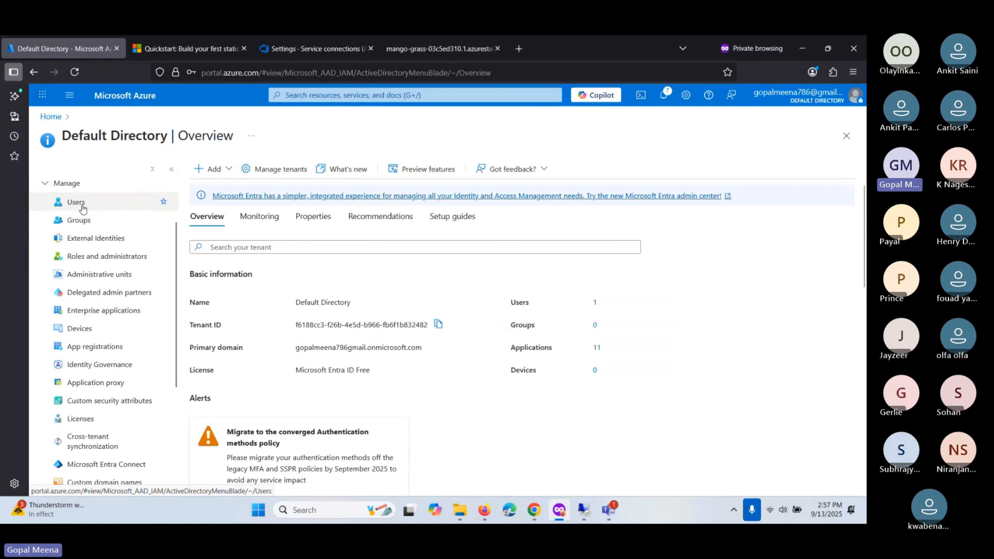
{"action": "scroll", "coordinate": [82, 235], "scroll_direction": "up", "scroll_amount": 3}
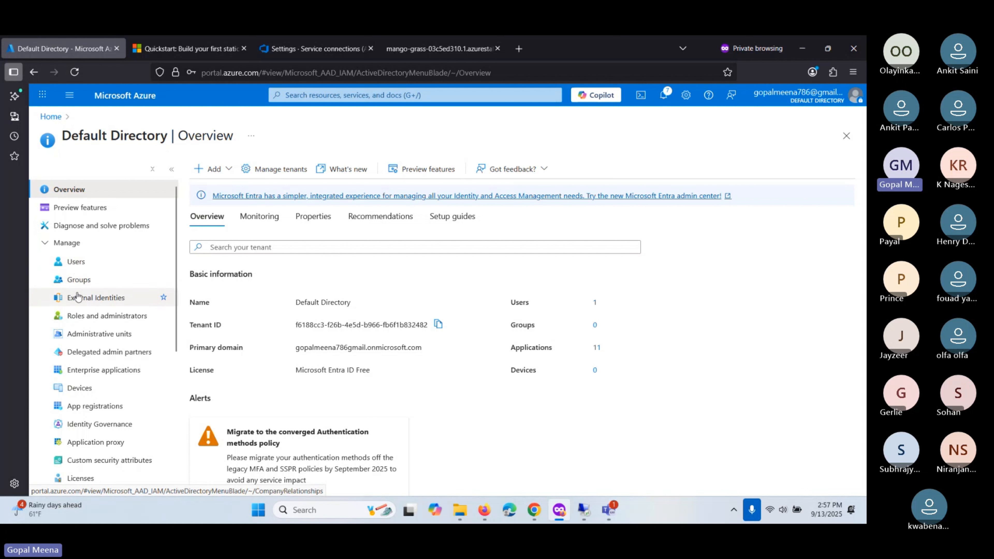
{"action": "scroll", "coordinate": [78, 297], "scroll_direction": "down", "scroll_amount": 5}
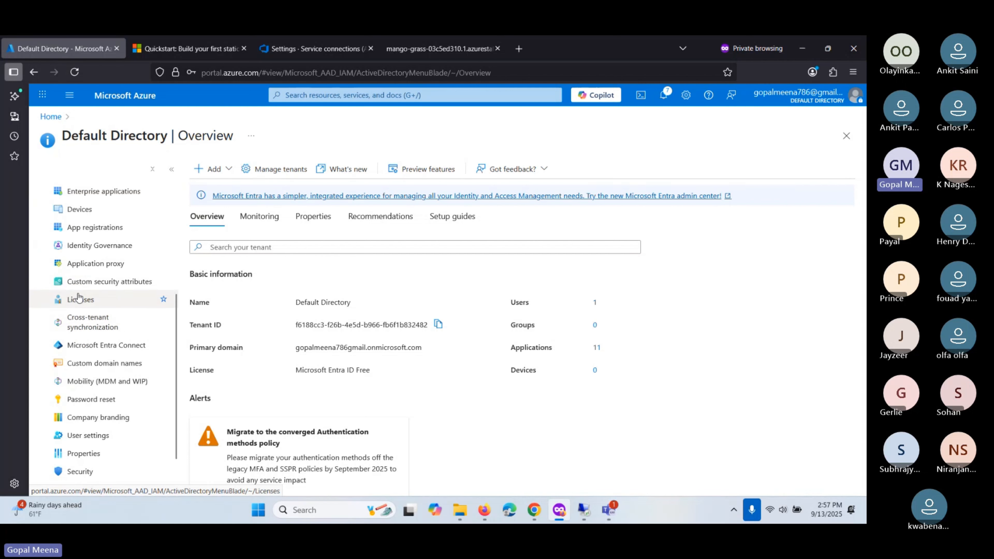
- Open App registrations to list az-sp-jan26, Dev-SP and devops-sp, all with expired secrets
{"action": "left_click", "coordinate": [80, 231]}
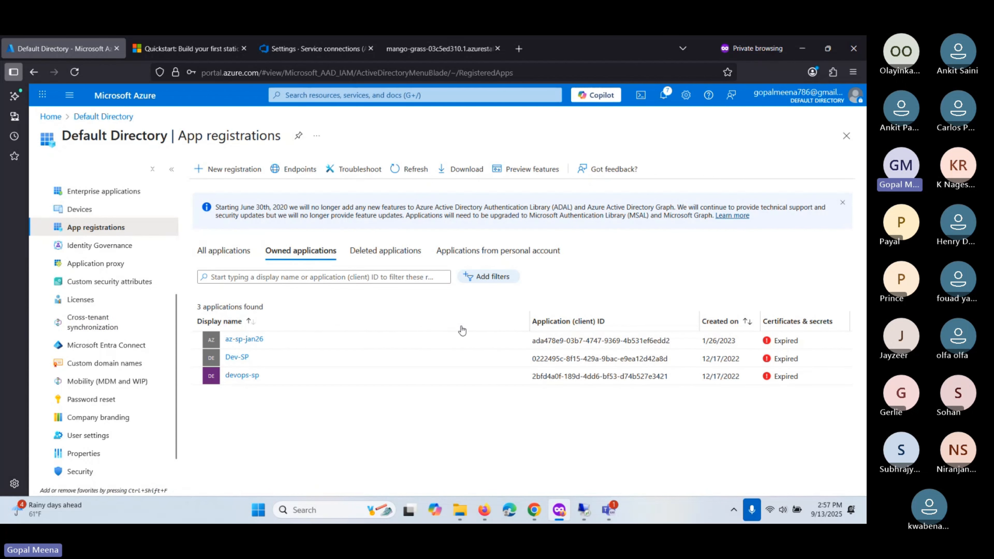
- Choose App registration (automatic) identity with Workload identity federation credentials, then load the resource groups
{"action": "mouse_move", "coordinate": [273, 46]}
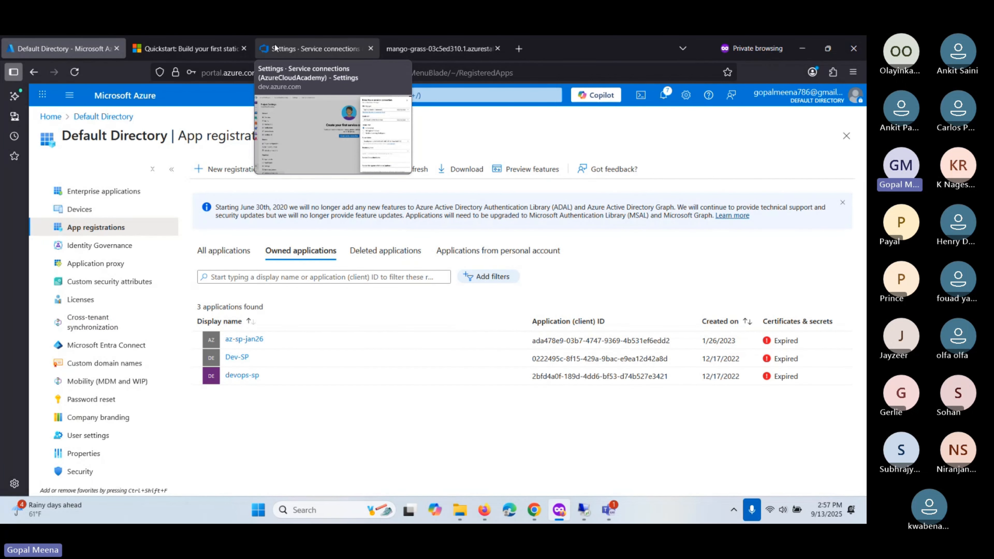
{"action": "left_click", "coordinate": [275, 47]}
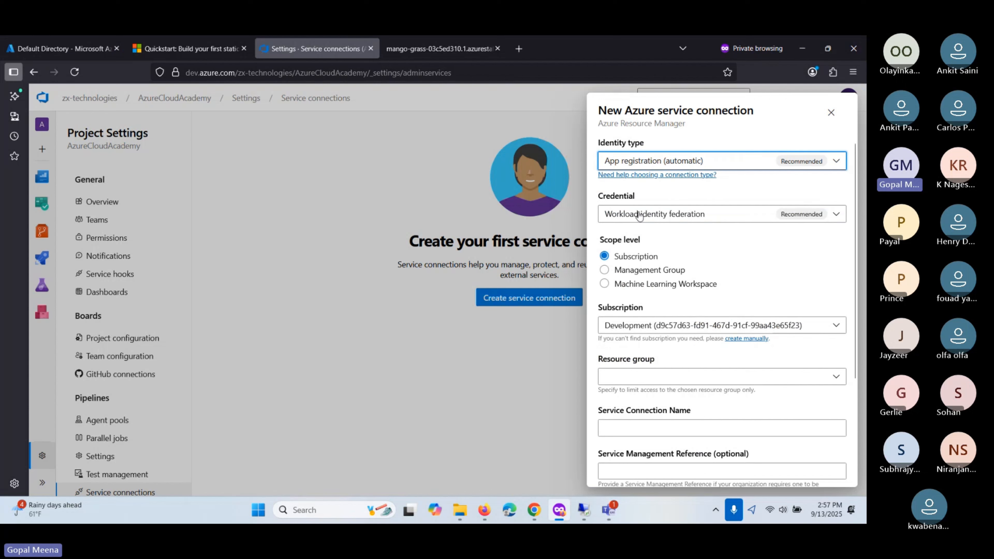
{"action": "left_click", "coordinate": [656, 166]}
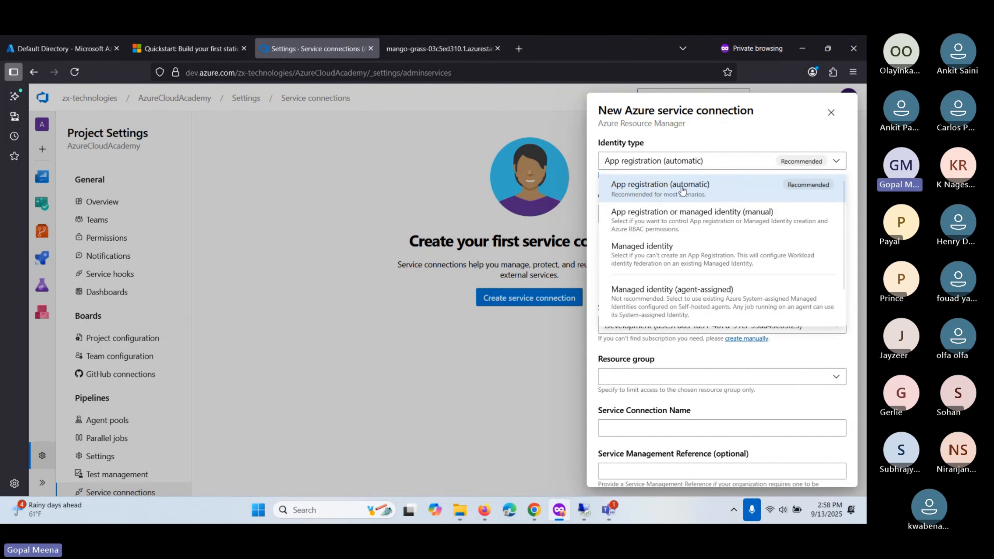
{"action": "left_click", "coordinate": [723, 191]}
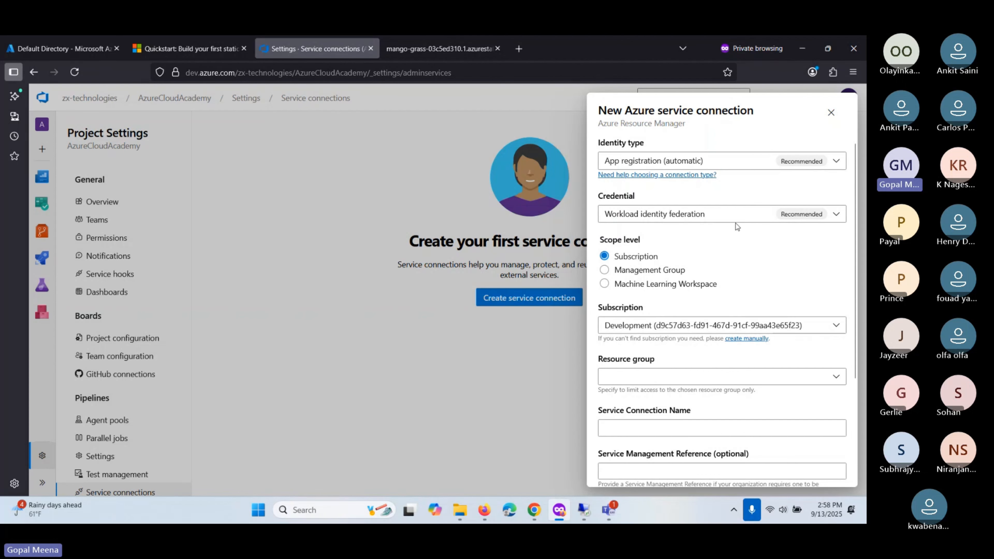
{"action": "scroll", "coordinate": [743, 196], "scroll_direction": "down", "scroll_amount": 2}
{"action": "scroll", "coordinate": [717, 185], "scroll_direction": "up", "scroll_amount": 2}
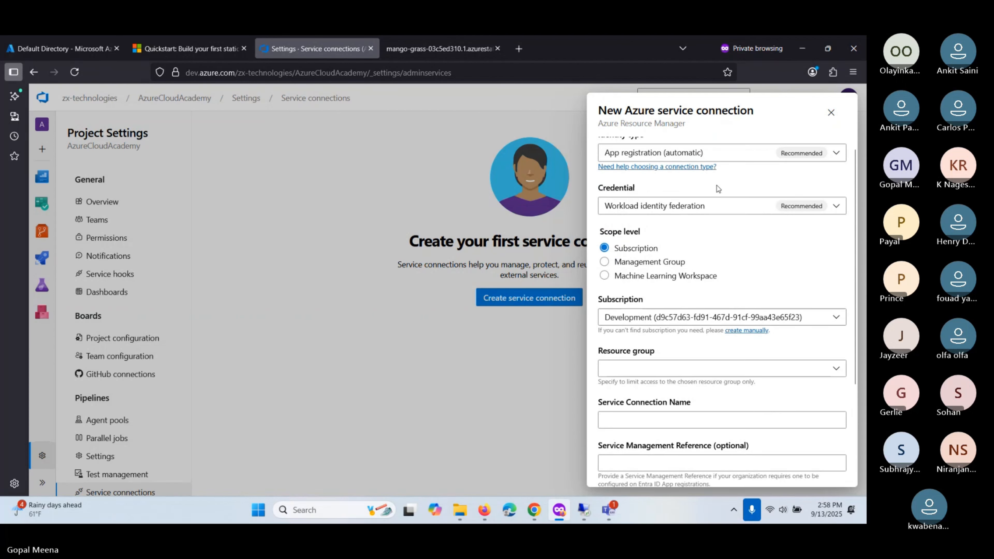
{"action": "left_click", "coordinate": [714, 220]}
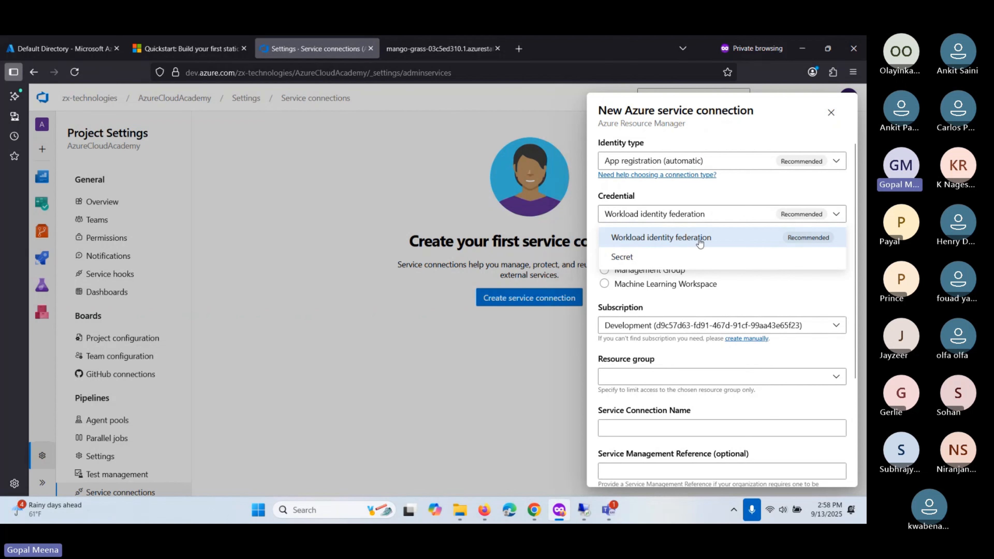
{"action": "left_click", "coordinate": [737, 220]}
{"action": "scroll", "coordinate": [736, 217], "scroll_direction": "down", "scroll_amount": 2}
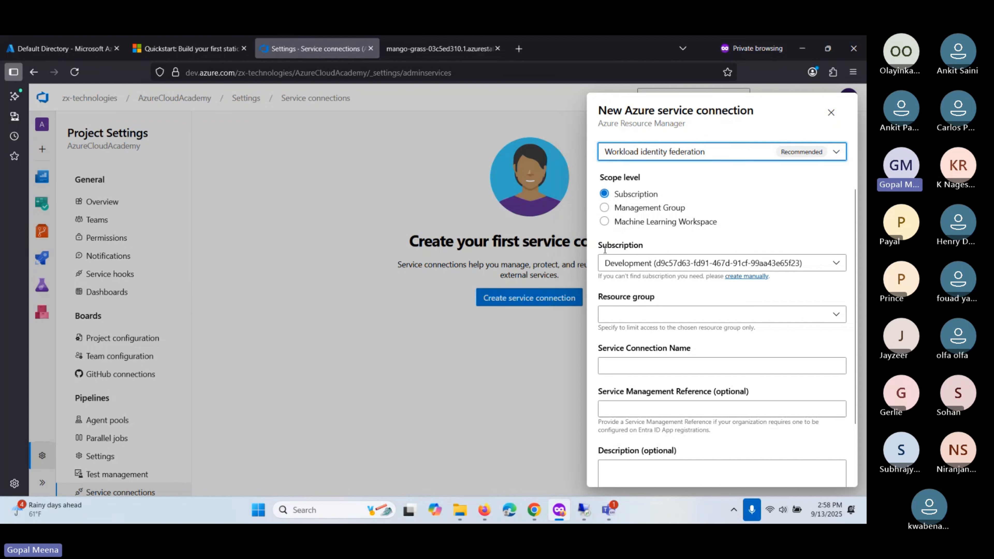
{"action": "scroll", "coordinate": [604, 250], "scroll_direction": "down", "scroll_amount": 2}
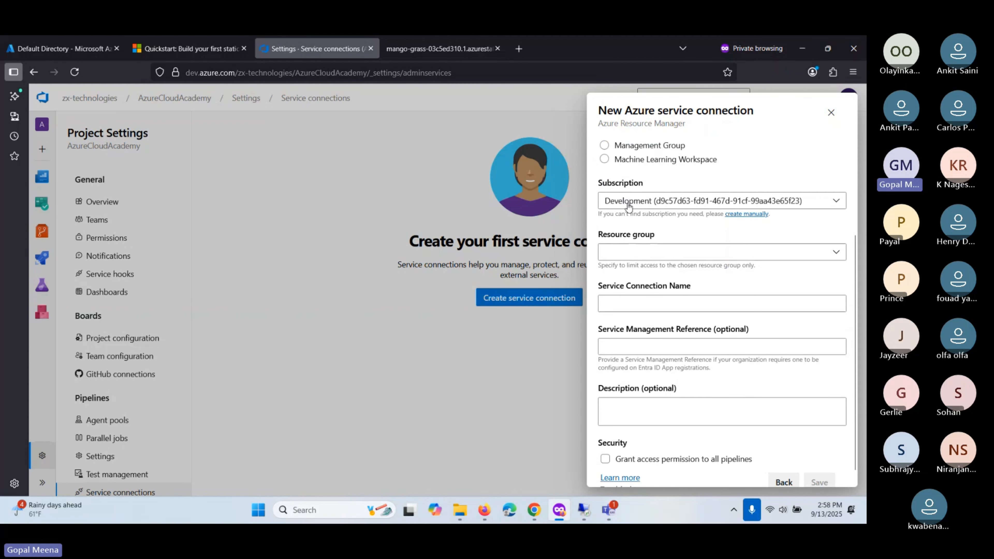
{"action": "left_click", "coordinate": [824, 253]}
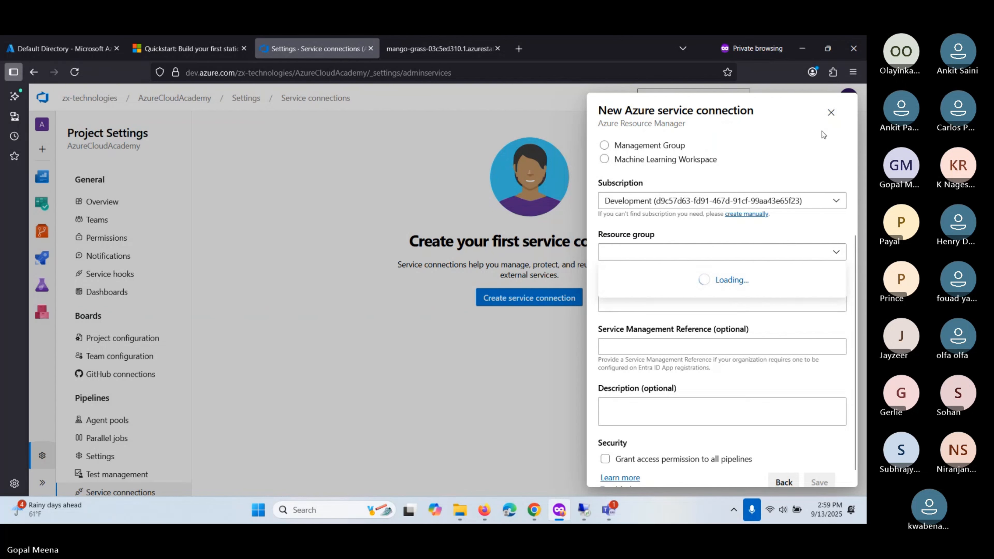
- Close the form, reload the page, and restart an Azure Resource Manager service connection
{"action": "left_click", "coordinate": [831, 113]}
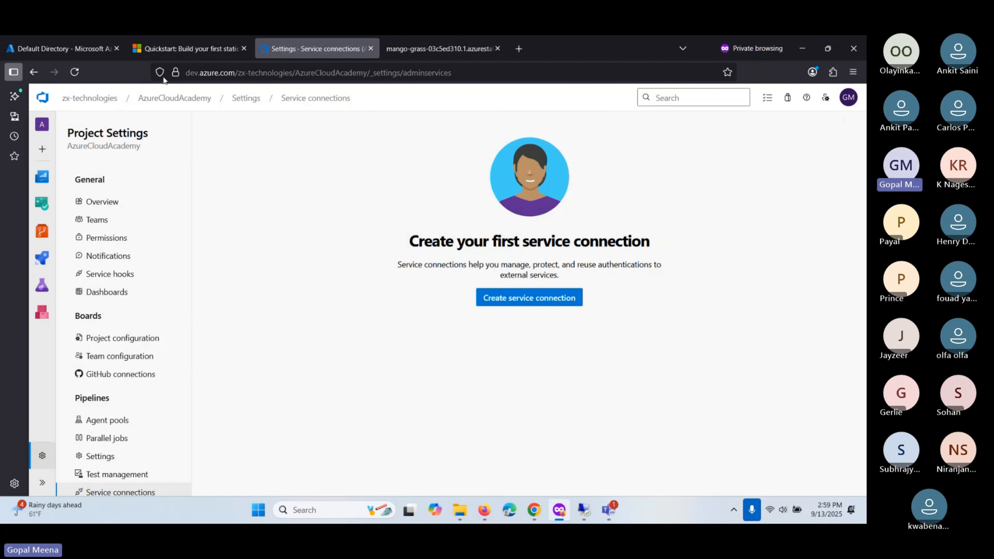
{"action": "left_click", "coordinate": [75, 72]}
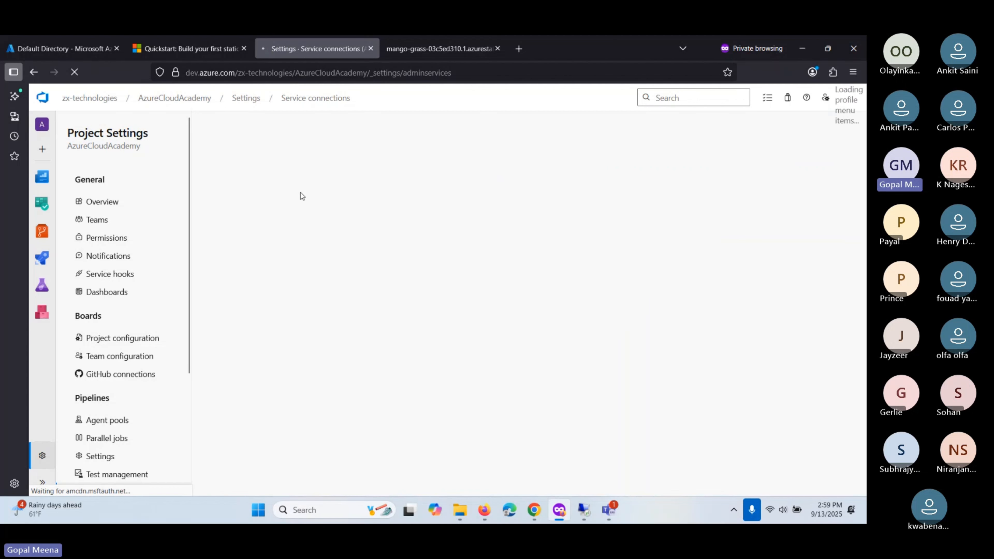
{"action": "left_click", "coordinate": [529, 298]}
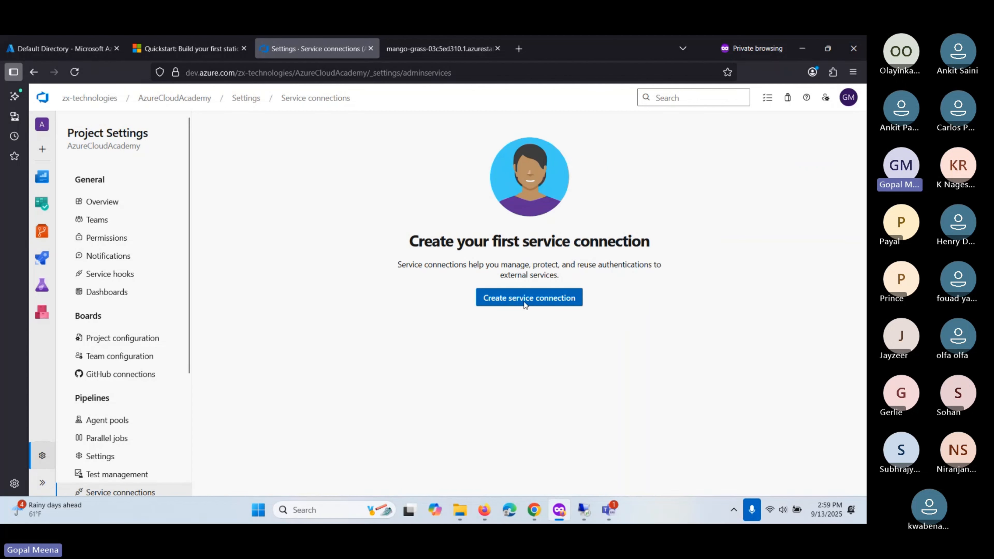
{"action": "left_click", "coordinate": [625, 215]}
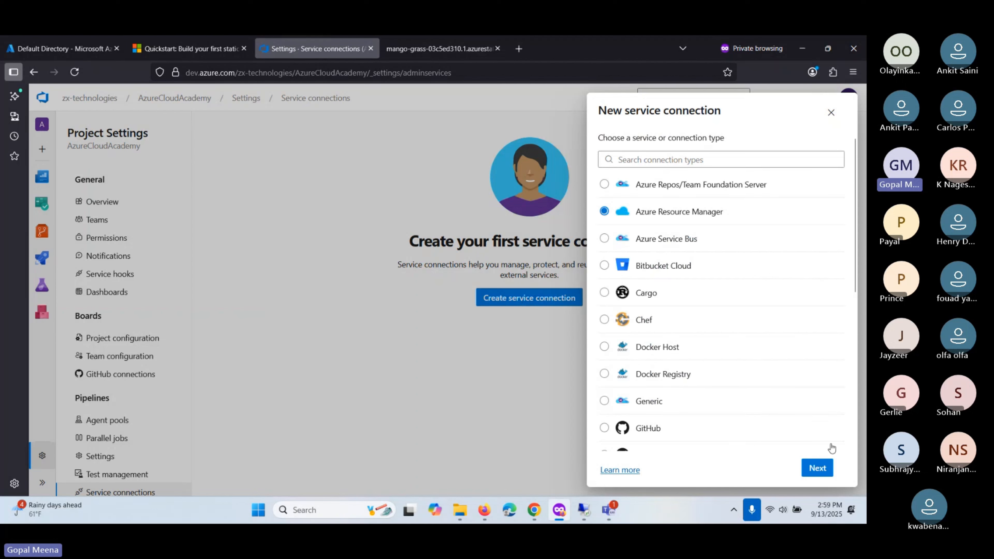
{"action": "left_click", "coordinate": [818, 469]}
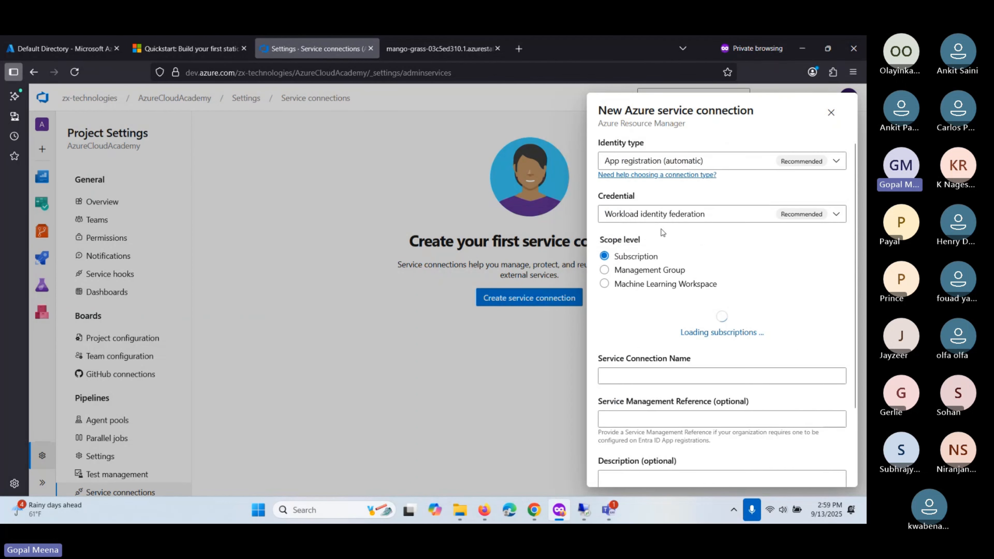
{"action": "scroll", "coordinate": [628, 276], "scroll_direction": "down", "scroll_amount": 2}
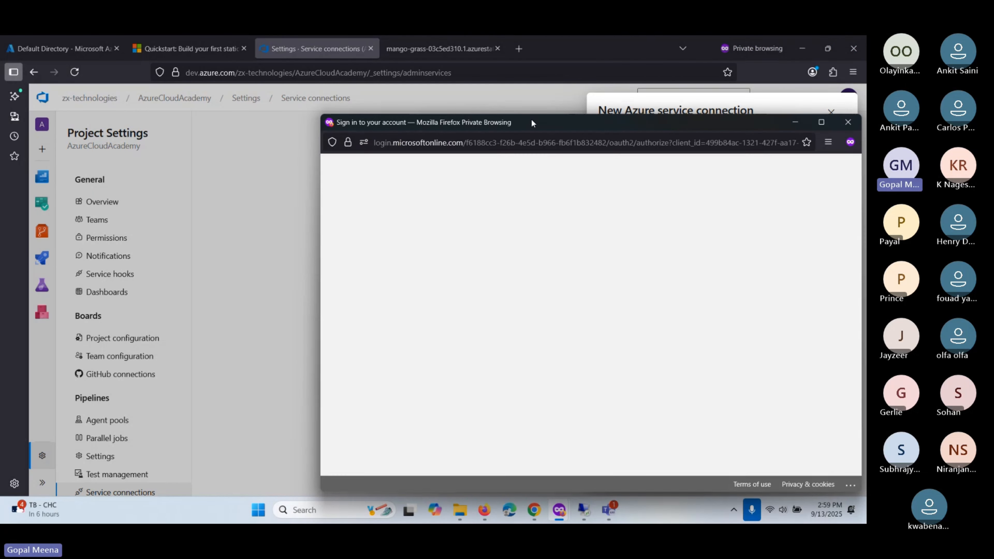
- Sign in with the account e-mail and PIN, then list the Development subscription's resource groups
{"action": "left_click_drag", "start_coordinate": [531, 119], "coordinate": [406, 108]}
{"action": "left_click", "coordinate": [404, 257]}
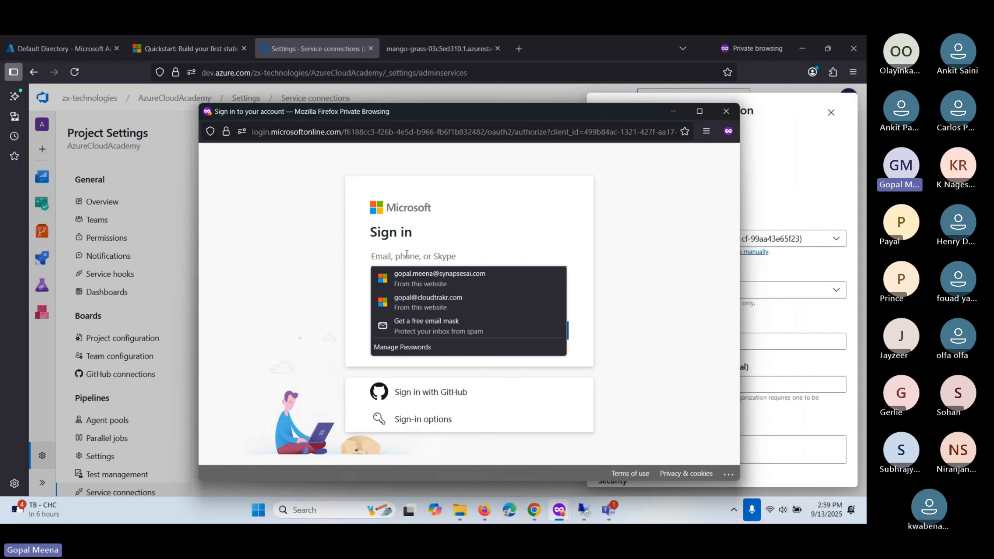
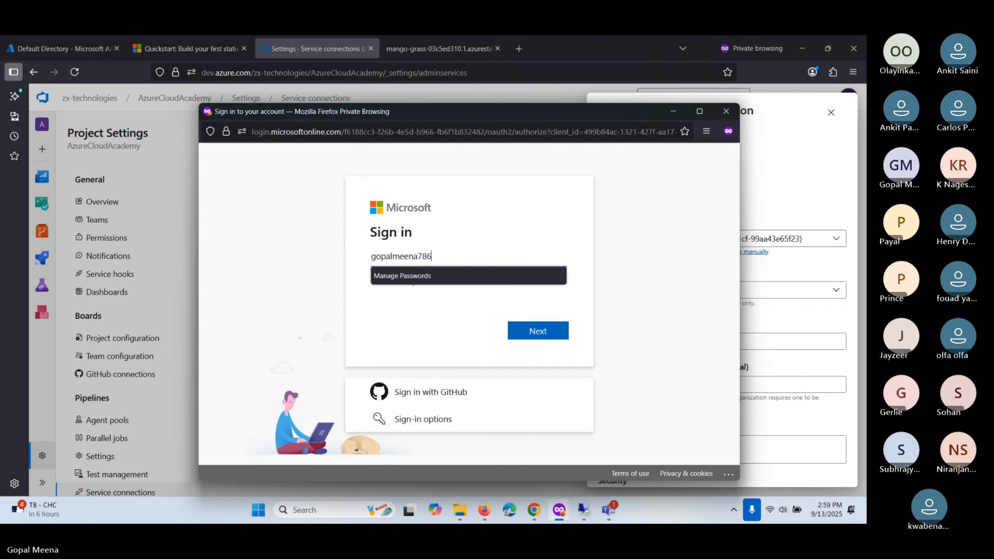
{"action": "left_click", "coordinate": [538, 331]}
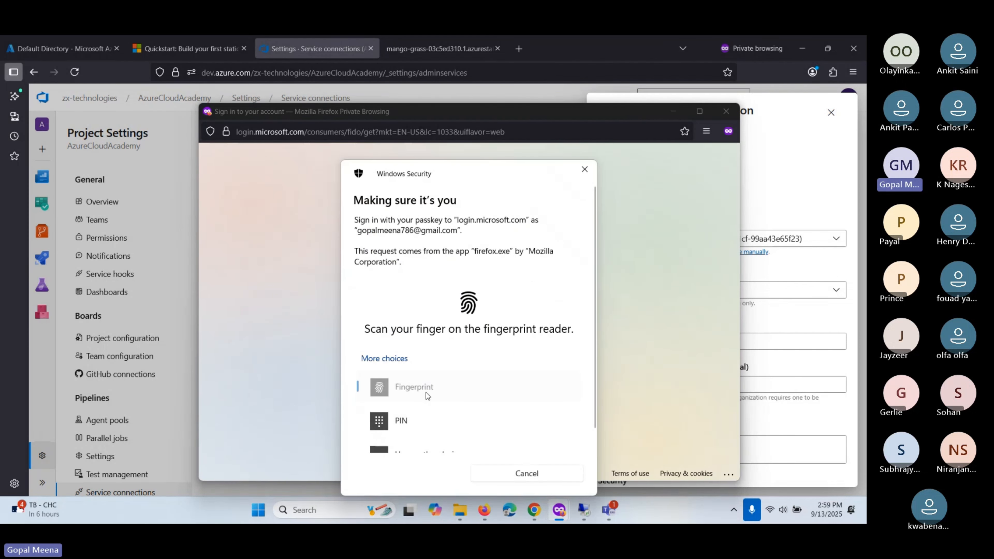
{"action": "left_click", "coordinate": [416, 413]}
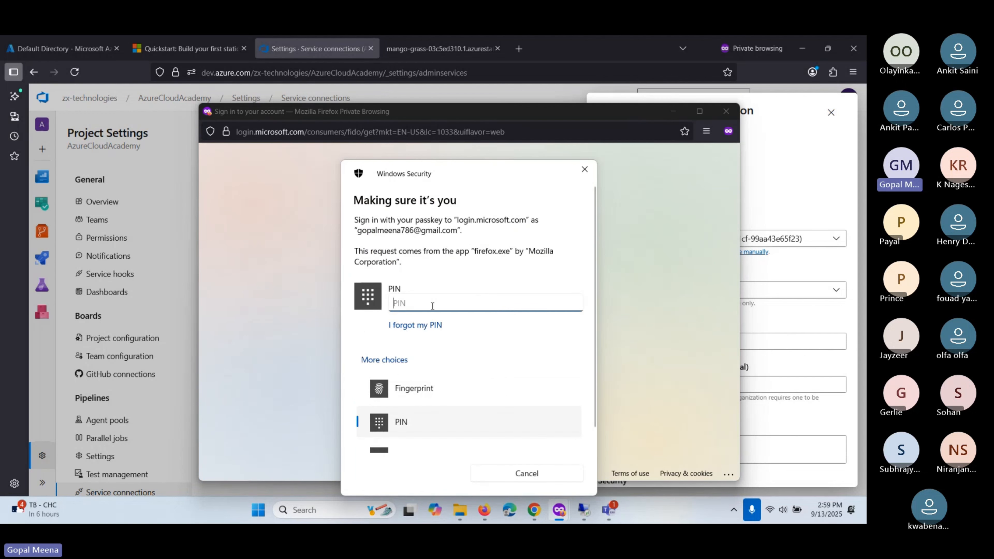
{"action": "type", "text": "****"}
{"action": "key", "text": "Return"}
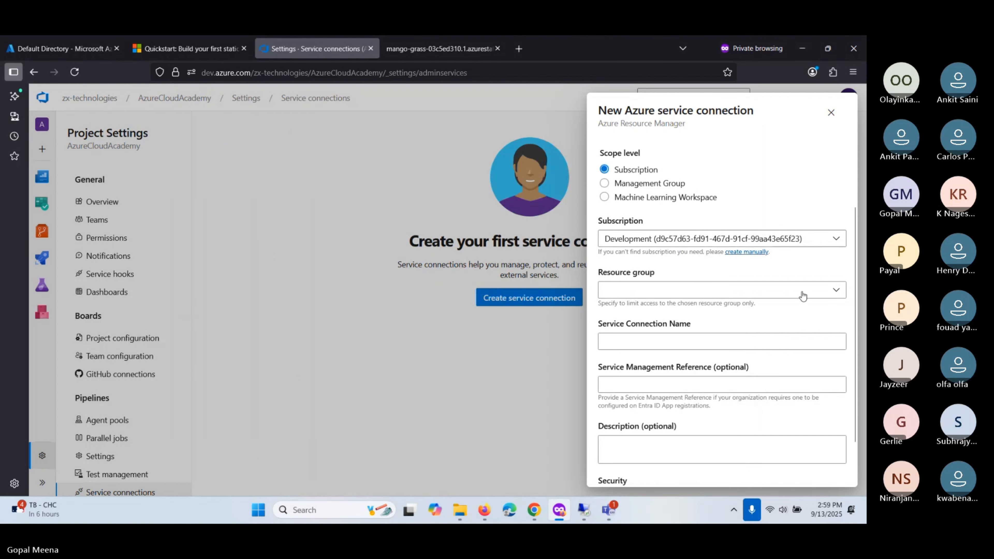
{"action": "left_click", "coordinate": [803, 297]}
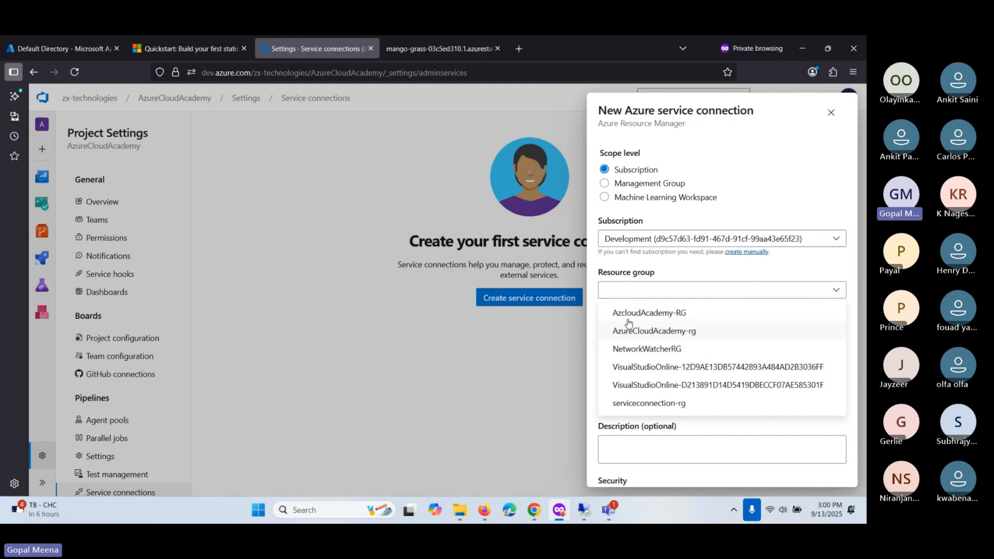
- Duplicate the Azure directory page into a second browser tab
{"action": "left_click", "coordinate": [49, 54]}
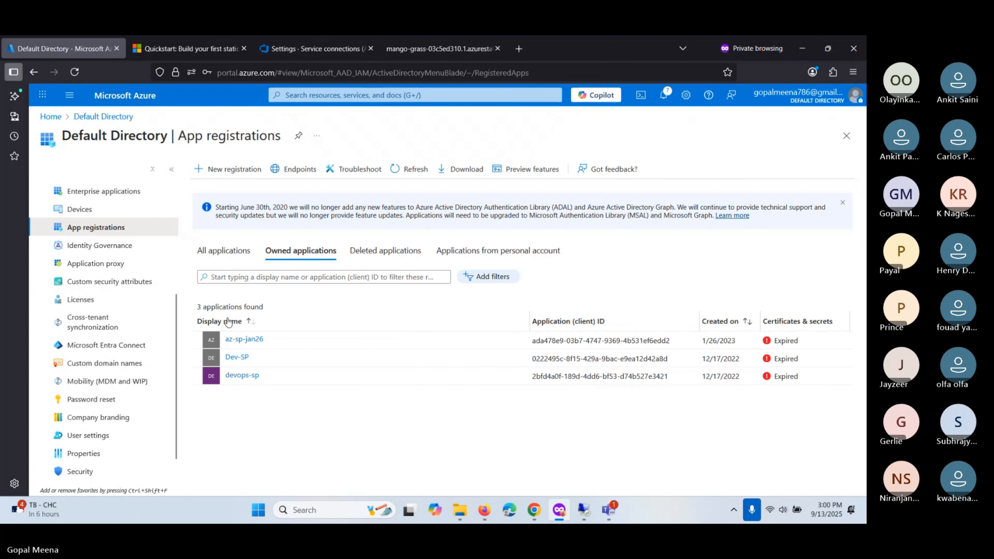
{"action": "right_click", "coordinate": [71, 45]}
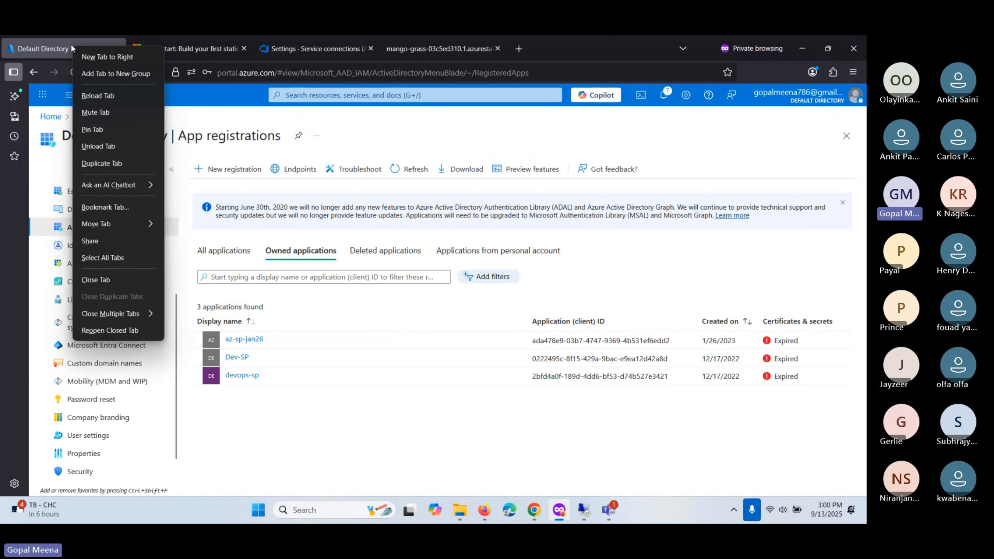
{"action": "left_click", "coordinate": [109, 168]}
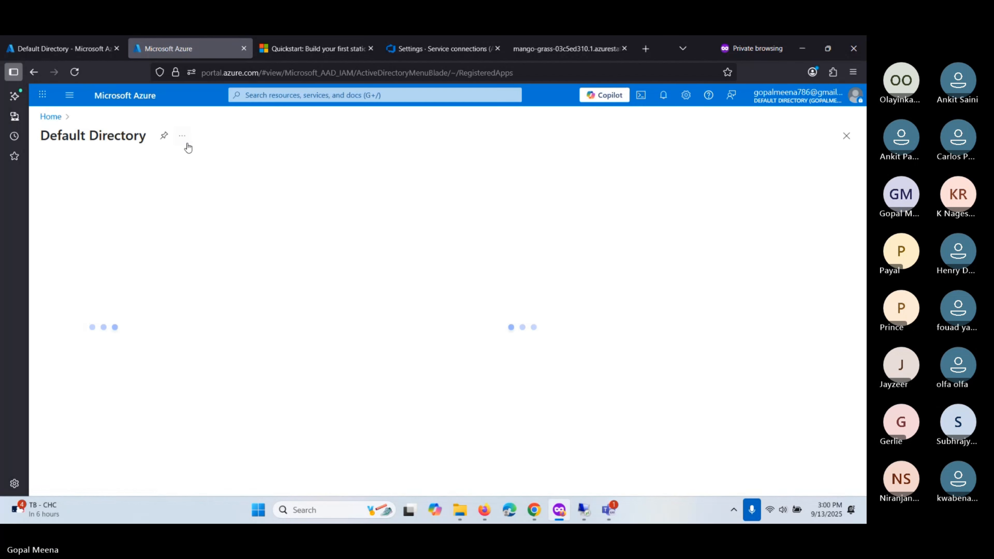
- Open the azcloudacademy static web app's AzcloudAcademy-RG resource group and copy its name
{"action": "left_click", "coordinate": [143, 100]}
{"action": "left_click", "coordinate": [350, 99]}
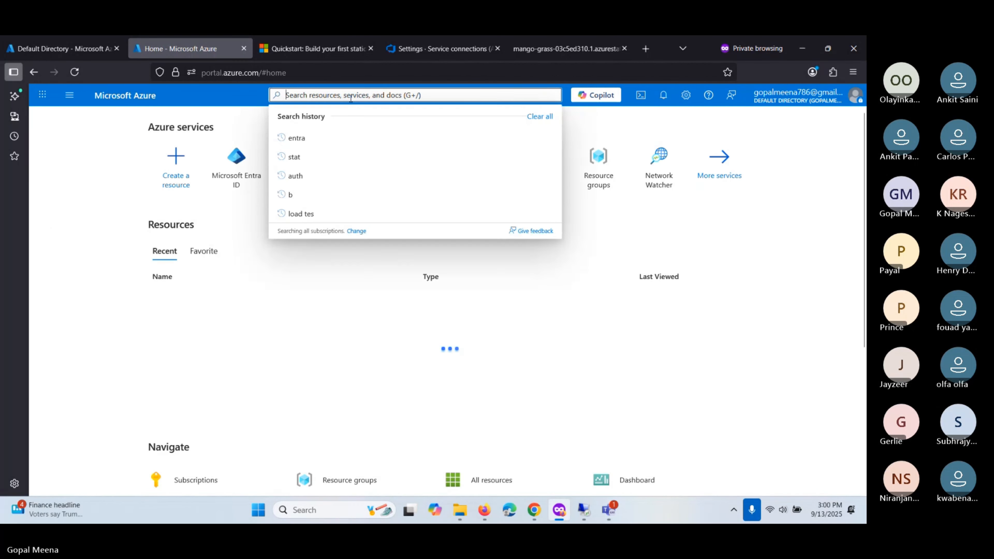
{"action": "left_click", "coordinate": [359, 273]}
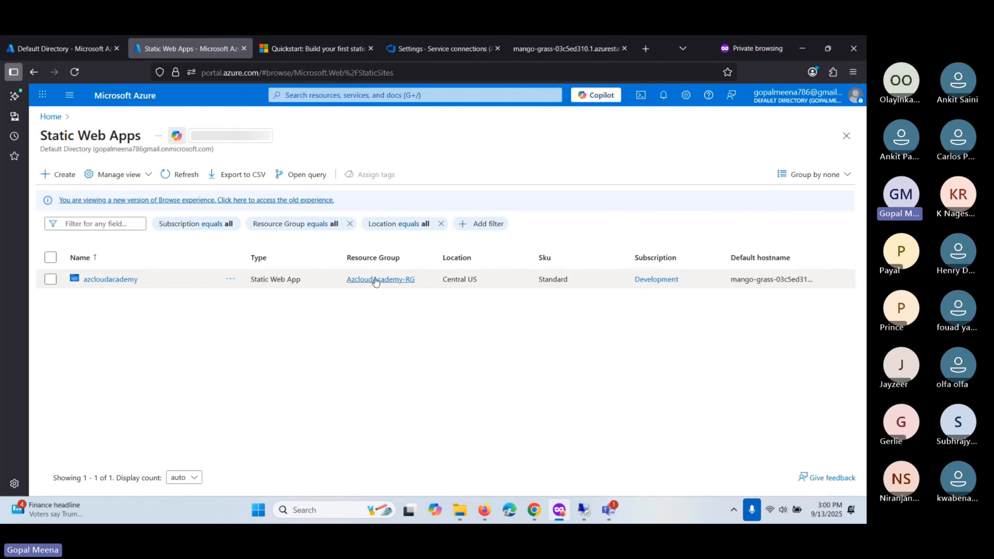
{"action": "left_click", "coordinate": [423, 280]}
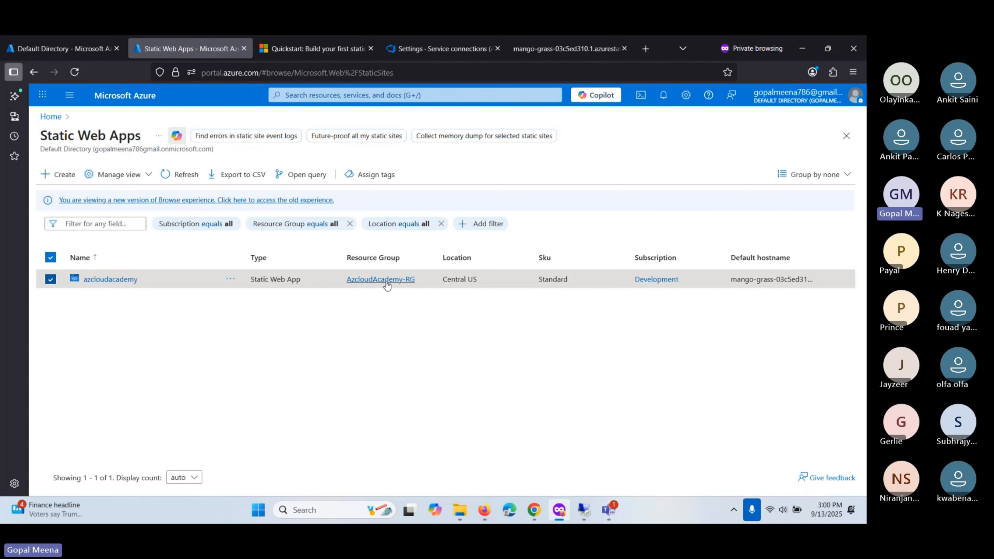
{"action": "left_click", "coordinate": [352, 279]}
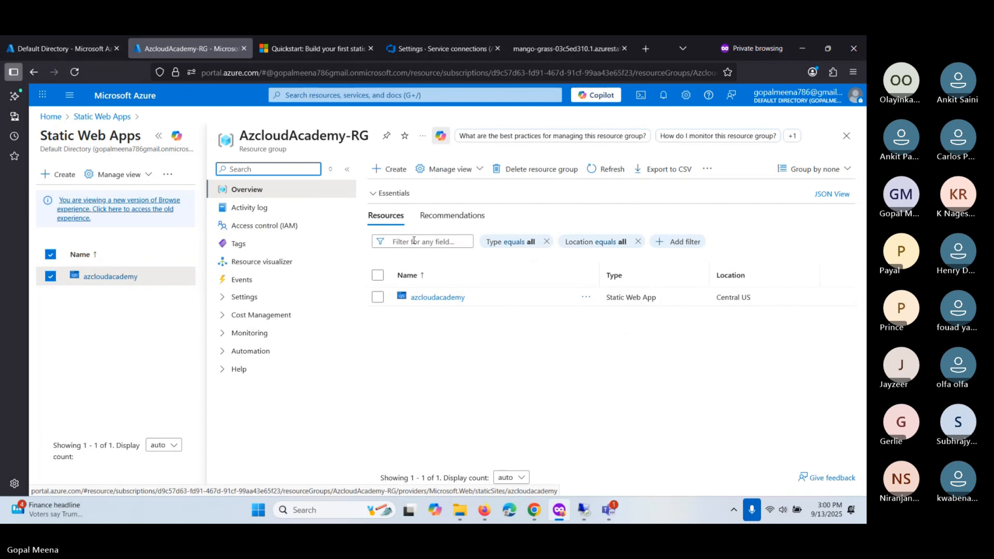
{"action": "triple_click", "coordinate": [299, 133]}
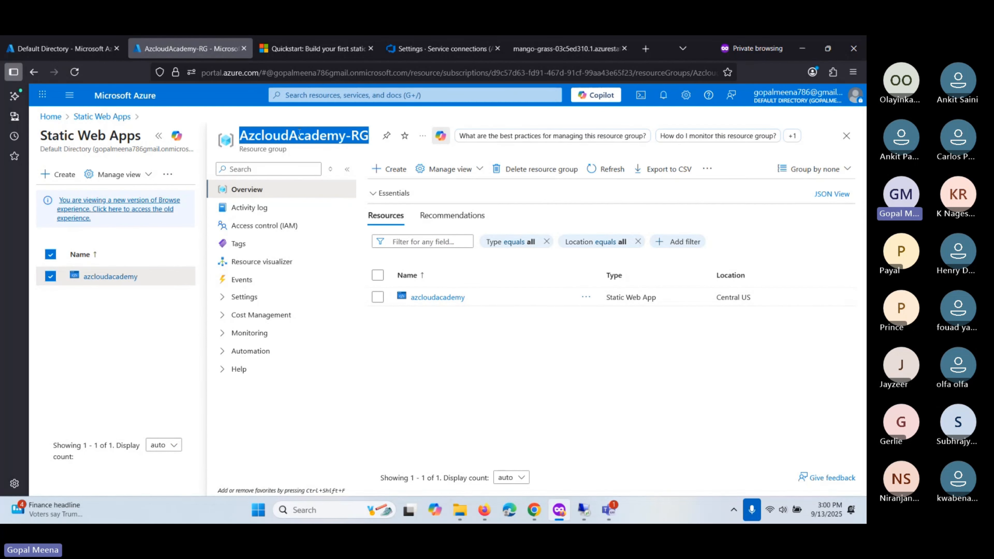
{"action": "left_click", "coordinate": [442, 49]}
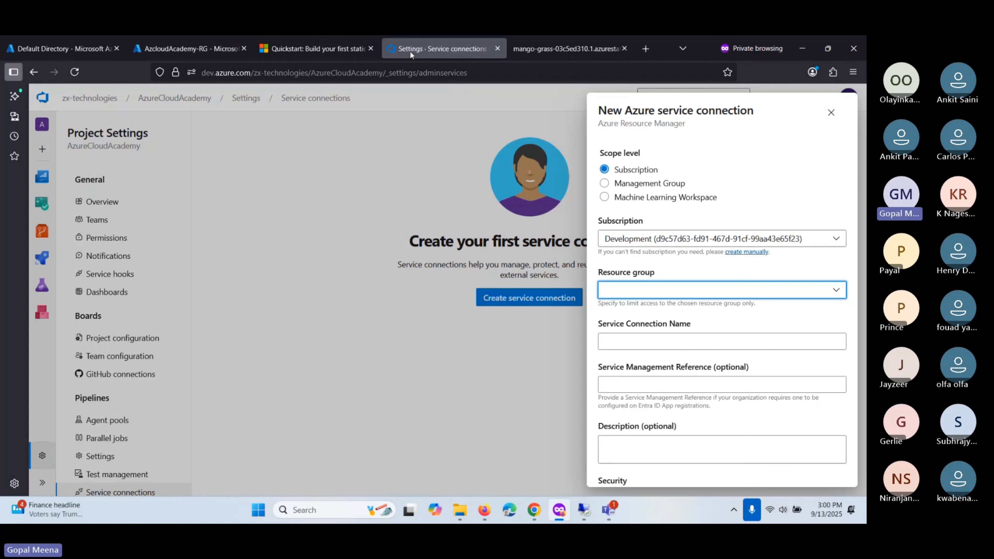
- Scope the connection to resource group AzcloudAcademy-RG and name it azconnect
{"action": "left_click", "coordinate": [644, 291]}
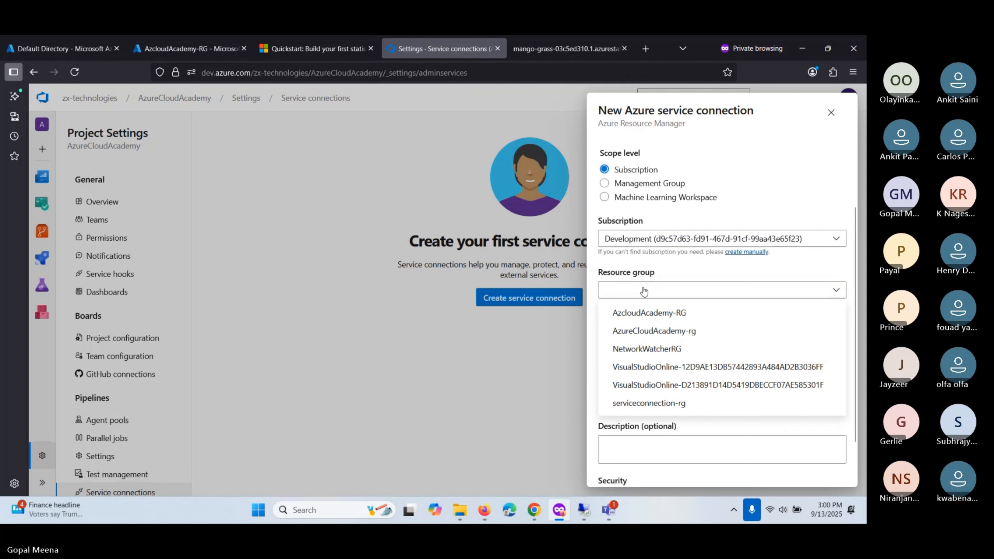
{"action": "left_click", "coordinate": [645, 317]}
{"action": "left_click", "coordinate": [630, 346]}
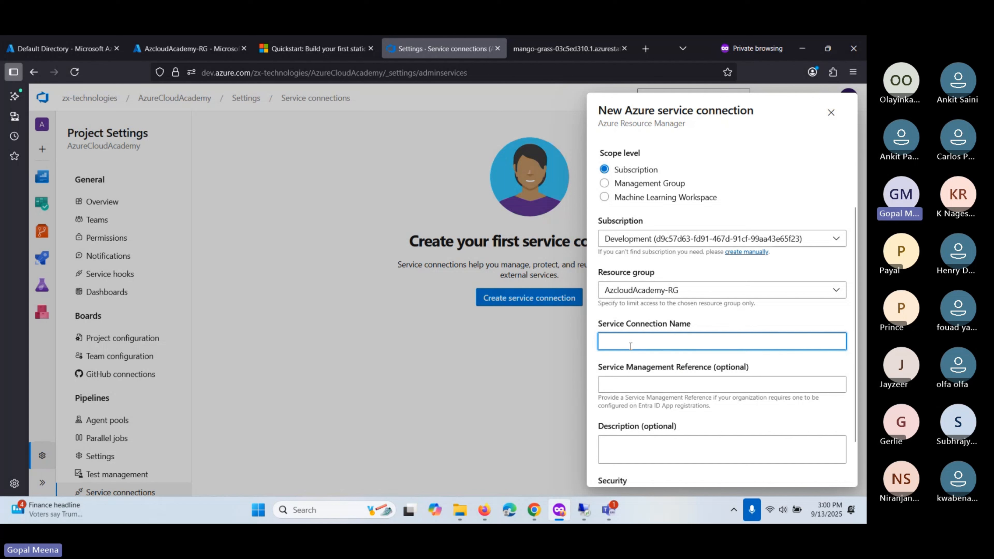
{"action": "type", "text": "AZ"}
{"action": "key", "text": "BackSpace"}
{"action": "type", "text": "A"}
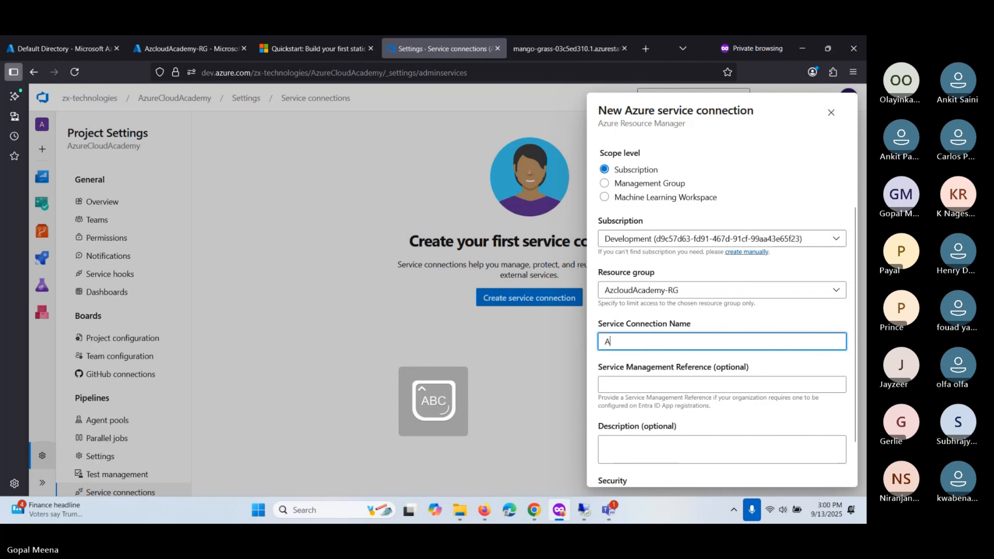
{"action": "key", "text": "BackSpace"}
{"action": "key", "text": "Caps_Lock"}
{"action": "type", "text": "azcl"}
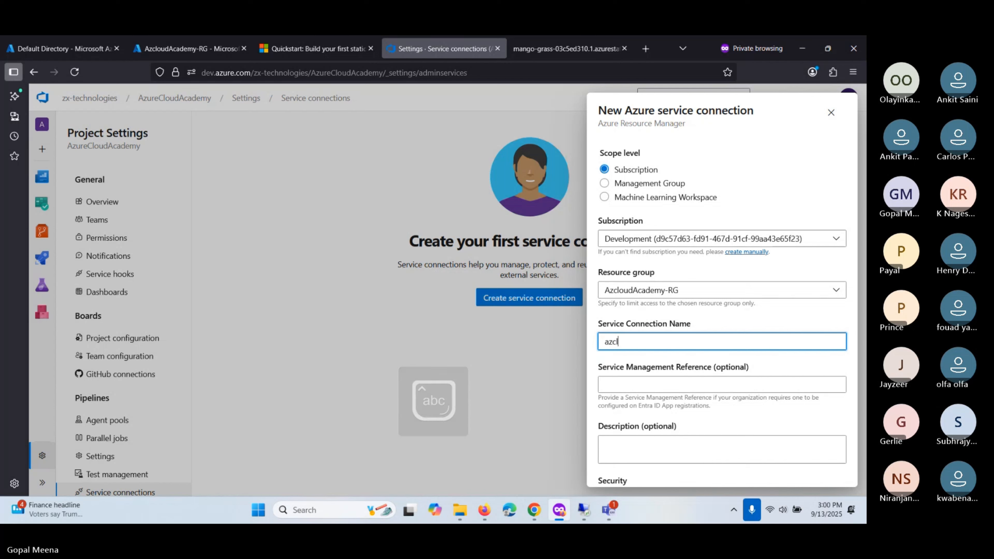
{"action": "key", "text": "BackSpace"}
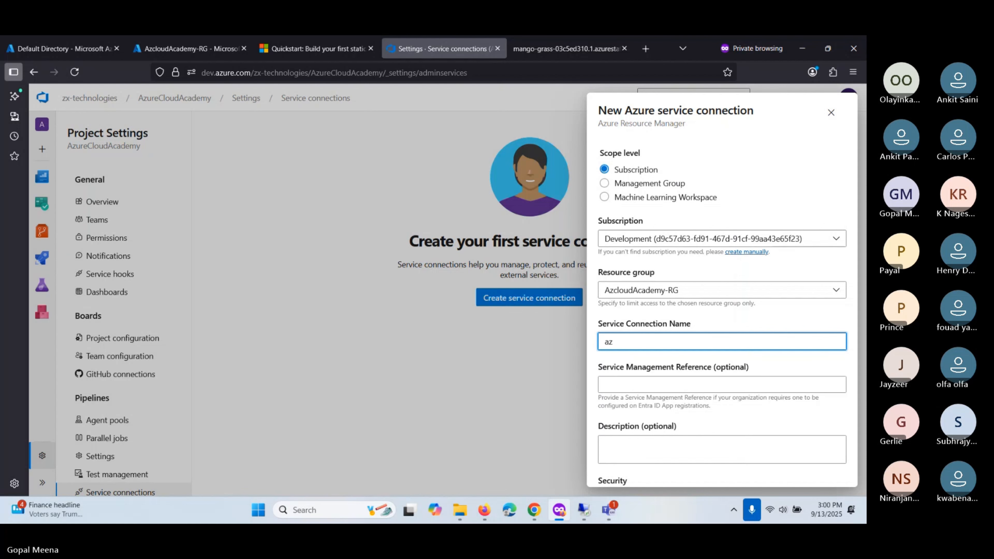
{"action": "type", "text": "connect"}
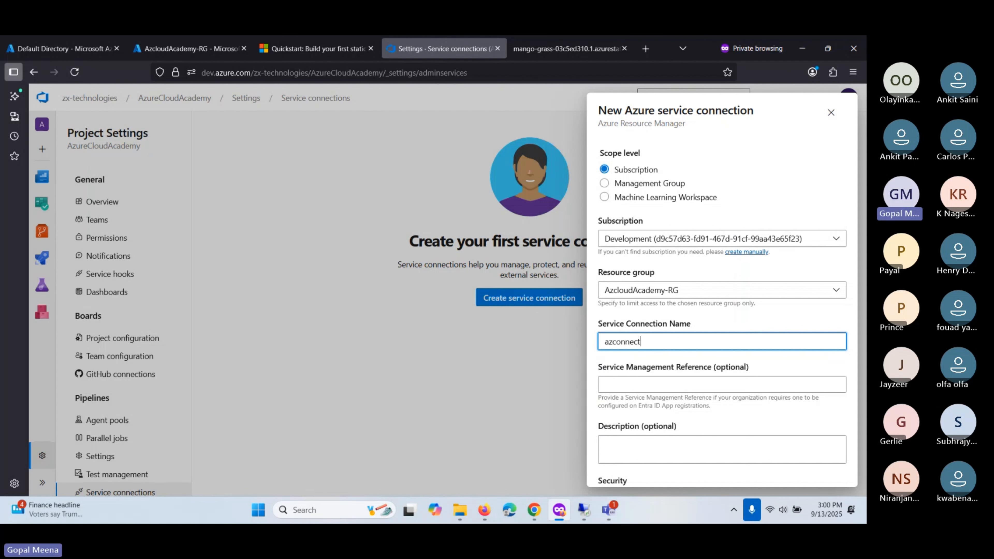
- Fill the service management reference and description with azconnect
{"action": "scroll", "coordinate": [652, 386], "scroll_direction": "down", "scroll_amount": 2}
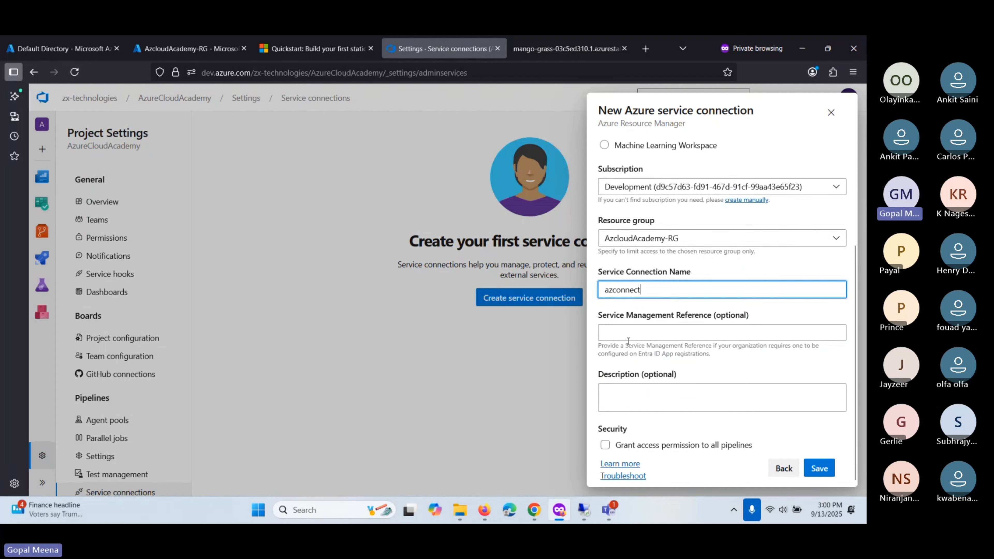
{"action": "double_click", "coordinate": [620, 290]}
{"action": "key", "text": "ctrl+c"}
{"action": "left_click", "coordinate": [626, 332]}
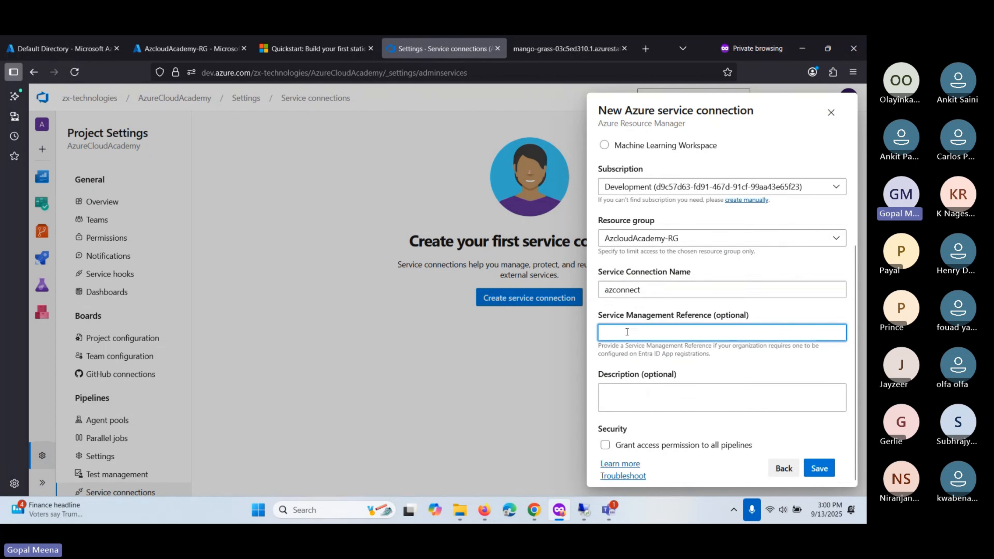
{"action": "key", "text": "ctrl+v"}
{"action": "left_click", "coordinate": [631, 393]}
{"action": "key", "text": "ctrl+v"}
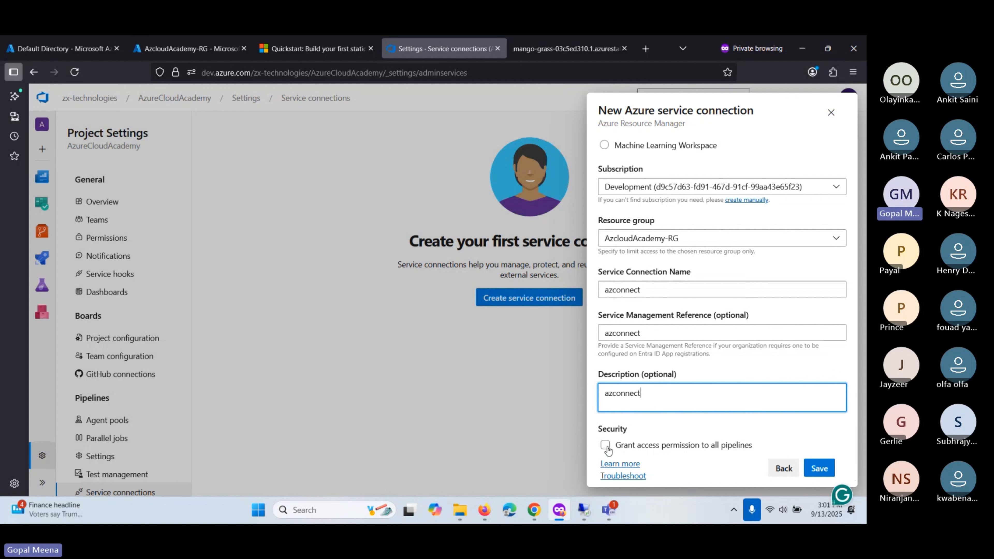
- Grant all pipelines access and save the azconnect service connection
{"action": "left_click", "coordinate": [606, 446]}
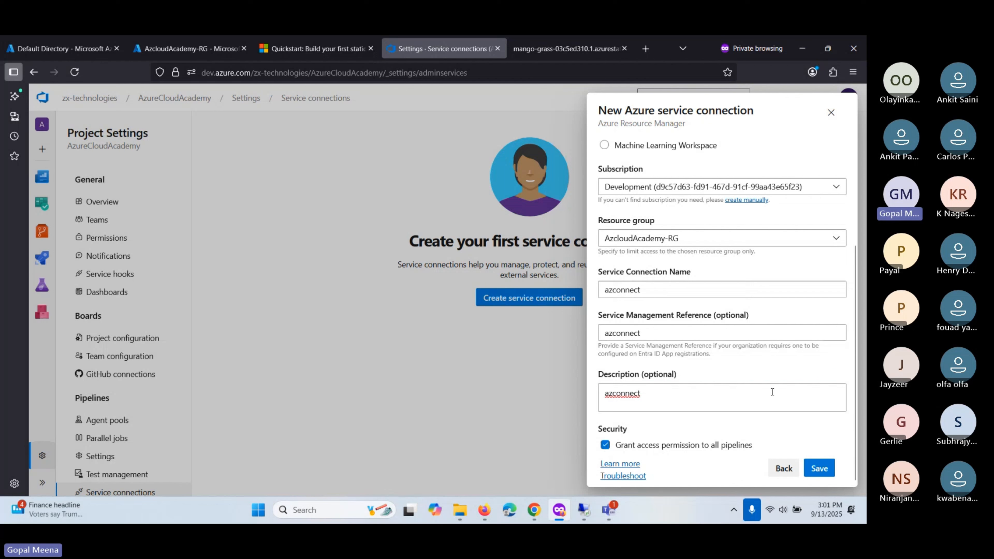
{"action": "left_click", "coordinate": [820, 469]}
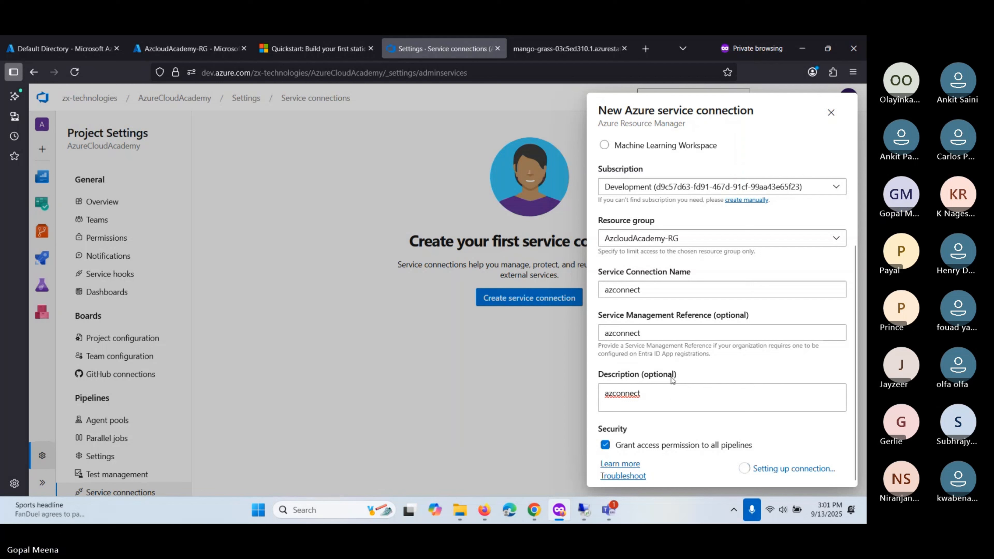
{"action": "double_click", "coordinate": [622, 289]}
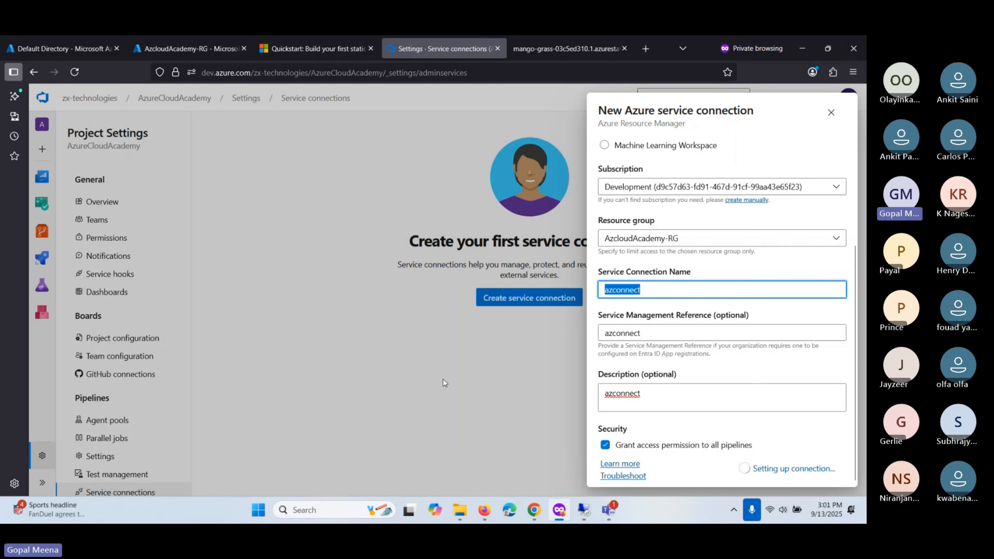
{"action": "scroll", "coordinate": [670, 429], "scroll_direction": "up", "scroll_amount": 3}
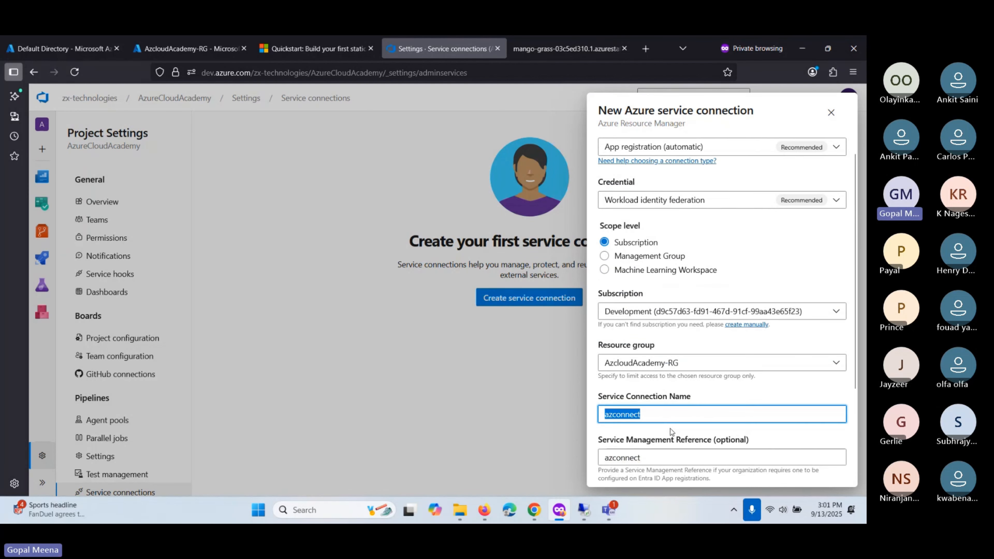
{"action": "scroll", "coordinate": [671, 429], "scroll_direction": "down", "scroll_amount": 2}
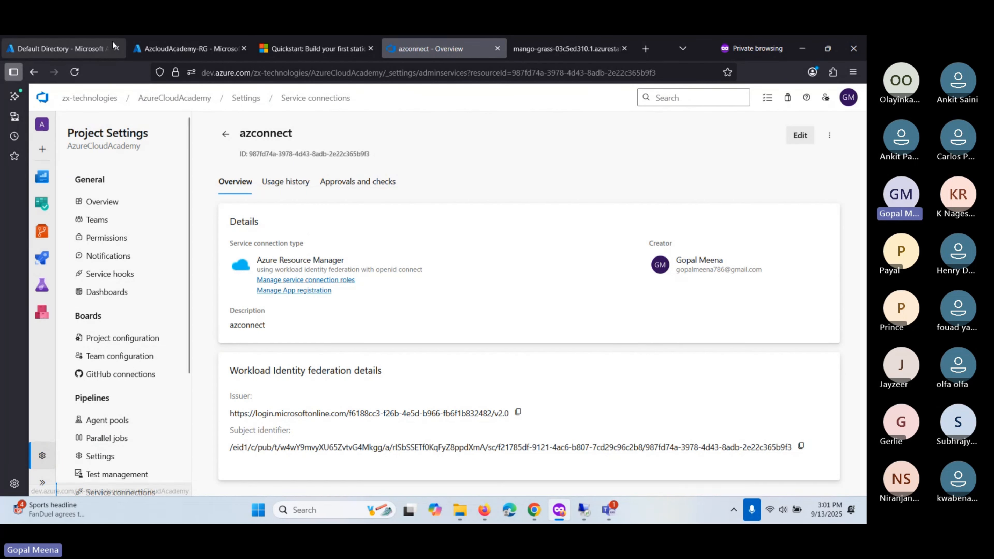
{"action": "left_click", "coordinate": [62, 48]}
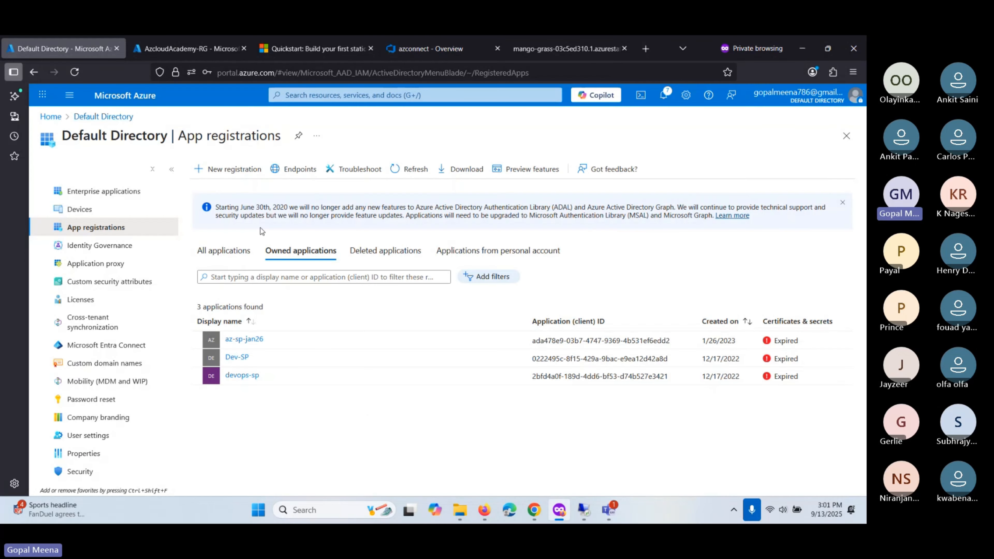
- Filter the all and owned app registrations for azconnect
{"action": "left_click", "coordinate": [71, 78]}
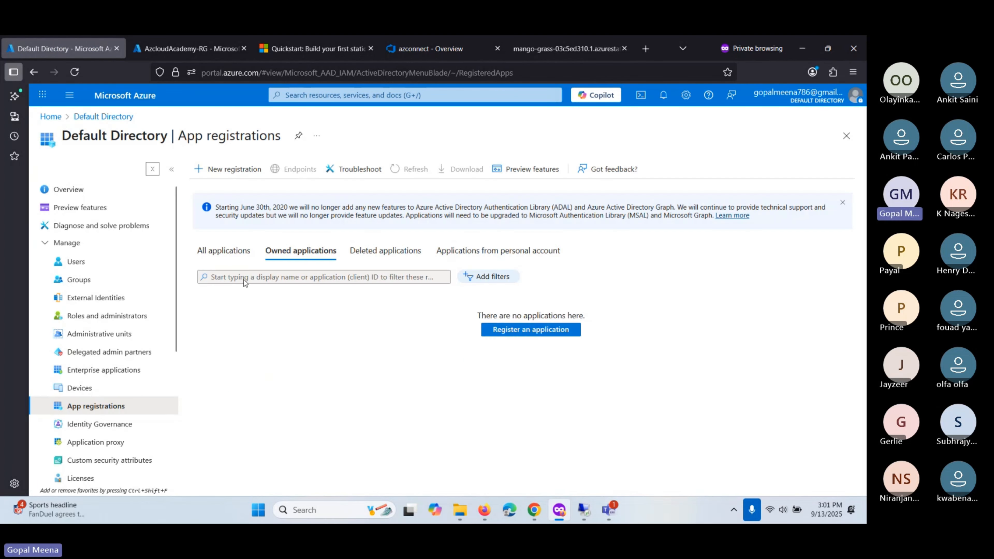
{"action": "left_click", "coordinate": [223, 251]}
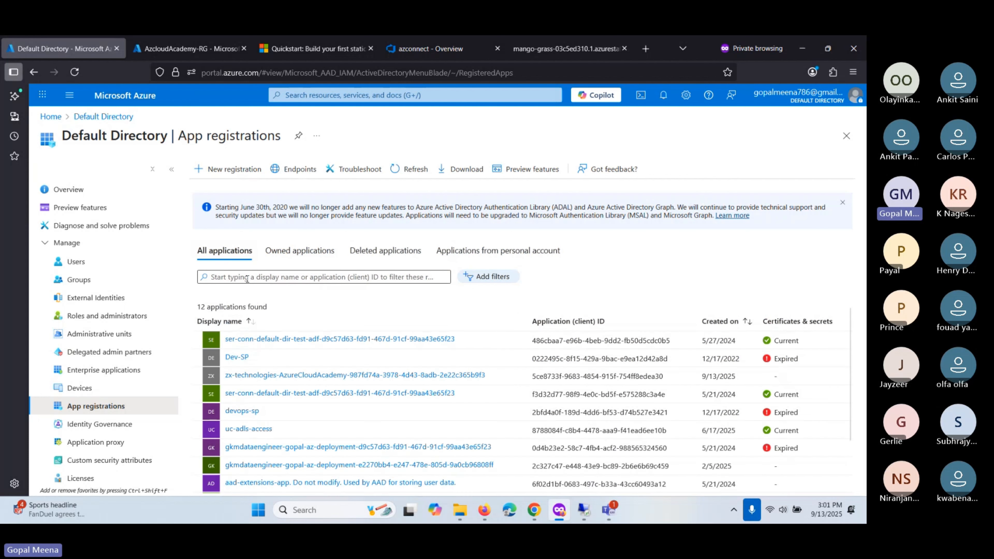
{"action": "left_click", "coordinate": [245, 277]}
{"action": "type", "text": "azconnect"}
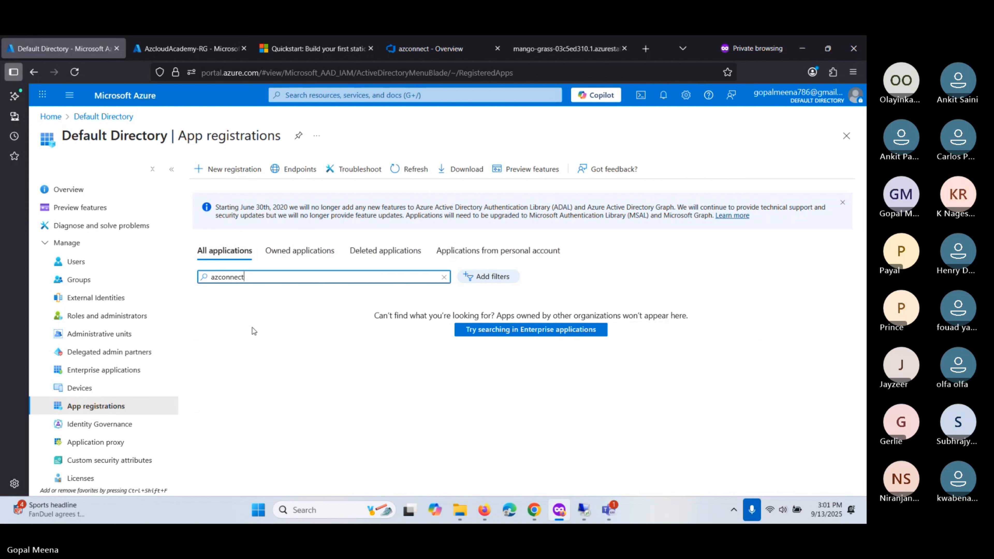
{"action": "left_click", "coordinate": [272, 251]}
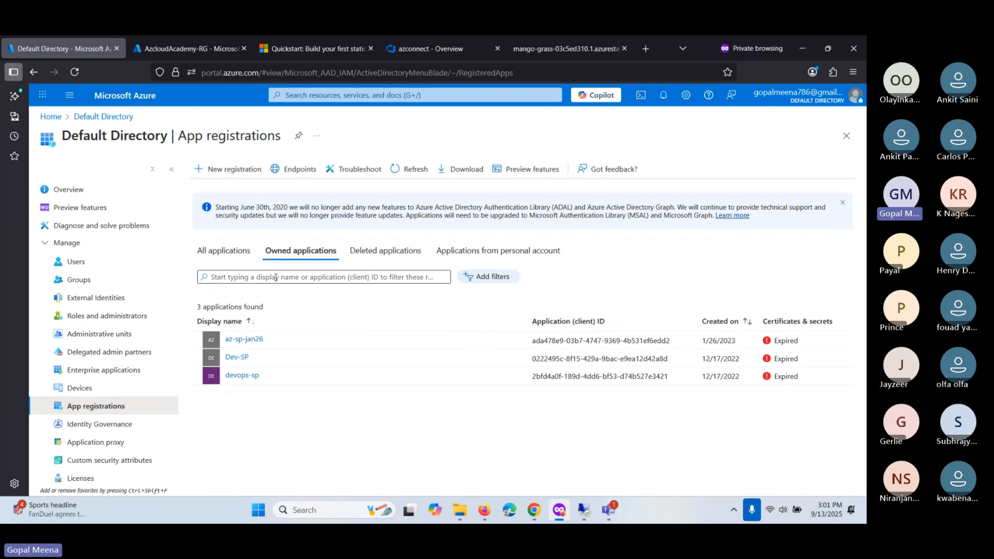
{"action": "left_click", "coordinate": [276, 278]}
{"action": "type", "text": "azconnect"}
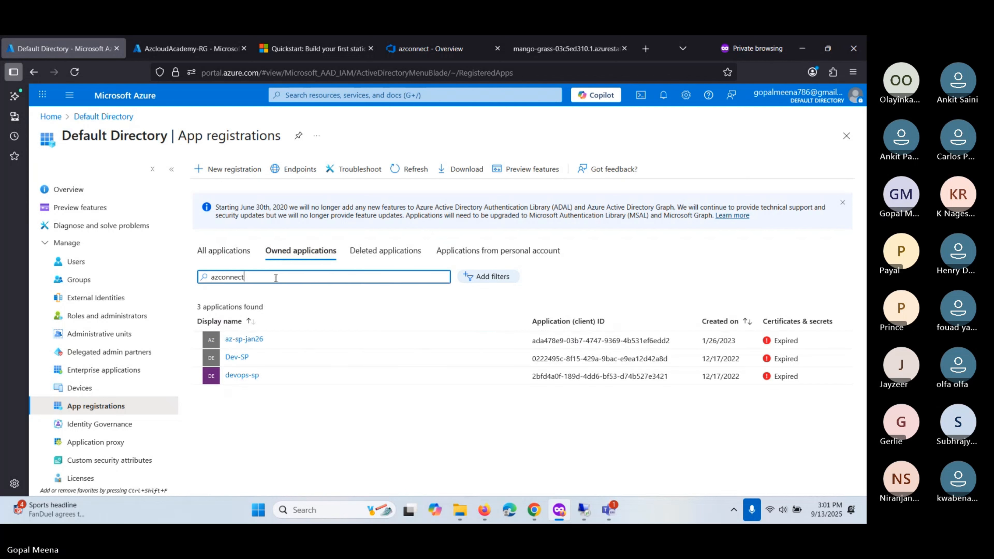
- Check deleted and personal-account applications, then search enterprise applications for azconnect
{"action": "left_click", "coordinate": [383, 251]}
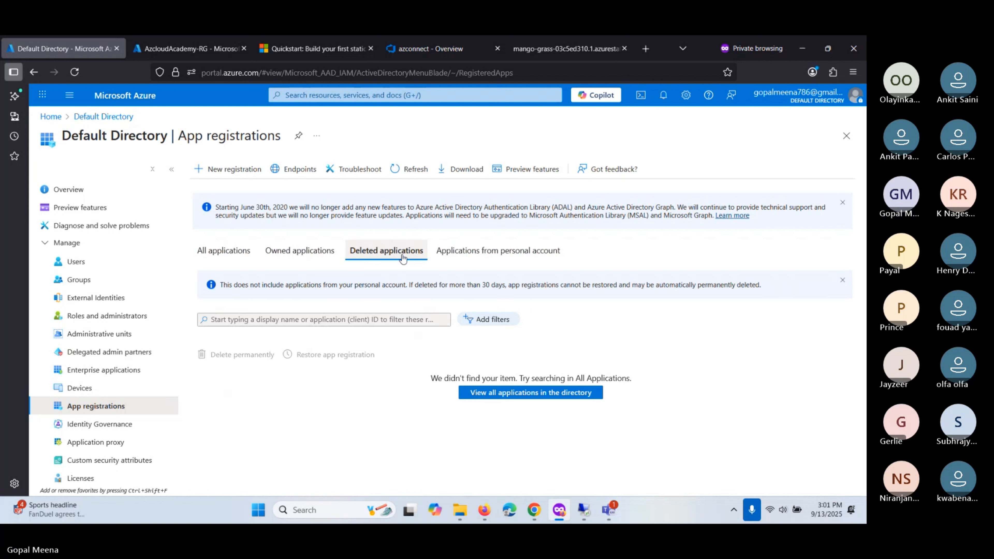
{"action": "left_click", "coordinate": [482, 255]}
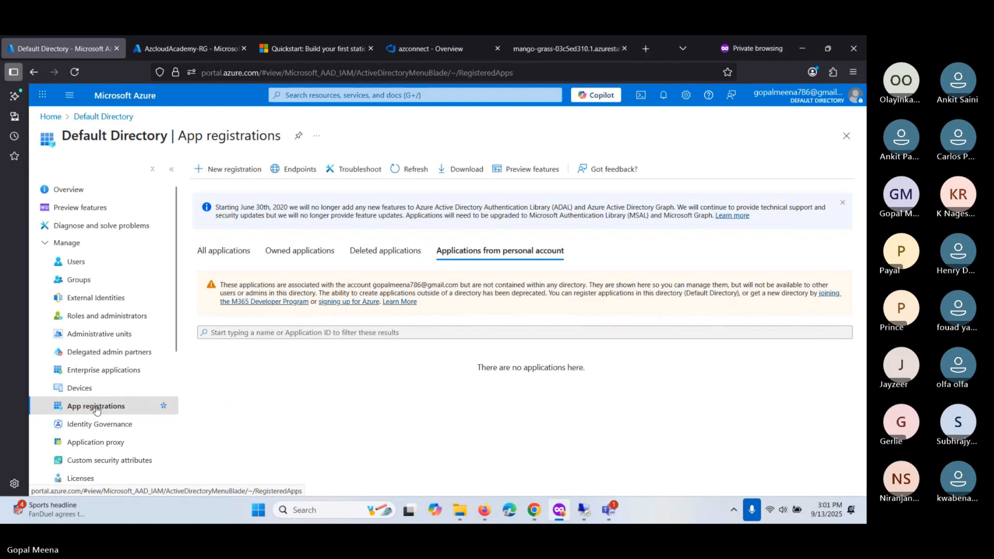
{"action": "left_click", "coordinate": [224, 251]}
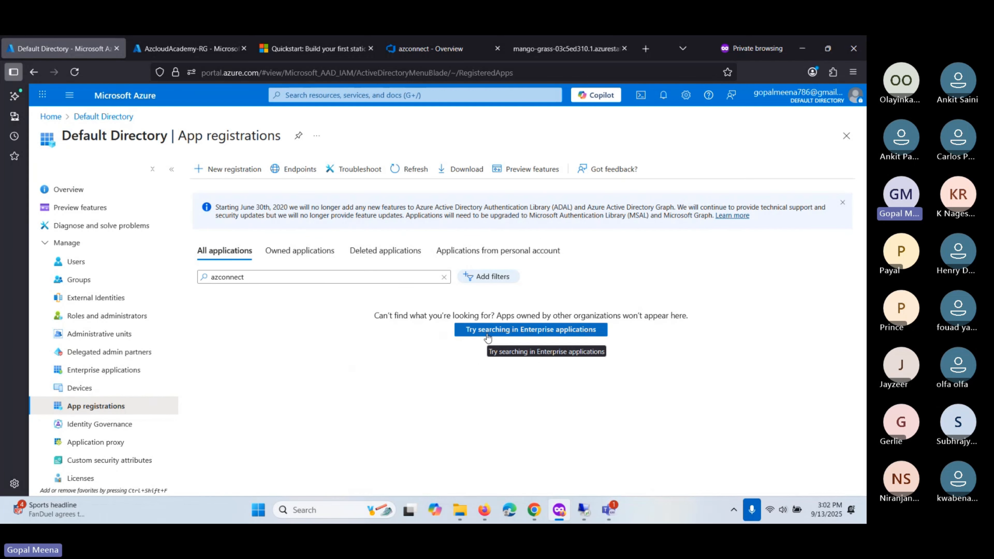
{"action": "left_click", "coordinate": [487, 330]}
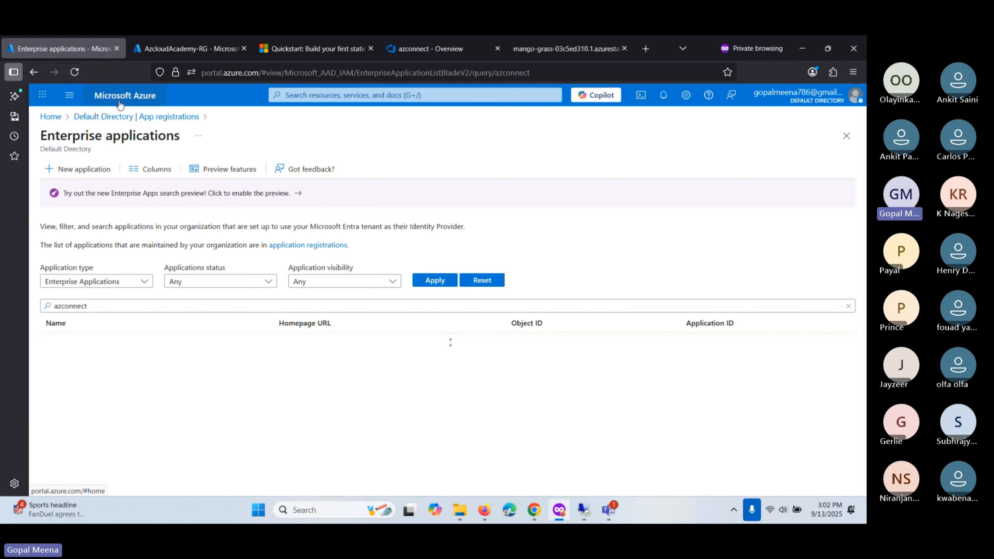
{"action": "left_click", "coordinate": [179, 46]}
- Open the app registration behind azconnect and copy its full name
{"action": "left_click", "coordinate": [395, 49]}
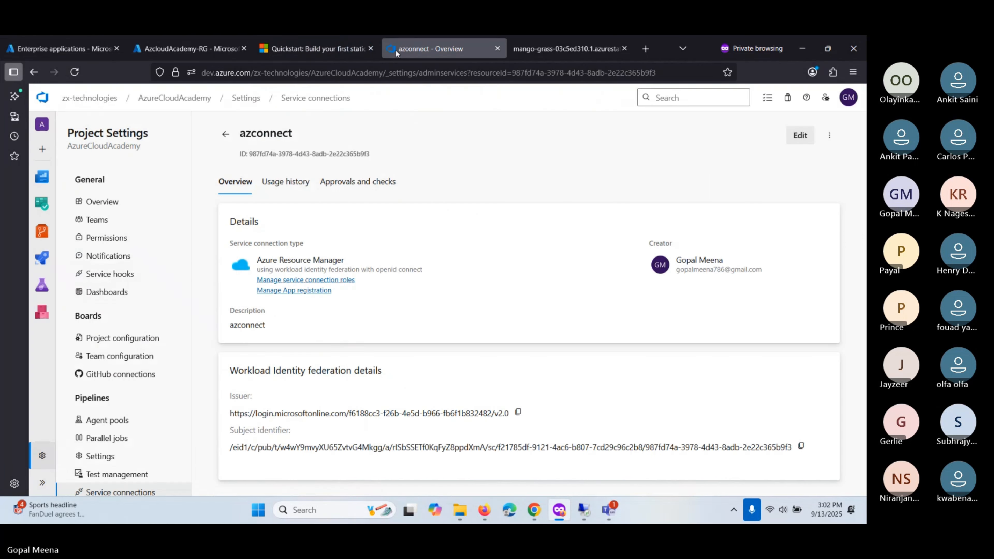
{"action": "left_click", "coordinate": [286, 291]}
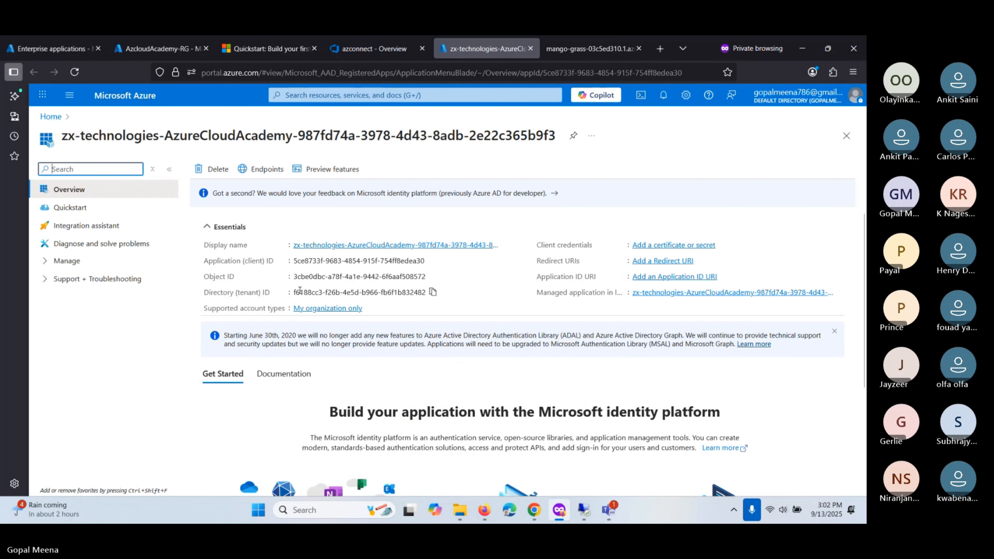
{"action": "left_click_drag", "start_coordinate": [62, 137], "coordinate": [553, 138]}
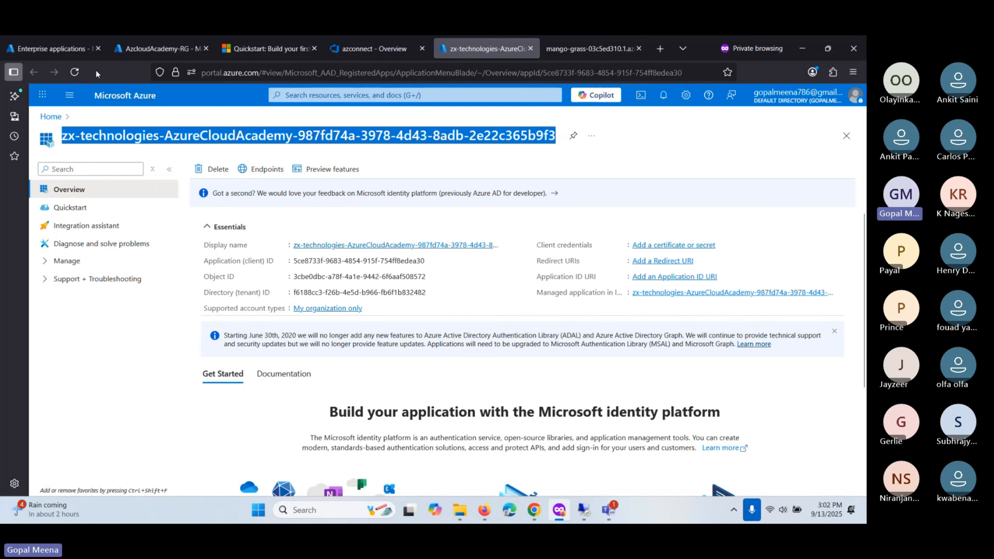
- Search App registrations for zx-technologies-AzureCloudAcademy and open that registration
{"action": "left_click", "coordinate": [64, 46]}
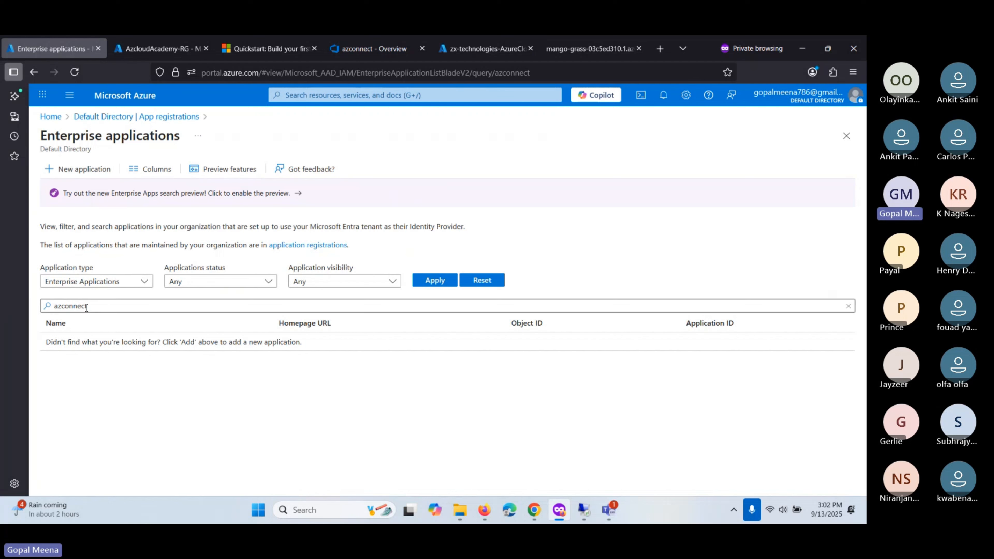
{"action": "left_click", "coordinate": [109, 117]}
{"action": "double_click", "coordinate": [227, 277]}
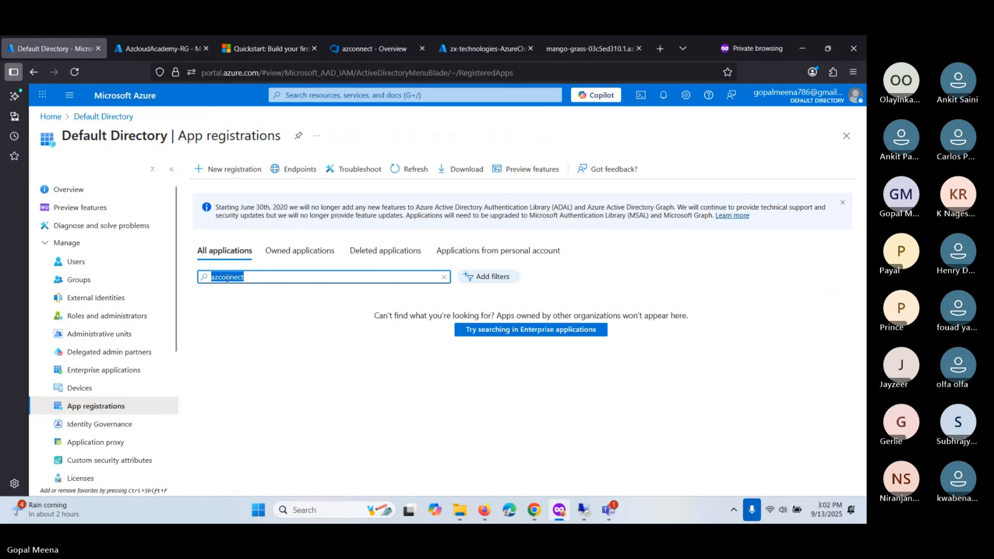
{"action": "key", "text": "ctrl+v"}
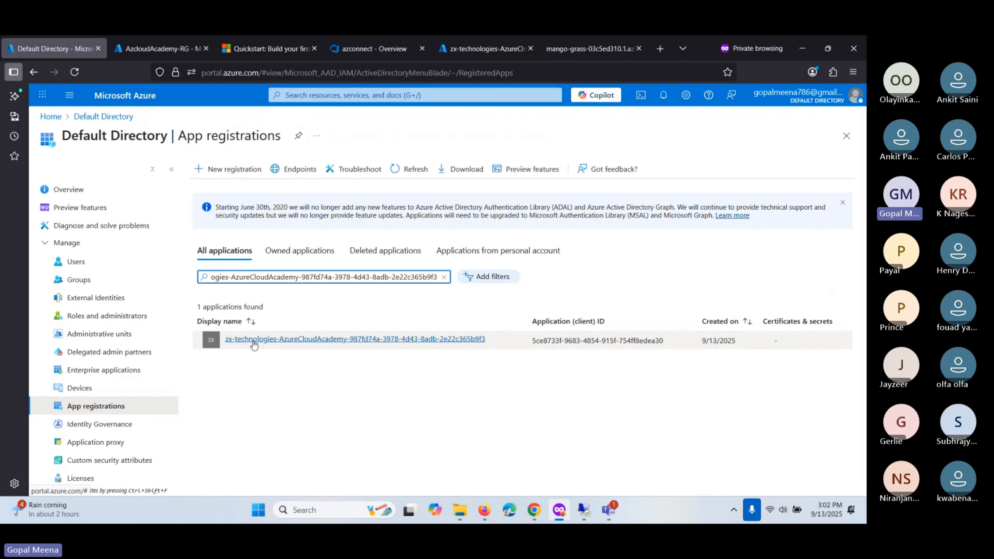
{"action": "left_click", "coordinate": [254, 339]}
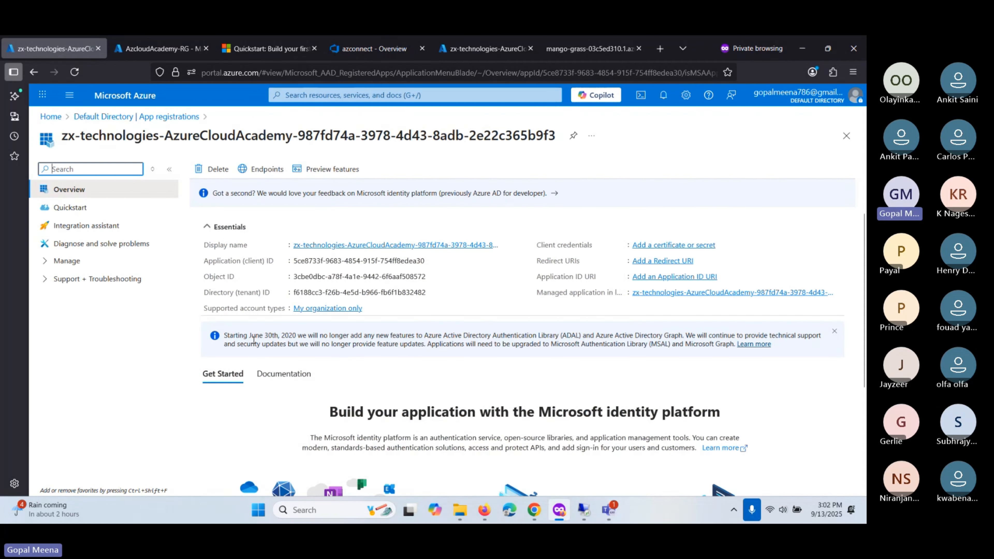
{"action": "scroll", "coordinate": [253, 340], "scroll_direction": "down", "scroll_amount": 4}
{"action": "scroll", "coordinate": [263, 359], "scroll_direction": "up", "scroll_amount": 3}
- Review the registration's Owners and App roles, starting then discarding a new app role
{"action": "left_click", "coordinate": [58, 261]}
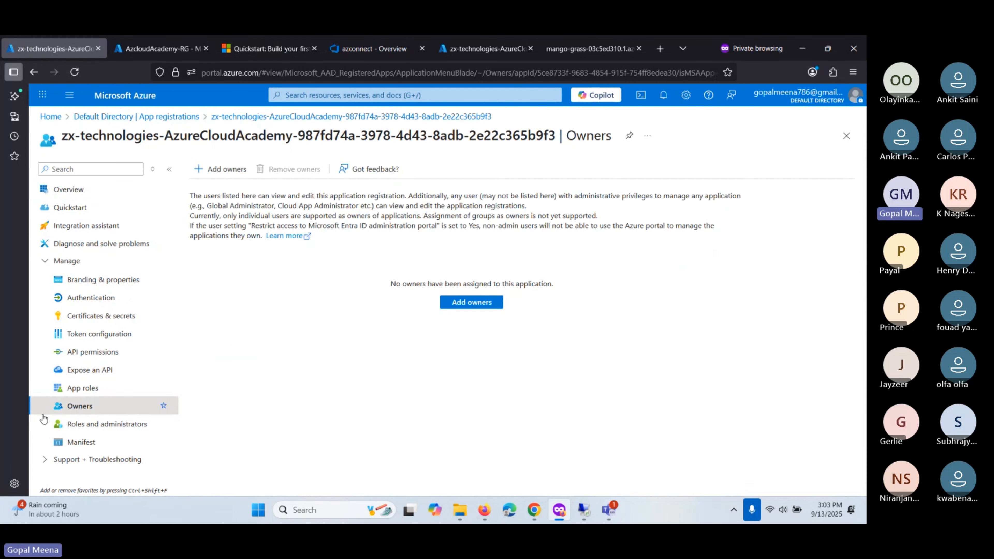
{"action": "left_click", "coordinate": [83, 389]}
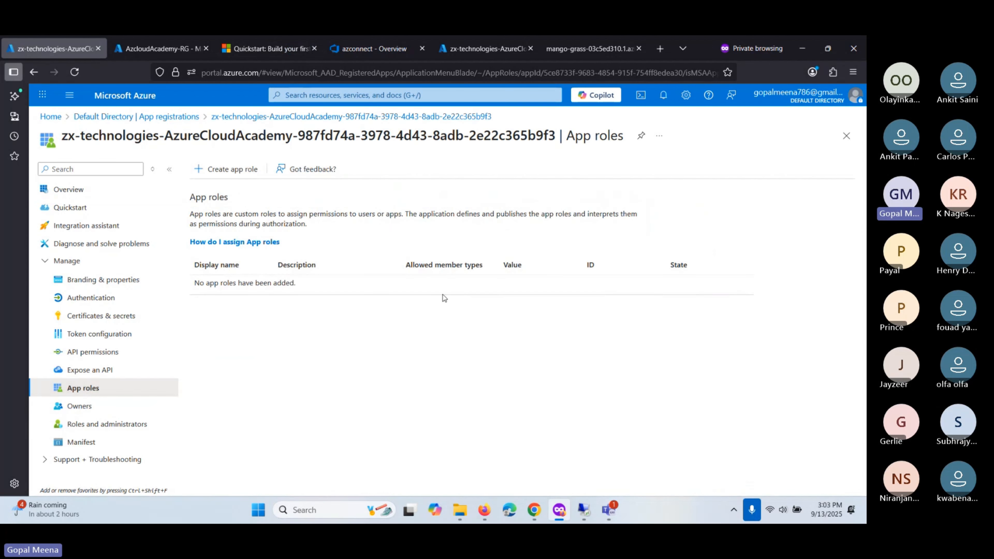
{"action": "left_click", "coordinate": [219, 169]}
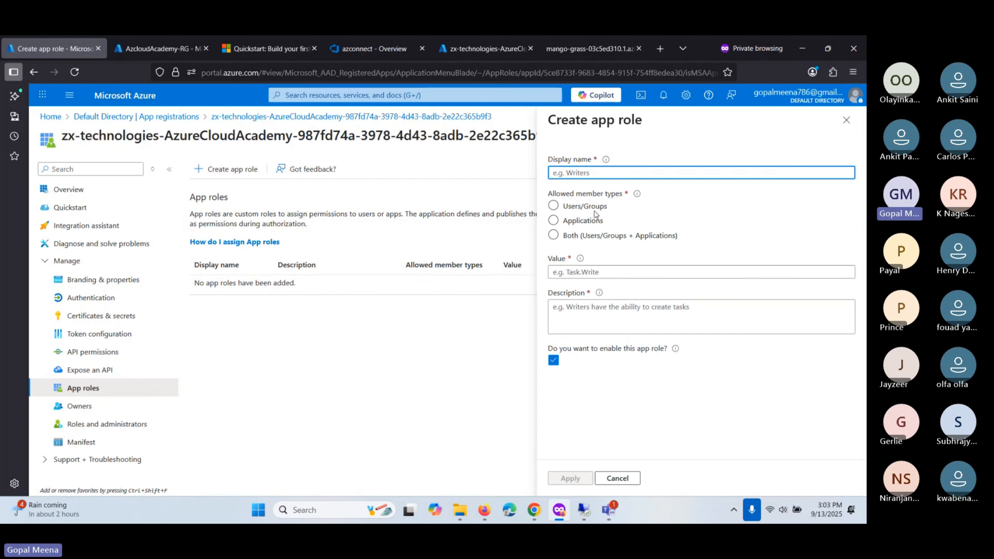
{"action": "left_click", "coordinate": [574, 223]}
{"action": "left_click", "coordinate": [568, 236]}
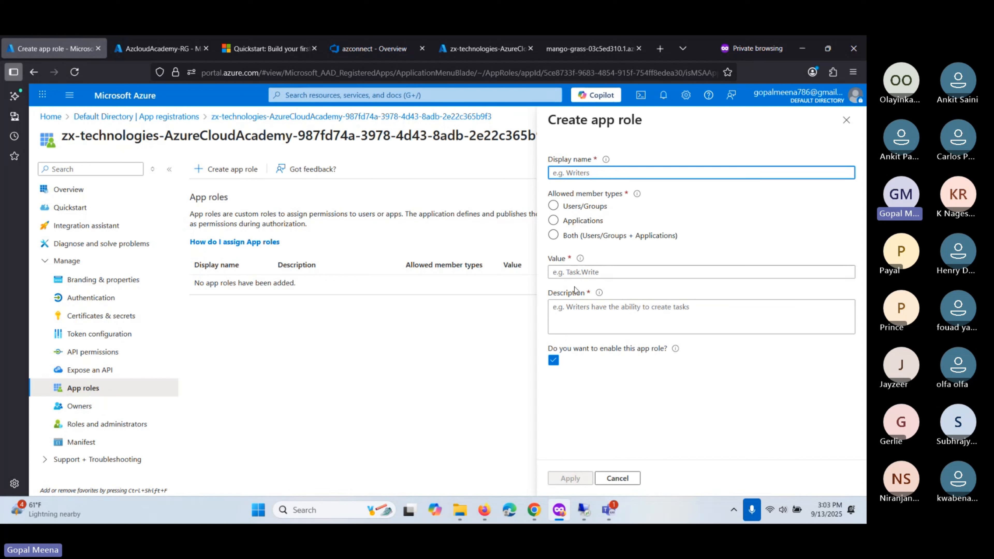
{"action": "left_click", "coordinate": [846, 120]}
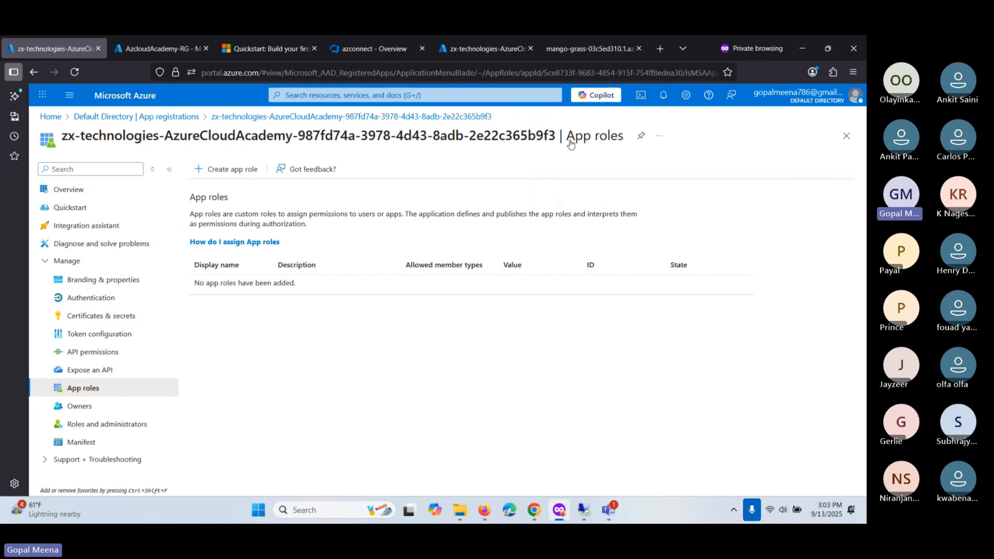
{"action": "left_click", "coordinate": [372, 48]}
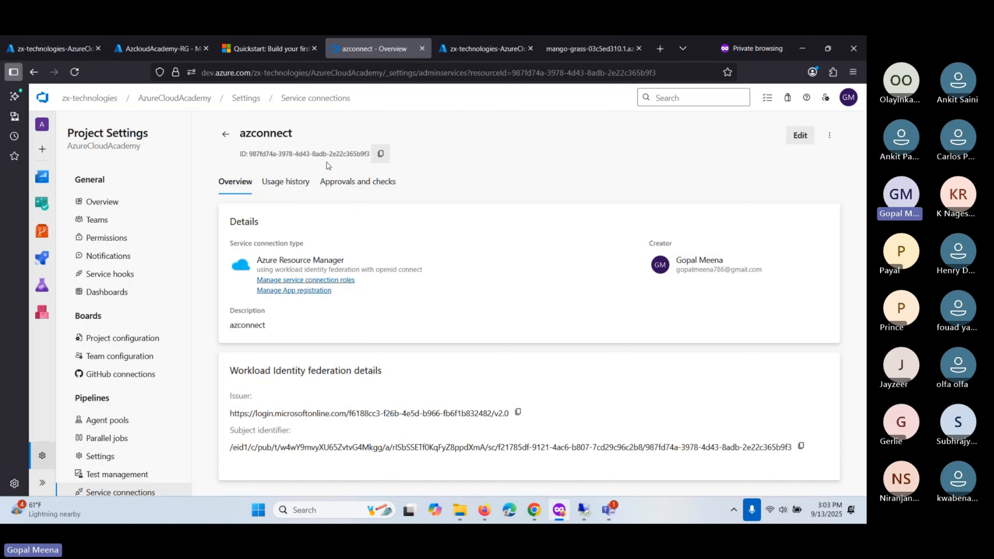
- Append ' - Agent' to the Install agent item in Setup ReactJS APP
{"action": "key", "text": "alt+Tab"}
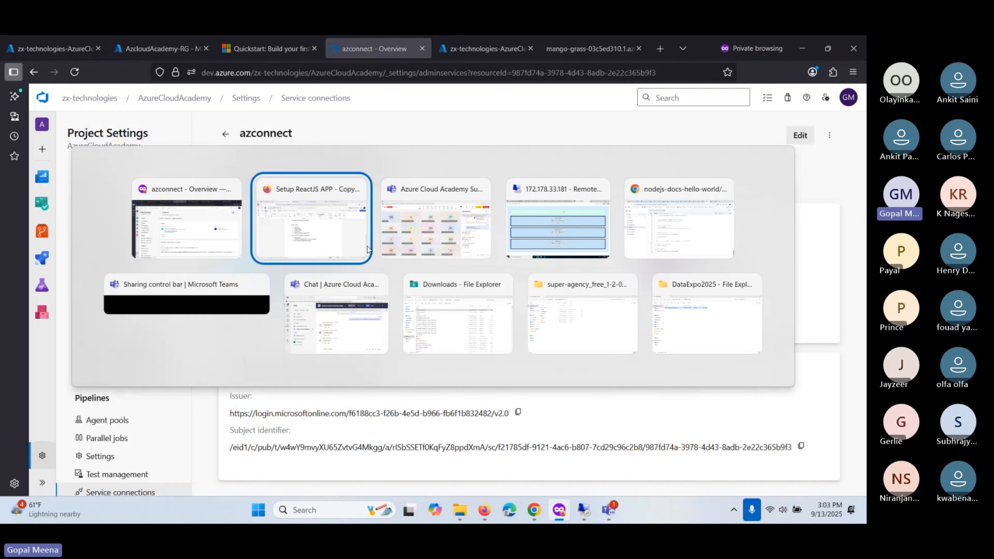
{"action": "left_click", "coordinate": [340, 235]}
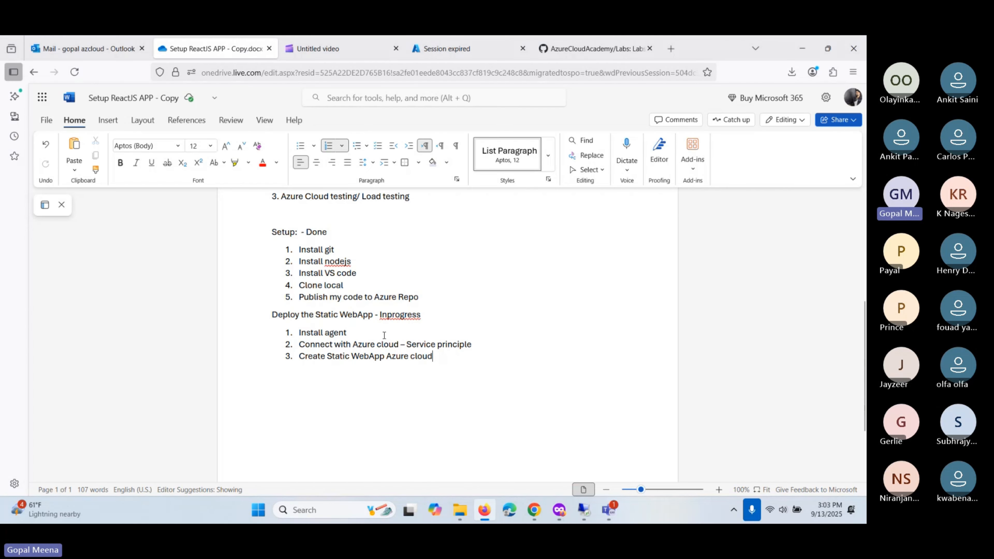
{"action": "type", "text": "- Agent"}
{"action": "left_click_drag", "start_coordinate": [385, 331], "coordinate": [346, 333]}
{"action": "left_click", "coordinate": [372, 336]}
- Mark the 'Create Static WebApp Azure cloud' item as ' - Done'
{"action": "left_click_drag", "start_coordinate": [407, 346], "coordinate": [473, 345]}
{"action": "left_click", "coordinate": [473, 344]}
{"action": "type", "text": "- Done"}
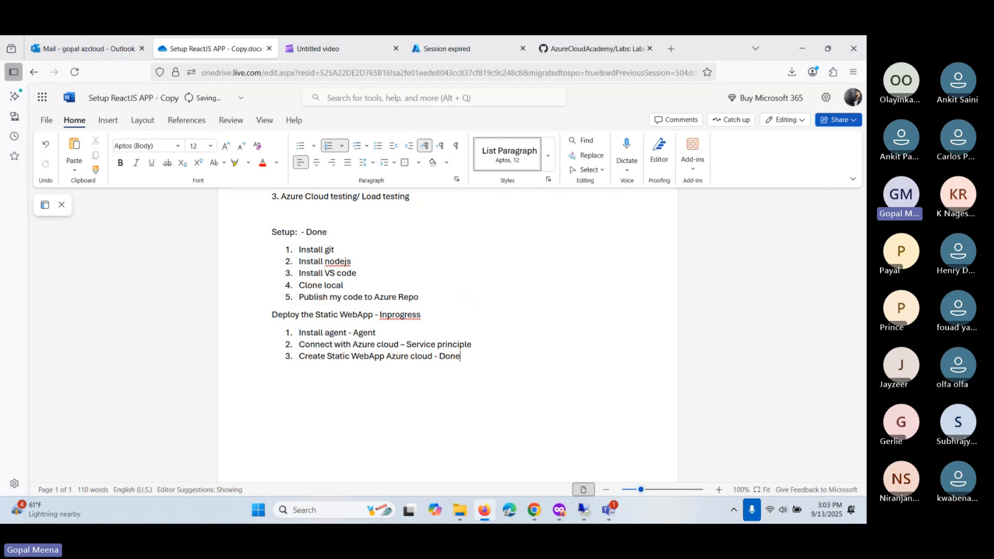
{"action": "left_click_drag", "start_coordinate": [461, 356], "coordinate": [287, 322]}
{"action": "left_click", "coordinate": [287, 322]}
{"action": "key", "text": "alt+Tab"}
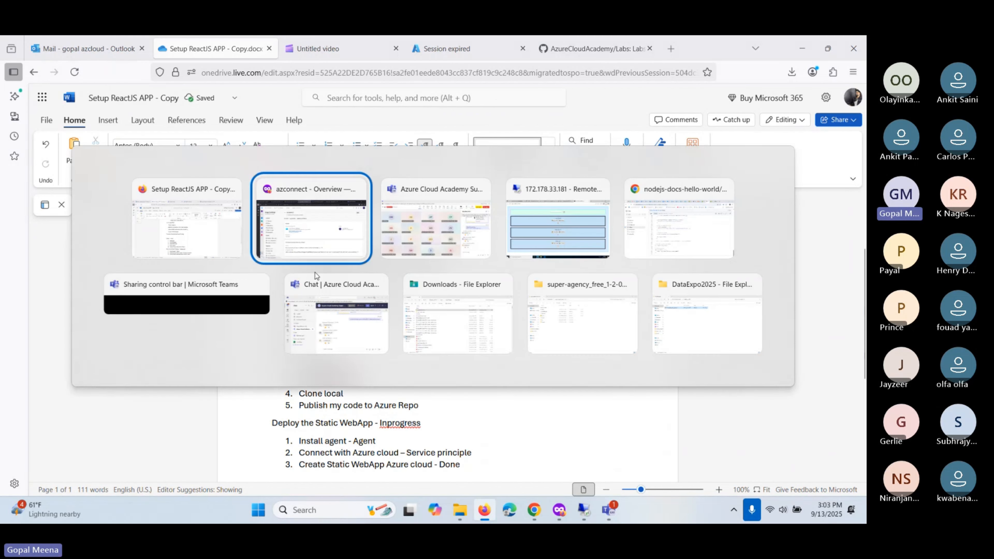
- From Pipelines, launch Create Pipeline to reach 'Where is your code?', then show Teams
{"action": "left_click", "coordinate": [307, 238]}
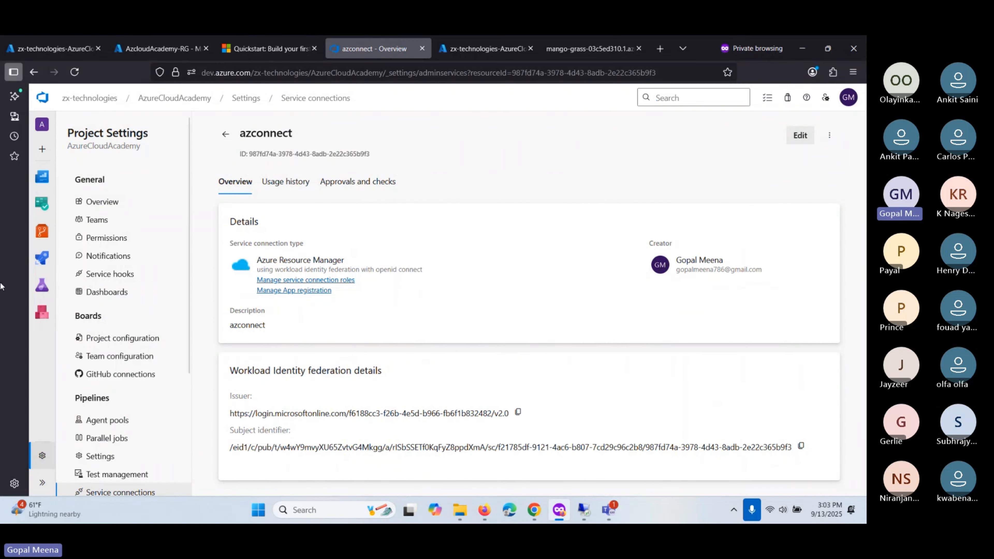
{"action": "left_click", "coordinate": [42, 262]}
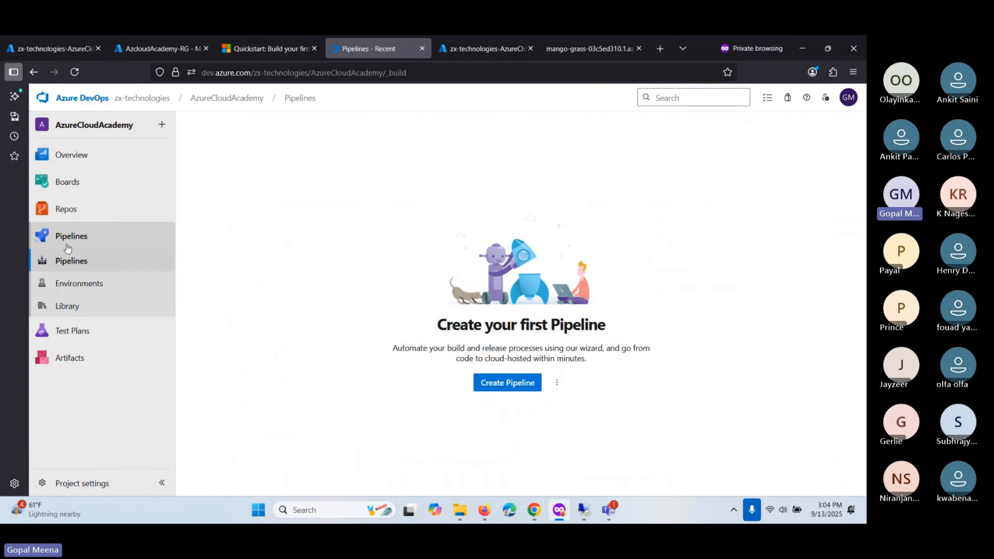
{"action": "left_click", "coordinate": [508, 383]}
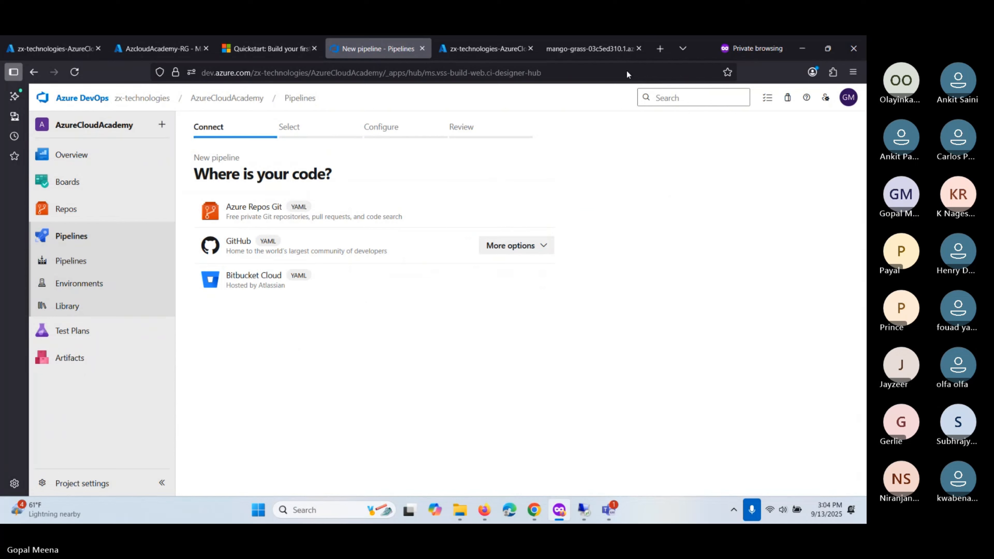
{"action": "key", "text": "alt+Tab"}
{"action": "key", "text": "alt+Tab"}
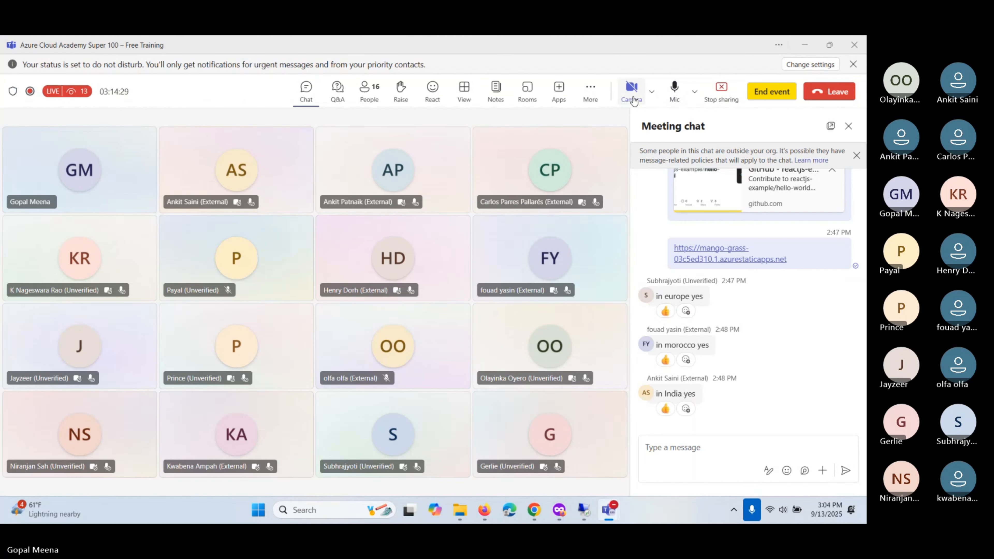
- Turn on the presenter's camera in the Teams meeting
{"action": "left_click", "coordinate": [631, 90]}
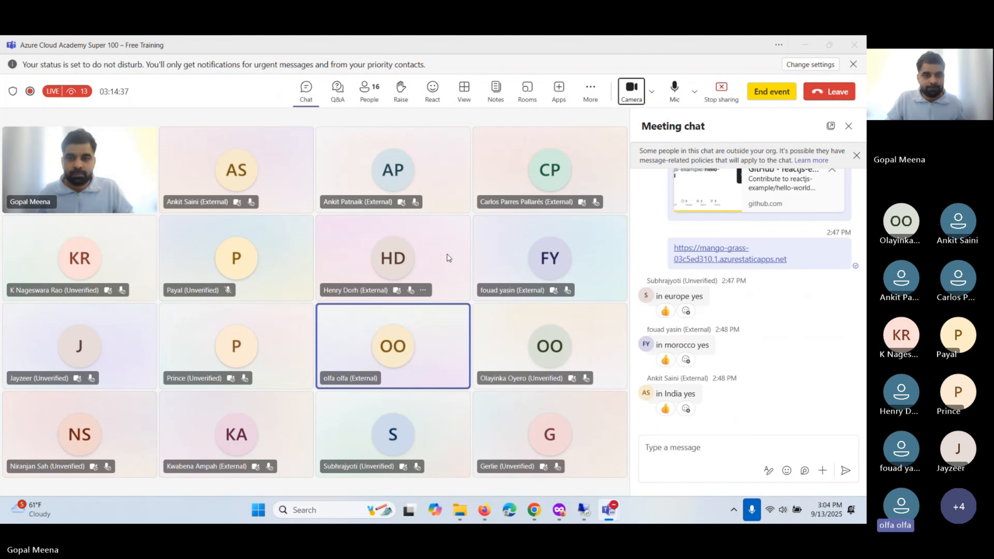
{"action": "key", "text": "alt+Tab"}
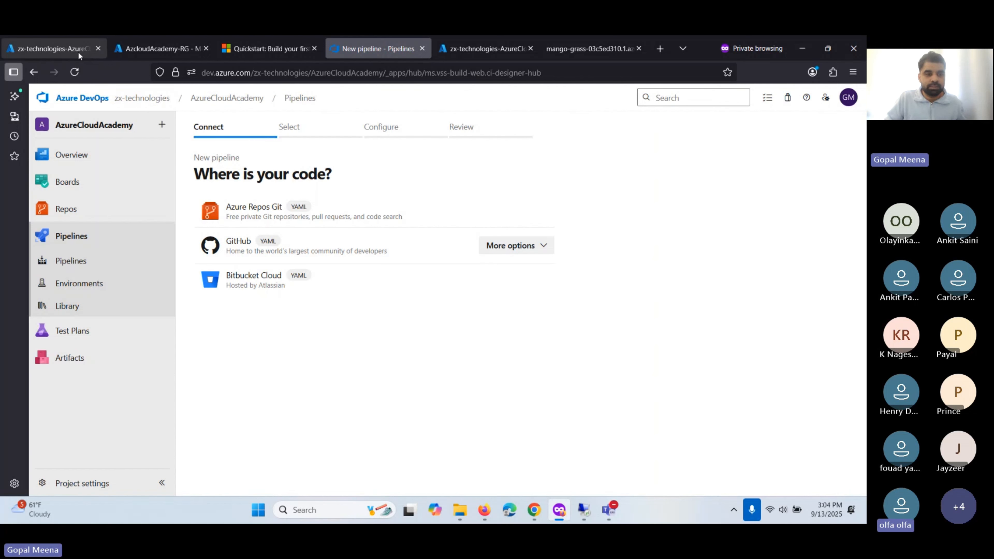
- Cycle through the open tabs, ending on the zx-technologies-AzureCloudAcademy registration Overview
{"action": "mouse_move", "coordinate": [74, 197]}
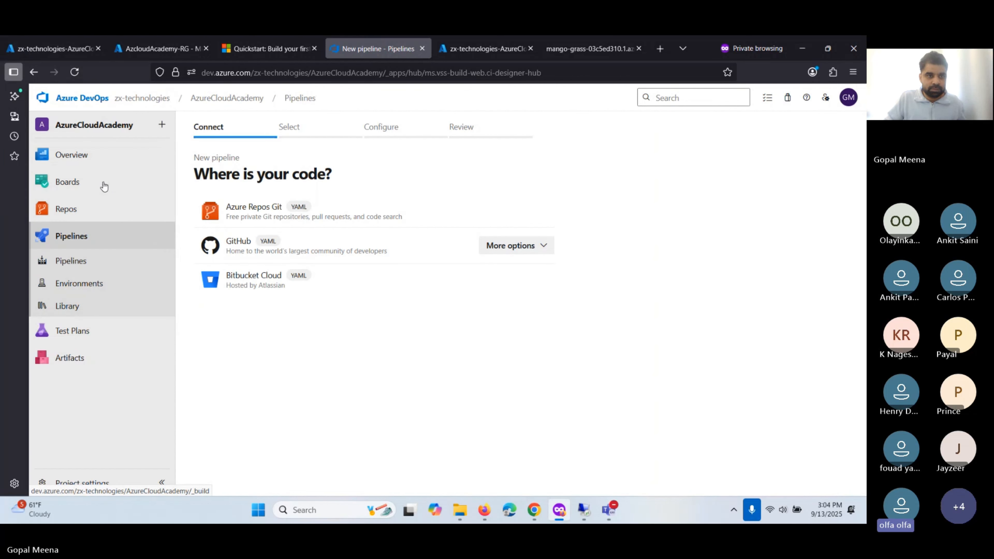
{"action": "left_click", "coordinate": [55, 49]}
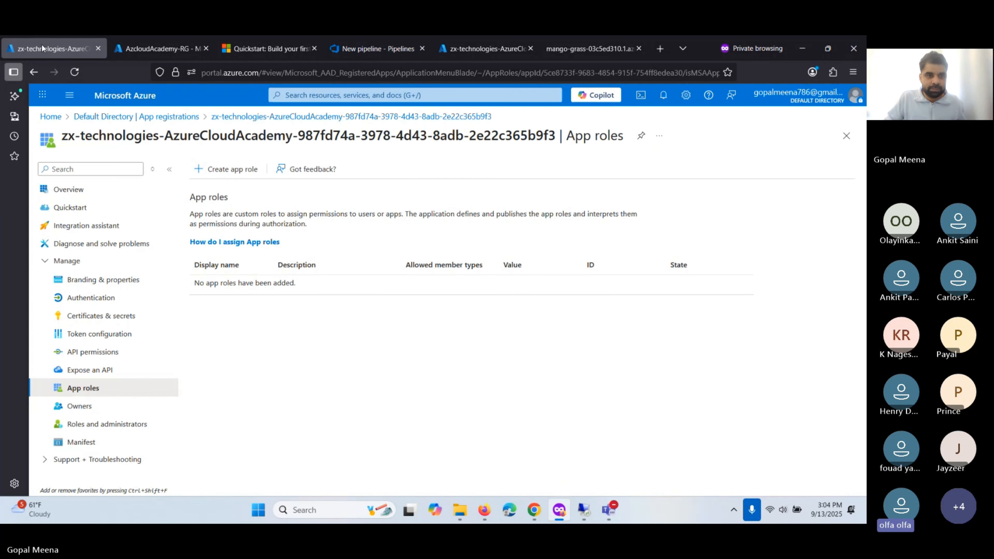
{"action": "left_click", "coordinate": [145, 48]}
{"action": "left_click", "coordinate": [254, 50]}
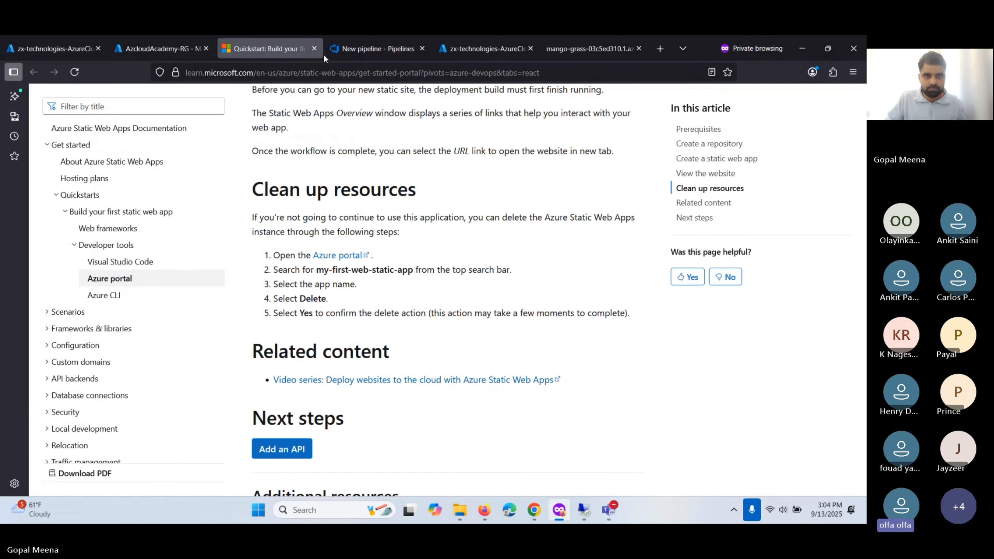
{"action": "left_click", "coordinate": [329, 55]}
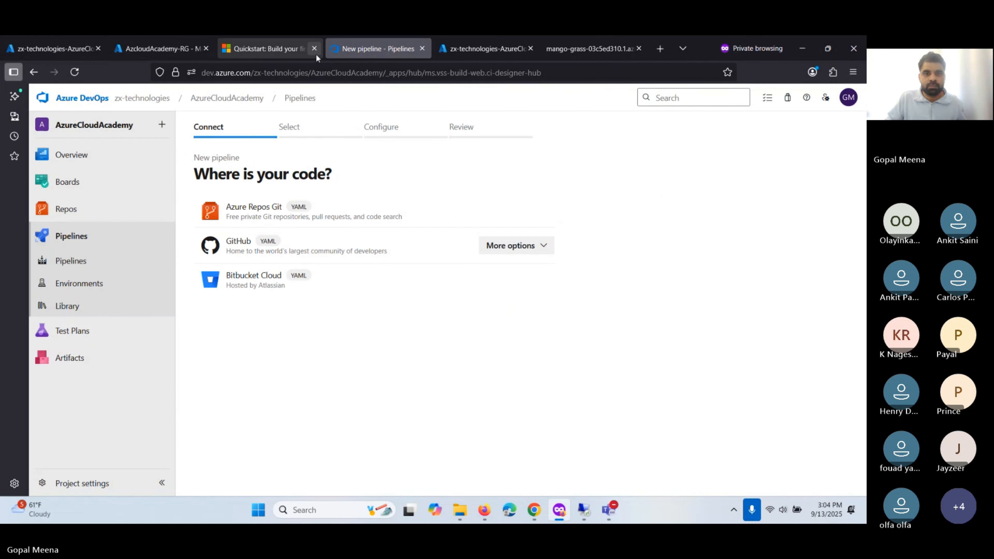
{"action": "left_click", "coordinate": [476, 49]}
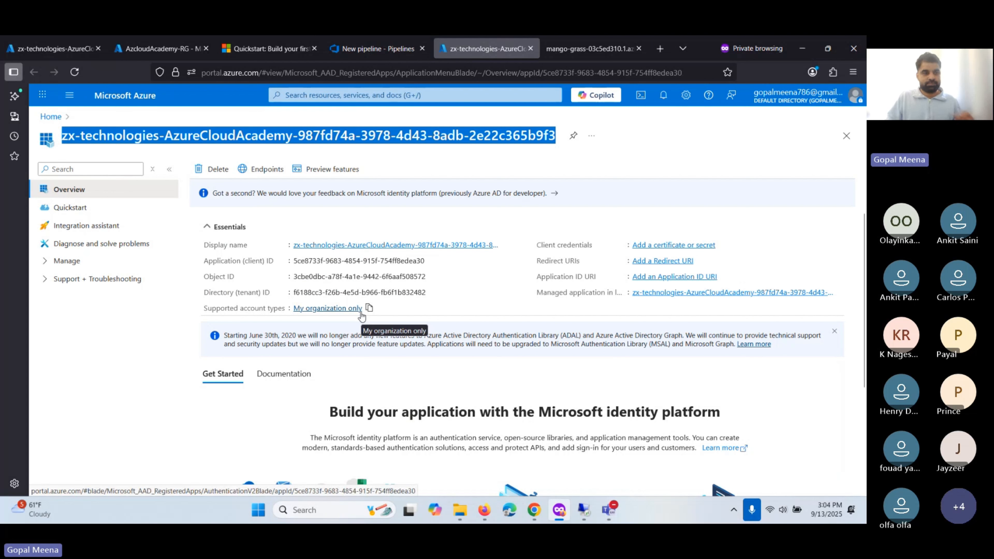